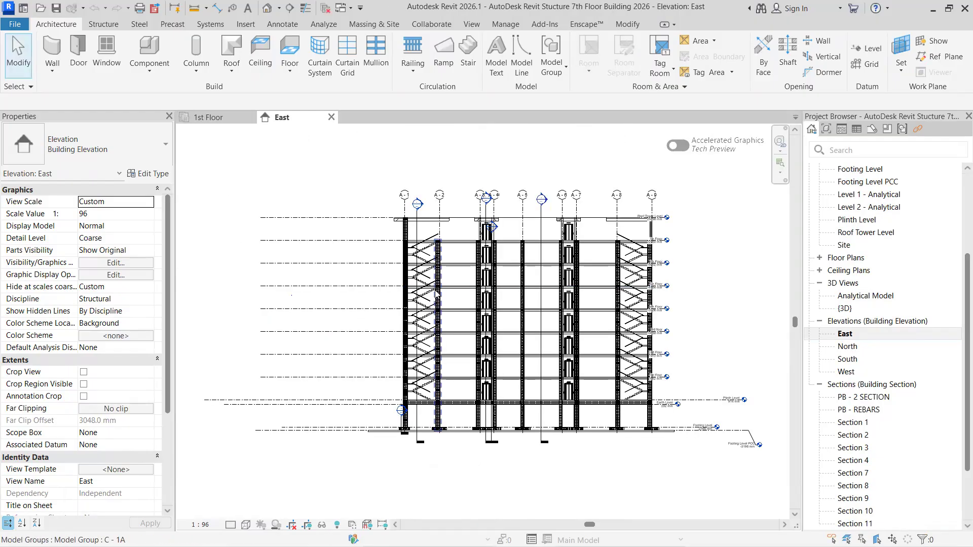
- Open the default 3D view and examine the column, plinth beam and footing reinforcement at the base of the building
{"action": "scroll", "coordinate": [390, 306], "scroll_direction": "up", "scroll_amount": 3}
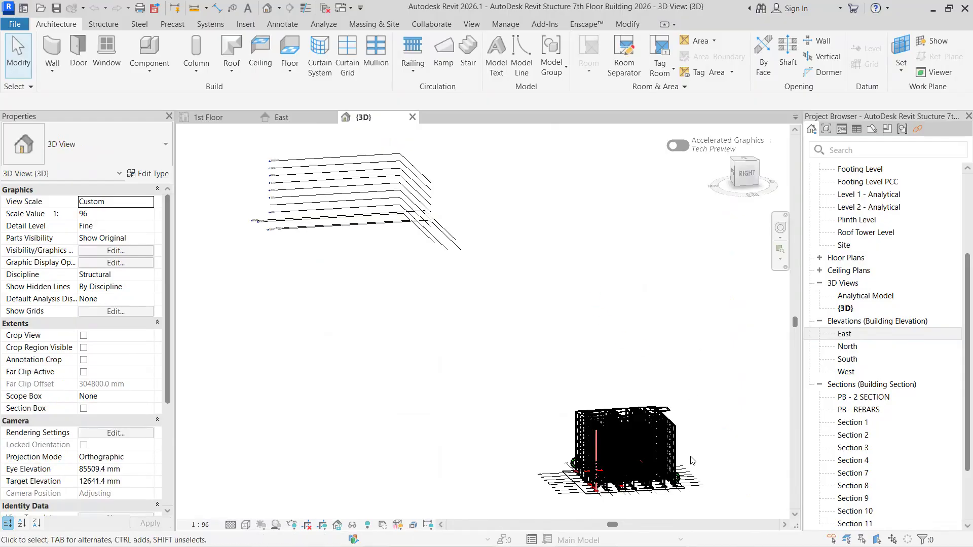
{"action": "scroll", "coordinate": [708, 437], "scroll_direction": "up", "scroll_amount": 3}
{"action": "middle_click_drag", "start_coordinate": [695, 428], "coordinate": [659, 287]}
{"action": "middle_click_drag", "start_coordinate": [618, 416], "coordinate": [641, 414], "text": "shift"}
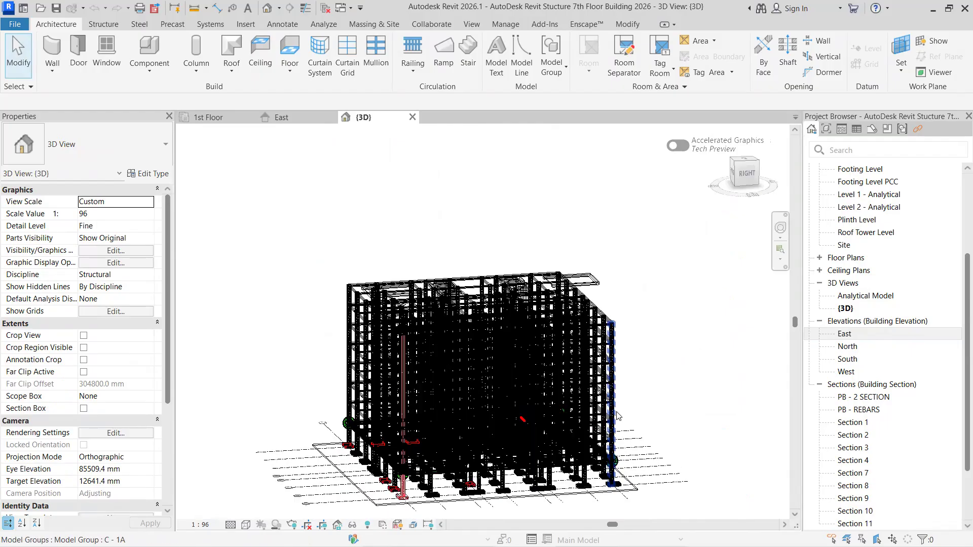
{"action": "key", "text": "XF86AudioRaiseVolume"}
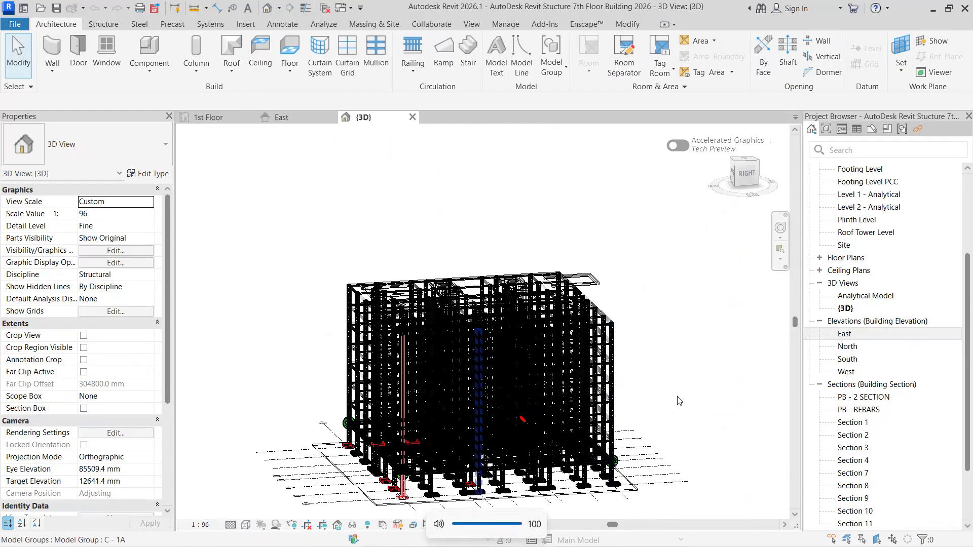
{"action": "scroll", "coordinate": [487, 446], "scroll_direction": "up", "scroll_amount": 4}
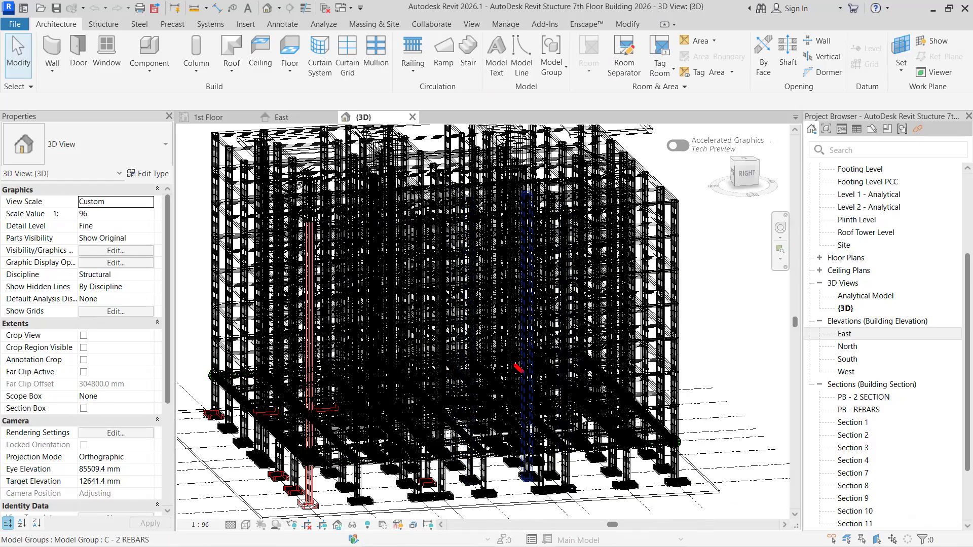
{"action": "scroll", "coordinate": [277, 463], "scroll_direction": "up", "scroll_amount": 3}
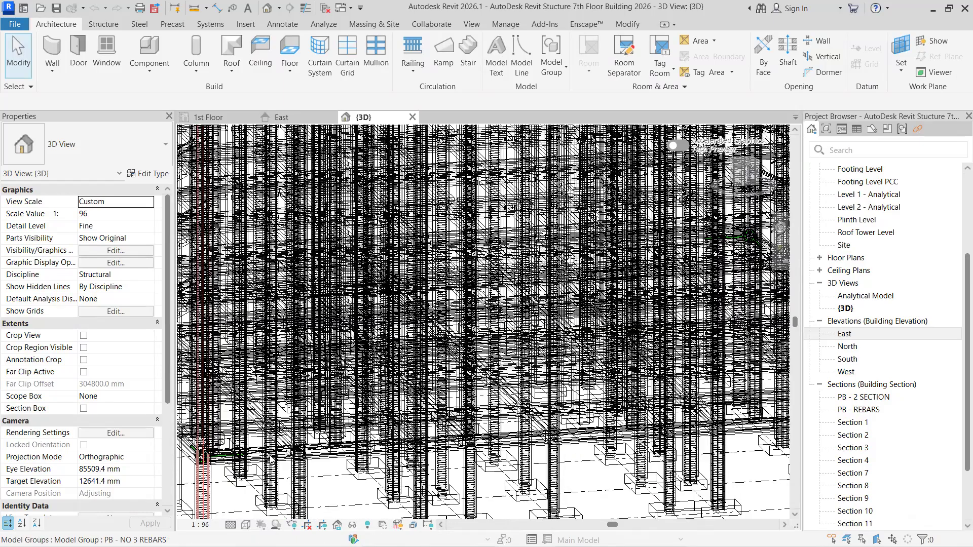
{"action": "scroll", "coordinate": [411, 407], "scroll_direction": "up", "scroll_amount": 3}
{"action": "scroll", "coordinate": [408, 430], "scroll_direction": "down", "scroll_amount": 2}
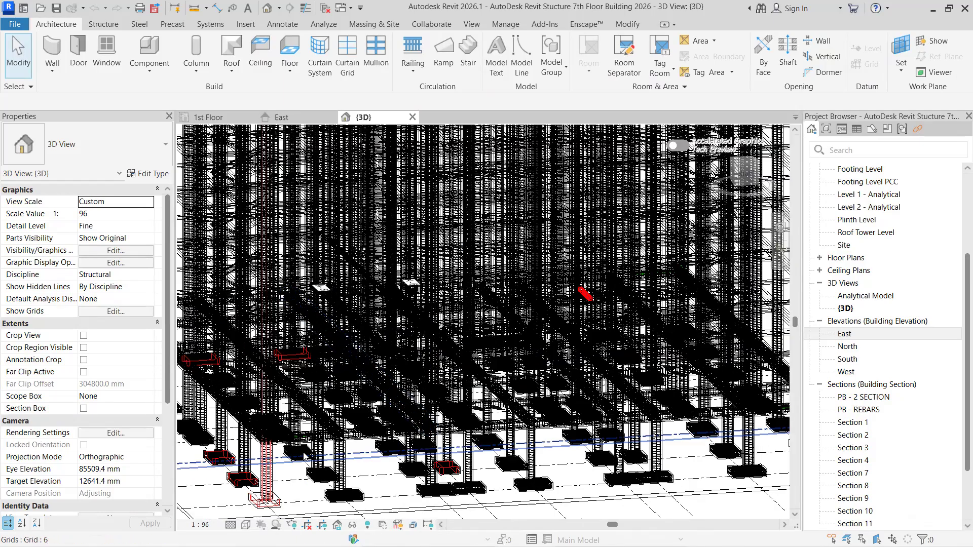
{"action": "scroll", "coordinate": [549, 458], "scroll_direction": "up", "scroll_amount": 1}
{"action": "middle_click_drag", "start_coordinate": [555, 452], "coordinate": [550, 454]}
{"action": "scroll", "coordinate": [530, 371], "scroll_direction": "up", "scroll_amount": 2}
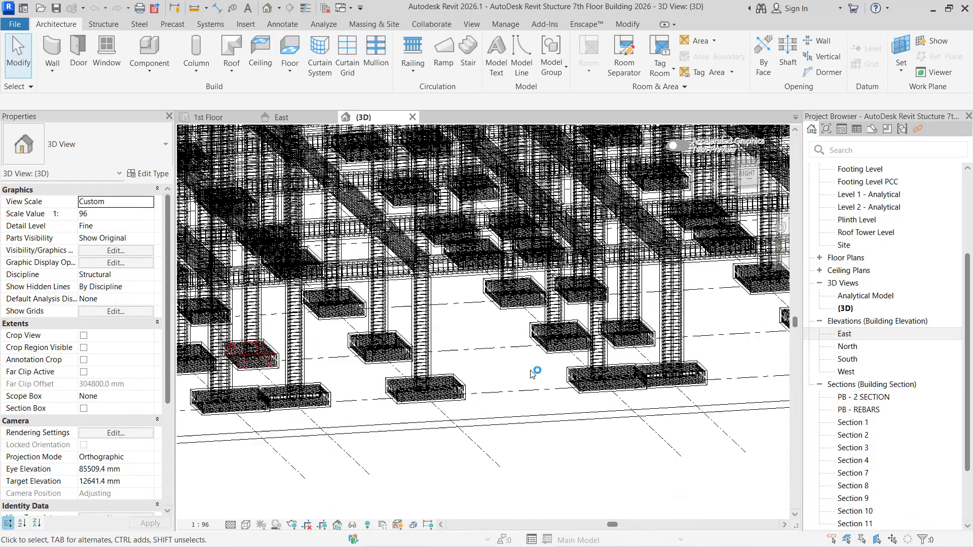
- Check the 1st Floor structural plan and close that view
{"action": "left_click", "coordinate": [222, 120]}
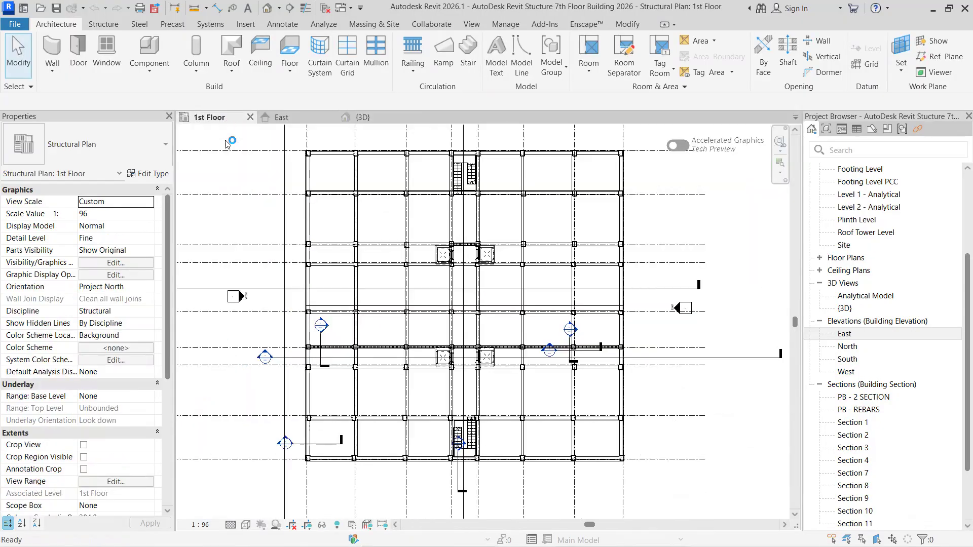
{"action": "scroll", "coordinate": [466, 409], "scroll_direction": "up", "scroll_amount": 2}
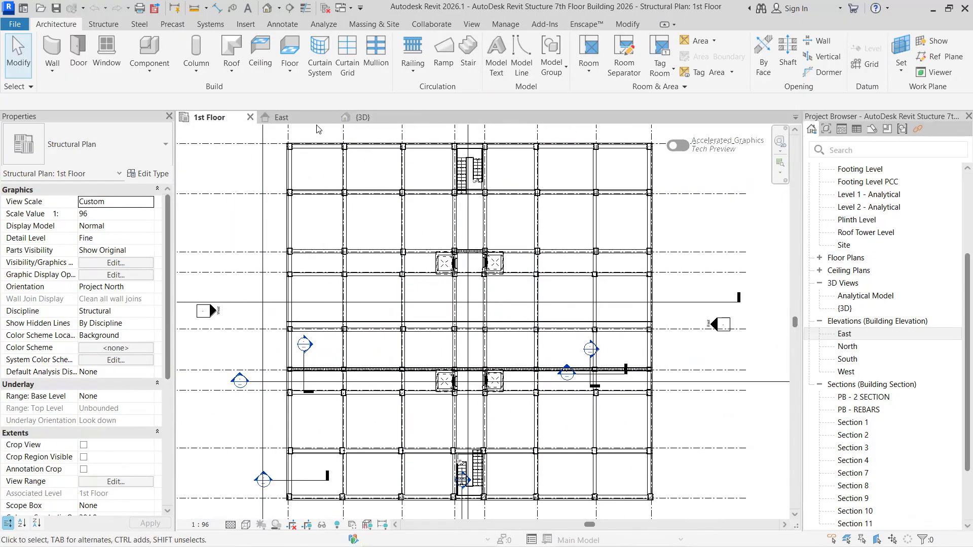
{"action": "left_click", "coordinate": [250, 117]}
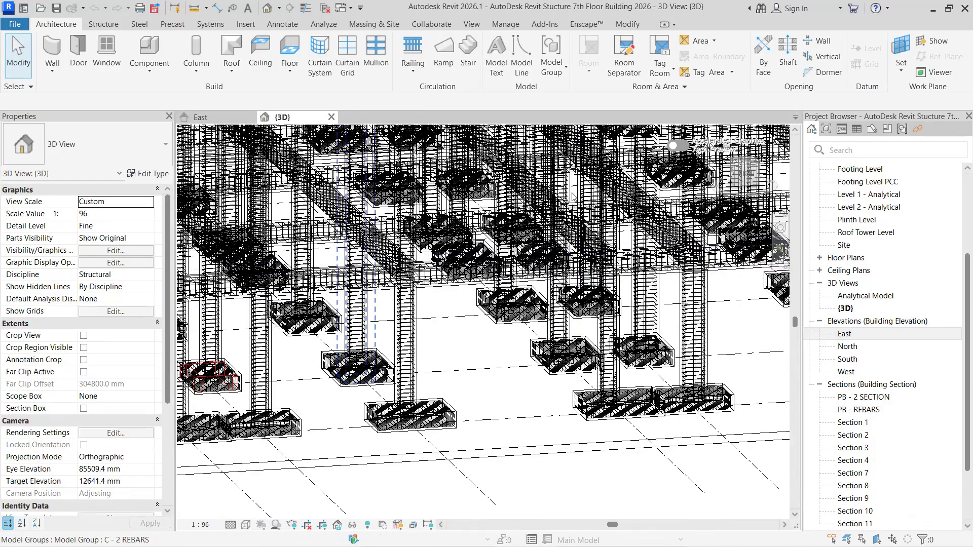
- Examine the footings, columns, plinth beams and floor beams for reinforcement in the East elevation
{"action": "left_click", "coordinate": [214, 117]}
{"action": "middle_click_drag", "start_coordinate": [497, 332], "coordinate": [488, 255]}
{"action": "scroll", "coordinate": [369, 478], "scroll_direction": "up", "scroll_amount": 5}
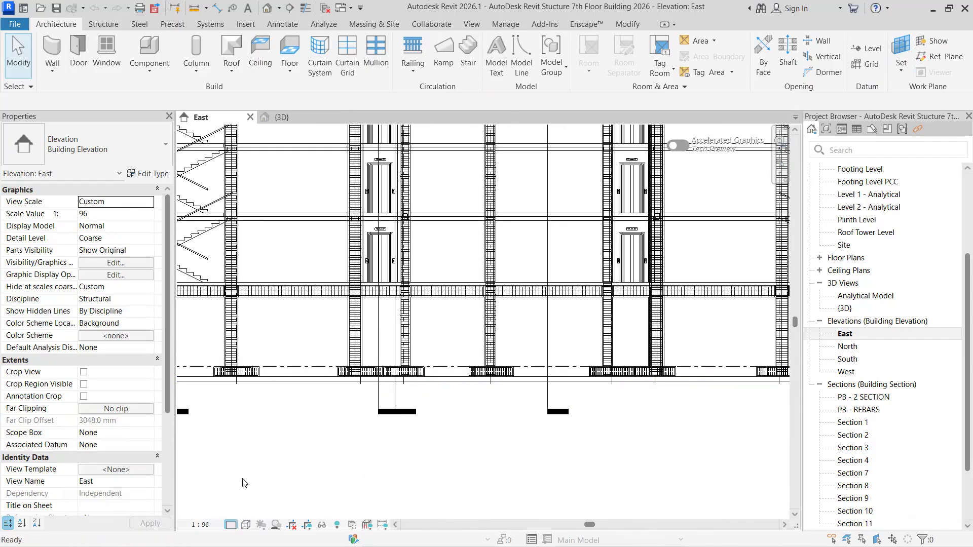
{"action": "left_click", "coordinate": [457, 345]}
{"action": "scroll", "coordinate": [602, 405], "scroll_direction": "up", "scroll_amount": 3}
{"action": "middle_click_drag", "start_coordinate": [602, 405], "coordinate": [203, 438]}
{"action": "scroll", "coordinate": [545, 420], "scroll_direction": "down", "scroll_amount": 2}
{"action": "scroll", "coordinate": [508, 331], "scroll_direction": "up", "scroll_amount": 3}
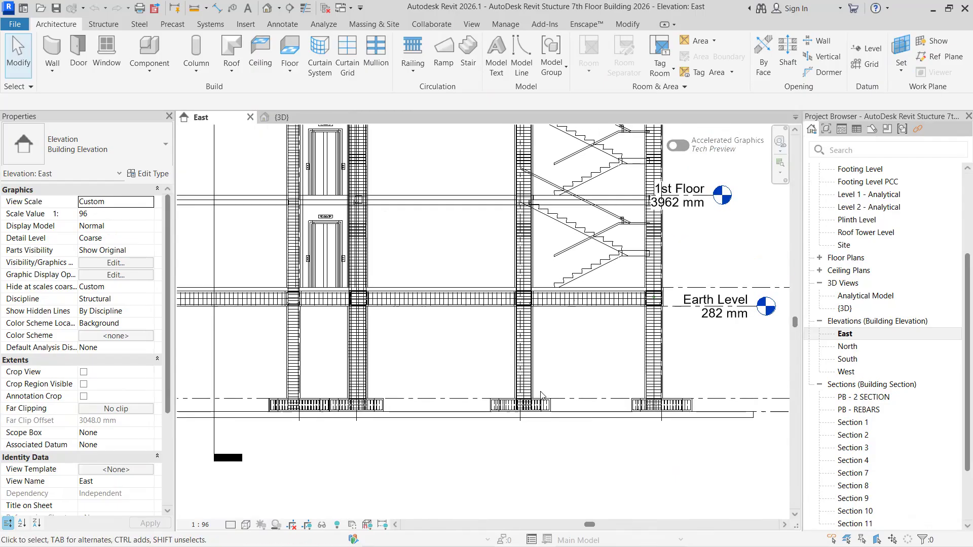
{"action": "middle_click_drag", "start_coordinate": [350, 330], "coordinate": [493, 361]}
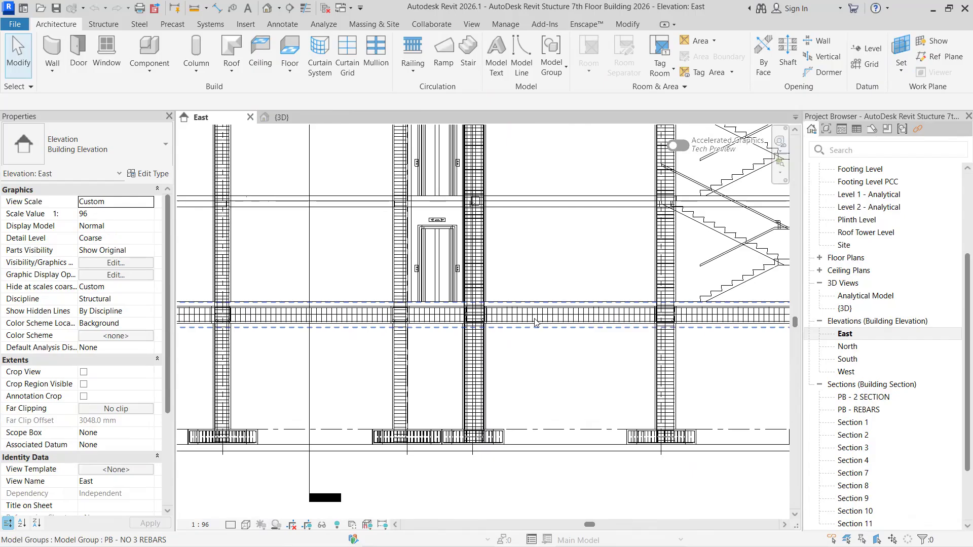
{"action": "scroll", "coordinate": [530, 320], "scroll_direction": "down", "scroll_amount": 2}
{"action": "middle_click_drag", "start_coordinate": [580, 306], "coordinate": [658, 363]}
{"action": "scroll", "coordinate": [453, 304], "scroll_direction": "down", "scroll_amount": 4}
{"action": "scroll", "coordinate": [451, 329], "scroll_direction": "up", "scroll_amount": 2}
{"action": "scroll", "coordinate": [454, 365], "scroll_direction": "up", "scroll_amount": 4}
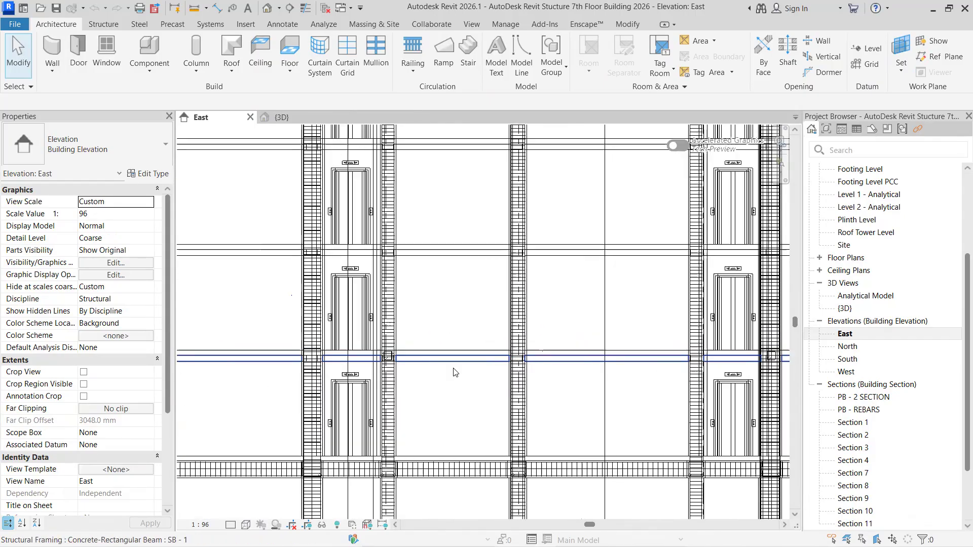
{"action": "scroll", "coordinate": [456, 372], "scroll_direction": "down", "scroll_amount": 3}
{"action": "scroll", "coordinate": [454, 370], "scroll_direction": "up", "scroll_amount": 2}
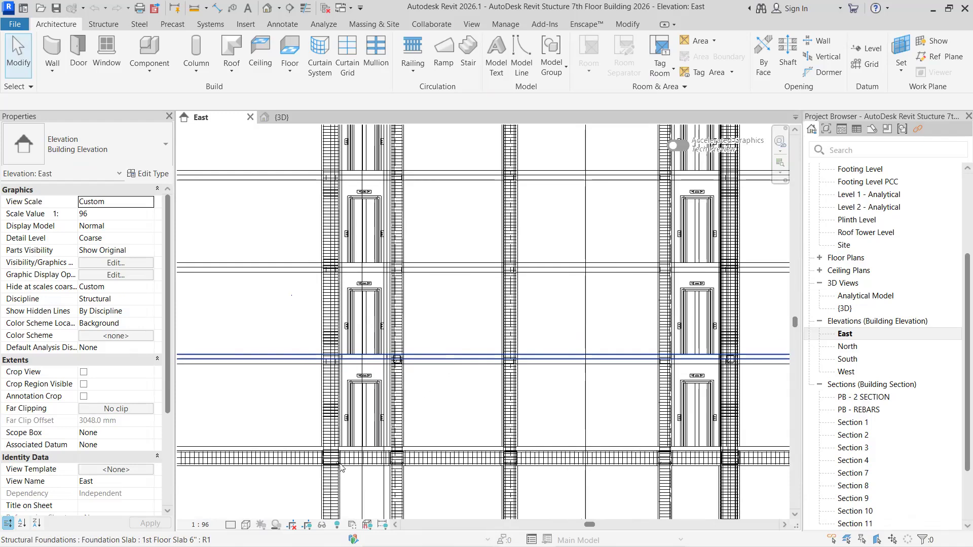
- Set the East elevation's detail level to Fine and check the reinforcement display on the lower floors
{"action": "left_click", "coordinate": [231, 525]}
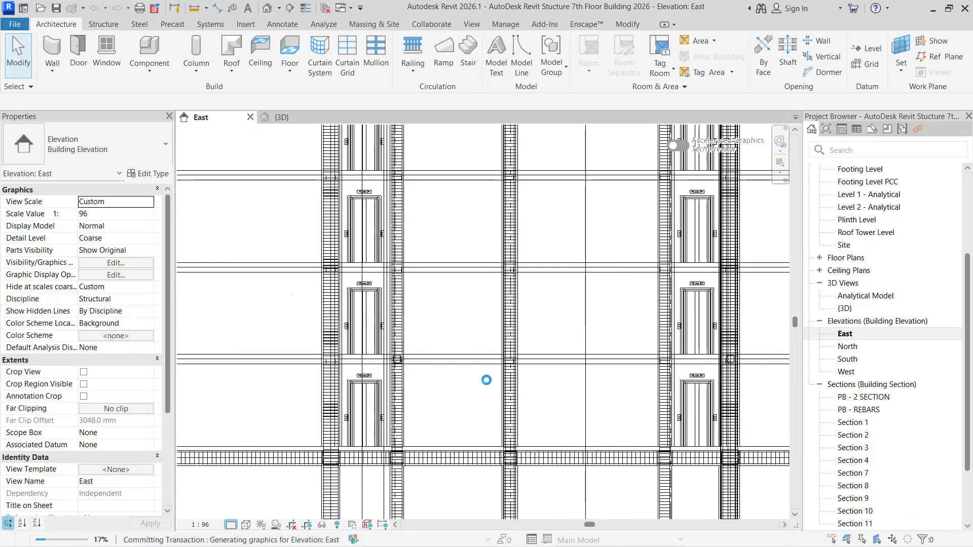
{"action": "scroll", "coordinate": [472, 221], "scroll_direction": "down", "scroll_amount": 1}
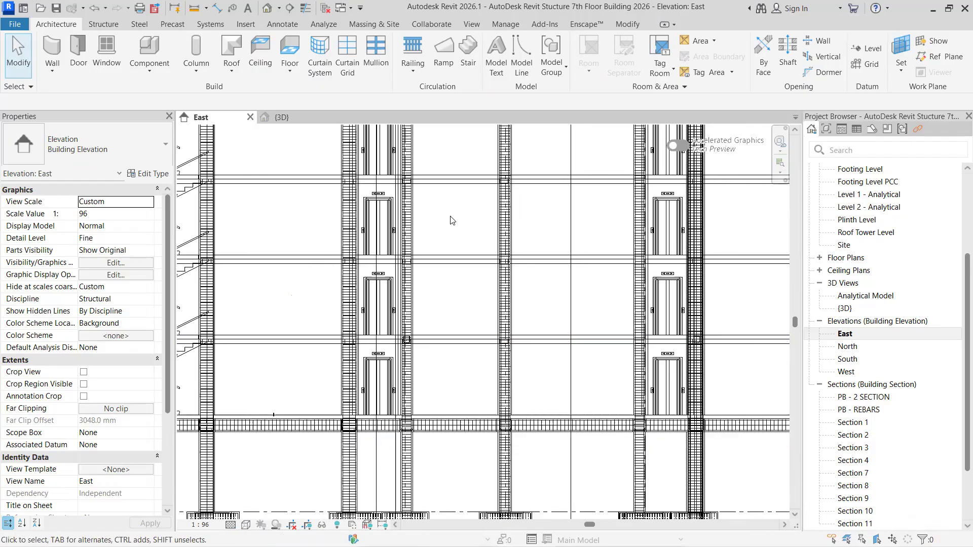
{"action": "scroll", "coordinate": [431, 202], "scroll_direction": "down", "scroll_amount": 2}
{"action": "scroll", "coordinate": [537, 211], "scroll_direction": "up", "scroll_amount": 1}
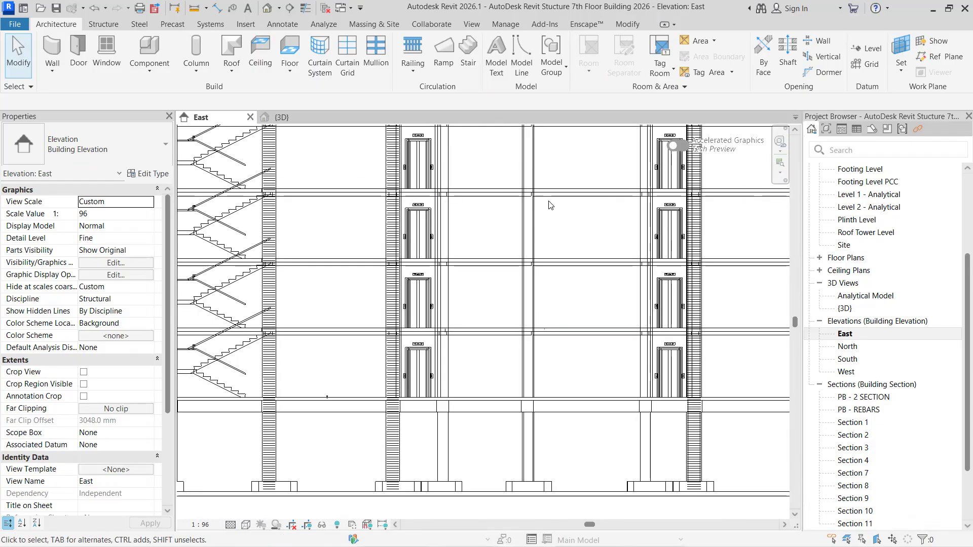
{"action": "scroll", "coordinate": [549, 203], "scroll_direction": "down", "scroll_amount": 2}
{"action": "scroll", "coordinate": [553, 322], "scroll_direction": "up", "scroll_amount": 4}
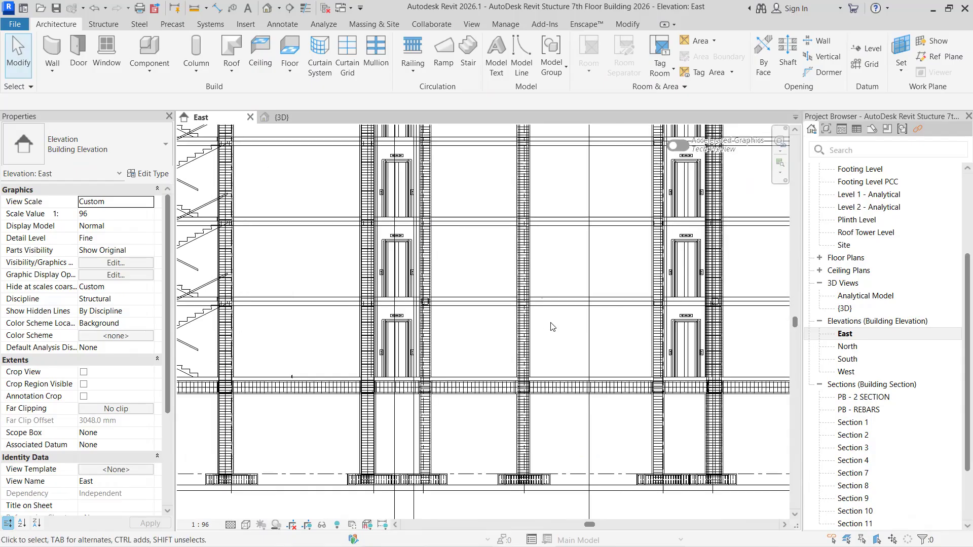
- Inspect the properties of the 1st Floor beam and the 1st Floor slab in the East elevation
{"action": "left_click", "coordinate": [430, 296]}
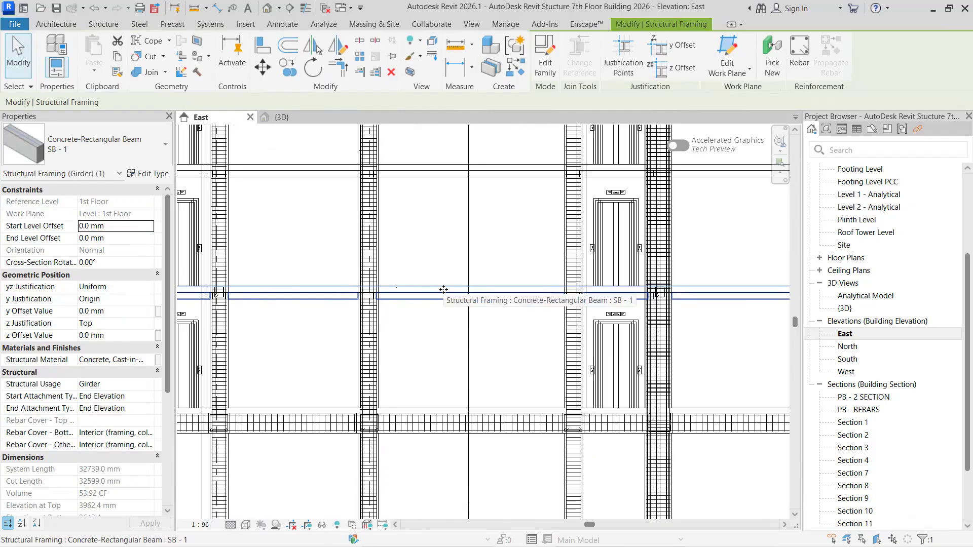
{"action": "key", "text": "Escape"}
{"action": "left_click", "coordinate": [428, 293]}
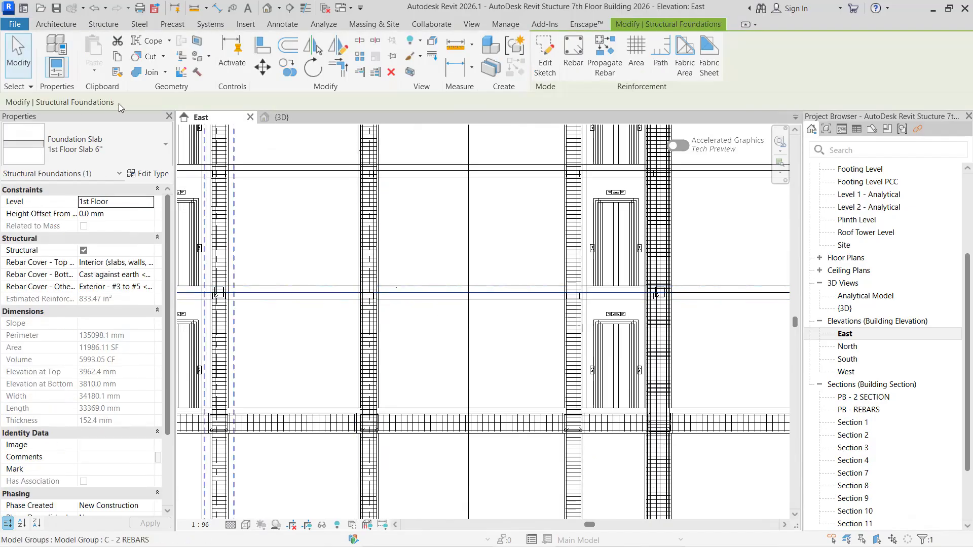
{"action": "key", "text": "Escape"}
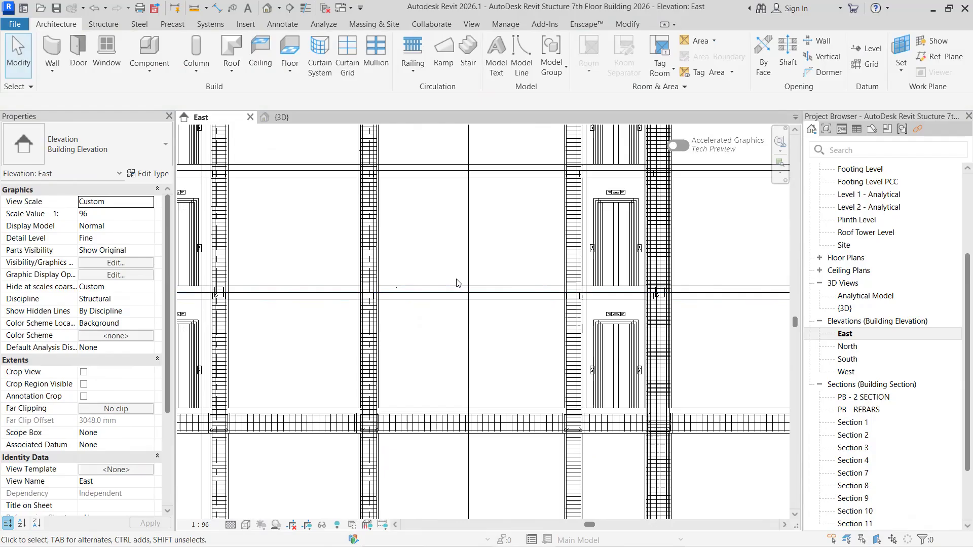
- Inspect the properties of the 2nd Floor slab and the beam beneath it
{"action": "middle_click_drag", "start_coordinate": [478, 245], "coordinate": [473, 335]}
{"action": "left_click", "coordinate": [428, 262]}
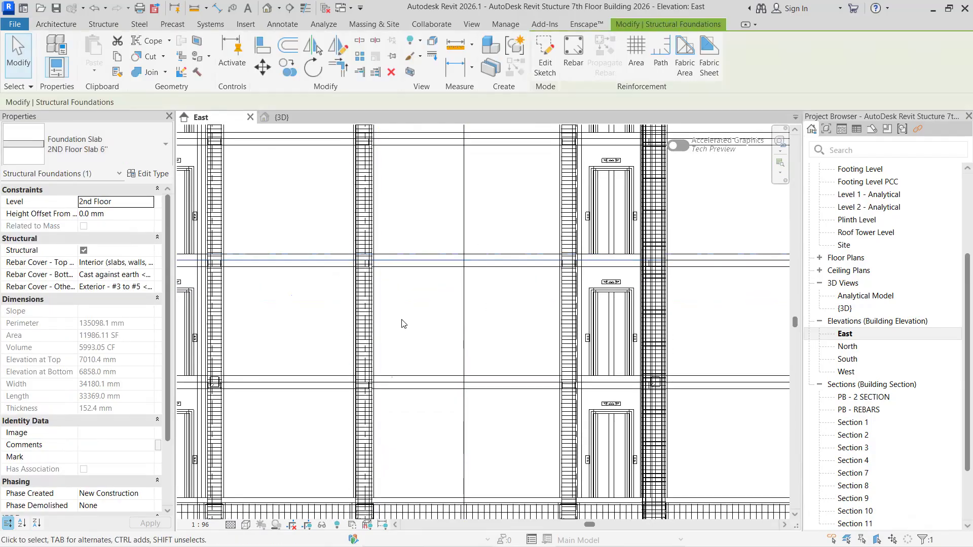
{"action": "key", "text": "Escape"}
{"action": "left_click", "coordinate": [319, 267]}
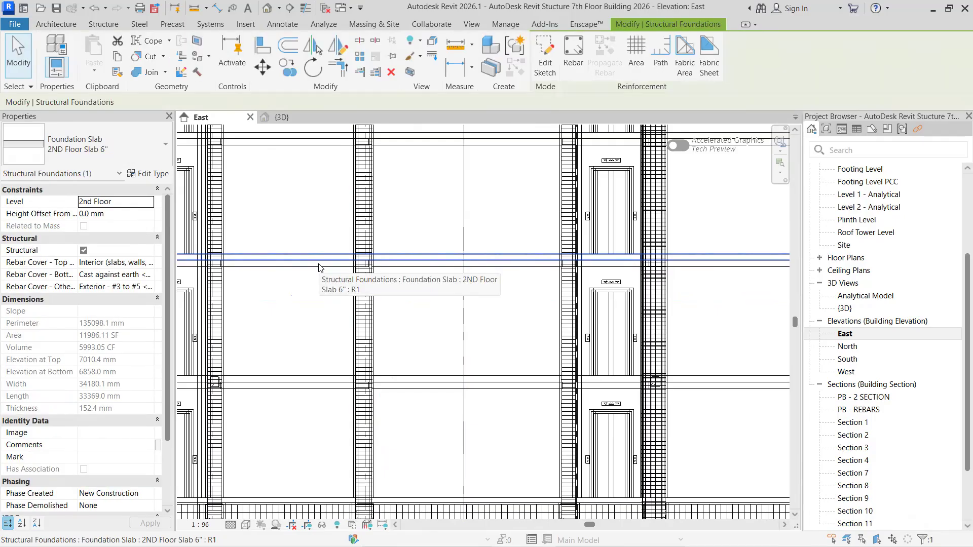
{"action": "key", "text": "Escape"}
{"action": "left_click", "coordinate": [312, 269]}
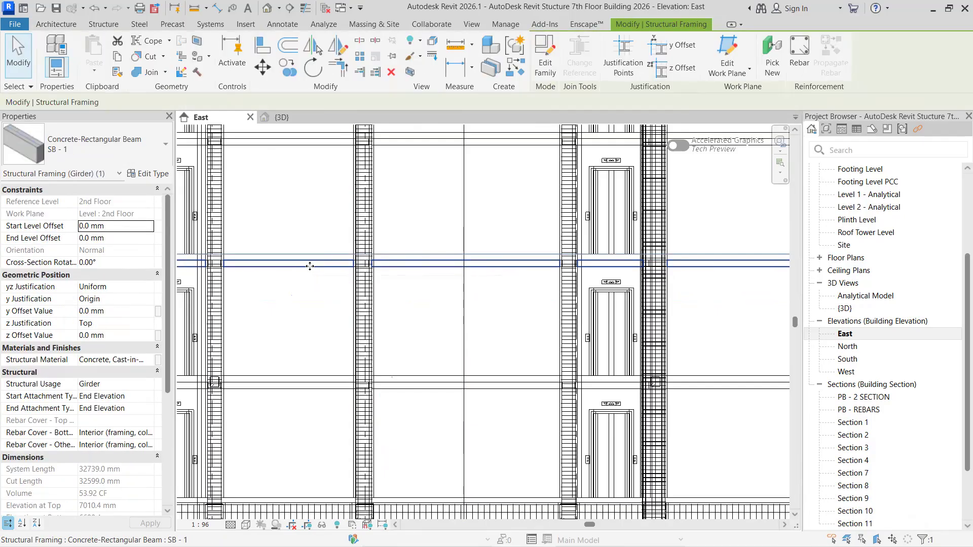
{"action": "key", "text": "Escape"}
- Inspect the 3rd floor slab and the properties of the beam beneath it
{"action": "middle_click_drag", "start_coordinate": [302, 229], "coordinate": [306, 329]}
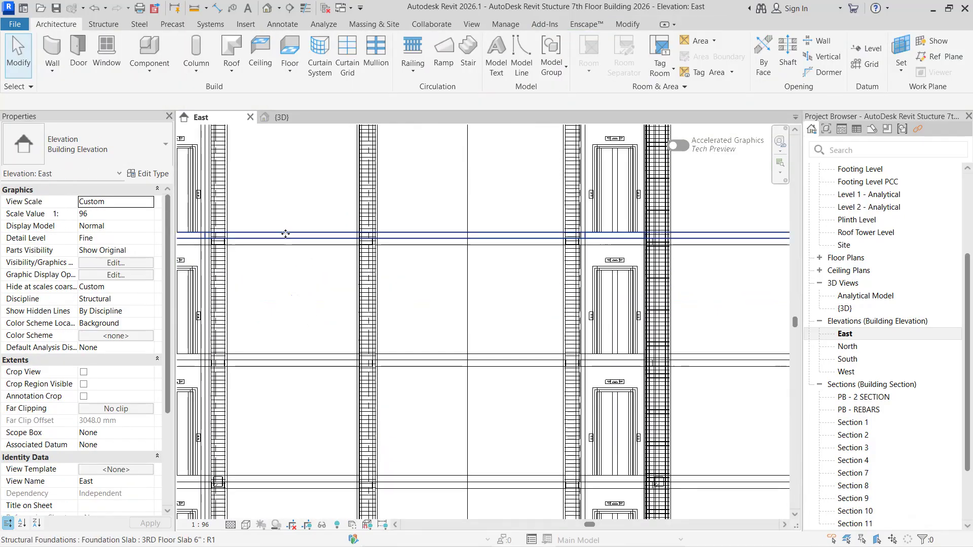
{"action": "left_click", "coordinate": [283, 232]}
{"action": "key", "text": "Escape"}
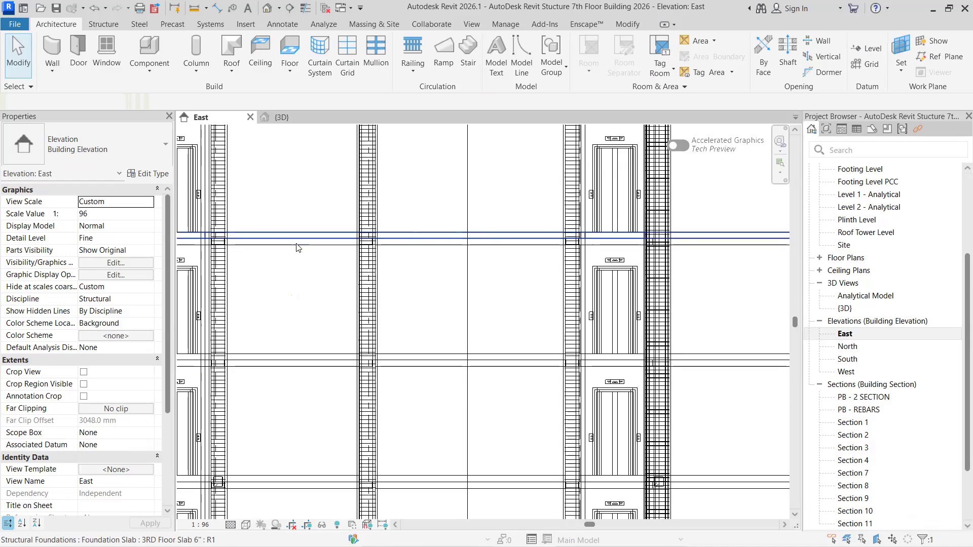
{"action": "left_click", "coordinate": [296, 249]}
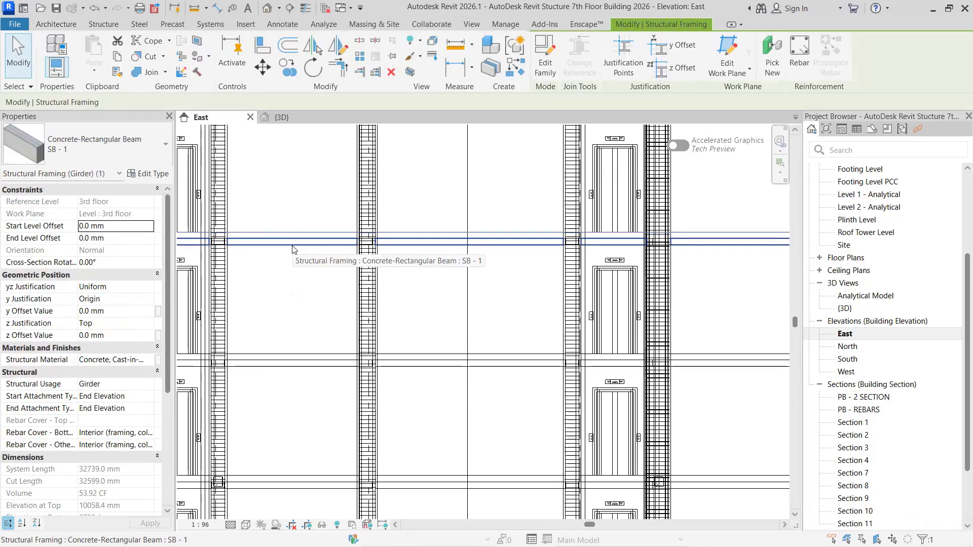
{"action": "key", "text": "Escape"}
- Examine the upper floor beams and slabs up to the Roof Tower Level in the East elevation
{"action": "scroll", "coordinate": [293, 246], "scroll_direction": "down", "scroll_amount": 2}
{"action": "middle_click_drag", "start_coordinate": [296, 248], "coordinate": [325, 331]}
{"action": "scroll", "coordinate": [326, 239], "scroll_direction": "up", "scroll_amount": 1}
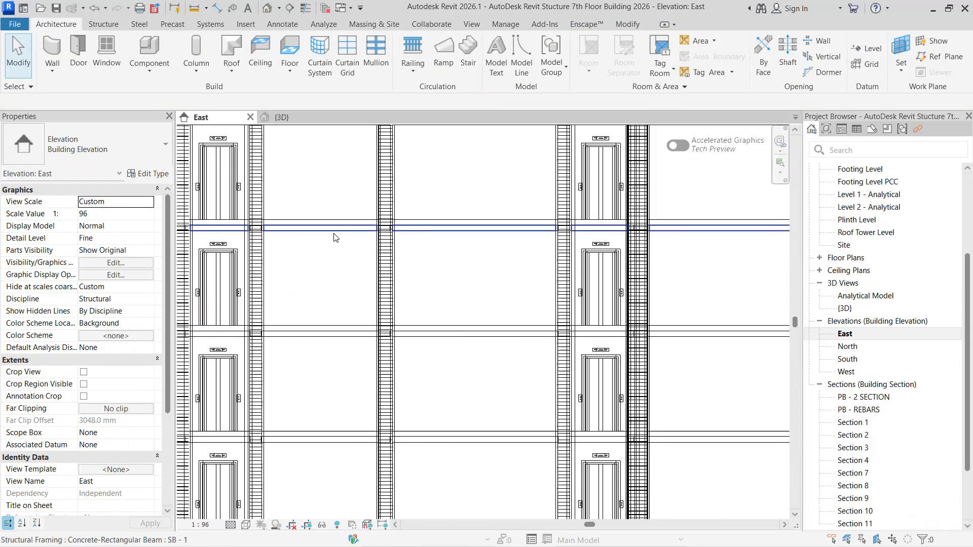
{"action": "scroll", "coordinate": [303, 253], "scroll_direction": "down", "scroll_amount": 1}
{"action": "middle_click_drag", "start_coordinate": [300, 228], "coordinate": [343, 255]}
{"action": "scroll", "coordinate": [352, 273], "scroll_direction": "down", "scroll_amount": 2}
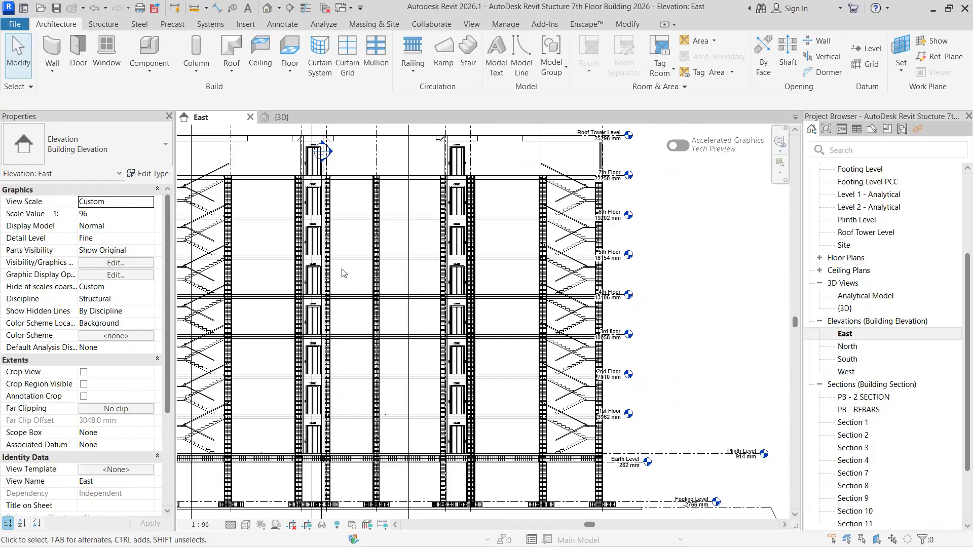
{"action": "scroll", "coordinate": [409, 340], "scroll_direction": "down", "scroll_amount": 2}
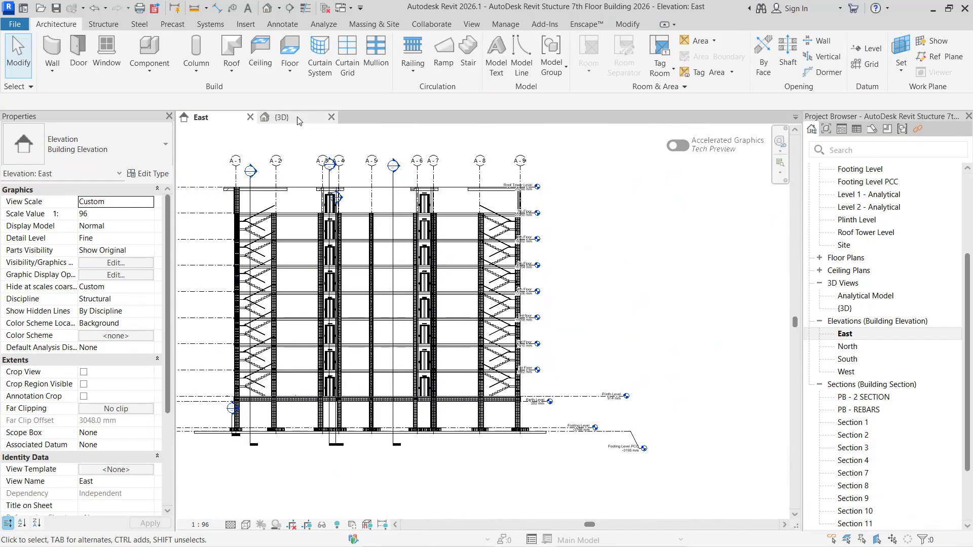
- Open the Plinth Level structural plan and bring the upper rows of plinth beams into focus
{"action": "scroll", "coordinate": [852, 217], "scroll_direction": "up", "scroll_amount": 4}
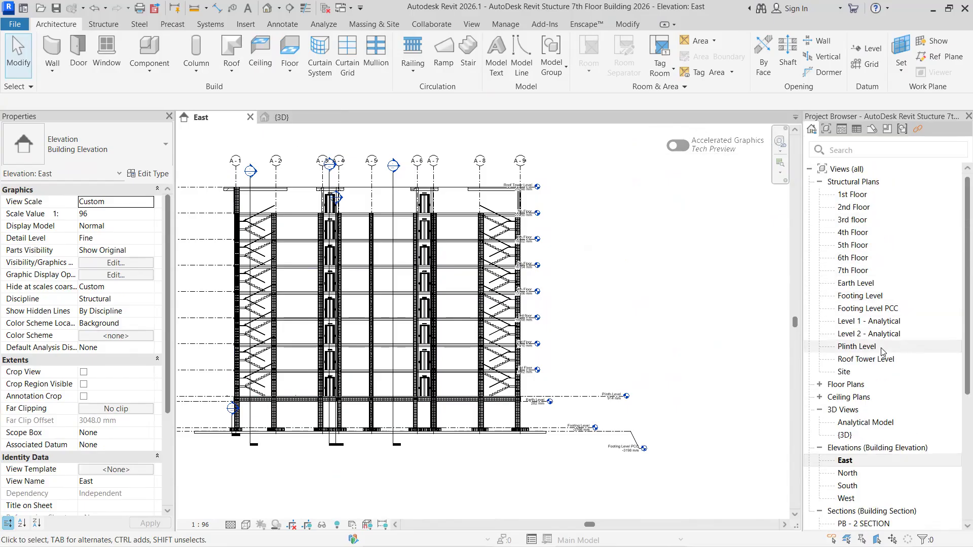
{"action": "double_click", "coordinate": [857, 347]}
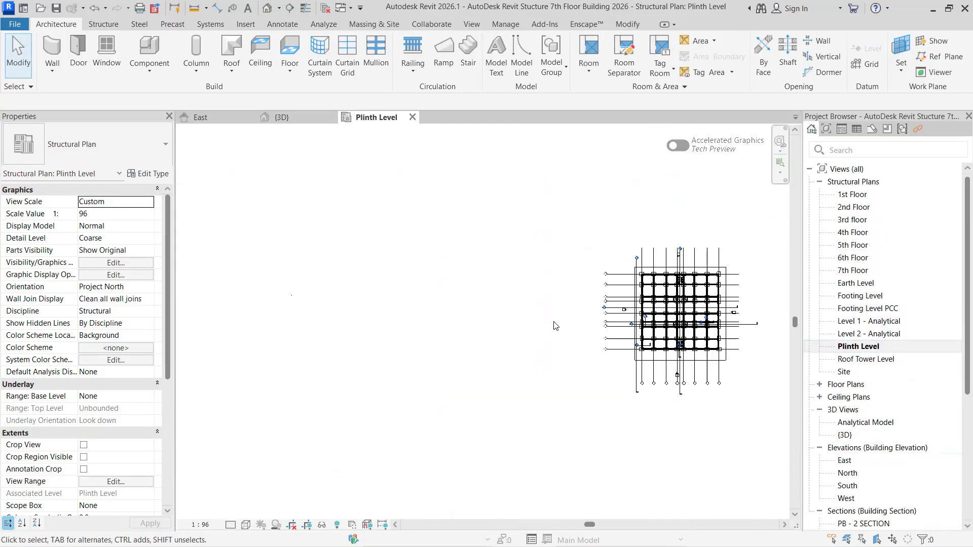
{"action": "scroll", "coordinate": [609, 332], "scroll_direction": "up", "scroll_amount": 6}
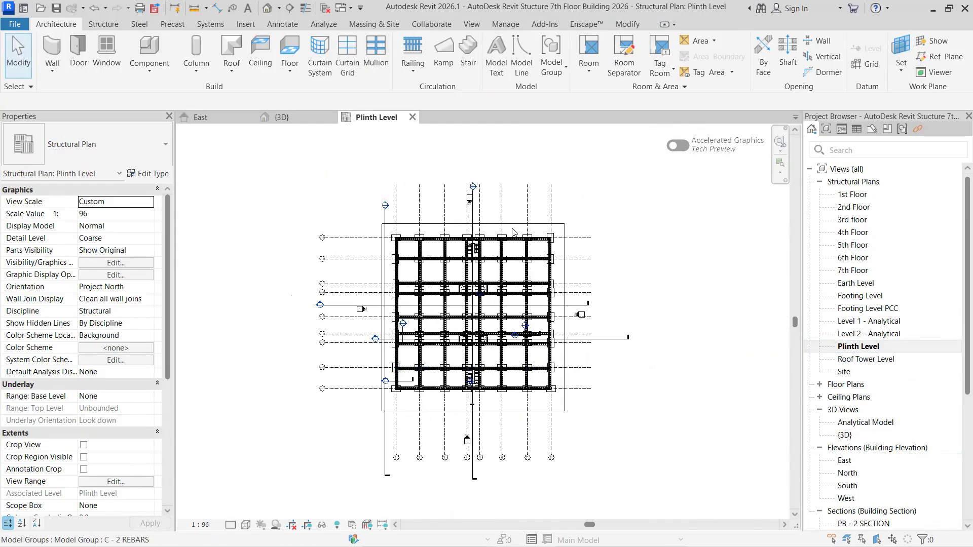
{"action": "scroll", "coordinate": [370, 276], "scroll_direction": "up", "scroll_amount": 4}
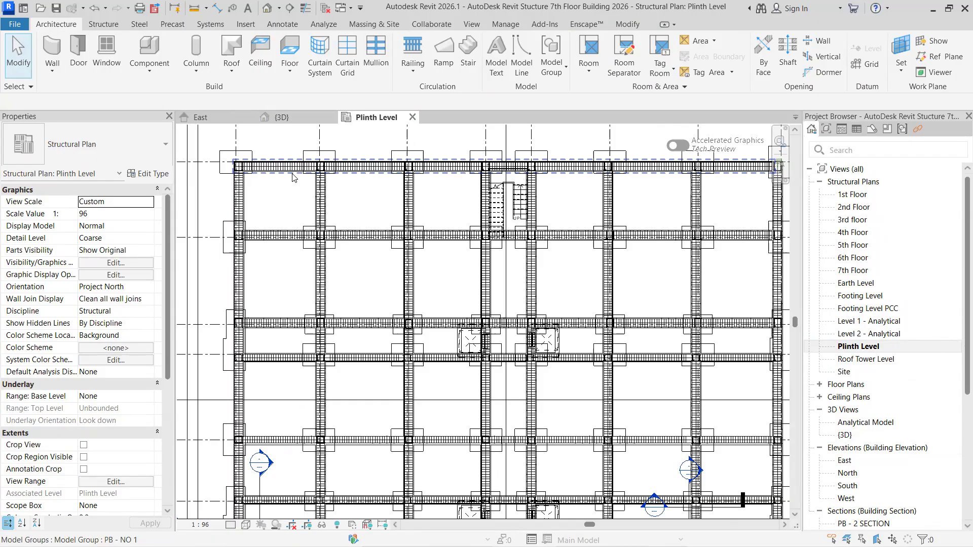
- Set the detail level of the Plinth Level plan to Medium and review the upper plinth beams
{"action": "left_click", "coordinate": [230, 525]}
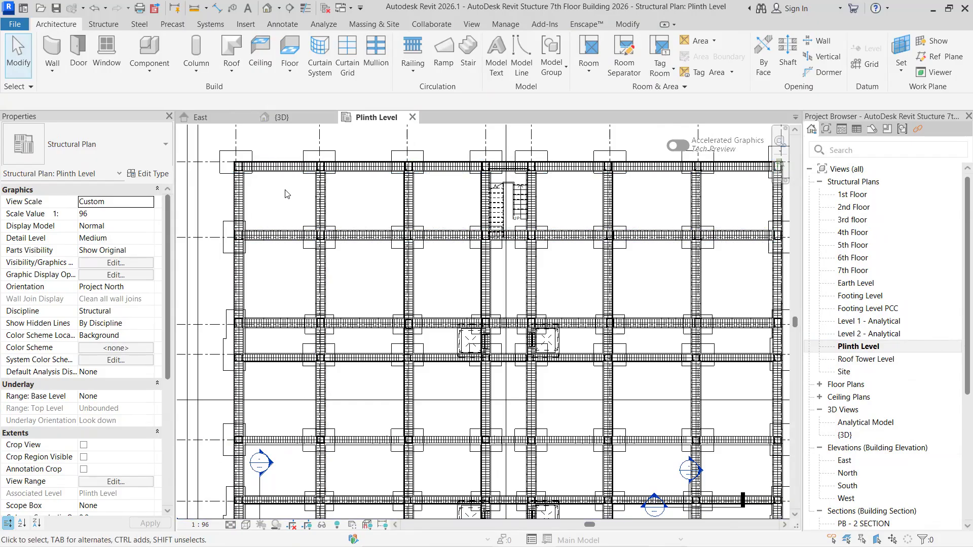
{"action": "scroll", "coordinate": [286, 194], "scroll_direction": "up", "scroll_amount": 1}
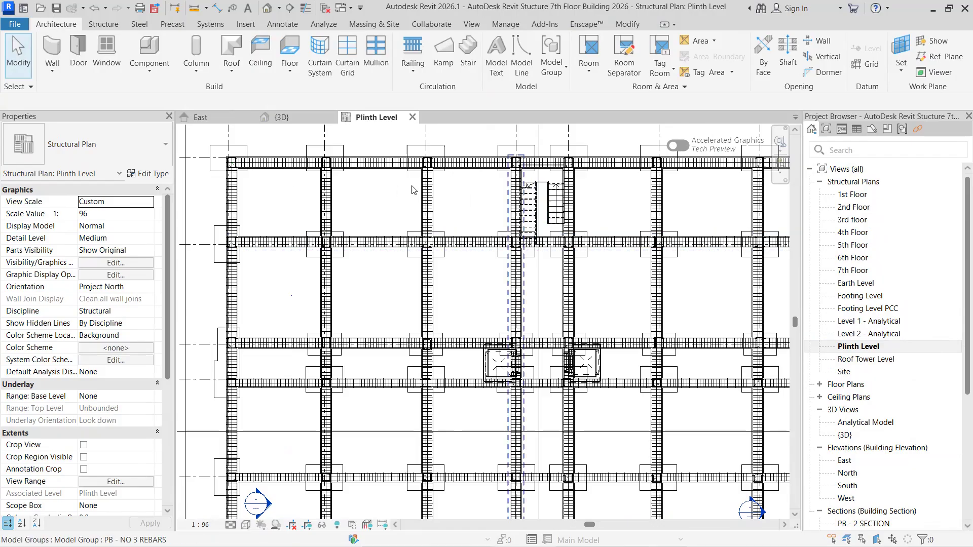
{"action": "scroll", "coordinate": [522, 210], "scroll_direction": "down", "scroll_amount": 3}
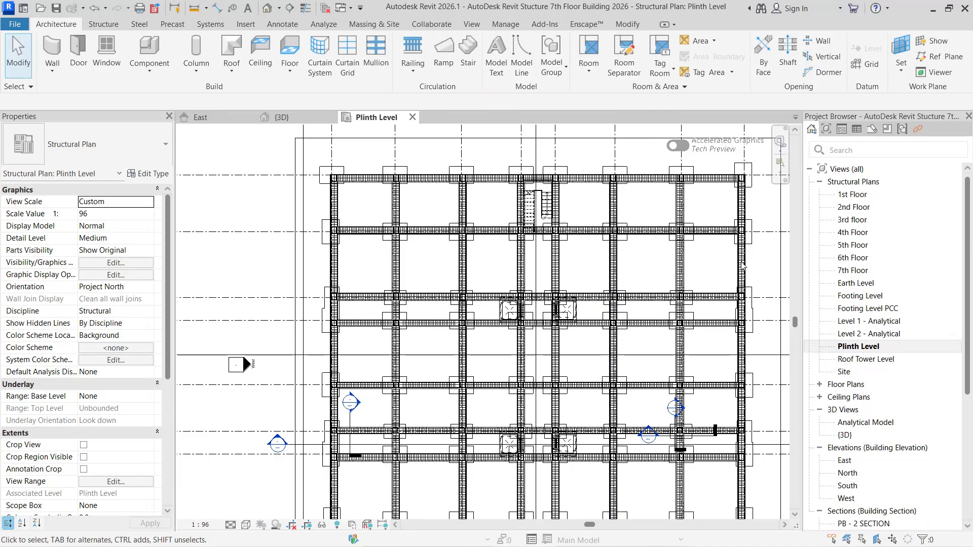
- Examine the plinth beam grid in the Plinth Level plan, from the upper rows down to the lower stair
{"action": "scroll", "coordinate": [681, 269], "scroll_direction": "up", "scroll_amount": 2}
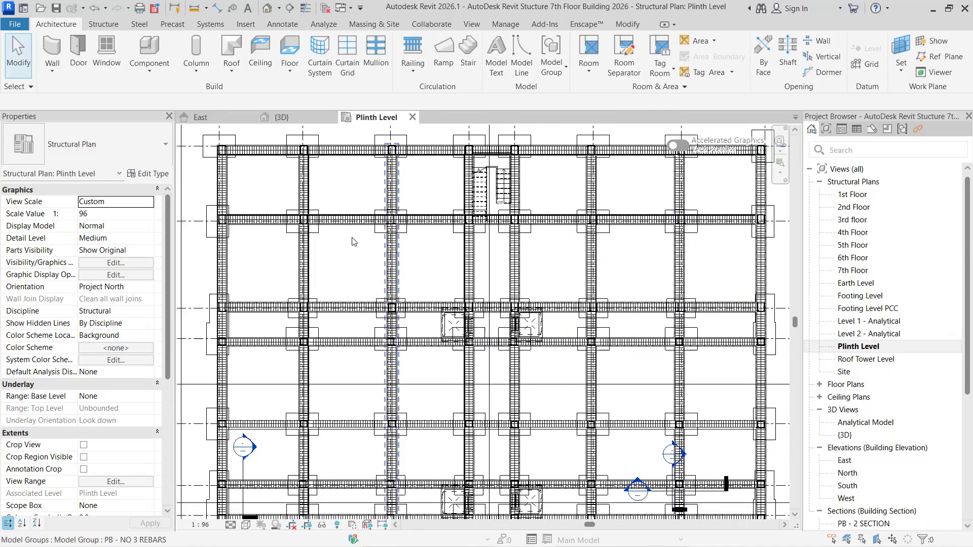
{"action": "scroll", "coordinate": [485, 287], "scroll_direction": "down", "scroll_amount": 2}
{"action": "scroll", "coordinate": [453, 376], "scroll_direction": "up", "scroll_amount": 1}
{"action": "middle_click_drag", "start_coordinate": [455, 370], "coordinate": [454, 278]}
{"action": "middle_click_drag", "start_coordinate": [454, 416], "coordinate": [455, 298]}
{"action": "scroll", "coordinate": [518, 397], "scroll_direction": "up", "scroll_amount": 2}
{"action": "scroll", "coordinate": [577, 380], "scroll_direction": "down", "scroll_amount": 2}
{"action": "scroll", "coordinate": [578, 381], "scroll_direction": "up", "scroll_amount": 1}
{"action": "middle_click_drag", "start_coordinate": [579, 381], "coordinate": [559, 428]}
{"action": "scroll", "coordinate": [499, 330], "scroll_direction": "down", "scroll_amount": 3}
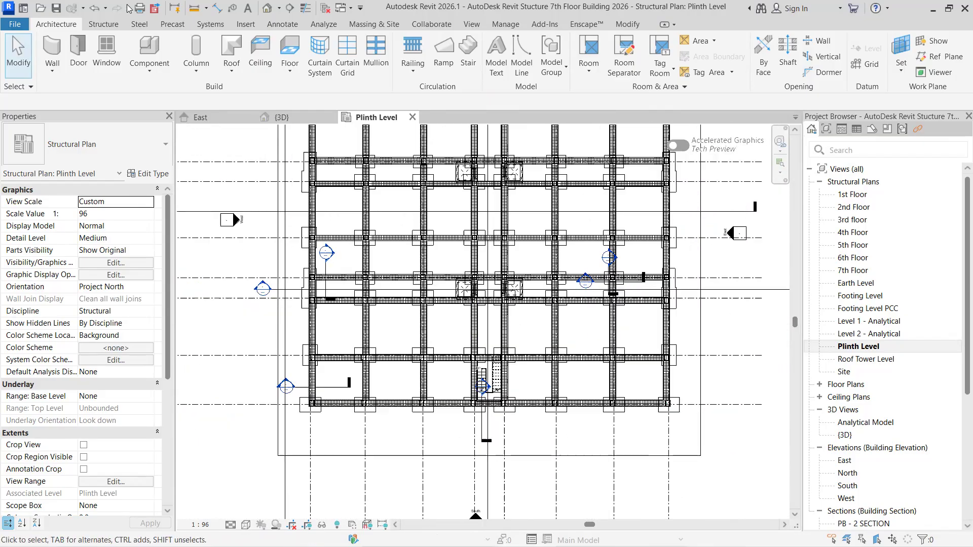
- Open the 3D view and examine the footings, columns and plinth beams at the base of the building
{"action": "left_click", "coordinate": [282, 117]}
{"action": "scroll", "coordinate": [502, 431], "scroll_direction": "down", "scroll_amount": 3}
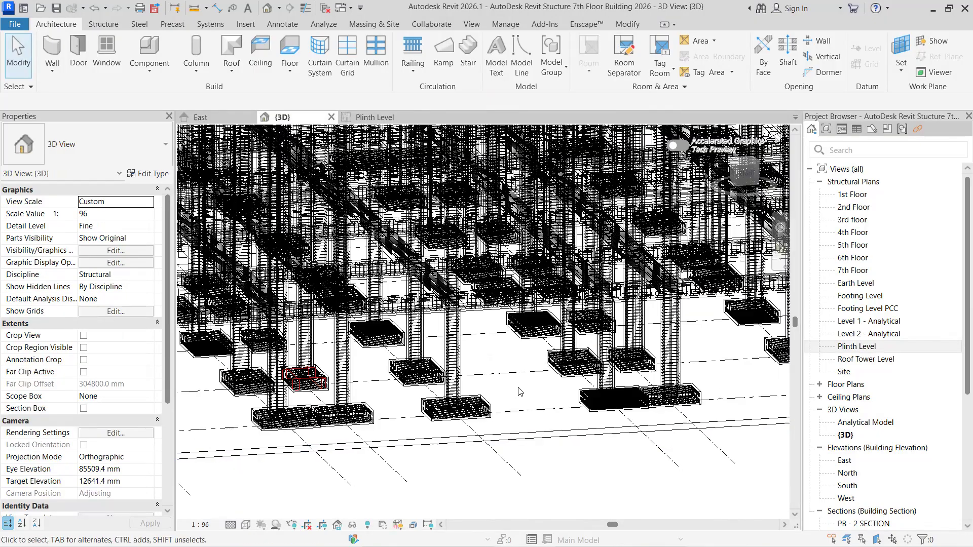
{"action": "scroll", "coordinate": [502, 431], "scroll_direction": "down", "scroll_amount": 3}
{"action": "middle_click_drag", "start_coordinate": [463, 447], "coordinate": [785, 514], "text": "shift"}
{"action": "scroll", "coordinate": [475, 426], "scroll_direction": "down", "scroll_amount": 4}
{"action": "middle_click_drag", "start_coordinate": [579, 387], "coordinate": [640, 398], "text": "shift"}
{"action": "scroll", "coordinate": [615, 415], "scroll_direction": "up", "scroll_amount": 1}
{"action": "middle_click_drag", "start_coordinate": [477, 413], "coordinate": [780, 430]}
{"action": "scroll", "coordinate": [404, 284], "scroll_direction": "up", "scroll_amount": 1}
{"action": "scroll", "coordinate": [404, 284], "scroll_direction": "up", "scroll_amount": 5}
{"action": "middle_click_drag", "start_coordinate": [404, 284], "coordinate": [251, 302]}
{"action": "scroll", "coordinate": [389, 364], "scroll_direction": "up", "scroll_amount": 3}
{"action": "middle_click_drag", "start_coordinate": [389, 364], "coordinate": [303, 296]}
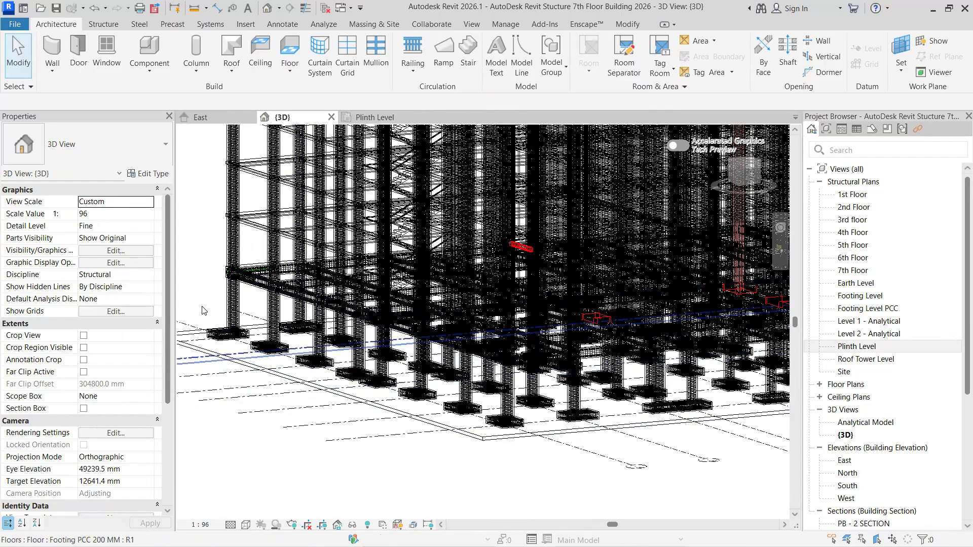
- Examine the rows of reinforced footings and column bases around the building's near corner up close
{"action": "scroll", "coordinate": [683, 453], "scroll_direction": "up", "scroll_amount": 1}
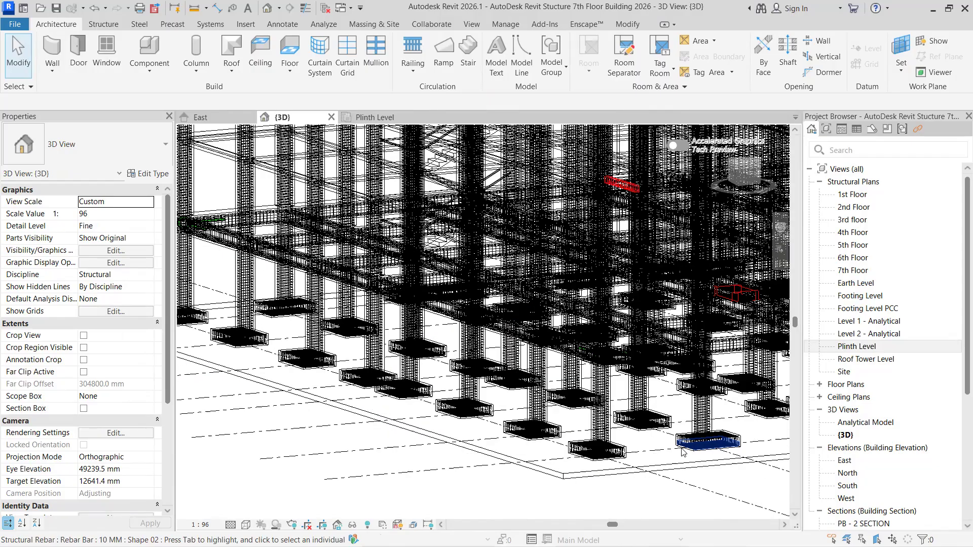
{"action": "scroll", "coordinate": [683, 453], "scroll_direction": "up", "scroll_amount": 1}
{"action": "middle_click_drag", "start_coordinate": [683, 453], "coordinate": [481, 437]}
{"action": "scroll", "coordinate": [584, 355], "scroll_direction": "up", "scroll_amount": 1}
{"action": "scroll", "coordinate": [575, 415], "scroll_direction": "down", "scroll_amount": 1}
{"action": "scroll", "coordinate": [625, 469], "scroll_direction": "down", "scroll_amount": 1}
{"action": "middle_click_drag", "start_coordinate": [623, 475], "coordinate": [596, 457], "text": "shift"}
{"action": "middle_click_drag", "start_coordinate": [419, 448], "coordinate": [400, 446]}
{"action": "middle_click_drag", "start_coordinate": [753, 369], "coordinate": [452, 373]}
{"action": "scroll", "coordinate": [582, 357], "scroll_direction": "up", "scroll_amount": 1}
{"action": "scroll", "coordinate": [451, 372], "scroll_direction": "up", "scroll_amount": 2}
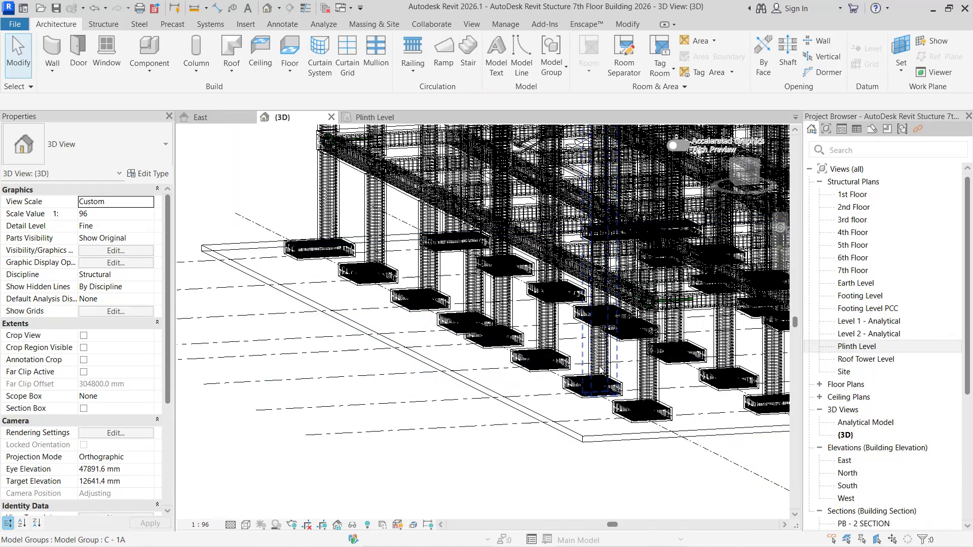
- Set the 3D view's visual style to Shaded with the 7th floor slab and roof towers in view
{"action": "scroll", "coordinate": [520, 398], "scroll_direction": "down", "scroll_amount": 2}
{"action": "middle_click_drag", "start_coordinate": [512, 398], "coordinate": [275, 478]}
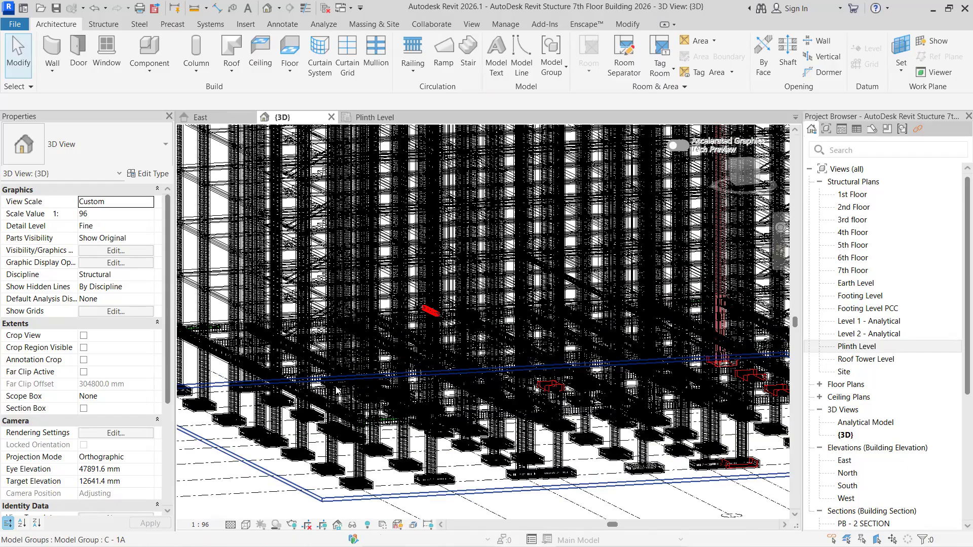
{"action": "scroll", "coordinate": [428, 442], "scroll_direction": "down", "scroll_amount": 2}
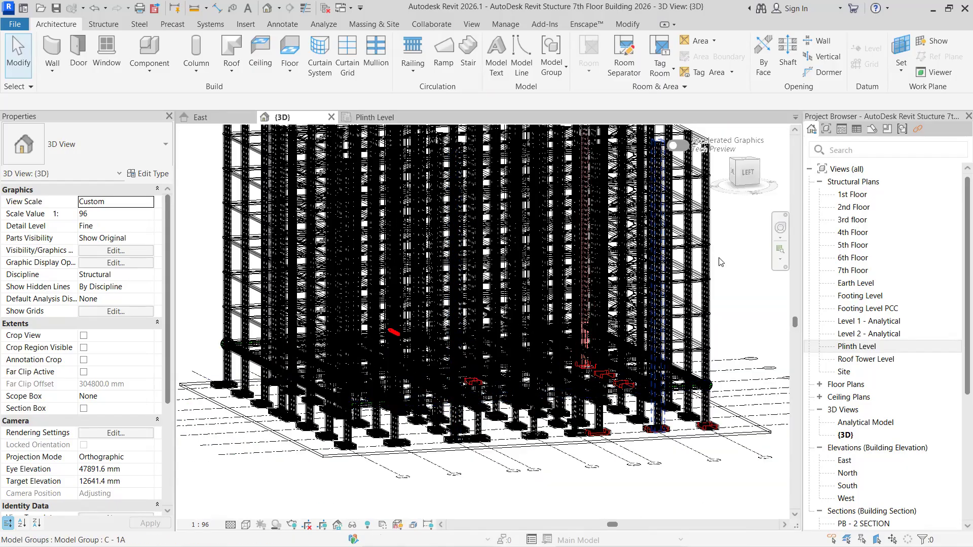
{"action": "middle_click_drag", "start_coordinate": [734, 234], "coordinate": [739, 345]}
{"action": "scroll", "coordinate": [414, 209], "scroll_direction": "up", "scroll_amount": 1}
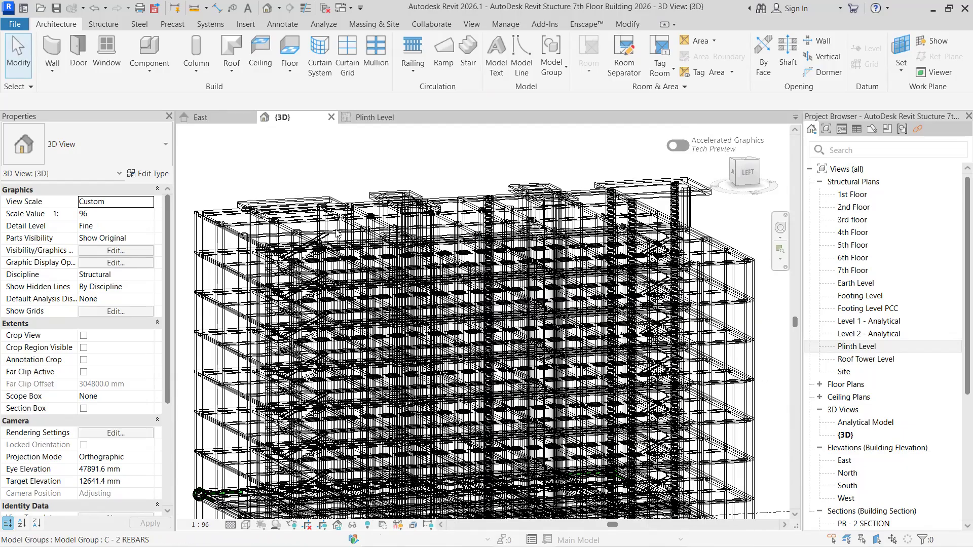
{"action": "scroll", "coordinate": [323, 214], "scroll_direction": "up", "scroll_amount": 2}
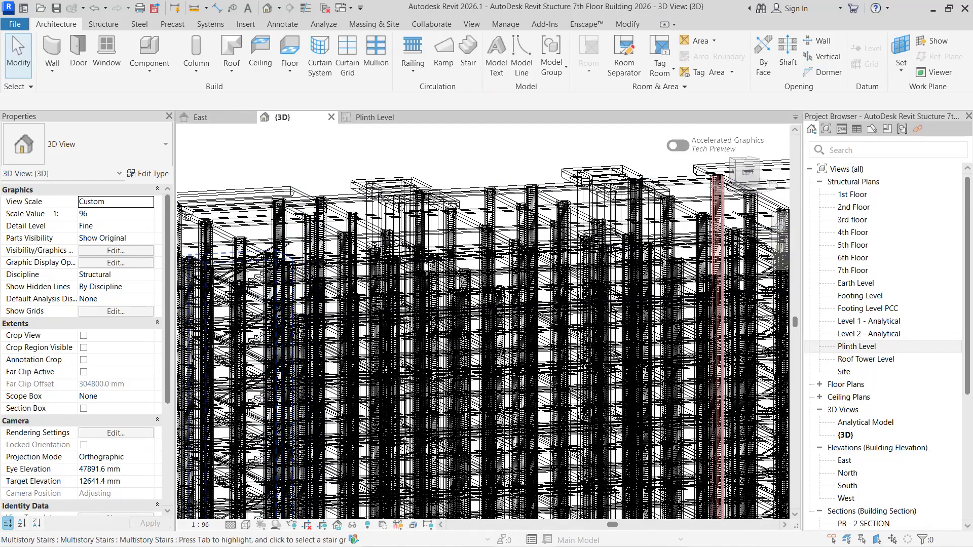
{"action": "left_click", "coordinate": [246, 525]}
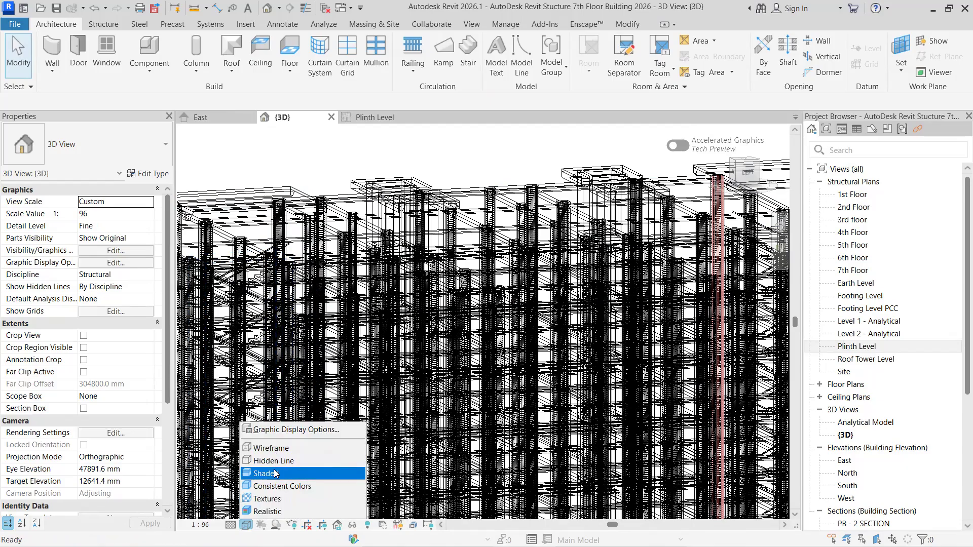
{"action": "left_click", "coordinate": [267, 474]}
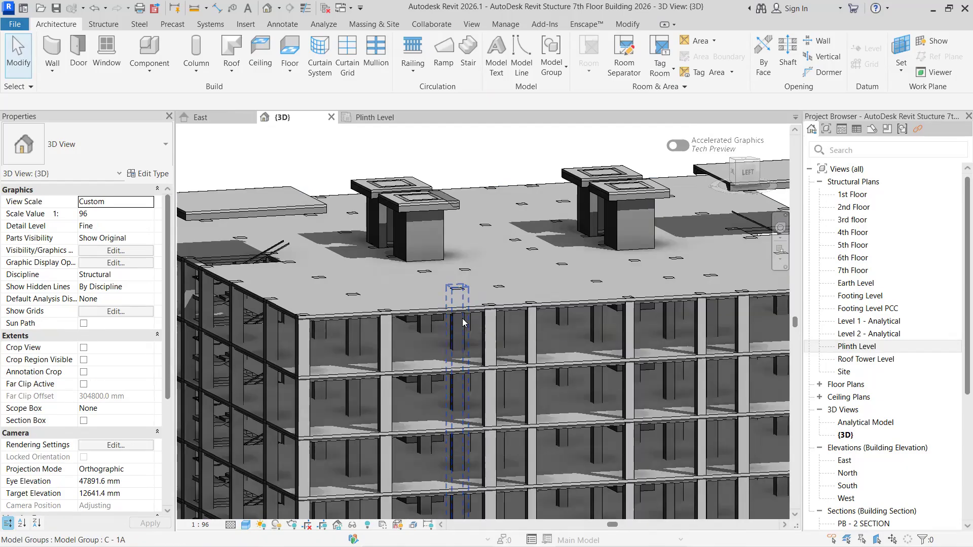
- Select the C - 1A concrete column beside the roof stair opening and check its extent in the East elevation
{"action": "middle_click_drag", "start_coordinate": [459, 299], "coordinate": [622, 323]}
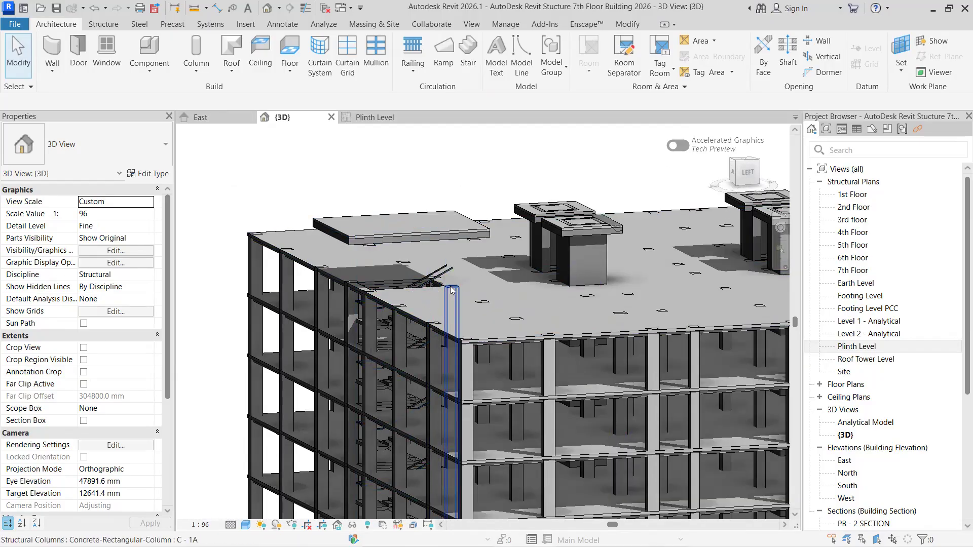
{"action": "left_click", "coordinate": [452, 291]}
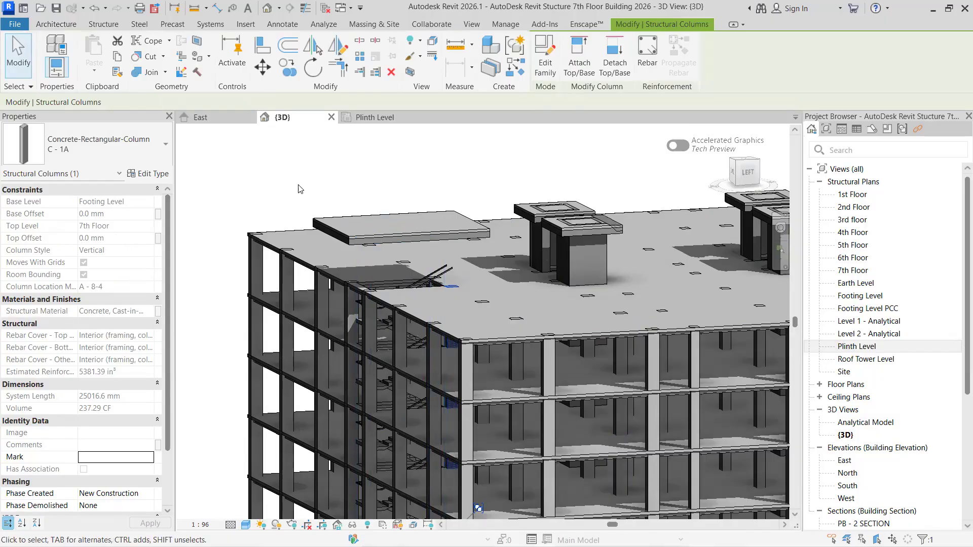
{"action": "left_click", "coordinate": [200, 117]}
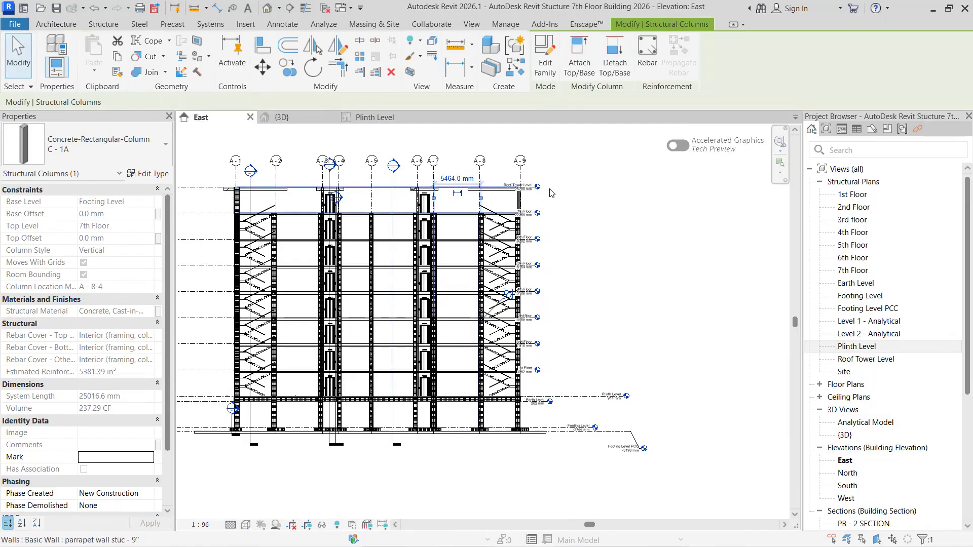
{"action": "scroll", "coordinate": [540, 190], "scroll_direction": "up", "scroll_amount": 3}
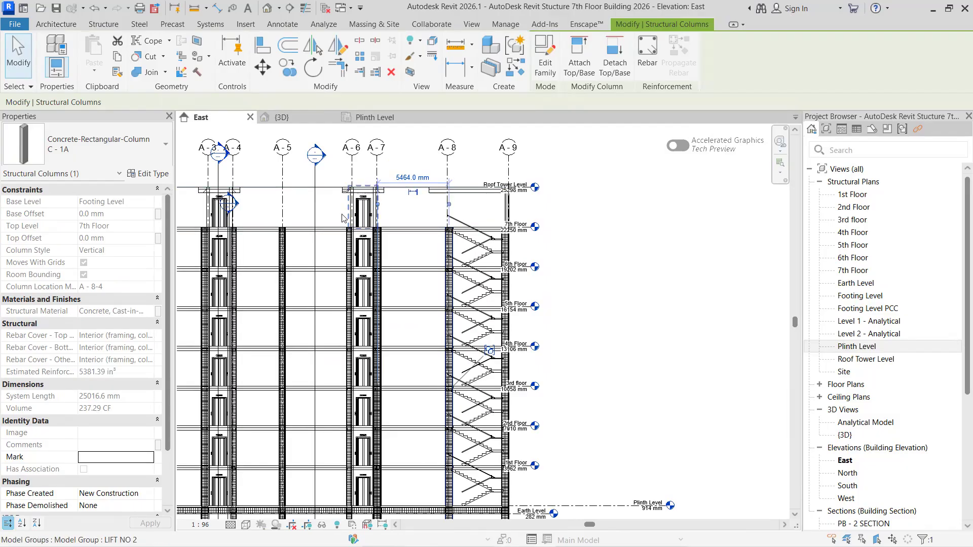
{"action": "scroll", "coordinate": [272, 236], "scroll_direction": "down", "scroll_amount": 2}
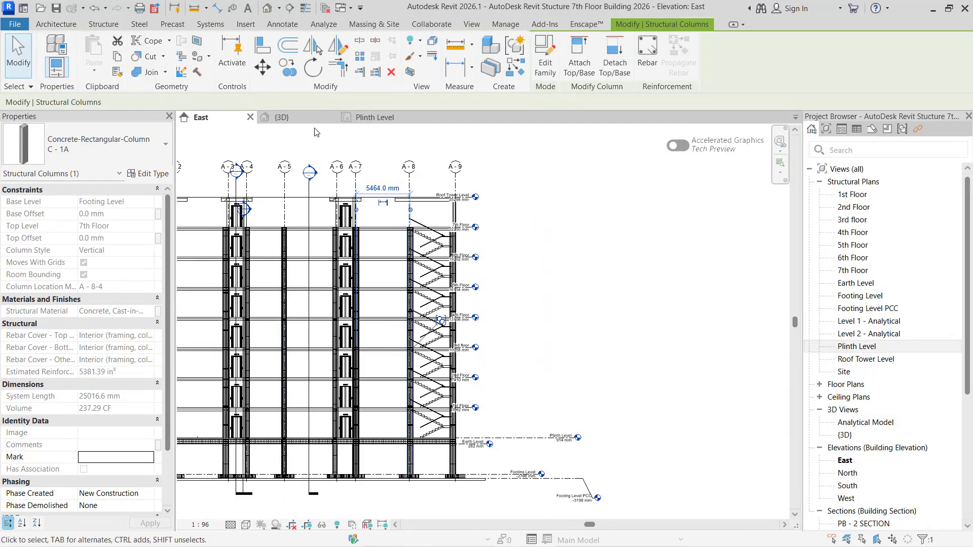
- Return to the 3D view and inspect the C - 1A column groups in front of the staircase
{"action": "left_click", "coordinate": [370, 117]}
{"action": "left_click", "coordinate": [282, 118]}
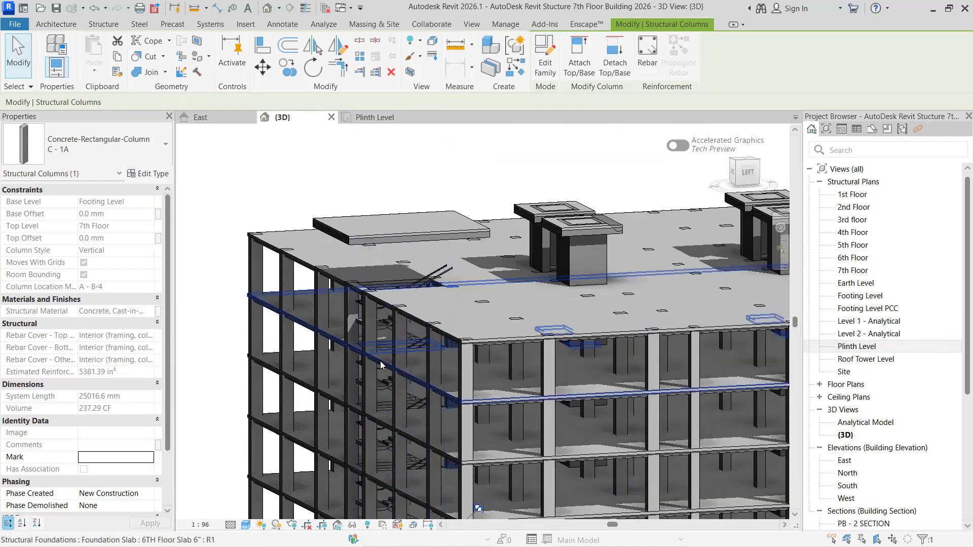
{"action": "left_click", "coordinate": [365, 326]}
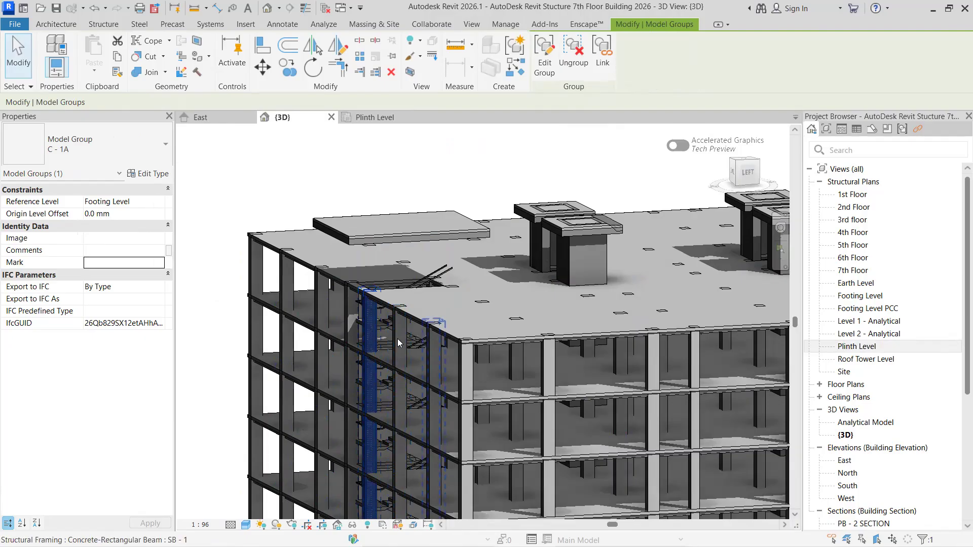
{"action": "scroll", "coordinate": [401, 350], "scroll_direction": "up", "scroll_amount": 2}
{"action": "scroll", "coordinate": [403, 356], "scroll_direction": "up", "scroll_amount": 1}
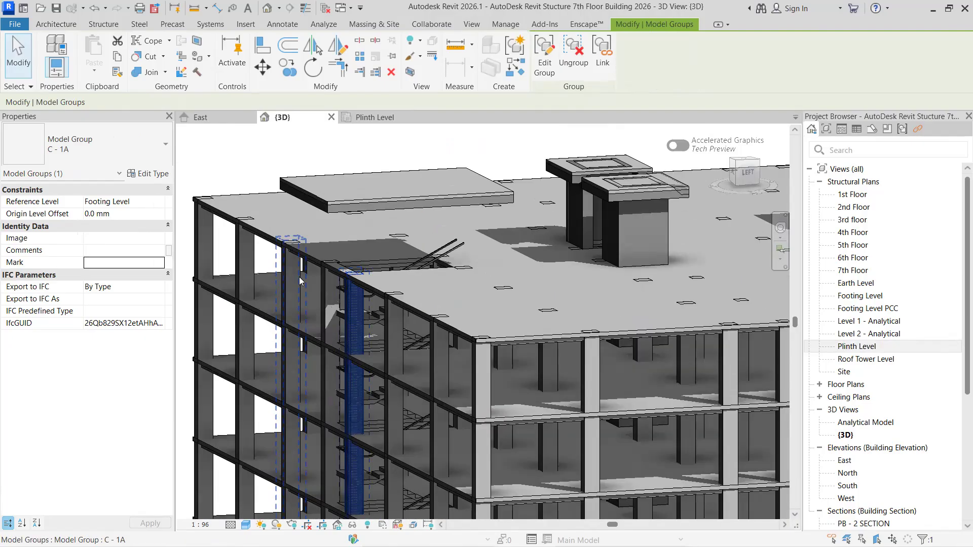
{"action": "left_click", "coordinate": [396, 342]}
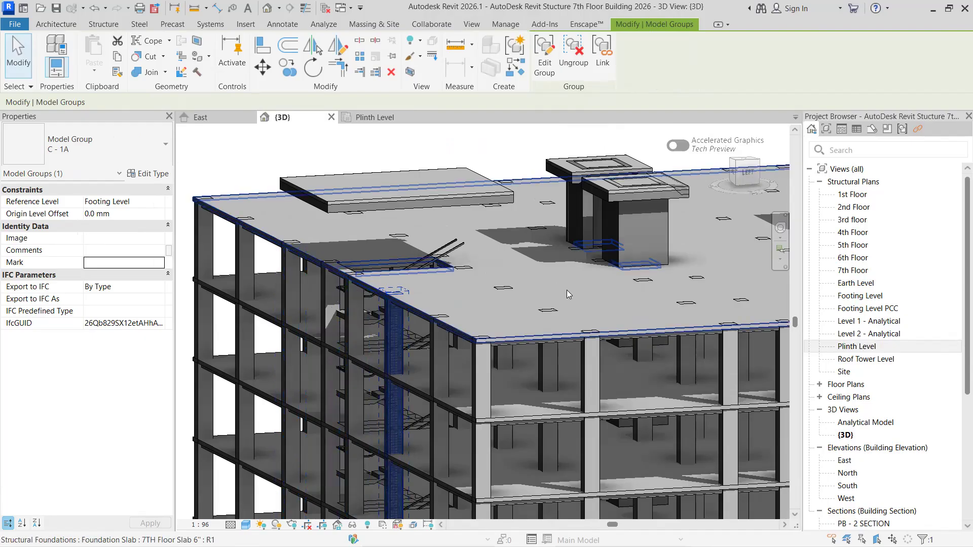
- Clear the column selection and examine the lift towers and the stair roof slab above the 7th floor
{"action": "middle_click_drag", "start_coordinate": [629, 288], "coordinate": [493, 335]}
{"action": "scroll", "coordinate": [493, 335], "scroll_direction": "up", "scroll_amount": 1}
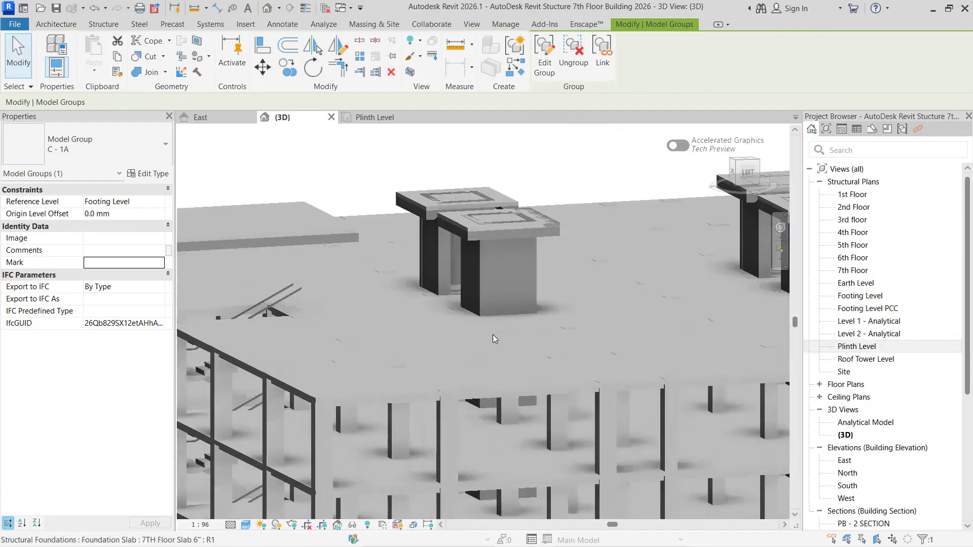
{"action": "key", "text": "Escape"}
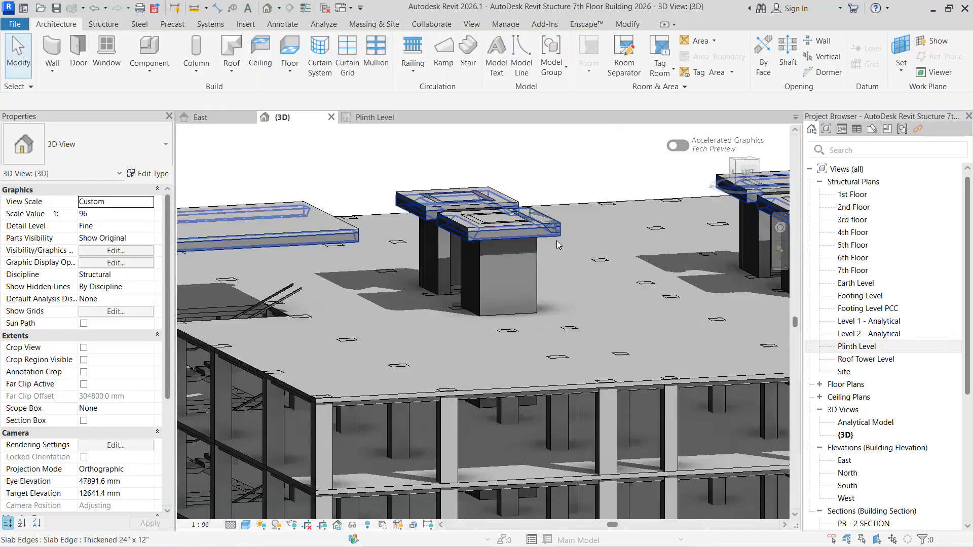
{"action": "scroll", "coordinate": [600, 276], "scroll_direction": "up", "scroll_amount": 1}
{"action": "middle_click_drag", "start_coordinate": [600, 276], "coordinate": [323, 355]}
{"action": "middle_click_drag", "start_coordinate": [658, 337], "coordinate": [389, 362]}
{"action": "scroll", "coordinate": [548, 425], "scroll_direction": "up", "scroll_amount": 1}
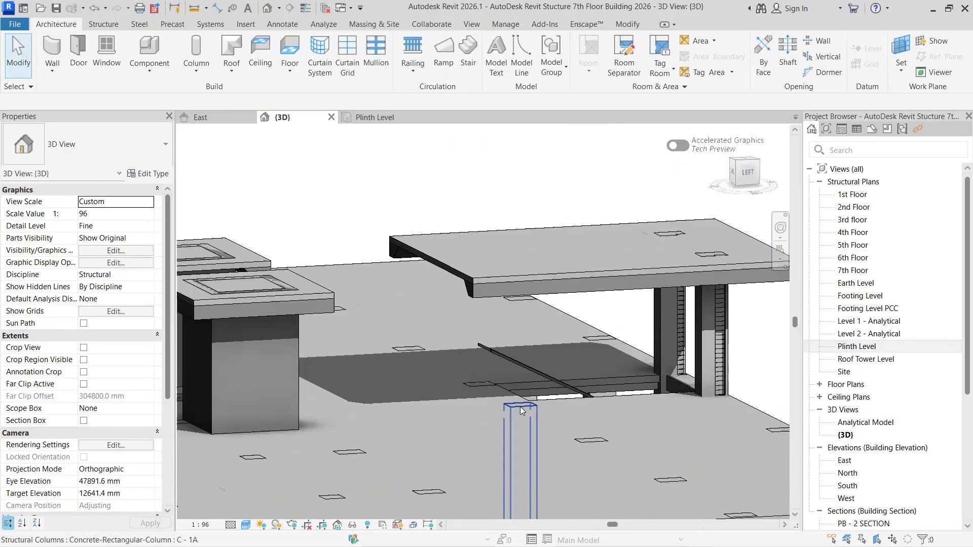
- Inspect the properties of the C - 1A column group at the edge of the far stair opening
{"action": "left_click", "coordinate": [521, 408]}
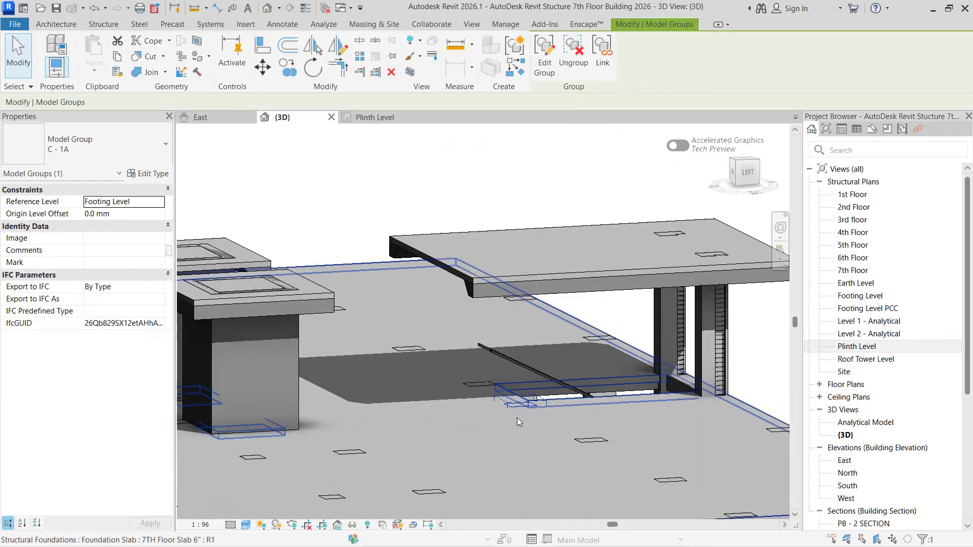
{"action": "scroll", "coordinate": [616, 391], "scroll_direction": "down", "scroll_amount": 3}
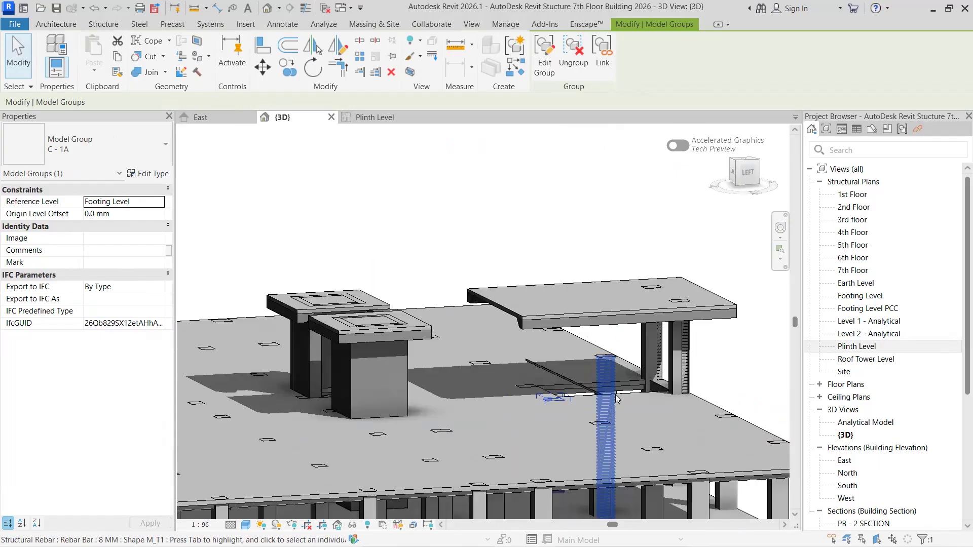
{"action": "key", "text": "Escape"}
{"action": "scroll", "coordinate": [654, 385], "scroll_direction": "down", "scroll_amount": 2}
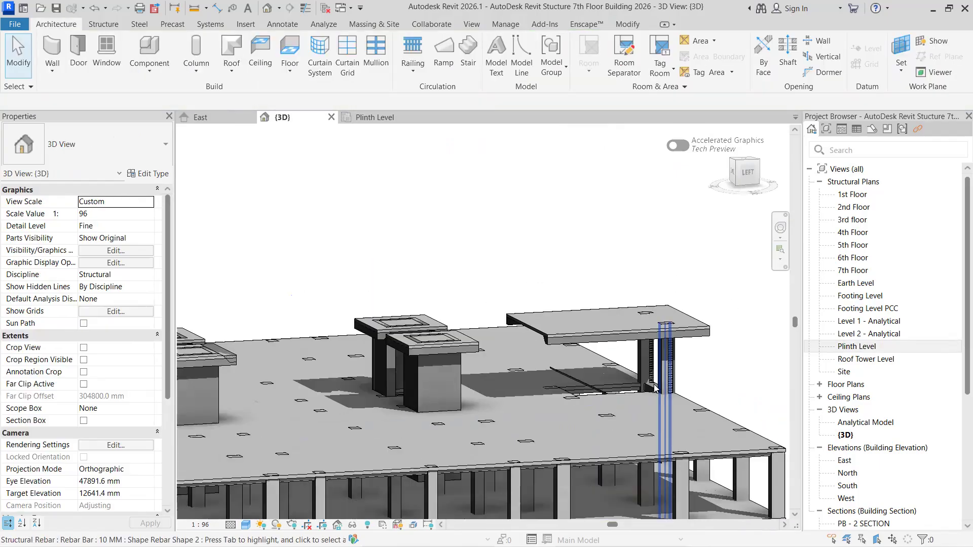
- Inspect the properties of the 10 mm rebar set in the column beneath the stair roof slab
{"action": "left_click", "coordinate": [654, 384]}
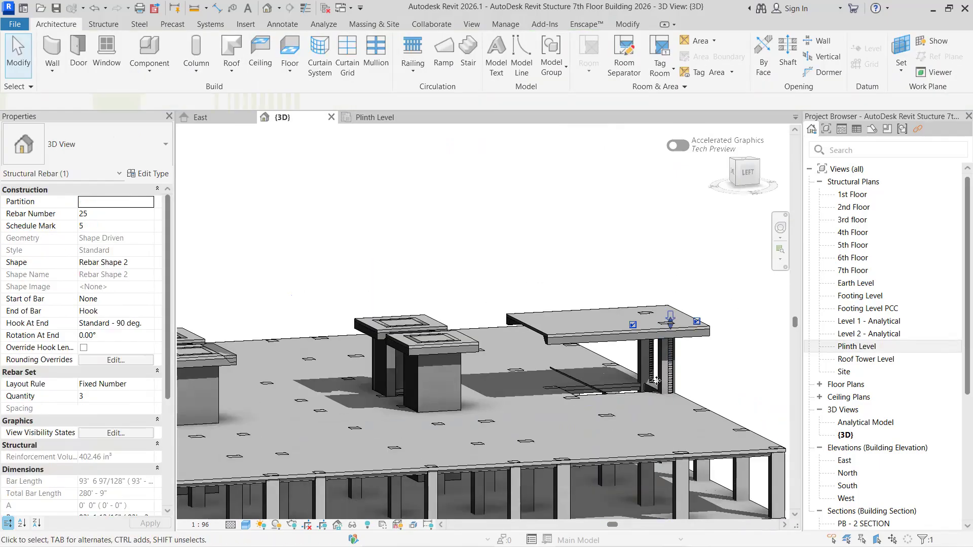
{"action": "scroll", "coordinate": [121, 327], "scroll_direction": "down", "scroll_amount": 3}
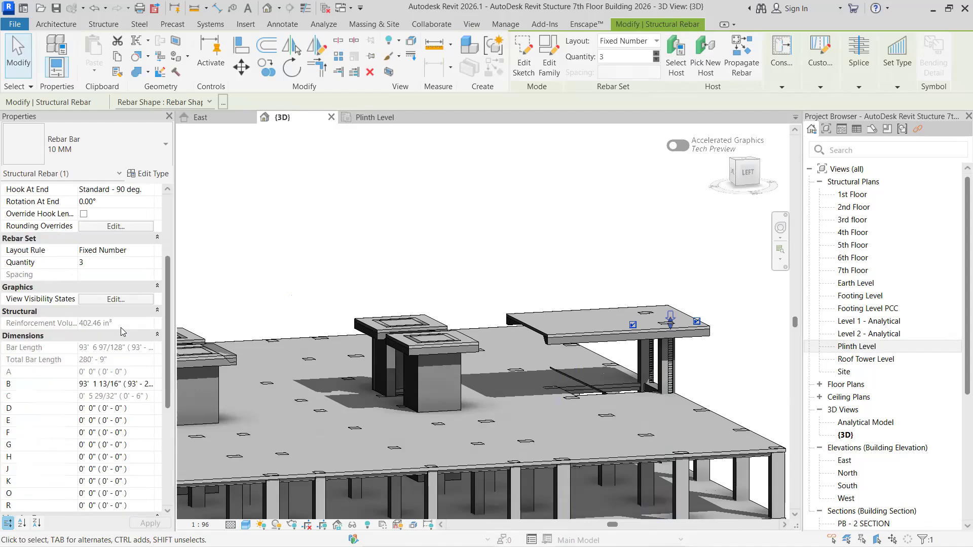
{"action": "scroll", "coordinate": [456, 357], "scroll_direction": "up", "scroll_amount": 3}
{"action": "scroll", "coordinate": [589, 368], "scroll_direction": "down", "scroll_amount": 4}
{"action": "scroll", "coordinate": [589, 368], "scroll_direction": "up", "scroll_amount": 1}
{"action": "key", "text": "Escape"}
- Set the 3D view's visual style to Hidden Line and view the roof structure from higher up
{"action": "left_click", "coordinate": [246, 525]}
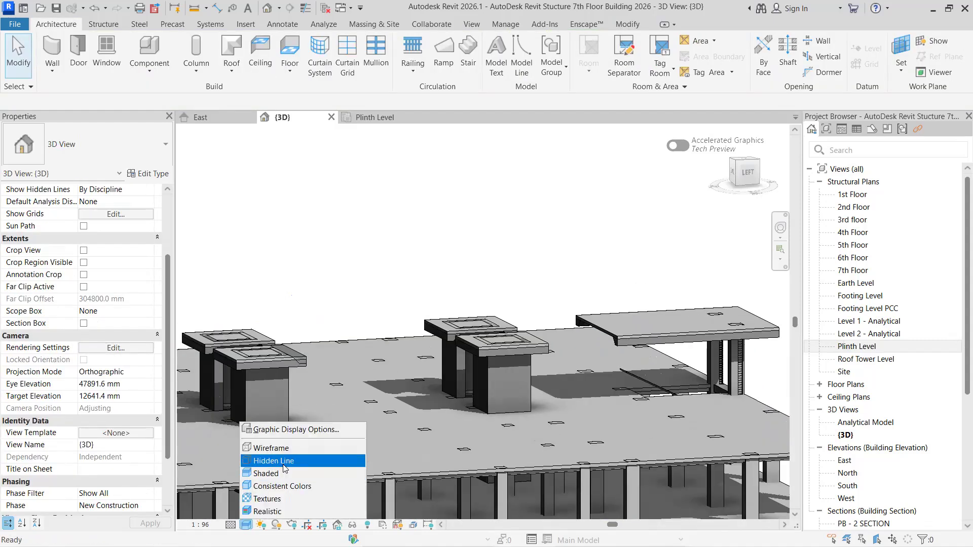
{"action": "left_click", "coordinate": [286, 460]}
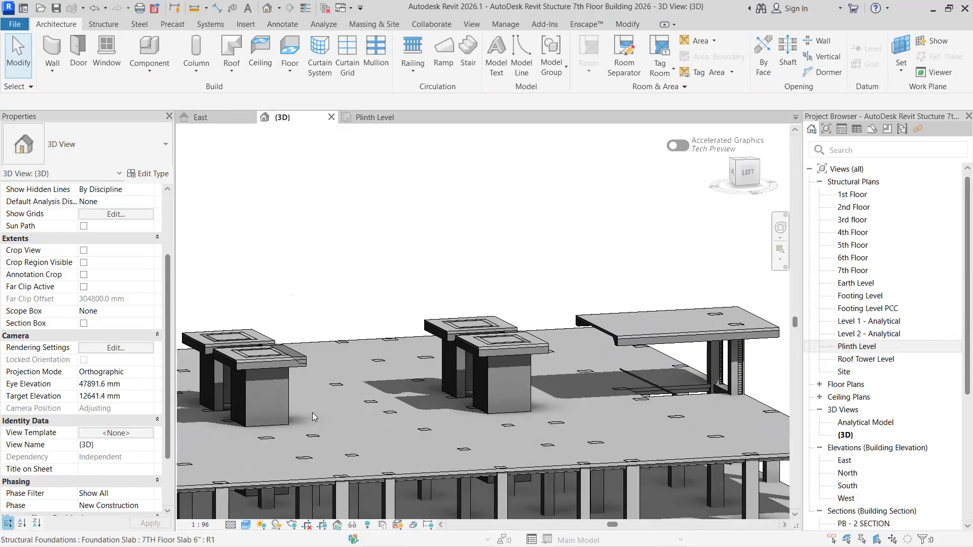
{"action": "scroll", "coordinate": [441, 288], "scroll_direction": "down", "scroll_amount": 3}
{"action": "scroll", "coordinate": [707, 368], "scroll_direction": "up", "scroll_amount": 3}
{"action": "mouse_move", "coordinate": [704, 356]}
{"action": "middle_mouse_down"}
{"action": "mouse_move", "coordinate": [682, 326]}
{"action": "mouse_move", "coordinate": [664, 342]}
{"action": "mouse_move", "coordinate": [598, 350]}
{"action": "middle_mouse_up"}
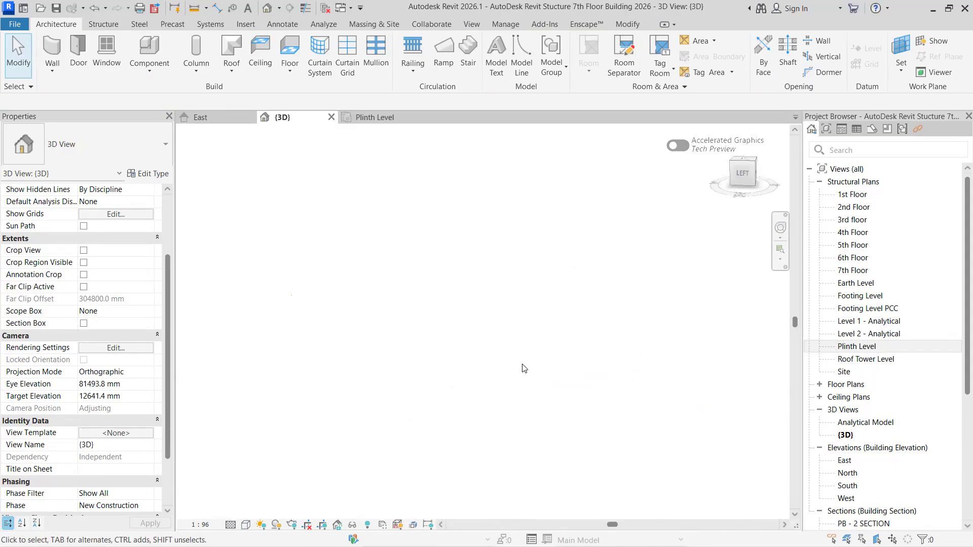
- Select the 10 mm rebar set in the column beneath the stair roof slab and examine the column reinforcement around it
{"action": "mouse_move", "coordinate": [512, 377]}
{"action": "middle_mouse_down", "text": "shift"}
{"action": "mouse_move", "coordinate": [533, 386]}
{"action": "mouse_move", "coordinate": [503, 440]}
{"action": "mouse_move", "coordinate": [492, 426]}
{"action": "middle_mouse_up", "text": "shift"}
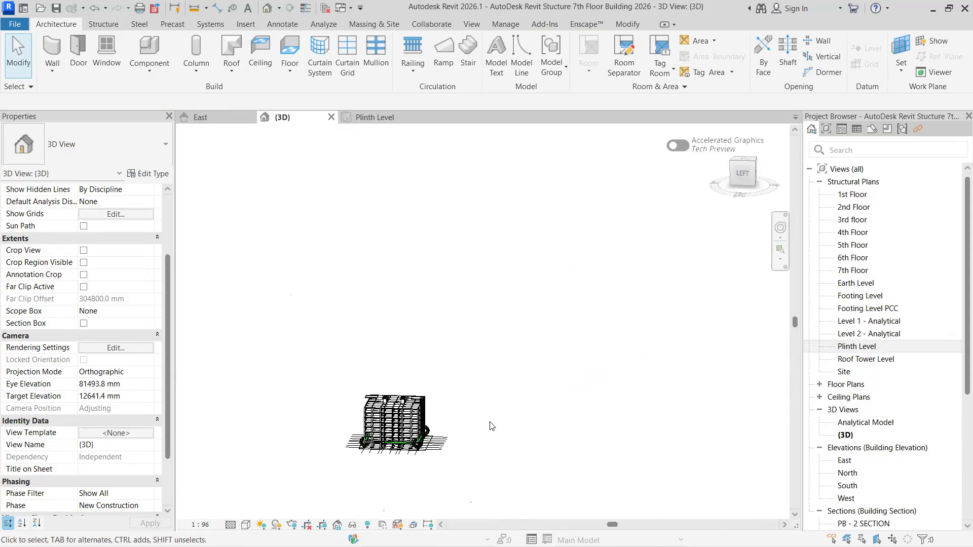
{"action": "scroll", "coordinate": [385, 395], "scroll_direction": "up", "scroll_amount": 5}
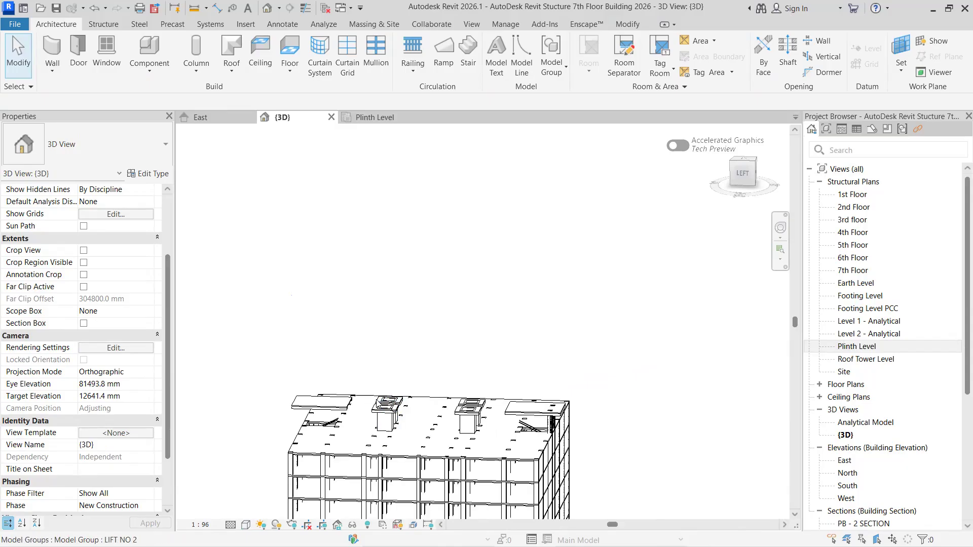
{"action": "scroll", "coordinate": [502, 420], "scroll_direction": "up", "scroll_amount": 3}
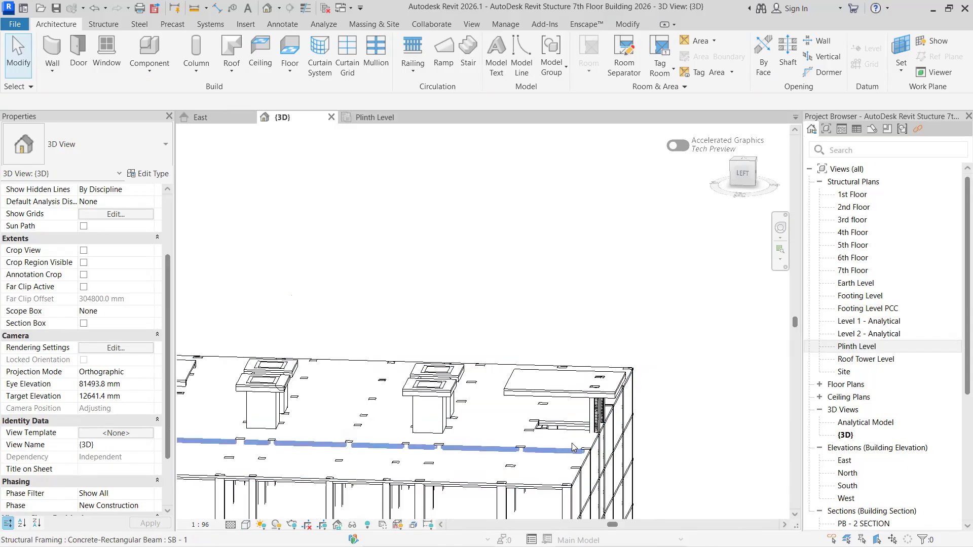
{"action": "scroll", "coordinate": [572, 445], "scroll_direction": "up", "scroll_amount": 2}
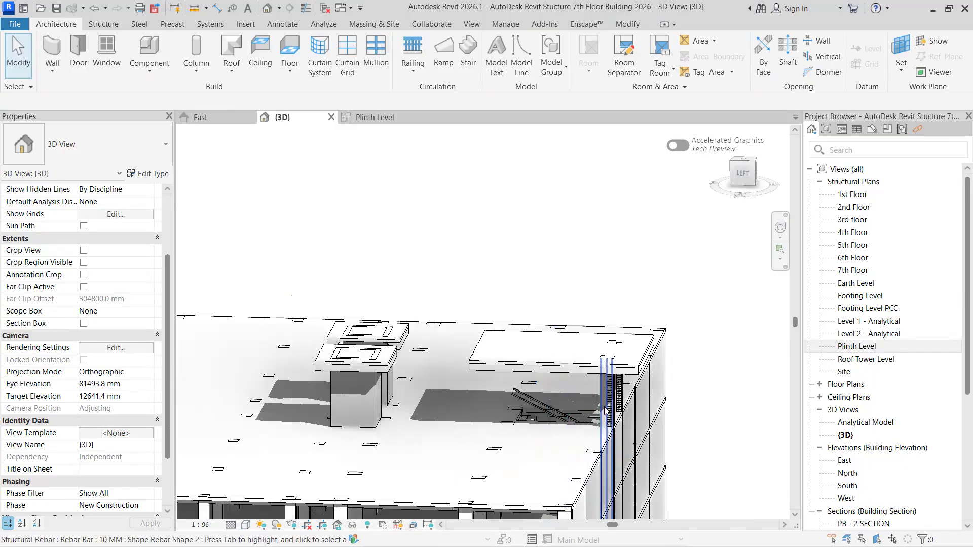
{"action": "left_click", "coordinate": [606, 407]}
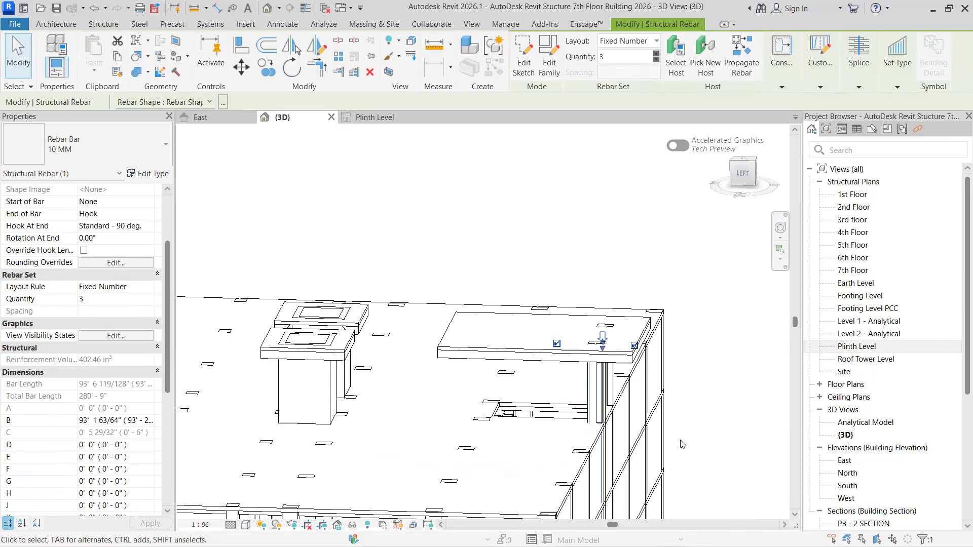
{"action": "scroll", "coordinate": [682, 449], "scroll_direction": "up", "scroll_amount": 2}
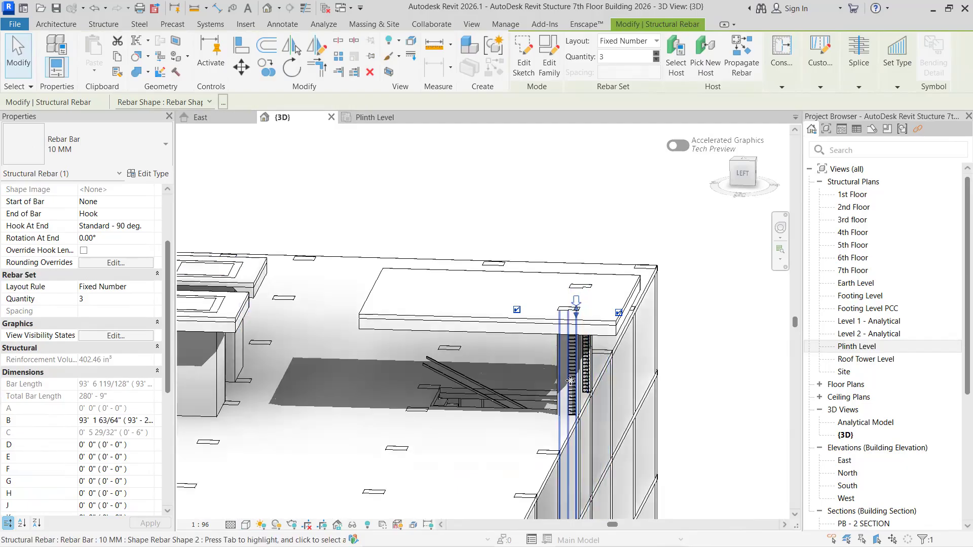
{"action": "scroll", "coordinate": [571, 371], "scroll_direction": "up", "scroll_amount": 1}
{"action": "scroll", "coordinate": [571, 372], "scroll_direction": "up", "scroll_amount": 1}
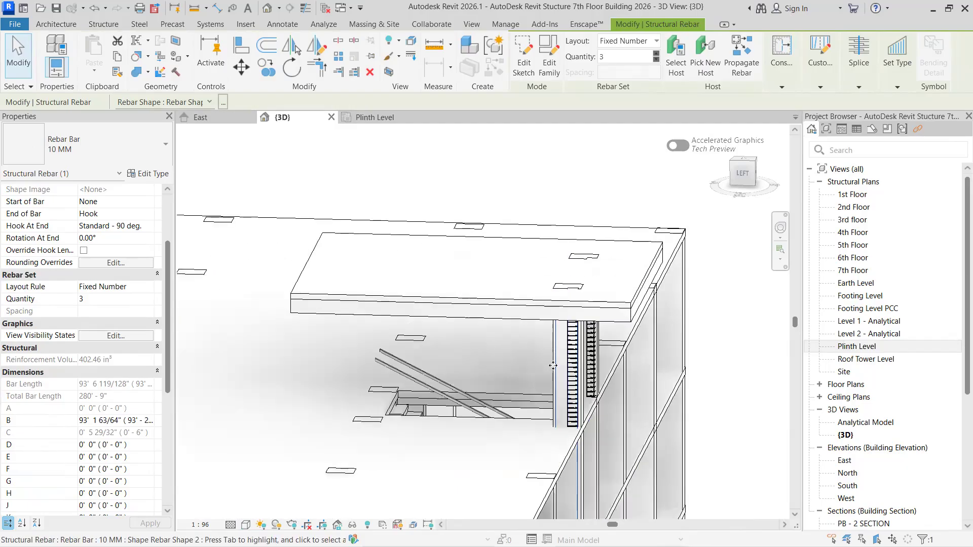
{"action": "scroll", "coordinate": [553, 366], "scroll_direction": "up", "scroll_amount": 2}
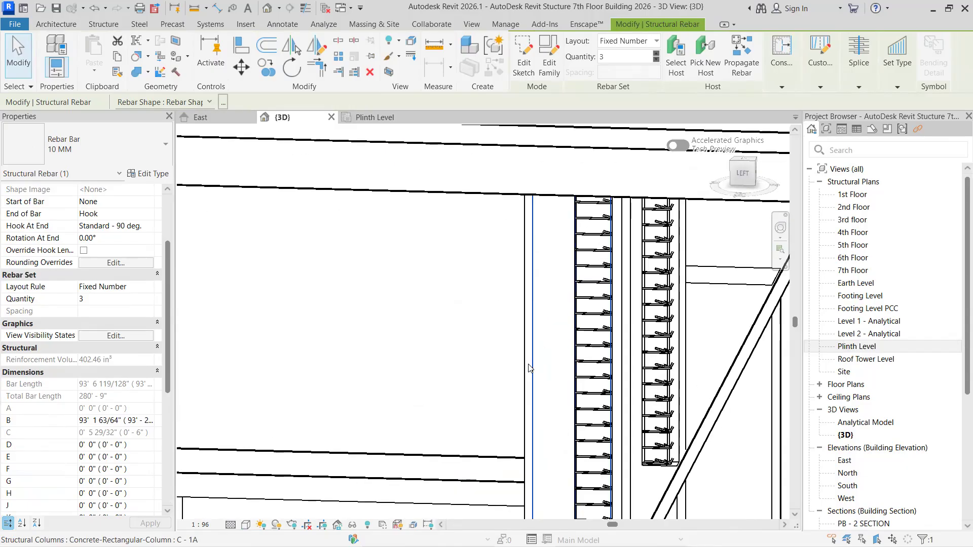
{"action": "scroll", "coordinate": [531, 368], "scroll_direction": "down", "scroll_amount": 1}
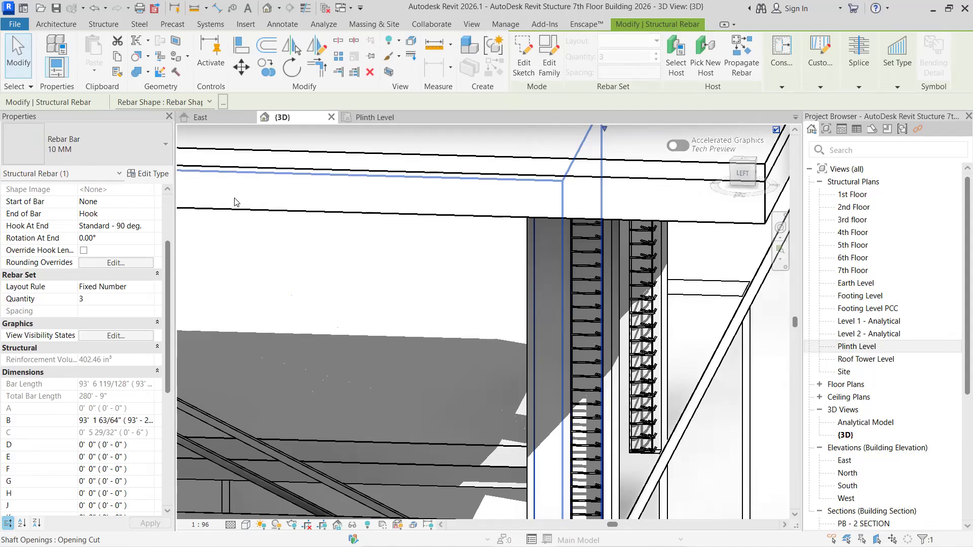
{"action": "scroll", "coordinate": [441, 274], "scroll_direction": "down", "scroll_amount": 3}
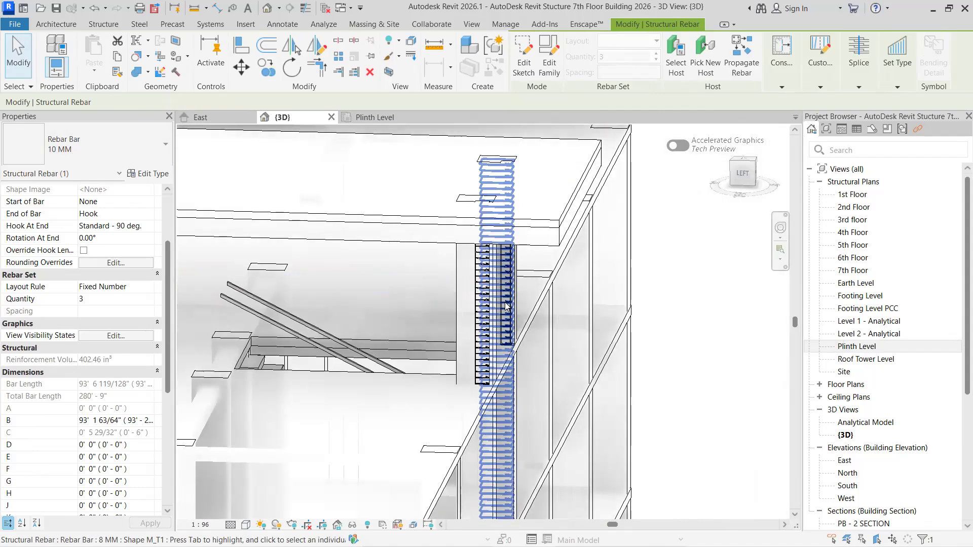
- Open the Plinth Level plan and ungroup the C - 1A column group on the outer beam at grid line 5, beside the upper stair
{"action": "left_click", "coordinate": [381, 117]}
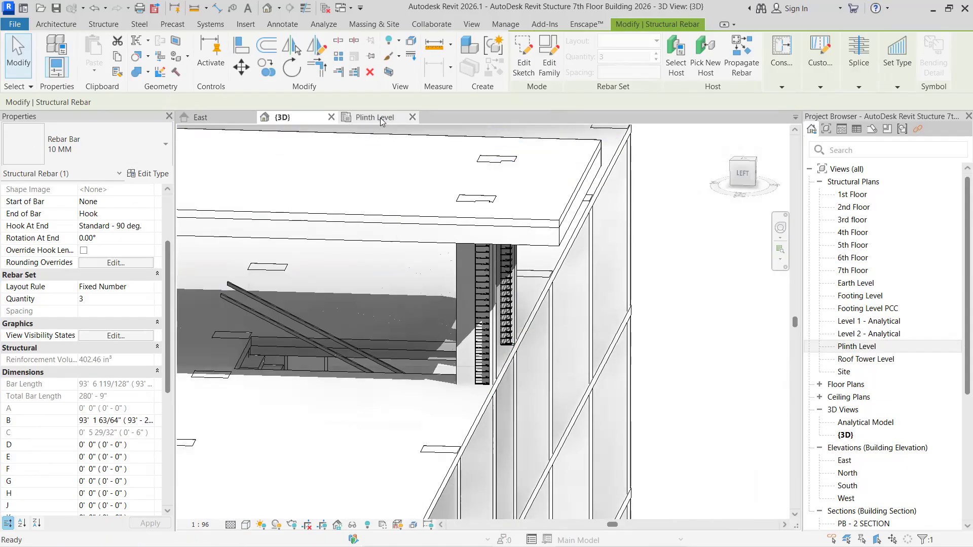
{"action": "scroll", "coordinate": [404, 399], "scroll_direction": "down", "scroll_amount": 4}
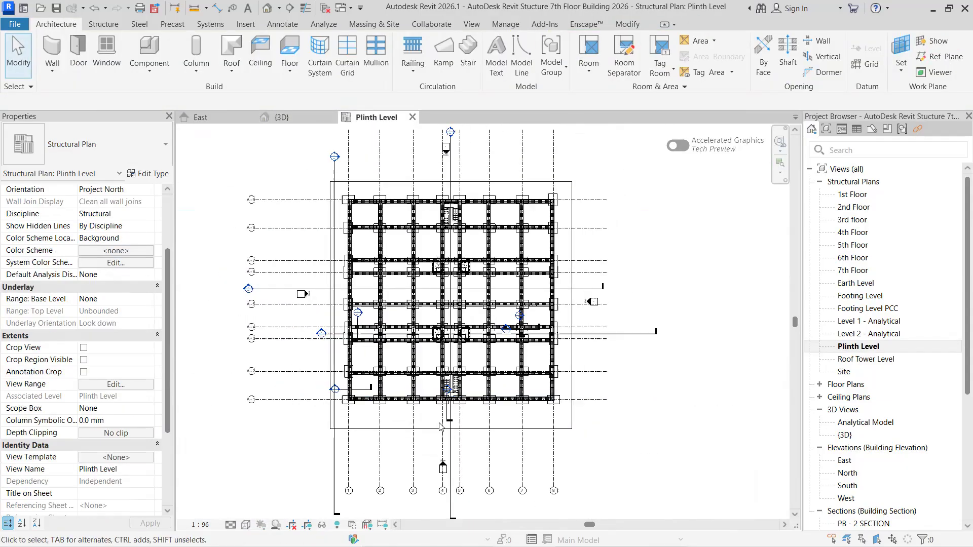
{"action": "scroll", "coordinate": [371, 382], "scroll_direction": "up", "scroll_amount": 2}
{"action": "scroll", "coordinate": [502, 175], "scroll_direction": "up", "scroll_amount": 8}
{"action": "scroll", "coordinate": [496, 187], "scroll_direction": "up", "scroll_amount": 8}
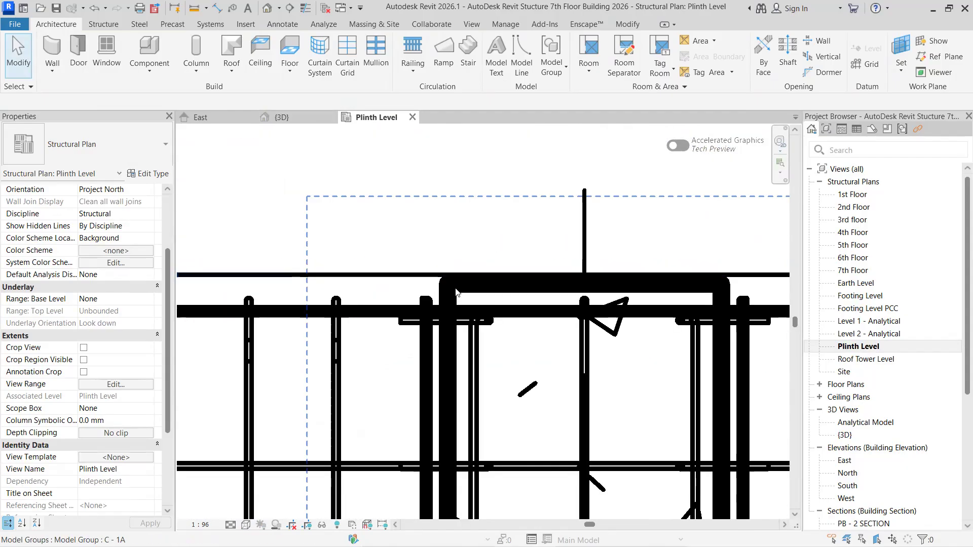
{"action": "left_click", "coordinate": [455, 285]}
{"action": "scroll", "coordinate": [455, 289], "scroll_direction": "down", "scroll_amount": 5}
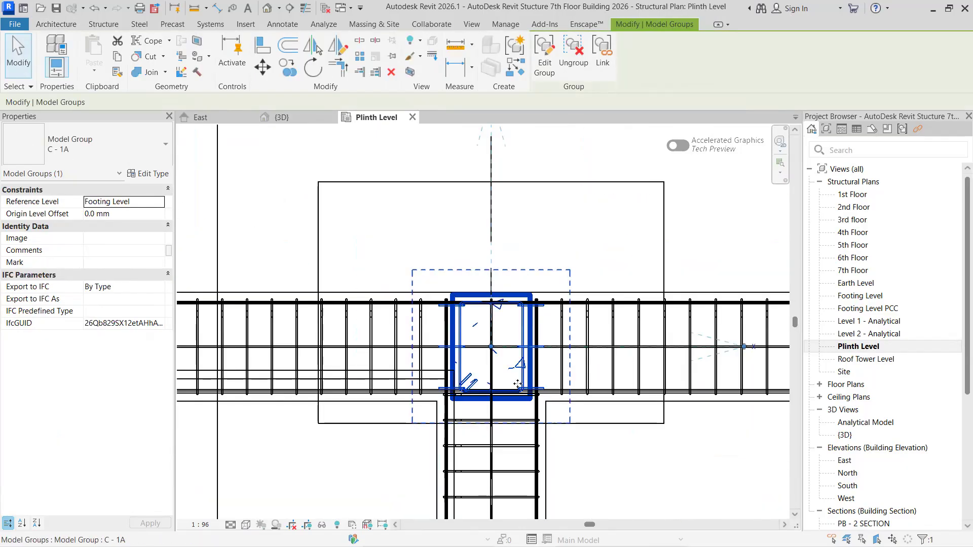
{"action": "scroll", "coordinate": [538, 418], "scroll_direction": "up", "scroll_amount": 2}
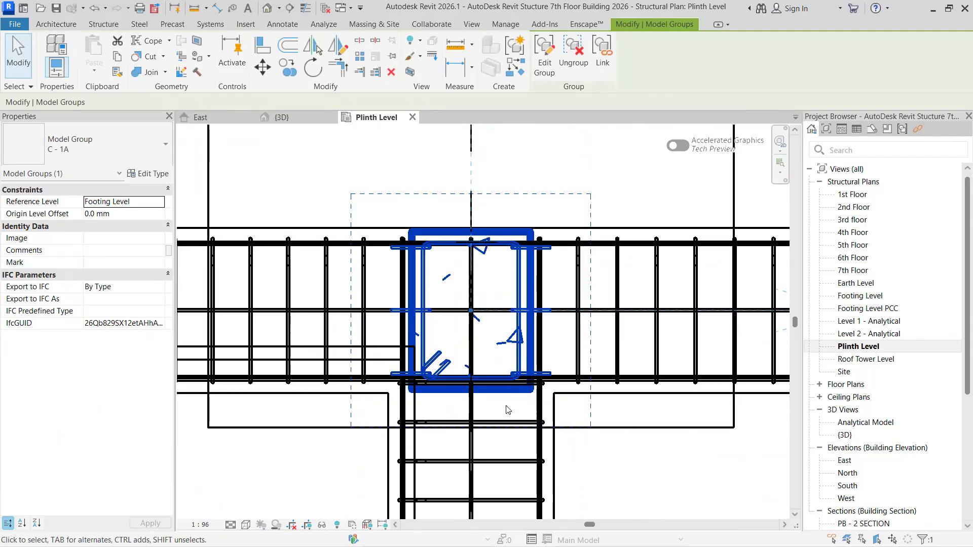
{"action": "scroll", "coordinate": [515, 393], "scroll_direction": "down", "scroll_amount": 3}
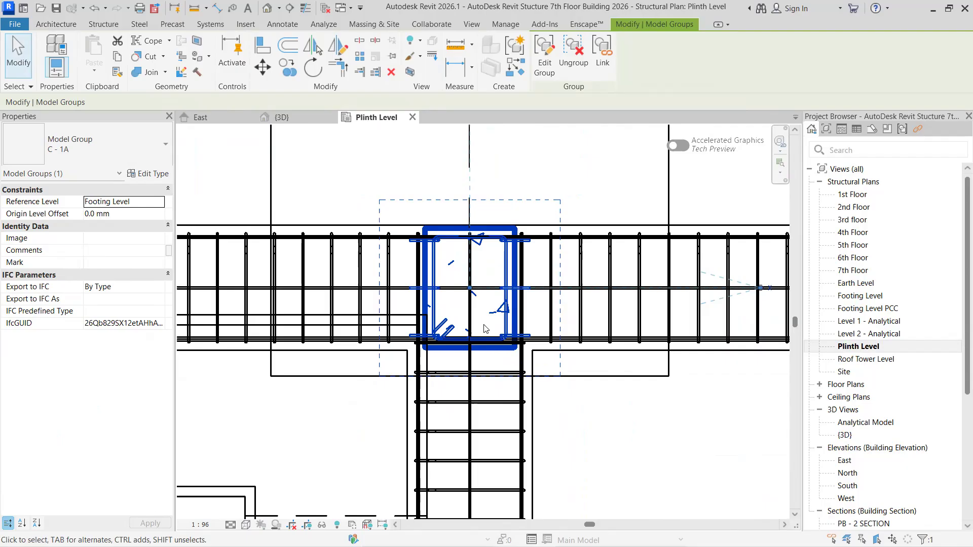
{"action": "scroll", "coordinate": [494, 335], "scroll_direction": "up", "scroll_amount": 1}
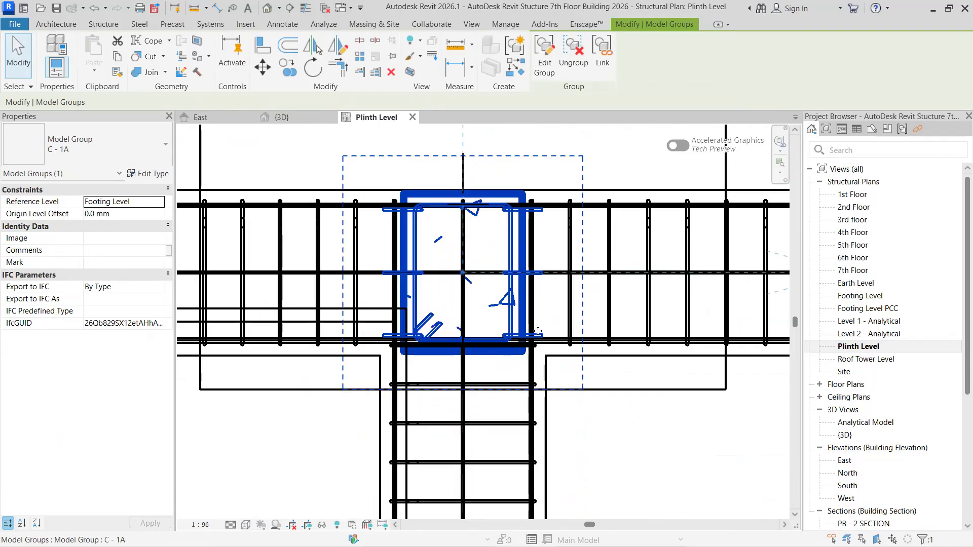
{"action": "left_click", "coordinate": [584, 56]}
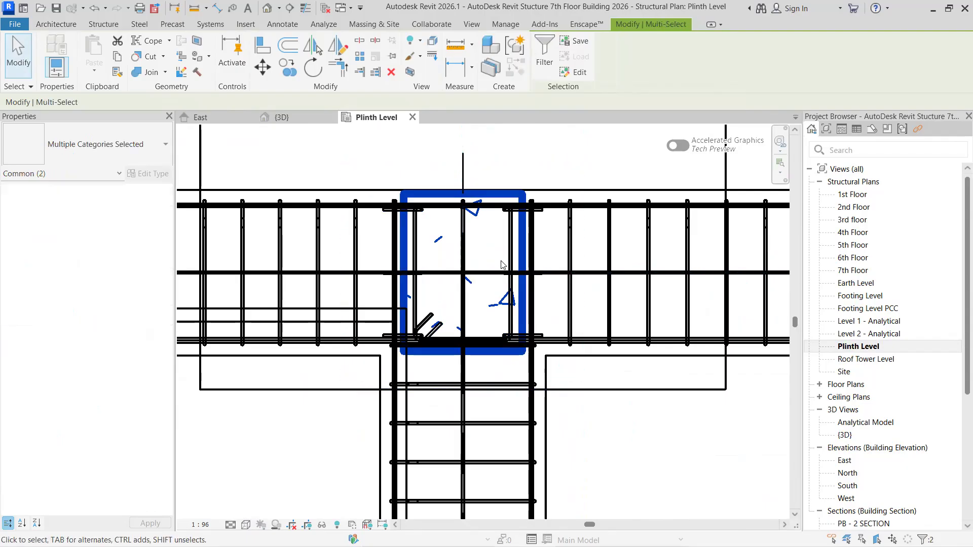
{"action": "key", "text": "Escape"}
- Set the top level of the ungrouped C - 1A column at grid line 5 to Roof Tower Level
{"action": "left_click", "coordinate": [430, 191]}
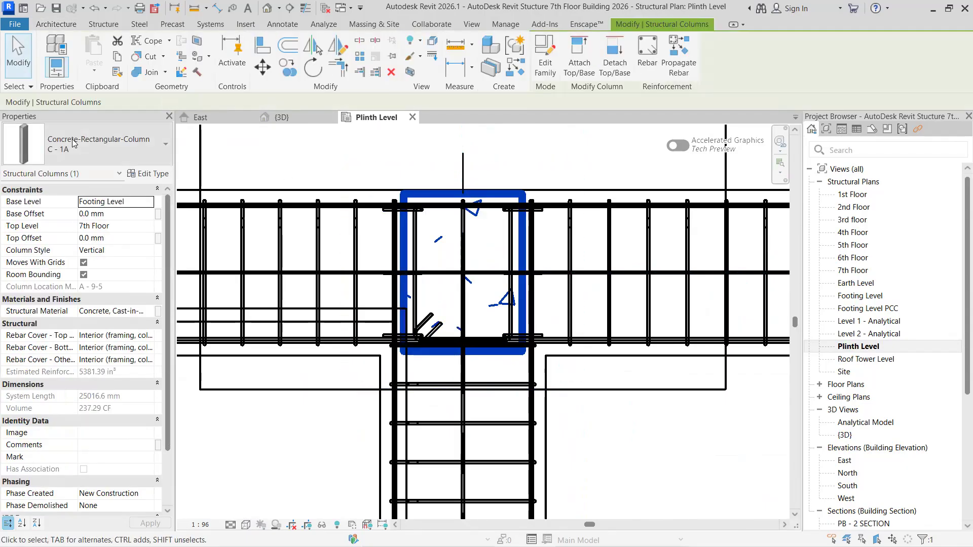
{"action": "left_click", "coordinate": [149, 225]}
{"action": "left_click", "coordinate": [115, 290]}
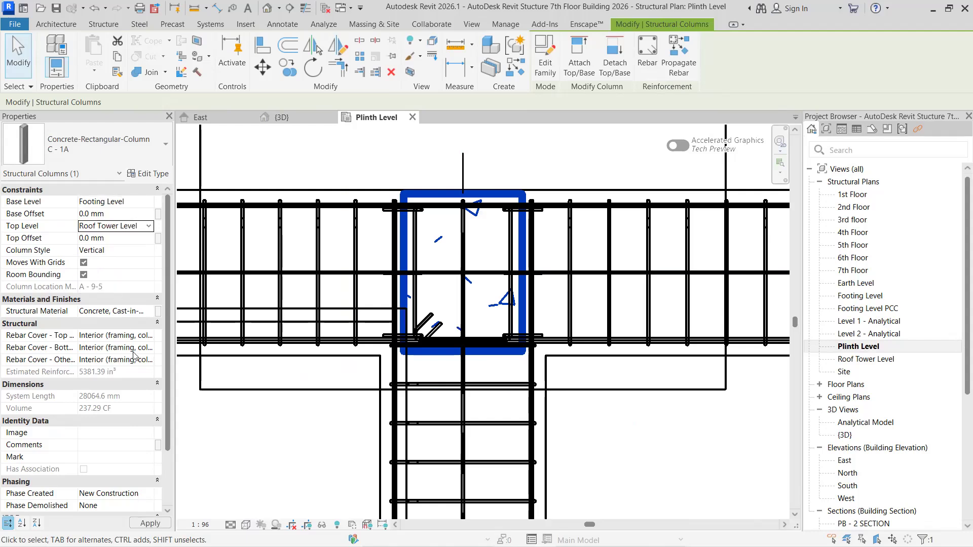
{"action": "left_click", "coordinate": [151, 525]}
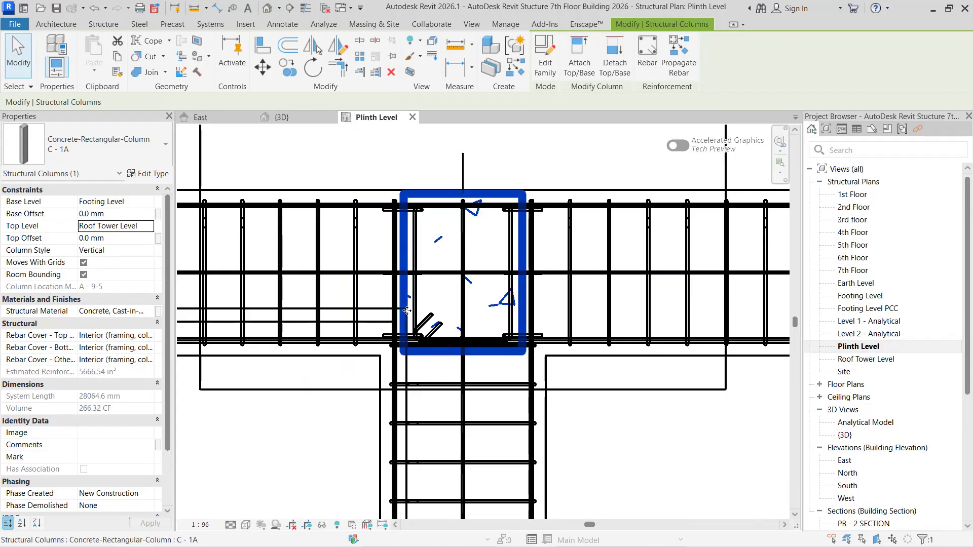
- Ungroup the neighbouring C - 1A column group on the outer beam at grid line 4, on the other side of the stair
{"action": "scroll", "coordinate": [367, 401], "scroll_direction": "down", "scroll_amount": 2}
{"action": "middle_click_drag", "start_coordinate": [333, 439], "coordinate": [606, 365]}
{"action": "middle_click_drag", "start_coordinate": [403, 374], "coordinate": [560, 409]}
{"action": "scroll", "coordinate": [318, 228], "scroll_direction": "up", "scroll_amount": 2}
{"action": "left_click", "coordinate": [325, 237]}
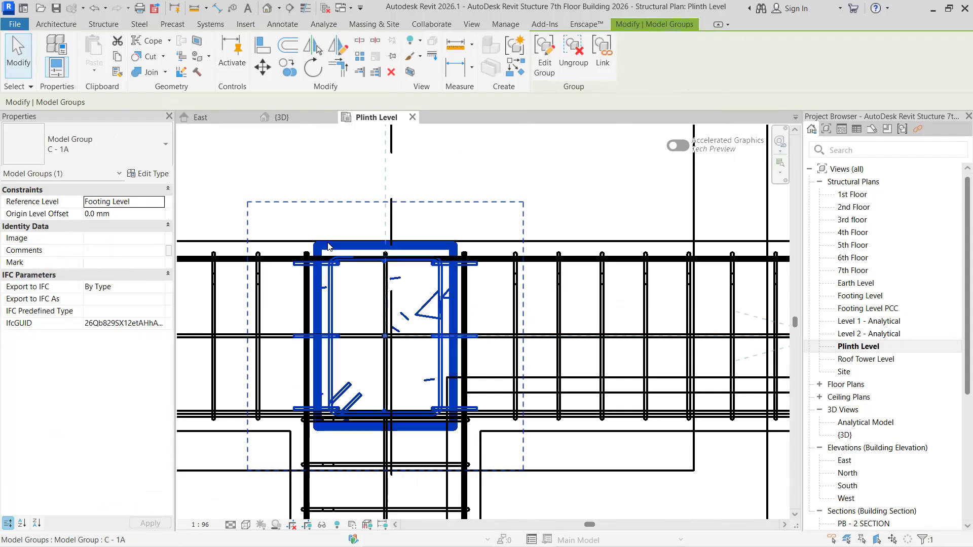
{"action": "right_click", "coordinate": [329, 227]}
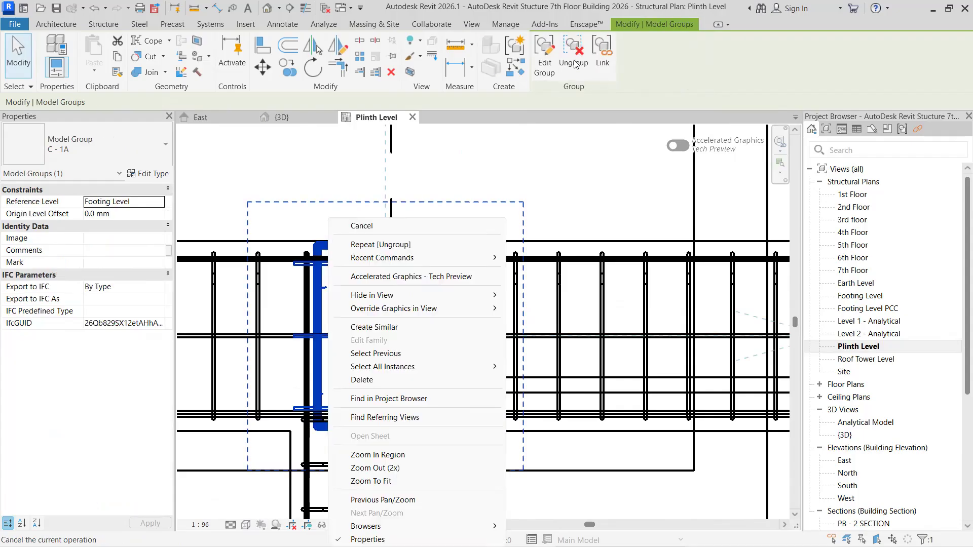
{"action": "left_click", "coordinate": [574, 63]}
{"action": "key", "text": "Escape"}
- Set the top level of the C - 1A column on the outer beam at grid line 4 to Roof Tower Level
{"action": "left_click", "coordinate": [322, 250]}
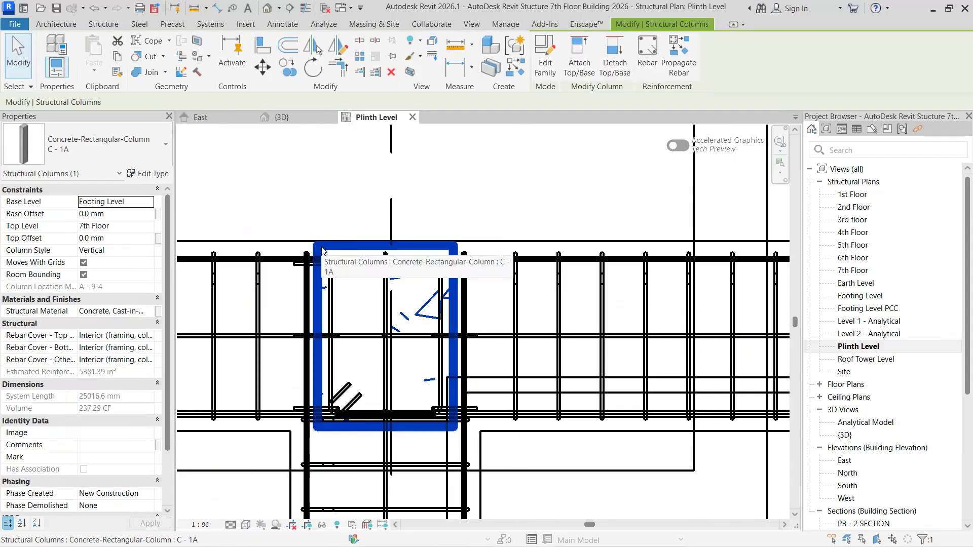
{"action": "left_click", "coordinate": [151, 227]}
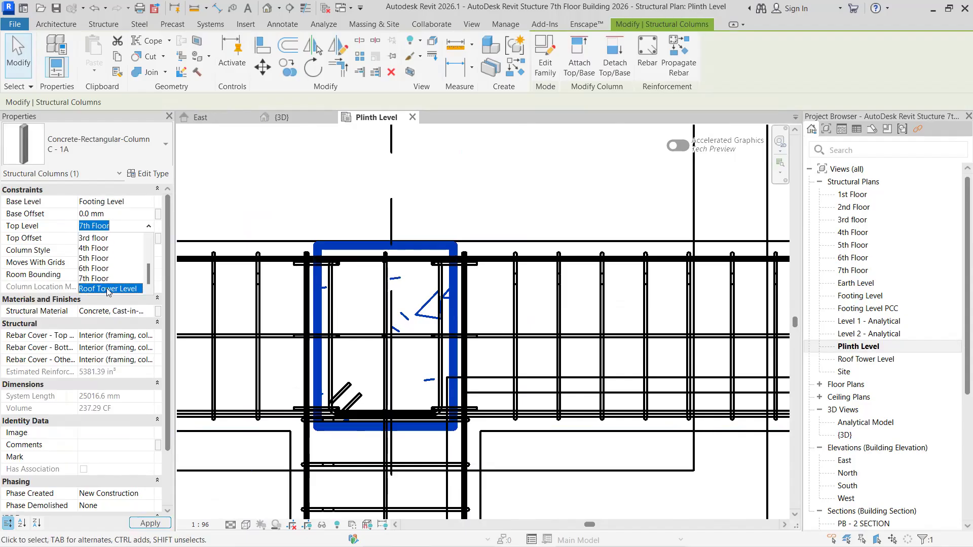
{"action": "left_click", "coordinate": [116, 290]}
{"action": "left_click", "coordinate": [140, 524]}
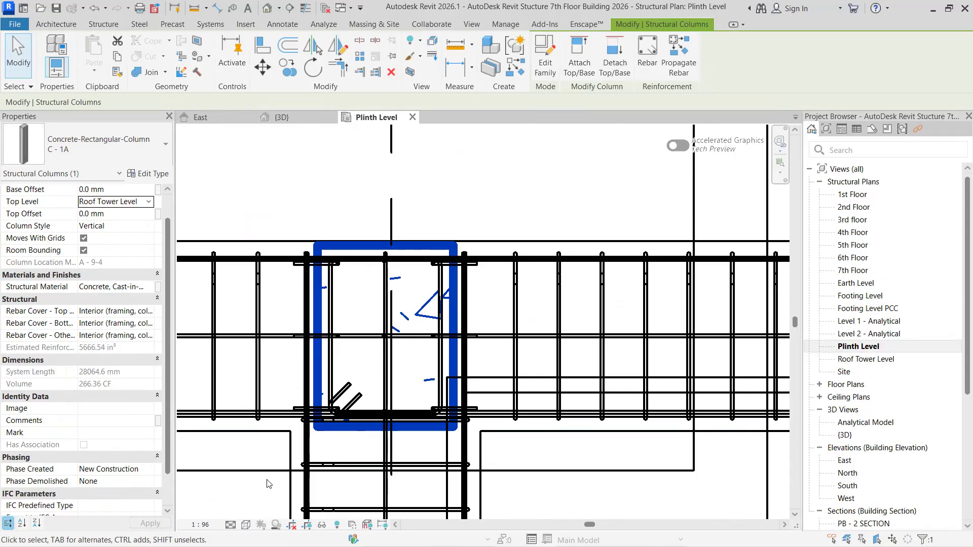
- Try to ungroup the C - 1A column group at the inner end of the stair on grid line 4
{"action": "scroll", "coordinate": [268, 484], "scroll_direction": "down", "scroll_amount": 5}
{"action": "middle_click_drag", "start_coordinate": [442, 358], "coordinate": [480, 213]}
{"action": "scroll", "coordinate": [423, 384], "scroll_direction": "up", "scroll_amount": 3}
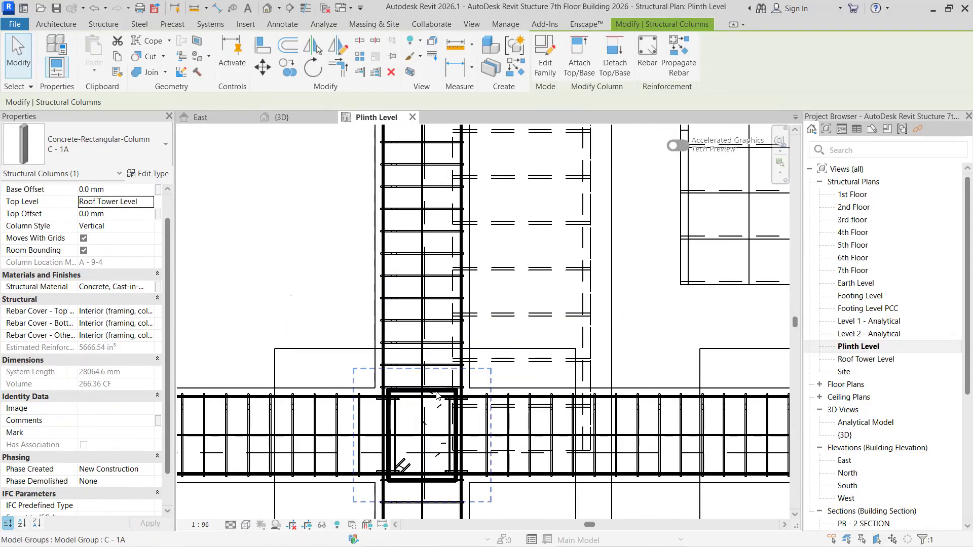
{"action": "left_click", "coordinate": [437, 396]}
{"action": "right_click", "coordinate": [437, 394]}
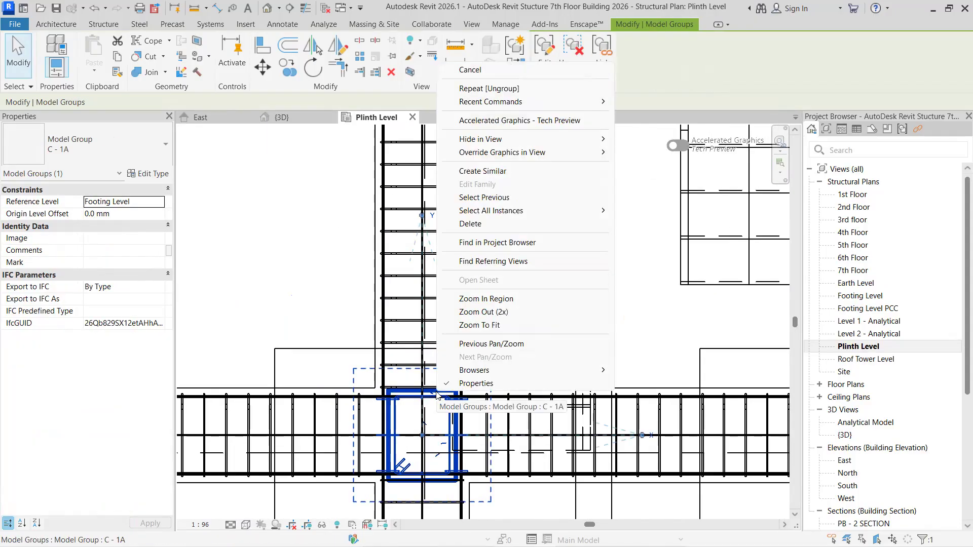
{"action": "left_click", "coordinate": [437, 394]}
{"action": "left_click", "coordinate": [585, 65]}
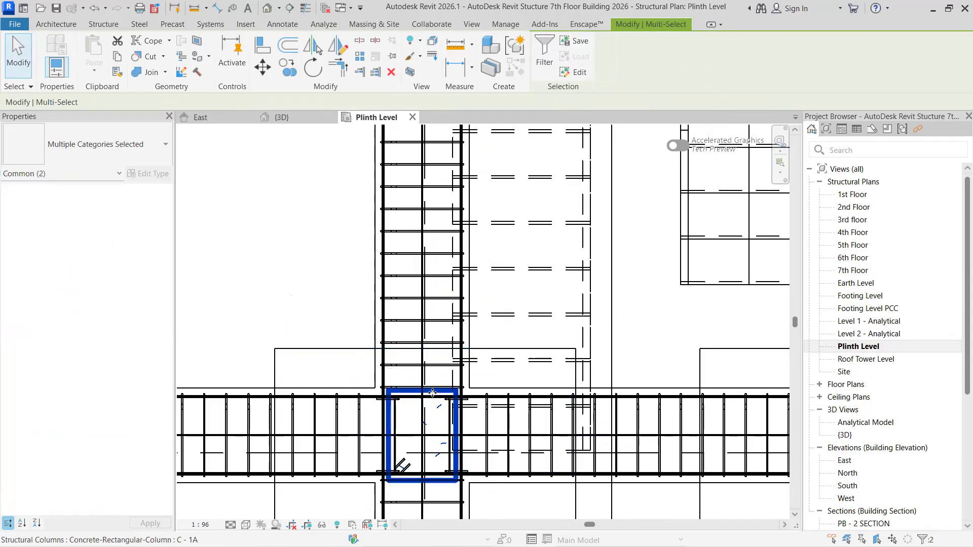
{"action": "key", "text": "Escape"}
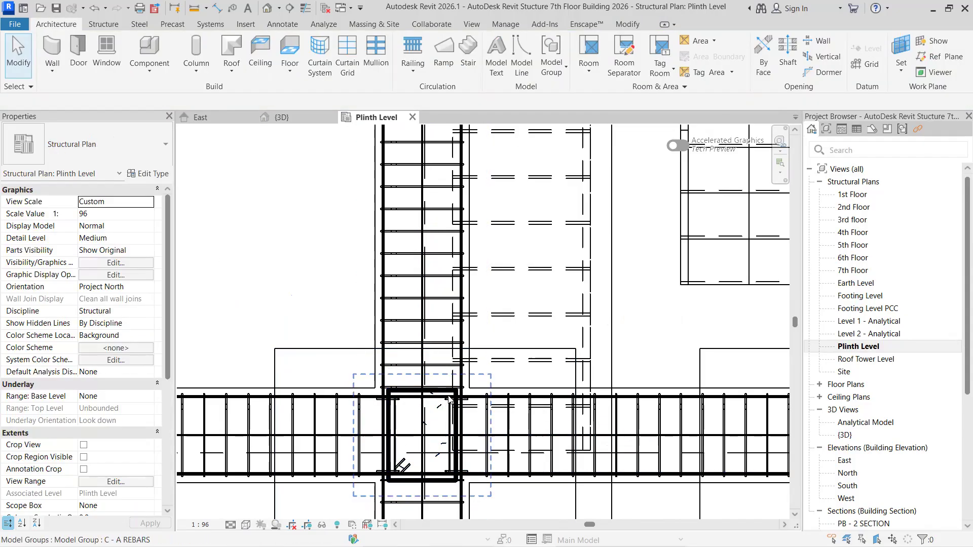
- Inspect the C - A REBARS group in the inner stair column and clear the selection
{"action": "left_click", "coordinate": [444, 398]}
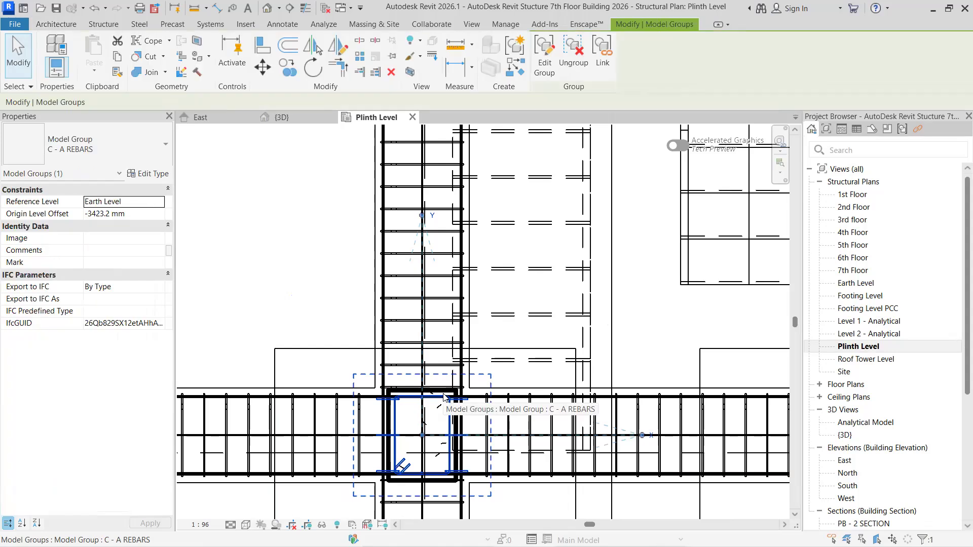
{"action": "key", "text": "Escape"}
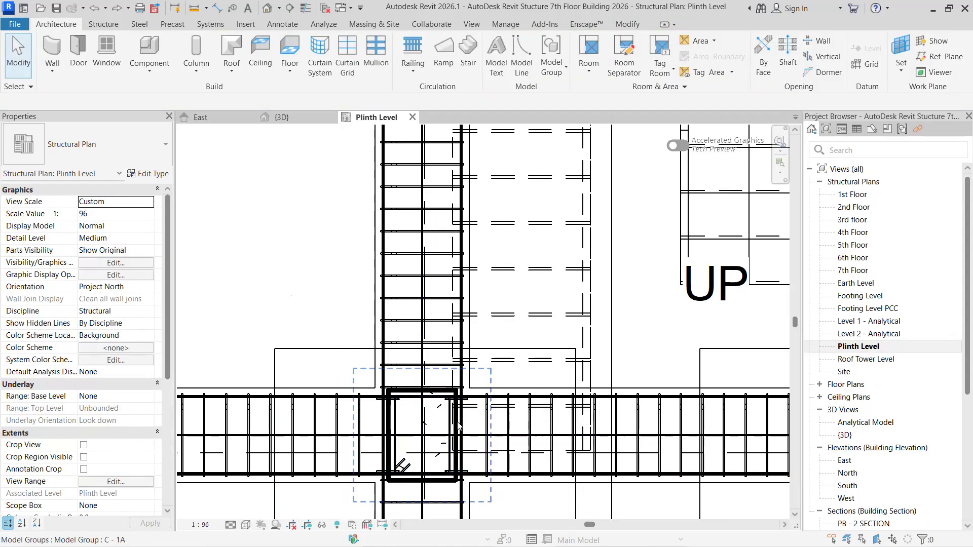
{"action": "key", "text": "Tab"}
{"action": "left_click", "coordinate": [422, 484]}
{"action": "key", "text": "Escape"}
- Ungroup the inner stair column's C - 1A group and select its nested C - A REBARS group
{"action": "left_click", "coordinate": [397, 396]}
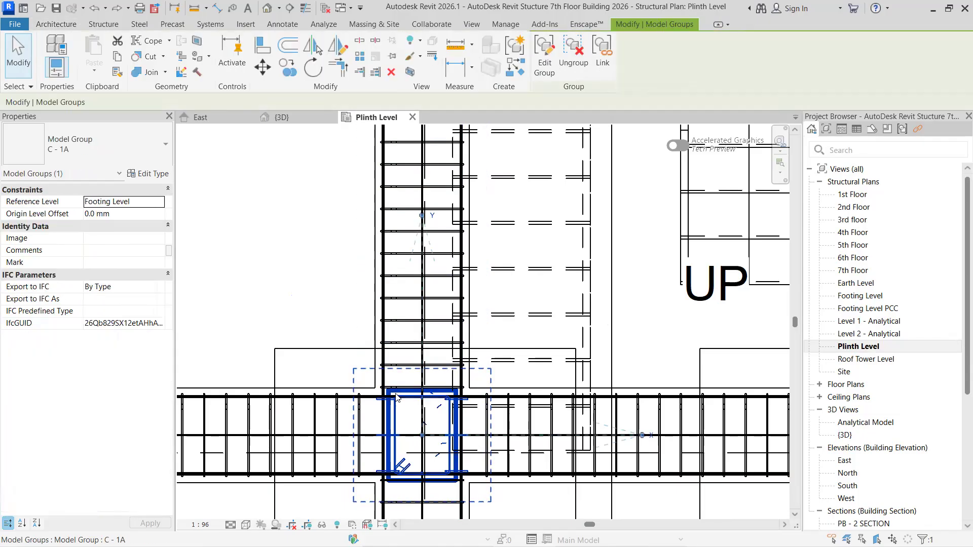
{"action": "left_click", "coordinate": [570, 64]}
{"action": "key", "text": "Escape"}
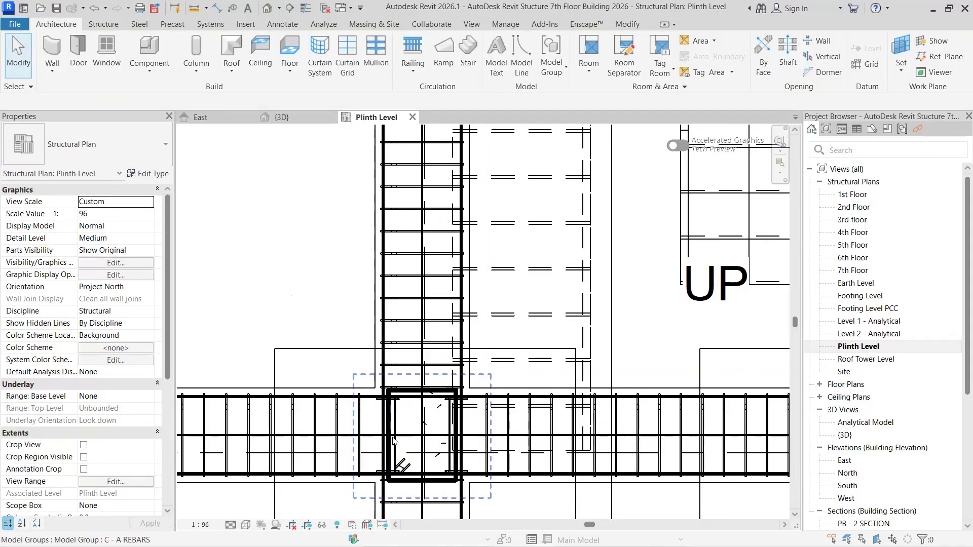
{"action": "left_click", "coordinate": [388, 481]}
{"action": "key", "text": "Escape"}
{"action": "left_click", "coordinate": [395, 420]}
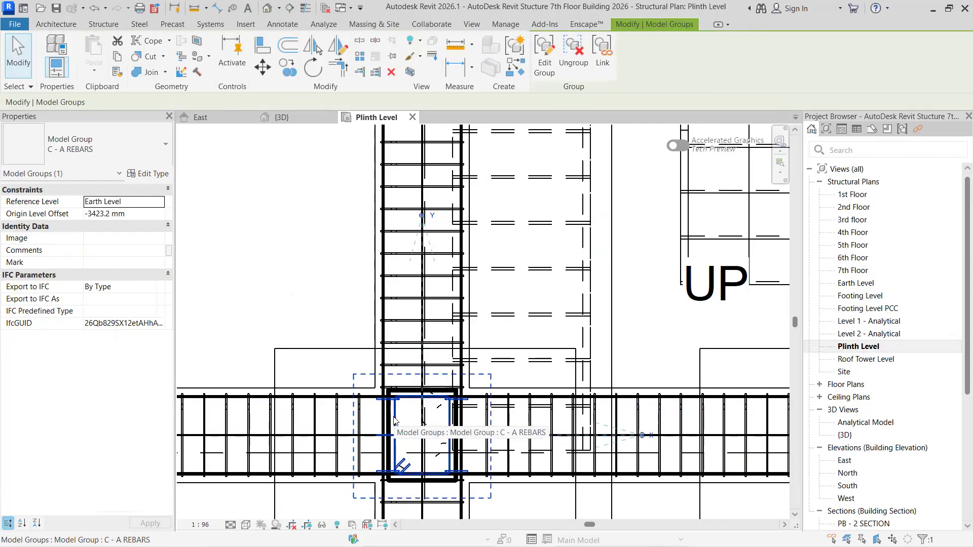
- Display the Plinth Level plan in Hidden Line style and try to select the C - 1A column at the inner end of the stair
{"action": "key", "text": "Escape"}
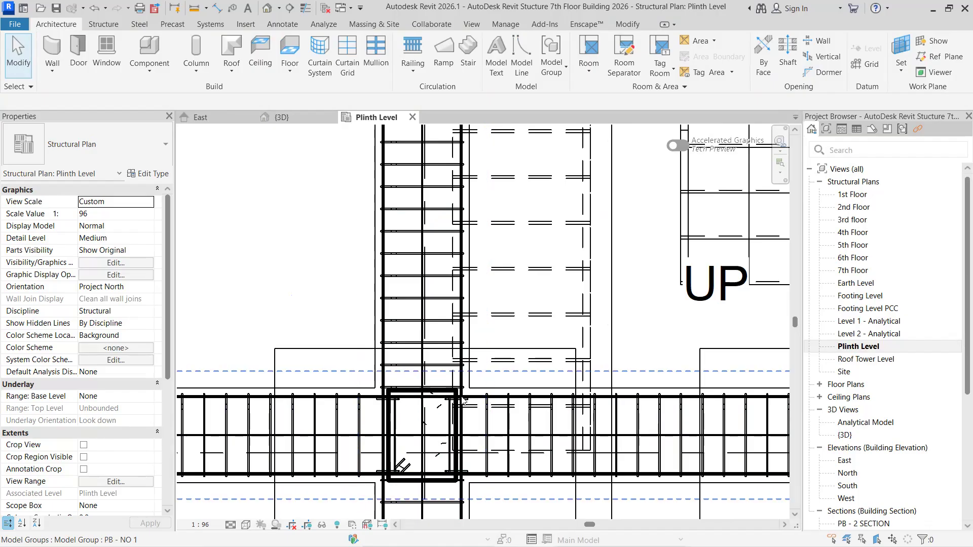
{"action": "scroll", "coordinate": [426, 396], "scroll_direction": "up", "scroll_amount": 2}
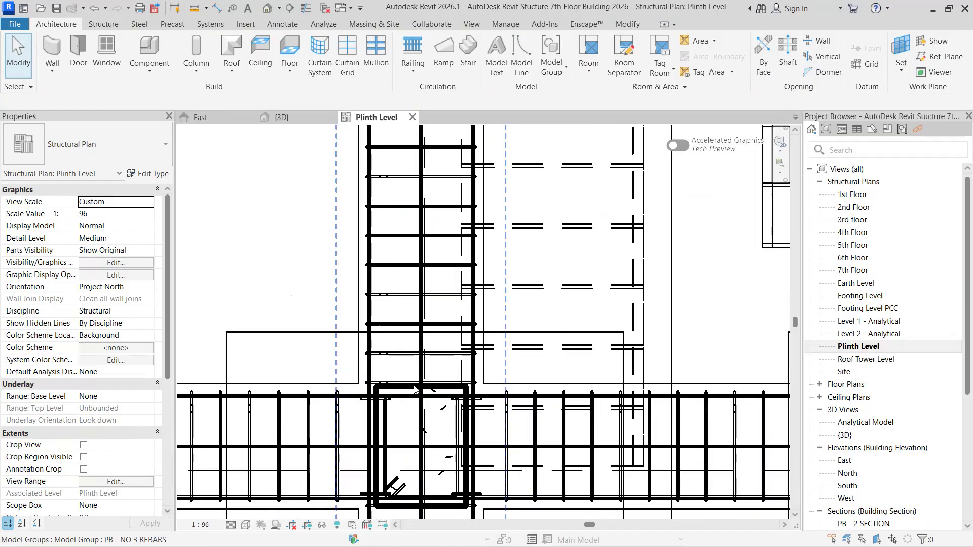
{"action": "scroll", "coordinate": [456, 393], "scroll_direction": "up", "scroll_amount": 3}
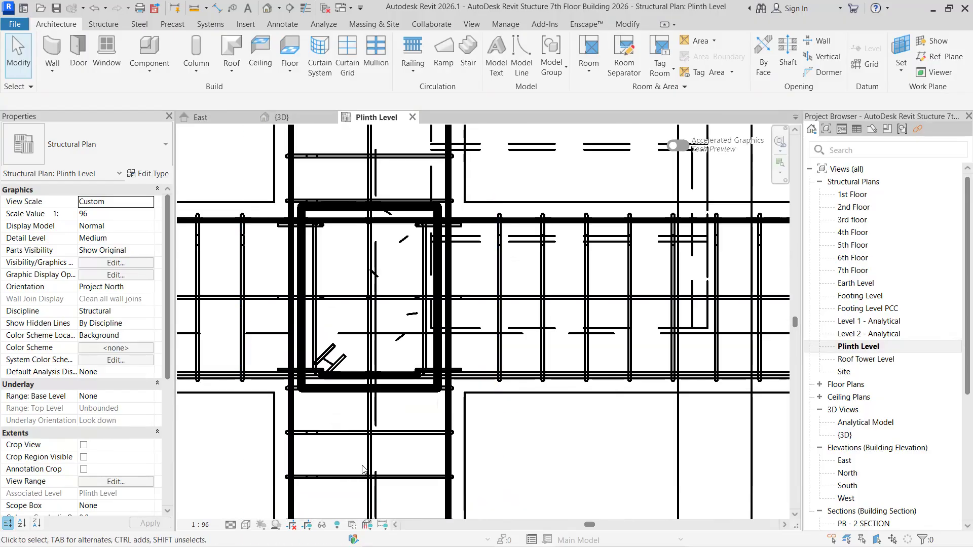
{"action": "left_click", "coordinate": [246, 525]}
{"action": "left_click", "coordinate": [218, 461]}
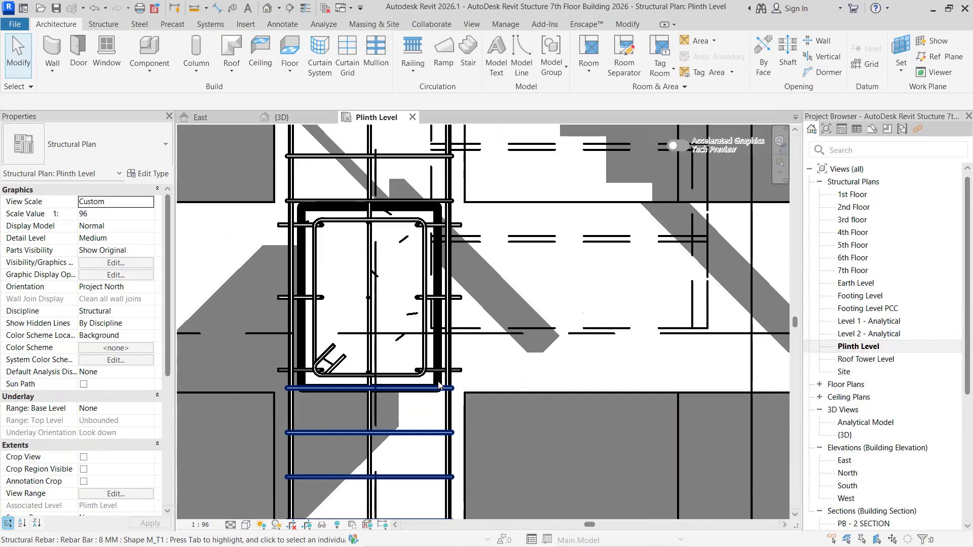
{"action": "left_click", "coordinate": [440, 336]}
{"action": "key", "text": "Escape"}
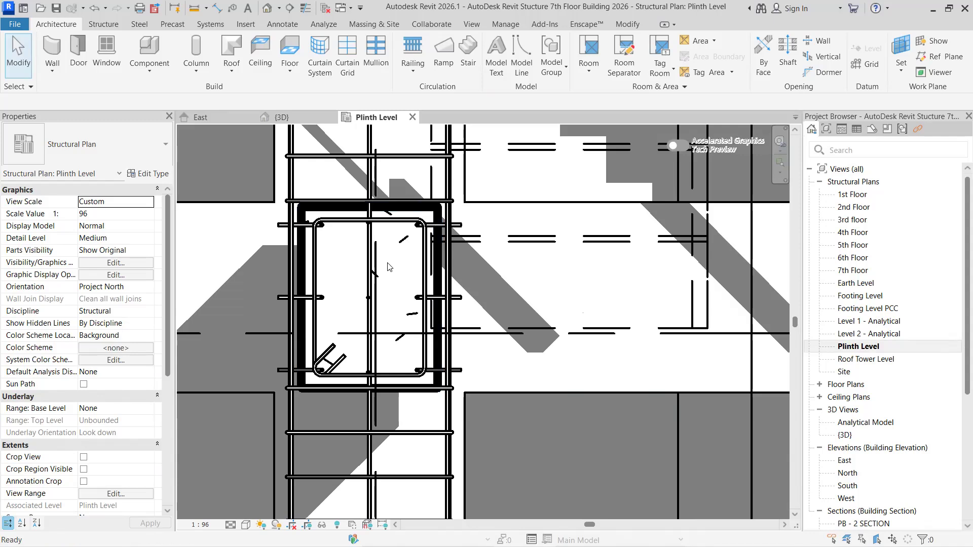
- Inspect the C - A REBARS groups in the two outer-beam columns beside the stair
{"action": "scroll", "coordinate": [390, 267], "scroll_direction": "down", "scroll_amount": 5}
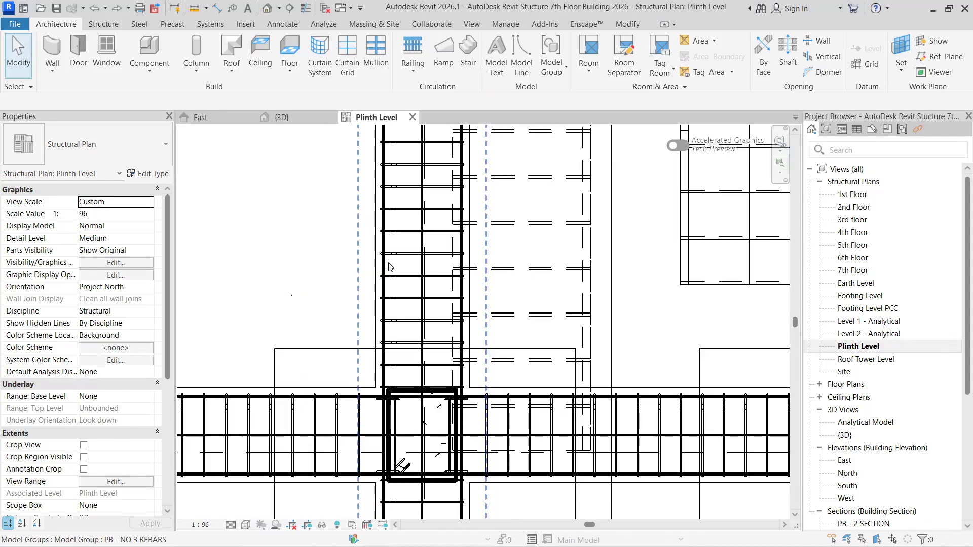
{"action": "scroll", "coordinate": [400, 301], "scroll_direction": "down", "scroll_amount": 3}
{"action": "scroll", "coordinate": [447, 278], "scroll_direction": "up", "scroll_amount": 3}
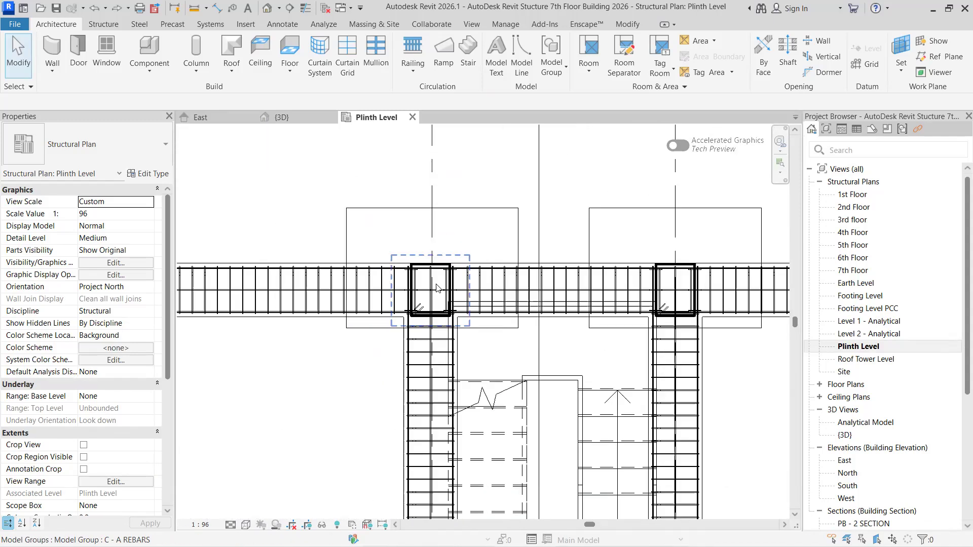
{"action": "left_click", "coordinate": [442, 268]}
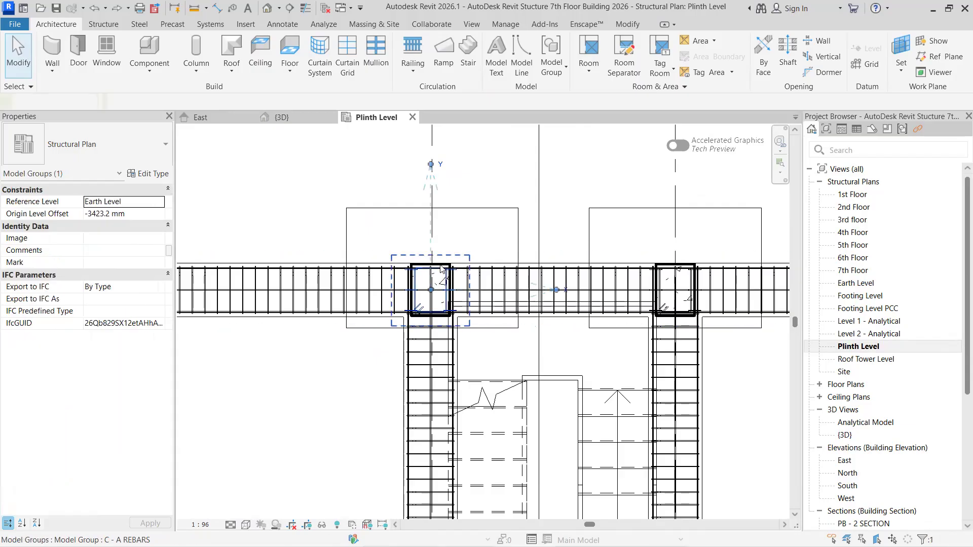
{"action": "key", "text": "Escape"}
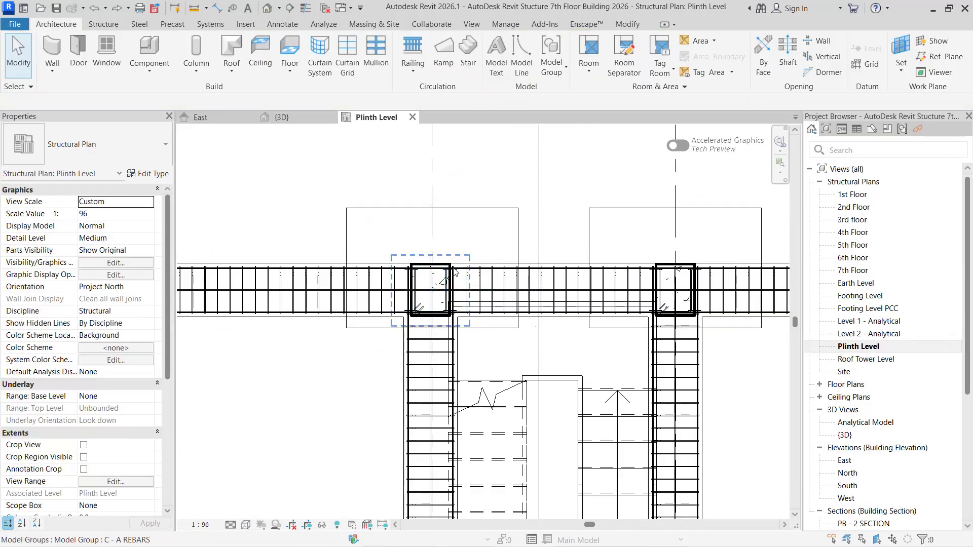
{"action": "left_click", "coordinate": [665, 271]}
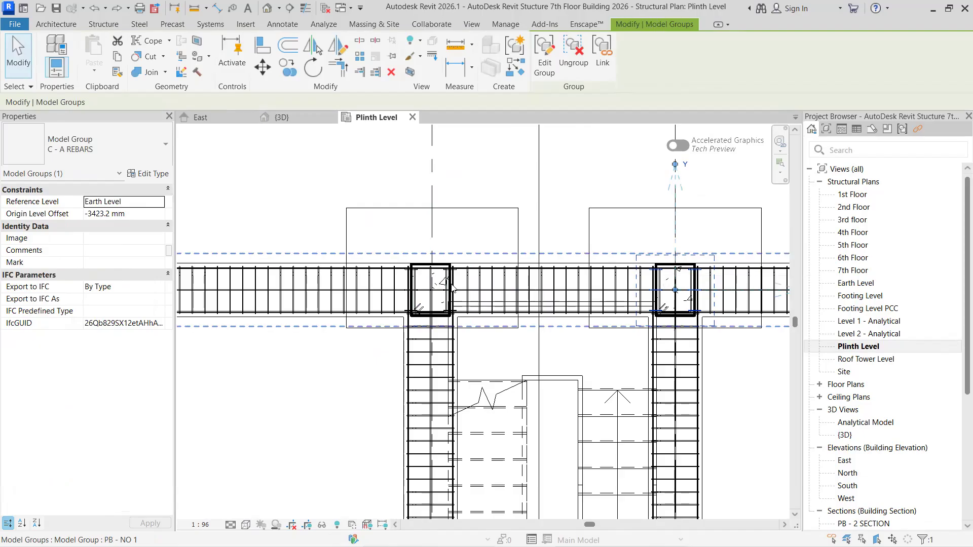
{"action": "key", "text": "Escape"}
- Examine the columns under the stair roof in the 3D view, then locate a roof-supporting column's 8 MM ties in the Plinth Level plan
{"action": "left_click", "coordinate": [282, 117]}
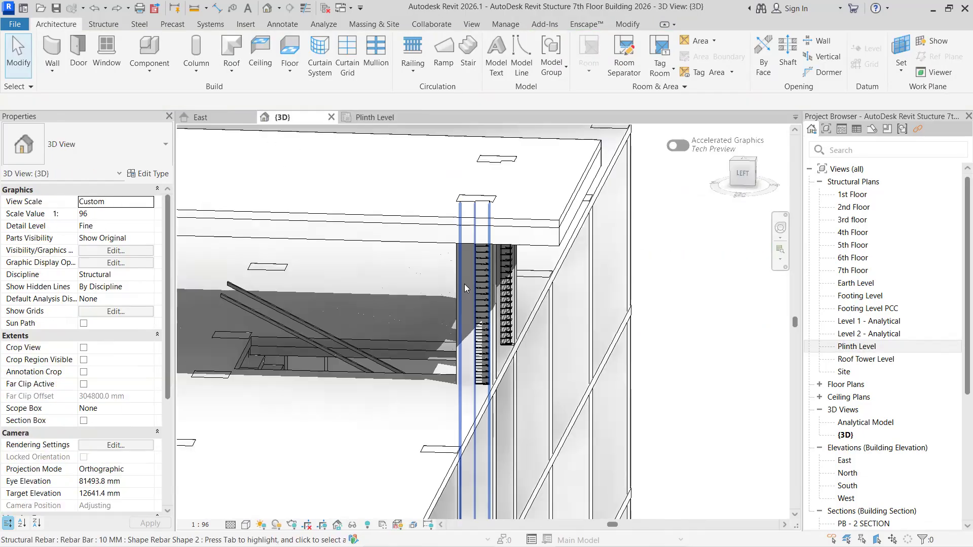
{"action": "scroll", "coordinate": [567, 375], "scroll_direction": "down", "scroll_amount": 2}
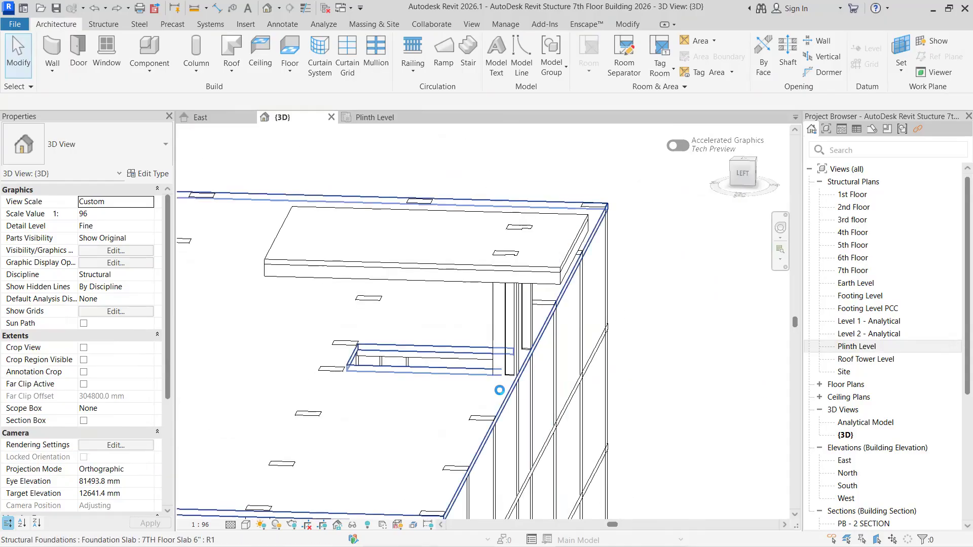
{"action": "scroll", "coordinate": [413, 372], "scroll_direction": "down", "scroll_amount": 5}
{"action": "scroll", "coordinate": [352, 374], "scroll_direction": "up", "scroll_amount": 4}
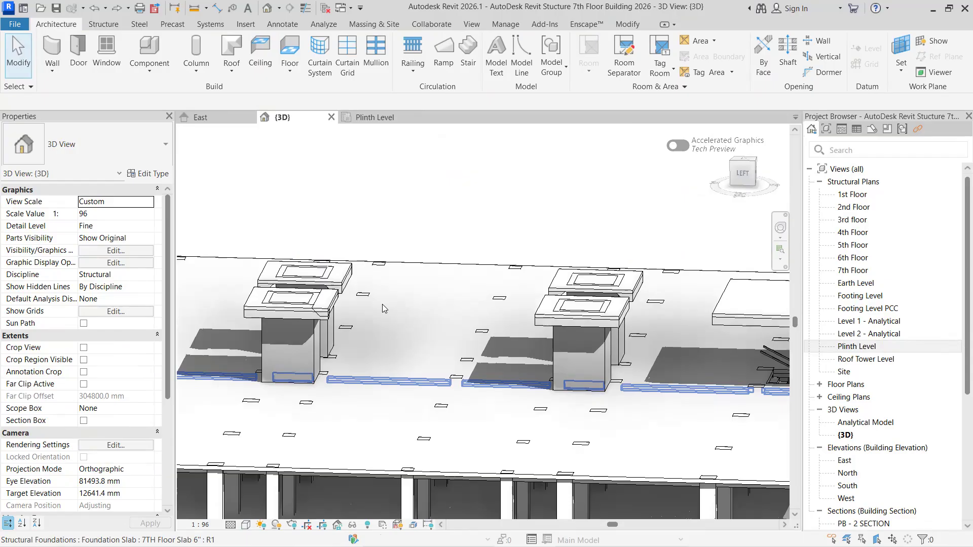
{"action": "scroll", "coordinate": [379, 367], "scroll_direction": "down", "scroll_amount": 4}
{"action": "scroll", "coordinate": [389, 388], "scroll_direction": "up", "scroll_amount": 5}
{"action": "middle_click_drag", "start_coordinate": [566, 386], "coordinate": [473, 270]}
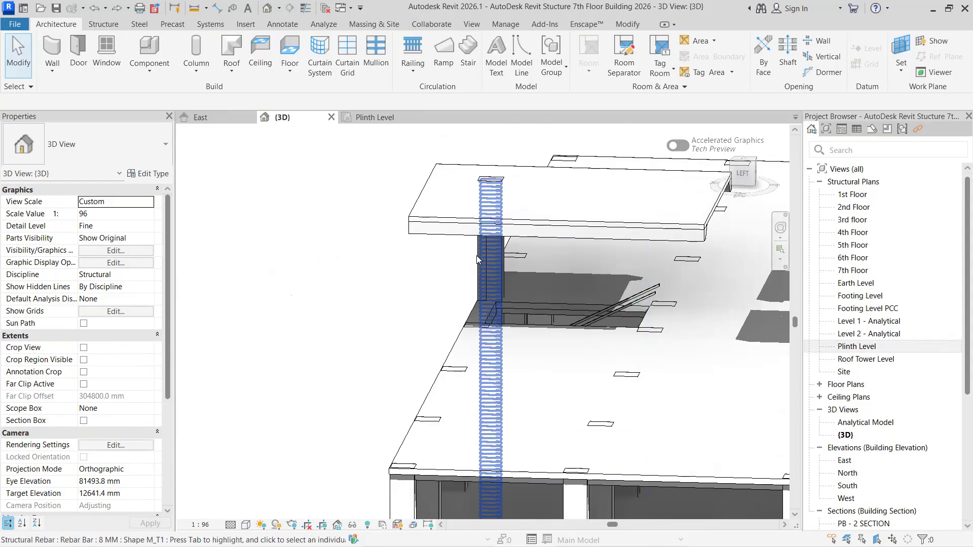
{"action": "left_click", "coordinate": [477, 256]}
{"action": "left_click", "coordinate": [396, 121]}
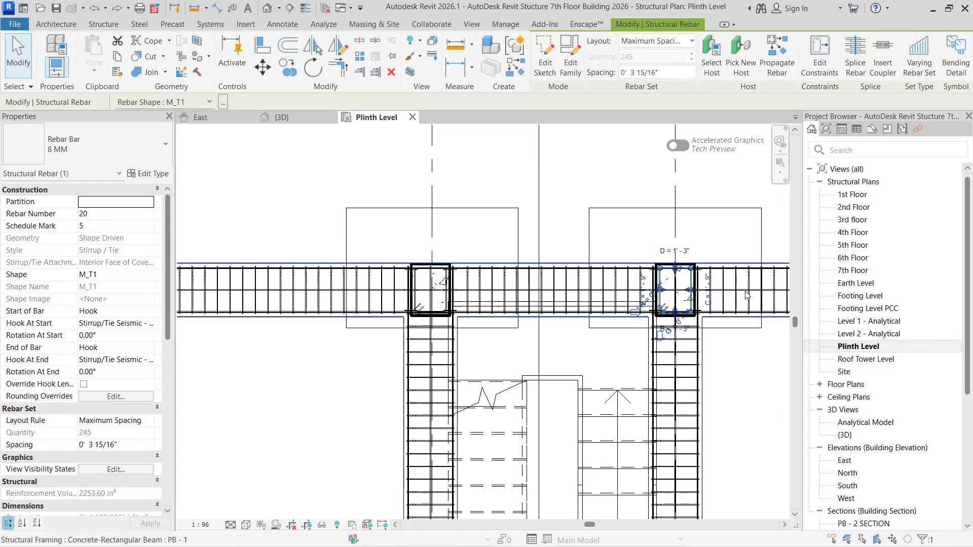
- Ungroup the C - A REBARS group in the outer-beam column left of the stair
{"action": "key", "text": "Escape"}
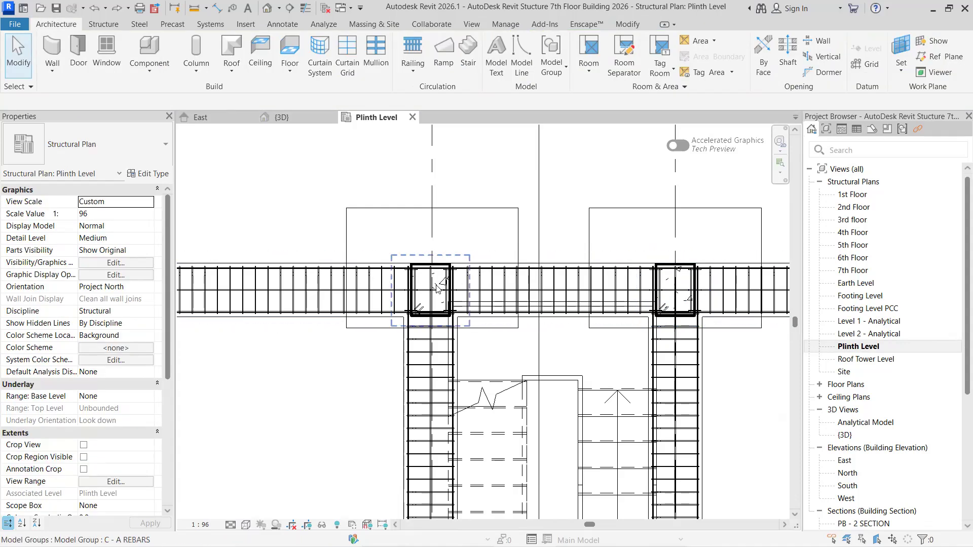
{"action": "left_click", "coordinate": [449, 273]}
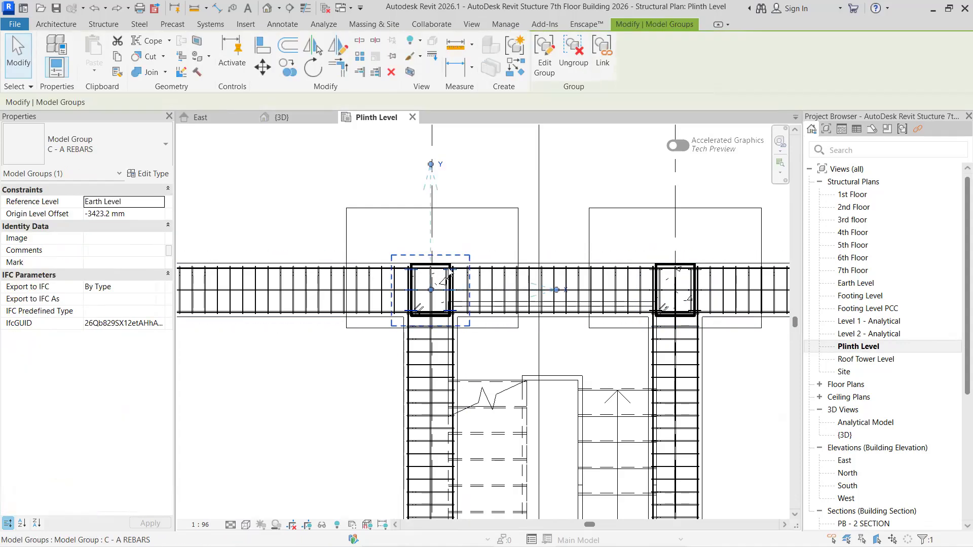
{"action": "left_click", "coordinate": [573, 53]}
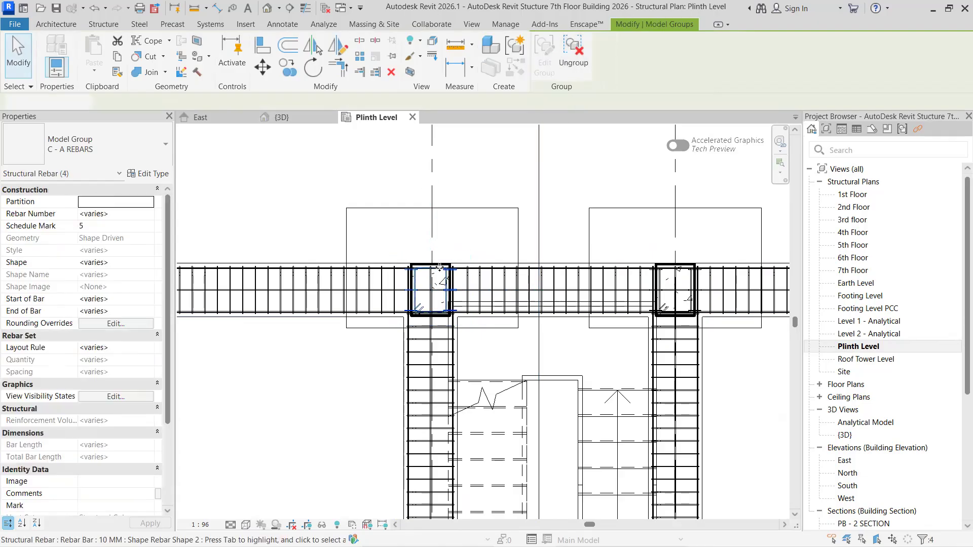
- Set the Plinth Level plan to Fine detail level and Hidden Line visual style
{"action": "left_click", "coordinate": [246, 526]}
{"action": "left_click", "coordinate": [232, 525]}
{"action": "left_click", "coordinate": [245, 512]}
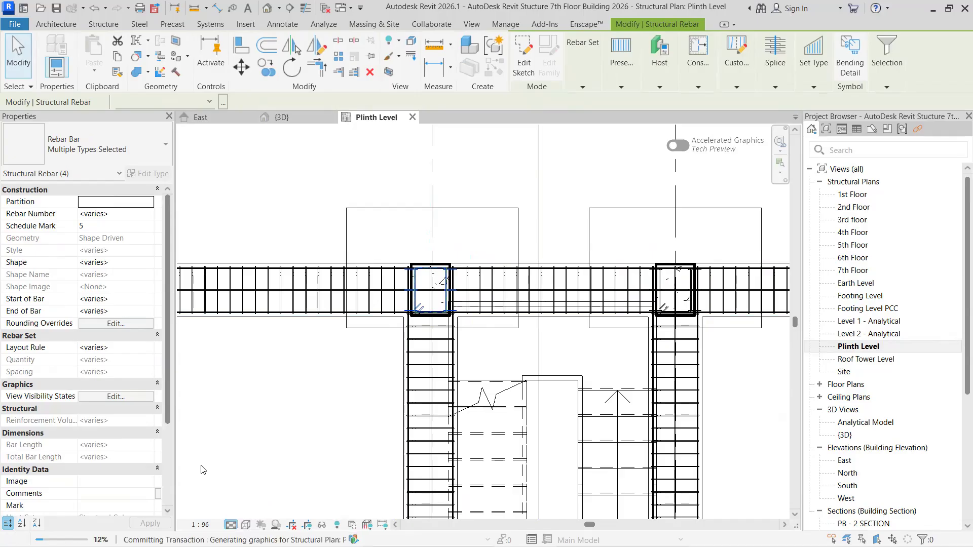
{"action": "left_click", "coordinate": [246, 525]}
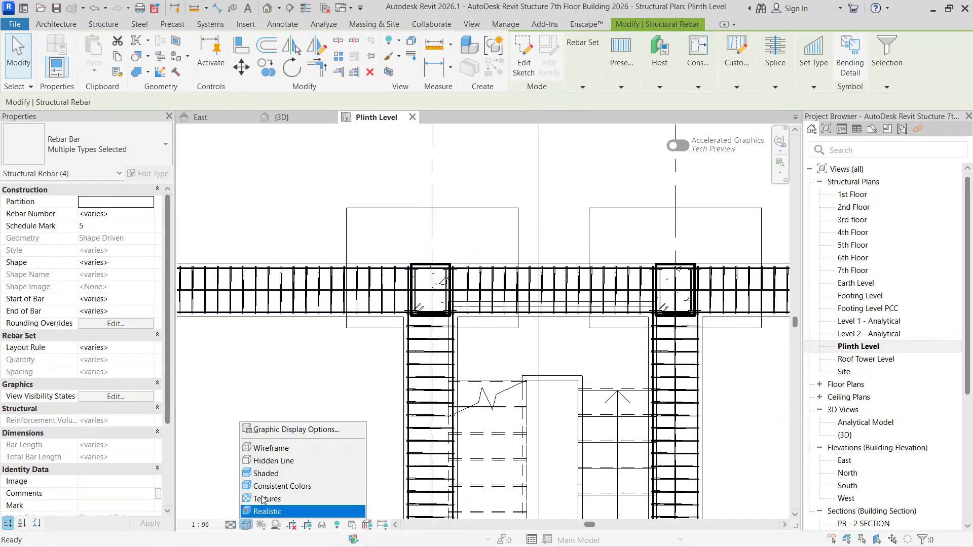
{"action": "left_click", "coordinate": [269, 461]}
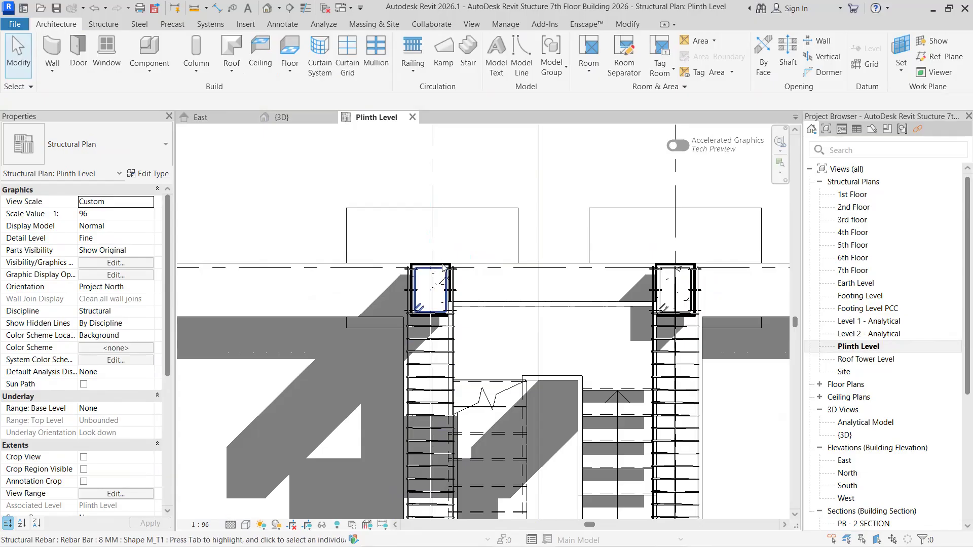
- Set the top level of the C - 1A column on the outer beam left of the stair to Roof Tower Level
{"action": "scroll", "coordinate": [437, 269], "scroll_direction": "up", "scroll_amount": 3}
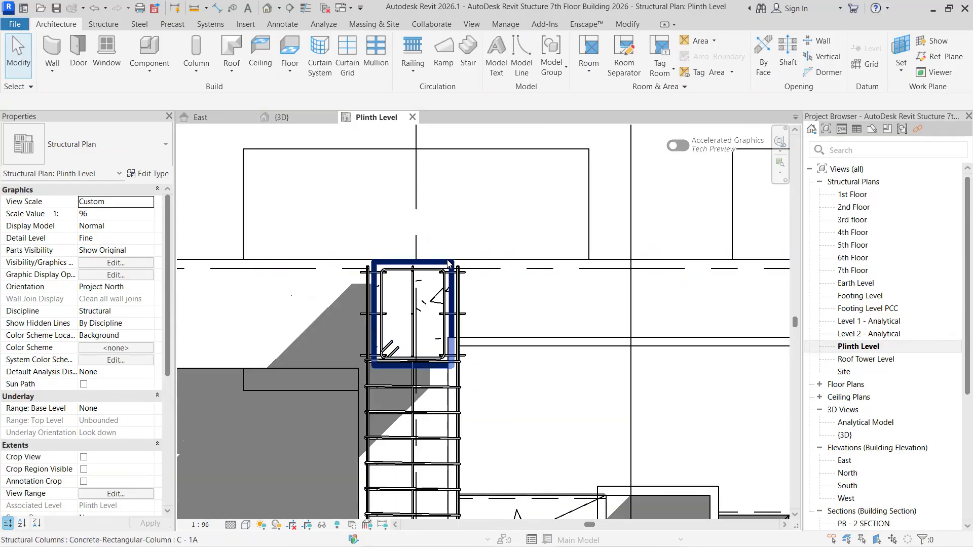
{"action": "left_click", "coordinate": [448, 264]}
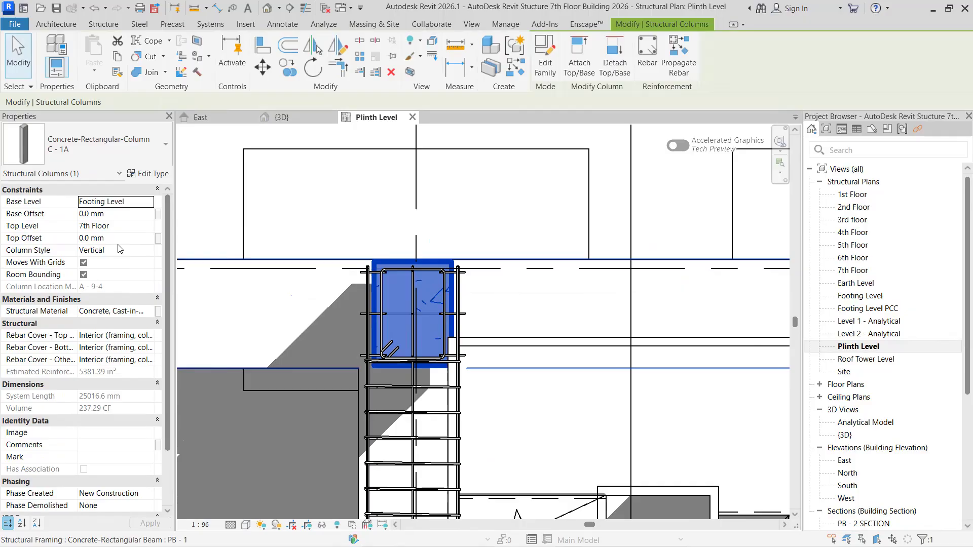
{"action": "left_click", "coordinate": [154, 228]}
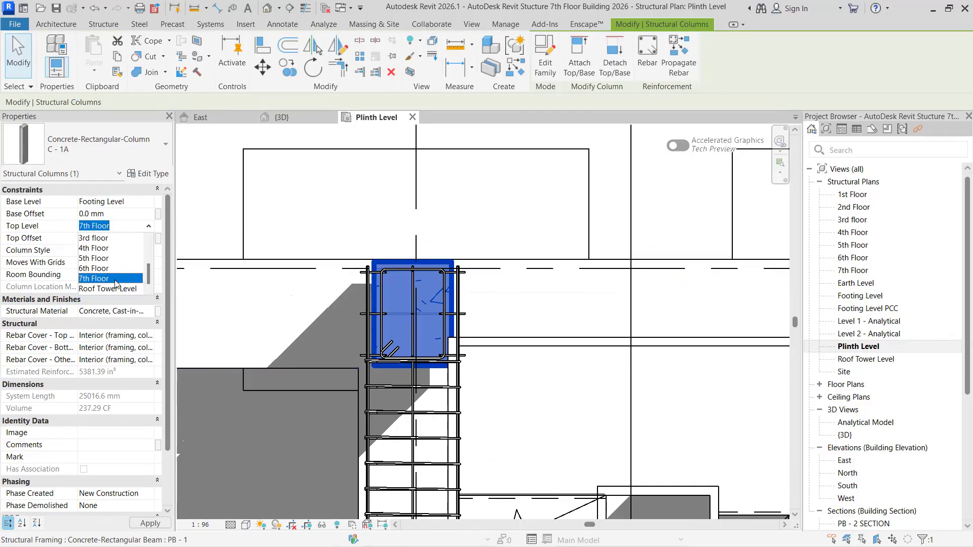
{"action": "left_click", "coordinate": [117, 288]}
{"action": "left_click", "coordinate": [153, 527]}
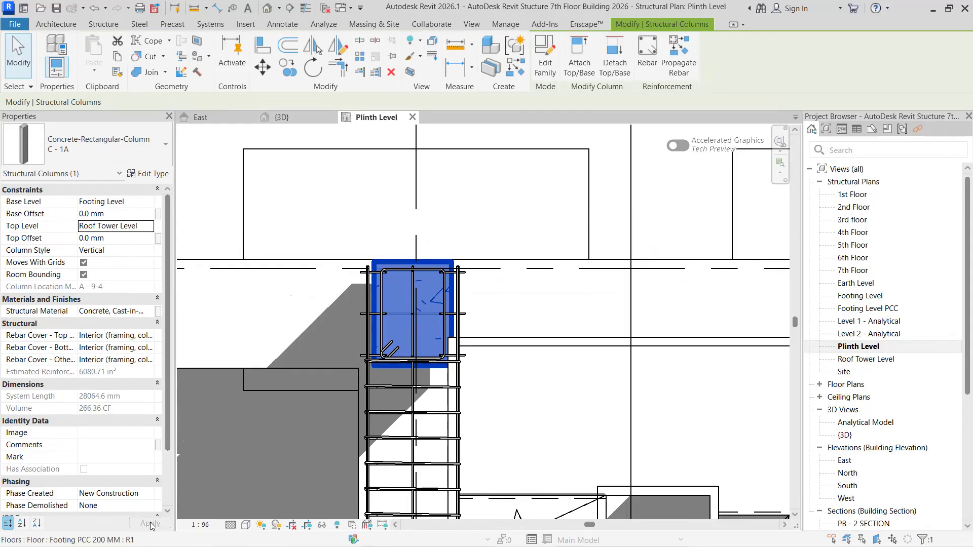
- Ungroup the C - 1A column group at the inner end of the stair's left beam and clear the selection
{"action": "scroll", "coordinate": [453, 253], "scroll_direction": "down", "scroll_amount": 2}
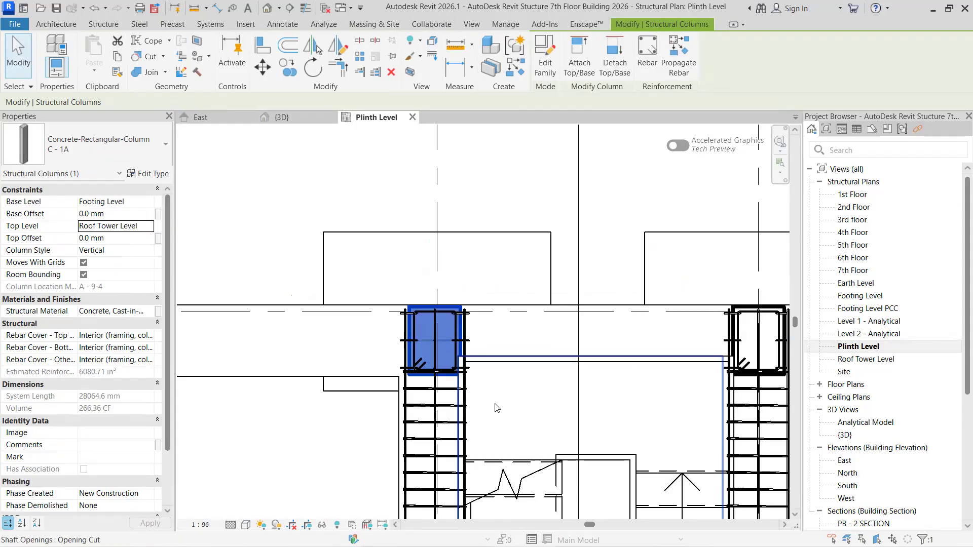
{"action": "middle_click_drag", "start_coordinate": [453, 253], "coordinate": [416, 127]}
{"action": "scroll", "coordinate": [472, 383], "scroll_direction": "up", "scroll_amount": 1}
{"action": "middle_click_drag", "start_coordinate": [471, 383], "coordinate": [465, 133]}
{"action": "scroll", "coordinate": [433, 383], "scroll_direction": "up", "scroll_amount": 3}
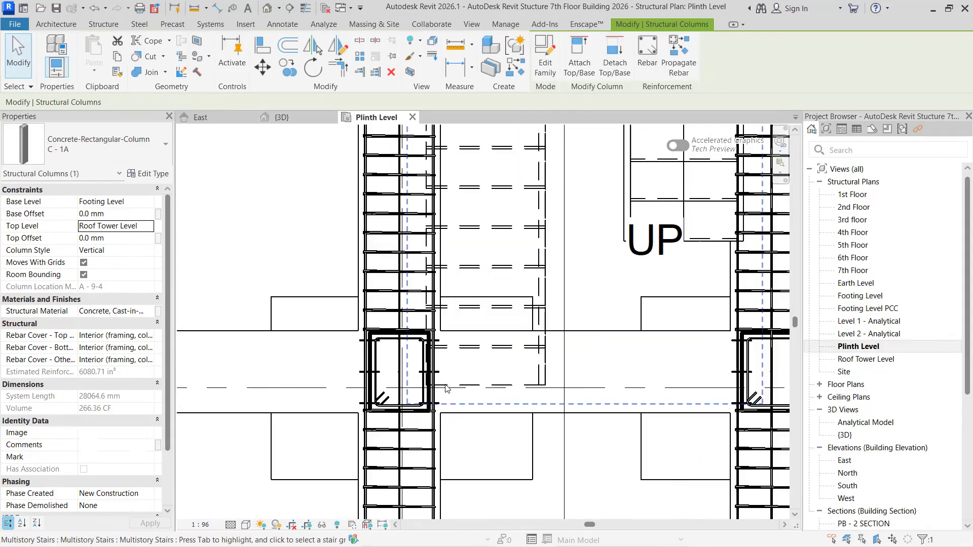
{"action": "left_click", "coordinate": [414, 323]}
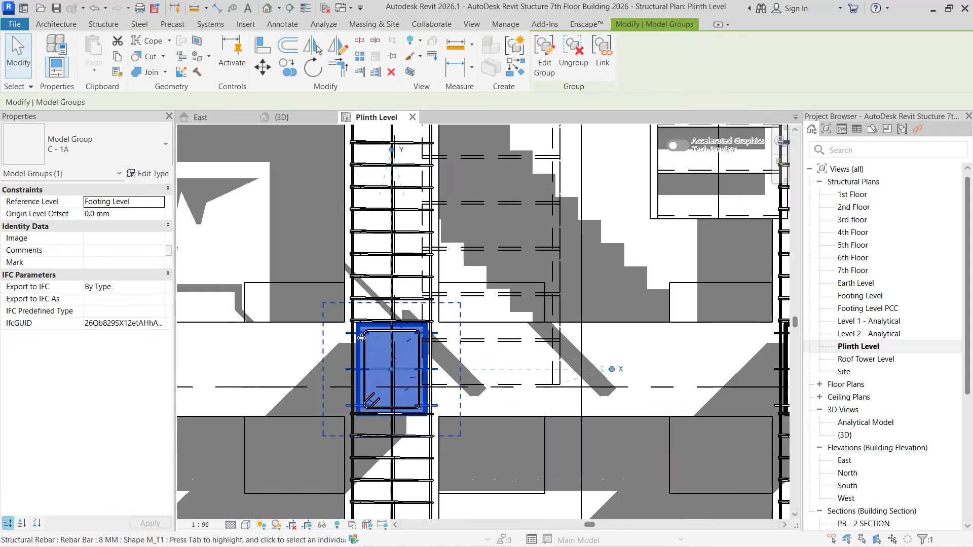
{"action": "left_click", "coordinate": [412, 336], "text": "ctrl"}
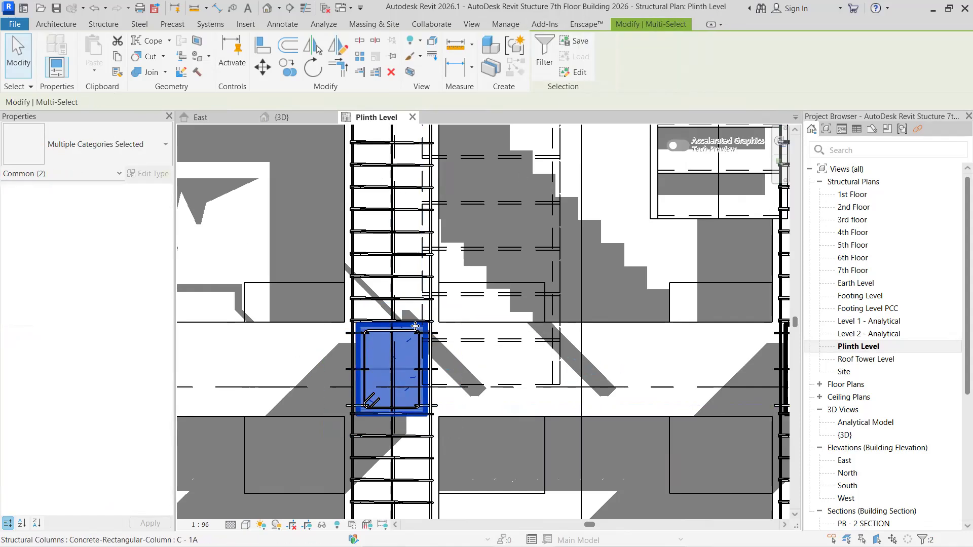
{"action": "key", "text": "Escape"}
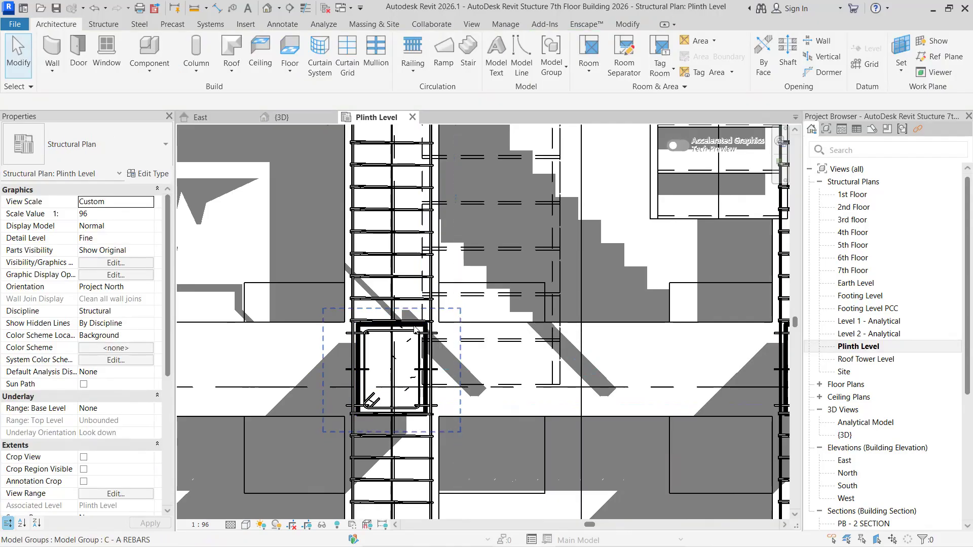
- Set the top level of the C - 1A column at the inner end of the stair's left beam to Roof Tower Level
{"action": "left_click", "coordinate": [414, 330]}
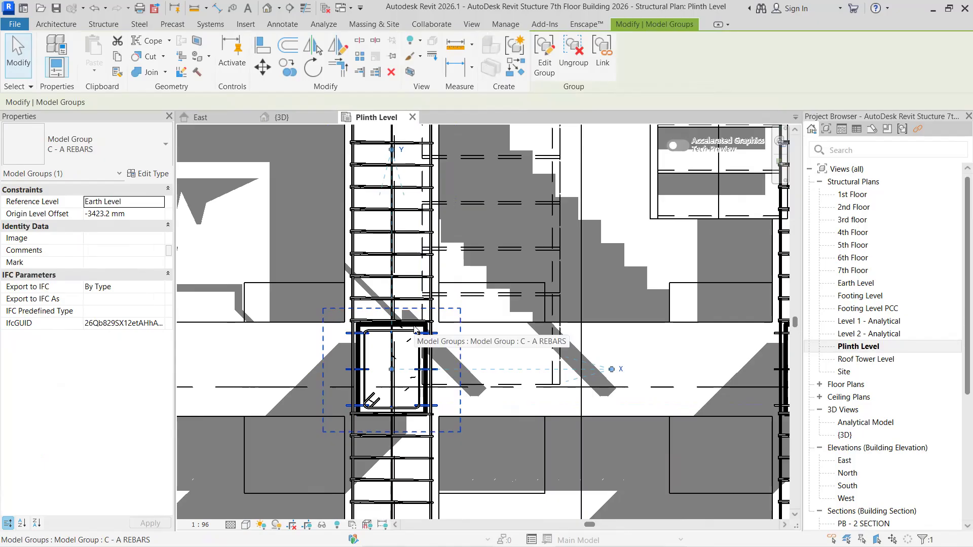
{"action": "key", "text": "Escape"}
{"action": "scroll", "coordinate": [410, 418], "scroll_direction": "up", "scroll_amount": 2}
{"action": "scroll", "coordinate": [410, 419], "scroll_direction": "up", "scroll_amount": 3}
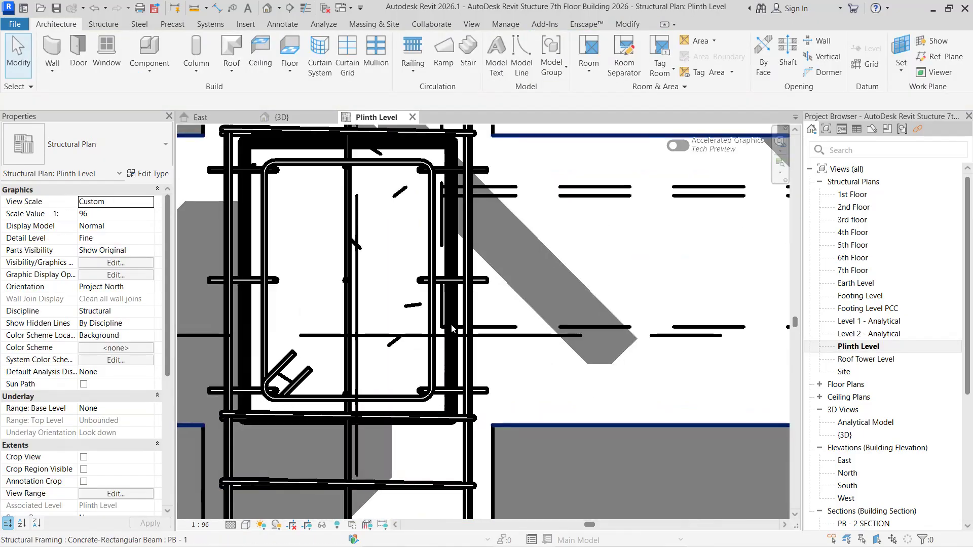
{"action": "left_click", "coordinate": [452, 349]}
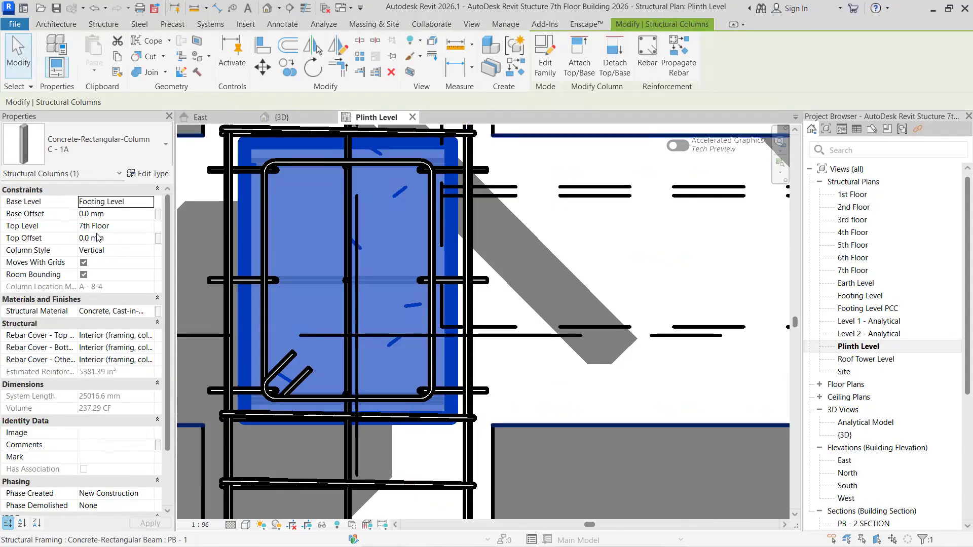
{"action": "left_click", "coordinate": [148, 226]}
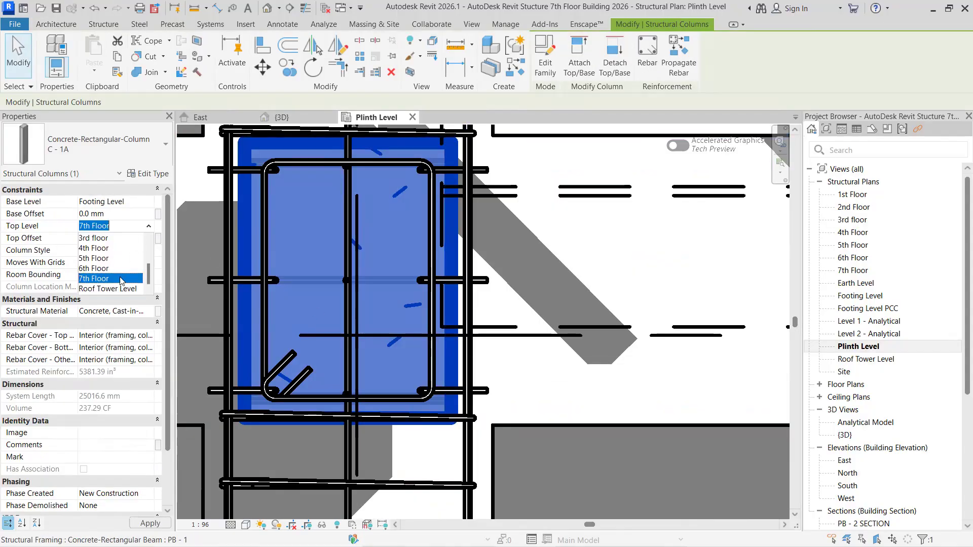
{"action": "left_click", "coordinate": [117, 289]}
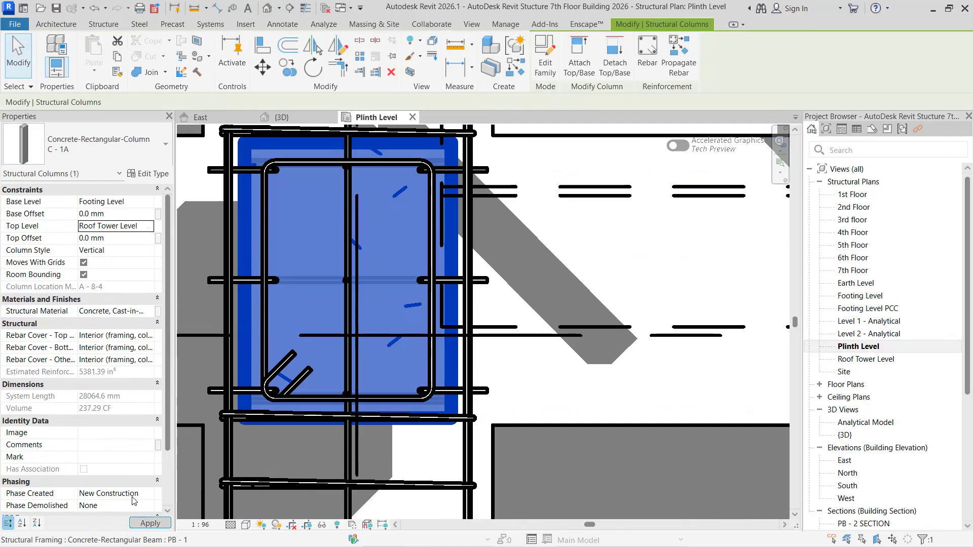
{"action": "scroll", "coordinate": [365, 408], "scroll_direction": "down", "scroll_amount": 1}
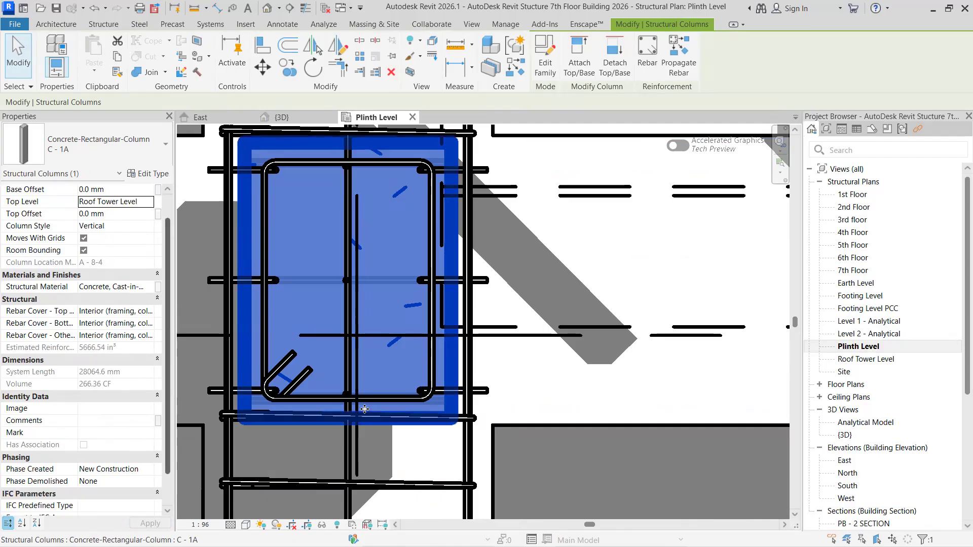
{"action": "key", "text": "Escape"}
- Ungroup the C - 1A column group at the inner end of the stair's right beam and clear the selection
{"action": "scroll", "coordinate": [348, 433], "scroll_direction": "down", "scroll_amount": 5}
{"action": "middle_click_drag", "start_coordinate": [263, 402], "coordinate": [88, 355]}
{"action": "scroll", "coordinate": [559, 338], "scroll_direction": "up", "scroll_amount": 3}
{"action": "middle_click_drag", "start_coordinate": [643, 319], "coordinate": [377, 365]}
{"action": "scroll", "coordinate": [377, 365], "scroll_direction": "up", "scroll_amount": 1}
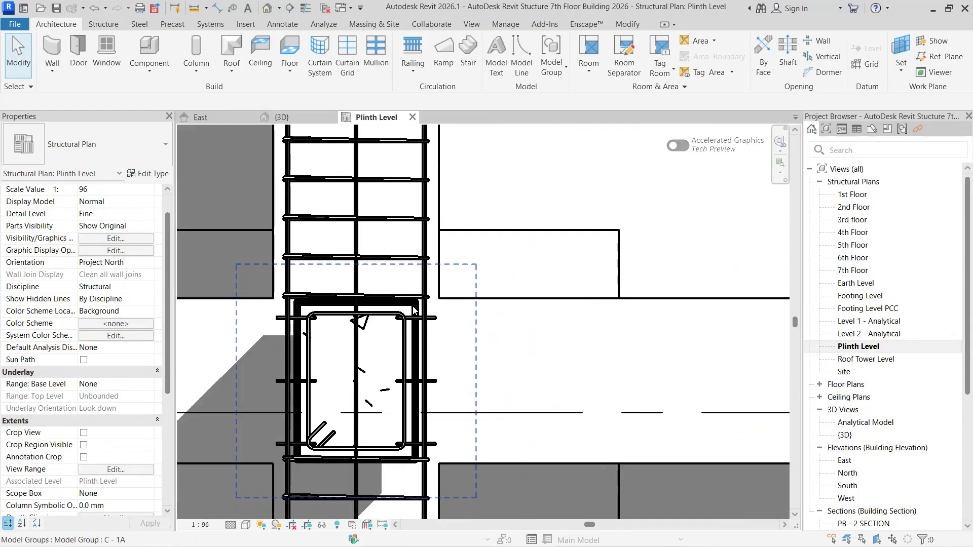
{"action": "left_click", "coordinate": [414, 310]}
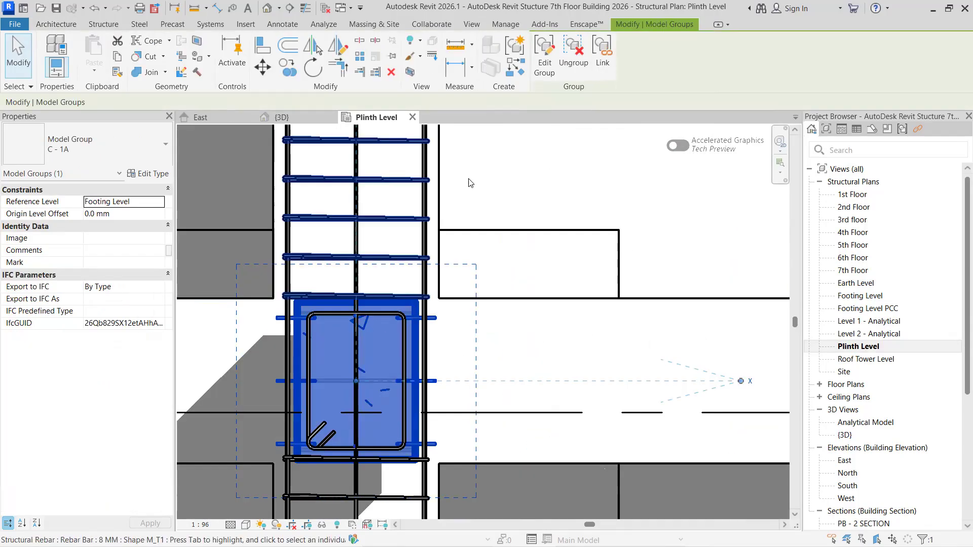
{"action": "left_click", "coordinate": [395, 354], "text": "ctrl"}
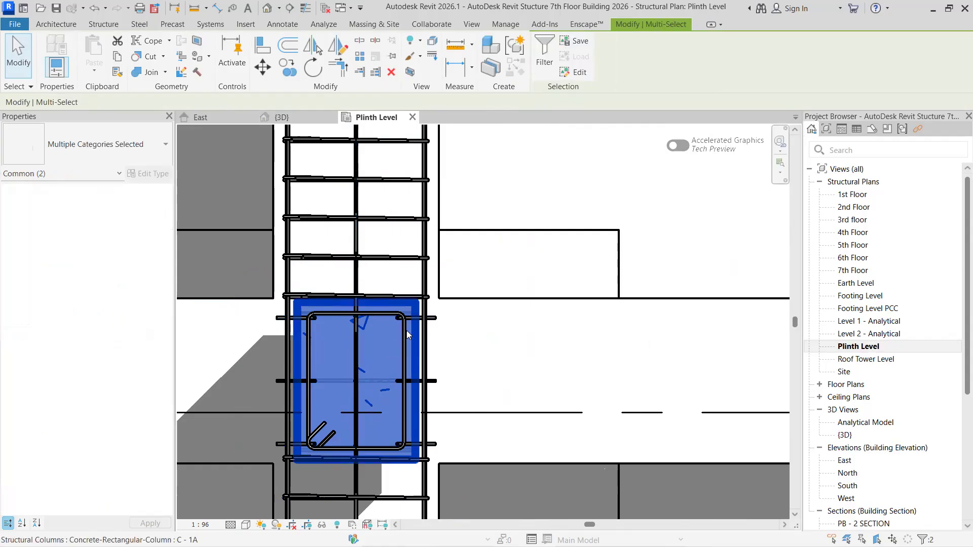
{"action": "key", "text": "Escape"}
- Set the top level of the C - 1A column at the inner end of the stair's right beam to Roof Tower Level
{"action": "left_click", "coordinate": [418, 309]}
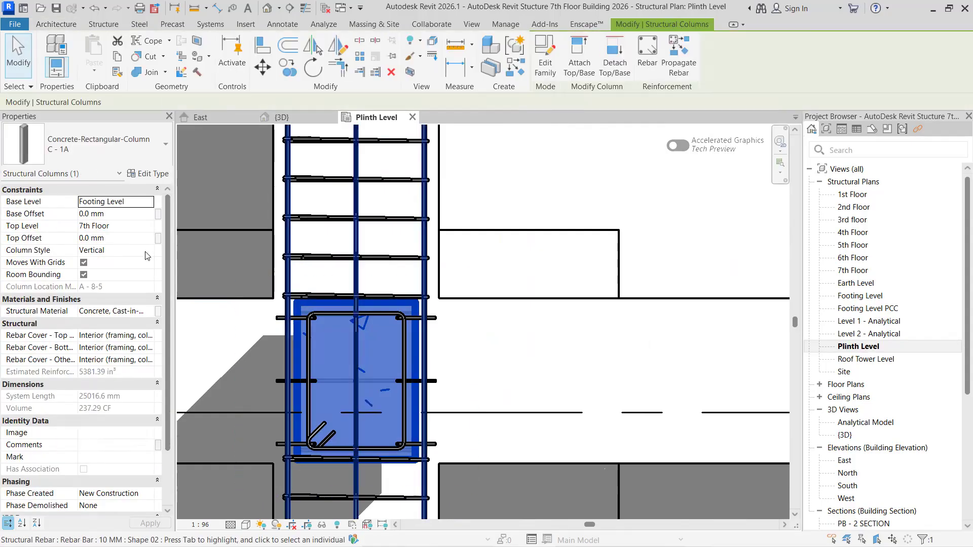
{"action": "left_click", "coordinate": [152, 226]}
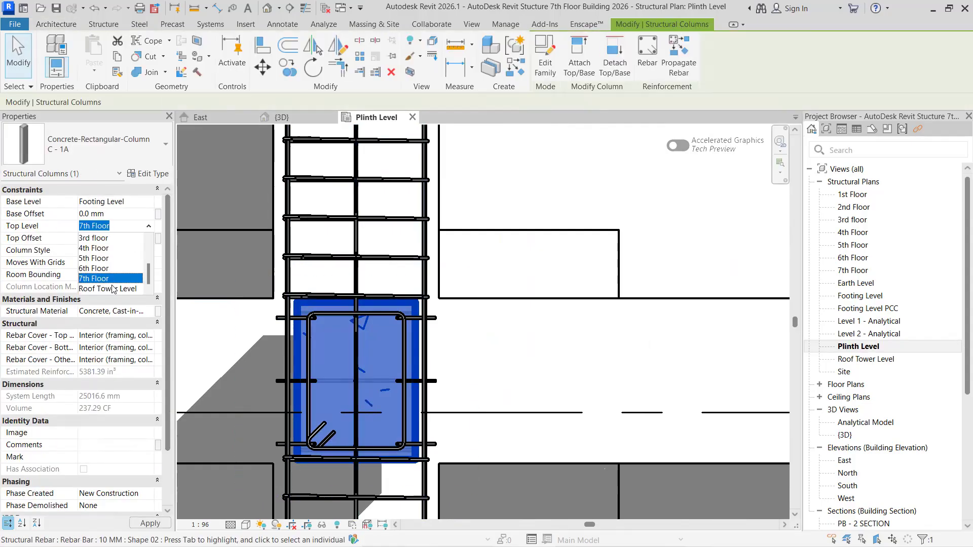
{"action": "left_click", "coordinate": [109, 284]}
{"action": "left_click", "coordinate": [146, 525]}
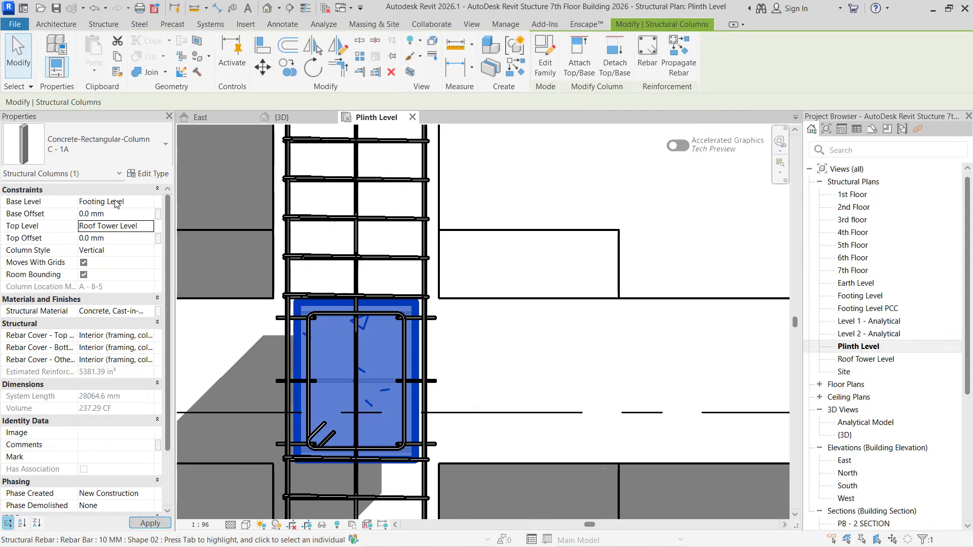
- Open the 3D view and set its visual style to Wireframe
{"action": "left_click", "coordinate": [278, 117]}
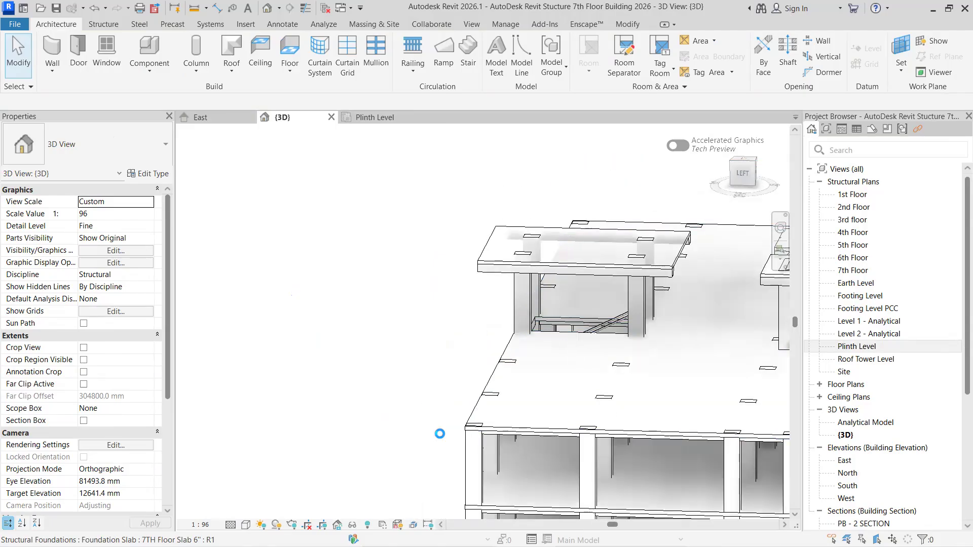
{"action": "scroll", "coordinate": [440, 434], "scroll_direction": "up", "scroll_amount": 2}
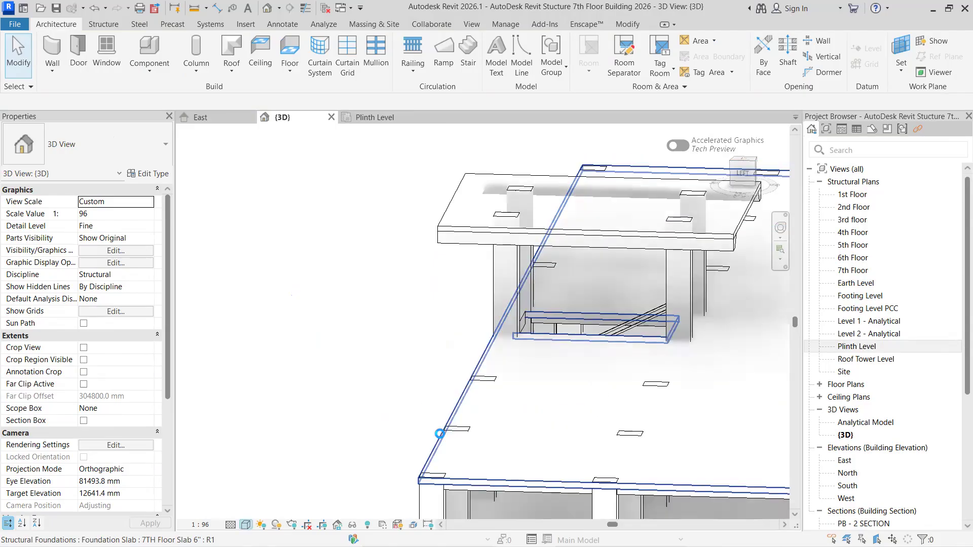
{"action": "left_click", "coordinate": [246, 525]}
{"action": "key", "text": "Return"}
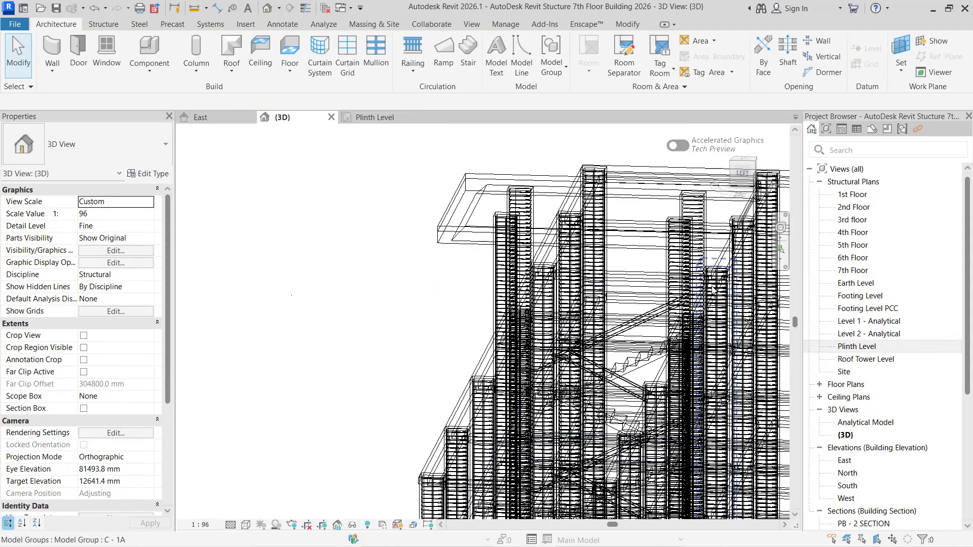
- Examine the columns and their reinforcement beneath the stair roofs from several sides of the 3D model
{"action": "middle_click_drag", "start_coordinate": [425, 349], "coordinate": [450, 338], "text": "shift"}
{"action": "scroll", "coordinate": [440, 399], "scroll_direction": "down", "scroll_amount": 8}
{"action": "middle_click_drag", "start_coordinate": [417, 420], "coordinate": [545, 395]}
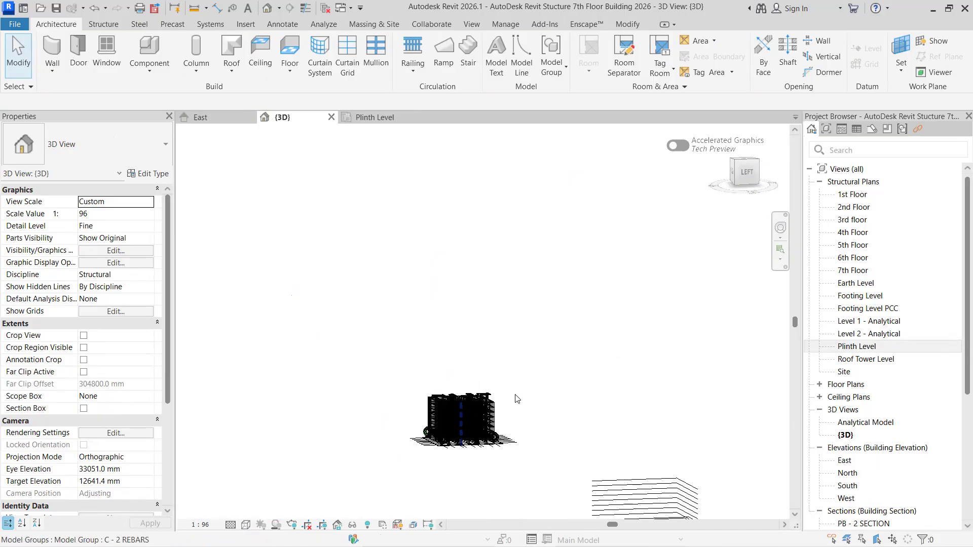
{"action": "scroll", "coordinate": [453, 416], "scroll_direction": "up", "scroll_amount": 10}
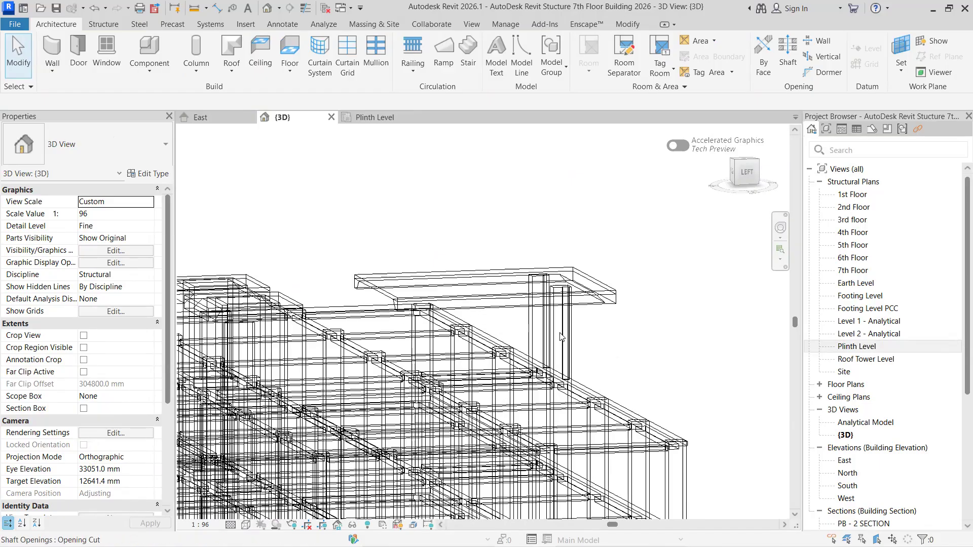
{"action": "scroll", "coordinate": [600, 331], "scroll_direction": "down", "scroll_amount": 3}
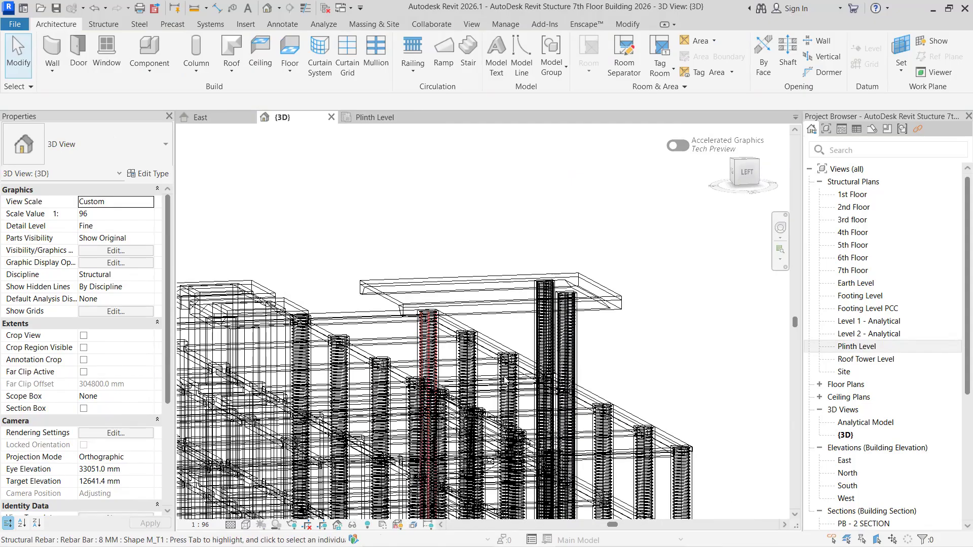
{"action": "scroll", "coordinate": [467, 388], "scroll_direction": "down", "scroll_amount": 3}
{"action": "scroll", "coordinate": [603, 385], "scroll_direction": "up", "scroll_amount": 8}
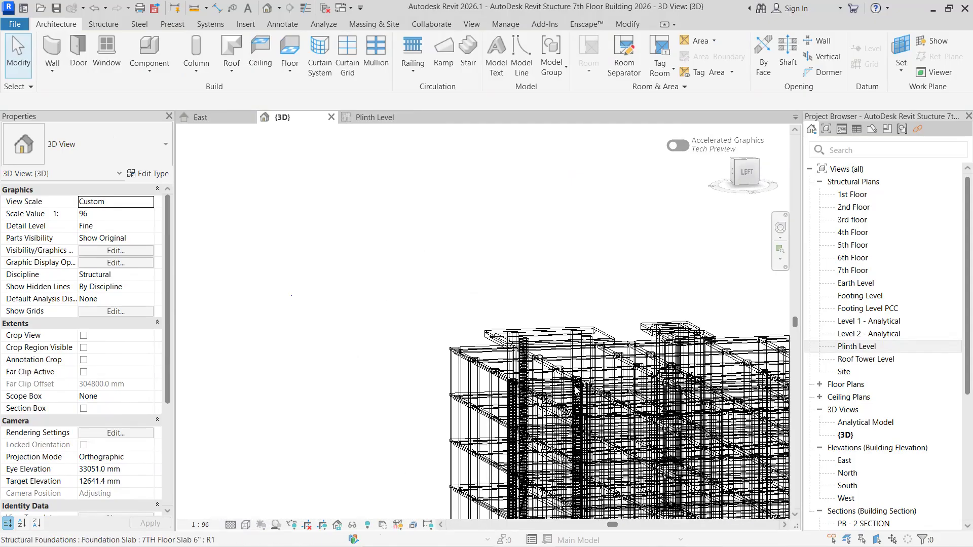
{"action": "scroll", "coordinate": [622, 376], "scroll_direction": "down", "scroll_amount": 4}
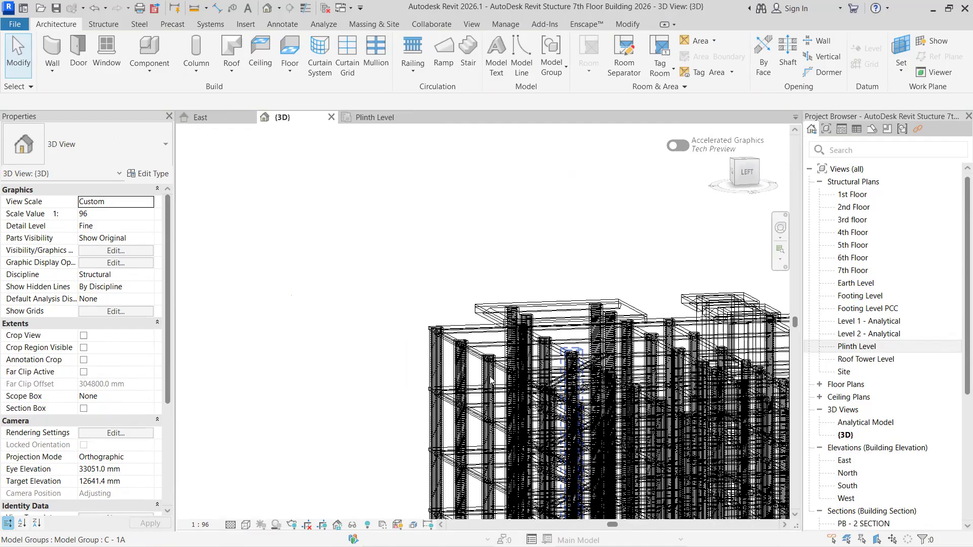
{"action": "scroll", "coordinate": [561, 374], "scroll_direction": "down", "scroll_amount": 3}
- Examine the stair columns and their reinforcement between 7th Floor and Roof Tower Level in the East elevation
{"action": "left_click", "coordinate": [201, 117]}
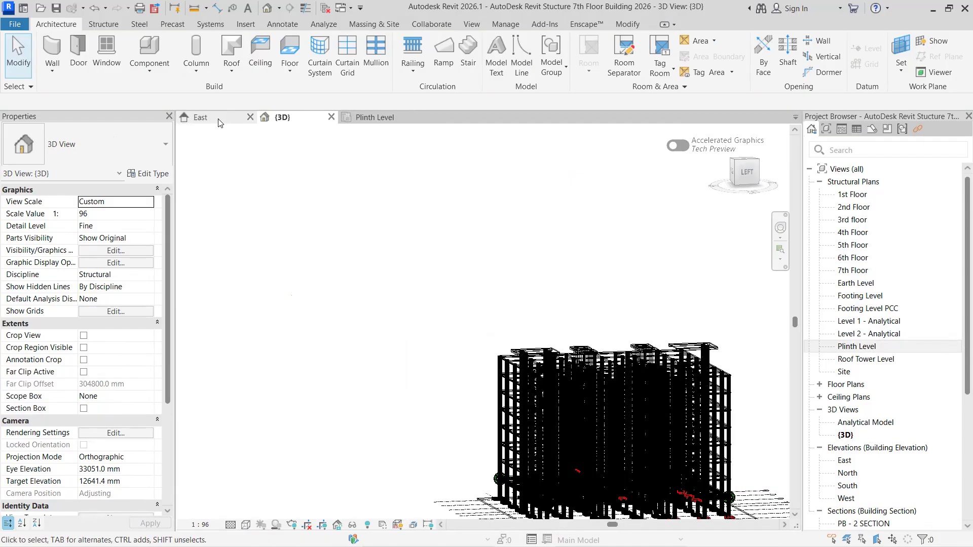
{"action": "scroll", "coordinate": [357, 226], "scroll_direction": "up", "scroll_amount": 2}
{"action": "middle_click_drag", "start_coordinate": [362, 214], "coordinate": [462, 223]}
{"action": "scroll", "coordinate": [527, 203], "scroll_direction": "up", "scroll_amount": 2}
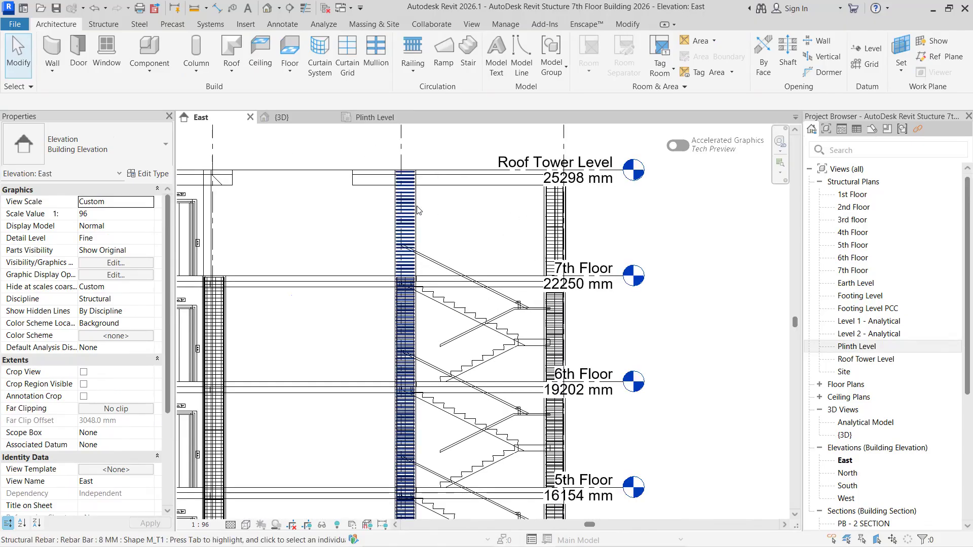
{"action": "scroll", "coordinate": [565, 225], "scroll_direction": "up", "scroll_amount": 1}
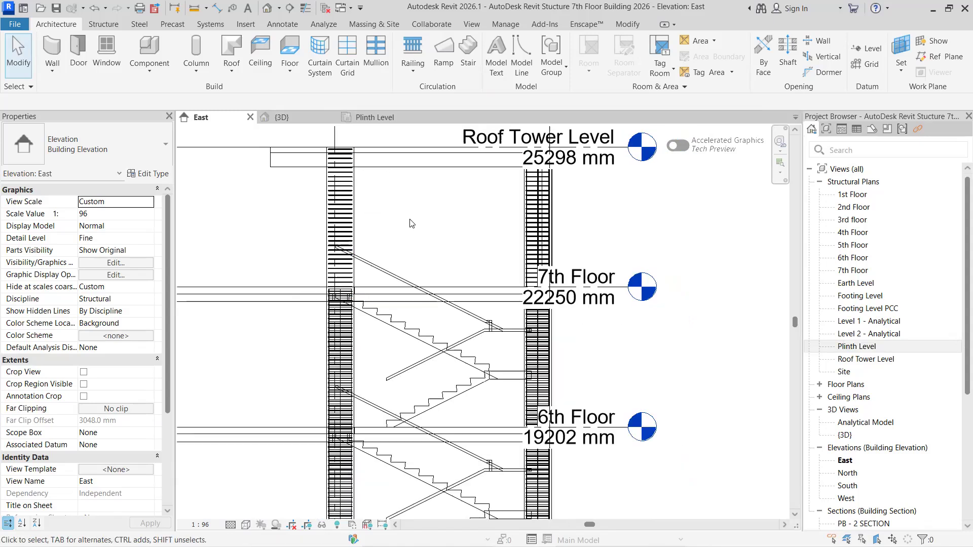
{"action": "scroll", "coordinate": [400, 187], "scroll_direction": "down", "scroll_amount": 2}
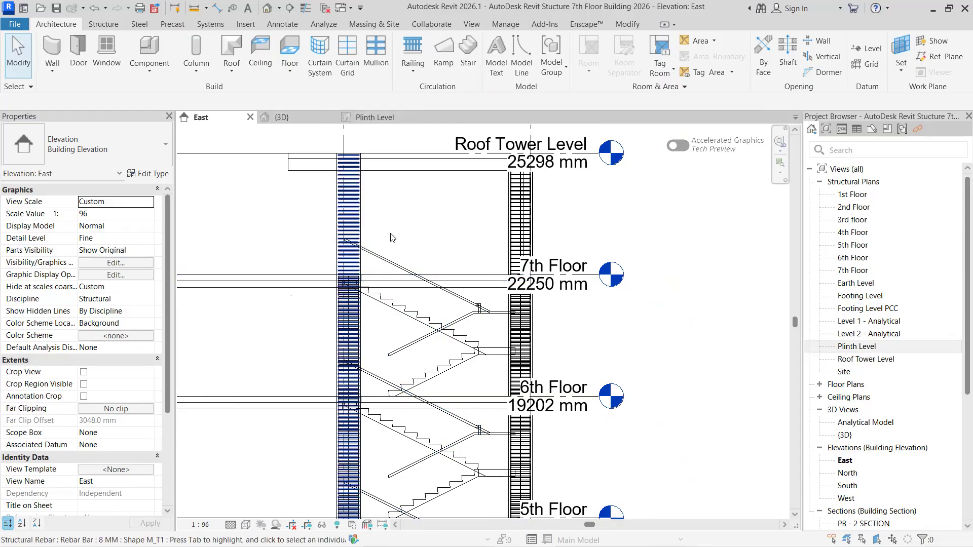
{"action": "scroll", "coordinate": [378, 248], "scroll_direction": "down", "scroll_amount": 2}
{"action": "scroll", "coordinate": [448, 198], "scroll_direction": "up", "scroll_amount": 1}
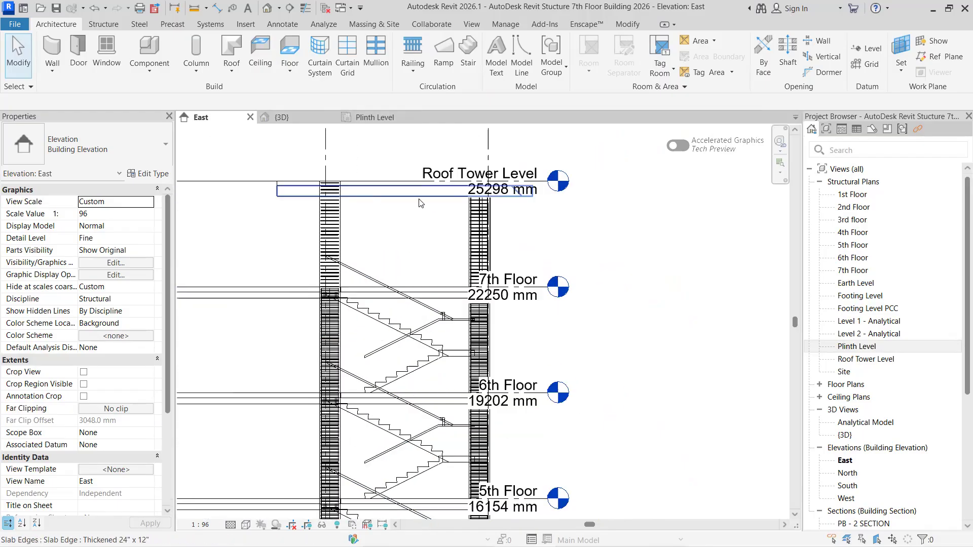
{"action": "scroll", "coordinate": [417, 232], "scroll_direction": "down", "scroll_amount": 1}
{"action": "middle_click_drag", "start_coordinate": [475, 243], "coordinate": [537, 274]}
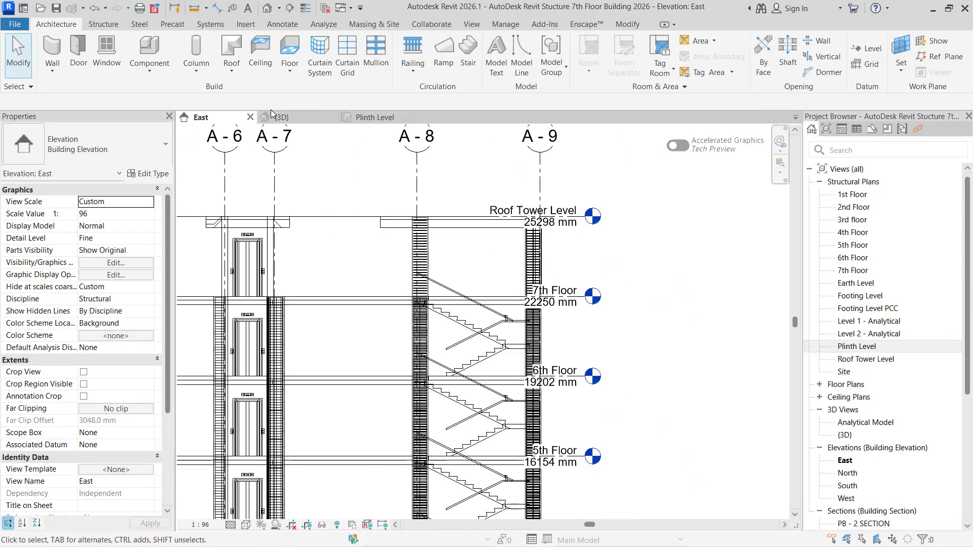
- Return to the 3D view and set its visual style to Hidden Line
{"action": "left_click", "coordinate": [297, 114]}
{"action": "scroll", "coordinate": [305, 486], "scroll_direction": "down", "scroll_amount": 2}
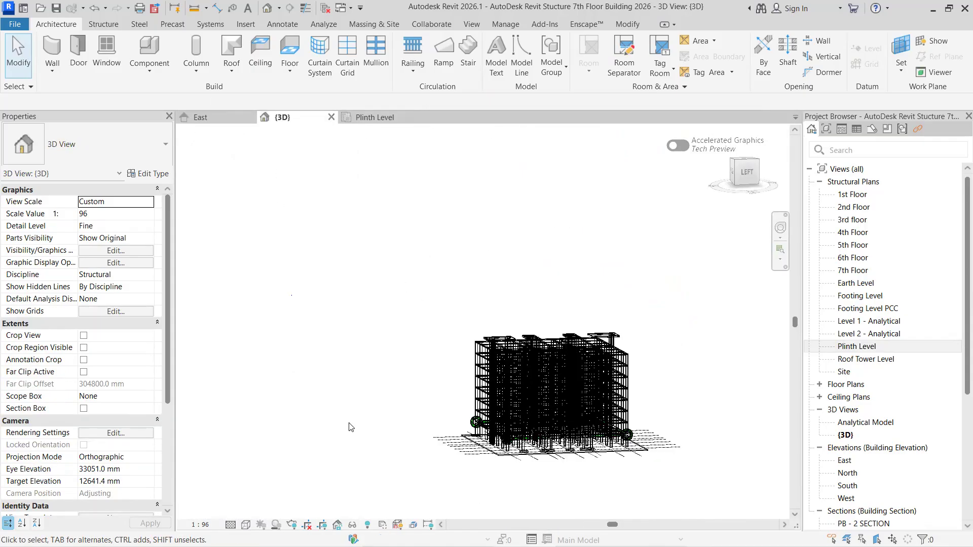
{"action": "left_click", "coordinate": [246, 525]}
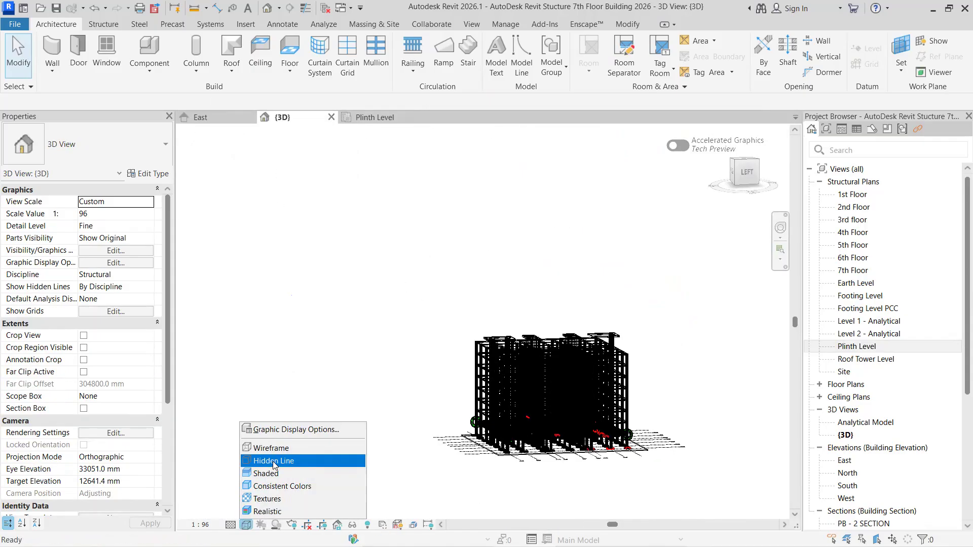
{"action": "left_click", "coordinate": [276, 463]}
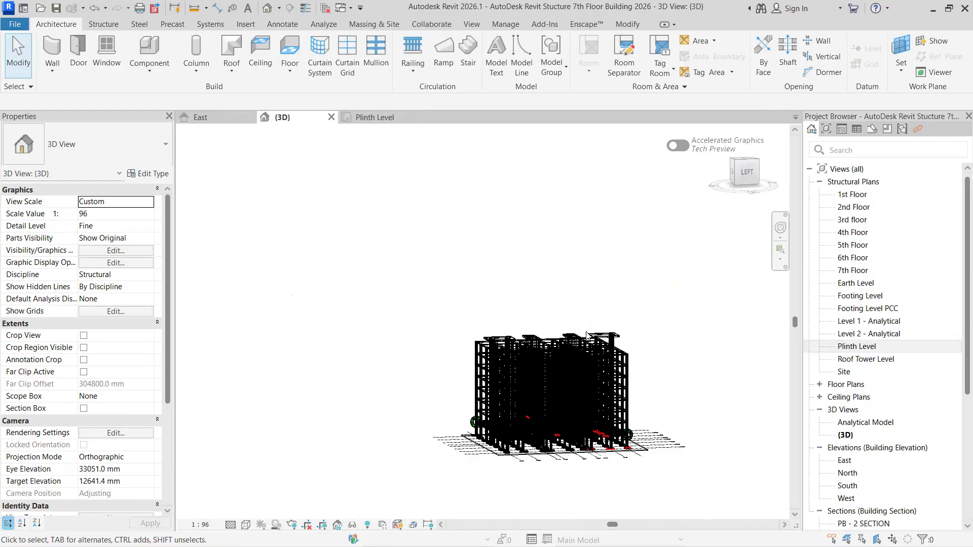
- Inspect the column supports under the stair roofs on top of the building in the 3D model
{"action": "scroll", "coordinate": [558, 340], "scroll_direction": "up", "scroll_amount": 1}
{"action": "scroll", "coordinate": [549, 344], "scroll_direction": "up", "scroll_amount": 5}
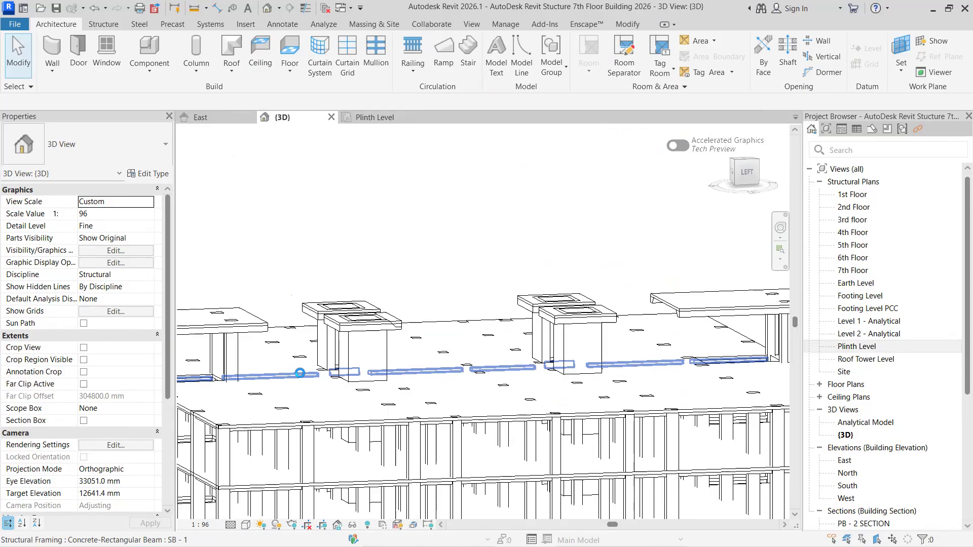
{"action": "scroll", "coordinate": [220, 376], "scroll_direction": "up", "scroll_amount": 4}
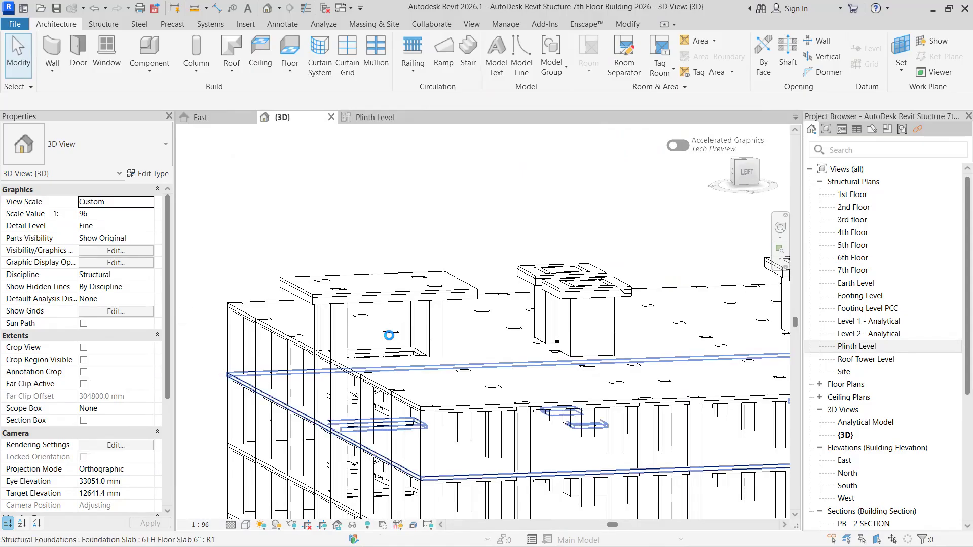
{"action": "scroll", "coordinate": [486, 365], "scroll_direction": "down", "scroll_amount": 2}
{"action": "middle_click_drag", "start_coordinate": [475, 365], "coordinate": [305, 375]}
{"action": "scroll", "coordinate": [709, 359], "scroll_direction": "up", "scroll_amount": 3}
{"action": "middle_click_drag", "start_coordinate": [709, 359], "coordinate": [464, 366]}
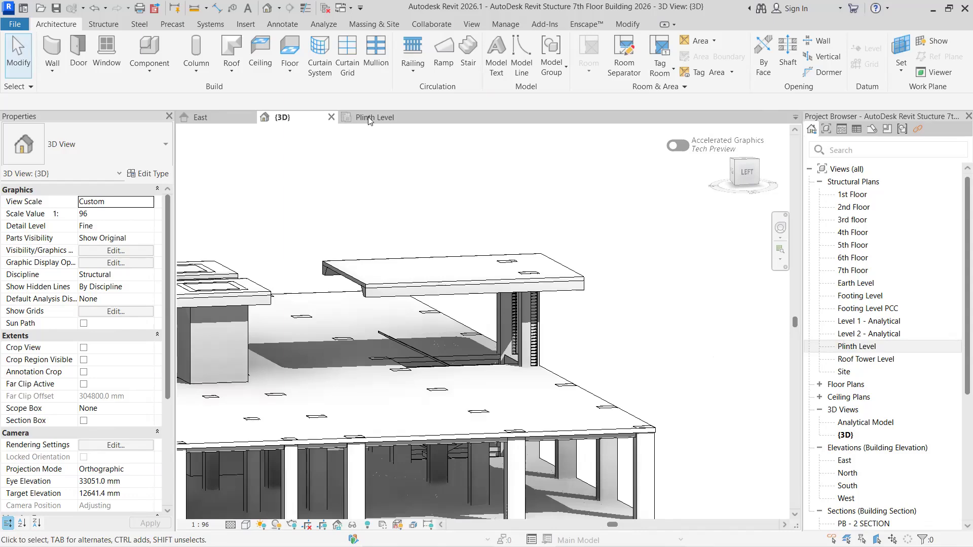
- Check the top level constraints of the C - 1A columns at locations A - 1-4 and A - 1-5 in the Plinth Level plan
{"action": "left_click", "coordinate": [369, 118]}
{"action": "scroll", "coordinate": [543, 375], "scroll_direction": "down", "scroll_amount": 8}
{"action": "middle_click_drag", "start_coordinate": [608, 436], "coordinate": [602, 310]}
{"action": "middle_click_drag", "start_coordinate": [616, 455], "coordinate": [600, 233]}
{"action": "scroll", "coordinate": [491, 360], "scroll_direction": "up", "scroll_amount": 6}
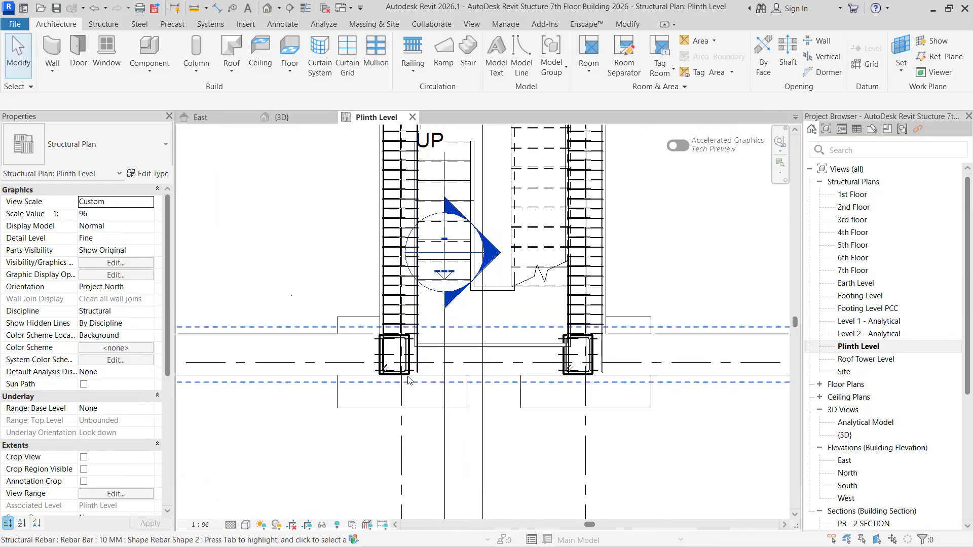
{"action": "scroll", "coordinate": [411, 378], "scroll_direction": "up", "scroll_amount": 4}
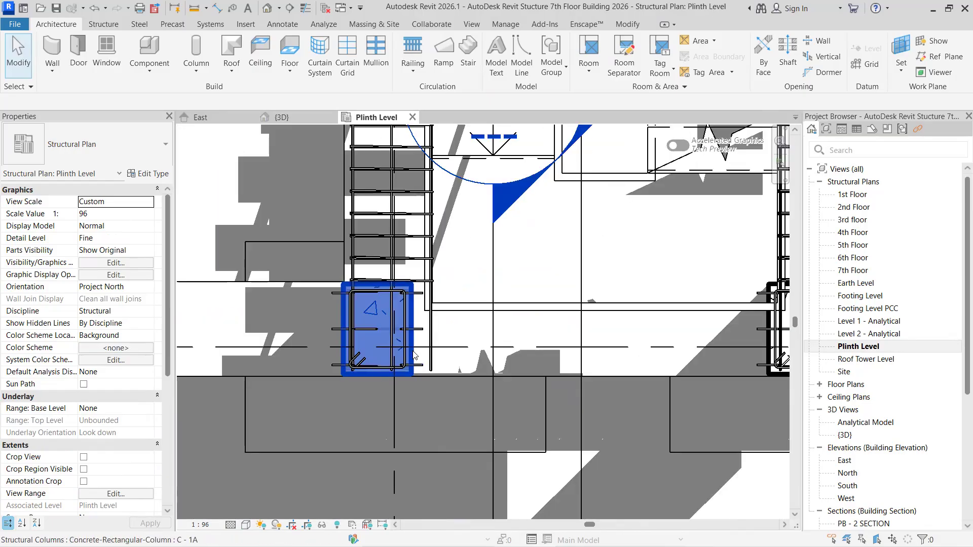
{"action": "left_click", "coordinate": [415, 356]}
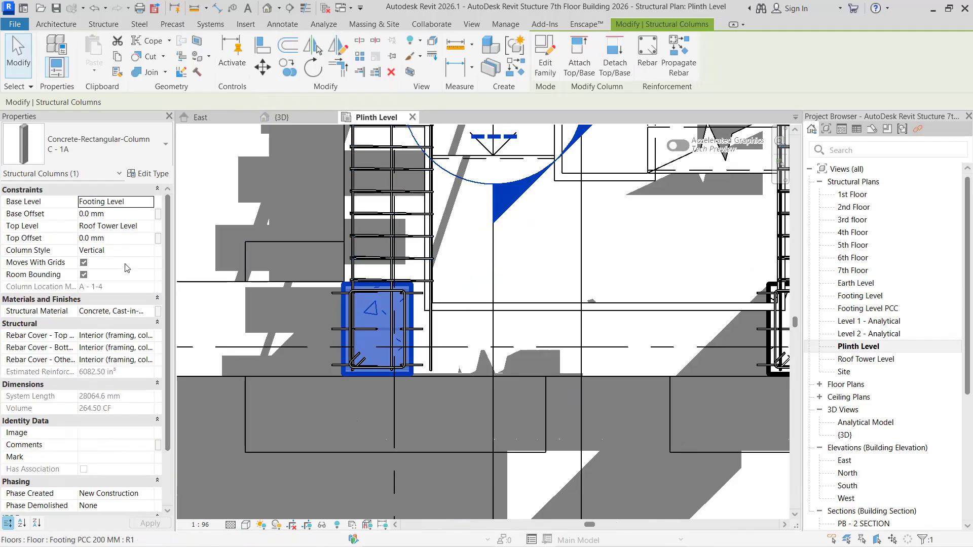
{"action": "scroll", "coordinate": [457, 373], "scroll_direction": "down", "scroll_amount": 2}
{"action": "middle_click_drag", "start_coordinate": [510, 389], "coordinate": [325, 391]}
{"action": "scroll", "coordinate": [482, 386], "scroll_direction": "up", "scroll_amount": 3}
{"action": "scroll", "coordinate": [490, 374], "scroll_direction": "up", "scroll_amount": 1}
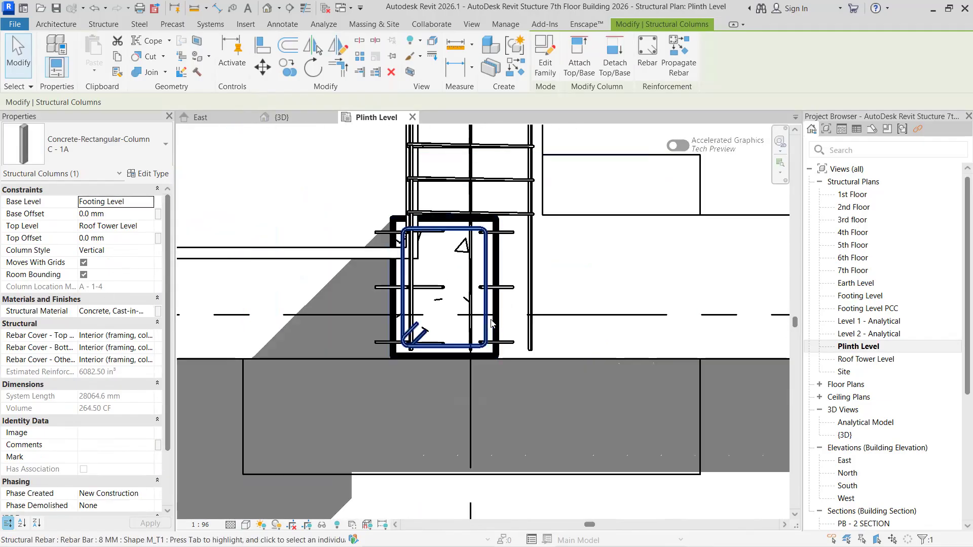
{"action": "left_click", "coordinate": [498, 318]}
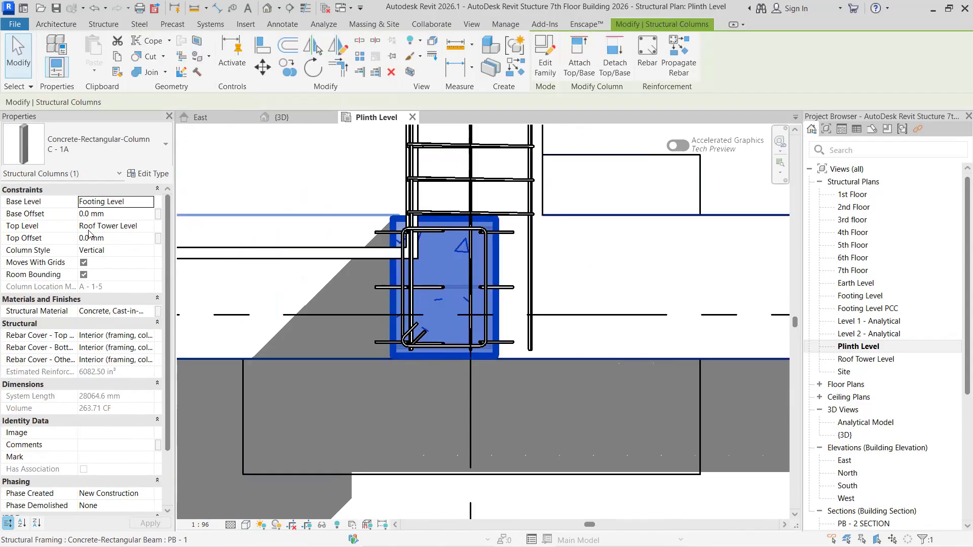
- Ungroup the C - 1A model group of the stair column at location A - 2-5
{"action": "scroll", "coordinate": [278, 309], "scroll_direction": "down", "scroll_amount": 2}
{"action": "middle_click_drag", "start_coordinate": [315, 346], "coordinate": [430, 534]}
{"action": "middle_click_drag", "start_coordinate": [418, 342], "coordinate": [409, 475]}
{"action": "mouse_move", "coordinate": [445, 224]}
{"action": "middle_mouse_down"}
{"action": "mouse_move", "coordinate": [463, 367]}
{"action": "mouse_move", "coordinate": [445, 482]}
{"action": "middle_mouse_up"}
{"action": "scroll", "coordinate": [522, 236], "scroll_direction": "up", "scroll_amount": 1}
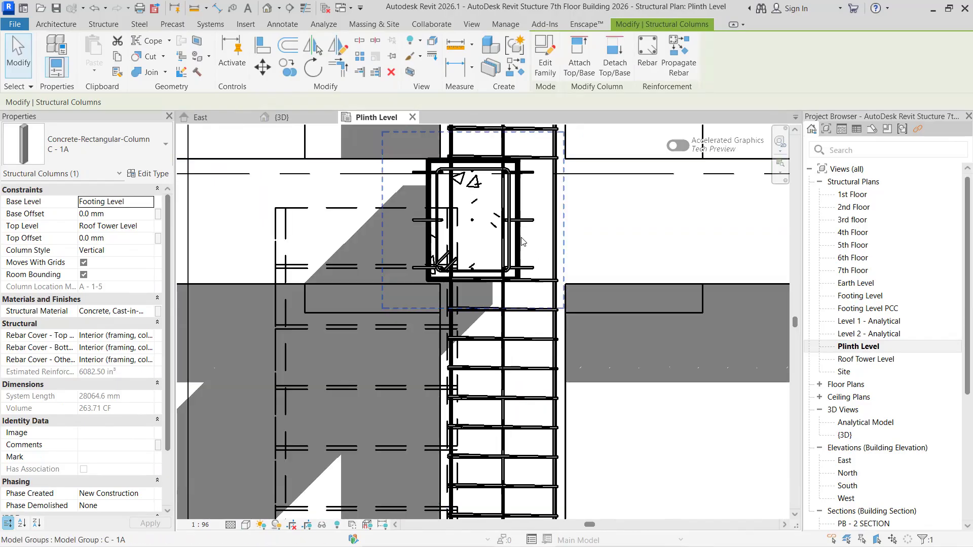
{"action": "left_click", "coordinate": [520, 244]}
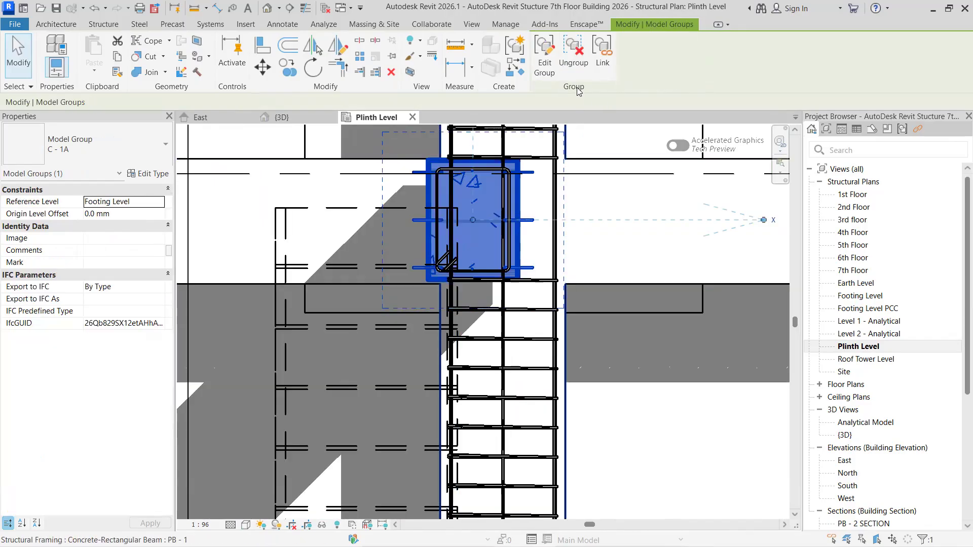
{"action": "left_click", "coordinate": [573, 61]}
{"action": "key", "text": "Escape"}
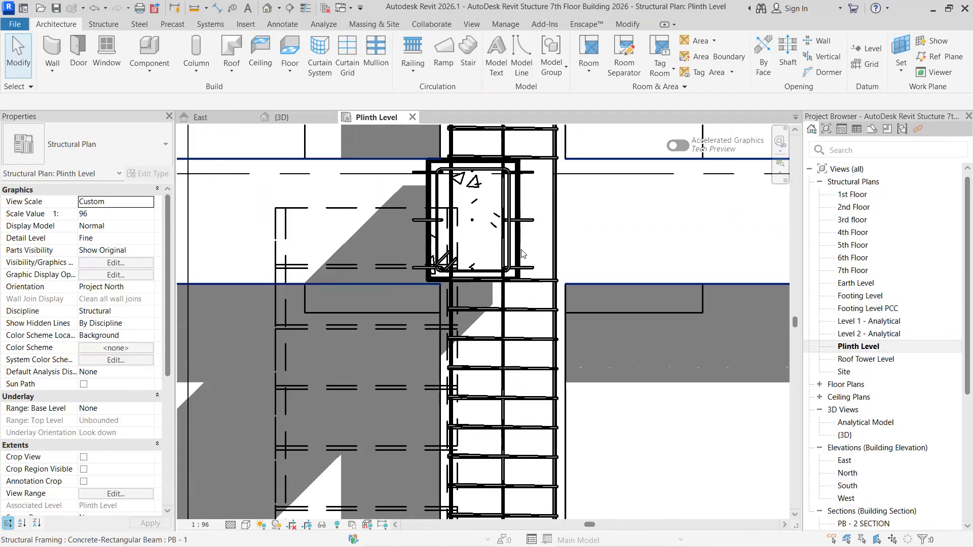
- Set the top level of the C - 1A column at location A - 2-5 to Roof Tower Level and apply it
{"action": "left_click", "coordinate": [524, 253]}
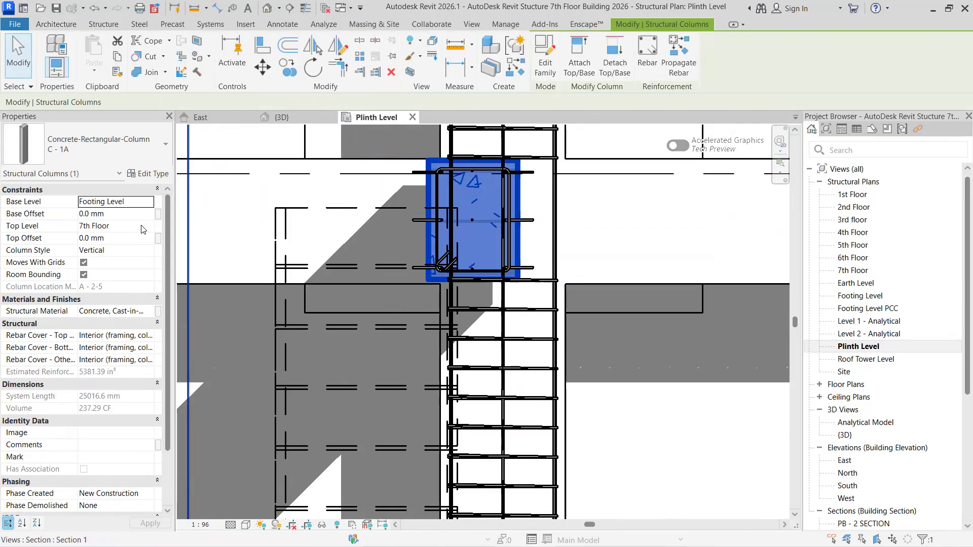
{"action": "left_click", "coordinate": [150, 228]}
{"action": "left_click", "coordinate": [103, 290]}
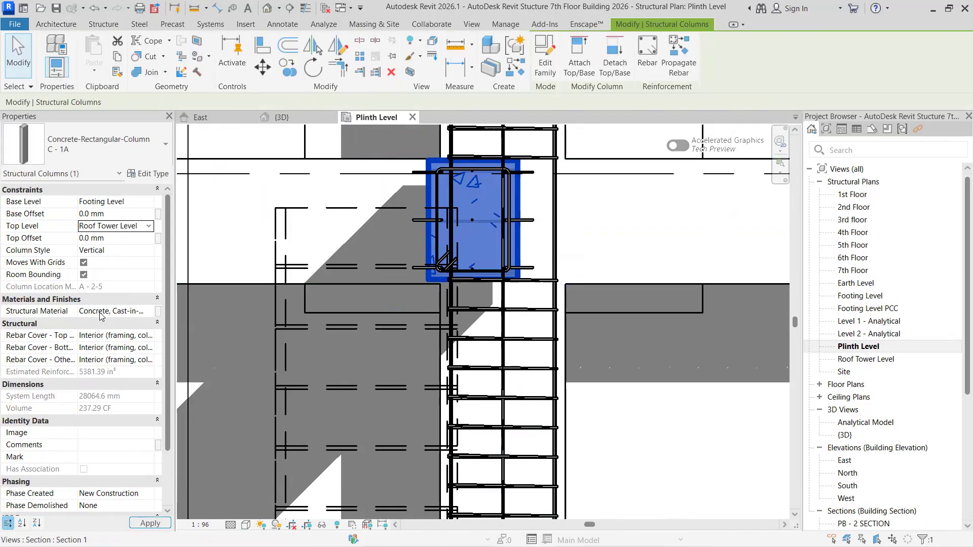
{"action": "left_click", "coordinate": [150, 524]}
- Ungroup the C - 1A model group of the neighbouring stair column at location A - 2-4
{"action": "scroll", "coordinate": [415, 279], "scroll_direction": "down", "scroll_amount": 3}
{"action": "middle_click_drag", "start_coordinate": [415, 279], "coordinate": [676, 333]}
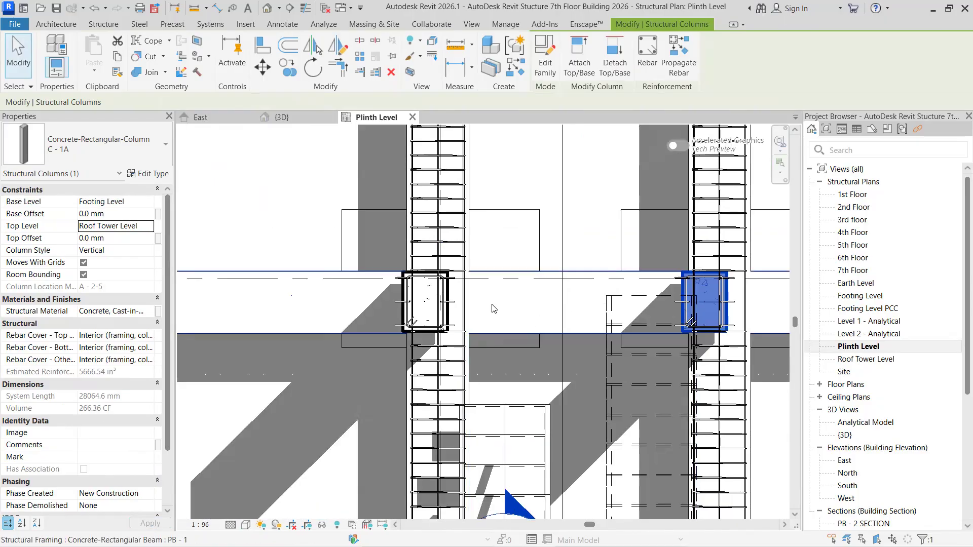
{"action": "scroll", "coordinate": [492, 309], "scroll_direction": "up", "scroll_amount": 2}
{"action": "key", "text": "Escape"}
{"action": "left_click", "coordinate": [426, 316]}
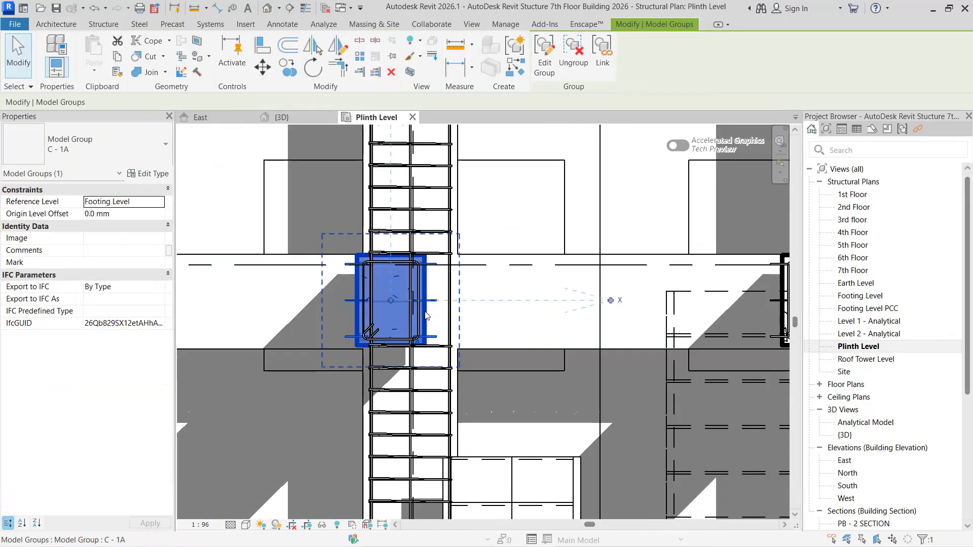
{"action": "key", "text": "Escape"}
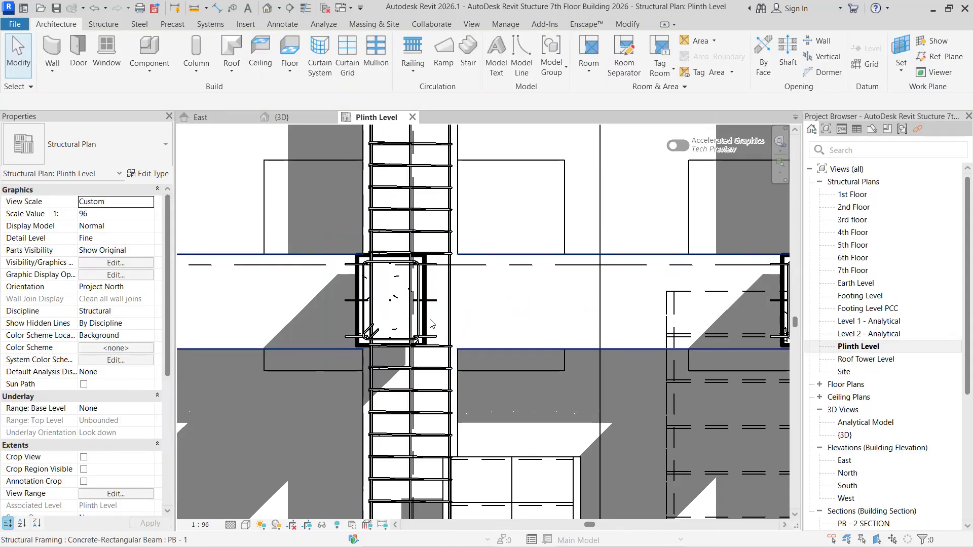
- Set the top level of the C - 1A column at location A - 2-4 to Roof Tower Level, apply it and clear the selection
{"action": "left_click", "coordinate": [430, 319]}
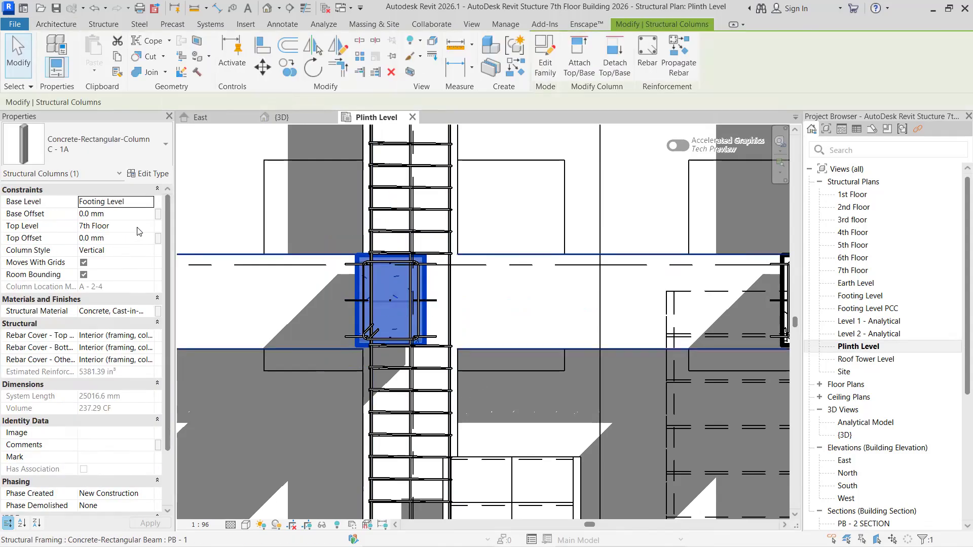
{"action": "left_click", "coordinate": [152, 227]}
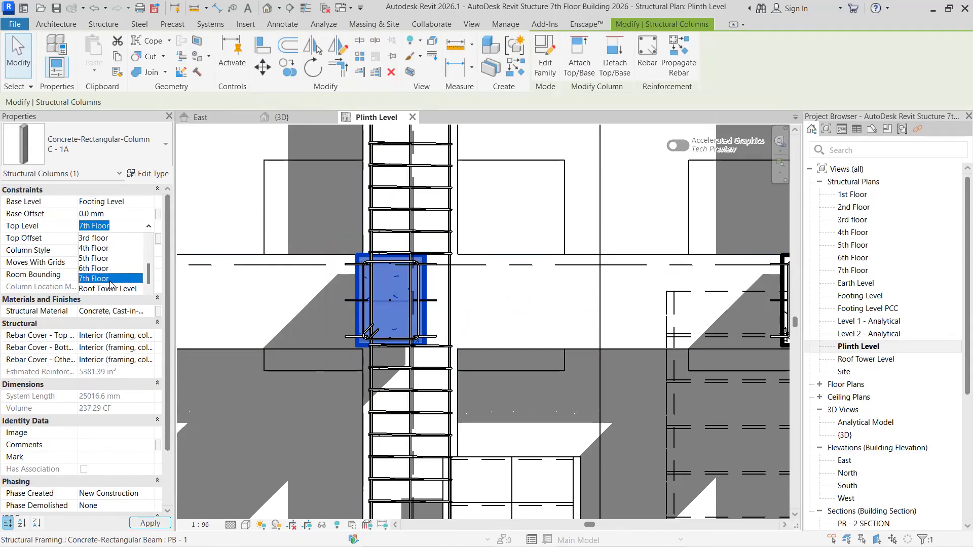
{"action": "left_click", "coordinate": [111, 282]}
{"action": "left_click", "coordinate": [150, 229]}
{"action": "scroll", "coordinate": [115, 291], "scroll_direction": "down", "scroll_amount": 2}
{"action": "scroll", "coordinate": [109, 290], "scroll_direction": "down", "scroll_amount": 1}
{"action": "left_click", "coordinate": [109, 290]}
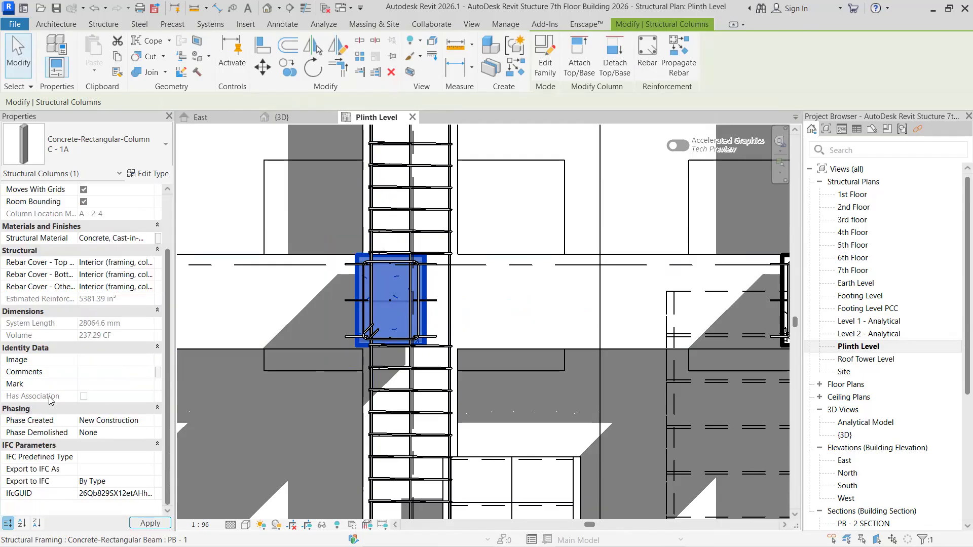
{"action": "left_click", "coordinate": [150, 524]}
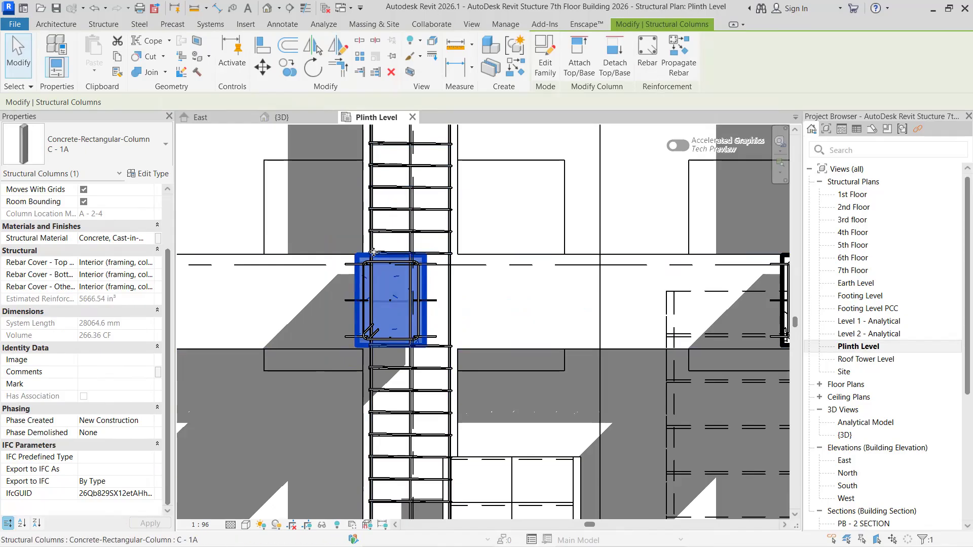
{"action": "key", "text": "Escape"}
- Return to the 3D view and display the model in Wireframe to view the column reinforcement
{"action": "left_click", "coordinate": [287, 121]}
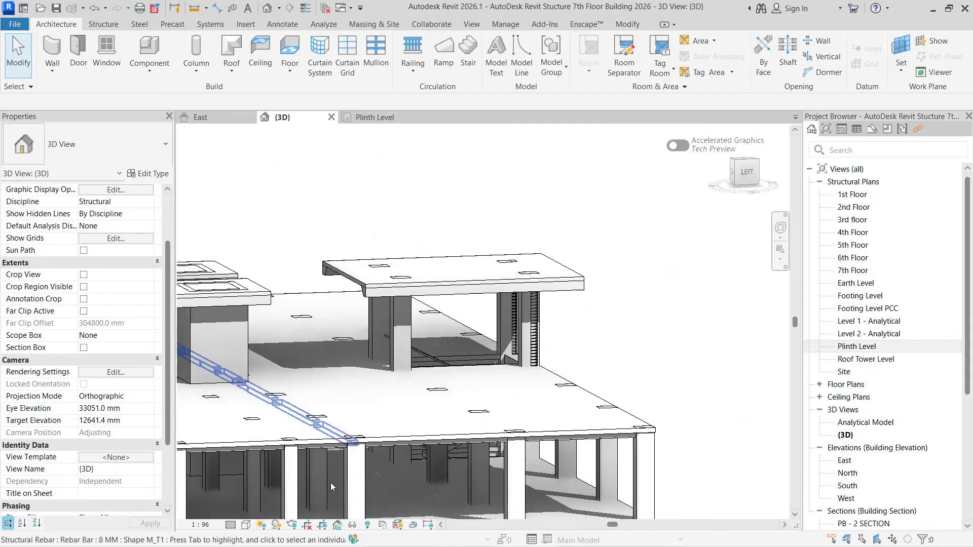
{"action": "left_click", "coordinate": [246, 525]}
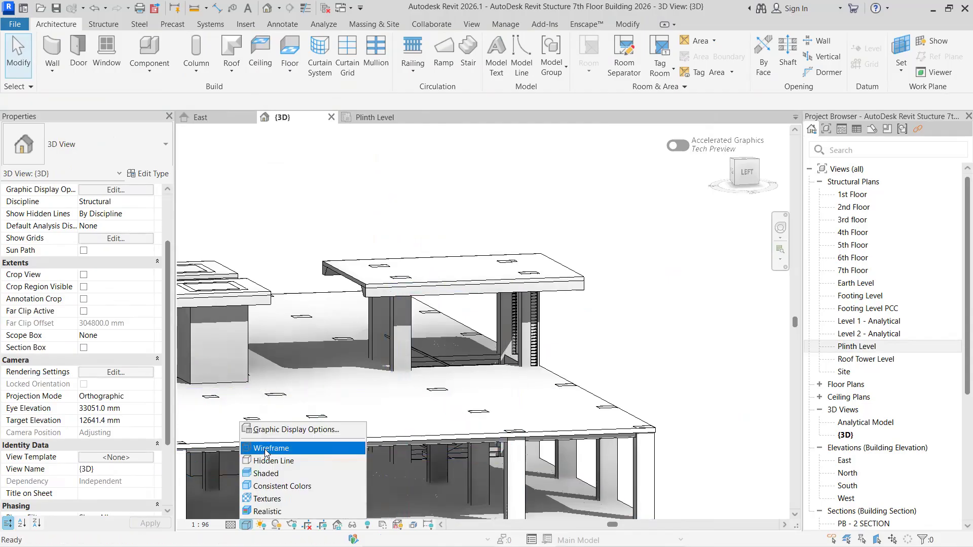
{"action": "left_click", "coordinate": [266, 449]}
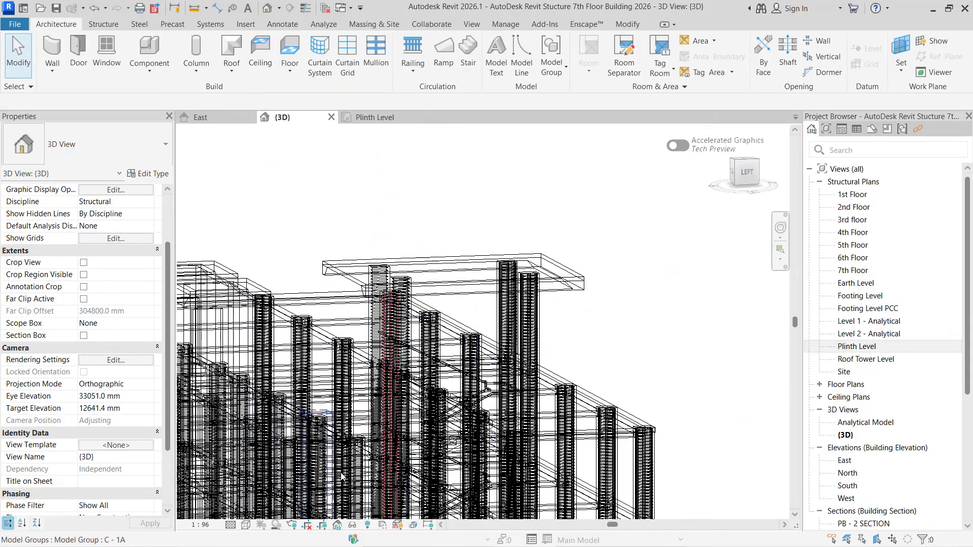
- Set the 3D view's detail level to Coarse and its visual style to Hidden Line
{"action": "left_click", "coordinate": [245, 525]}
{"action": "left_click", "coordinate": [230, 525]}
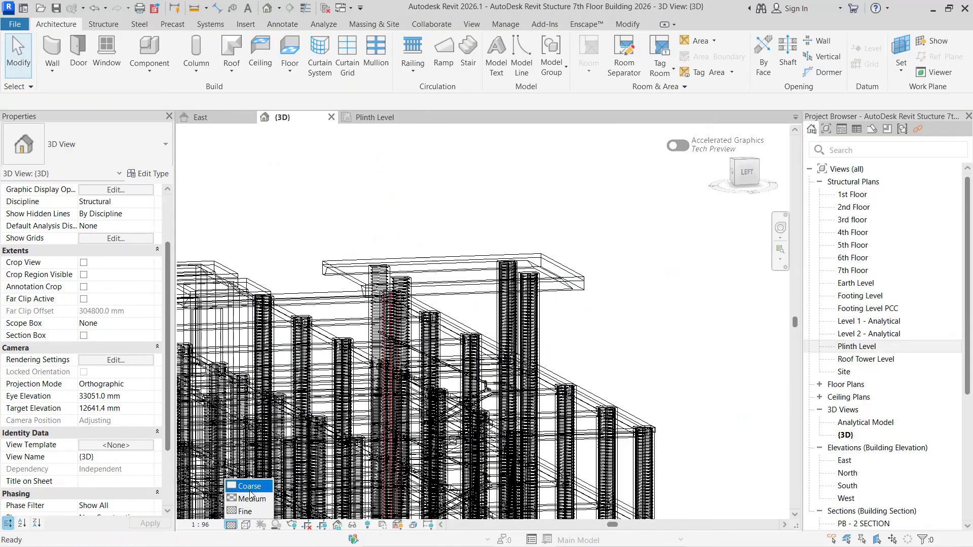
{"action": "left_click", "coordinate": [257, 488]}
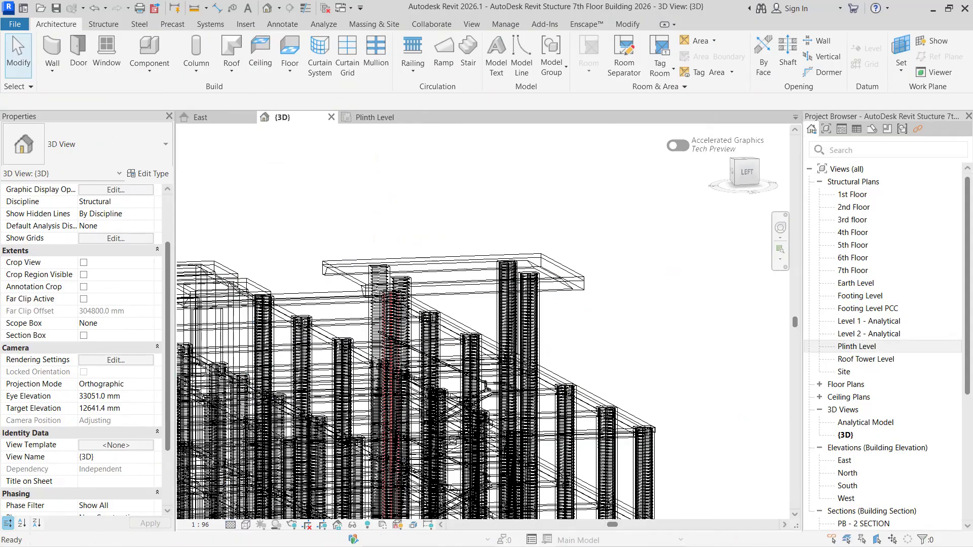
{"action": "left_click", "coordinate": [246, 525]}
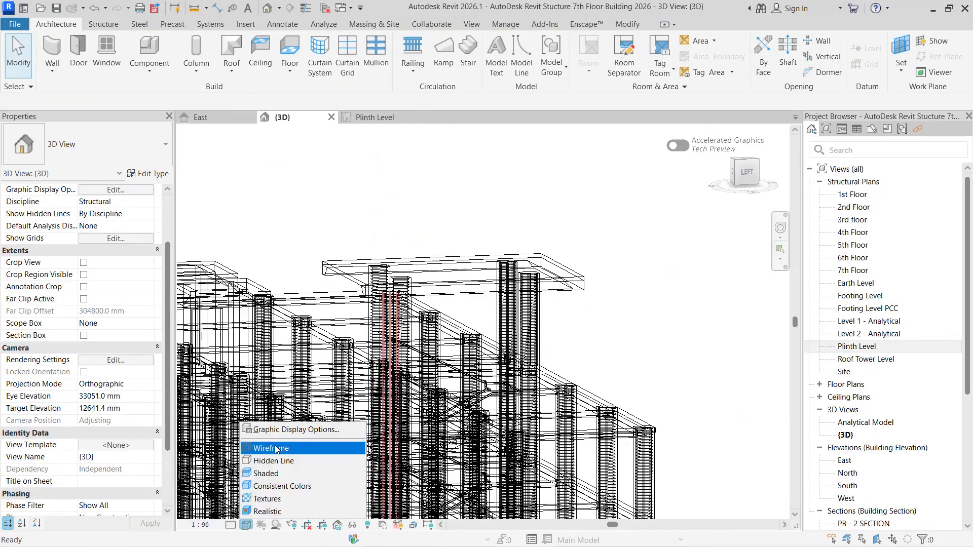
{"action": "key", "text": "Return"}
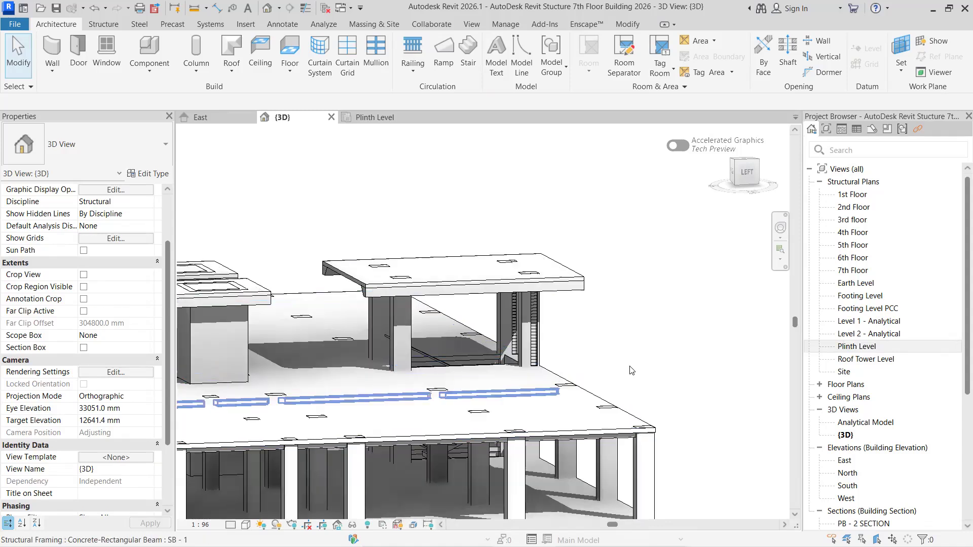
- Inspect the columns under the stair roofs and the hidden roof elements in the 3D model, leaving Reveal Hidden Elements mode at the end
{"action": "scroll", "coordinate": [665, 373], "scroll_direction": "down", "scroll_amount": 4}
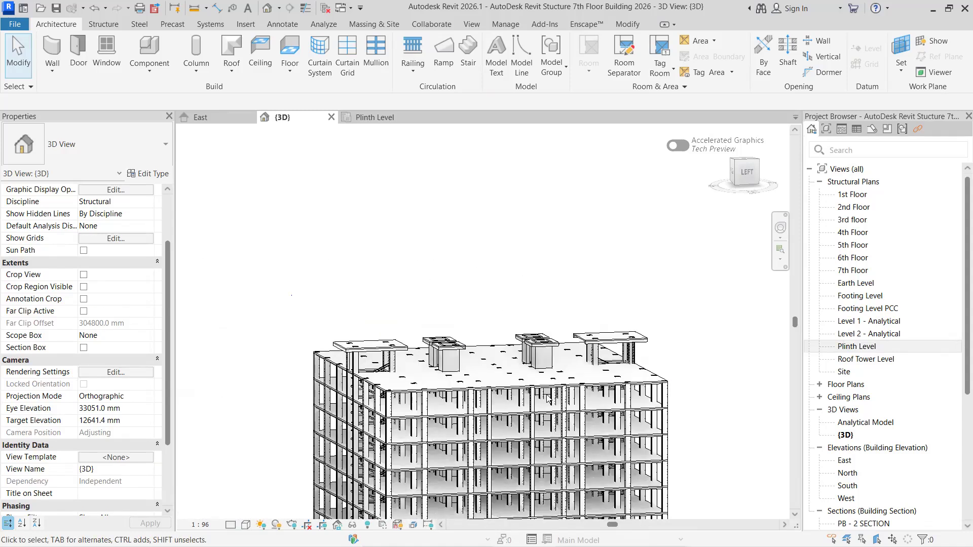
{"action": "scroll", "coordinate": [547, 399], "scroll_direction": "down", "scroll_amount": 2}
{"action": "scroll", "coordinate": [509, 372], "scroll_direction": "up", "scroll_amount": 4}
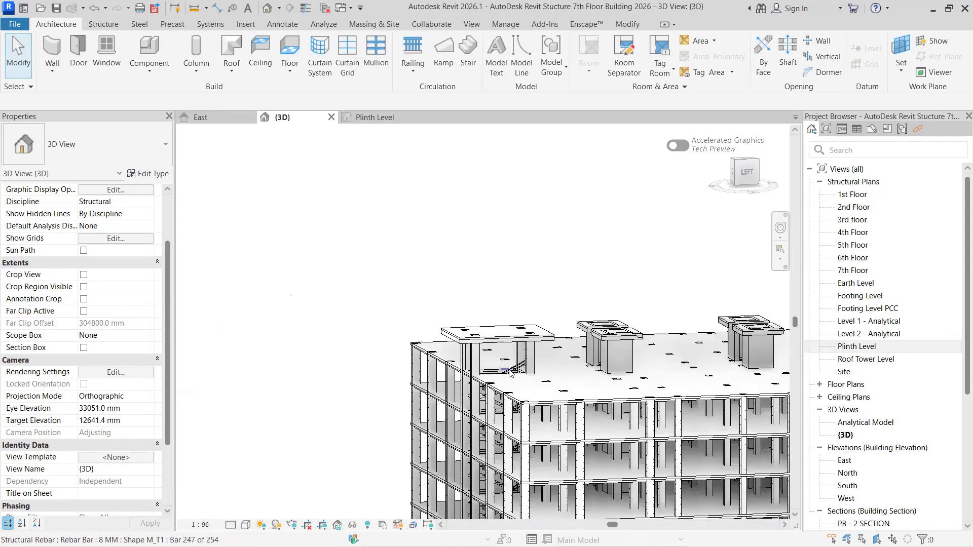
{"action": "scroll", "coordinate": [509, 373], "scroll_direction": "up", "scroll_amount": 2}
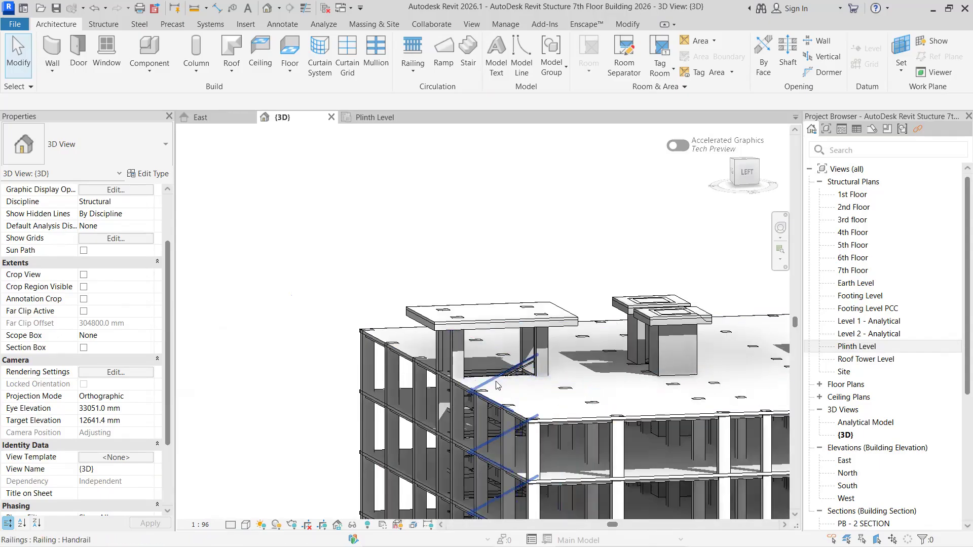
{"action": "scroll", "coordinate": [497, 385], "scroll_direction": "up", "scroll_amount": 2}
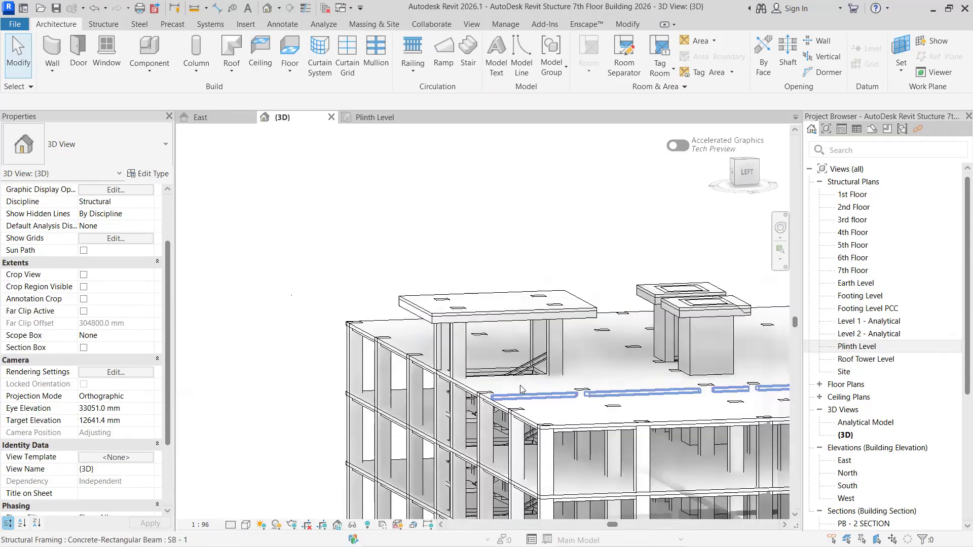
{"action": "middle_click_drag", "start_coordinate": [621, 400], "coordinate": [463, 373]}
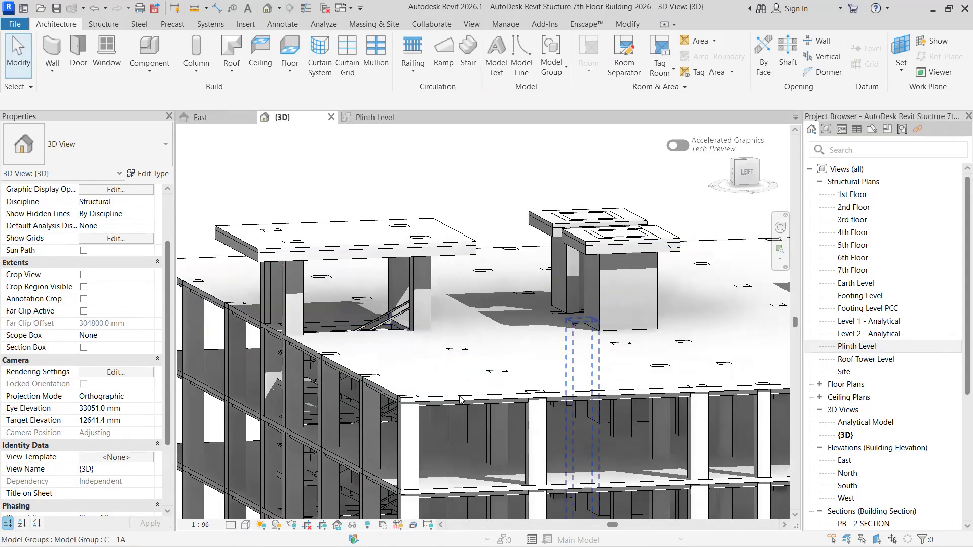
{"action": "scroll", "coordinate": [378, 379], "scroll_direction": "down", "scroll_amount": 2}
{"action": "scroll", "coordinate": [552, 324], "scroll_direction": "up", "scroll_amount": 1}
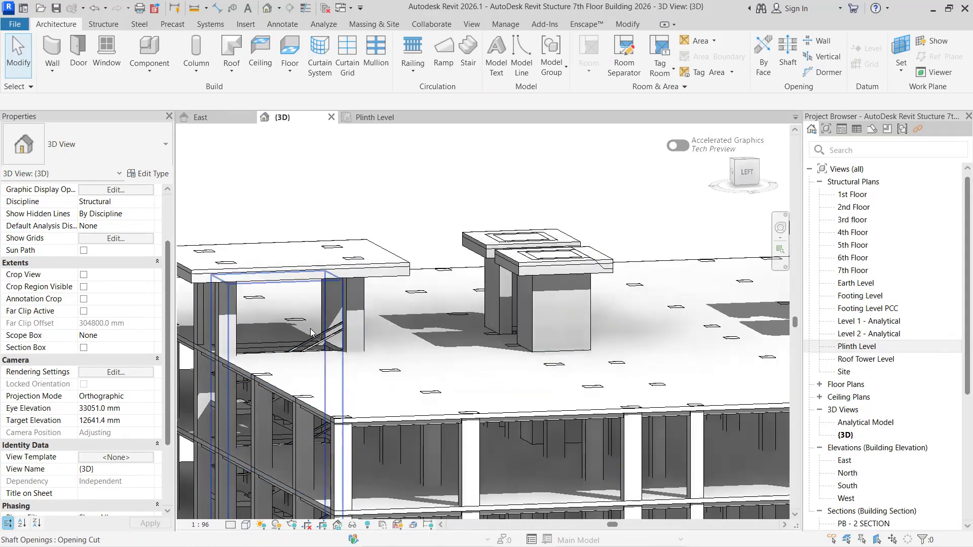
{"action": "scroll", "coordinate": [656, 385], "scroll_direction": "down", "scroll_amount": 1}
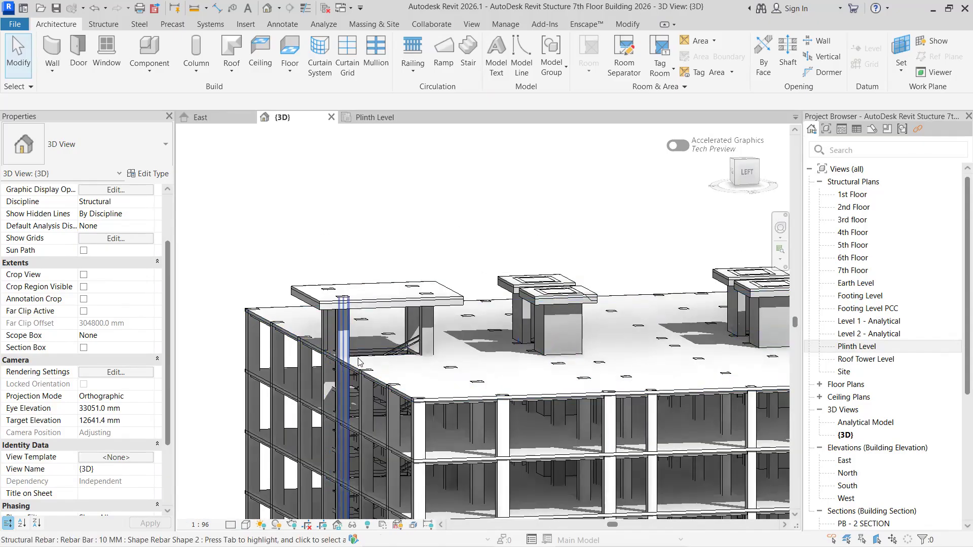
{"action": "scroll", "coordinate": [350, 357], "scroll_direction": "up", "scroll_amount": 1}
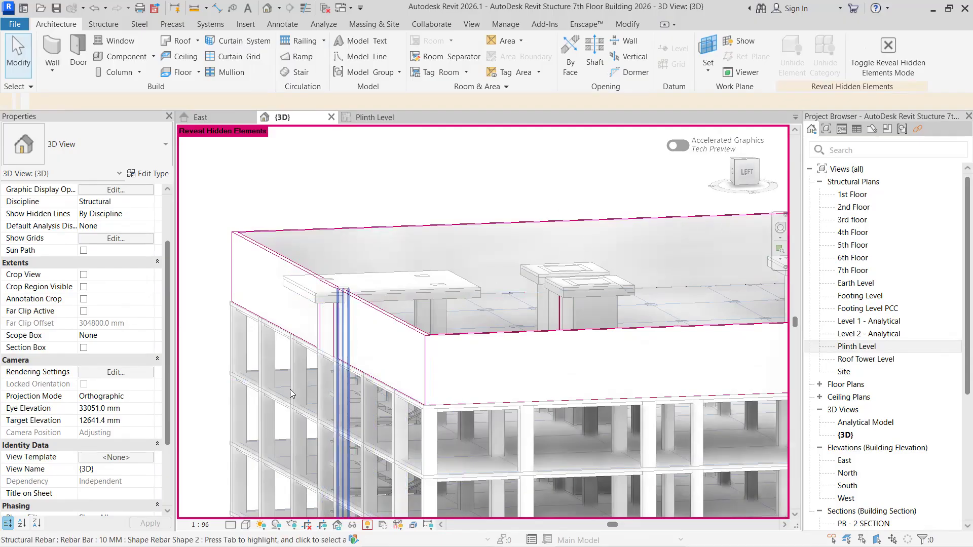
{"action": "left_click", "coordinate": [367, 525]}
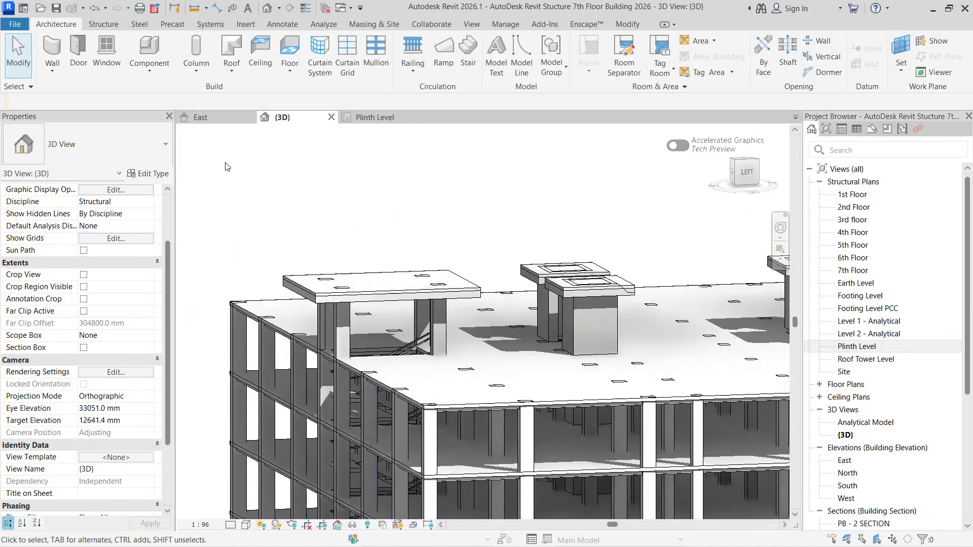
- Check the roof tower levels in the East elevation and open the 7th Floor structural plan at the stairwell between grids 4 and 5
{"action": "left_click", "coordinate": [229, 119]}
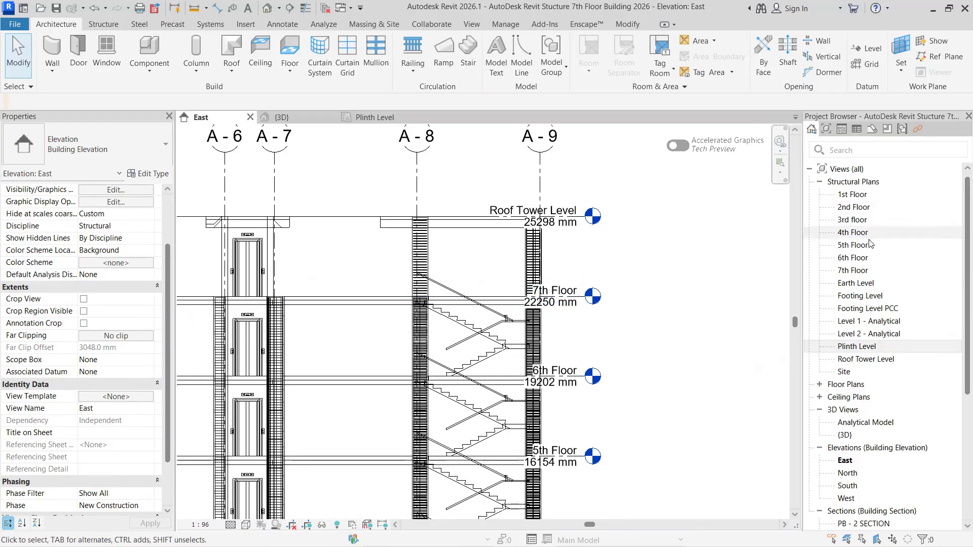
{"action": "left_click", "coordinate": [856, 272]}
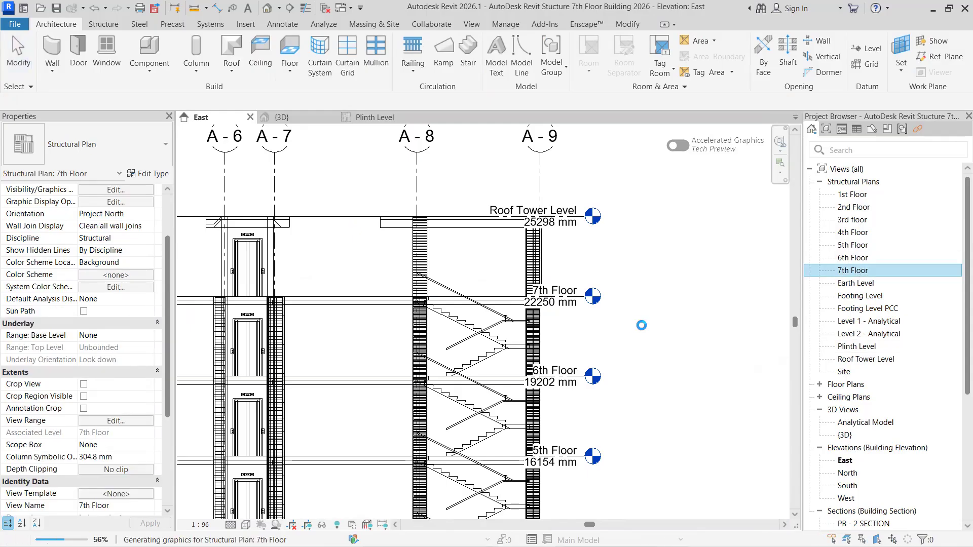
{"action": "scroll", "coordinate": [457, 386], "scroll_direction": "down", "scroll_amount": 5}
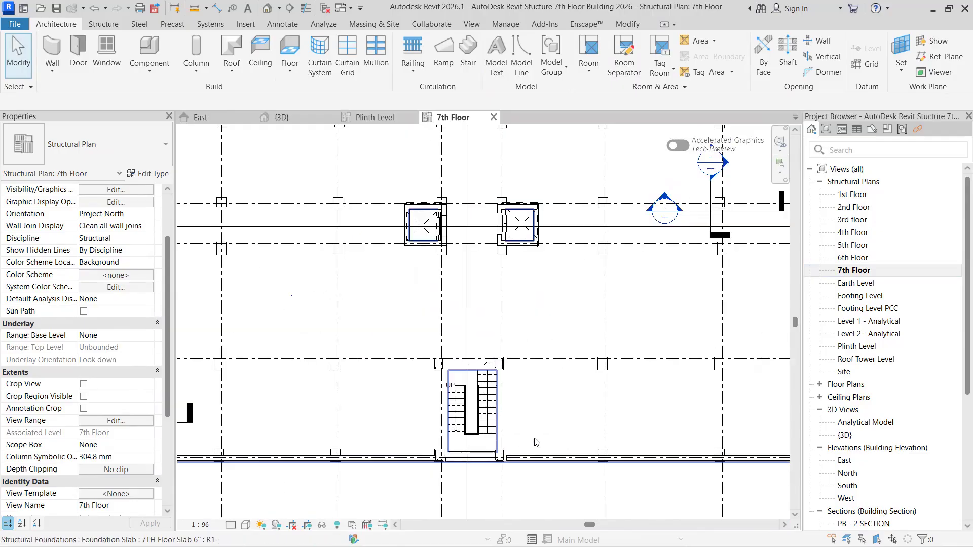
{"action": "scroll", "coordinate": [524, 393], "scroll_direction": "up", "scroll_amount": 3}
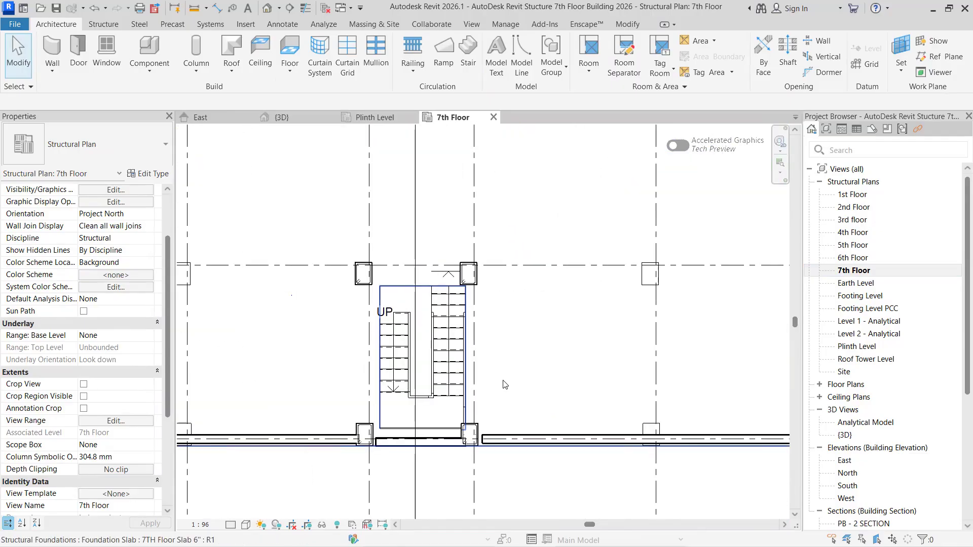
{"action": "scroll", "coordinate": [500, 382], "scroll_direction": "up", "scroll_amount": 2}
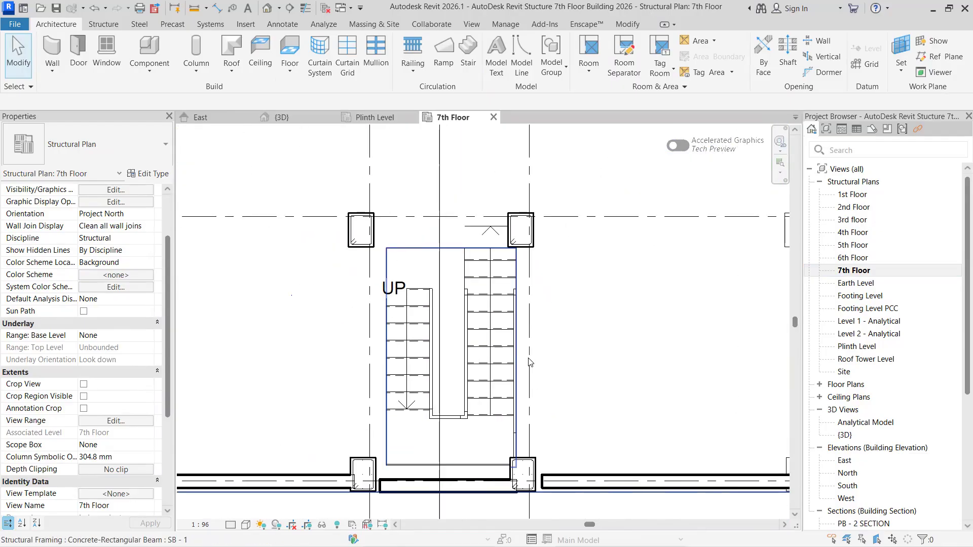
- Examine the properties of the SB - 1 beam beside the stairwell on grid 5 and clear the selection
{"action": "left_click", "coordinate": [536, 276]}
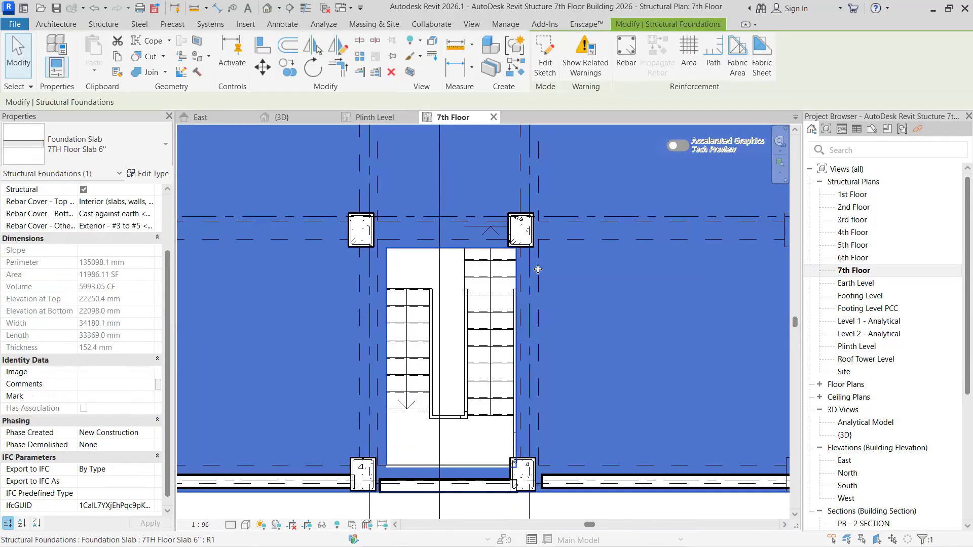
{"action": "key", "text": "Escape"}
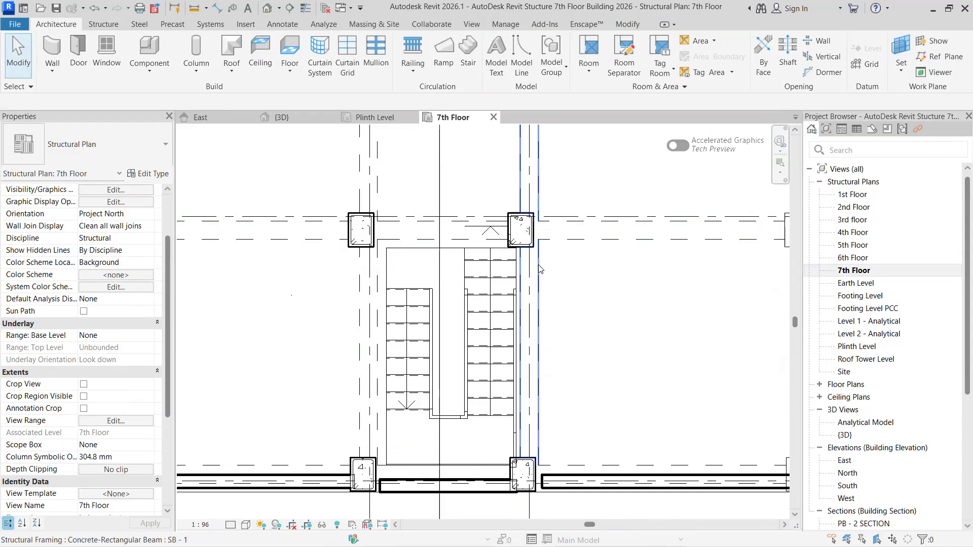
{"action": "left_click", "coordinate": [539, 266]}
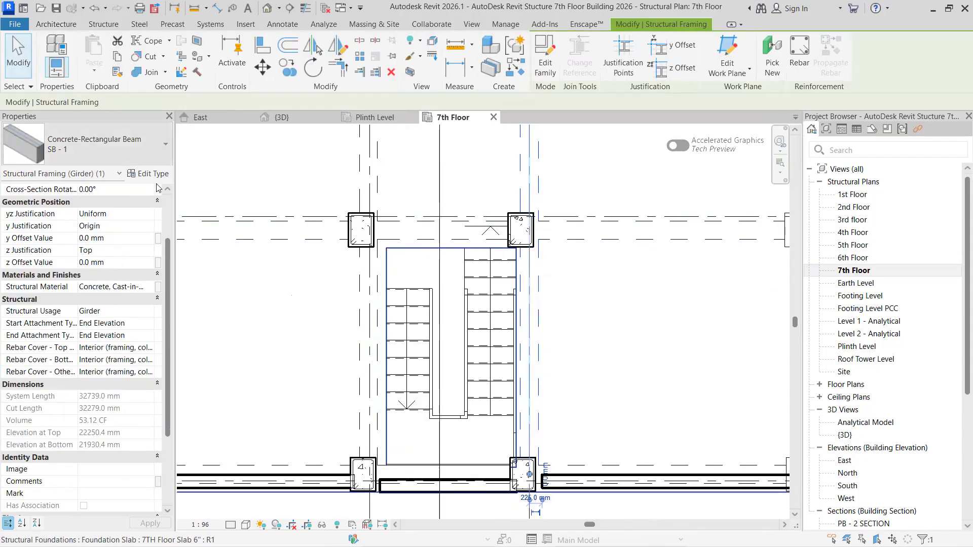
{"action": "key", "text": "Escape"}
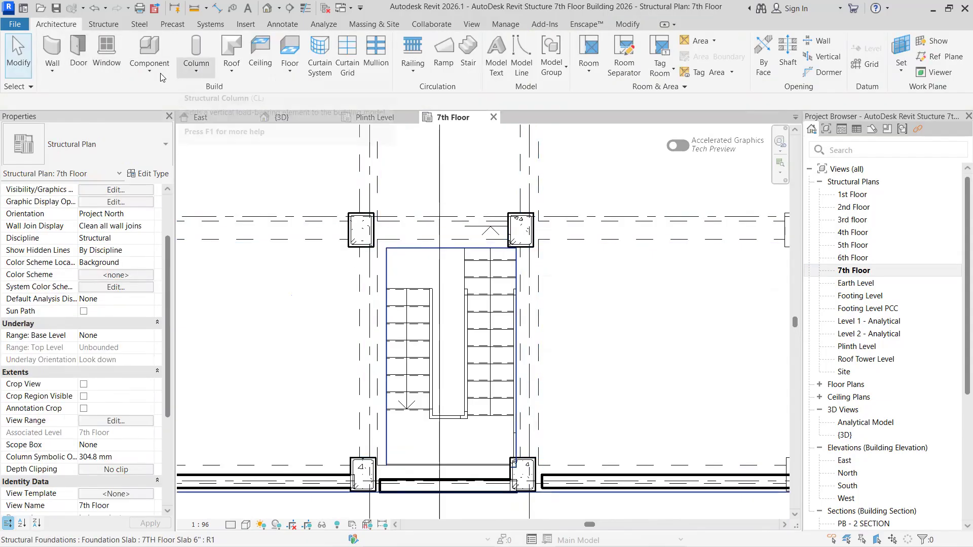
- Start a structural wall using the Generic - 8" Masonry basic wall type
{"action": "left_click", "coordinate": [104, 24]}
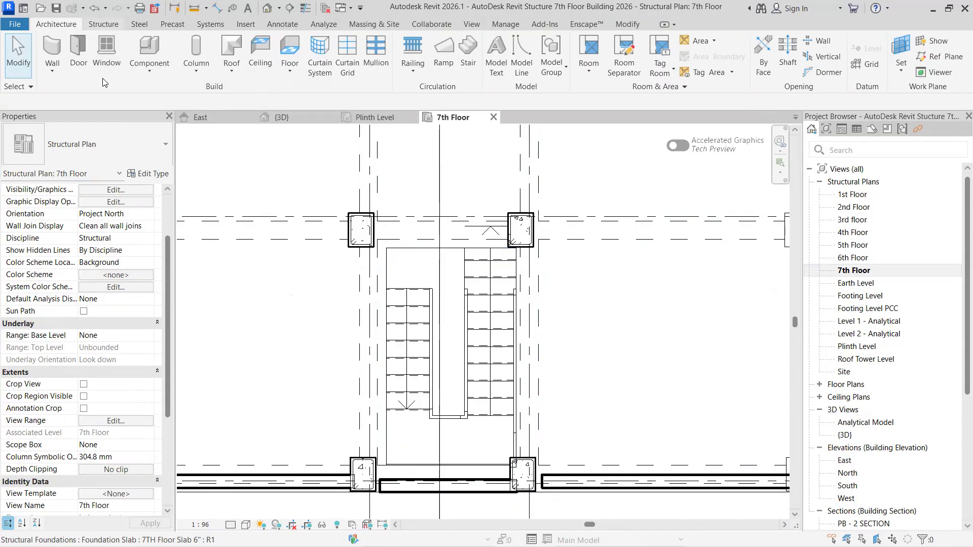
{"action": "left_click", "coordinate": [77, 60]}
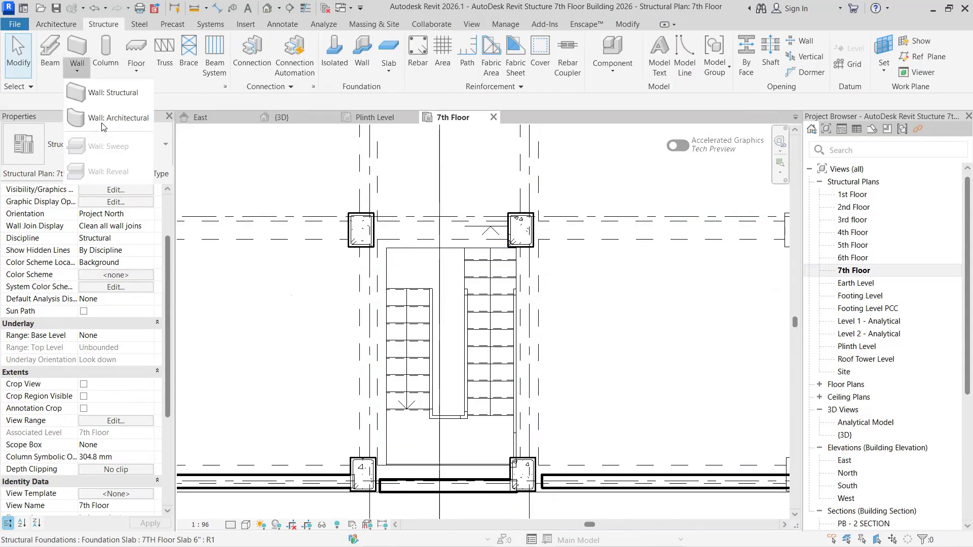
{"action": "left_click", "coordinate": [104, 93]}
{"action": "left_click", "coordinate": [64, 157]}
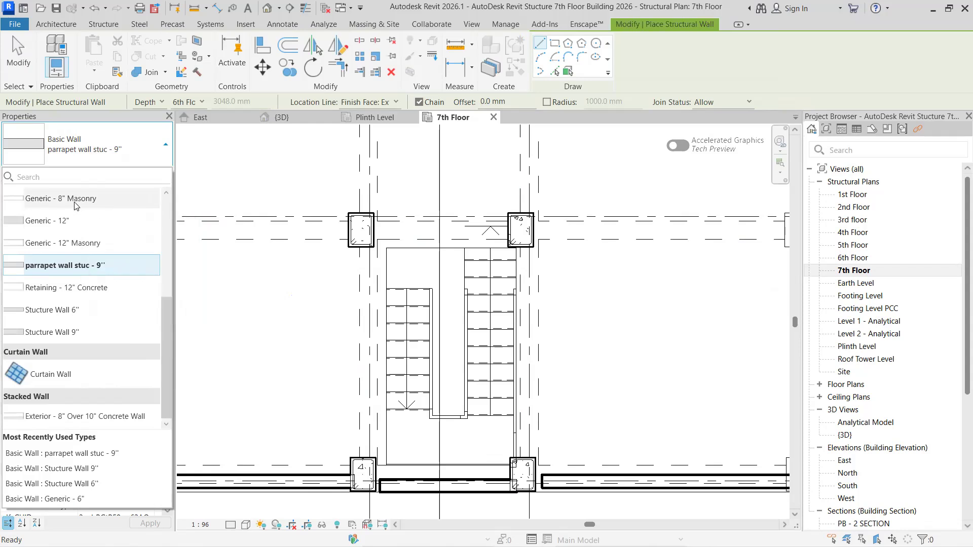
{"action": "left_click", "coordinate": [152, 200]}
- Duplicate the Generic - 8" Masonry wall type under the name Terrace Wall 9"
{"action": "left_click", "coordinate": [151, 173]}
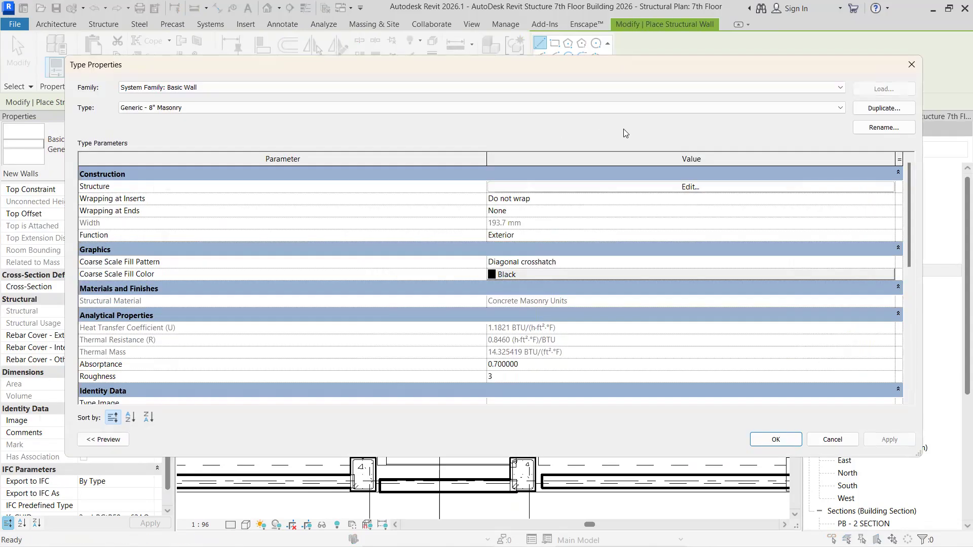
{"action": "left_click", "coordinate": [884, 107]}
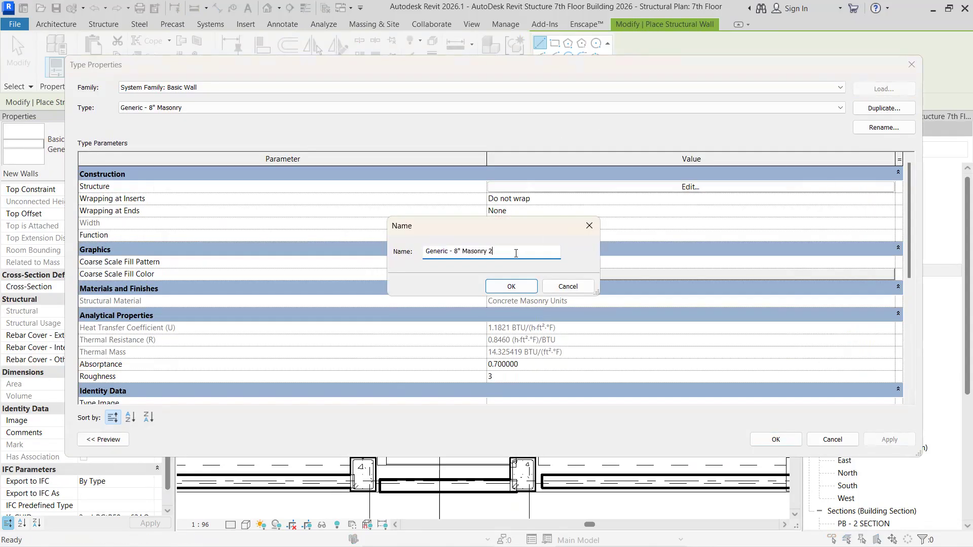
{"action": "type", "text": "wa"}
{"action": "key", "text": "BackSpace"}
{"action": "key", "text": "BackSpace"}
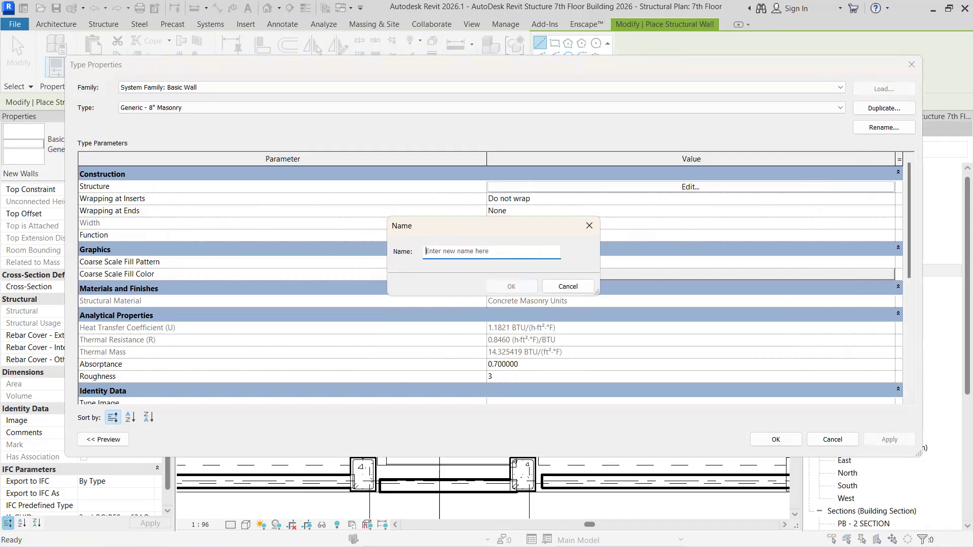
{"action": "type", "text": "Terrace Wall 9\""}
{"action": "left_click", "coordinate": [530, 289]}
{"action": "left_click", "coordinate": [677, 187]}
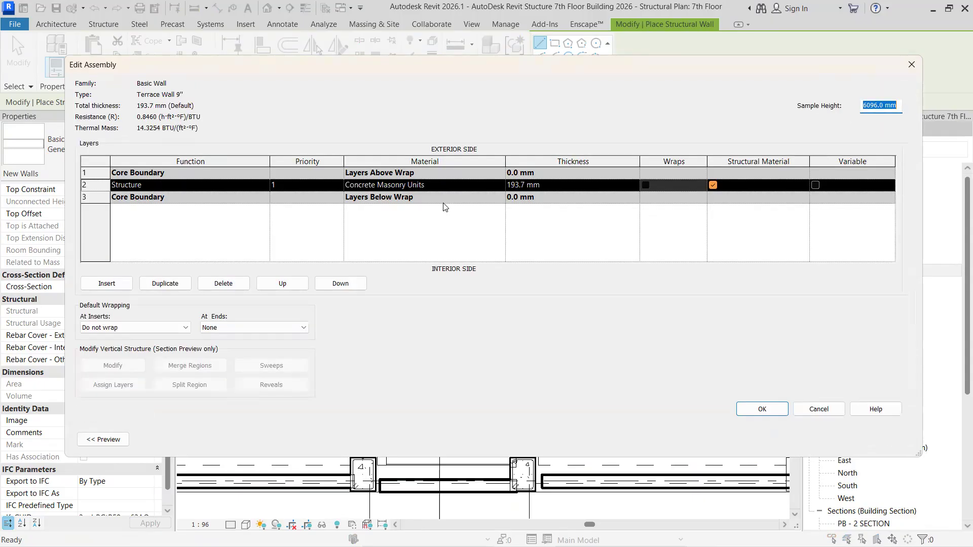
{"action": "left_click", "coordinate": [575, 186]}
{"action": "type", "text": "228.6"}
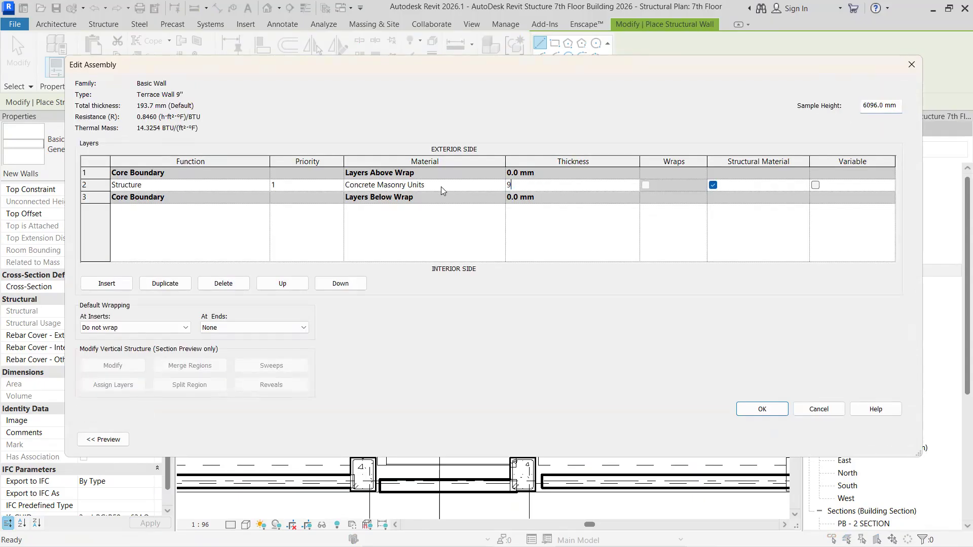
{"action": "key", "text": "Tab"}
{"action": "left_click", "coordinate": [810, 412]}
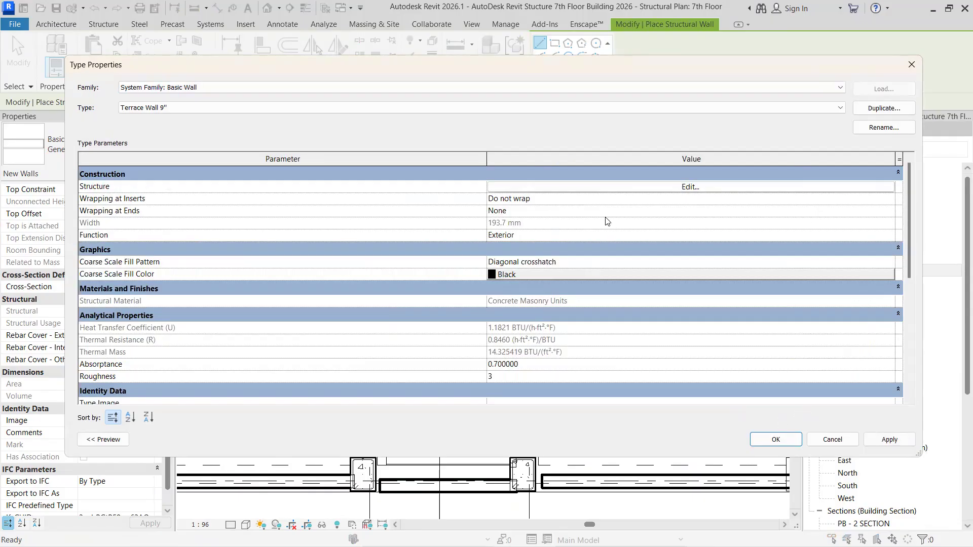
- Set the Terrace Wall 9" structure layer's thickness to 9" (228.6 mm) and accept the type properties
{"action": "left_click", "coordinate": [666, 188]}
{"action": "left_click", "coordinate": [560, 187]}
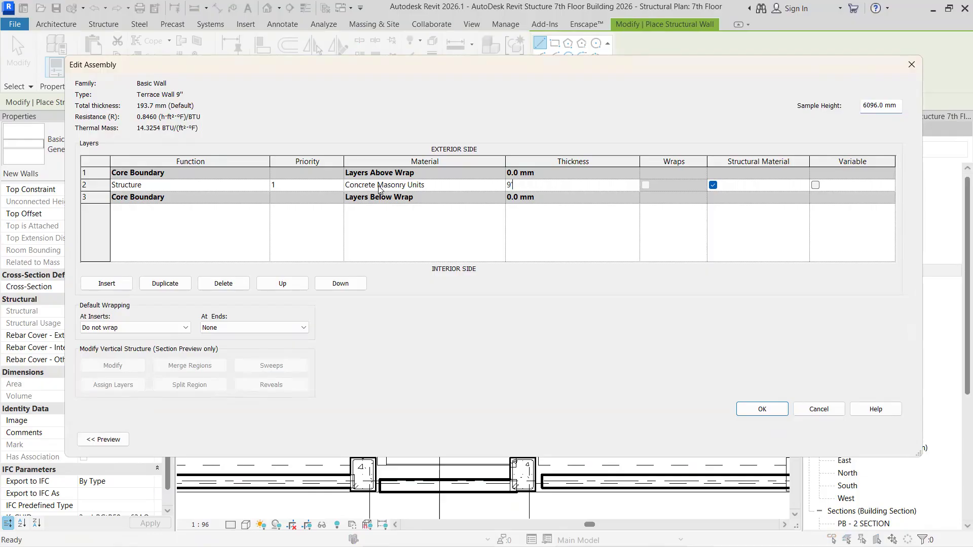
{"action": "left_click", "coordinate": [766, 411]}
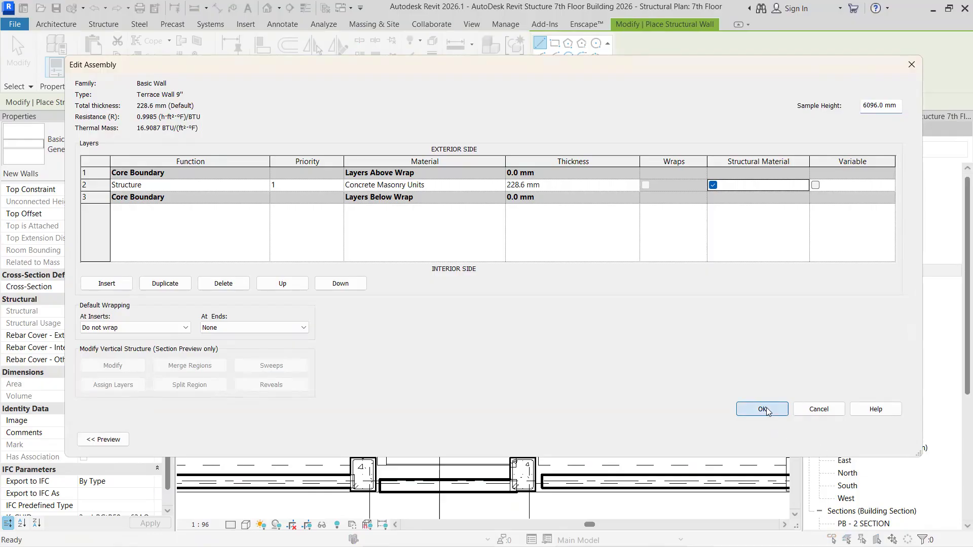
{"action": "left_click", "coordinate": [777, 435]}
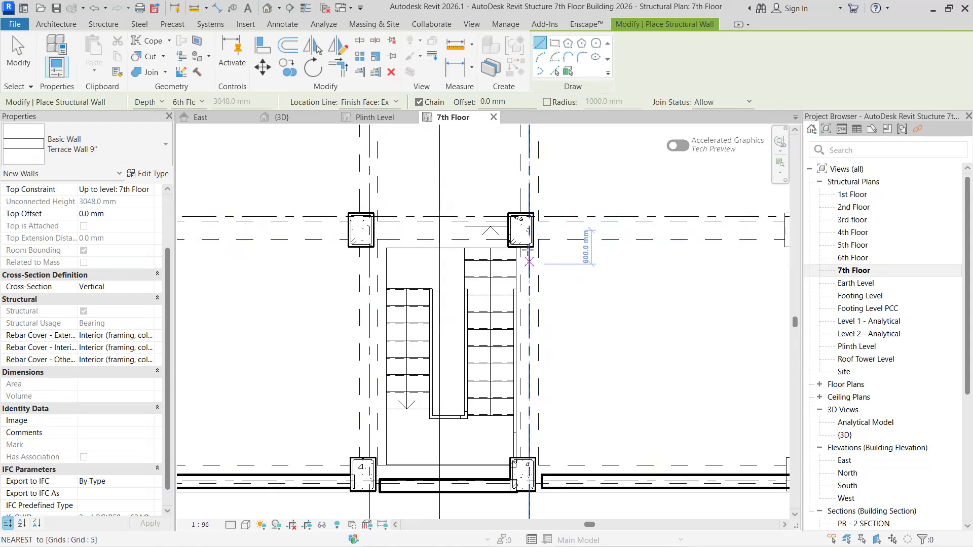
- Draw a Terrace Wall 9" about 3800 mm long between the two stair columns on grid 5, with location line Finish Face: Exterior
{"action": "left_click", "coordinate": [387, 104]}
{"action": "left_click", "coordinate": [398, 135]}
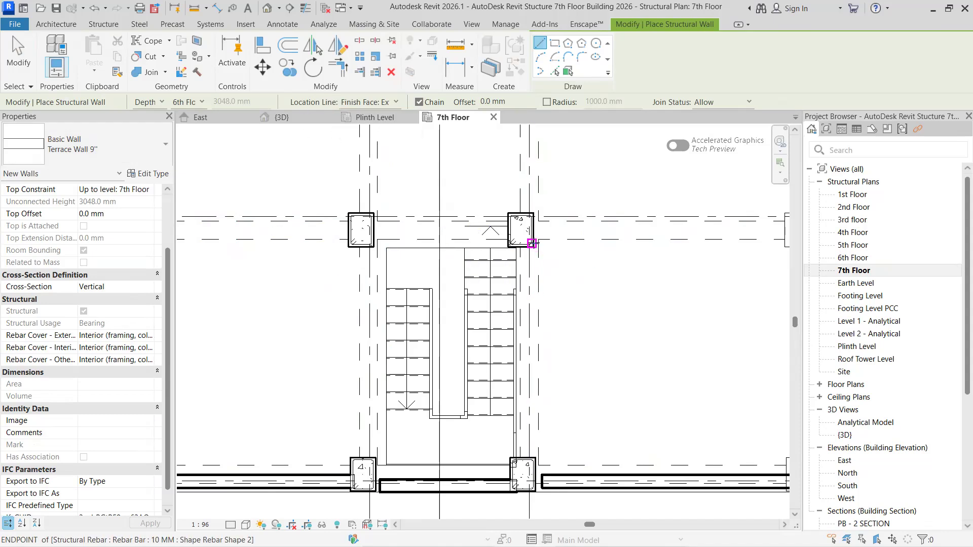
{"action": "left_click", "coordinate": [532, 243]}
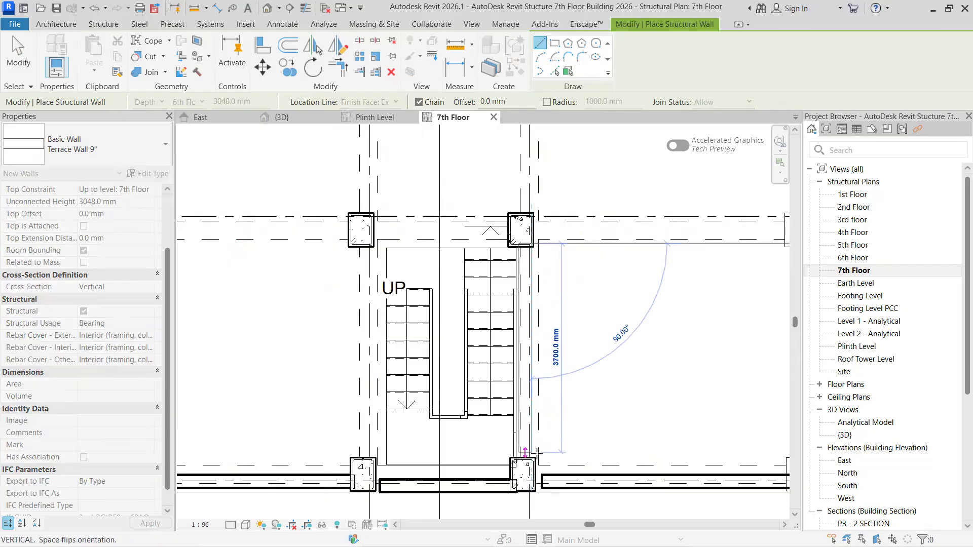
{"action": "left_click", "coordinate": [526, 460]}
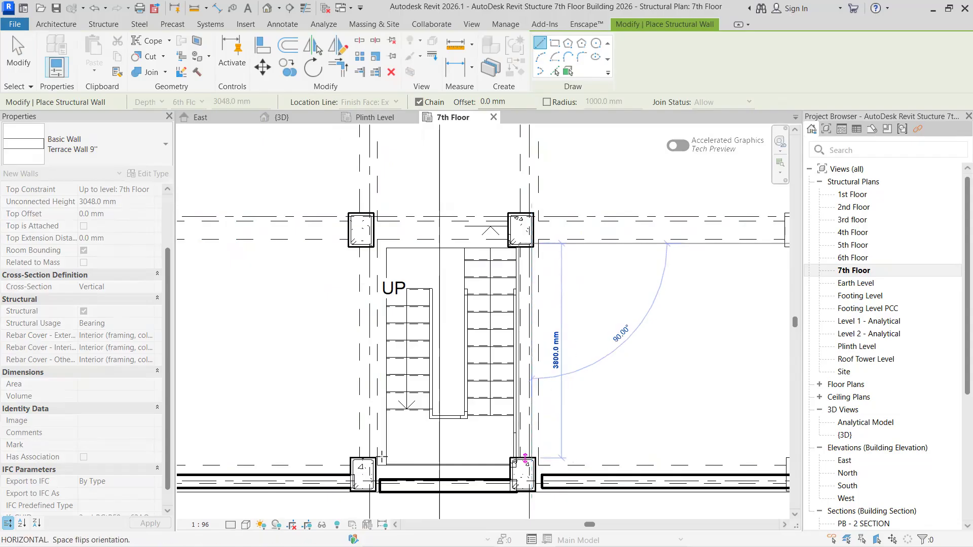
{"action": "key", "text": "Escape"}
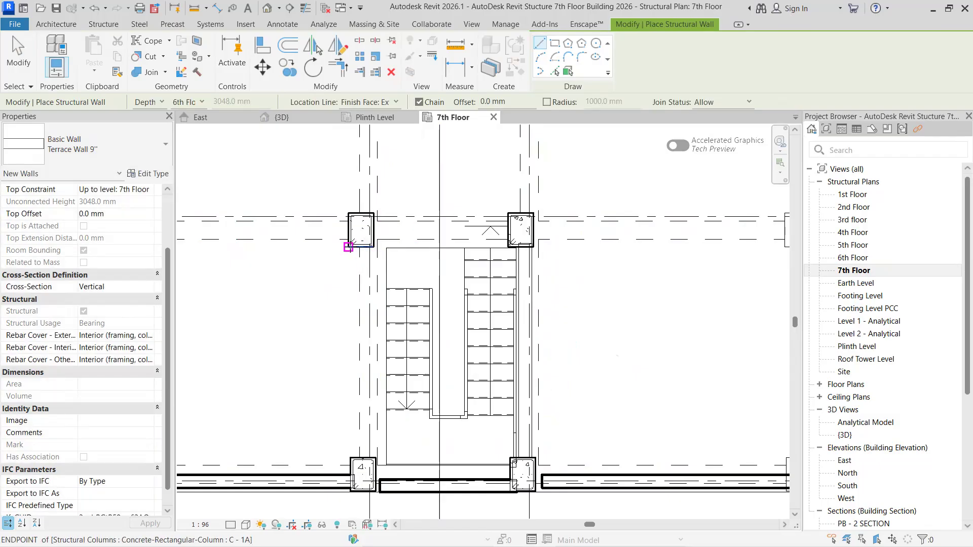
- Draw a Terrace Wall 9" between the two stair columns on grid 4, with its exterior finish face along the columns' outer side
{"action": "left_click", "coordinate": [349, 247]}
{"action": "key", "text": "Escape"}
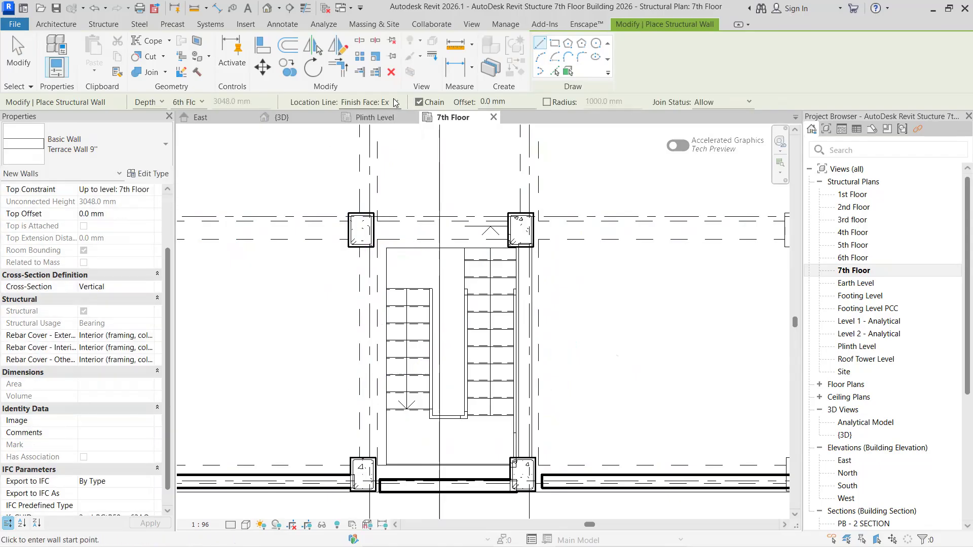
{"action": "left_click", "coordinate": [396, 103]}
{"action": "left_click", "coordinate": [375, 135]}
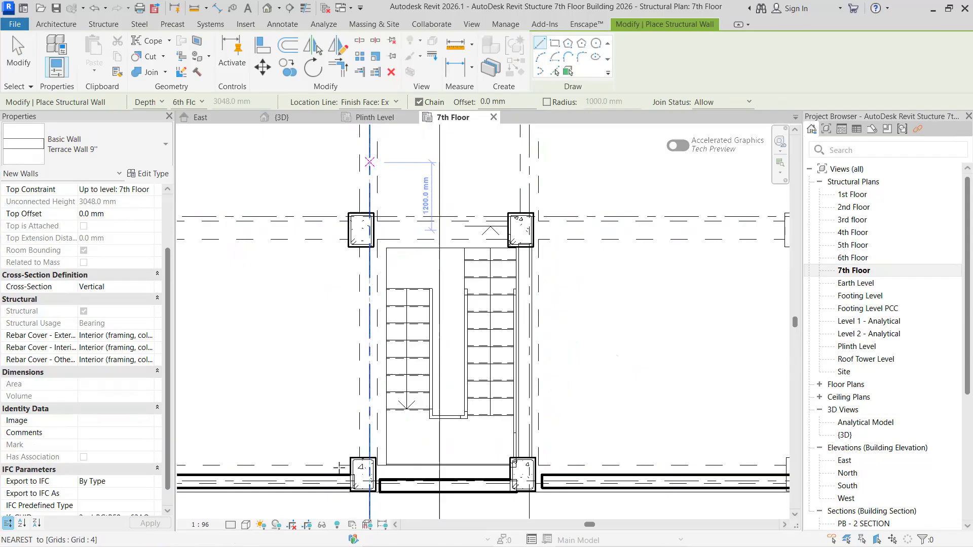
{"action": "left_click", "coordinate": [353, 460]}
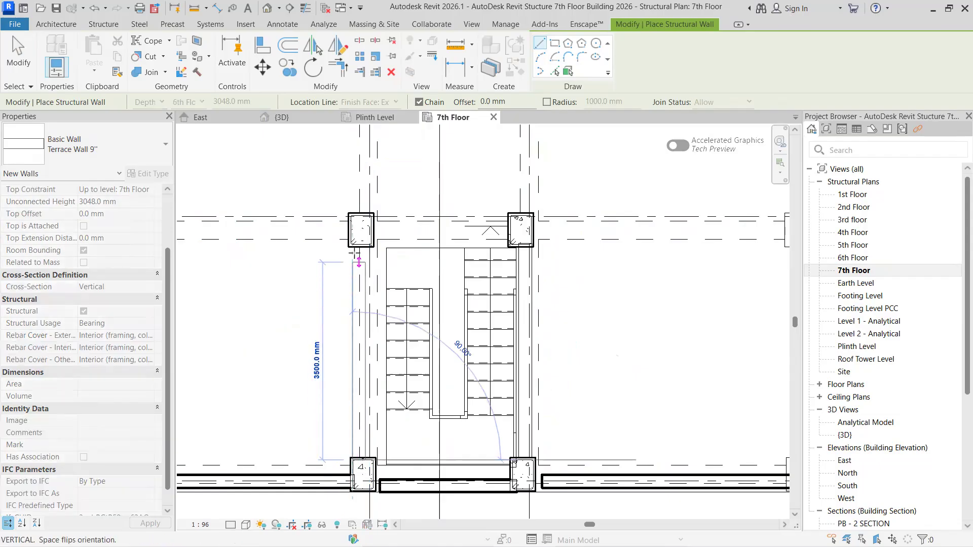
{"action": "left_click", "coordinate": [347, 252]}
{"action": "key", "text": "Escape"}
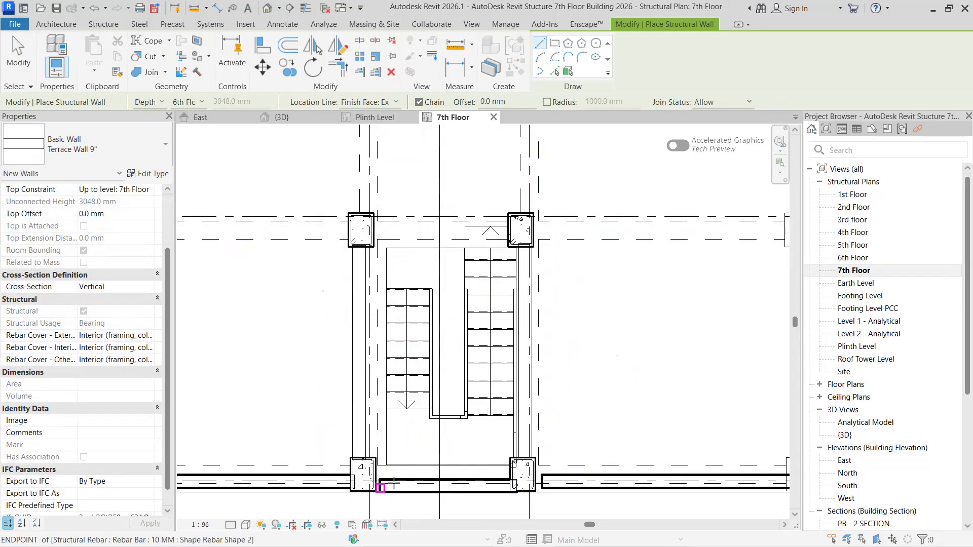
- Draw a Terrace Wall 9" about 2400 mm long between the two stair columns at the building edge and end the wall command
{"action": "left_click", "coordinate": [507, 489]}
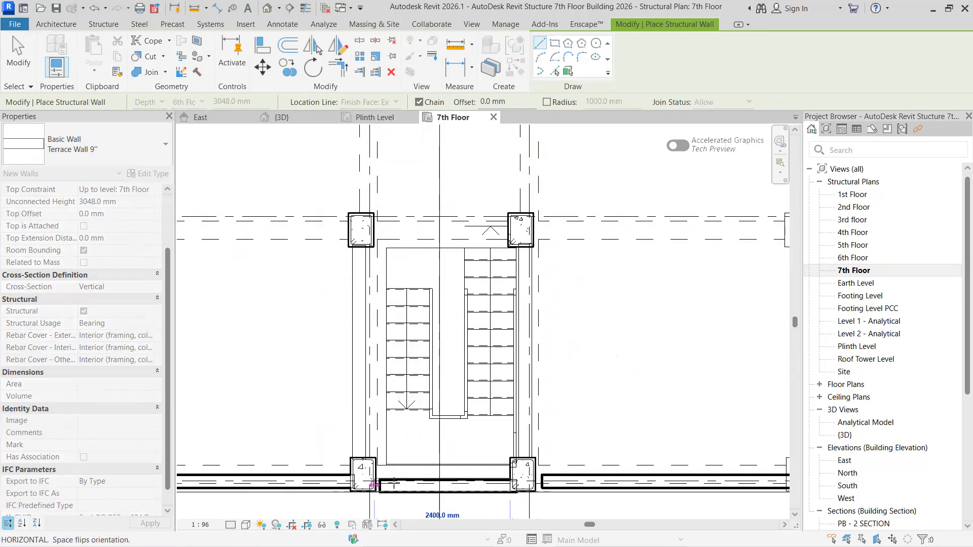
{"action": "left_click", "coordinate": [376, 485]}
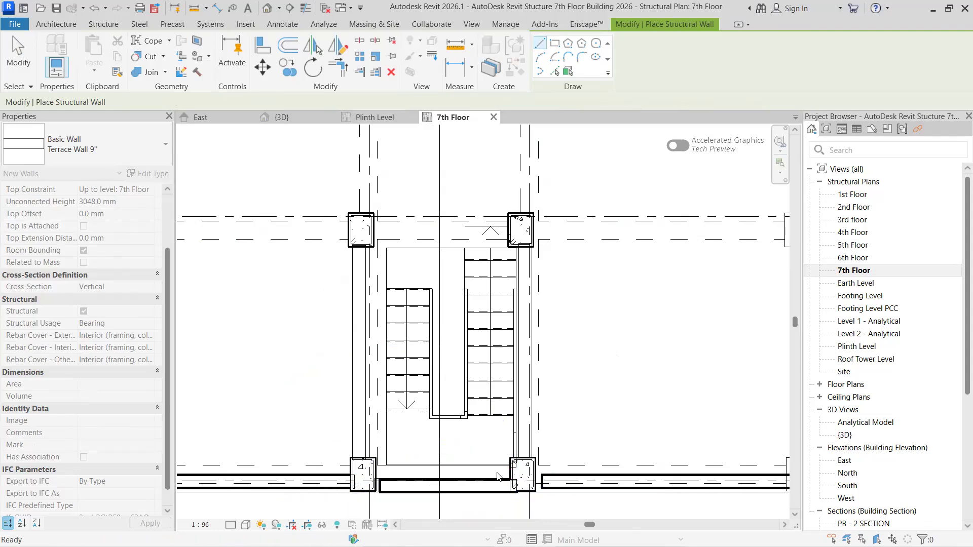
{"action": "key", "text": "Escape"}
{"action": "key", "text": "Escape"}
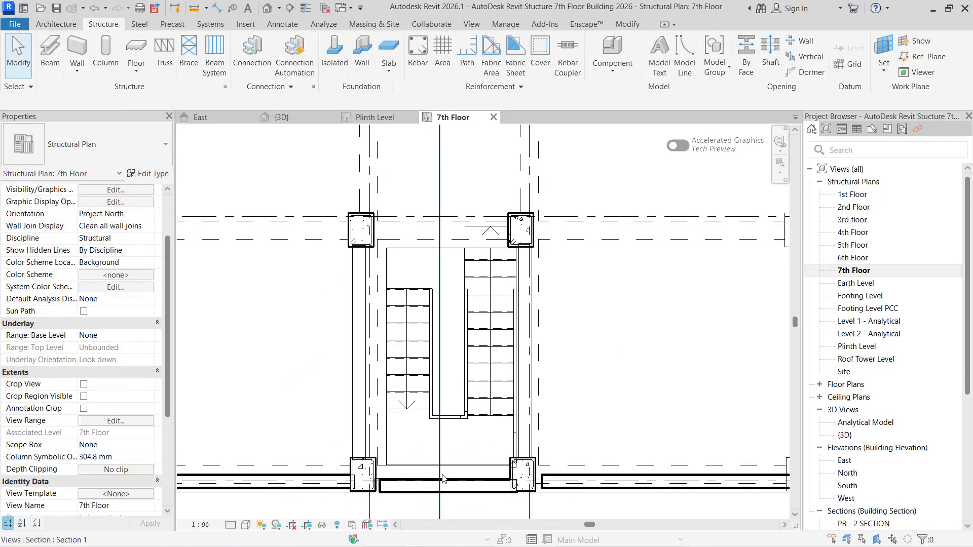
- Delete the parrapet wall stuc - 9'' segment overlapping the new terrace wall between the edge stair columns, keeping the Terrace Wall 9"
{"action": "left_click", "coordinate": [442, 479]}
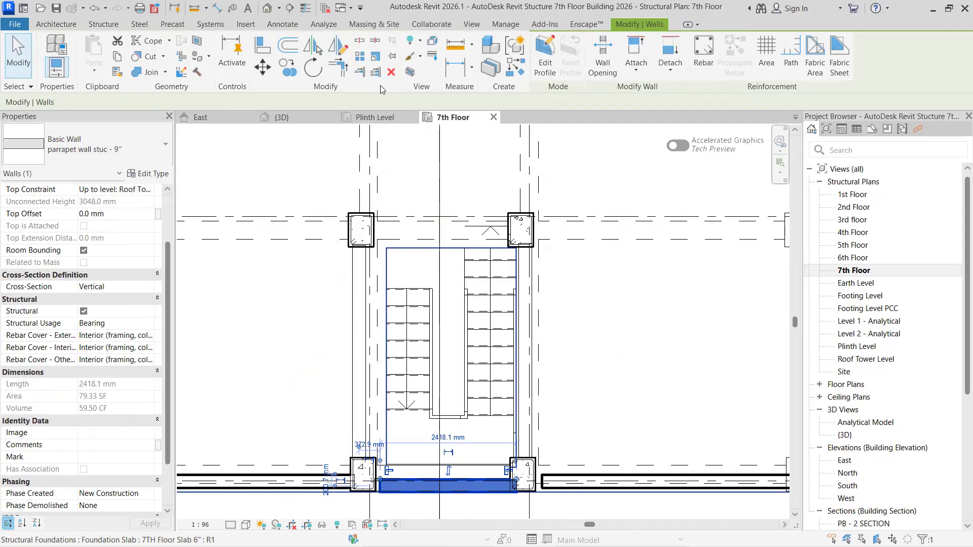
{"action": "left_click", "coordinate": [391, 73]}
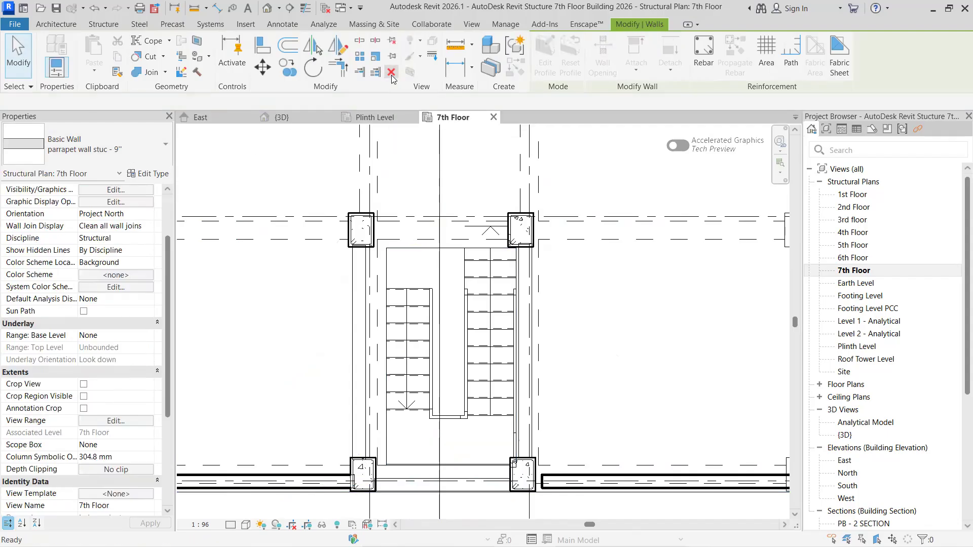
{"action": "left_click", "coordinate": [418, 462]}
{"action": "key", "text": "Delete"}
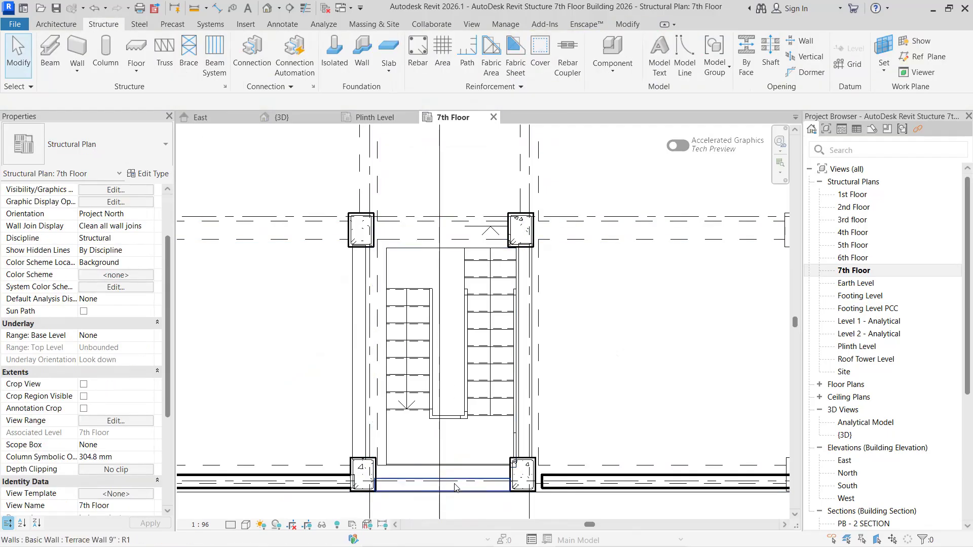
{"action": "left_click", "coordinate": [436, 484]}
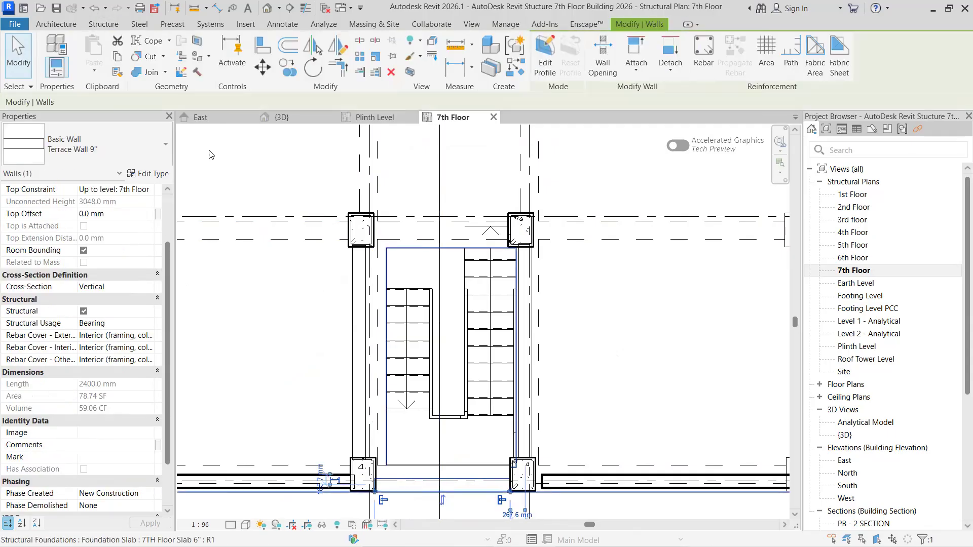
{"action": "key", "text": "Delete"}
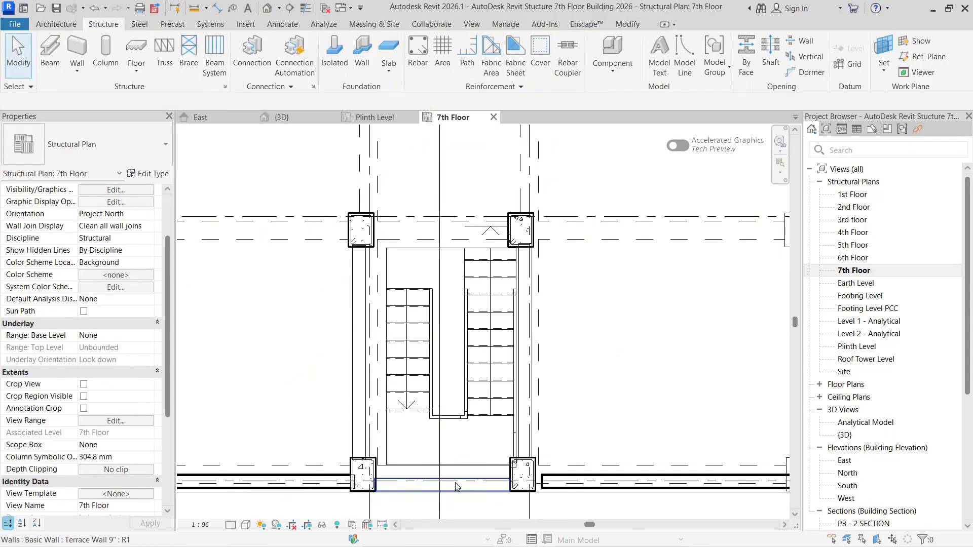
{"action": "left_click", "coordinate": [465, 485]}
{"action": "key", "text": "Escape"}
- Select the Terrace Wall 9" beside the stair on grid 5 and display its base and top constraints
{"action": "left_click", "coordinate": [531, 285]}
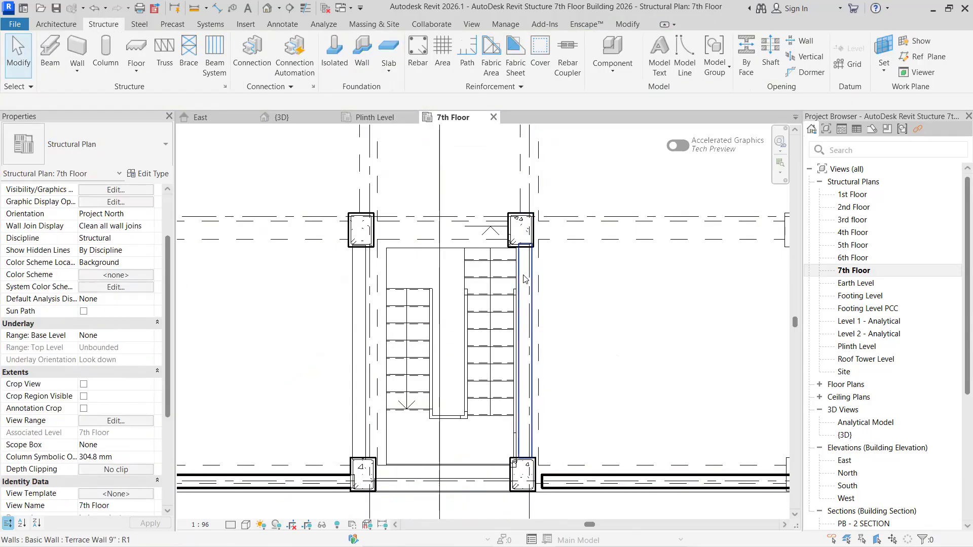
{"action": "left_click", "coordinate": [525, 278]}
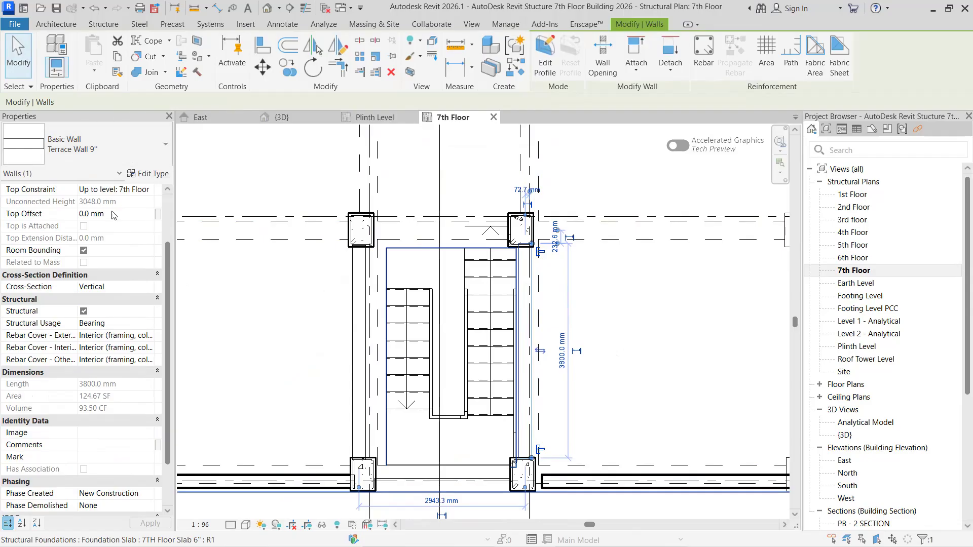
{"action": "scroll", "coordinate": [100, 231], "scroll_direction": "up", "scroll_amount": 3}
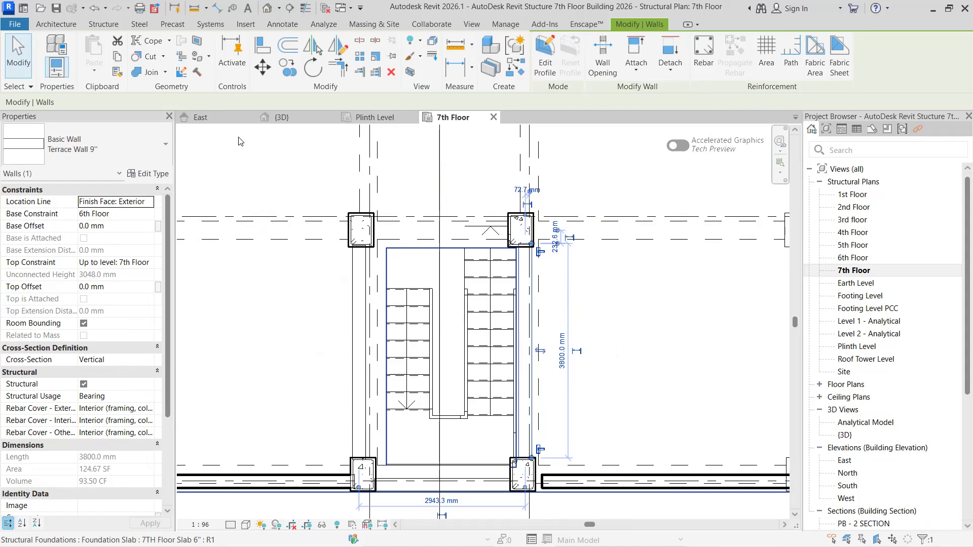
- Check the selected Terrace Wall 9" in 3D, and set the base constraint of this wall beside the stair on grid 5 to 7th Floor
{"action": "left_click", "coordinate": [286, 117]}
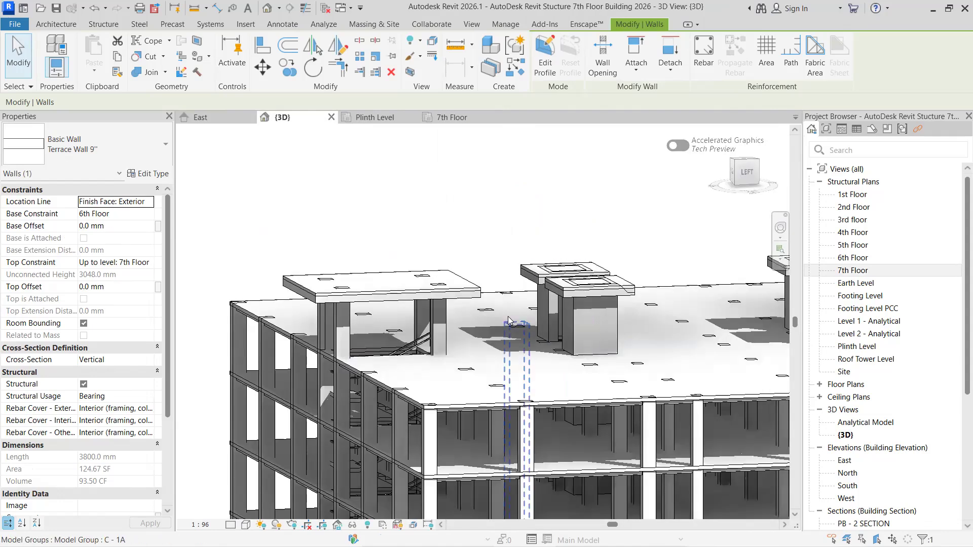
{"action": "scroll", "coordinate": [562, 364], "scroll_direction": "down", "scroll_amount": 2}
{"action": "middle_click_drag", "start_coordinate": [471, 367], "coordinate": [303, 365]}
{"action": "middle_click_drag", "start_coordinate": [520, 358], "coordinate": [426, 369]}
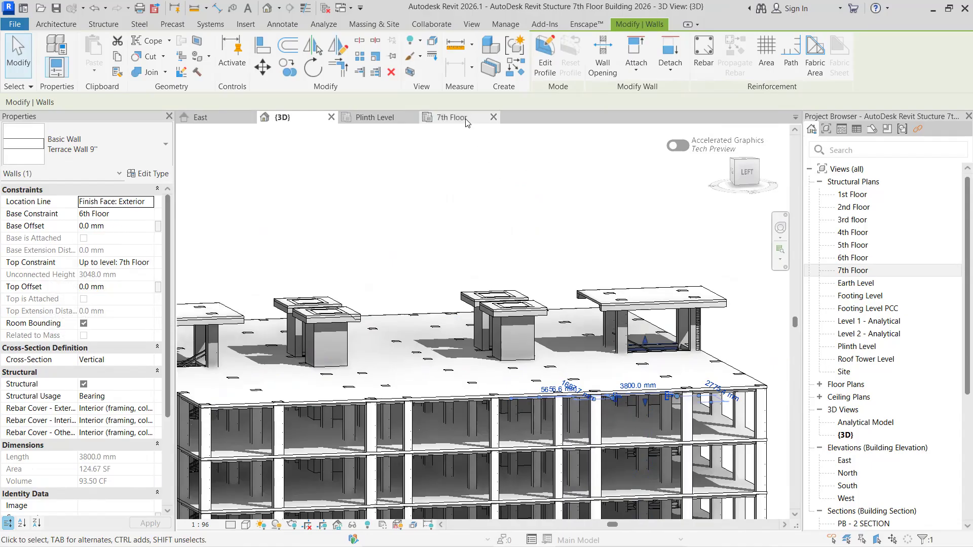
{"action": "left_click", "coordinate": [452, 117]}
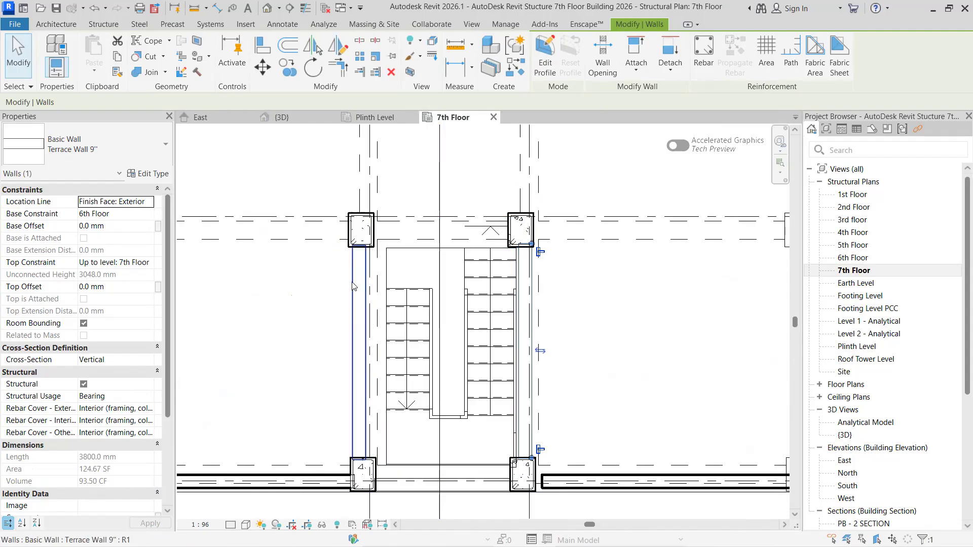
{"action": "left_click", "coordinate": [516, 292]}
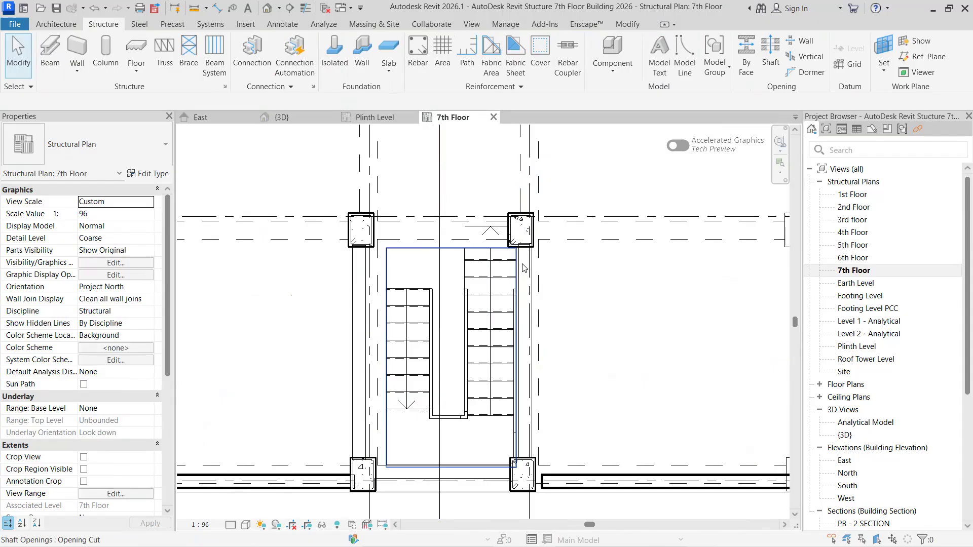
{"action": "left_click", "coordinate": [524, 266]}
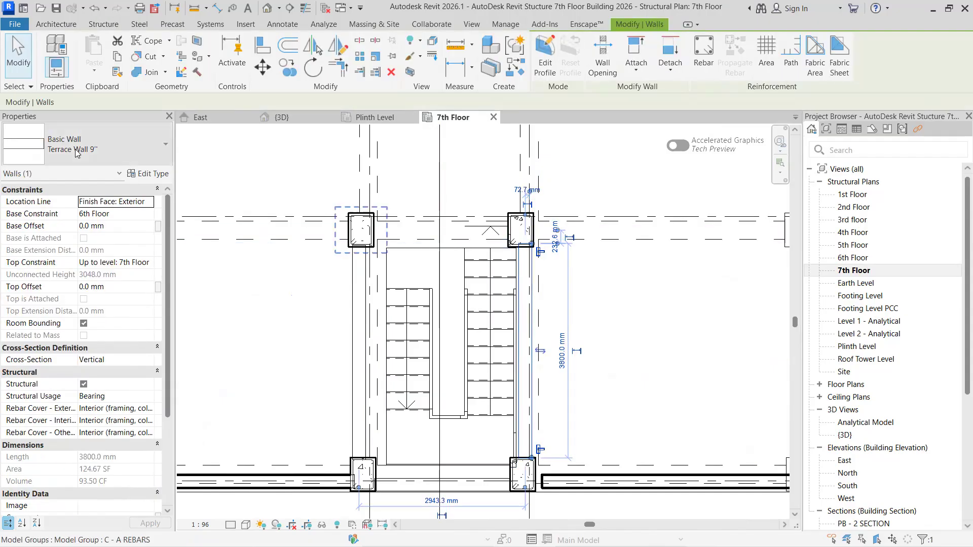
{"action": "left_click", "coordinate": [150, 213]}
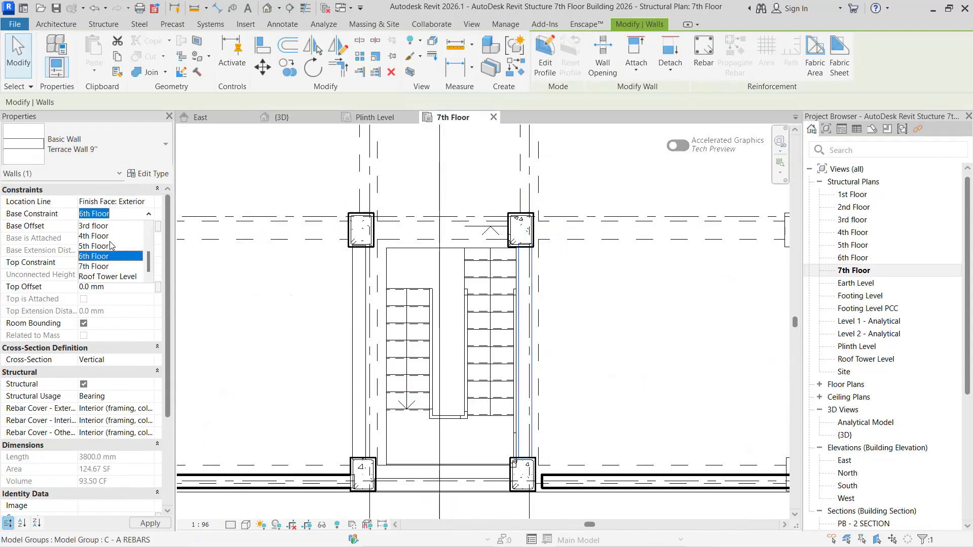
{"action": "left_click", "coordinate": [106, 259]}
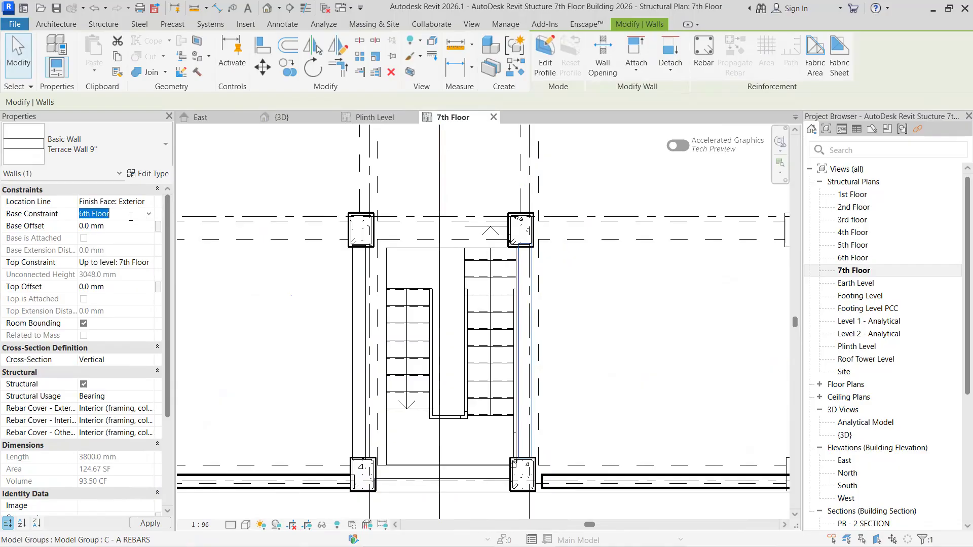
{"action": "left_click", "coordinate": [150, 213]}
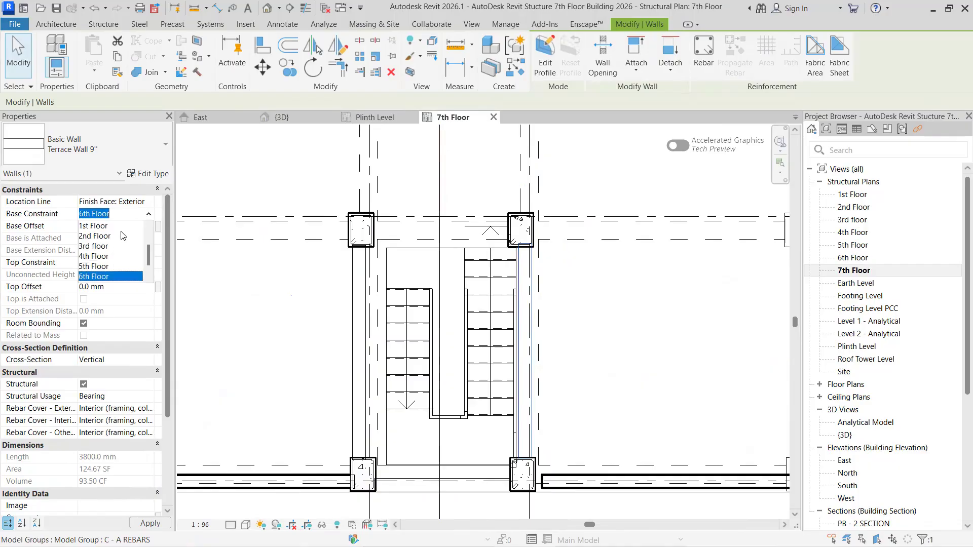
{"action": "left_click", "coordinate": [100, 266]}
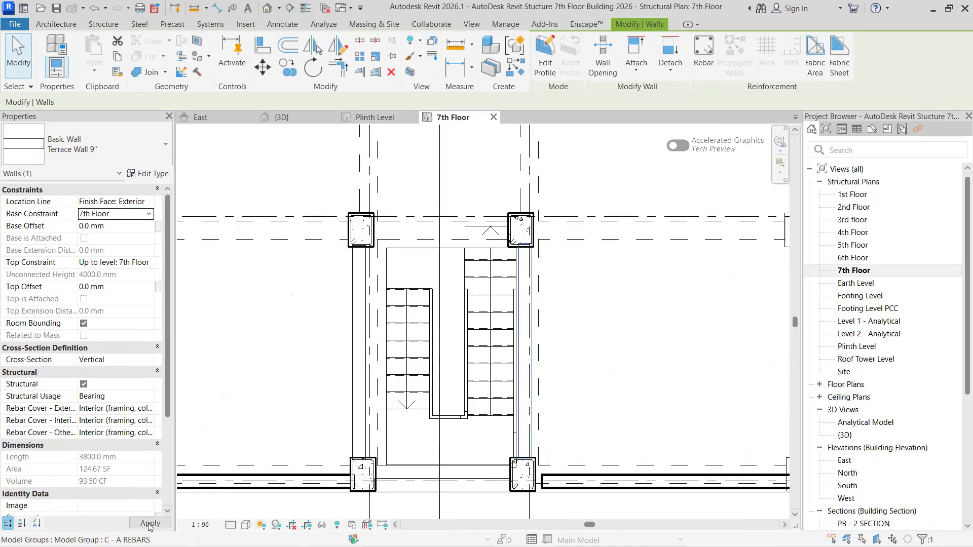
- Set the grid 5 terrace wall's top constraint to Up to level: Roof Tower Level and apply the changes
{"action": "left_click", "coordinate": [149, 264]}
{"action": "left_click", "coordinate": [149, 262]}
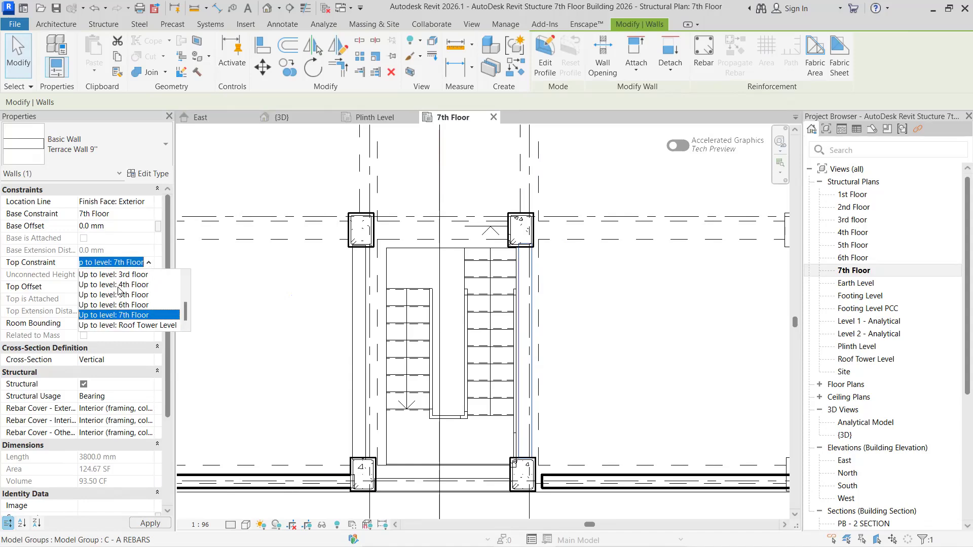
{"action": "left_click", "coordinate": [137, 326]}
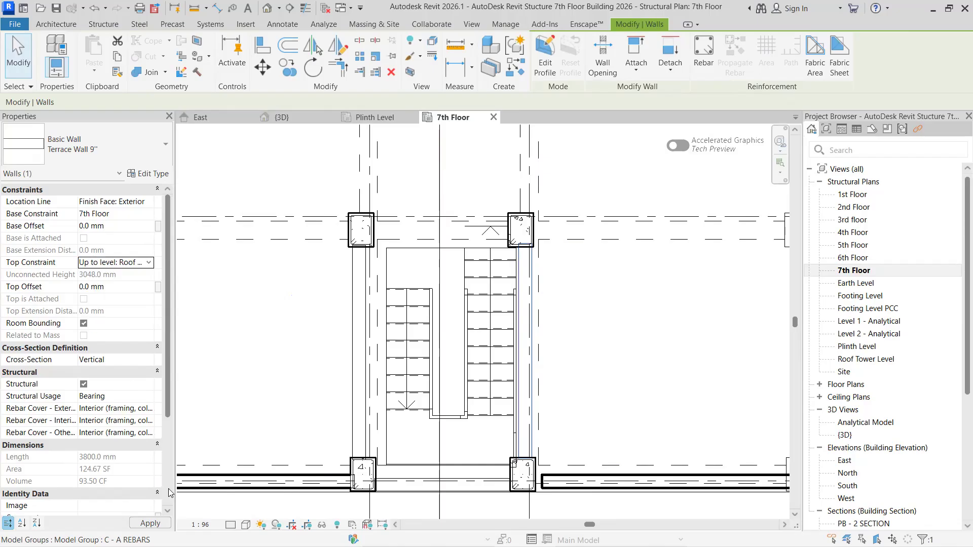
{"action": "left_click", "coordinate": [151, 524]}
{"action": "key", "text": "Escape"}
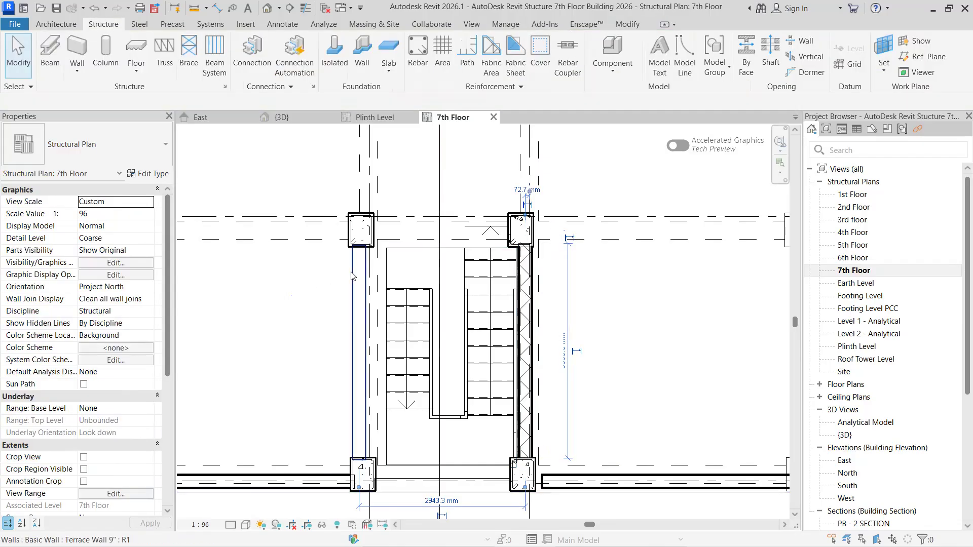
- Constrain the Terrace Wall 9" beside the stair on grid 4 from 7th Floor up to Roof Tower Level
{"action": "left_click", "coordinate": [353, 277]}
{"action": "left_click", "coordinate": [152, 216]}
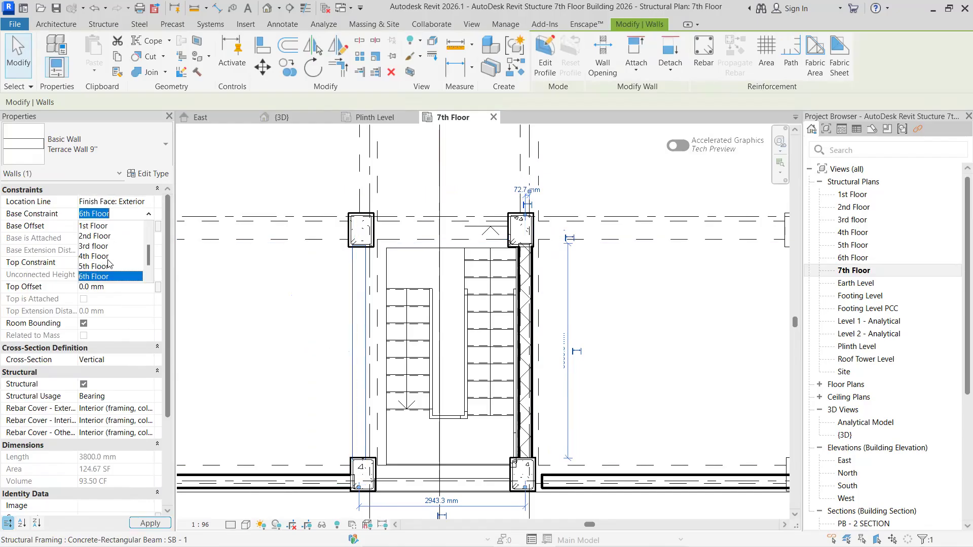
{"action": "left_click", "coordinate": [101, 267]}
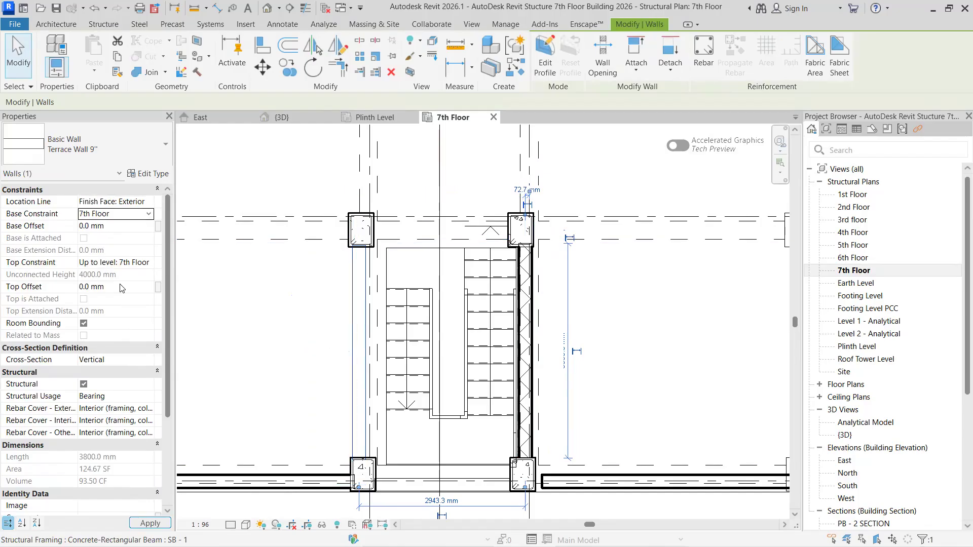
{"action": "left_click", "coordinate": [150, 264]}
{"action": "left_click", "coordinate": [116, 326]}
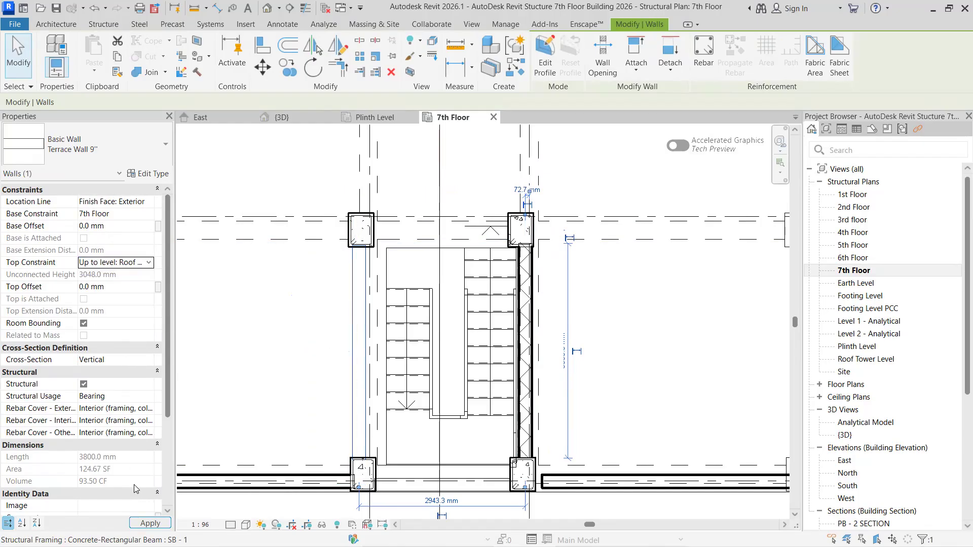
{"action": "left_click", "coordinate": [413, 486]}
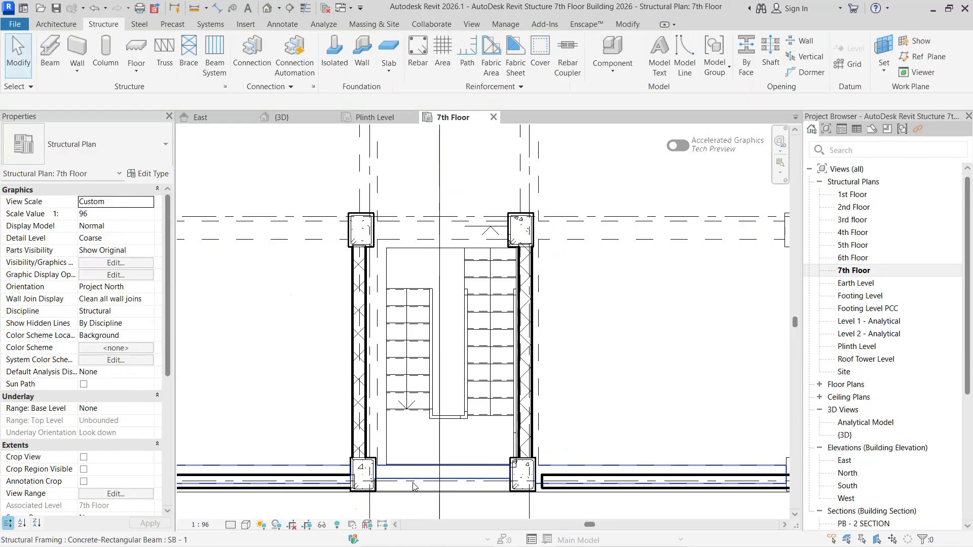
- Constrain the Terrace Wall 9" between the edge stair columns from 7th Floor up to Roof Tower Level
{"action": "left_click", "coordinate": [413, 486]}
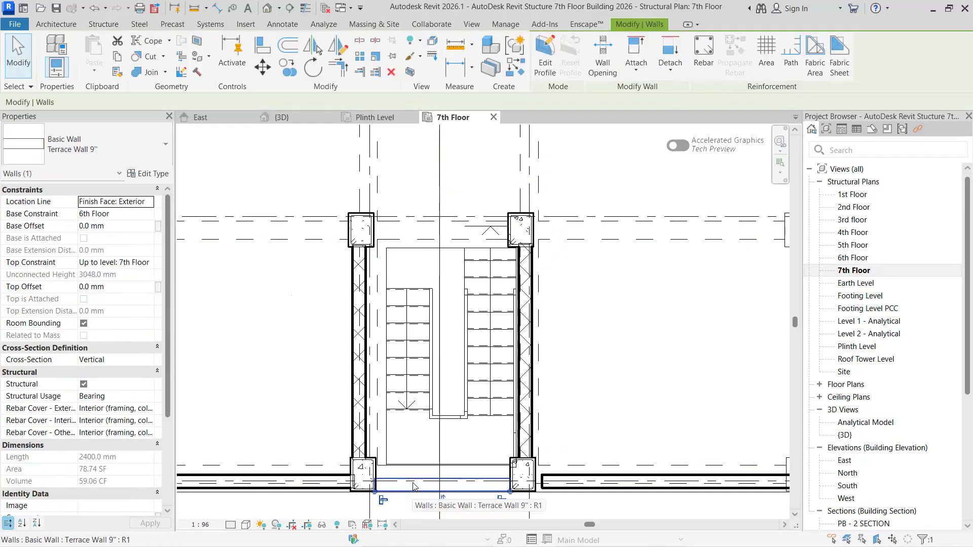
{"action": "left_click", "coordinate": [150, 217]}
{"action": "left_click", "coordinate": [149, 213]}
{"action": "left_click", "coordinate": [94, 266]}
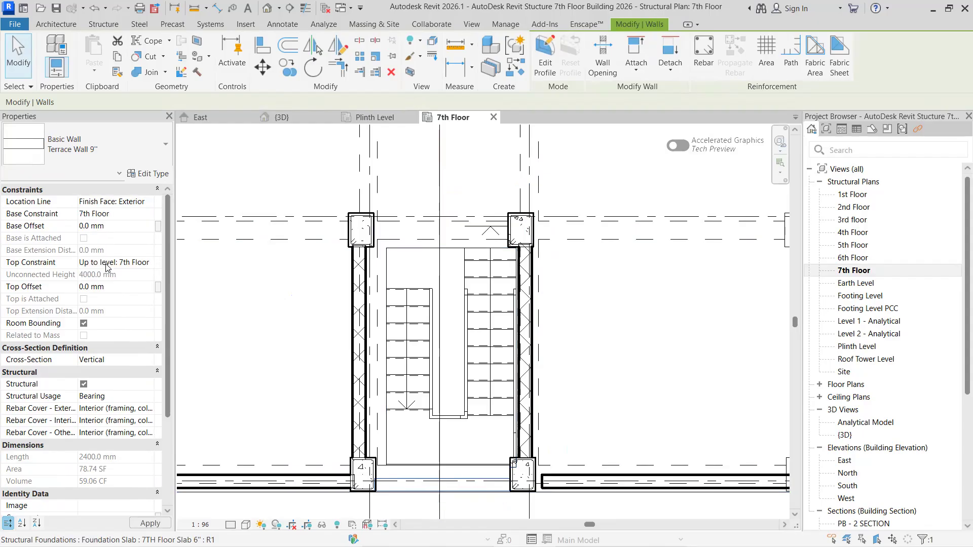
{"action": "left_click", "coordinate": [129, 262]}
{"action": "left_click", "coordinate": [149, 262]}
{"action": "left_click", "coordinate": [126, 326]}
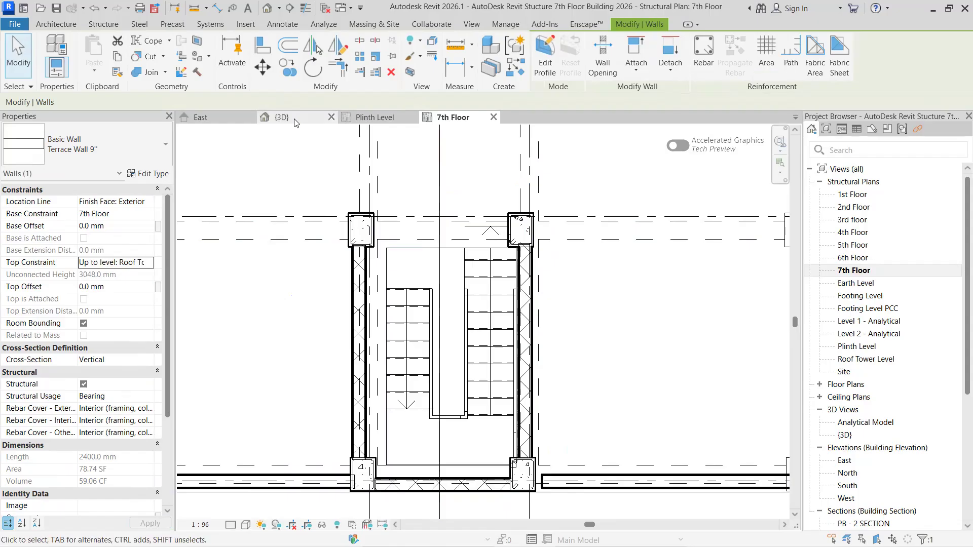
- Examine the terrace walls around the stair tower above the roof slab in the 3D view
{"action": "left_click", "coordinate": [280, 117]}
{"action": "scroll", "coordinate": [716, 367], "scroll_direction": "up", "scroll_amount": 5}
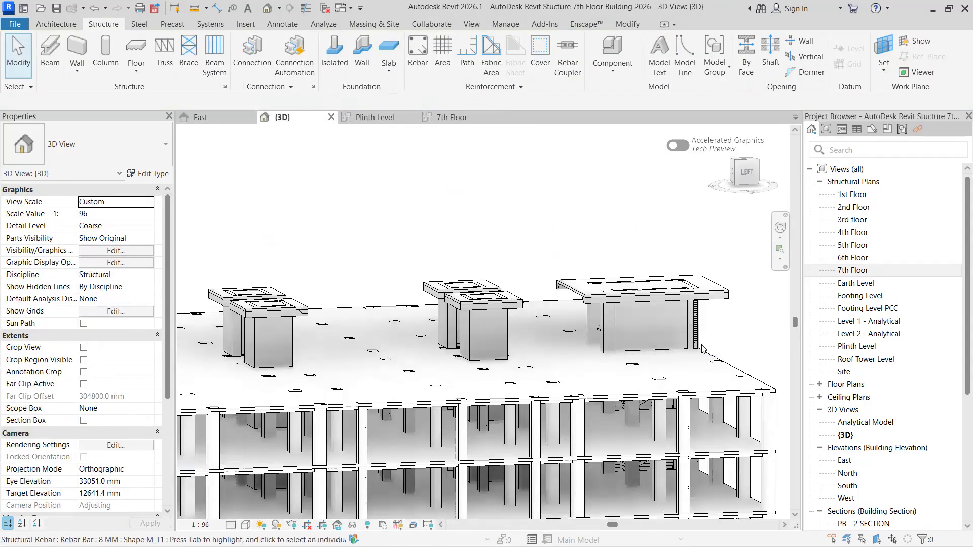
{"action": "middle_click_drag", "start_coordinate": [521, 364], "coordinate": [477, 364], "text": "shift"}
{"action": "scroll", "coordinate": [486, 375], "scroll_direction": "down", "scroll_amount": 3}
{"action": "scroll", "coordinate": [486, 374], "scroll_direction": "down", "scroll_amount": 2}
{"action": "middle_click_drag", "start_coordinate": [414, 378], "coordinate": [502, 382]}
{"action": "scroll", "coordinate": [499, 382], "scroll_direction": "down", "scroll_amount": 1}
{"action": "scroll", "coordinate": [423, 379], "scroll_direction": "up", "scroll_amount": 5}
{"action": "scroll", "coordinate": [477, 390], "scroll_direction": "up", "scroll_amount": 8}
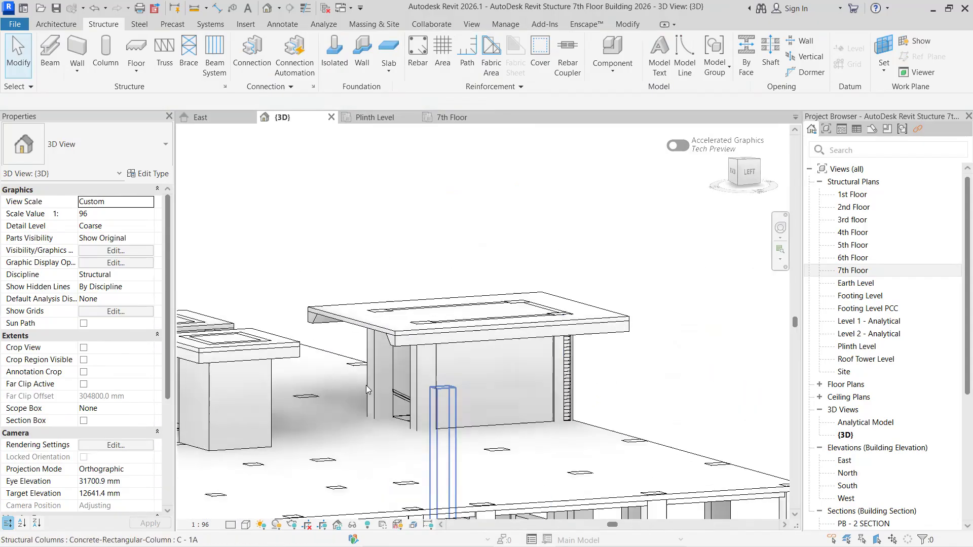
{"action": "scroll", "coordinate": [364, 412], "scroll_direction": "down", "scroll_amount": 8}
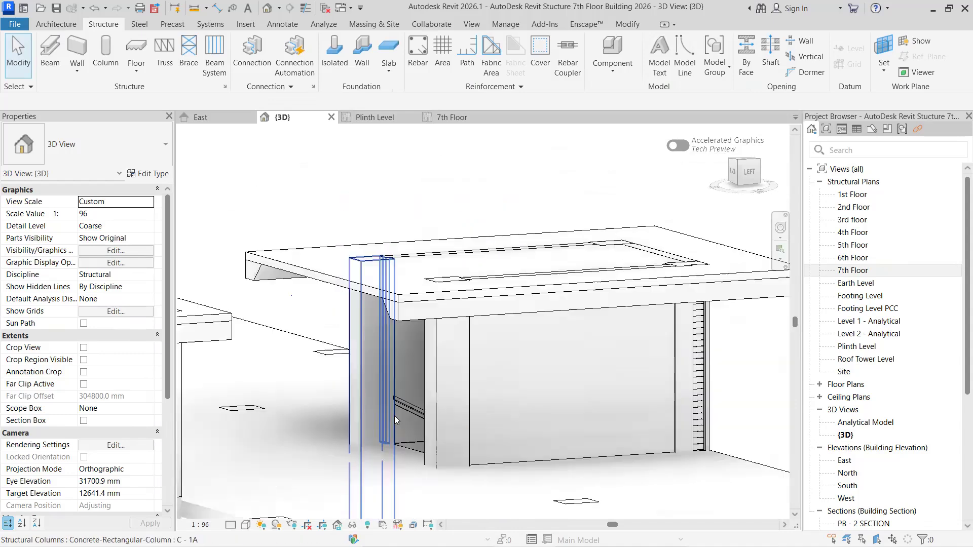
{"action": "scroll", "coordinate": [632, 418], "scroll_direction": "down", "scroll_amount": 3}
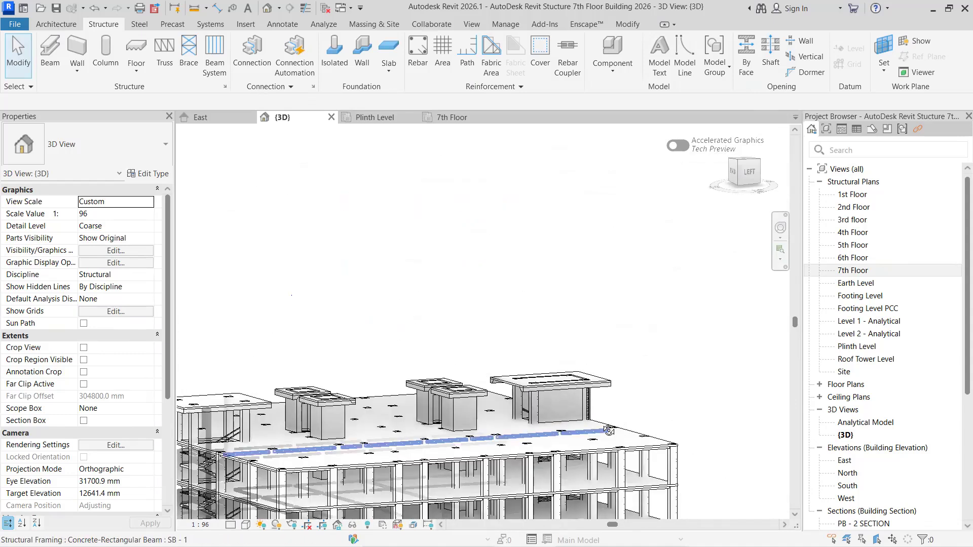
{"action": "middle_click_drag", "start_coordinate": [615, 430], "coordinate": [565, 430], "text": "shift"}
{"action": "scroll", "coordinate": [425, 404], "scroll_direction": "down", "scroll_amount": 3}
{"action": "scroll", "coordinate": [425, 404], "scroll_direction": "down", "scroll_amount": 2}
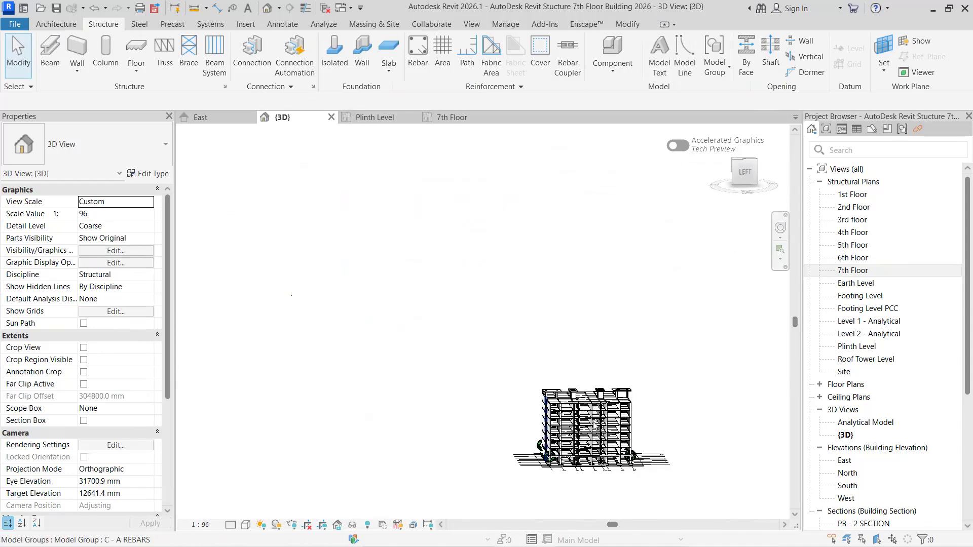
- Inspect the stair tower from the building edge in 3D, including the rebar exposed at its corner column
{"action": "scroll", "coordinate": [621, 400], "scroll_direction": "up", "scroll_amount": 5}
{"action": "middle_click_drag", "start_coordinate": [668, 405], "coordinate": [456, 359], "text": "shift"}
{"action": "scroll", "coordinate": [491, 328], "scroll_direction": "up", "scroll_amount": 6}
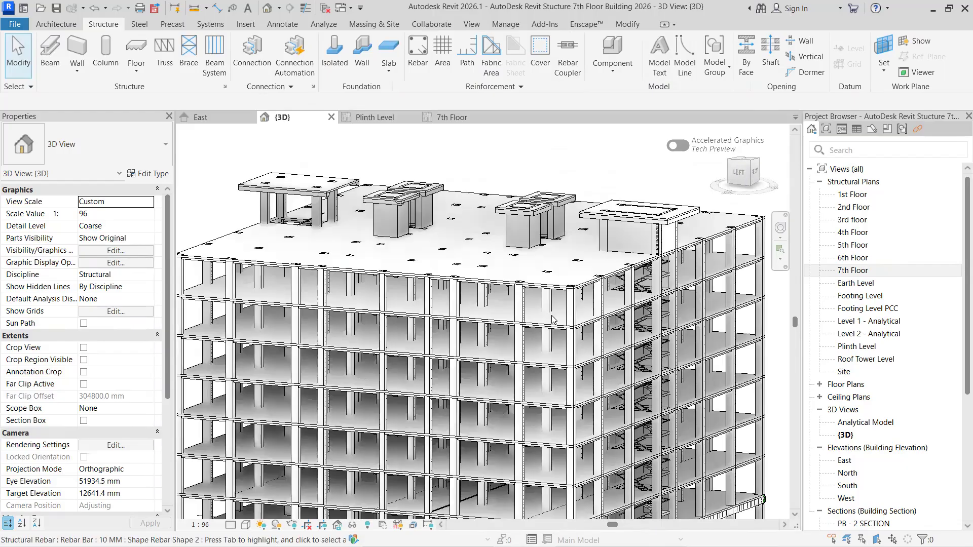
{"action": "scroll", "coordinate": [567, 304], "scroll_direction": "up", "scroll_amount": 1}
{"action": "middle_click_drag", "start_coordinate": [567, 304], "coordinate": [316, 400]}
{"action": "scroll", "coordinate": [486, 284], "scroll_direction": "up", "scroll_amount": 3}
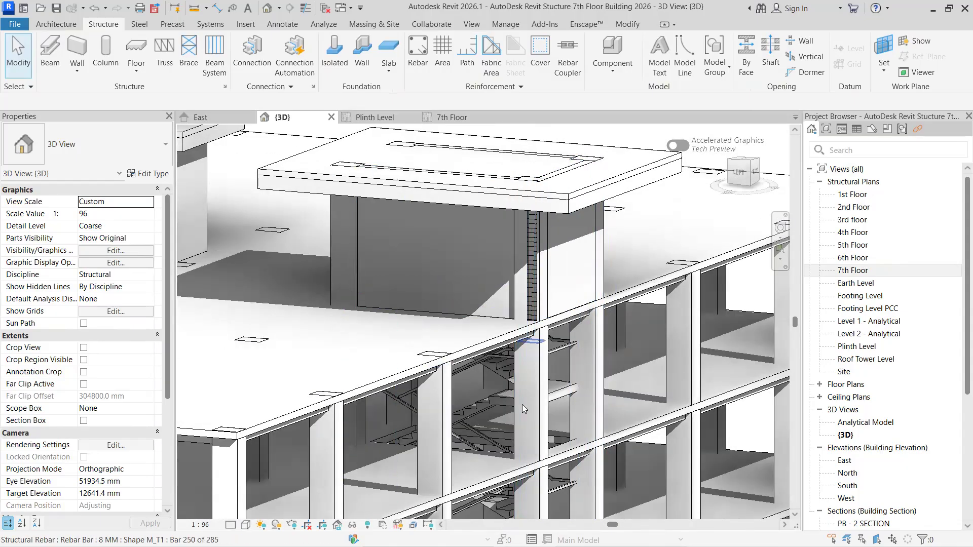
{"action": "left_click", "coordinate": [538, 267]}
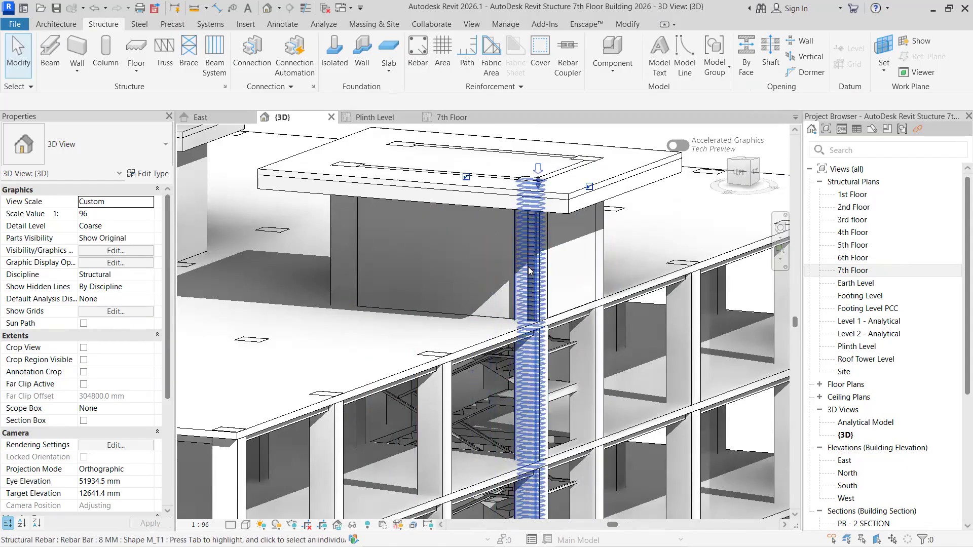
{"action": "scroll", "coordinate": [517, 309], "scroll_direction": "down", "scroll_amount": 5}
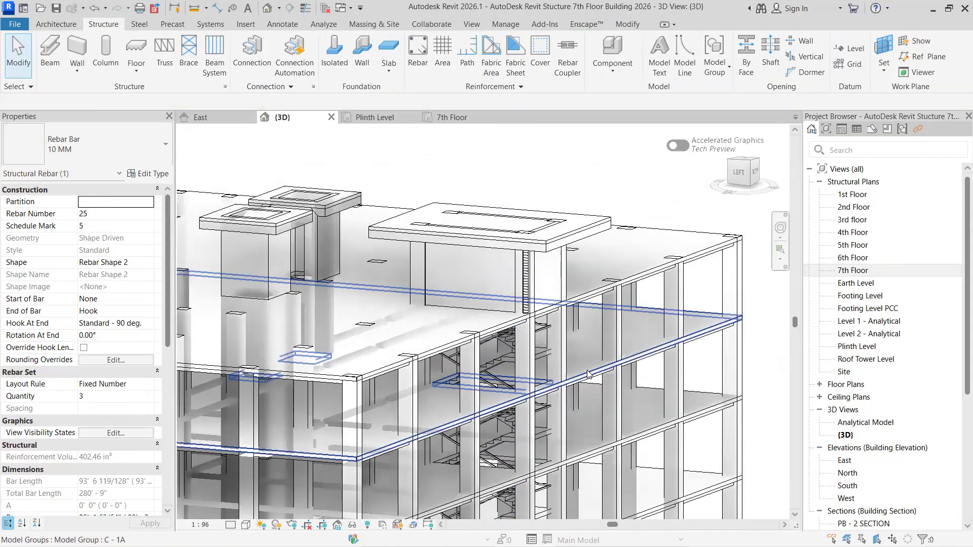
{"action": "key", "text": "Escape"}
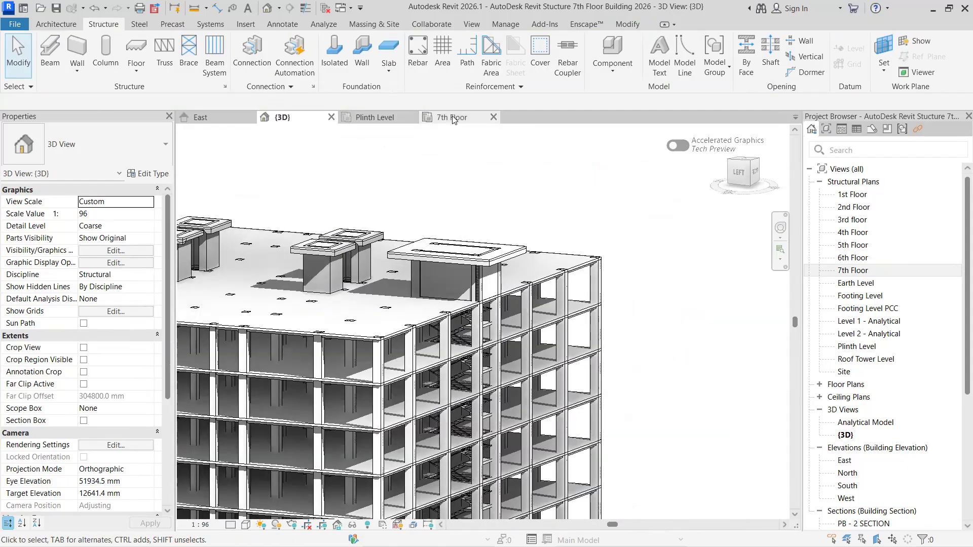
- Start a Terrace Wall 9" for the stair in the 7th Floor plan, with wall placement set to Height
{"action": "left_click", "coordinate": [449, 117]}
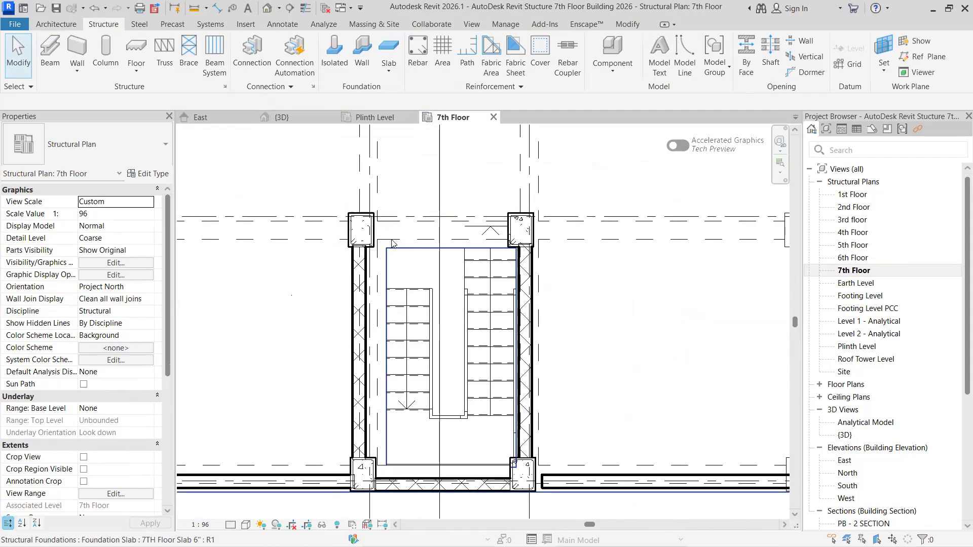
{"action": "middle_click_drag", "start_coordinate": [381, 278], "coordinate": [384, 353]}
{"action": "scroll", "coordinate": [385, 353], "scroll_direction": "up", "scroll_amount": 1}
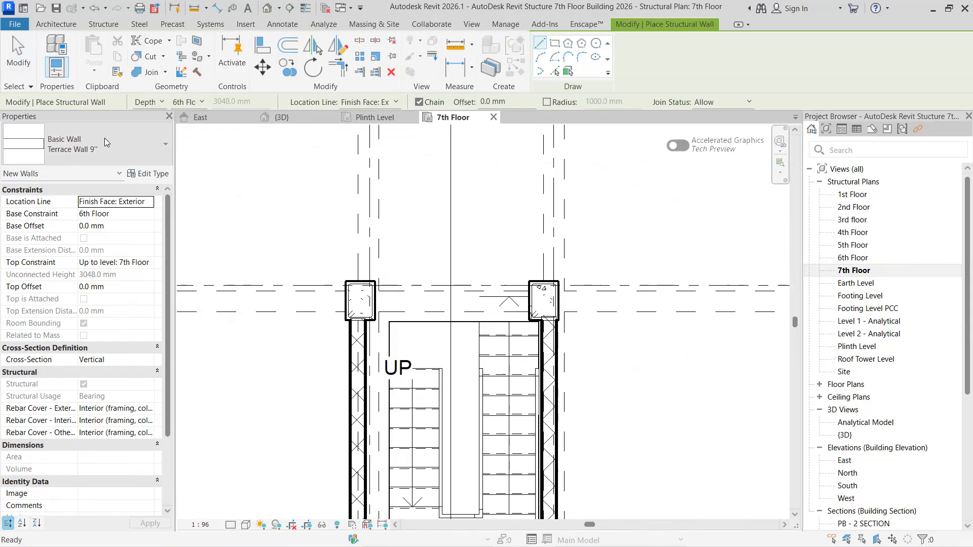
{"action": "left_click", "coordinate": [201, 102]}
{"action": "scroll", "coordinate": [198, 147], "scroll_direction": "up", "scroll_amount": 4}
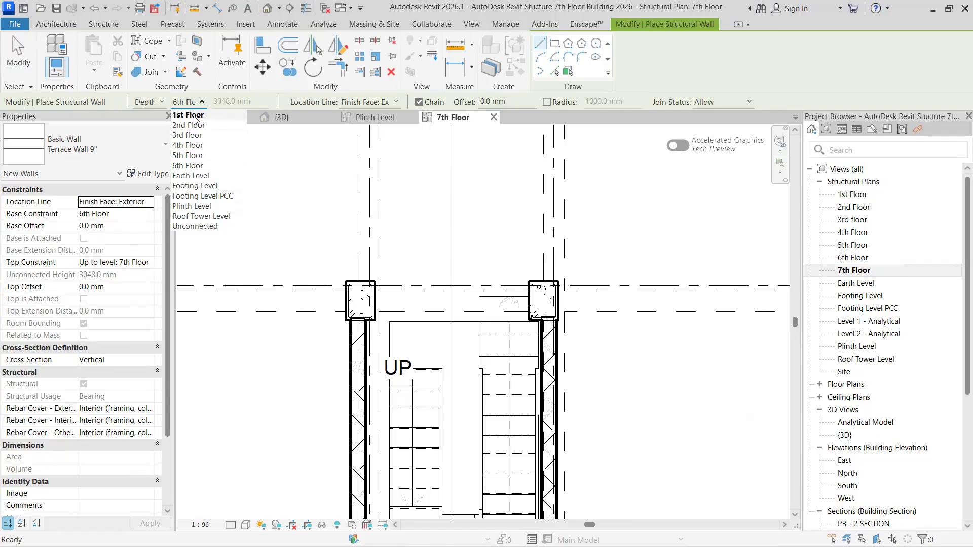
{"action": "left_click", "coordinate": [201, 227]}
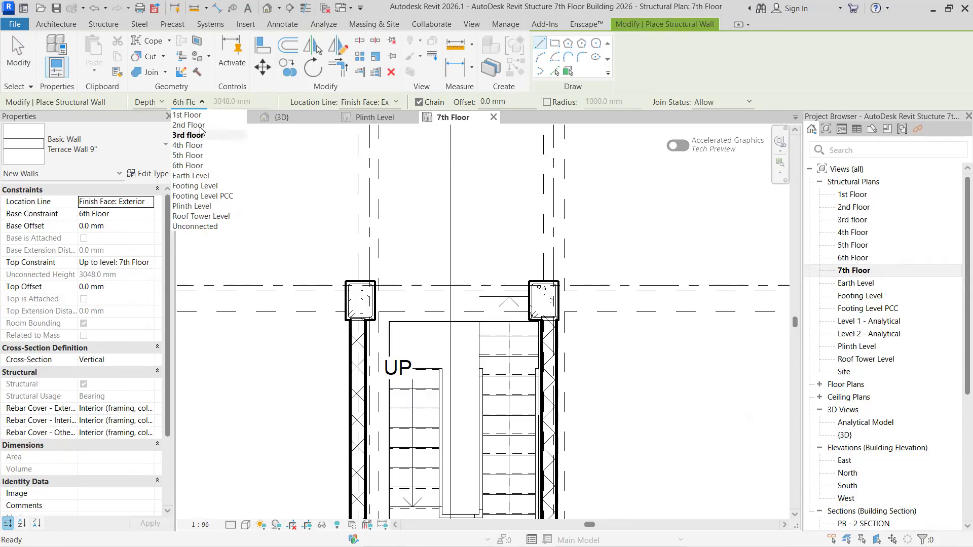
{"action": "left_click", "coordinate": [162, 103]}
{"action": "left_click", "coordinate": [162, 103]}
{"action": "left_click", "coordinate": [152, 123]}
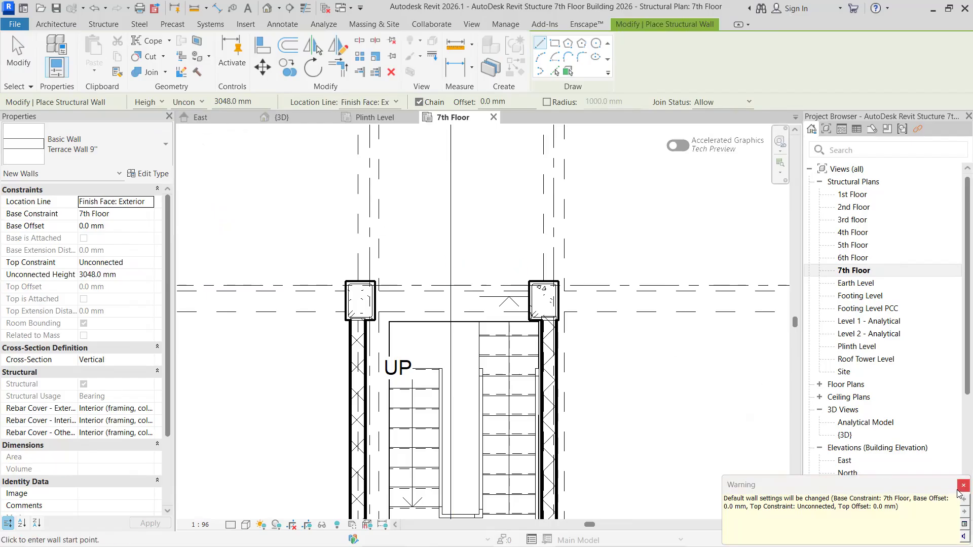
{"action": "left_click", "coordinate": [959, 488]}
- Try to constrain the height of the new Terrace Wall 9" to 7th Floor
{"action": "left_click", "coordinate": [187, 102]}
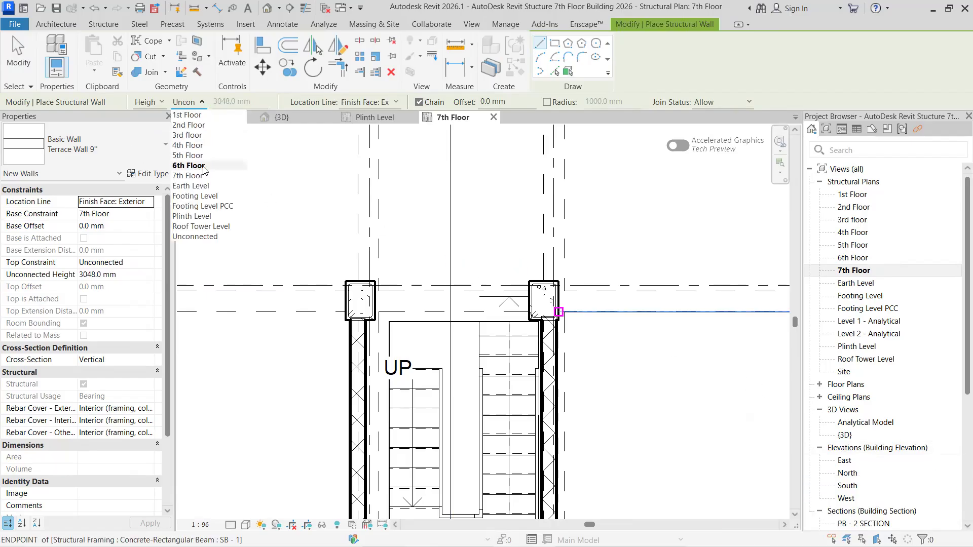
{"action": "left_click", "coordinate": [200, 175]}
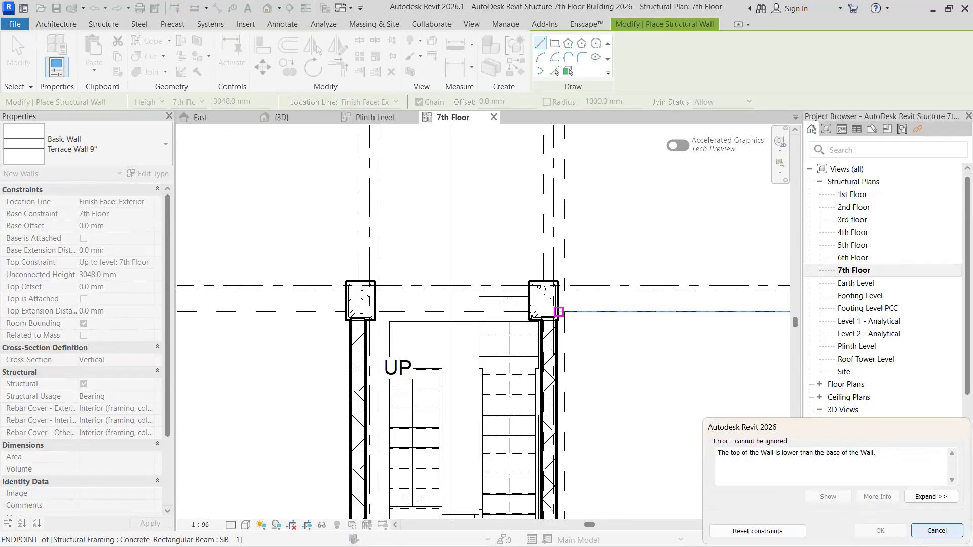
{"action": "key", "text": "Escape"}
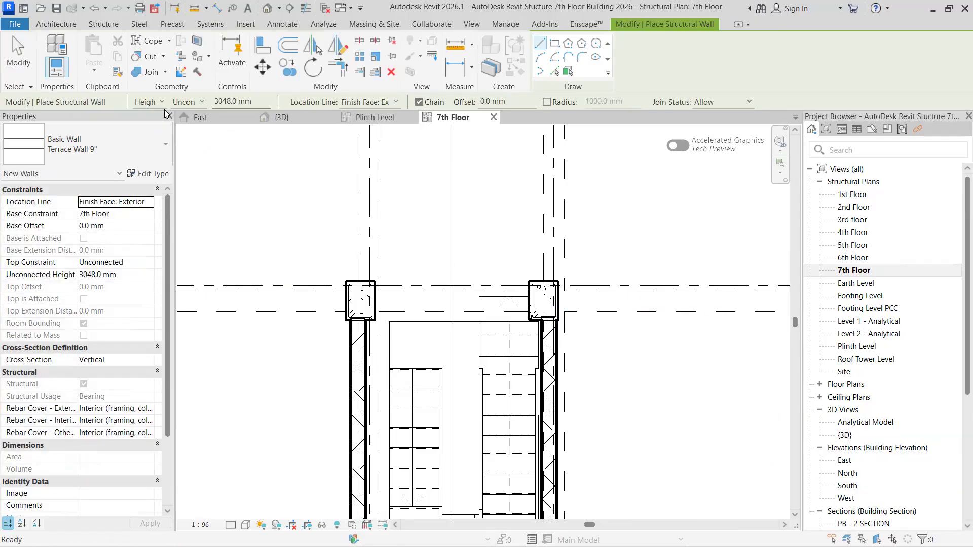
- Switch the placement of the new Terrace Wall 9" from Height to Depth
{"action": "left_click", "coordinate": [160, 103]}
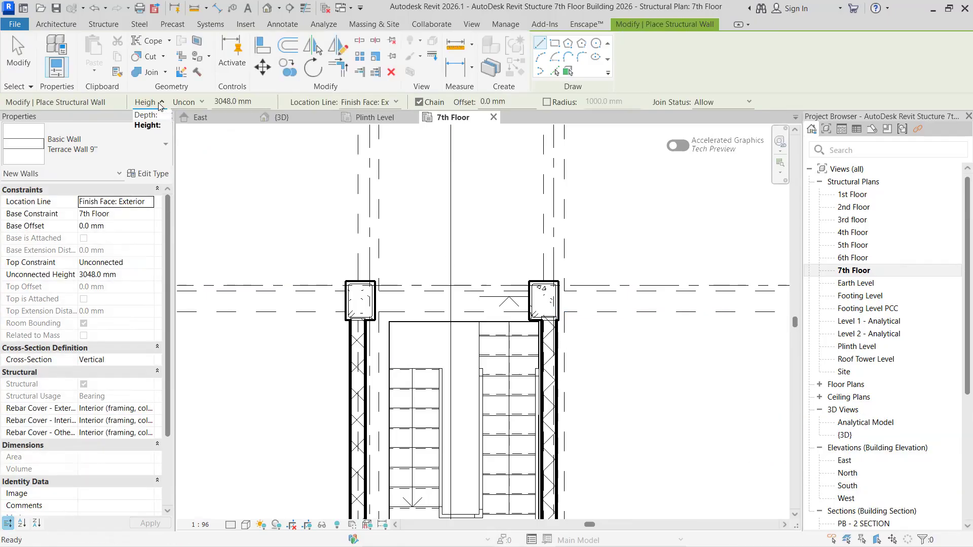
{"action": "left_click", "coordinate": [161, 103]}
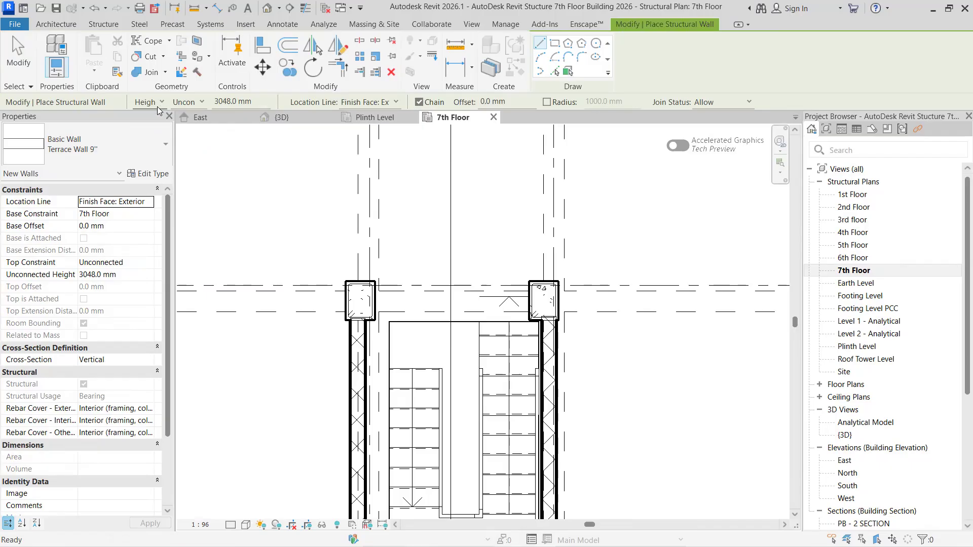
{"action": "left_click", "coordinate": [161, 103]}
{"action": "left_click", "coordinate": [147, 111]}
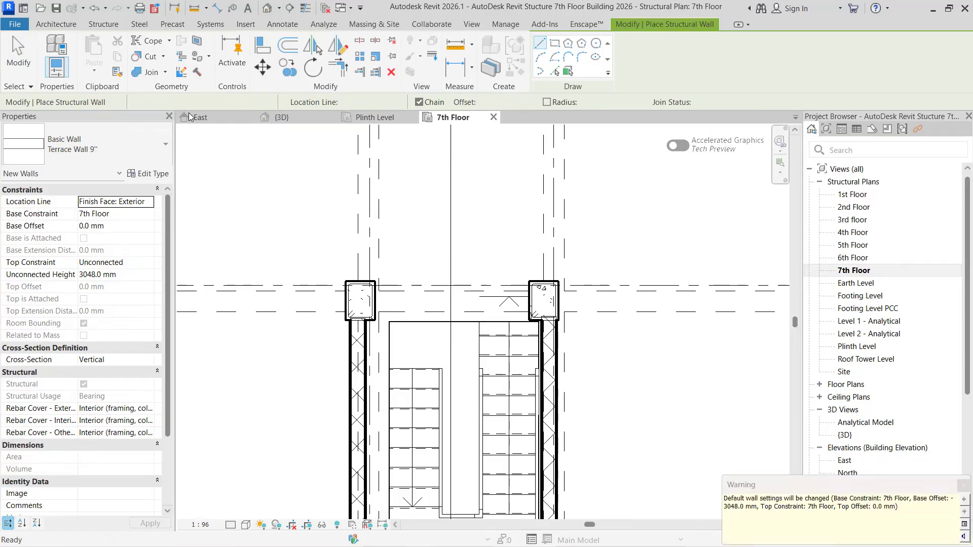
{"action": "left_click_drag", "start_coordinate": [856, 490], "coordinate": [476, 364]}
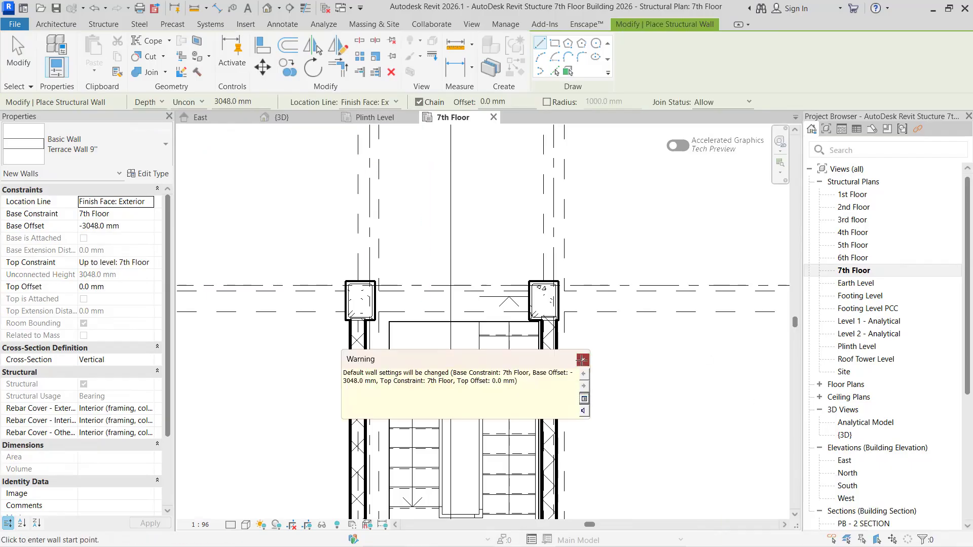
{"action": "left_click", "coordinate": [583, 360]}
- Return the wall placement to Height, try 7th Floor as the top level, and reset the wall constraints
{"action": "left_click", "coordinate": [200, 103]}
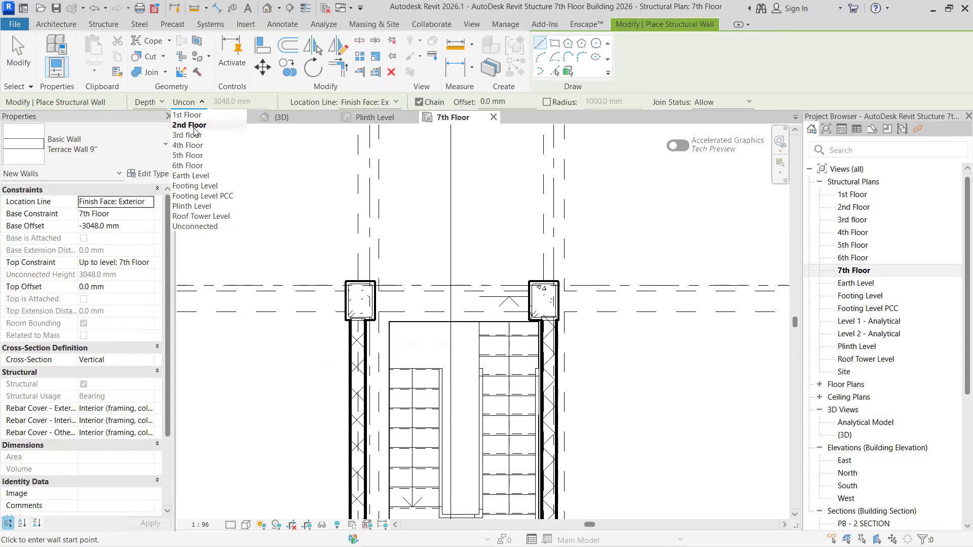
{"action": "left_click", "coordinate": [164, 104]}
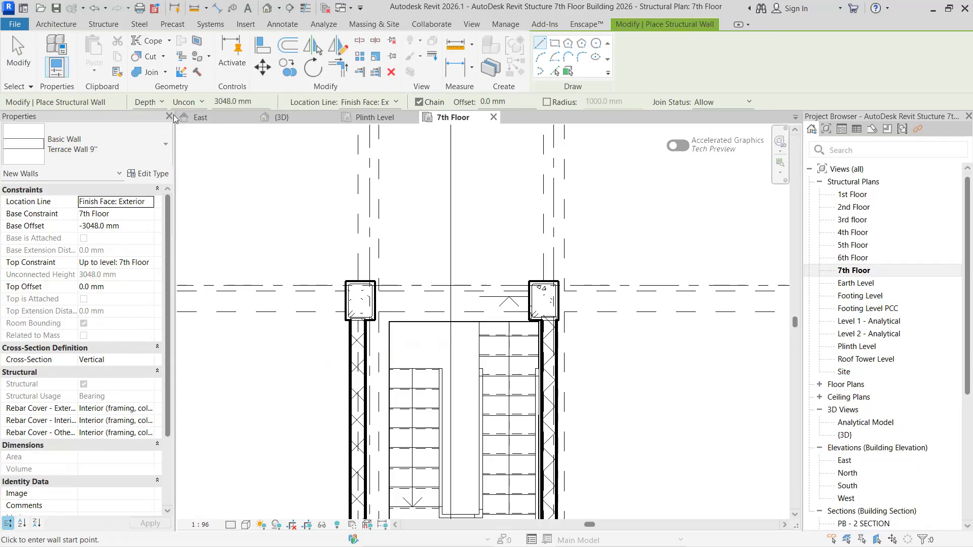
{"action": "left_click", "coordinate": [164, 104]}
{"action": "left_click", "coordinate": [152, 123]}
{"action": "left_click", "coordinate": [196, 103]}
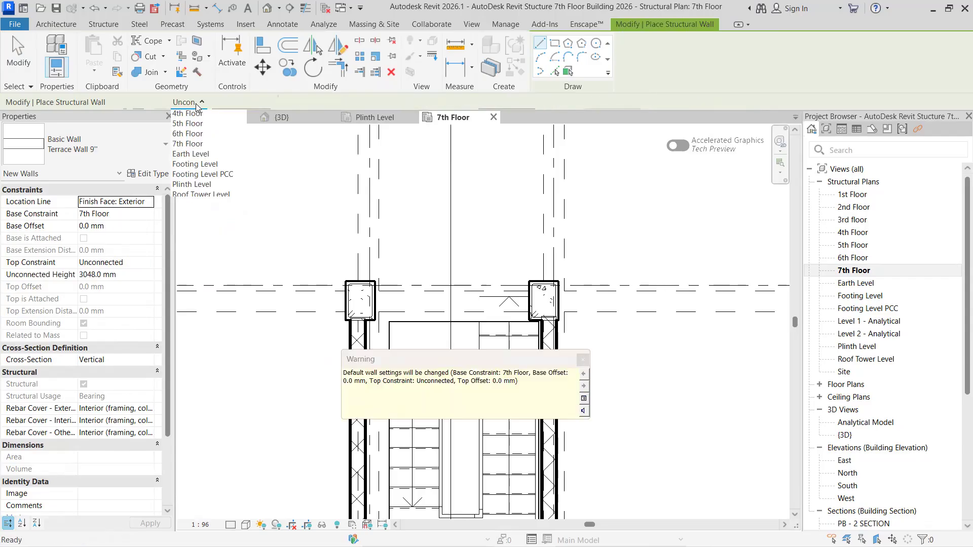
{"action": "left_click", "coordinate": [189, 176]}
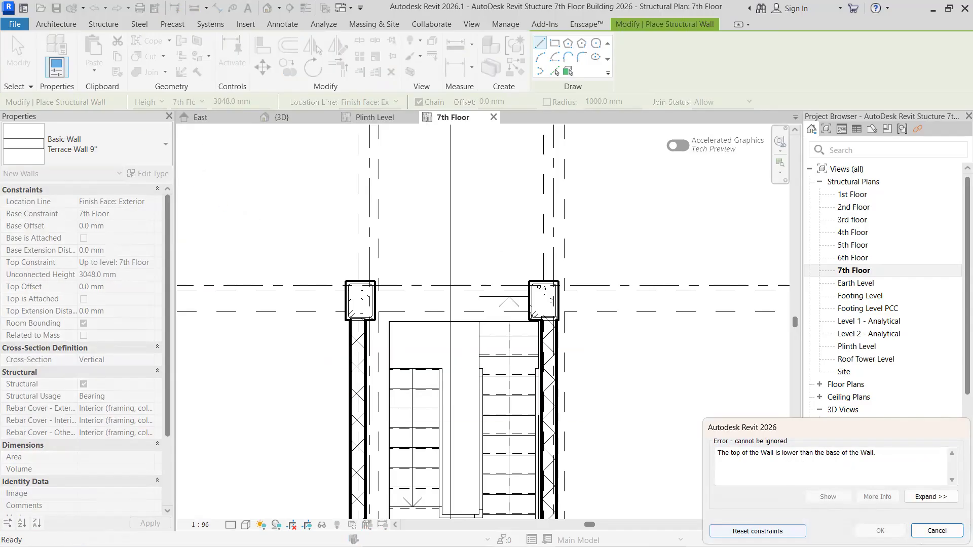
{"action": "left_click", "coordinate": [758, 532]}
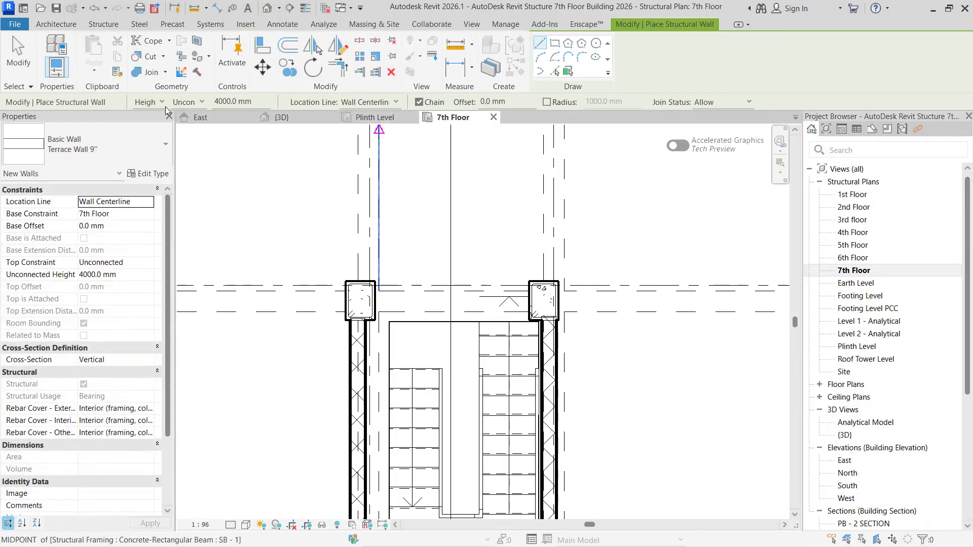
- Retry 7th Floor as the top level with the reset wall settings
{"action": "left_click", "coordinate": [187, 104]}
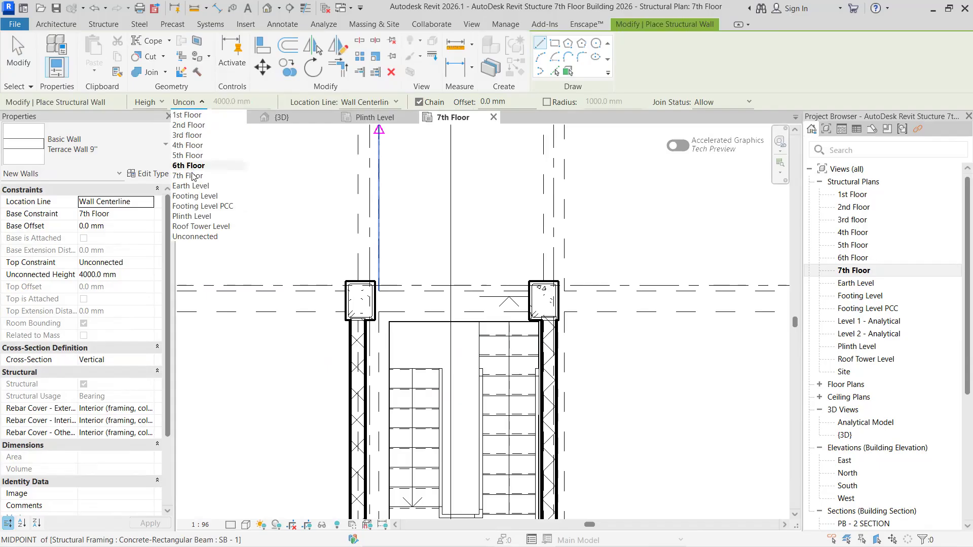
{"action": "left_click", "coordinate": [193, 170]}
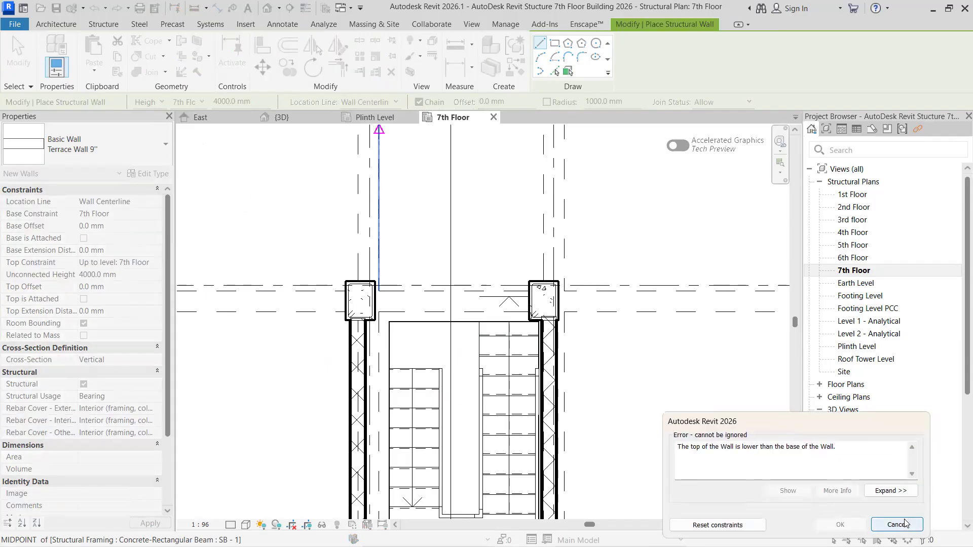
{"action": "left_click", "coordinate": [920, 530]}
- Switch the wall placement to Depth and try Roof Tower Level as its limiting level
{"action": "left_click", "coordinate": [162, 103]}
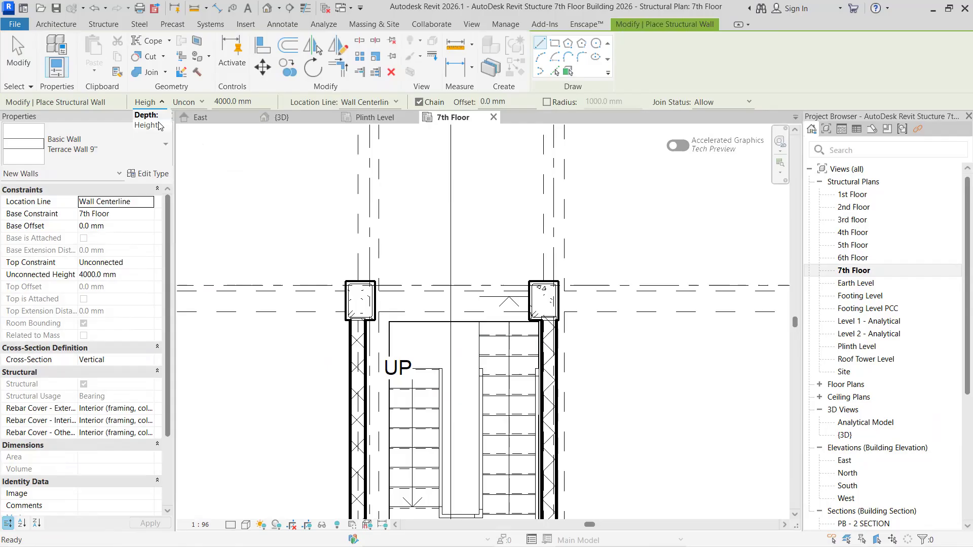
{"action": "left_click", "coordinate": [146, 115]}
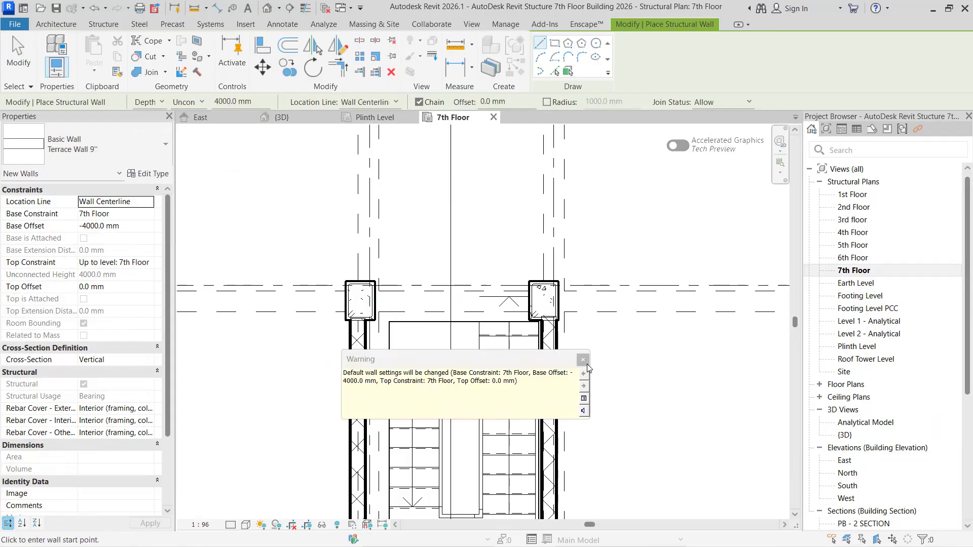
{"action": "left_click", "coordinate": [188, 102]}
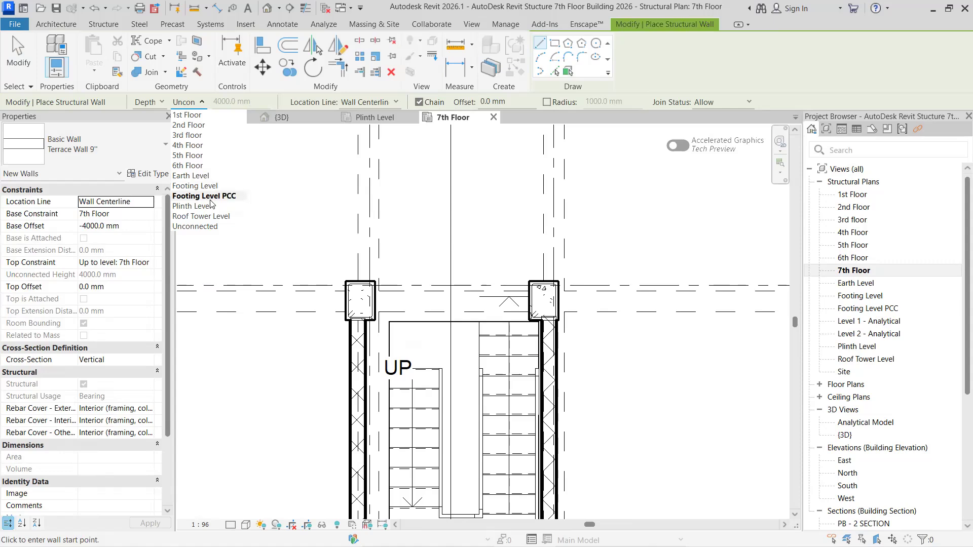
{"action": "left_click", "coordinate": [210, 217]}
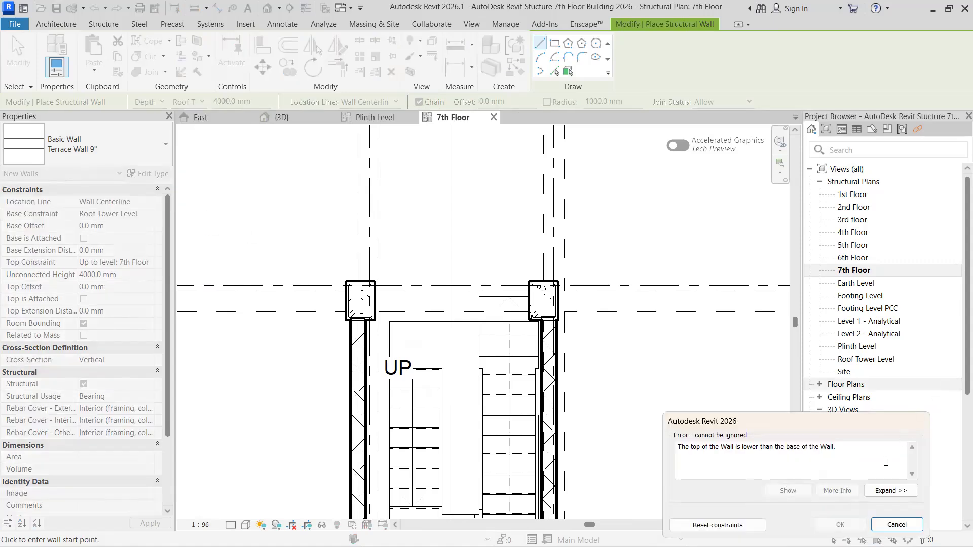
{"action": "left_click", "coordinate": [896, 524]}
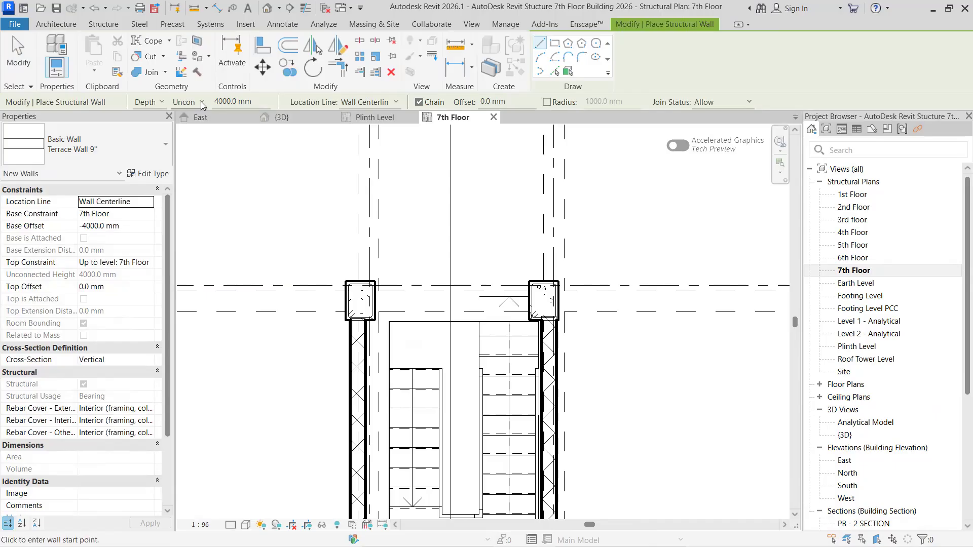
{"action": "left_click", "coordinate": [202, 102]}
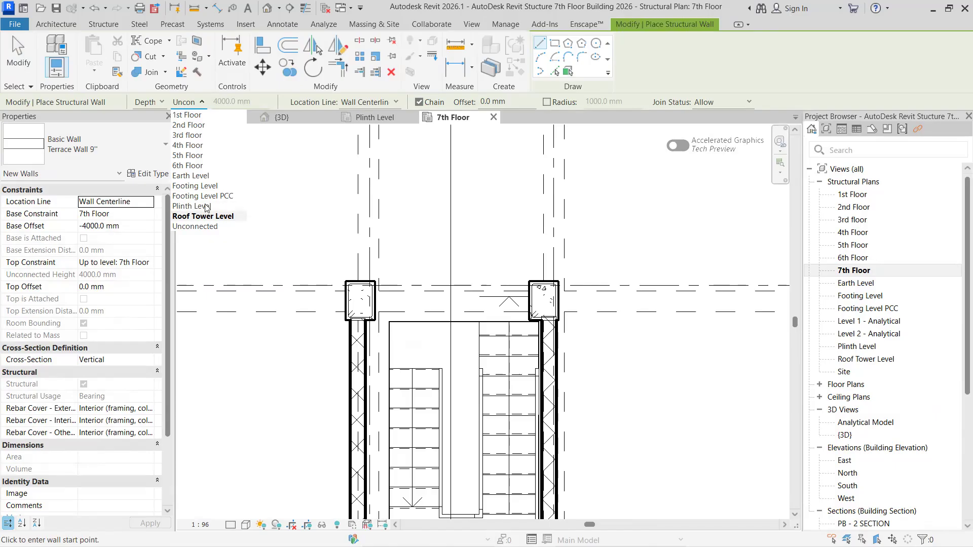
{"action": "left_click", "coordinate": [154, 105]}
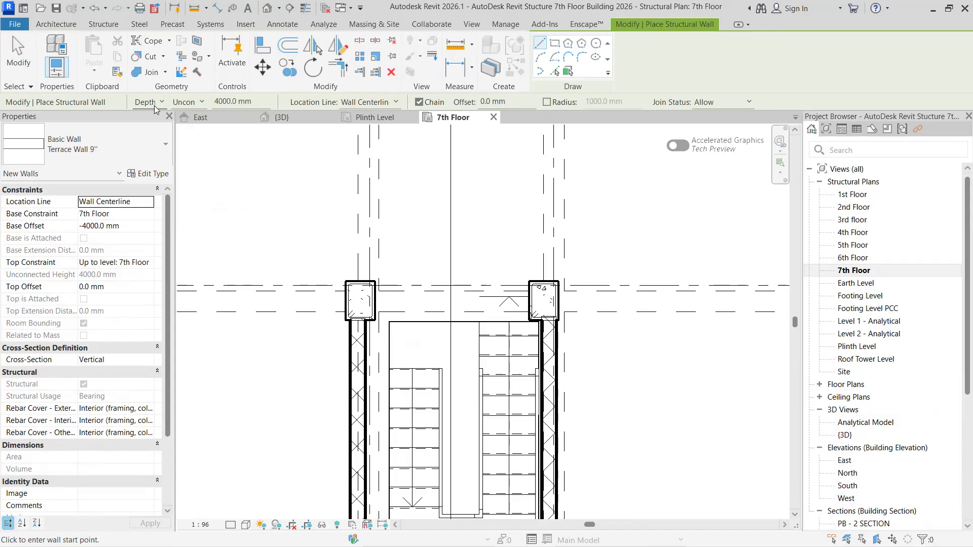
- Check the stair towers and lift shafts in the Roof Tower Level structural plan, closing that plan when done
{"action": "double_click", "coordinate": [922, 435]}
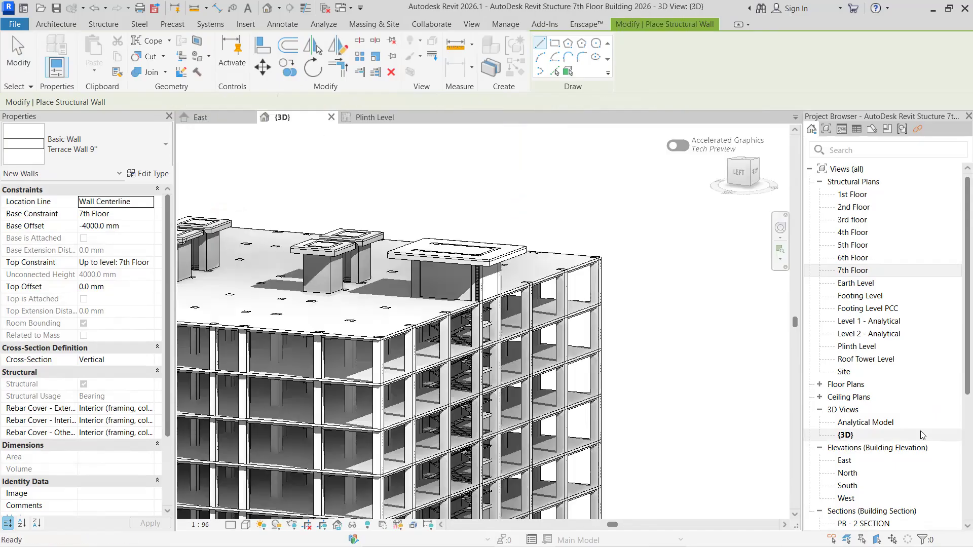
{"action": "left_click", "coordinate": [867, 360]}
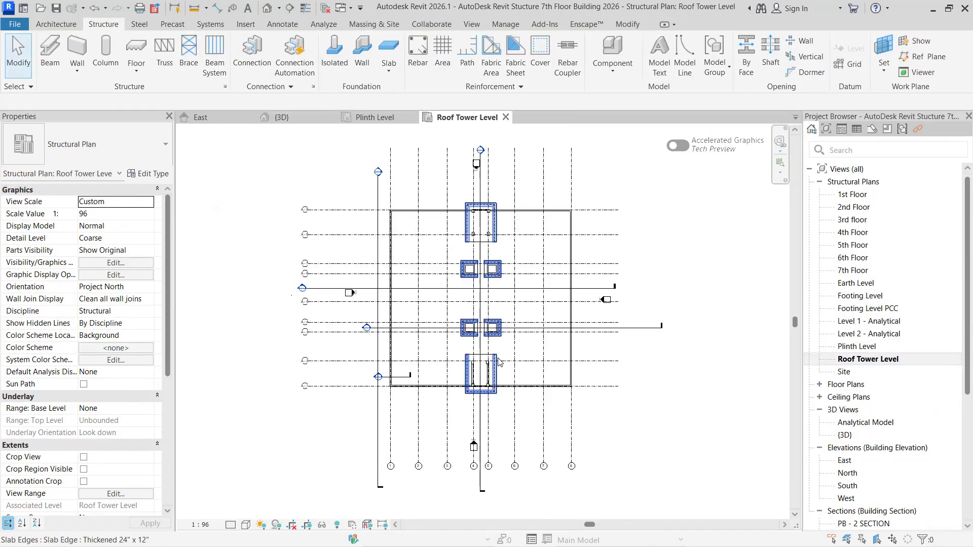
{"action": "scroll", "coordinate": [498, 374], "scroll_direction": "up", "scroll_amount": 2}
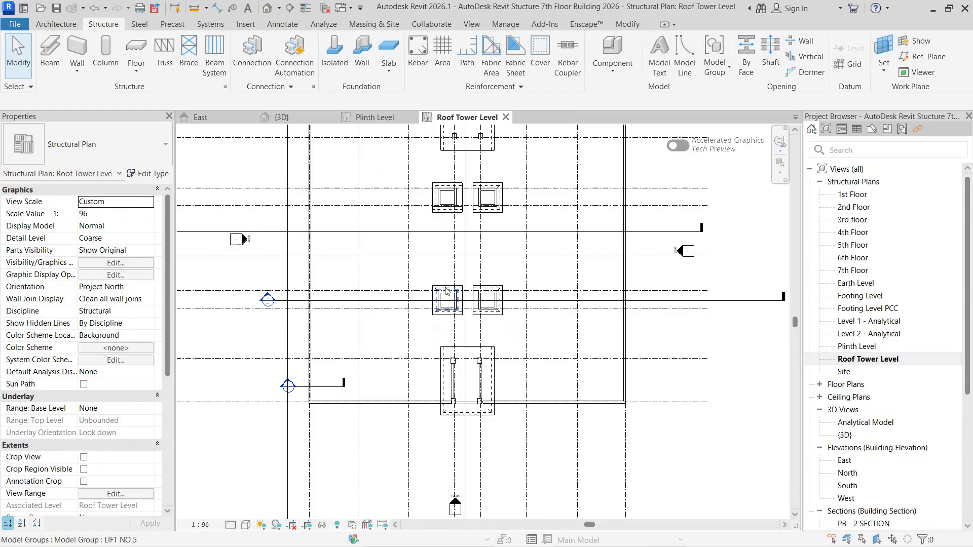
{"action": "left_click", "coordinate": [505, 117]}
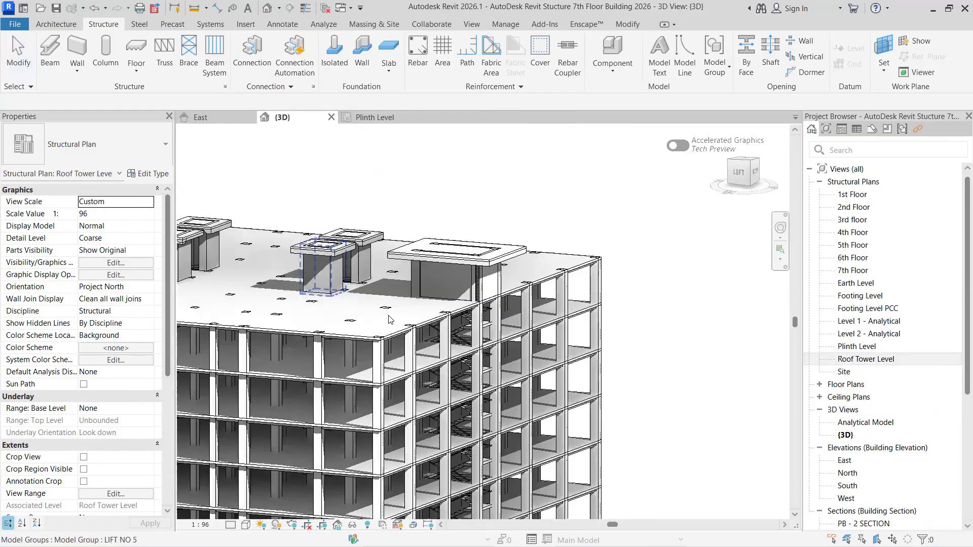
- Inspect the stair towers at both ends of the roof slab in the 3D view
{"action": "scroll", "coordinate": [375, 244], "scroll_direction": "up", "scroll_amount": 1}
{"action": "middle_click_drag", "start_coordinate": [375, 243], "coordinate": [464, 322]}
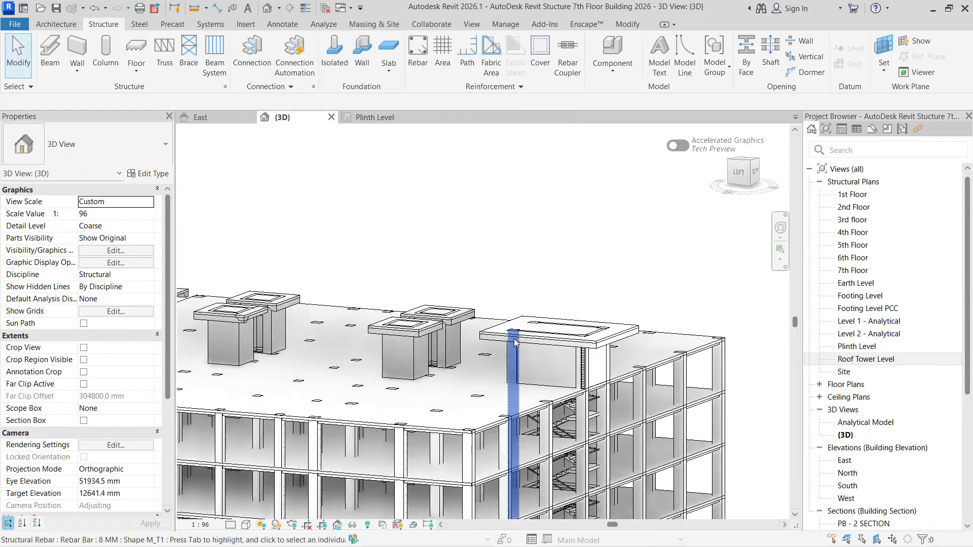
{"action": "scroll", "coordinate": [483, 367], "scroll_direction": "up", "scroll_amount": 1}
{"action": "middle_click_drag", "start_coordinate": [483, 368], "coordinate": [677, 413]}
{"action": "middle_click_drag", "start_coordinate": [357, 359], "coordinate": [442, 405]}
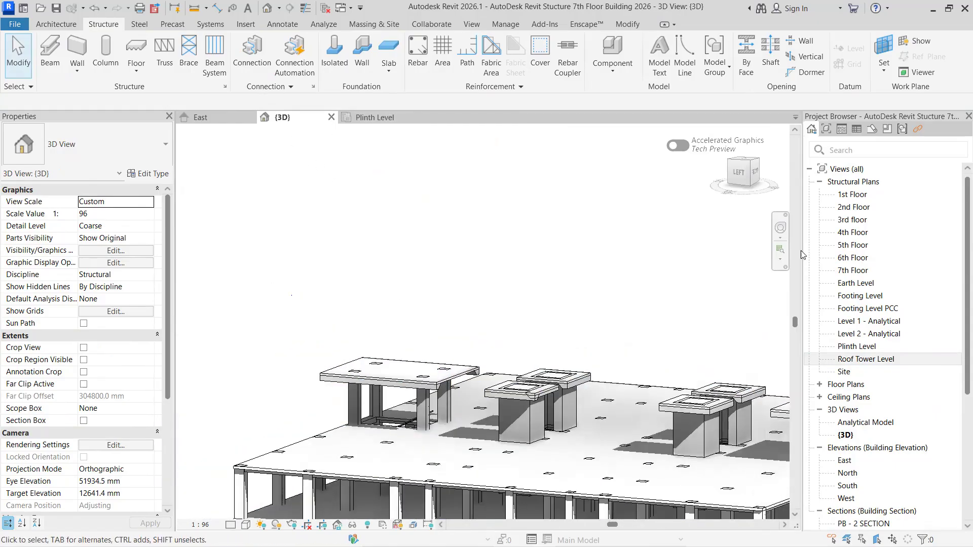
- Open the 7th Floor structural plan at the walled stair between the C - 1A columns
{"action": "left_click", "coordinate": [853, 271]}
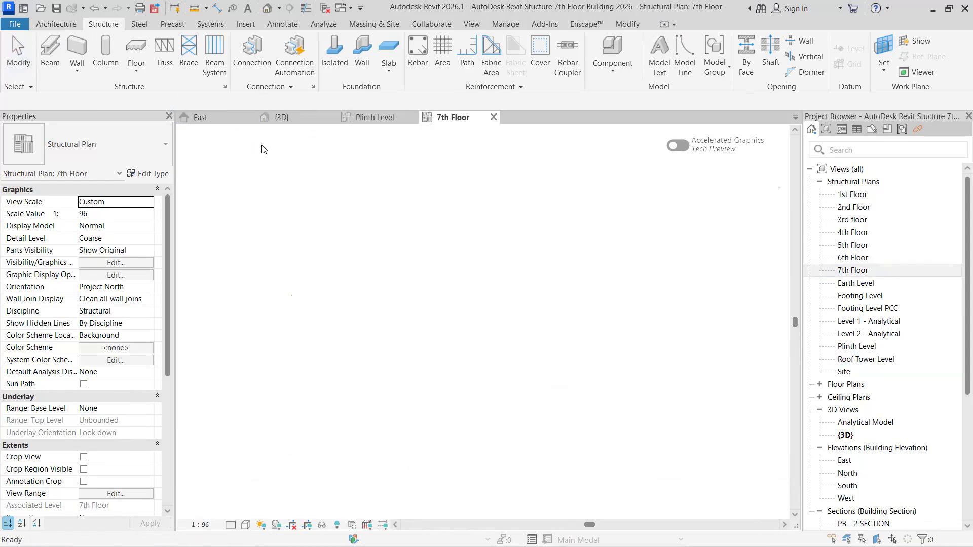
{"action": "left_click", "coordinate": [400, 119]}
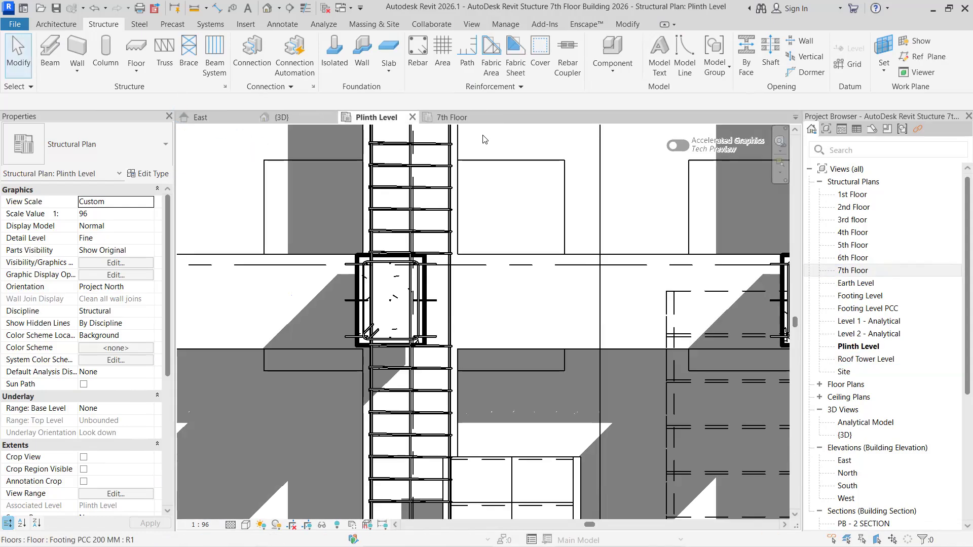
{"action": "left_click", "coordinate": [451, 117]}
{"action": "scroll", "coordinate": [425, 320], "scroll_direction": "up", "scroll_amount": 10}
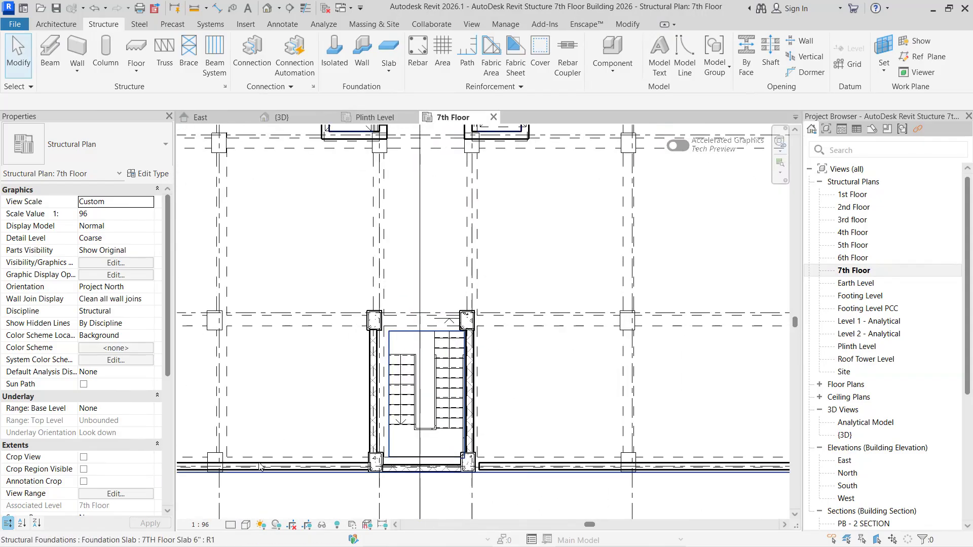
- Display the 7th Floor structural plan in a shaded visual style around the walled stair
{"action": "left_click", "coordinate": [282, 460]}
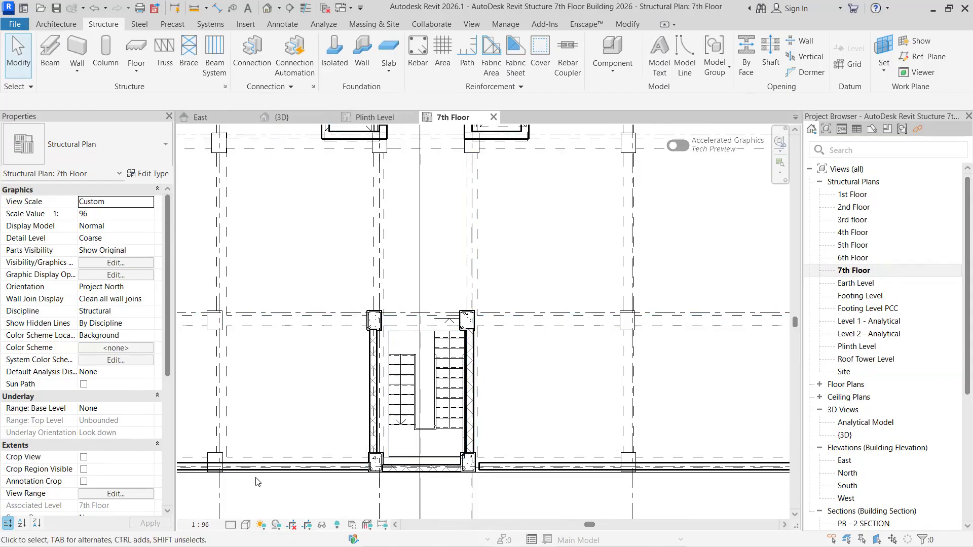
{"action": "left_click", "coordinate": [246, 524]}
{"action": "left_click", "coordinate": [263, 475]}
{"action": "scroll", "coordinate": [396, 320], "scroll_direction": "up", "scroll_amount": 2}
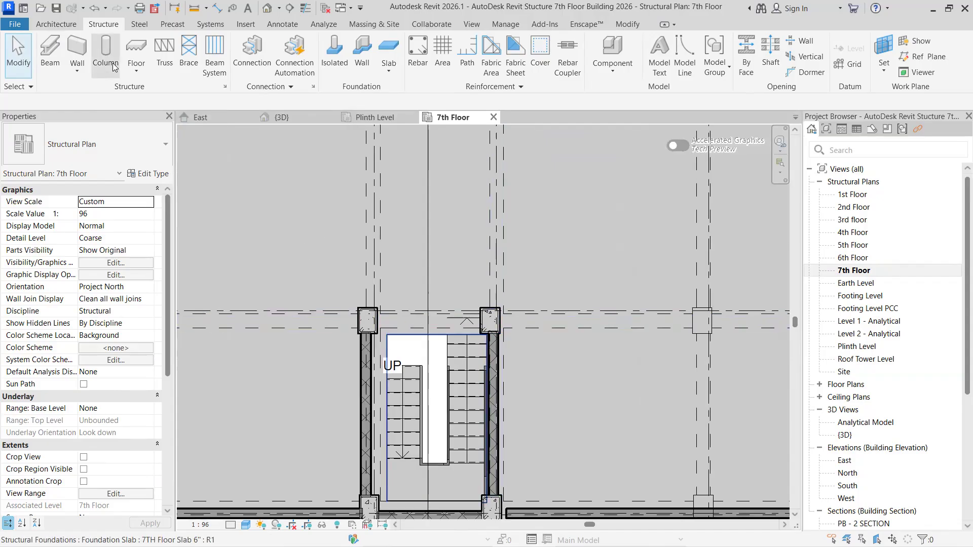
- Set up a structural Terrace Wall 9" with Depth down to 6th Floor and location line Finish Face: Exterior
{"action": "left_click", "coordinate": [77, 70]}
{"action": "left_click", "coordinate": [99, 97]}
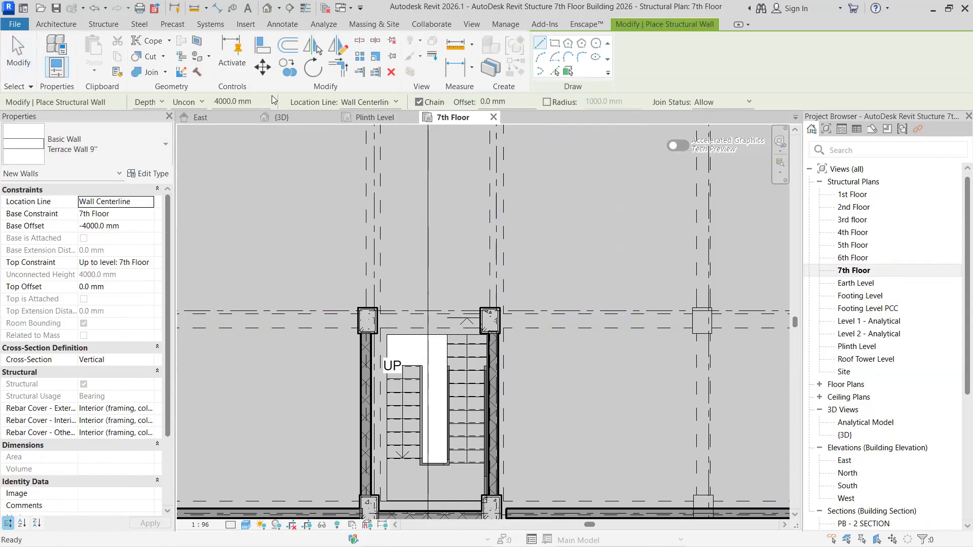
{"action": "left_click", "coordinate": [202, 104]}
{"action": "left_click", "coordinate": [197, 166]}
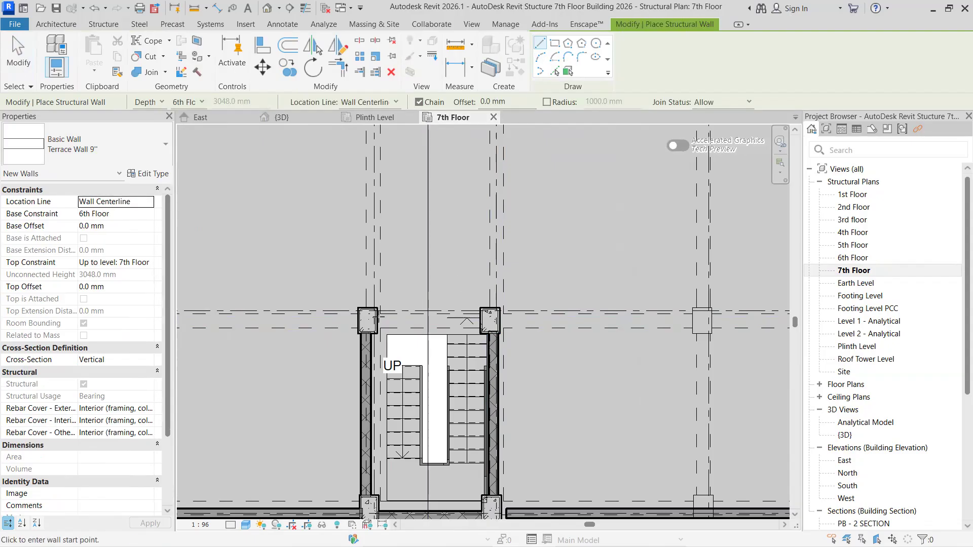
{"action": "scroll", "coordinate": [373, 316], "scroll_direction": "up", "scroll_amount": 1}
{"action": "left_click", "coordinate": [392, 103]}
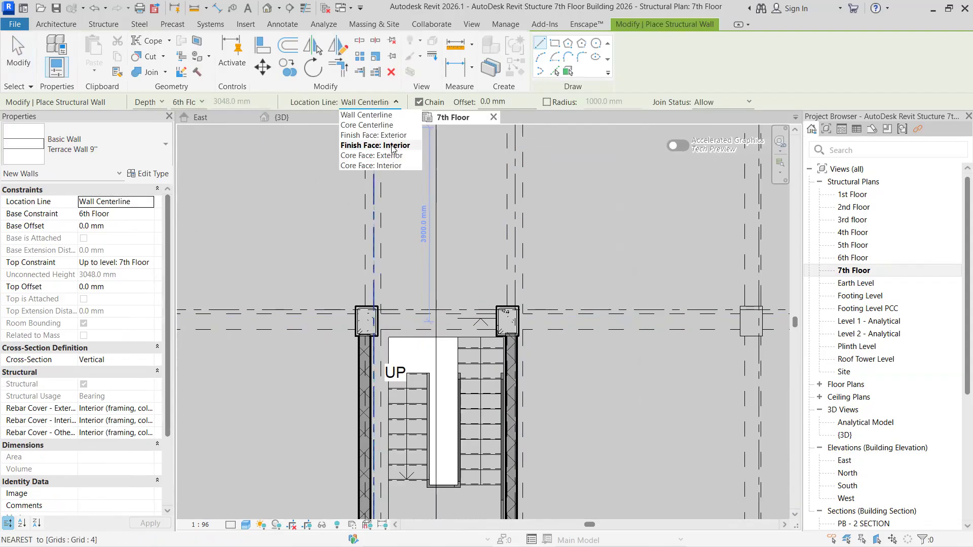
{"action": "left_click", "coordinate": [360, 130]}
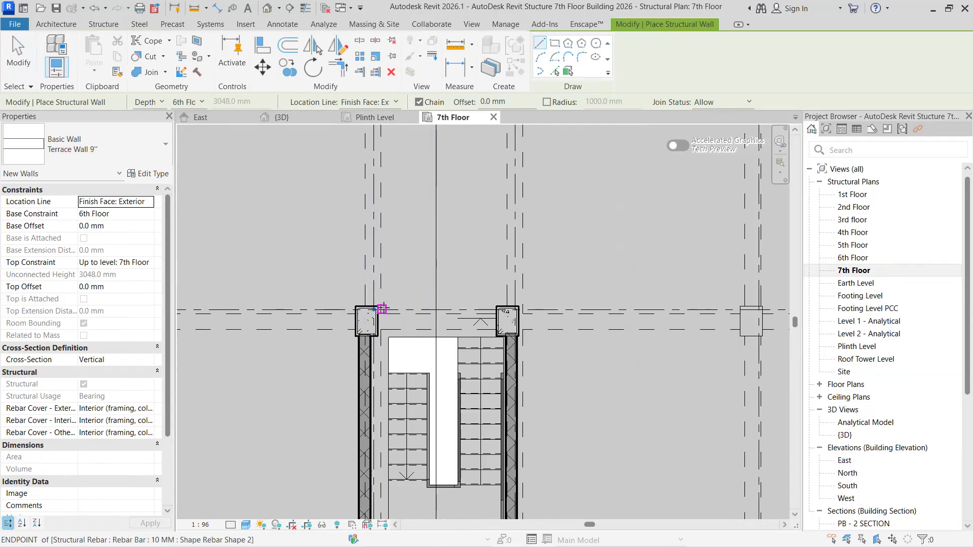
- Draw a 2500 mm wall across the open end of the stair, between the two columns beside the UP flight
{"action": "left_click", "coordinate": [381, 309]}
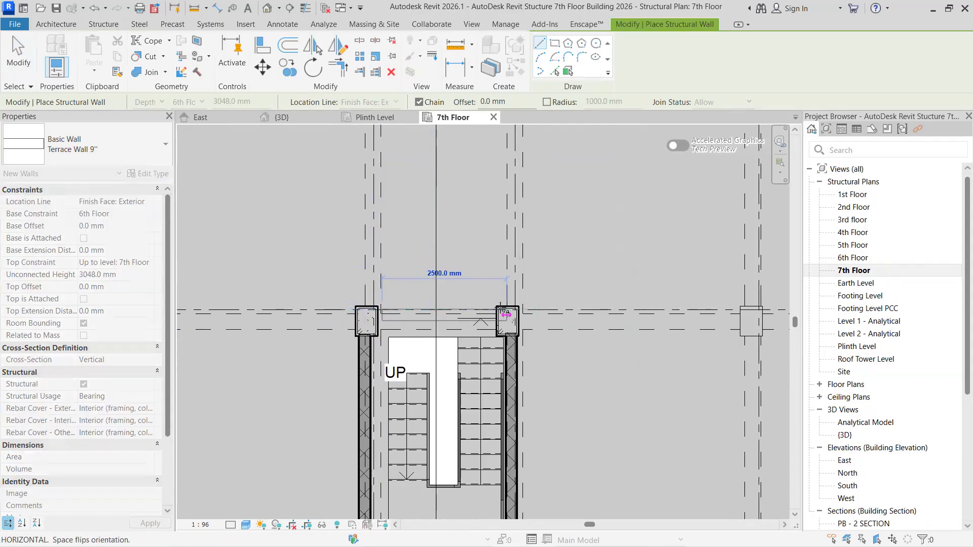
{"action": "key", "text": "Escape"}
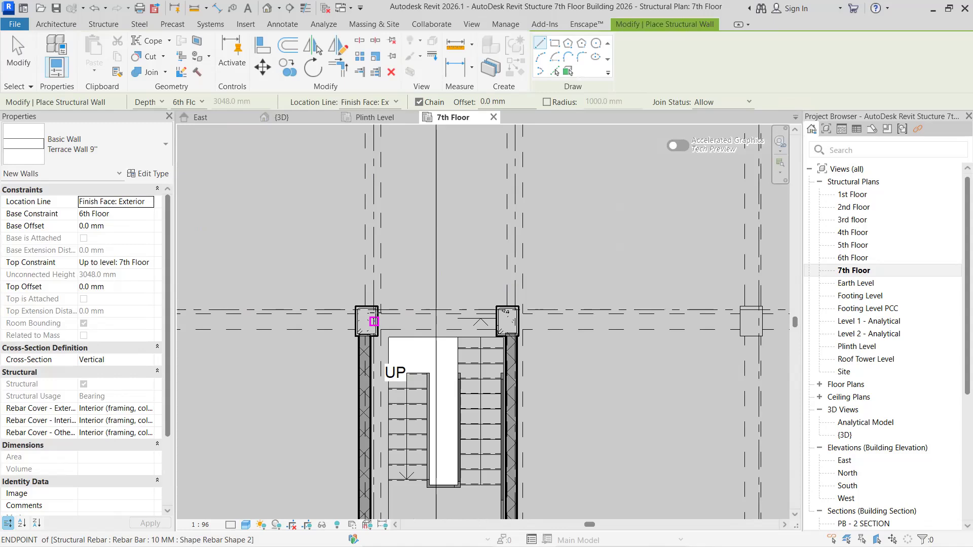
{"action": "left_click", "coordinate": [378, 306]}
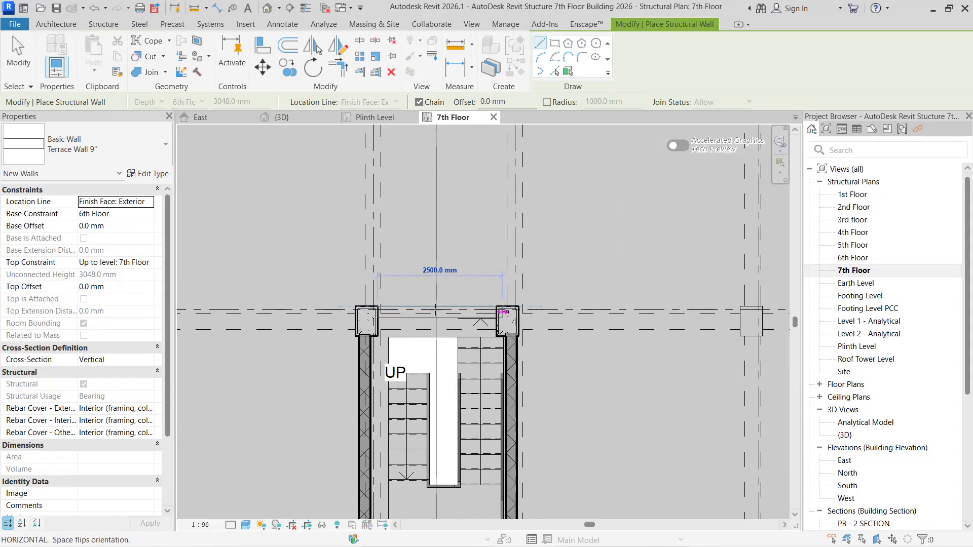
{"action": "left_click", "coordinate": [502, 310]}
{"action": "key", "text": "Escape"}
{"action": "key", "text": "Escape"}
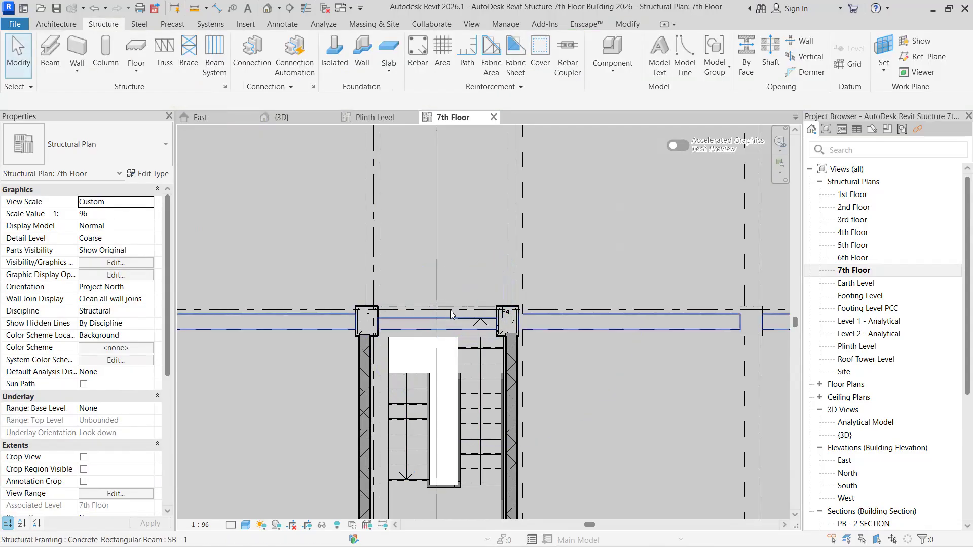
- Shorten the new wall to about 2378 mm so that it ends at the inner face of the stair column
{"action": "left_click", "coordinate": [479, 307]}
{"action": "scroll", "coordinate": [498, 310], "scroll_direction": "up", "scroll_amount": 2}
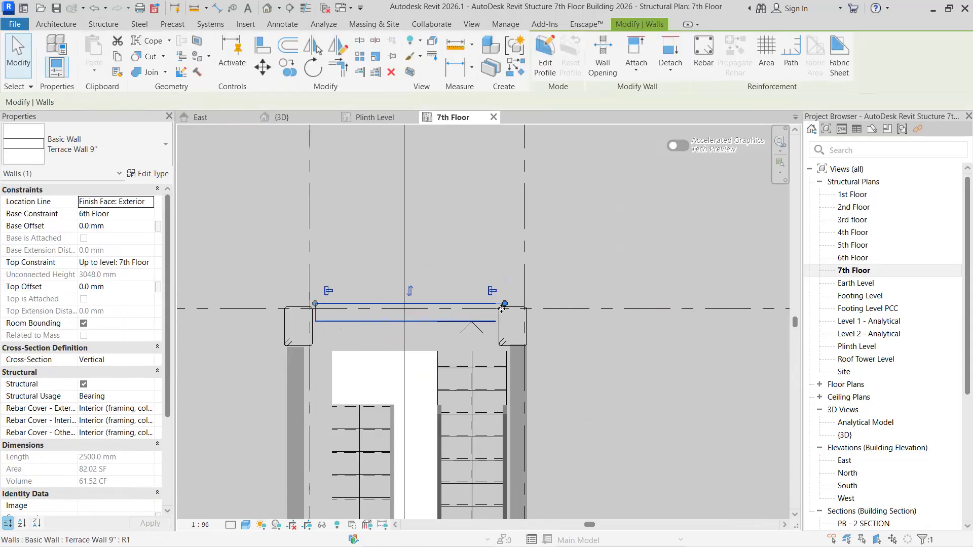
{"action": "scroll", "coordinate": [505, 307], "scroll_direction": "up", "scroll_amount": 2}
{"action": "left_click_drag", "start_coordinate": [508, 300], "coordinate": [491, 299]}
{"action": "left_click_drag", "start_coordinate": [409, 322], "coordinate": [400, 325]}
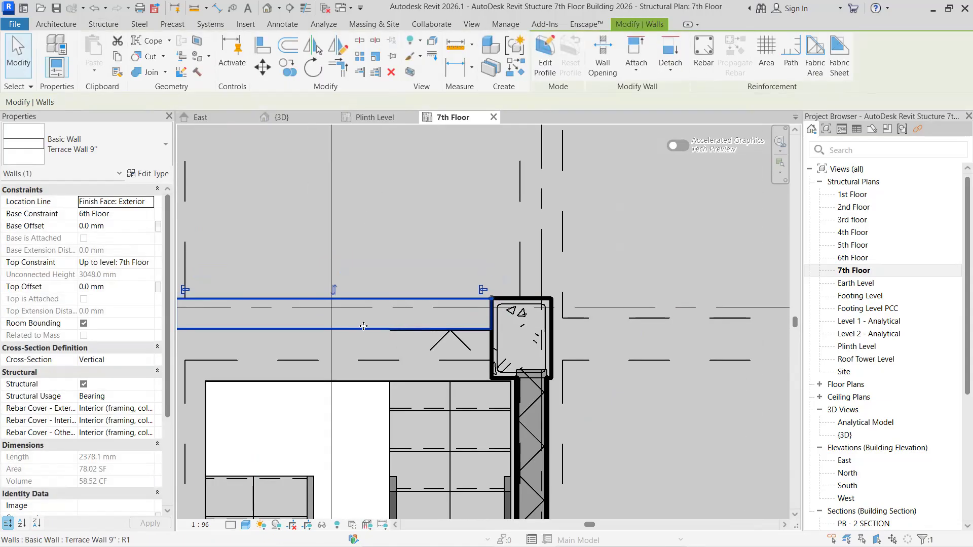
- Set the wall's base constraint to 7th Floor and its top constraint to Up to level: Roof Tower Level
{"action": "left_click", "coordinate": [122, 213]}
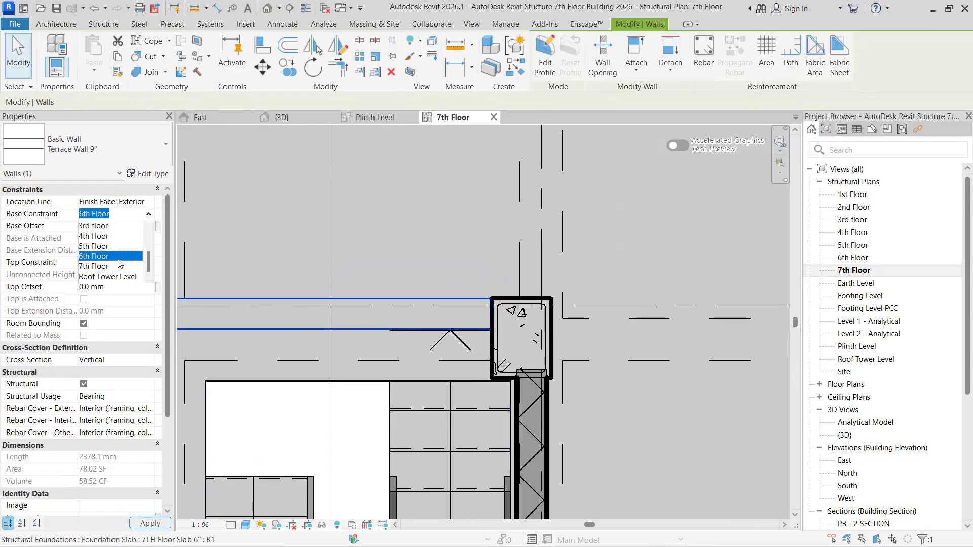
{"action": "left_click", "coordinate": [96, 266]}
{"action": "left_click", "coordinate": [148, 267]}
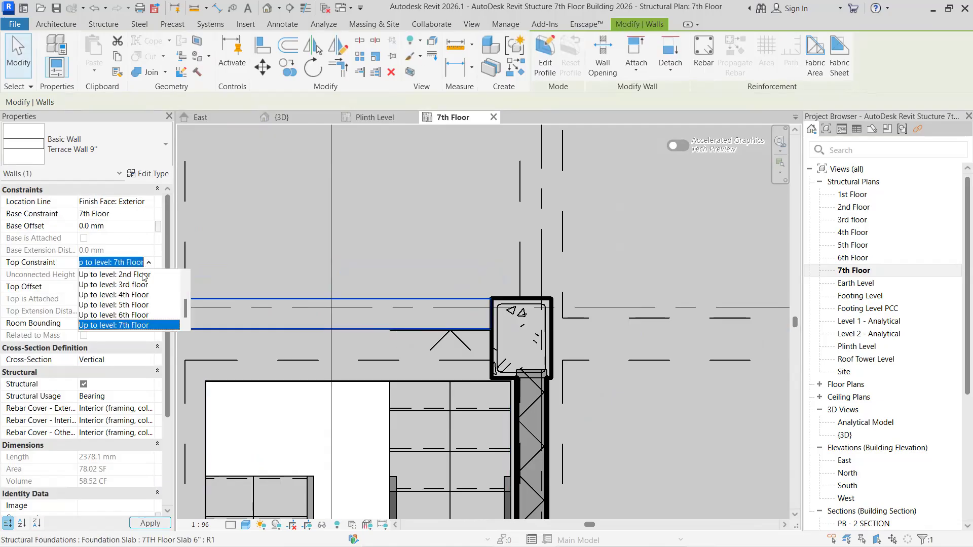
{"action": "left_click", "coordinate": [140, 328]}
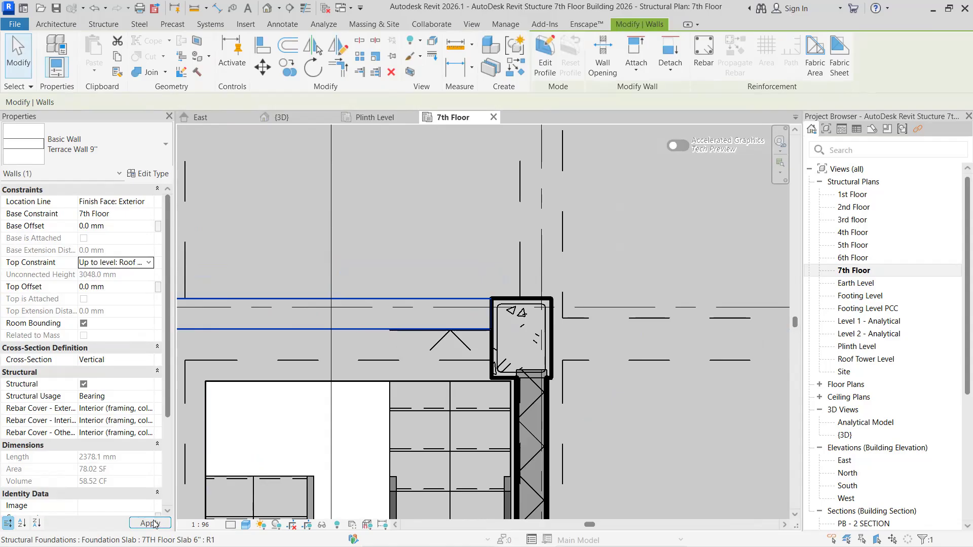
{"action": "scroll", "coordinate": [390, 365], "scroll_direction": "down", "scroll_amount": 2}
{"action": "key", "text": "Escape"}
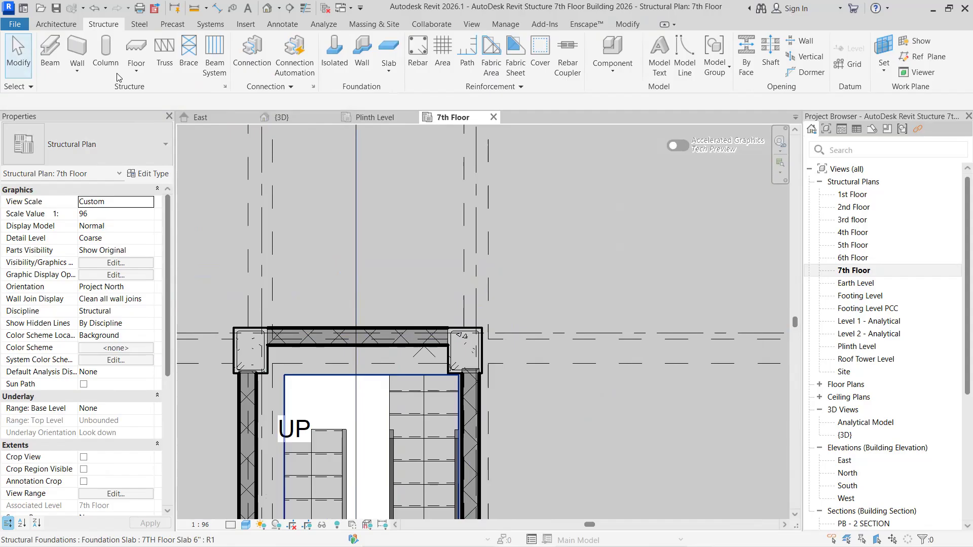
- Duplicate the Door-Opening 36" x 84" type as Mumty door and set its width to 1219.2 mm
{"action": "left_click", "coordinate": [54, 25]}
{"action": "left_click", "coordinate": [80, 53]}
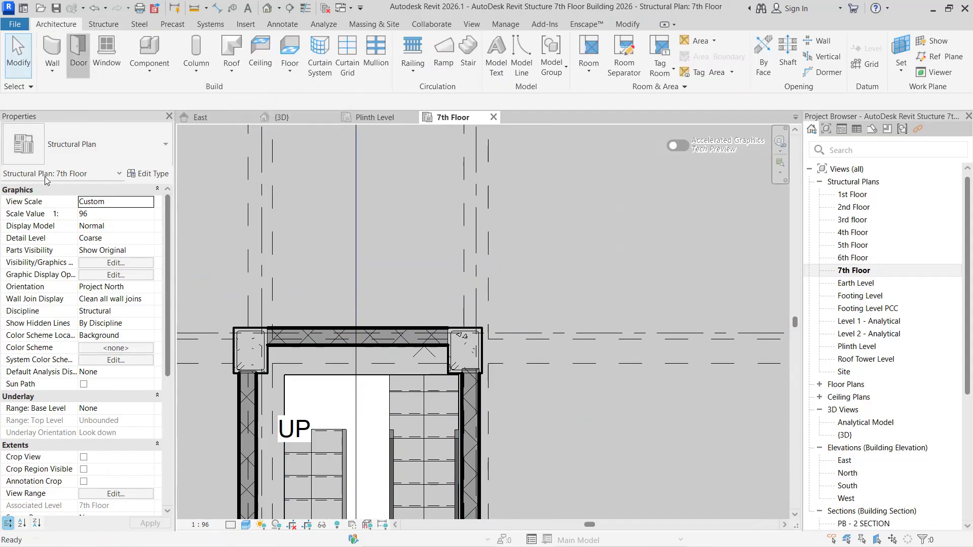
{"action": "left_click", "coordinate": [96, 140]}
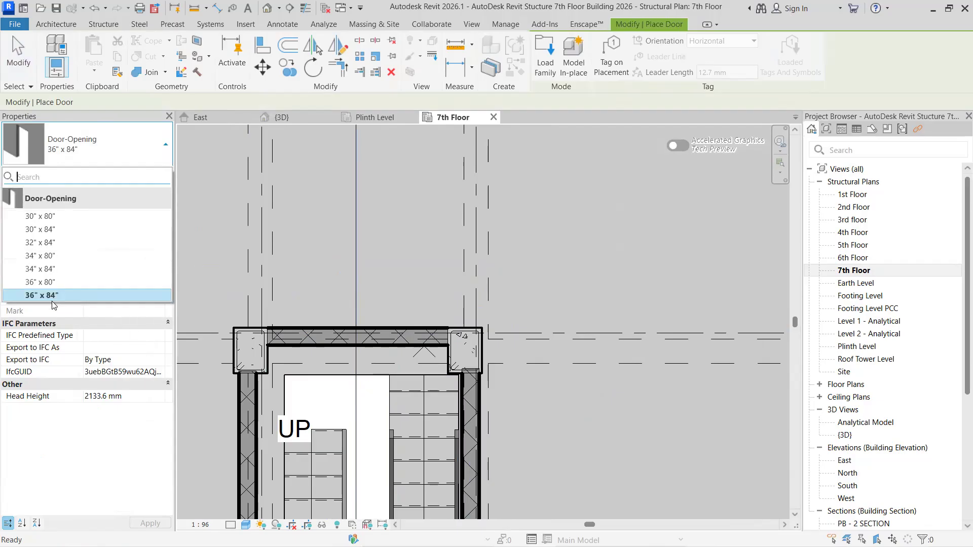
{"action": "left_click", "coordinate": [45, 295]}
{"action": "left_click", "coordinate": [144, 174]}
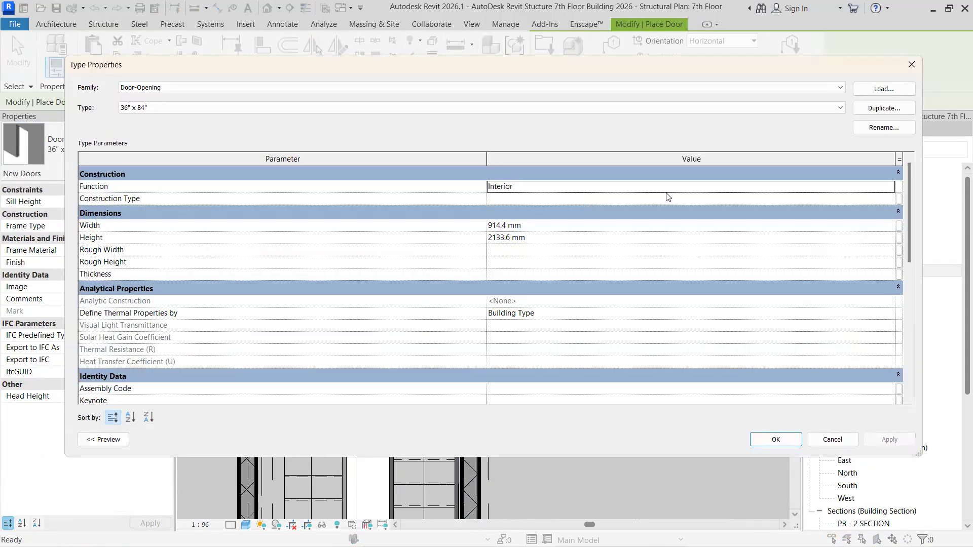
{"action": "left_click", "coordinate": [867, 109]}
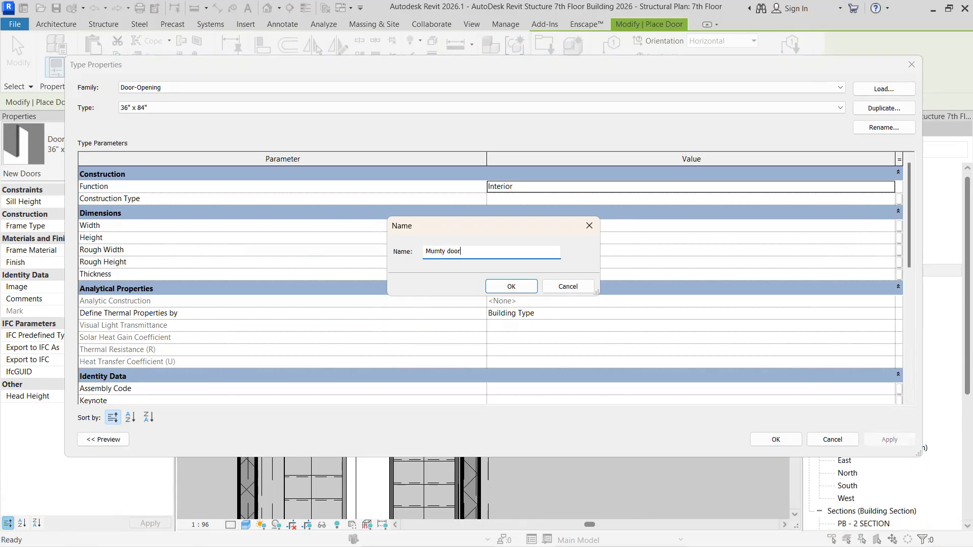
{"action": "left_click", "coordinate": [504, 291]}
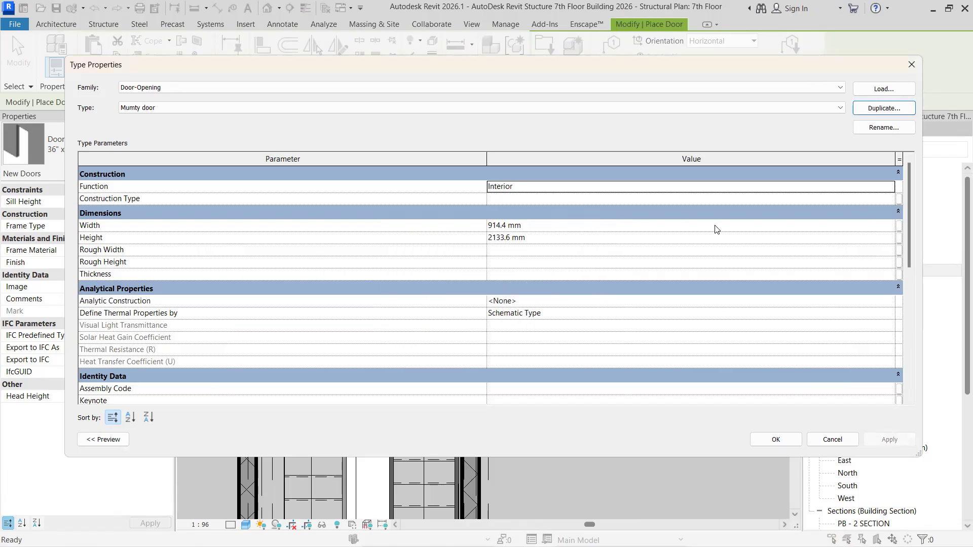
{"action": "left_click", "coordinate": [772, 225]}
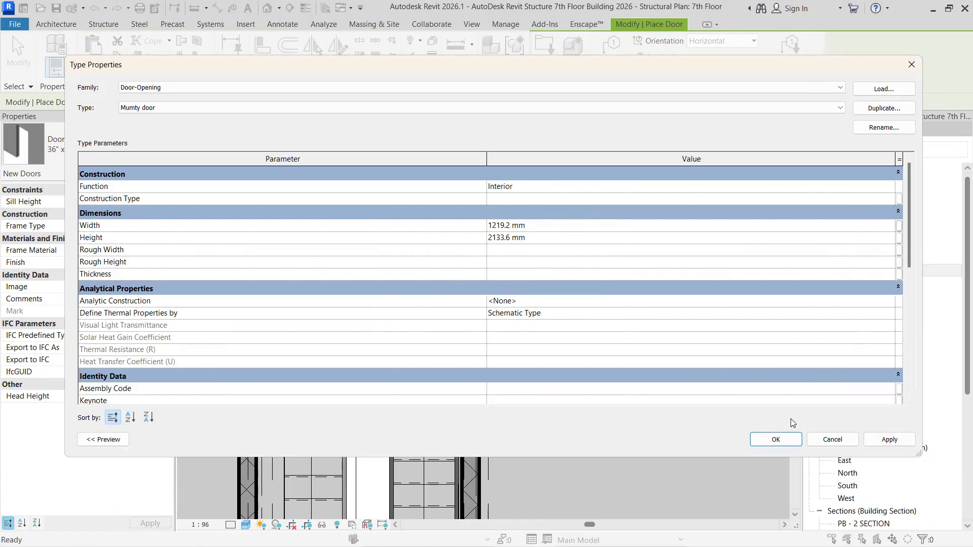
{"action": "left_click", "coordinate": [778, 439]}
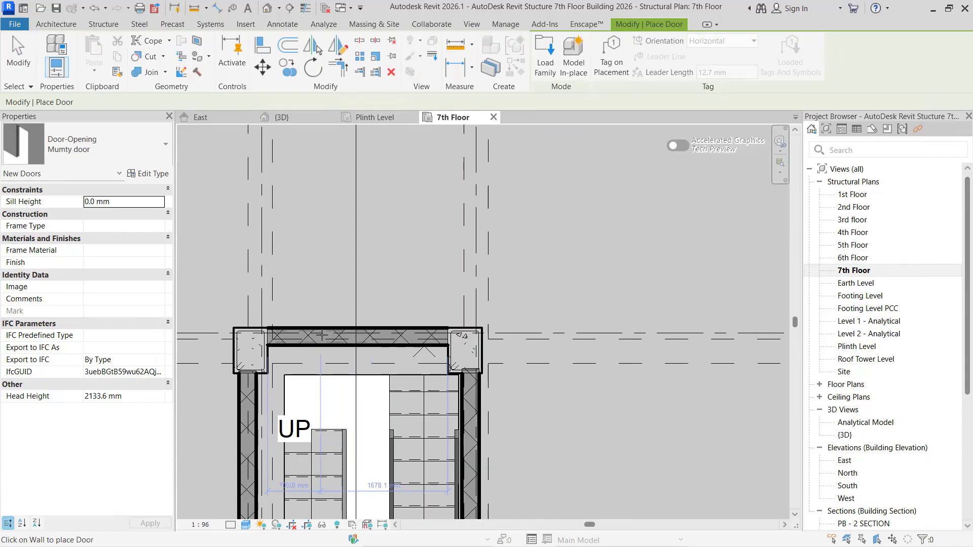
- Place the Mumty door in the new stair wall, centred about 700 mm from the left column
{"action": "left_click", "coordinate": [350, 409]}
{"action": "key", "text": "Escape"}
{"action": "key", "text": "Escape"}
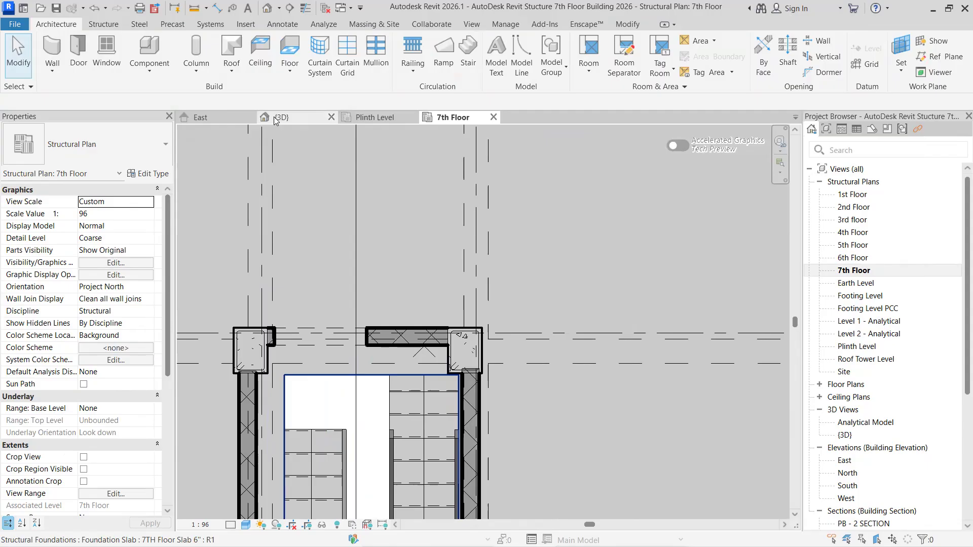
- Examine the stair tower with the new door wall on the roof from different sides in the 3D view
{"action": "left_click", "coordinate": [278, 117]}
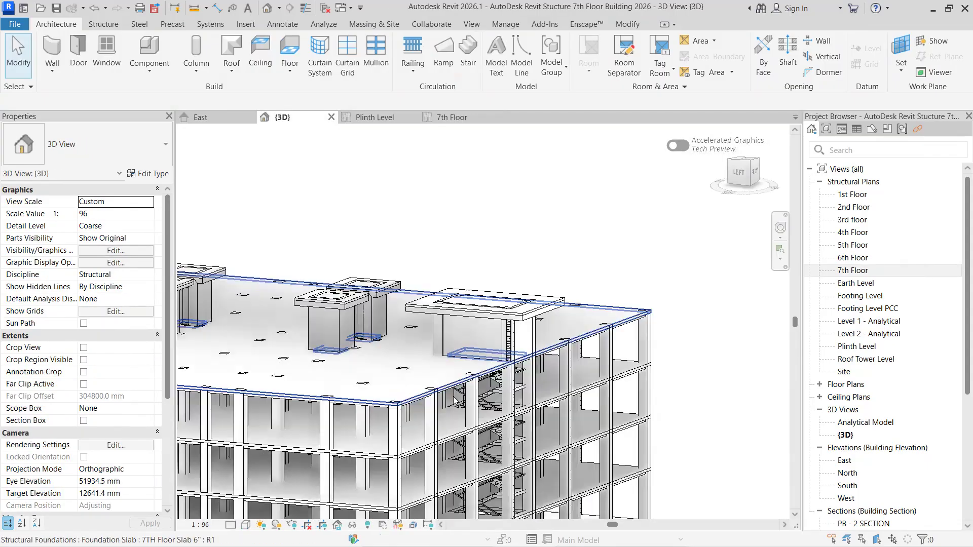
{"action": "scroll", "coordinate": [657, 448], "scroll_direction": "down", "scroll_amount": 1}
{"action": "middle_click_drag", "start_coordinate": [714, 444], "coordinate": [731, 445], "text": "shift"}
{"action": "middle_click_drag", "start_coordinate": [391, 425], "coordinate": [645, 355]}
{"action": "middle_click_drag", "start_coordinate": [532, 399], "coordinate": [551, 407], "text": "shift"}
{"action": "scroll", "coordinate": [372, 407], "scroll_direction": "down", "scroll_amount": 1}
{"action": "middle_click_drag", "start_coordinate": [243, 390], "coordinate": [431, 394]}
{"action": "middle_click_drag", "start_coordinate": [196, 333], "coordinate": [304, 344]}
{"action": "scroll", "coordinate": [368, 347], "scroll_direction": "up", "scroll_amount": 2}
{"action": "scroll", "coordinate": [482, 381], "scroll_direction": "up", "scroll_amount": 2}
{"action": "middle_click_drag", "start_coordinate": [640, 433], "coordinate": [133, 315]}
{"action": "scroll", "coordinate": [408, 308], "scroll_direction": "up", "scroll_amount": 4}
{"action": "scroll", "coordinate": [374, 351], "scroll_direction": "up", "scroll_amount": 2}
{"action": "middle_click_drag", "start_coordinate": [377, 351], "coordinate": [451, 370], "text": "shift"}
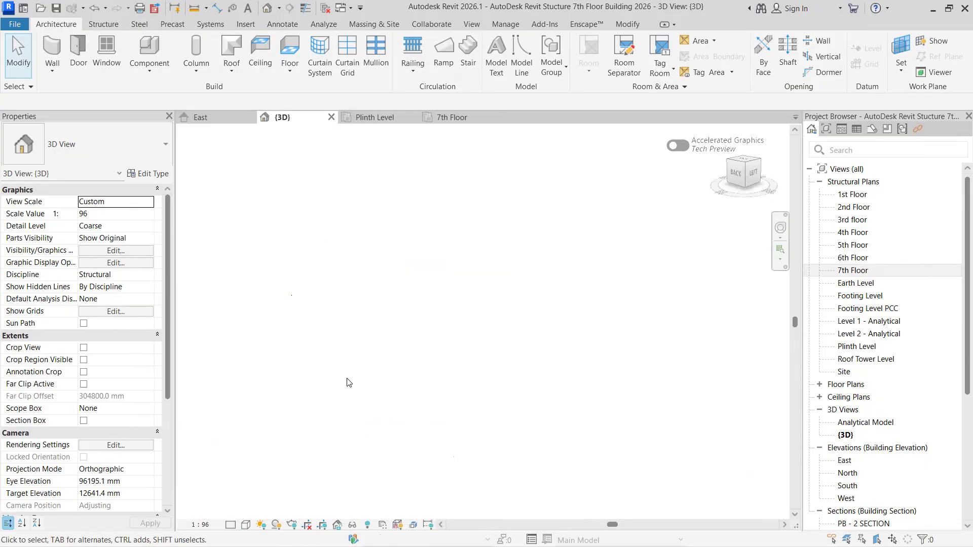
{"action": "scroll", "coordinate": [318, 383], "scroll_direction": "down", "scroll_amount": 4}
{"action": "middle_click_drag", "start_coordinate": [277, 393], "coordinate": [261, 450], "text": "shift"}
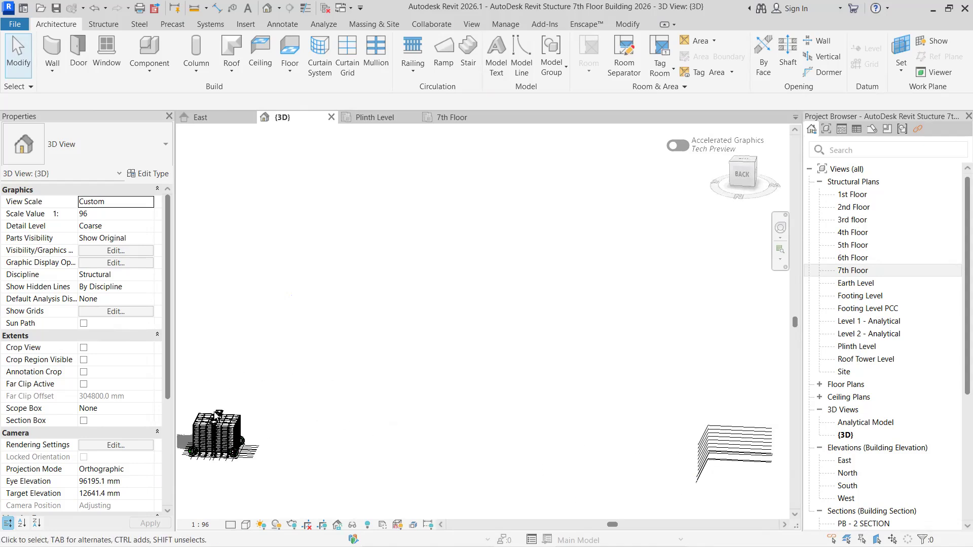
{"action": "scroll", "coordinate": [218, 420], "scroll_direction": "up", "scroll_amount": 8}
{"action": "scroll", "coordinate": [222, 389], "scroll_direction": "up", "scroll_amount": 4}
{"action": "middle_click_drag", "start_coordinate": [284, 383], "coordinate": [375, 384], "text": "shift"}
{"action": "scroll", "coordinate": [490, 422], "scroll_direction": "down", "scroll_amount": 6}
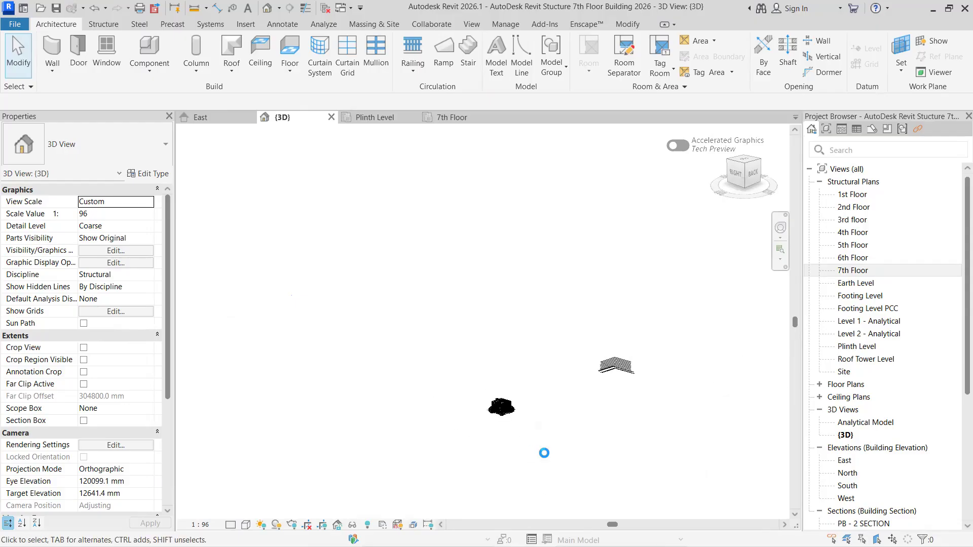
{"action": "key", "text": "z"}
{"action": "key", "text": "p"}
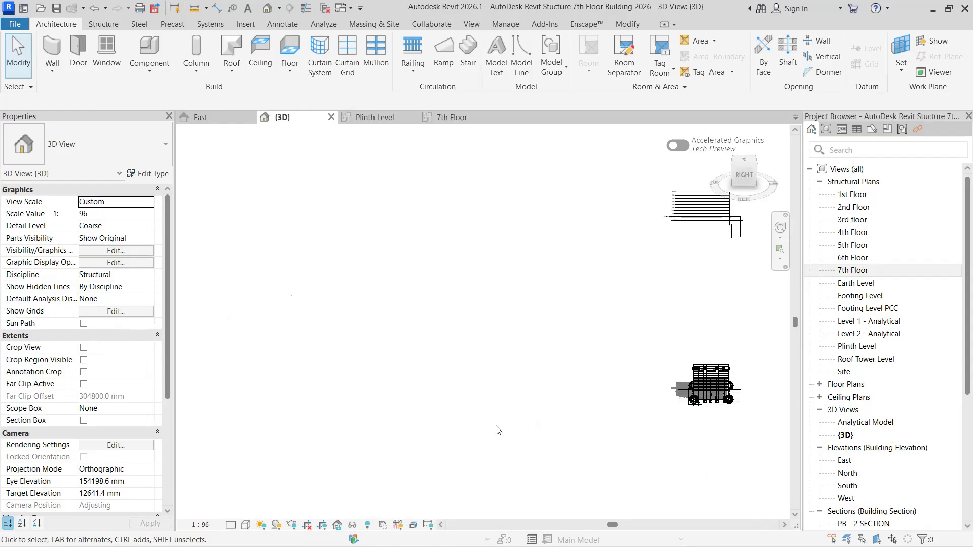
- Examine the roof with its lift shafts and both stair towers from the right and back sides in the 3D view
{"action": "scroll", "coordinate": [733, 371], "scroll_direction": "up", "scroll_amount": 10}
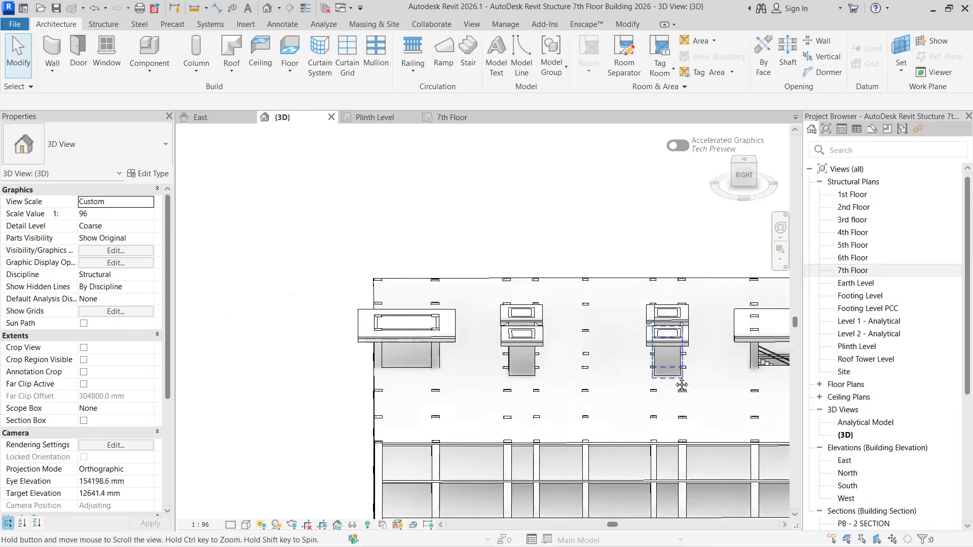
{"action": "middle_click_drag", "start_coordinate": [514, 327], "coordinate": [508, 322]}
{"action": "middle_click_drag", "start_coordinate": [690, 342], "coordinate": [479, 372], "text": "shift"}
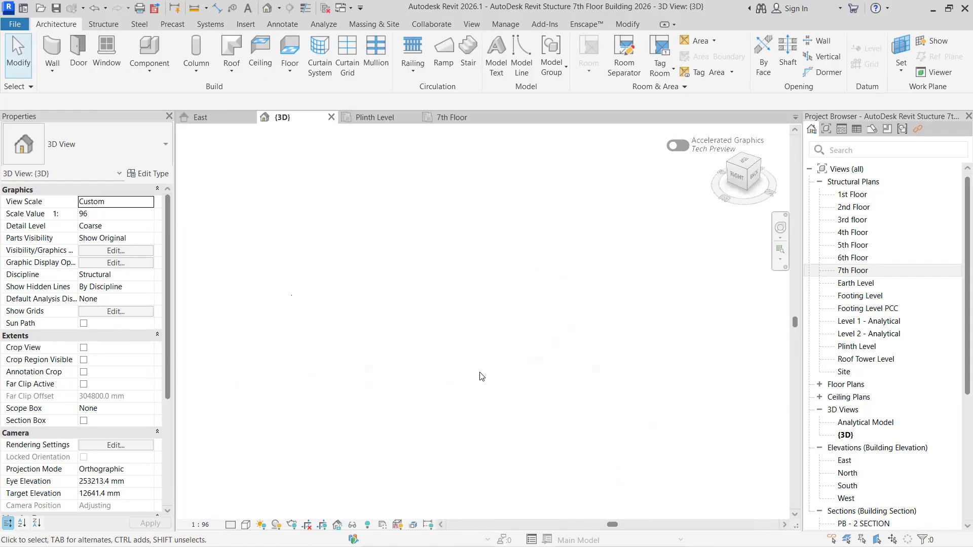
{"action": "scroll", "coordinate": [462, 383], "scroll_direction": "down", "scroll_amount": 4}
{"action": "middle_click_drag", "start_coordinate": [389, 373], "coordinate": [460, 336], "text": "shift"}
{"action": "scroll", "coordinate": [460, 337], "scroll_direction": "up", "scroll_amount": 6}
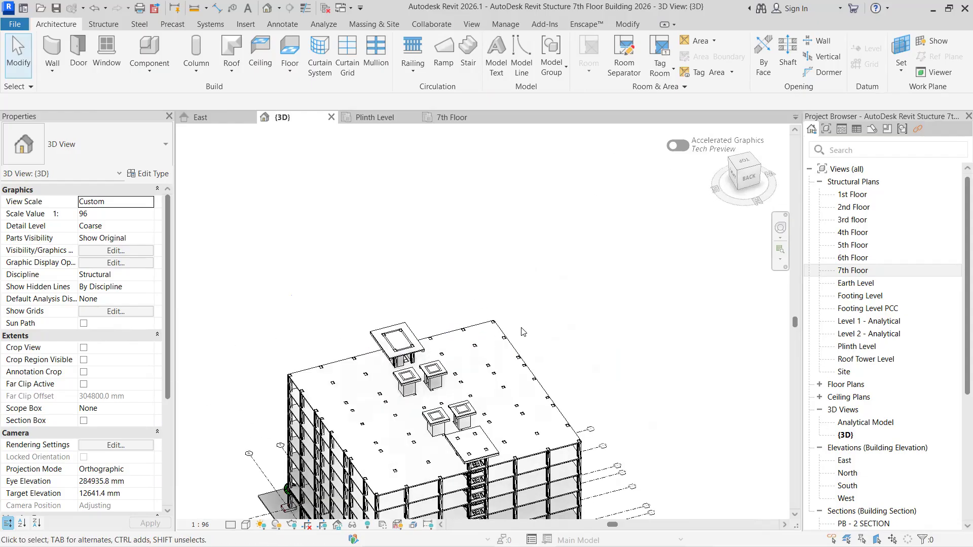
{"action": "middle_click_drag", "start_coordinate": [522, 313], "coordinate": [500, 278], "text": "shift"}
{"action": "middle_click_drag", "start_coordinate": [362, 140], "coordinate": [392, 310]}
{"action": "scroll", "coordinate": [392, 311], "scroll_direction": "up", "scroll_amount": 10}
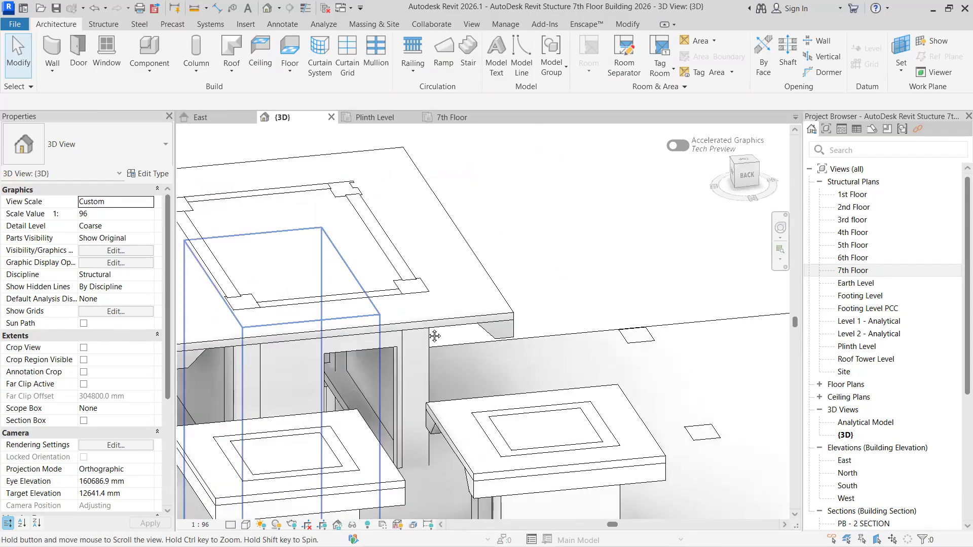
{"action": "middle_click_drag", "start_coordinate": [608, 326], "coordinate": [517, 268], "text": "shift"}
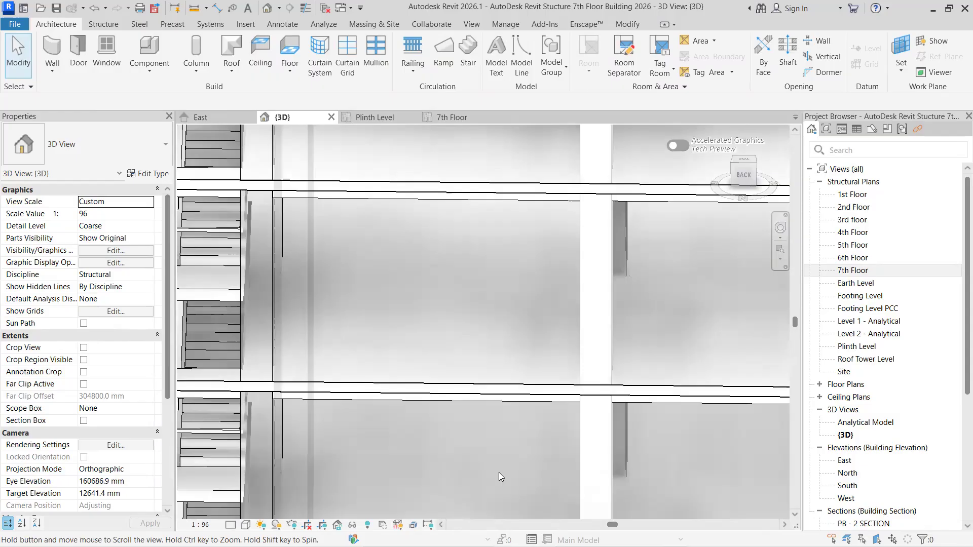
{"action": "middle_click_drag", "start_coordinate": [499, 474], "coordinate": [501, 305]}
{"action": "middle_click_drag", "start_coordinate": [512, 424], "coordinate": [538, 487]}
{"action": "middle_click_drag", "start_coordinate": [340, 170], "coordinate": [485, 409]}
{"action": "mouse_move", "coordinate": [439, 258]}
{"action": "middle_mouse_down"}
{"action": "mouse_move", "coordinate": [519, 388]}
{"action": "mouse_move", "coordinate": [524, 469]}
{"action": "middle_mouse_up"}
{"action": "scroll", "coordinate": [519, 388], "scroll_direction": "down", "scroll_amount": 2}
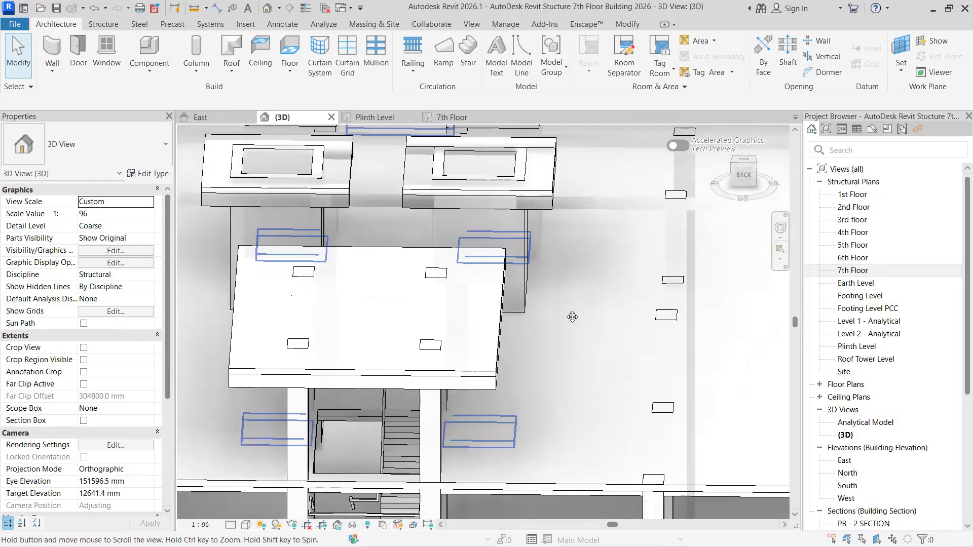
- Inspect the new door opening in the far stair tower, and compare it with the still open stair tower nearest the back facade
{"action": "middle_click_drag", "start_coordinate": [573, 316], "coordinate": [604, 500]}
{"action": "scroll", "coordinate": [502, 329], "scroll_direction": "up", "scroll_amount": 4}
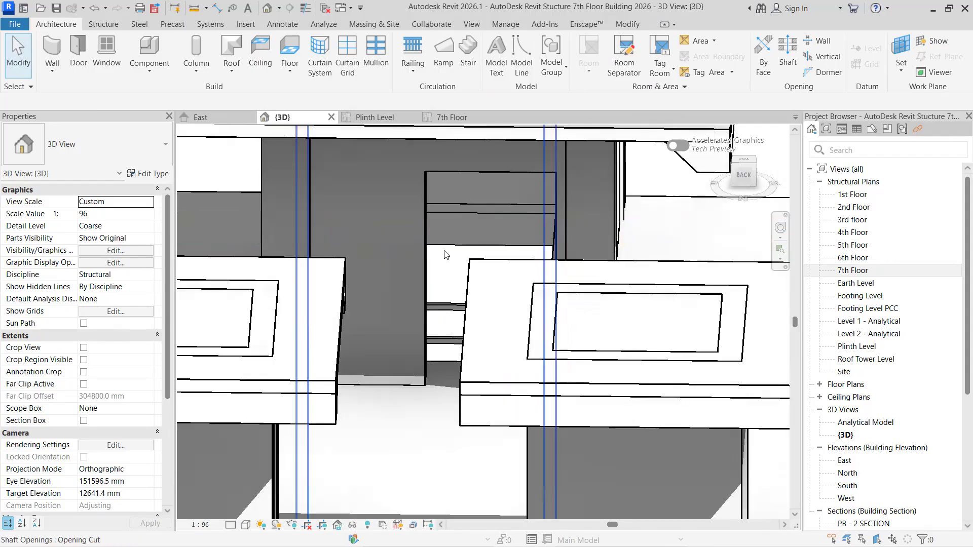
{"action": "scroll", "coordinate": [465, 223], "scroll_direction": "down", "scroll_amount": 3}
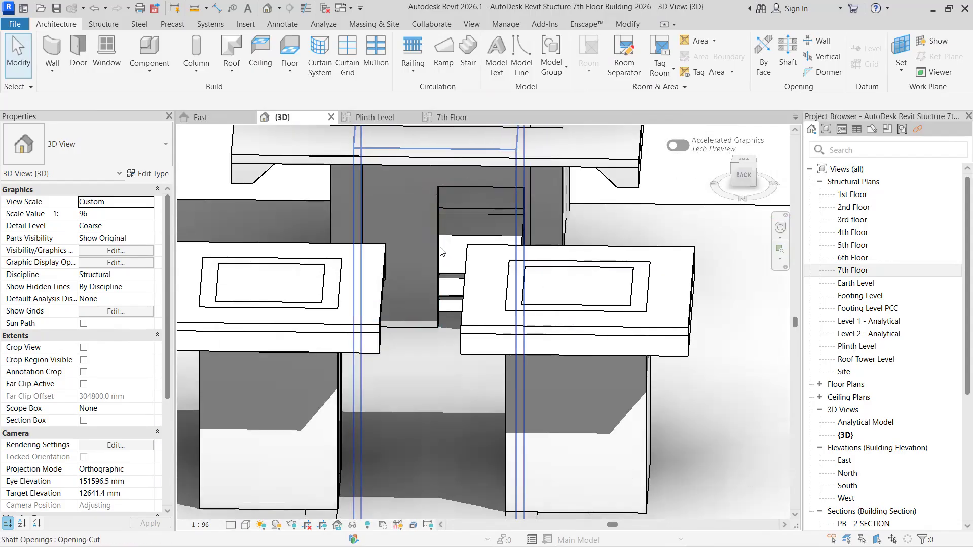
{"action": "scroll", "coordinate": [441, 252], "scroll_direction": "down", "scroll_amount": 4}
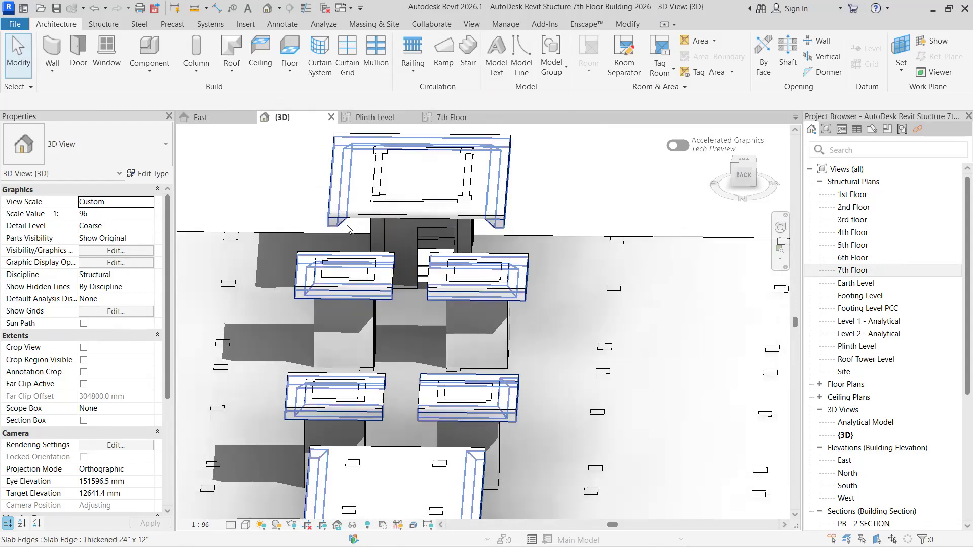
{"action": "scroll", "coordinate": [446, 286], "scroll_direction": "down", "scroll_amount": 5}
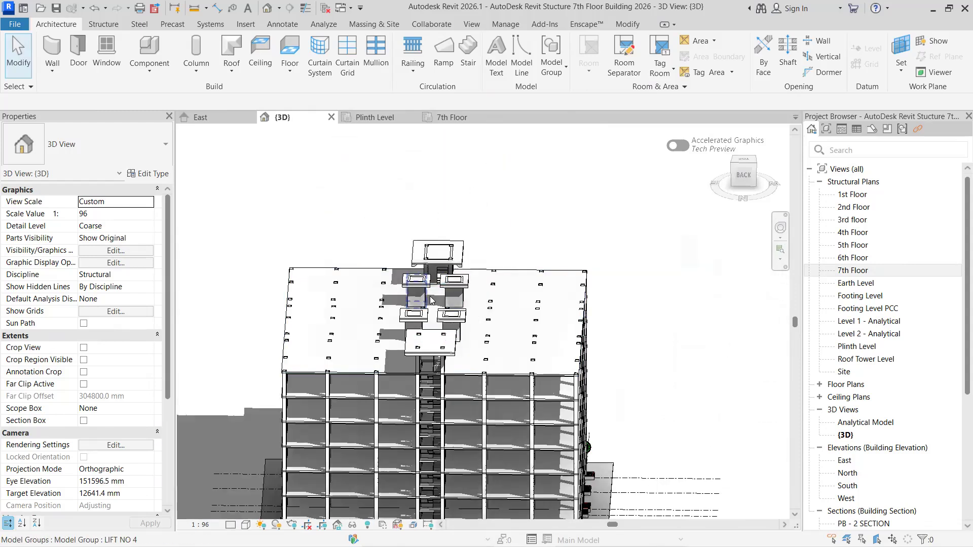
{"action": "scroll", "coordinate": [432, 300], "scroll_direction": "down", "scroll_amount": 1}
{"action": "scroll", "coordinate": [396, 131], "scroll_direction": "up", "scroll_amount": 4}
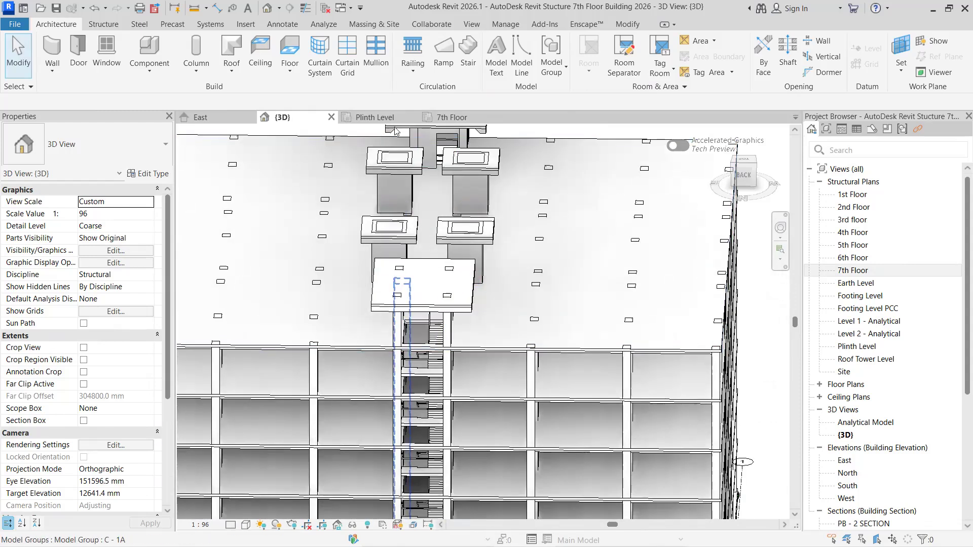
- In the 7th Floor plan, draw a structural Terrace Wall 9" about 2398 mm long between the open stair's two columns on the building edge
{"action": "left_click", "coordinate": [456, 118]}
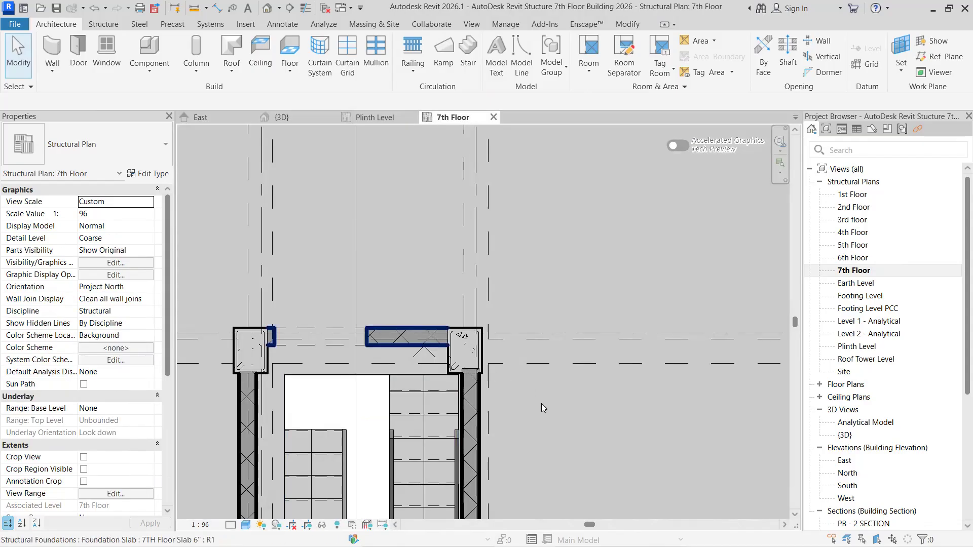
{"action": "scroll", "coordinate": [541, 403], "scroll_direction": "down", "scroll_amount": 5}
{"action": "scroll", "coordinate": [552, 401], "scroll_direction": "up", "scroll_amount": 2}
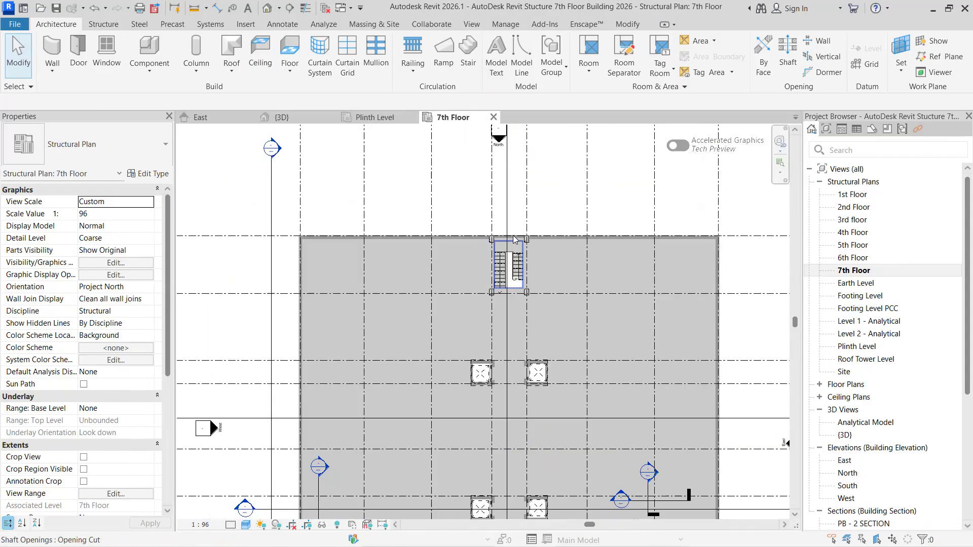
{"action": "scroll", "coordinate": [514, 239], "scroll_direction": "up", "scroll_amount": 5}
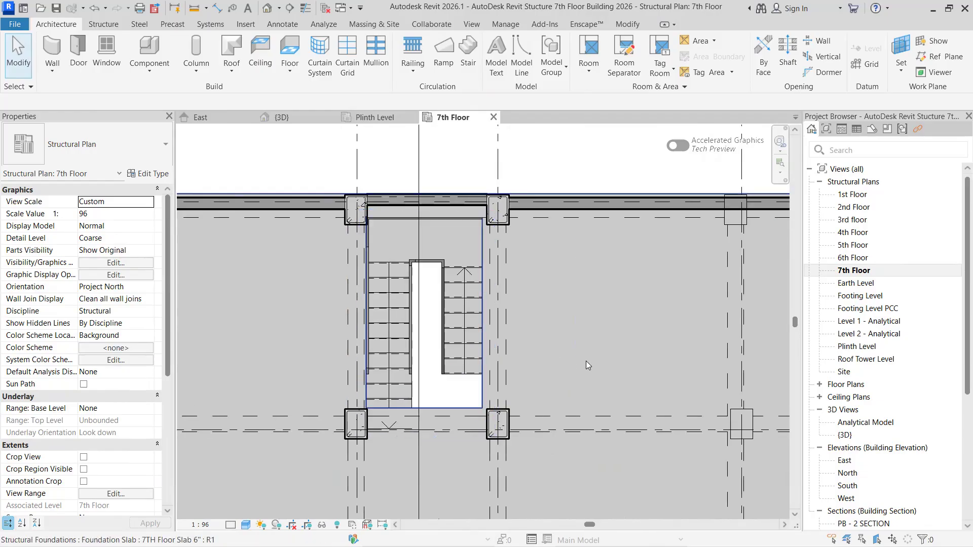
{"action": "scroll", "coordinate": [513, 346], "scroll_direction": "up", "scroll_amount": 1}
{"action": "left_click", "coordinate": [103, 26]}
{"action": "left_click", "coordinate": [79, 74]}
{"action": "left_click", "coordinate": [104, 92]}
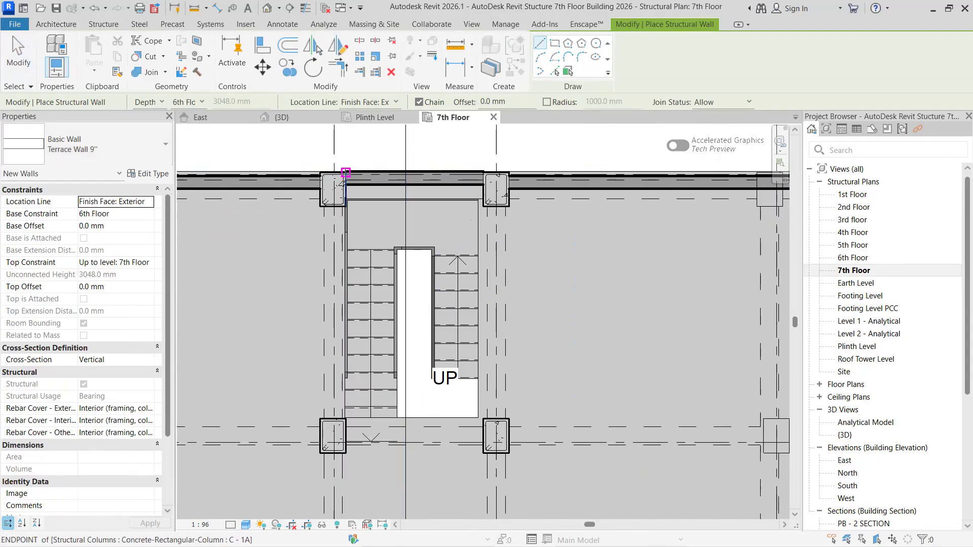
{"action": "scroll", "coordinate": [346, 172], "scroll_direction": "up", "scroll_amount": 4}
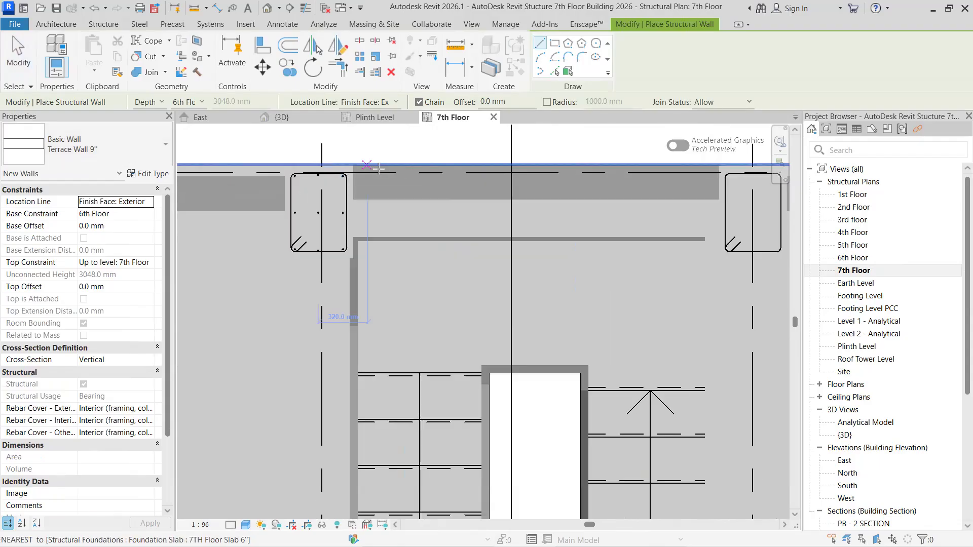
{"action": "left_click", "coordinate": [354, 166]}
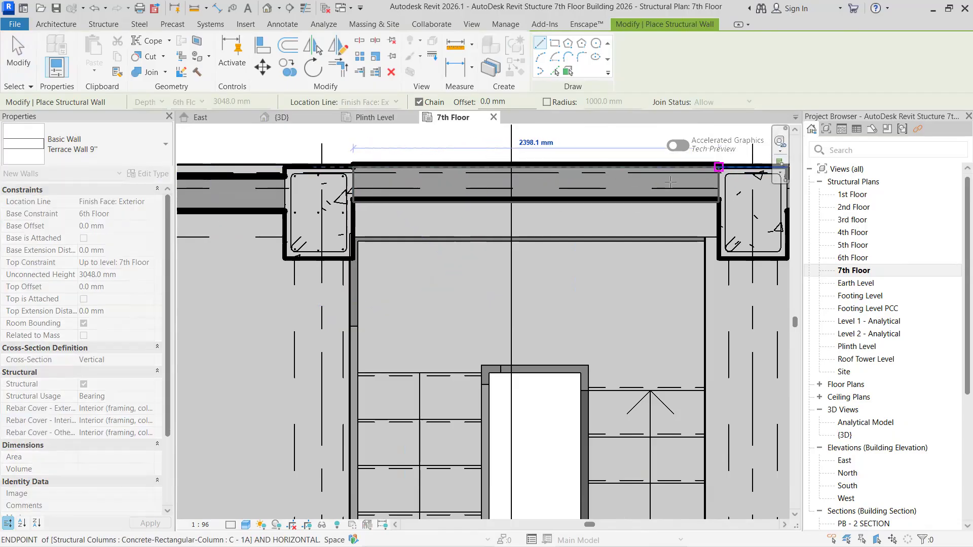
{"action": "scroll", "coordinate": [476, 232], "scroll_direction": "down", "scroll_amount": 2}
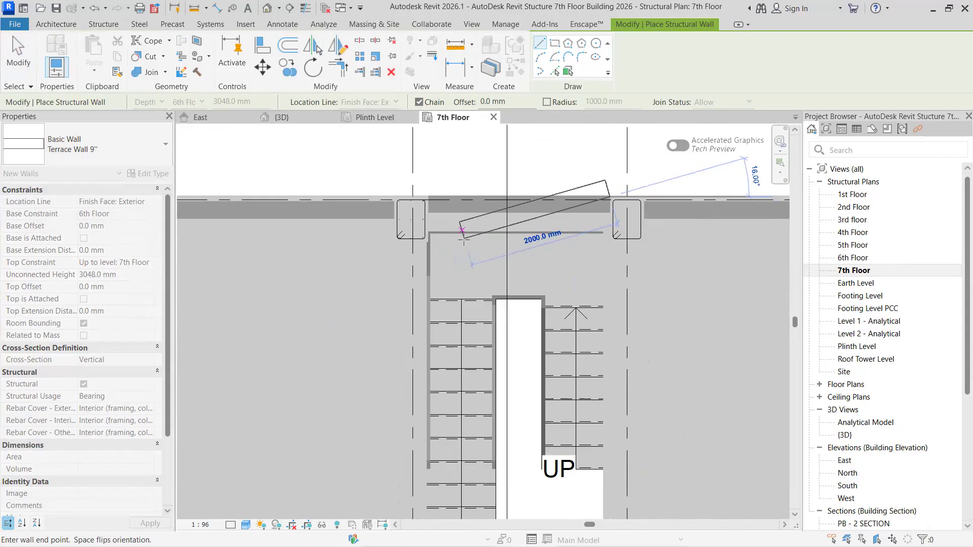
- Draw a Terrace Wall 9" about 3702 mm long between the two columns on the right side of the stair
{"action": "key", "text": "Escape"}
{"action": "left_click", "coordinate": [644, 242]}
{"action": "middle_click_drag", "start_coordinate": [646, 308], "coordinate": [643, 262]}
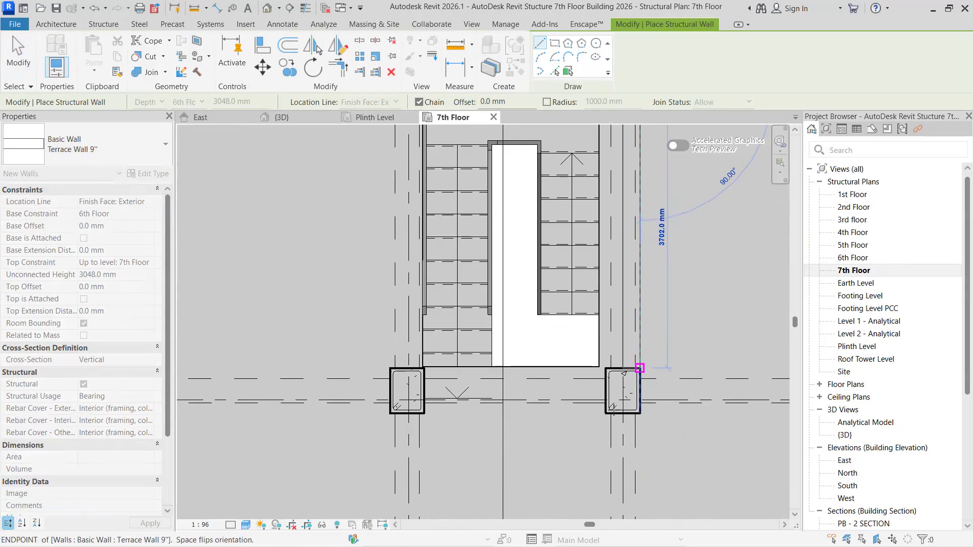
{"action": "key", "text": "Escape"}
{"action": "key", "text": "Escape"}
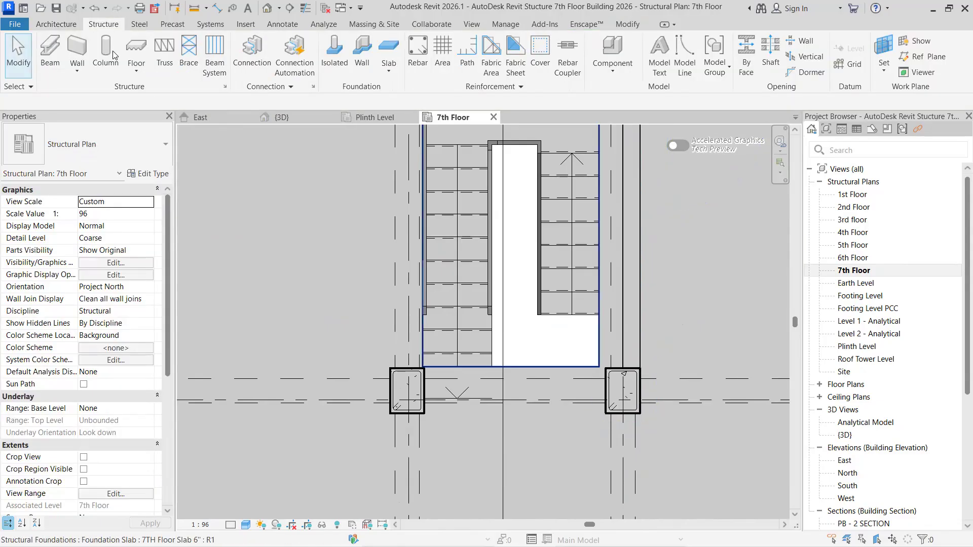
- Draw a structural Terrace Wall 9" between the stair's two inner columns, along their outer faces opposite the building edge
{"action": "left_click", "coordinate": [77, 66]}
{"action": "left_click", "coordinate": [101, 95]}
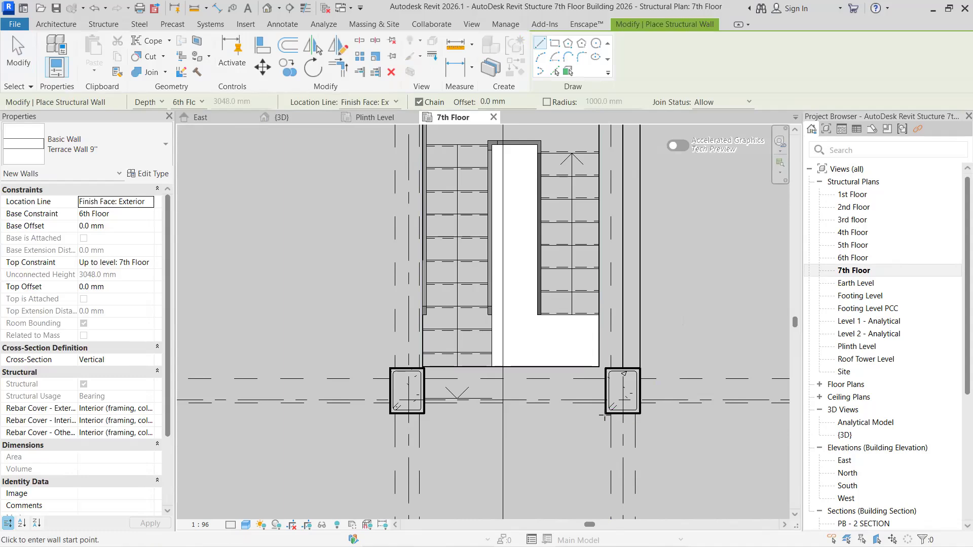
{"action": "left_click", "coordinate": [605, 413]}
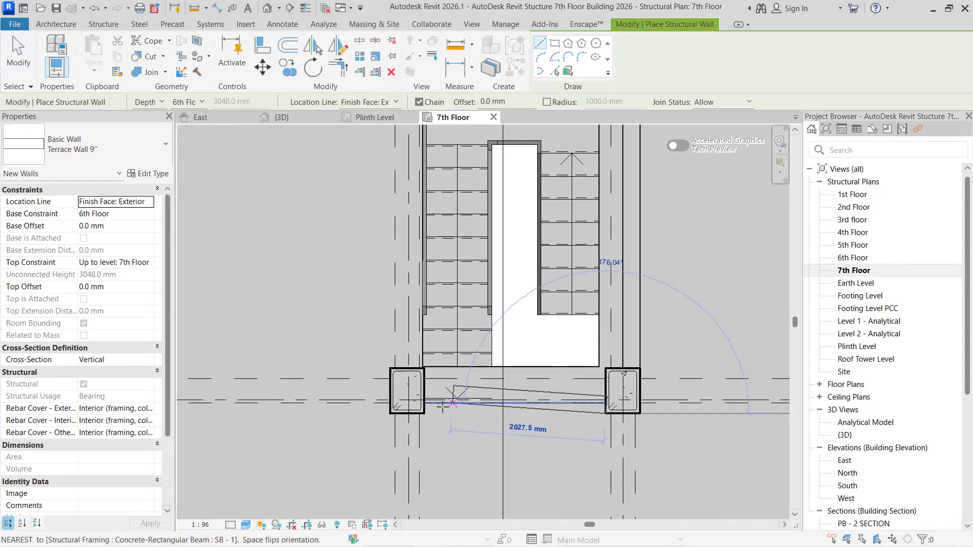
{"action": "left_click", "coordinate": [424, 413]}
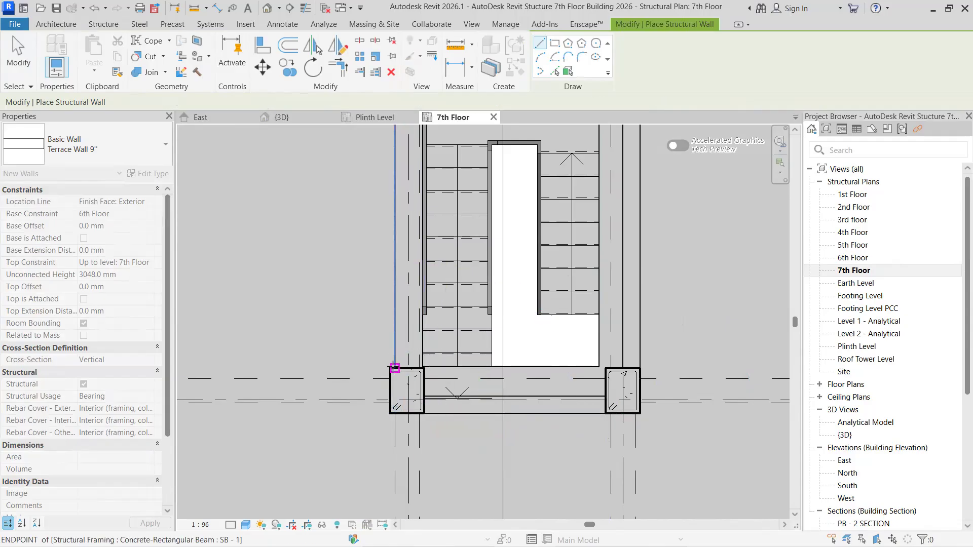
- Draw a Terrace Wall 9" about 3702 mm long between the two columns on the left side of the stair
{"action": "left_click", "coordinate": [395, 369]}
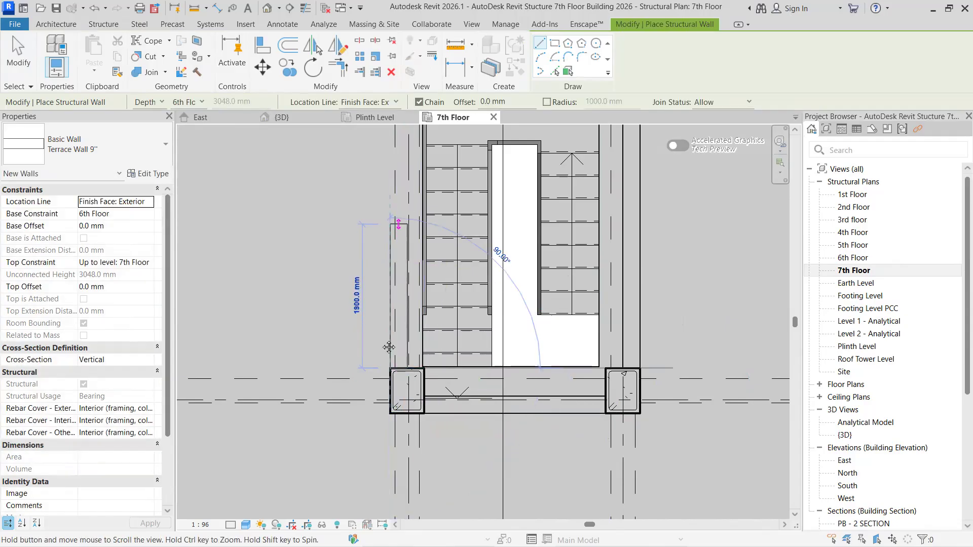
{"action": "middle_click_drag", "start_coordinate": [389, 347], "coordinate": [388, 399]}
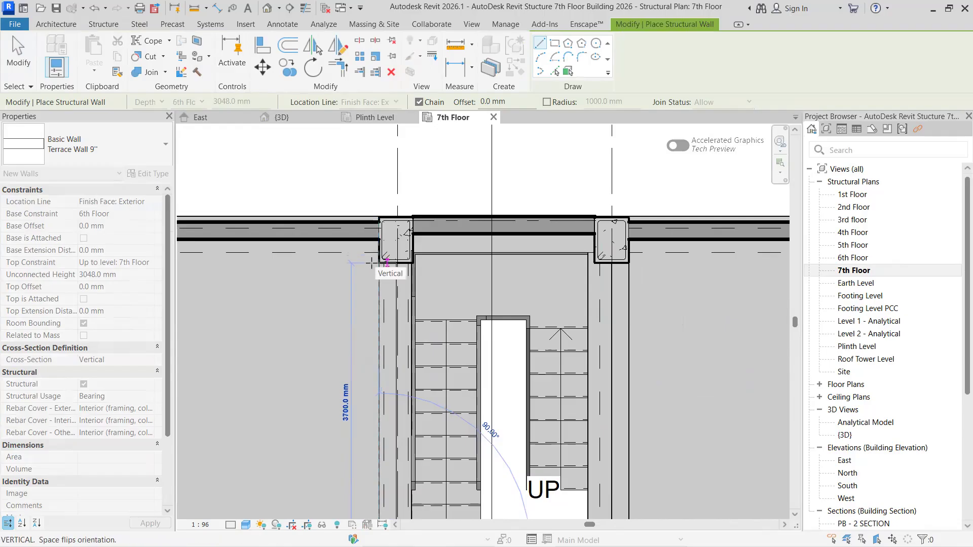
{"action": "left_click", "coordinate": [403, 303]}
{"action": "scroll", "coordinate": [403, 302], "scroll_direction": "down", "scroll_amount": 2}
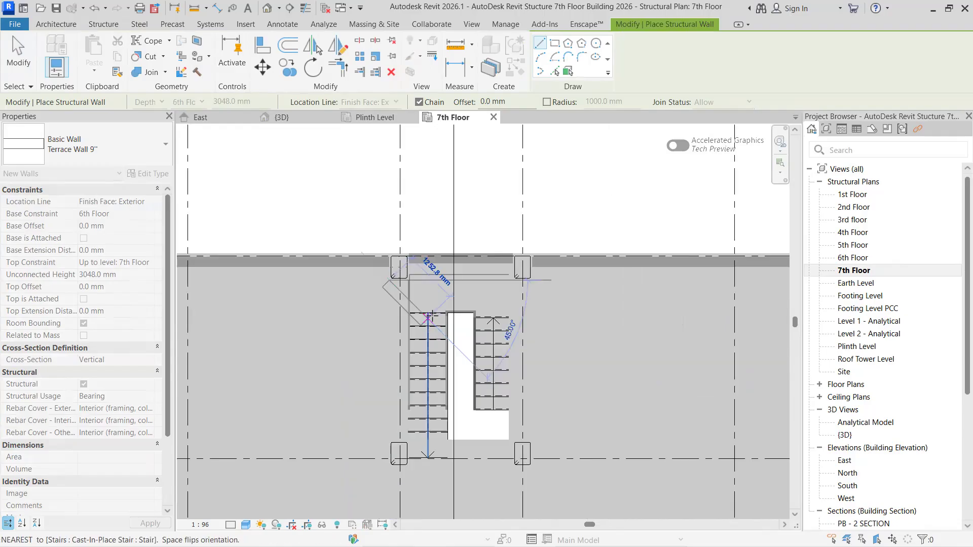
{"action": "key", "text": "Escape"}
{"action": "key", "text": "Escape"}
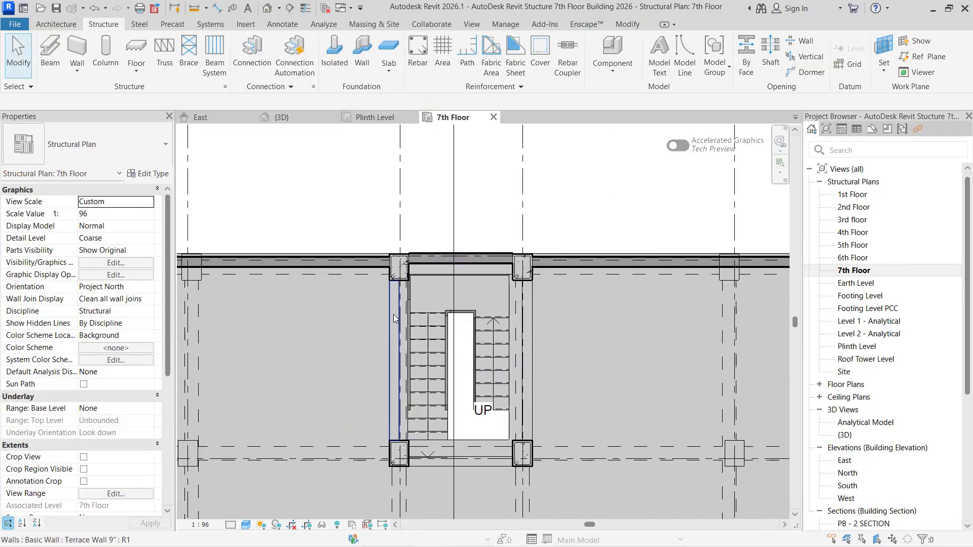
- Set the left stair wall's base constraint to 7th Floor and its top constraint to Up to level: Roof Tower Level
{"action": "left_click", "coordinate": [394, 318]}
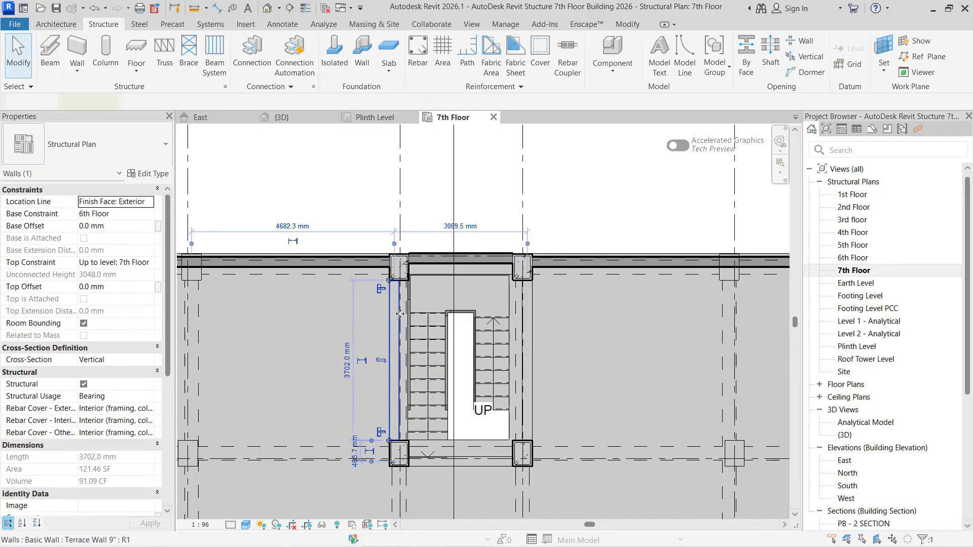
{"action": "left_click", "coordinate": [150, 214]}
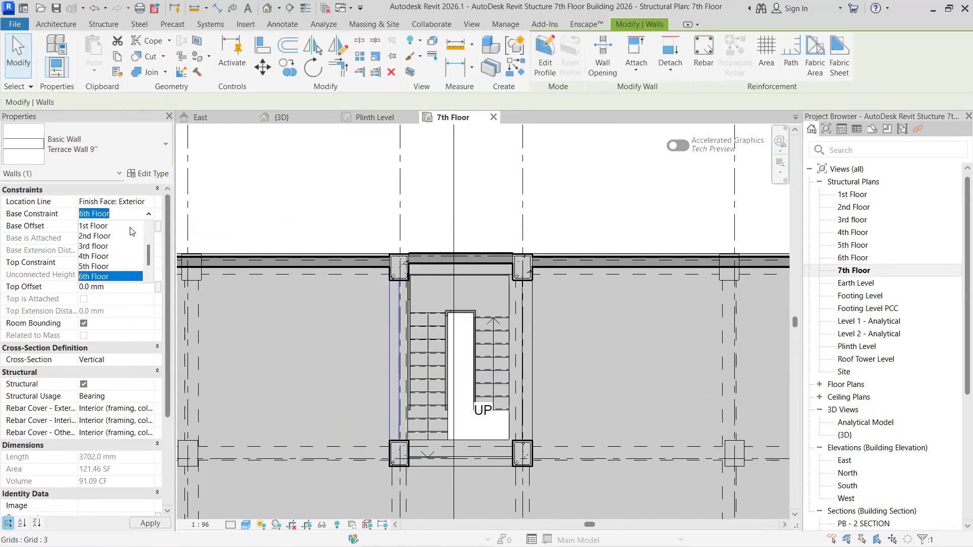
{"action": "left_click", "coordinate": [109, 268]}
{"action": "left_click", "coordinate": [148, 263]}
{"action": "left_click", "coordinate": [138, 326]}
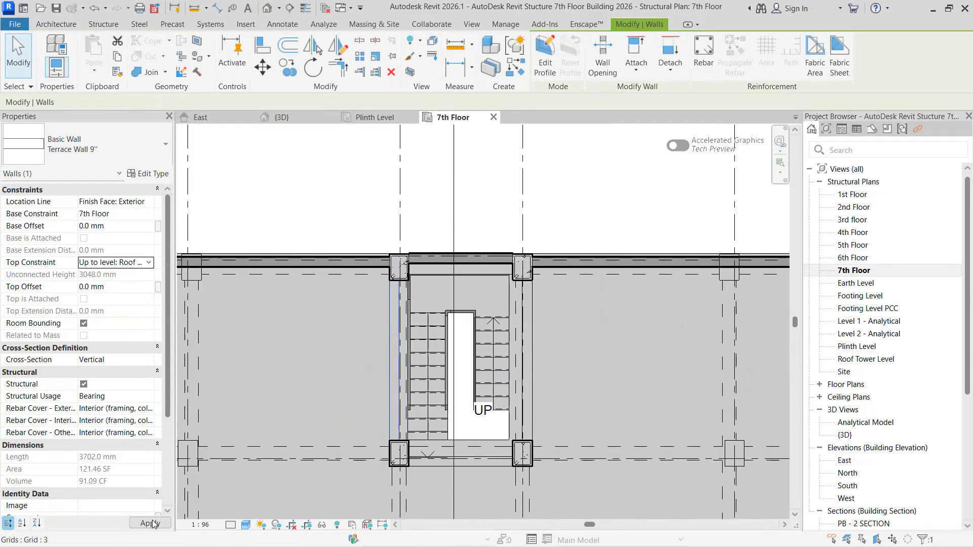
{"action": "key", "text": "Escape"}
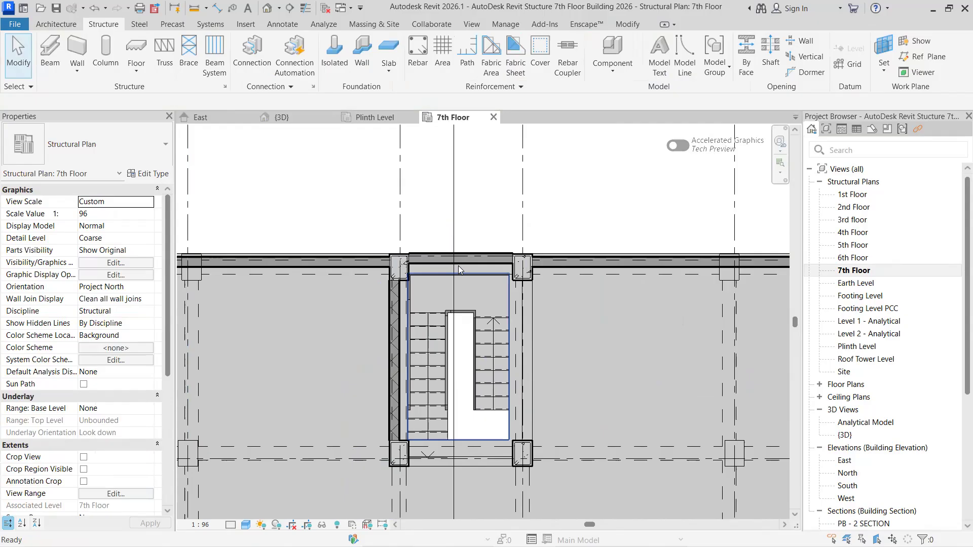
- Delete the 9" parapet wall segment between the stair's two columns on the building edge
{"action": "left_click", "coordinate": [458, 263]}
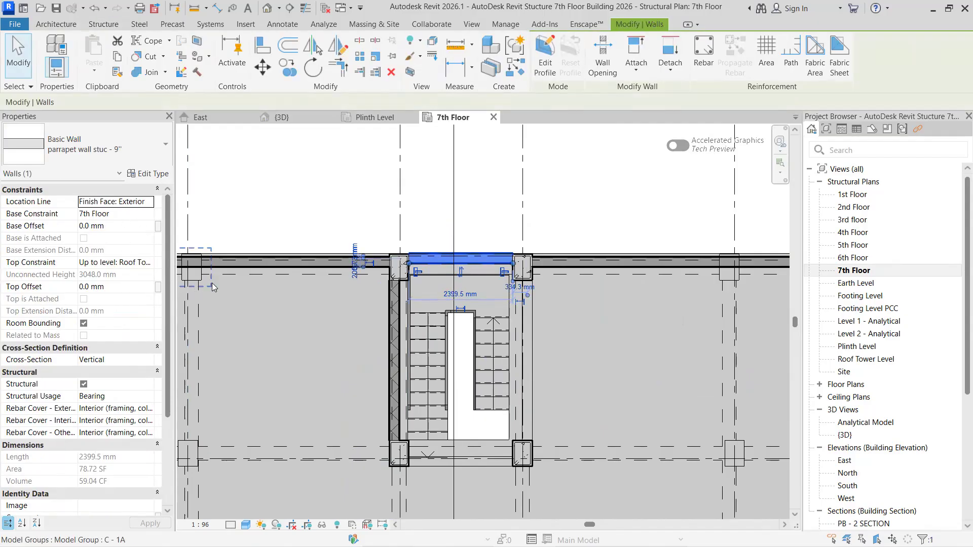
{"action": "key", "text": "Escape"}
{"action": "left_click", "coordinate": [462, 260]}
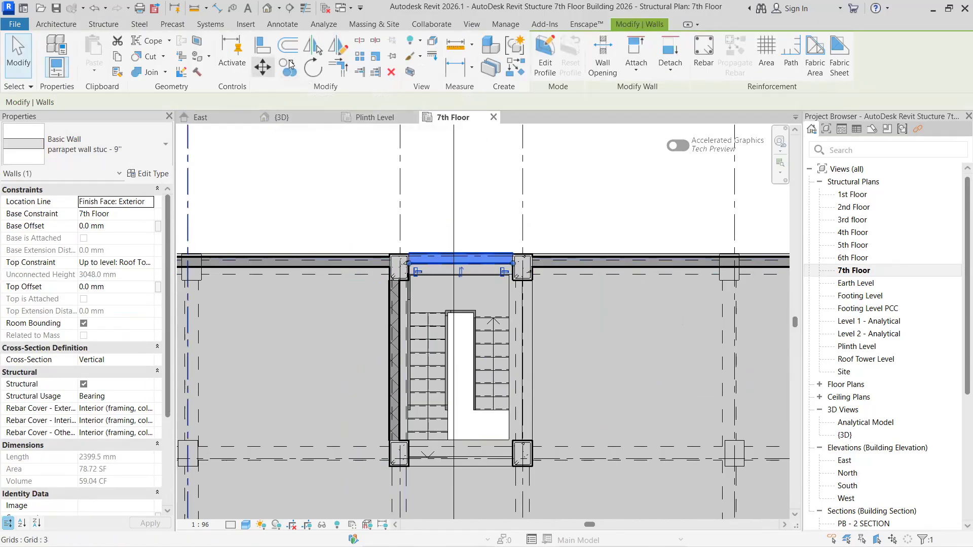
{"action": "left_click", "coordinate": [390, 71]}
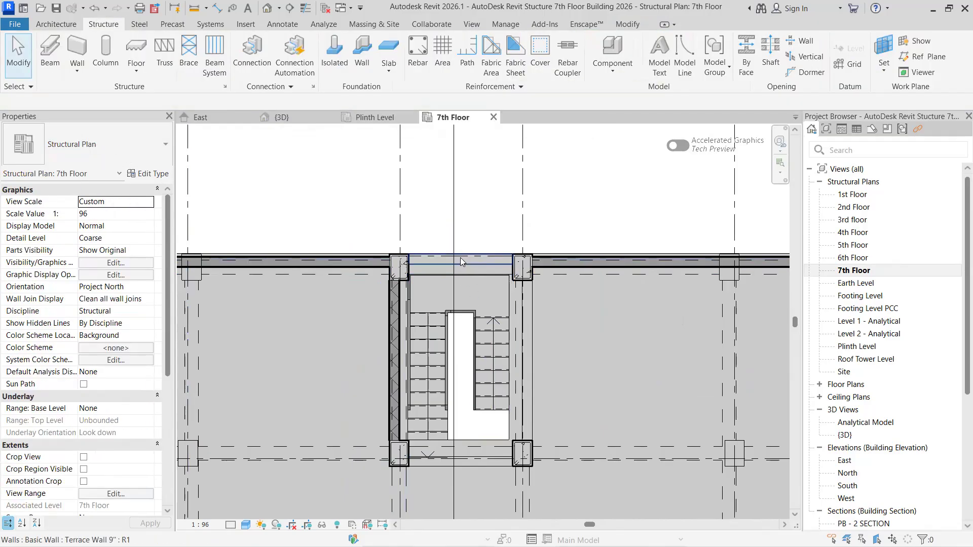
{"action": "left_click", "coordinate": [464, 260]}
{"action": "key", "text": "Escape"}
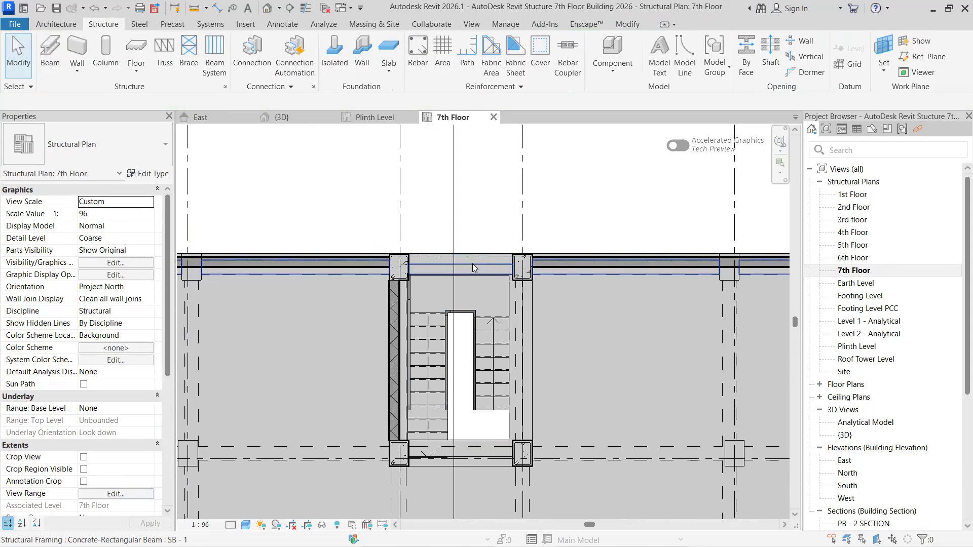
- Set the base constraint of the building-edge stair wall to 7th Floor and its top constraint to Up to level: Roof Tower Level
{"action": "left_click", "coordinate": [475, 253]}
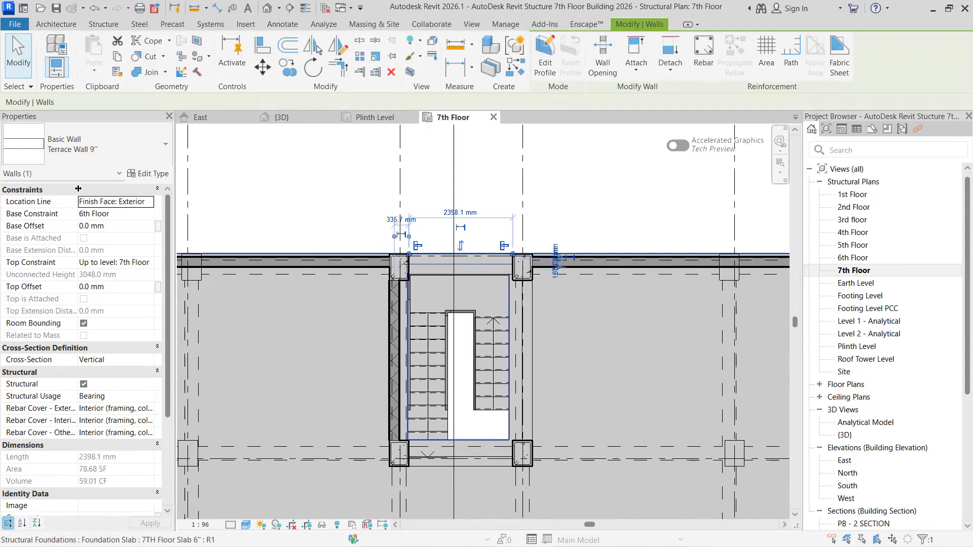
{"action": "left_click", "coordinate": [142, 213]}
{"action": "left_click", "coordinate": [149, 214]}
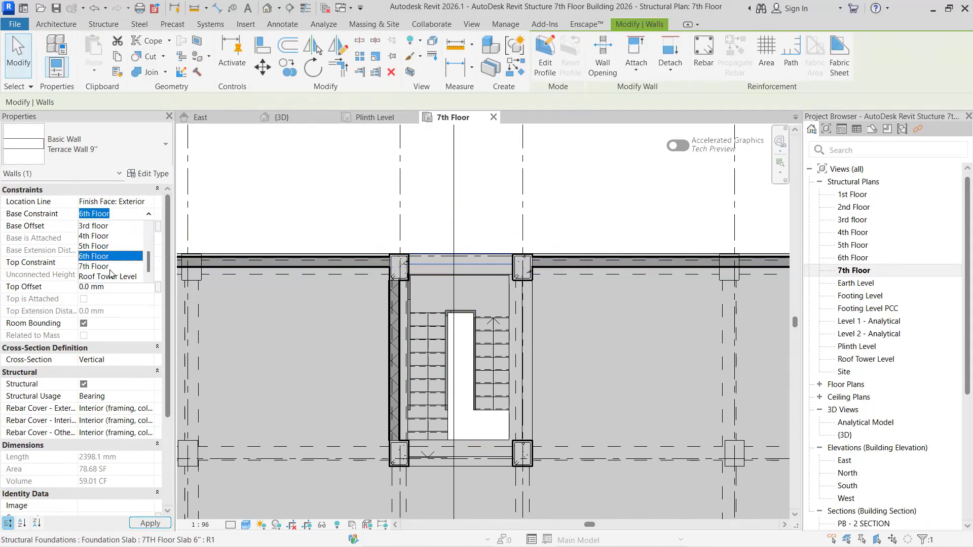
{"action": "left_click", "coordinate": [122, 266]}
{"action": "scroll", "coordinate": [133, 278], "scroll_direction": "down", "scroll_amount": 2}
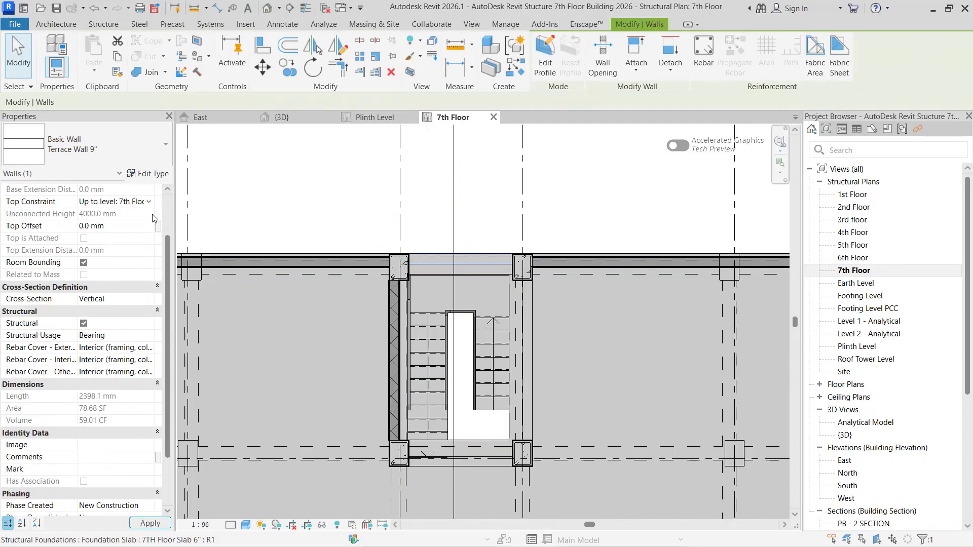
{"action": "left_click", "coordinate": [149, 202]}
{"action": "left_click", "coordinate": [131, 266]}
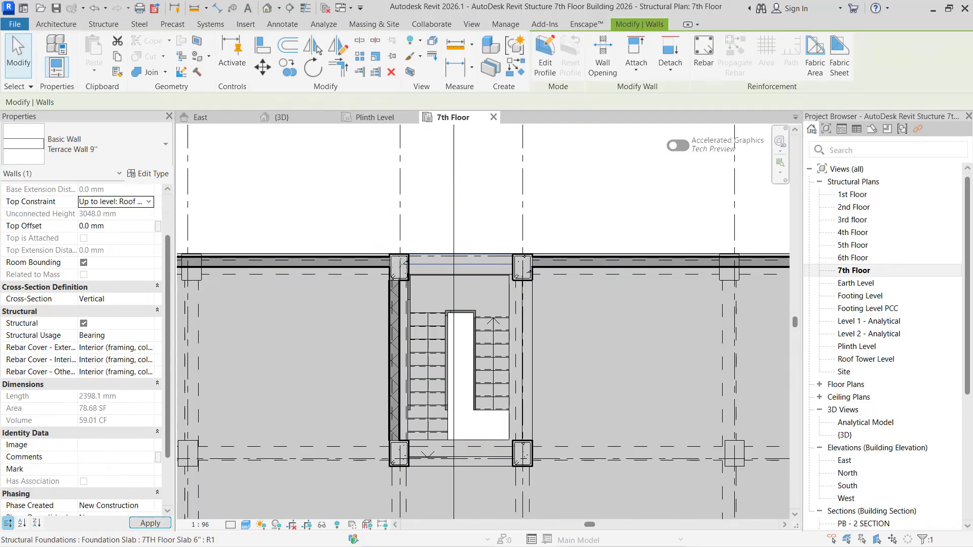
{"action": "key", "text": "Escape"}
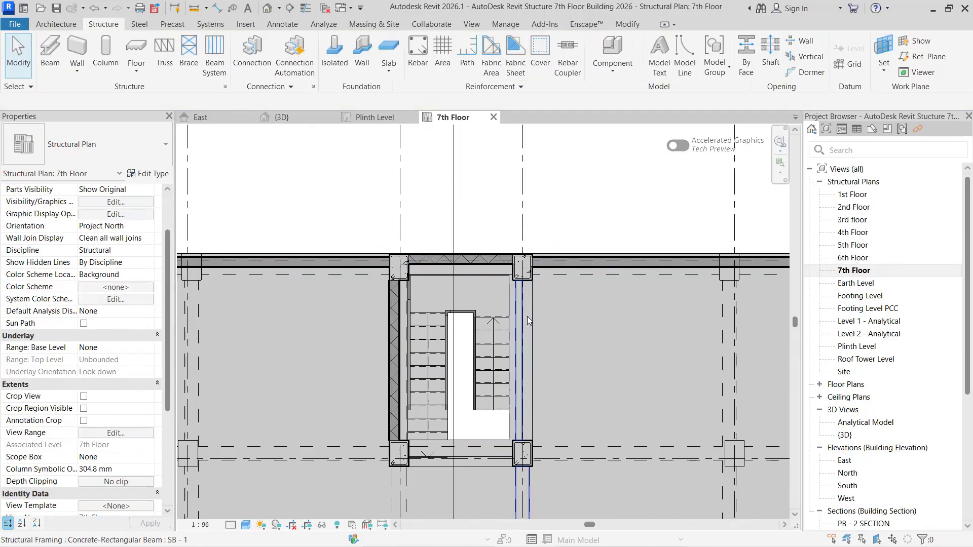
- Constrain the right stair wall from 7th Floor at its base to Up to level: Roof Tower Level at its top
{"action": "left_click", "coordinate": [521, 409]}
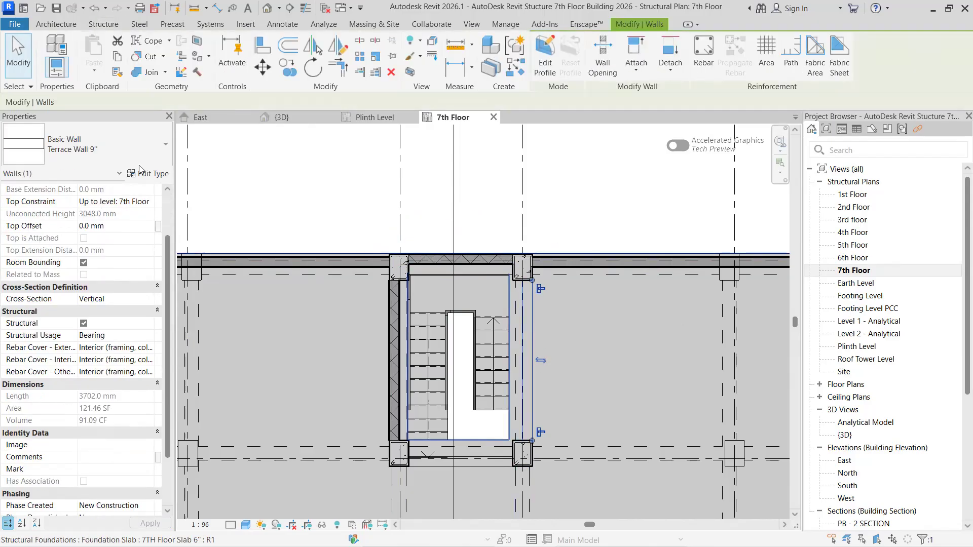
{"action": "left_click", "coordinate": [148, 202]}
{"action": "left_click", "coordinate": [145, 201]}
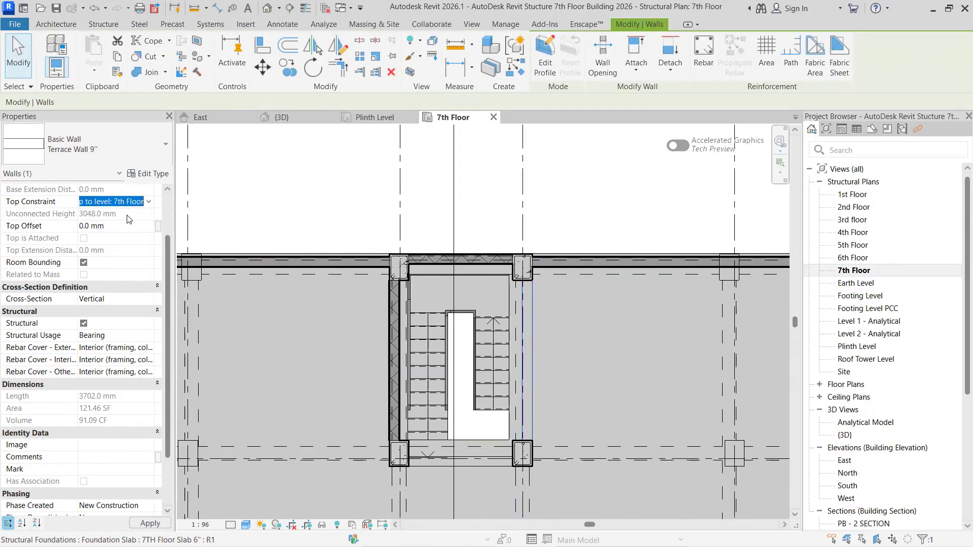
{"action": "scroll", "coordinate": [130, 223], "scroll_direction": "up", "scroll_amount": 2}
{"action": "left_click", "coordinate": [143, 214]}
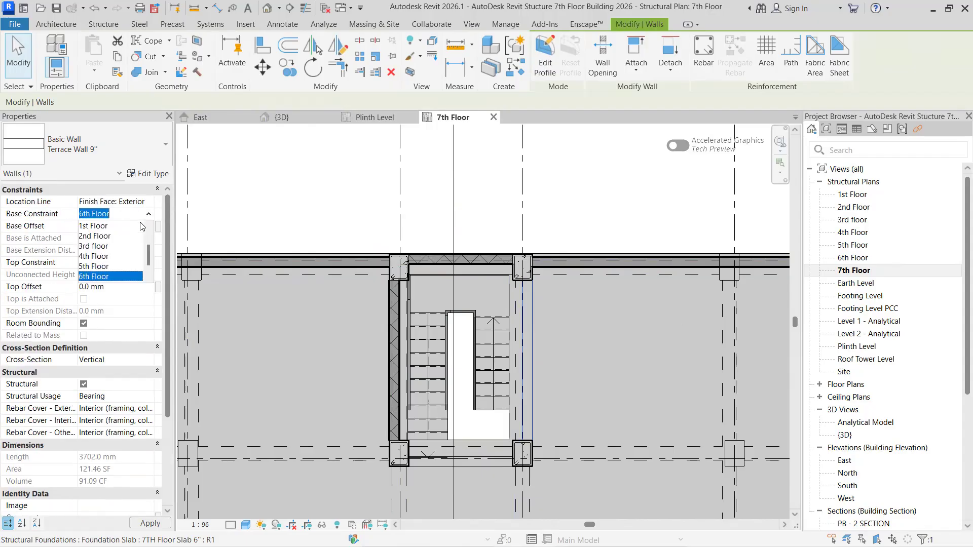
{"action": "left_click", "coordinate": [108, 267]}
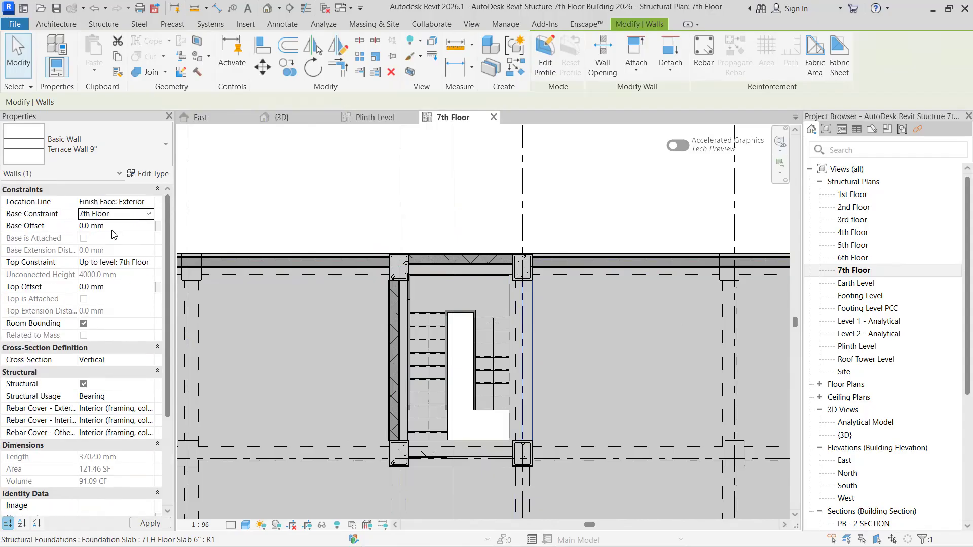
{"action": "left_click", "coordinate": [147, 262]}
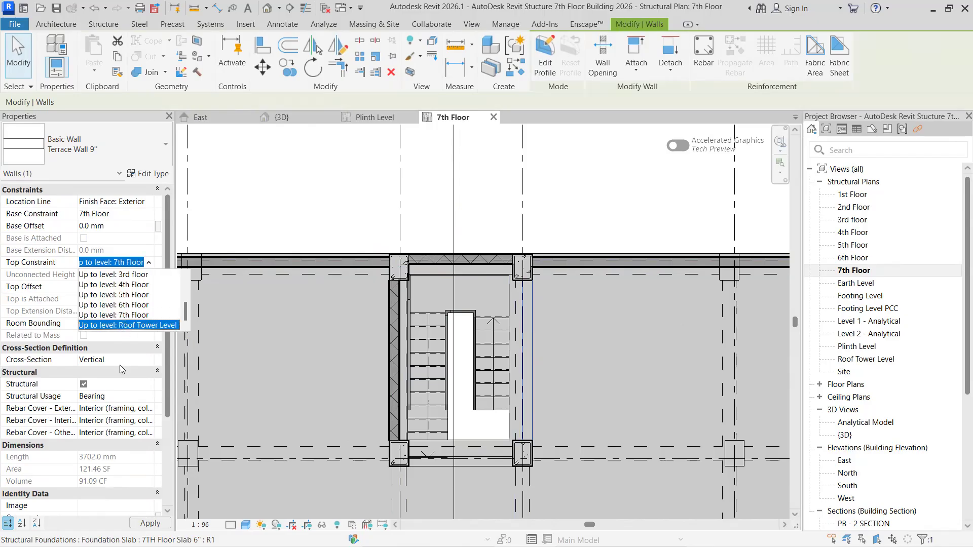
{"action": "left_click", "coordinate": [124, 328]}
{"action": "key", "text": "Escape"}
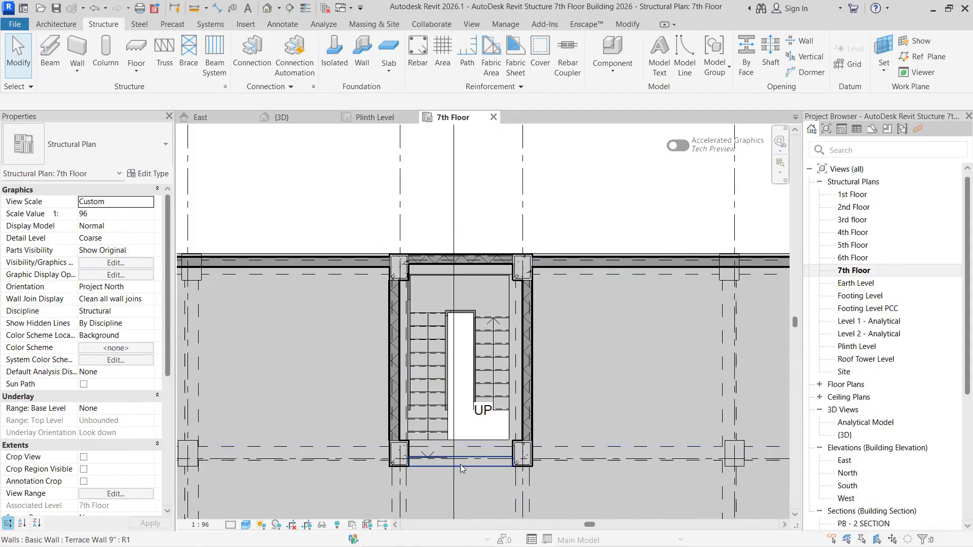
- Set the inner stair wall opposite the building edge to base constraint 7th Floor and top constraint Up to level: Roof Tower Level
{"action": "left_click", "coordinate": [461, 464]}
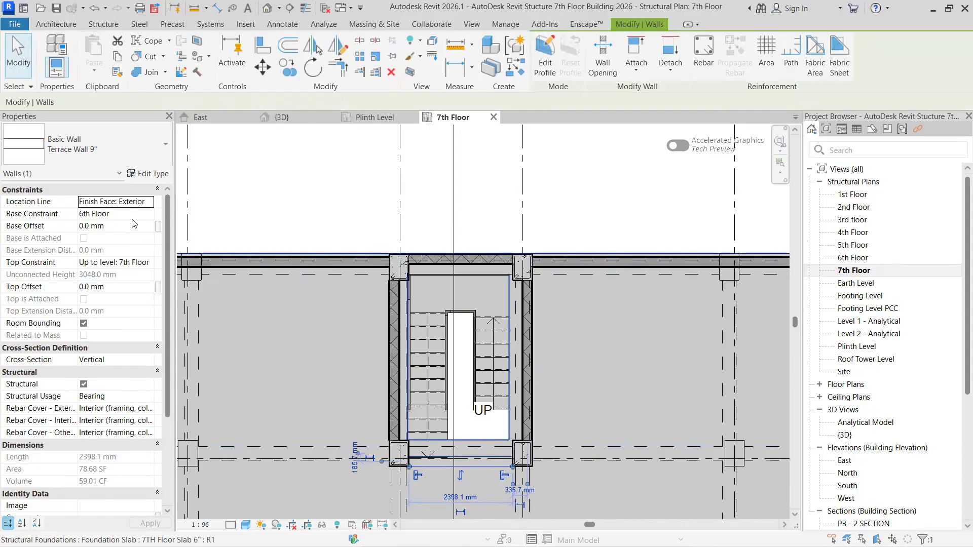
{"action": "left_click", "coordinate": [147, 215]}
{"action": "left_click", "coordinate": [102, 266]}
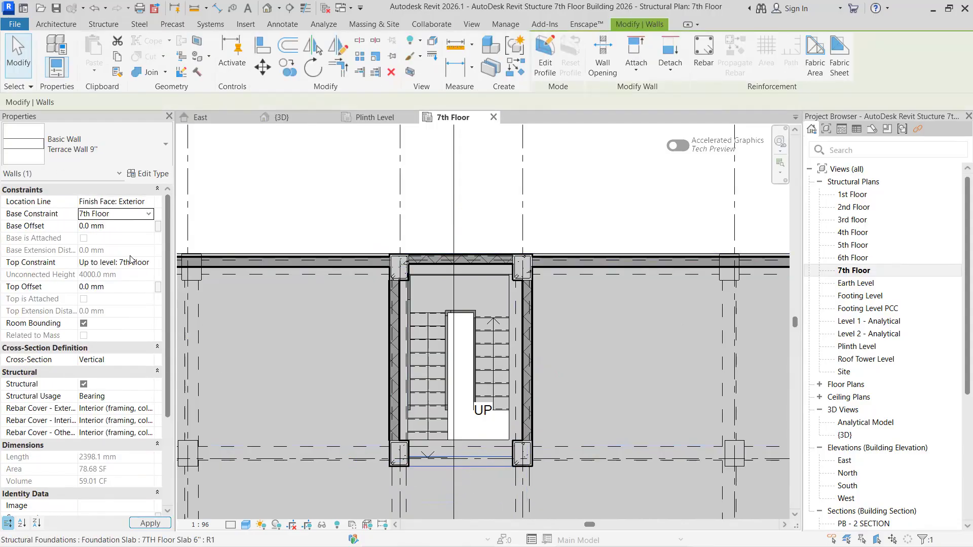
{"action": "left_click", "coordinate": [149, 264]}
{"action": "left_click", "coordinate": [127, 326]}
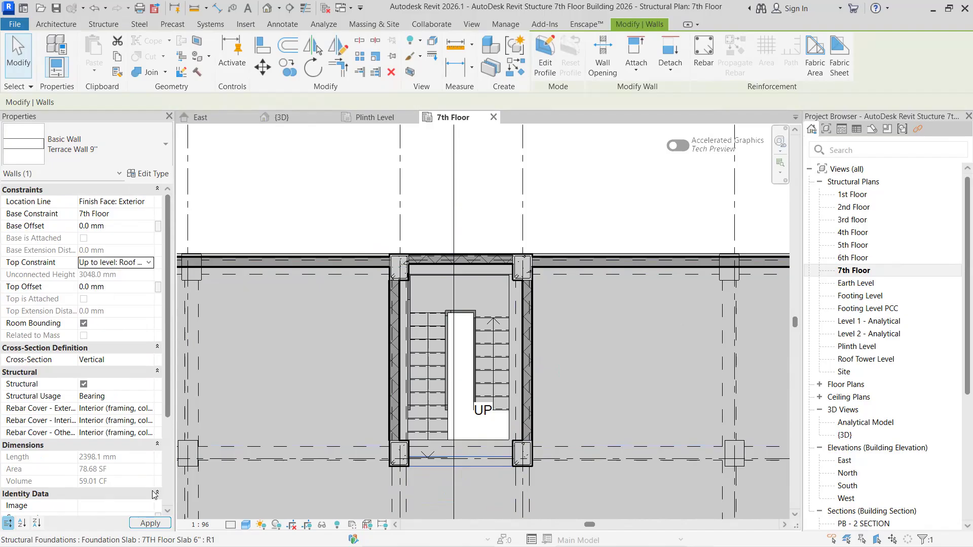
{"action": "key", "text": "Escape"}
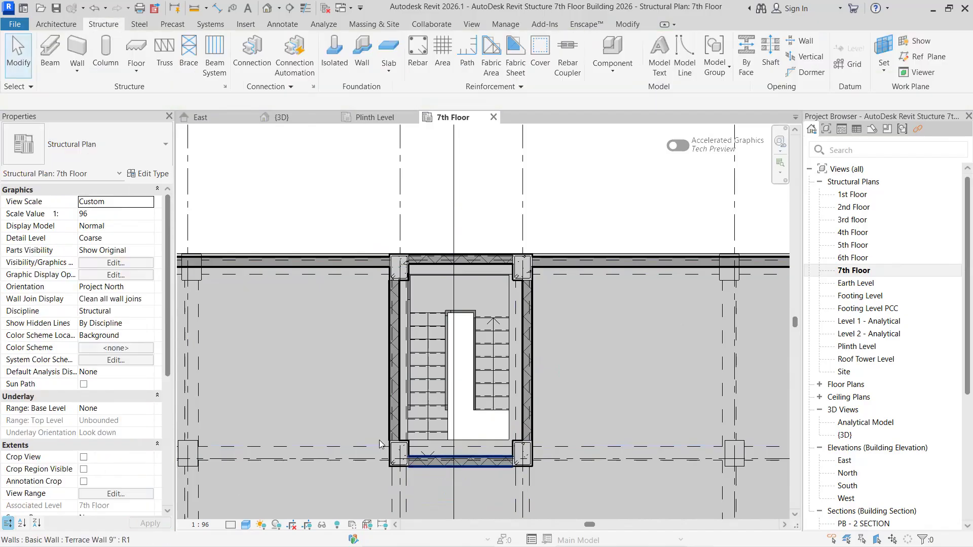
{"action": "left_click", "coordinate": [64, 27]}
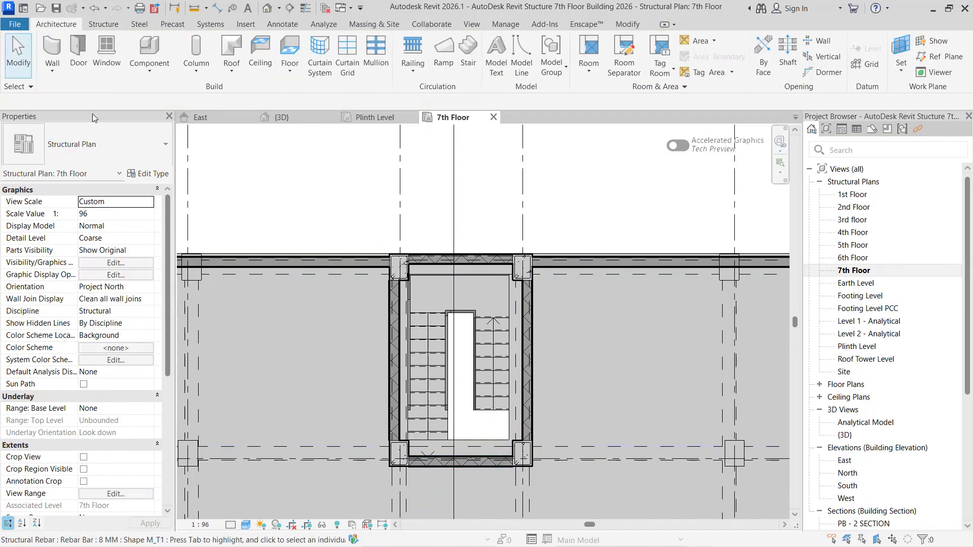
{"action": "left_click", "coordinate": [86, 65]}
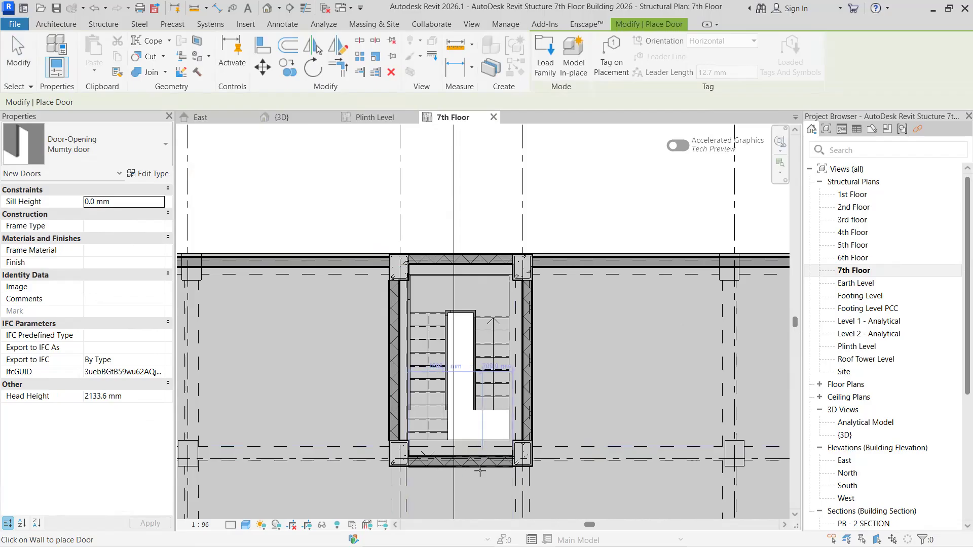
{"action": "left_click", "coordinate": [94, 149]}
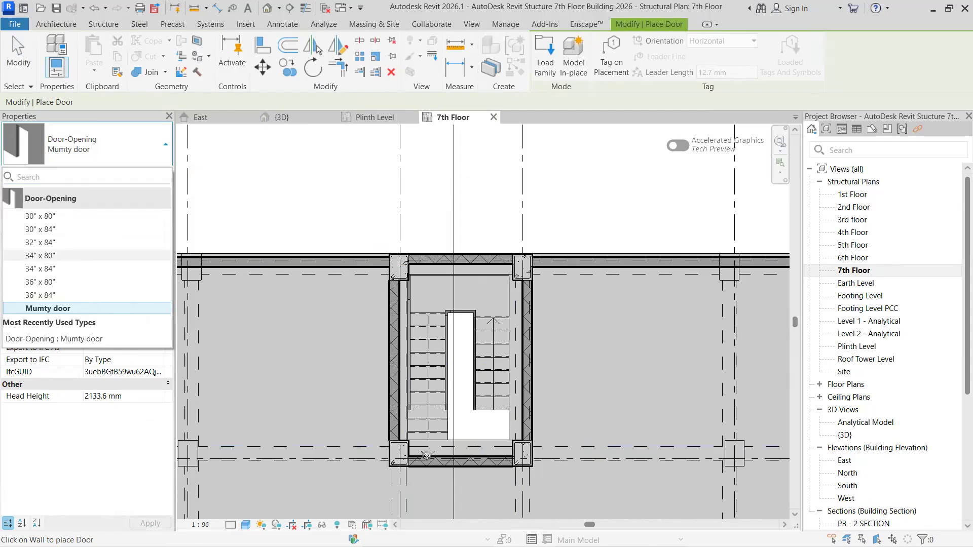
{"action": "left_click", "coordinate": [493, 466]}
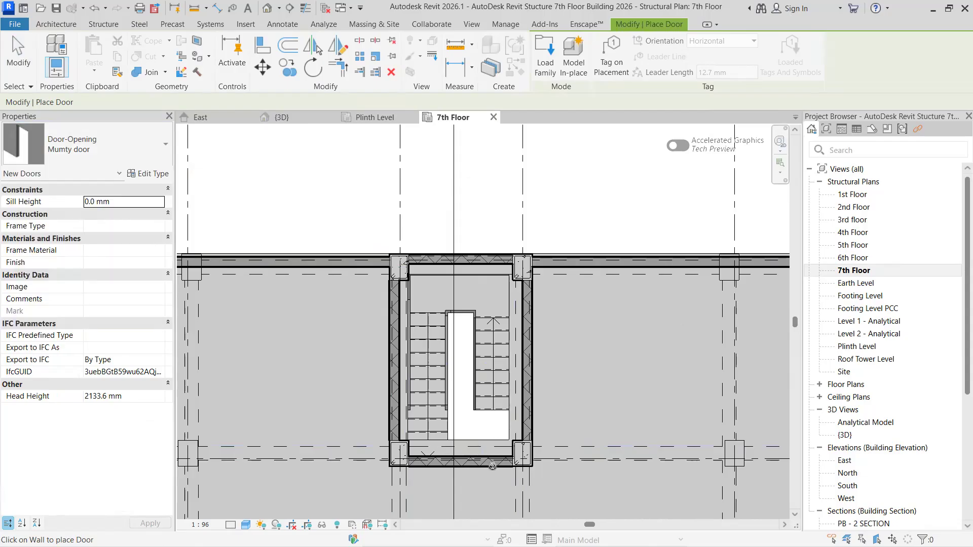
{"action": "key", "text": "Escape"}
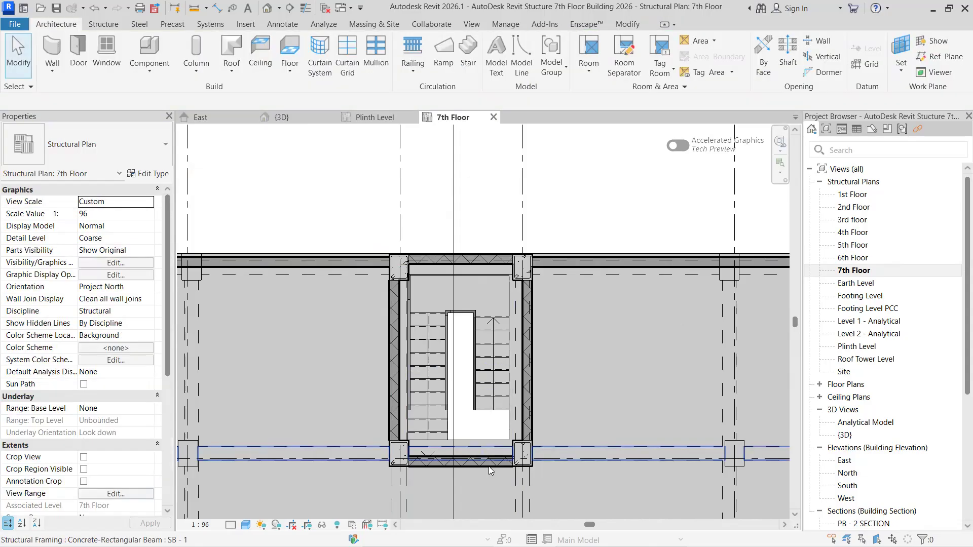
{"action": "left_click", "coordinate": [445, 465]}
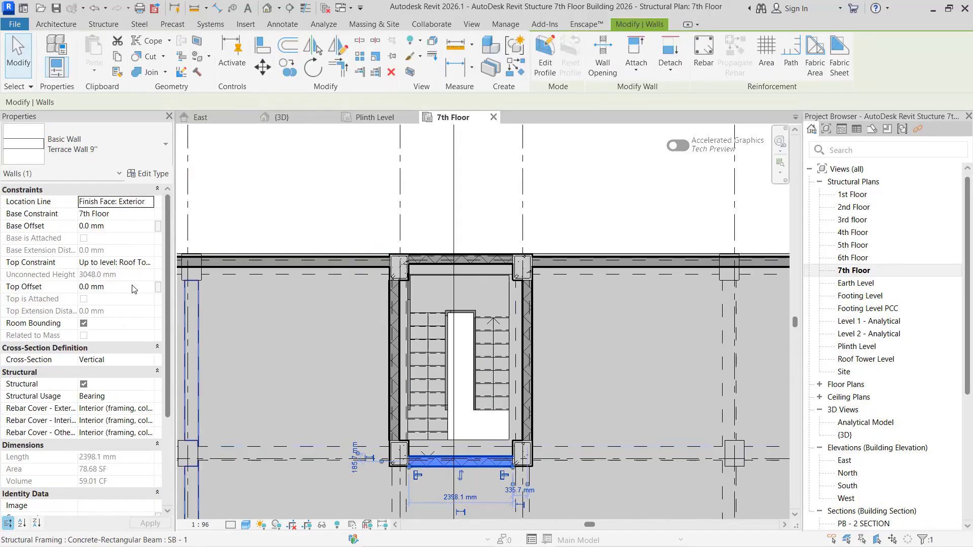
{"action": "key", "text": "Escape"}
- Place a Door-Opening of type Mumty door in the inner stair wall, centred 600 mm from the right column
{"action": "middle_click_drag", "start_coordinate": [487, 465], "coordinate": [468, 372]}
{"action": "scroll", "coordinate": [458, 372], "scroll_direction": "up", "scroll_amount": 2}
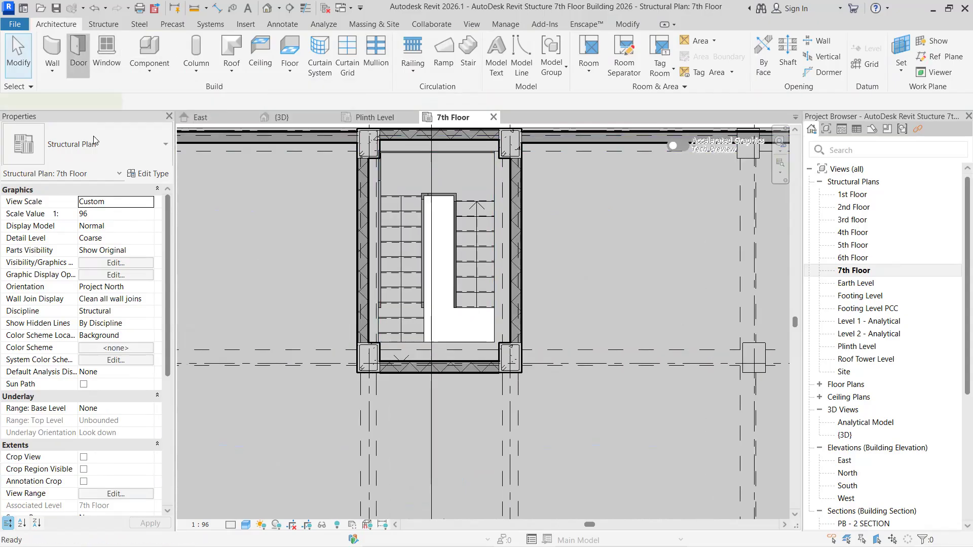
{"action": "left_click", "coordinate": [78, 51]}
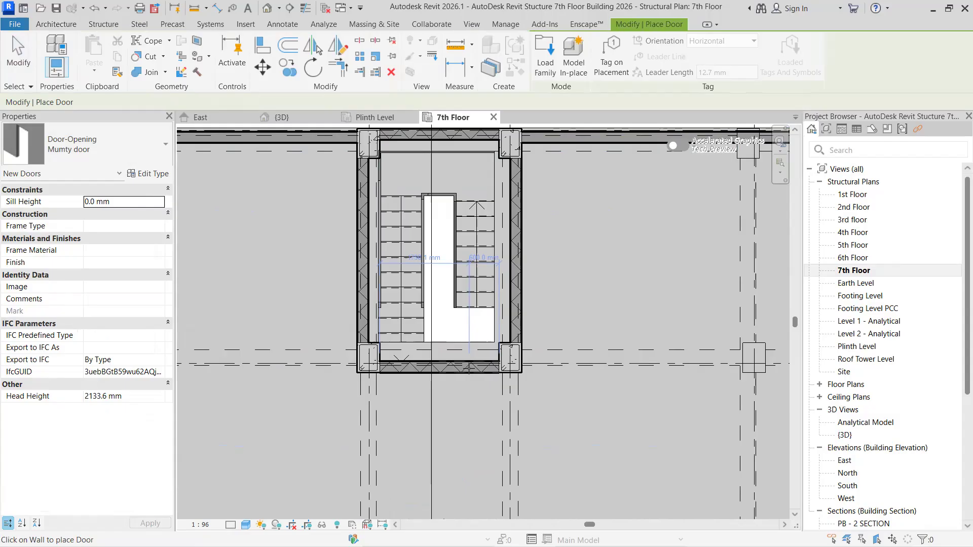
{"action": "left_click", "coordinate": [469, 368]}
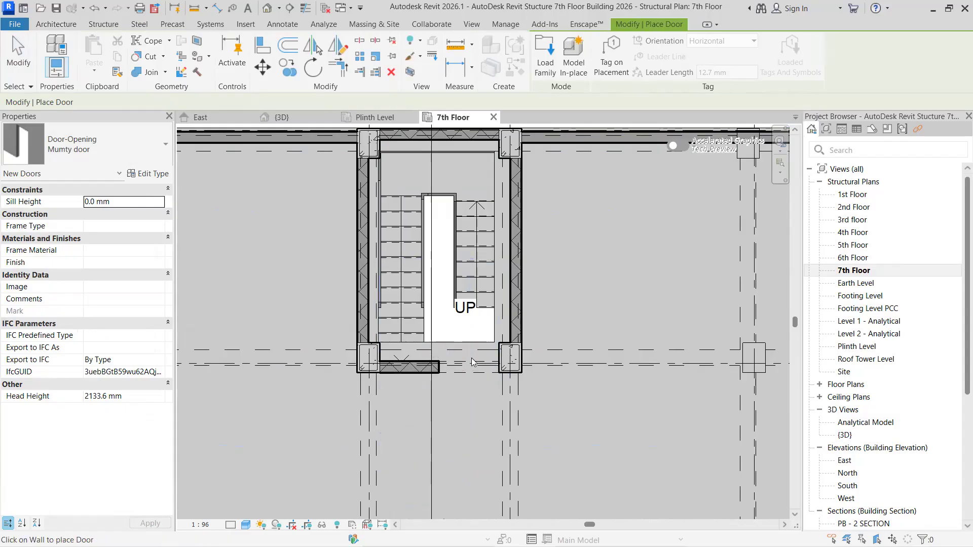
{"action": "key", "text": "Escape"}
{"action": "key", "text": "Escape"}
{"action": "left_click", "coordinate": [481, 370]}
{"action": "key", "text": "Escape"}
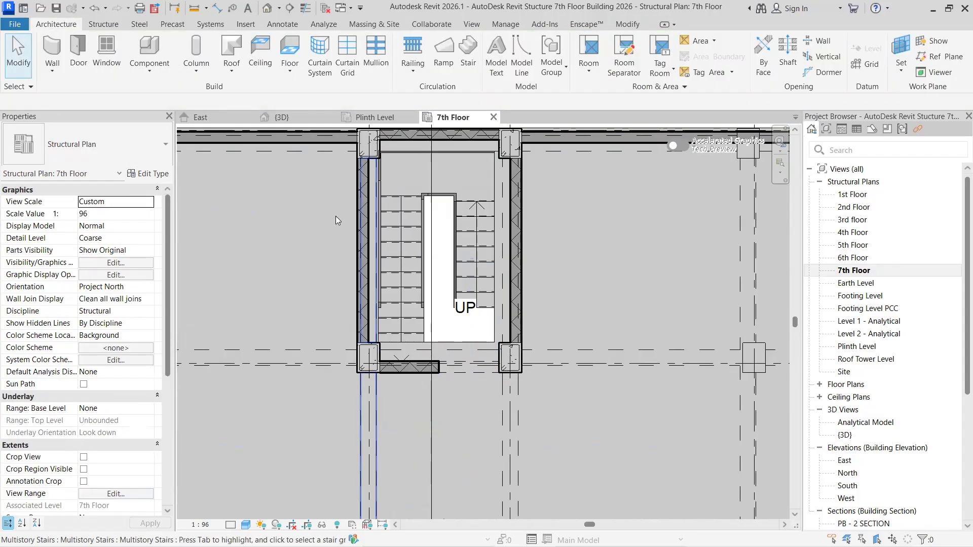
- Examine the enclosed stair tower and its new door opening on the roof from several sides in the 3D view
{"action": "left_click", "coordinate": [300, 119]}
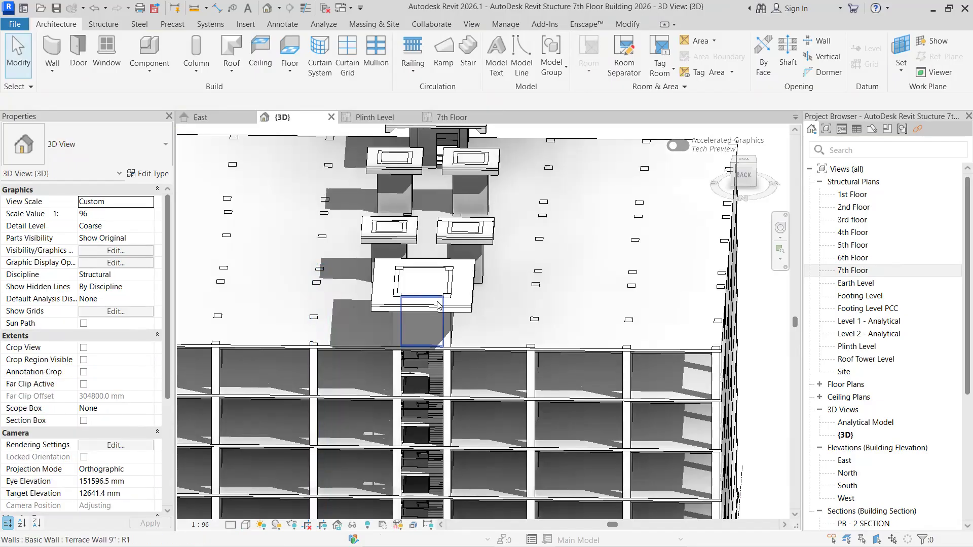
{"action": "scroll", "coordinate": [532, 326], "scroll_direction": "down", "scroll_amount": 1}
{"action": "middle_click_drag", "start_coordinate": [539, 328], "coordinate": [478, 434], "text": "shift"}
{"action": "scroll", "coordinate": [527, 323], "scroll_direction": "down", "scroll_amount": 4}
{"action": "middle_click_drag", "start_coordinate": [654, 277], "coordinate": [569, 406]}
{"action": "middle_click_drag", "start_coordinate": [659, 324], "coordinate": [628, 361], "text": "shift"}
{"action": "middle_click_drag", "start_coordinate": [659, 284], "coordinate": [374, 413]}
{"action": "middle_click_drag", "start_coordinate": [591, 251], "coordinate": [388, 509]}
{"action": "scroll", "coordinate": [590, 253], "scroll_direction": "down", "scroll_amount": 2}
{"action": "middle_click_drag", "start_coordinate": [584, 282], "coordinate": [469, 288], "text": "shift"}
{"action": "middle_click_drag", "start_coordinate": [481, 284], "coordinate": [306, 397]}
{"action": "middle_click_drag", "start_coordinate": [720, 224], "coordinate": [382, 282]}
{"action": "middle_click_drag", "start_coordinate": [494, 279], "coordinate": [339, 299], "text": "shift"}
{"action": "middle_click_drag", "start_coordinate": [340, 299], "coordinate": [182, 260]}
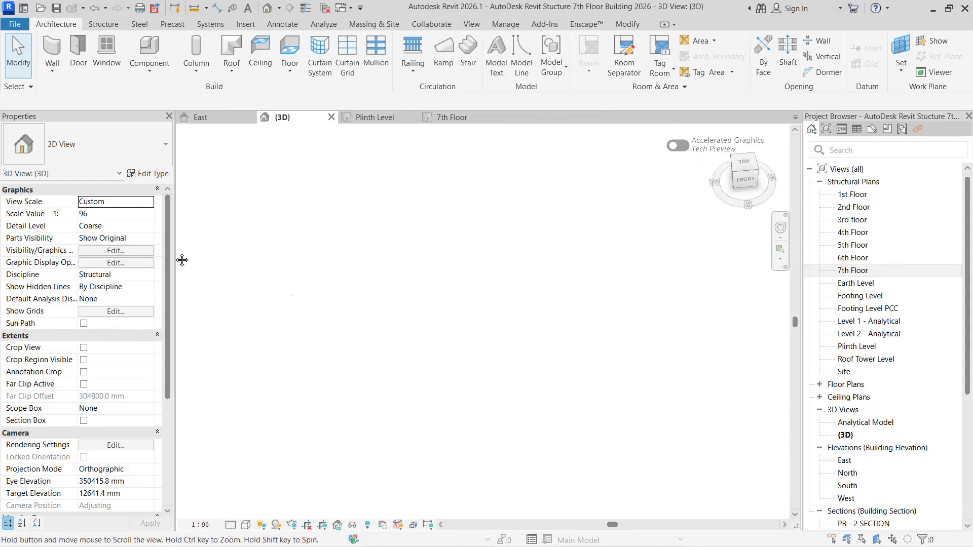
{"action": "scroll", "coordinate": [477, 355], "scroll_direction": "down", "scroll_amount": 5}
{"action": "scroll", "coordinate": [495, 417], "scroll_direction": "up", "scroll_amount": 5}
{"action": "scroll", "coordinate": [512, 418], "scroll_direction": "up", "scroll_amount": 6}
{"action": "middle_click_drag", "start_coordinate": [538, 410], "coordinate": [484, 141], "text": "shift"}
{"action": "scroll", "coordinate": [542, 389], "scroll_direction": "down", "scroll_amount": 2}
{"action": "scroll", "coordinate": [509, 314], "scroll_direction": "up", "scroll_amount": 5}
{"action": "middle_click_drag", "start_coordinate": [556, 388], "coordinate": [539, 213]}
{"action": "scroll", "coordinate": [479, 325], "scroll_direction": "down", "scroll_amount": 1}
{"action": "middle_click_drag", "start_coordinate": [458, 321], "coordinate": [455, 306], "text": "shift"}
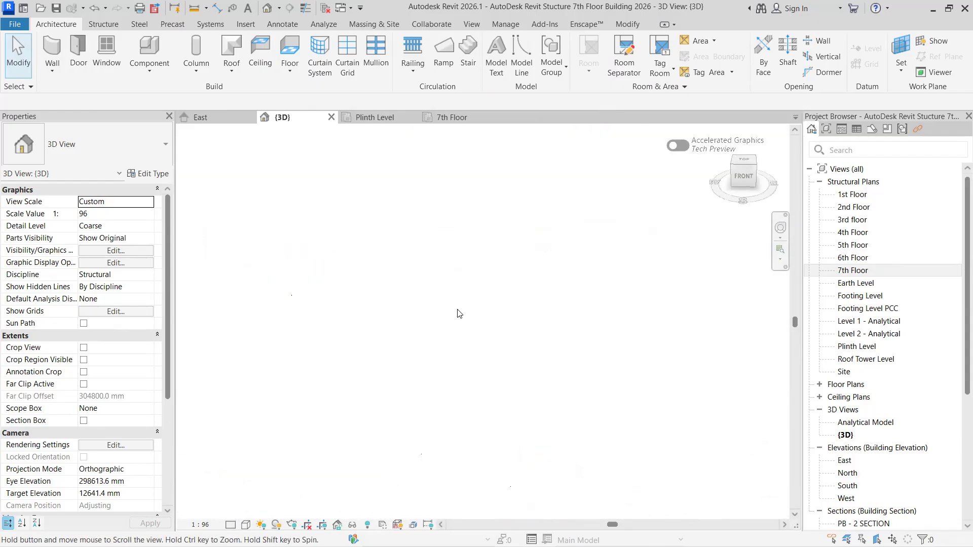
{"action": "scroll", "coordinate": [476, 422], "scroll_direction": "down", "scroll_amount": 2}
{"action": "middle_click_drag", "start_coordinate": [494, 389], "coordinate": [517, 298]}
{"action": "scroll", "coordinate": [465, 454], "scroll_direction": "up", "scroll_amount": 8}
{"action": "scroll", "coordinate": [433, 417], "scroll_direction": "up", "scroll_amount": 4}
{"action": "middle_click_drag", "start_coordinate": [437, 420], "coordinate": [267, 257]}
{"action": "scroll", "coordinate": [284, 261], "scroll_direction": "up", "scroll_amount": 1}
{"action": "scroll", "coordinate": [285, 262], "scroll_direction": "down", "scroll_amount": 1}
{"action": "middle_click_drag", "start_coordinate": [309, 282], "coordinate": [304, 275], "text": "shift"}
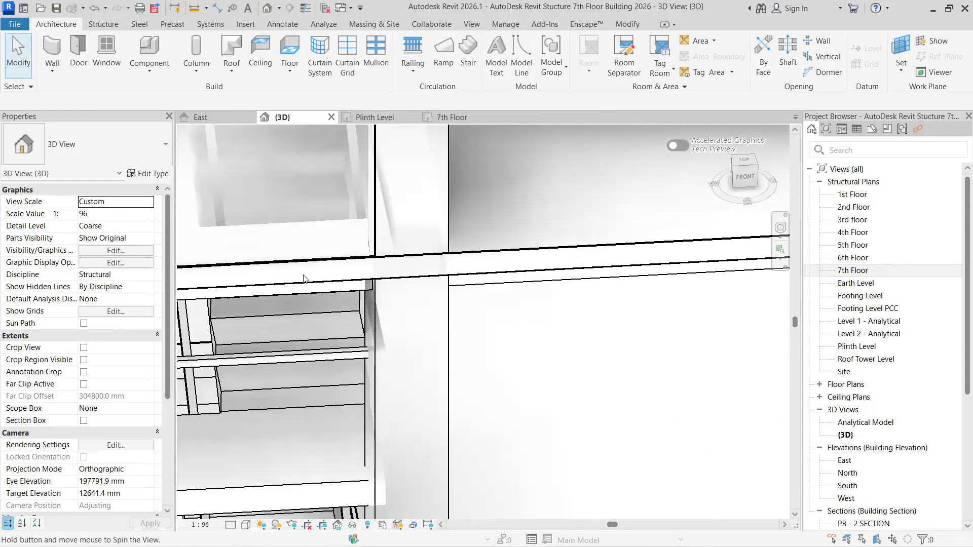
{"action": "scroll", "coordinate": [246, 425], "scroll_direction": "up", "scroll_amount": 1}
{"action": "middle_click_drag", "start_coordinate": [223, 389], "coordinate": [471, 351]}
{"action": "scroll", "coordinate": [410, 346], "scroll_direction": "down", "scroll_amount": 2}
{"action": "scroll", "coordinate": [355, 373], "scroll_direction": "down", "scroll_amount": 2}
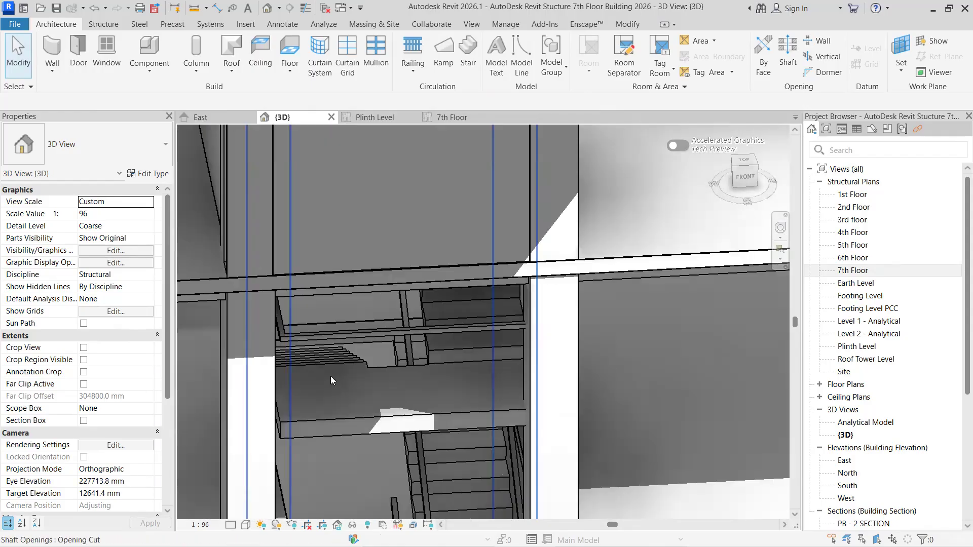
{"action": "middle_click_drag", "start_coordinate": [366, 283], "coordinate": [449, 133]}
{"action": "scroll", "coordinate": [374, 283], "scroll_direction": "down", "scroll_amount": 3}
{"action": "middle_click_drag", "start_coordinate": [481, 480], "coordinate": [479, 492]}
{"action": "scroll", "coordinate": [449, 275], "scroll_direction": "down", "scroll_amount": 2}
{"action": "middle_click_drag", "start_coordinate": [453, 212], "coordinate": [481, 427]}
{"action": "middle_click_drag", "start_coordinate": [453, 303], "coordinate": [561, 503]}
{"action": "scroll", "coordinate": [496, 299], "scroll_direction": "up", "scroll_amount": 7}
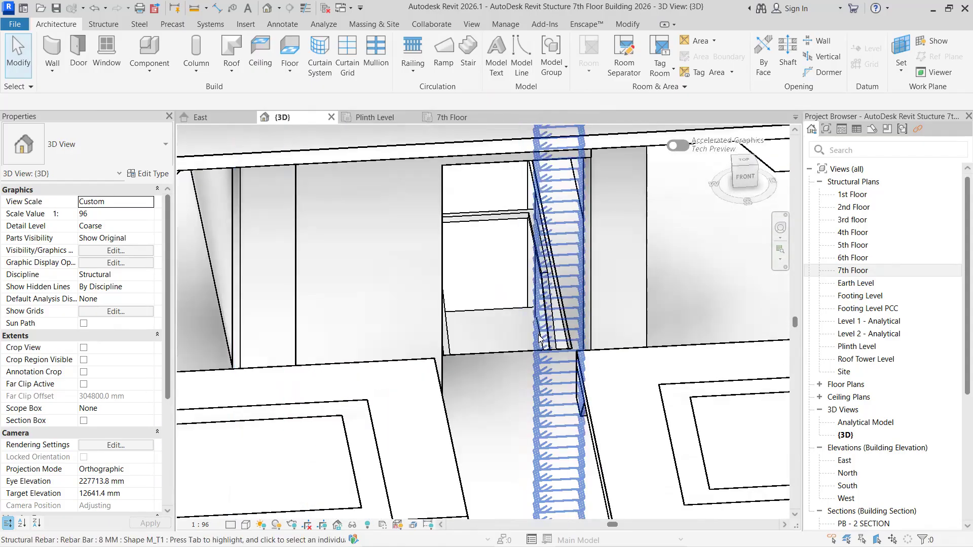
{"action": "scroll", "coordinate": [346, 310], "scroll_direction": "down", "scroll_amount": 2}
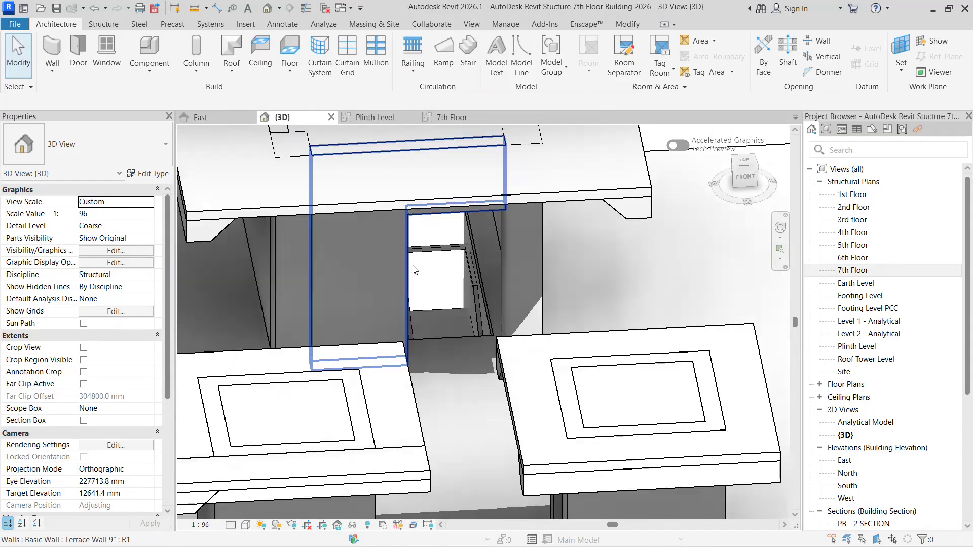
- Shift the Mumty door opening in the 7th Floor plan toward the wall's middle, with its centre 1200 mm from the right column
{"action": "left_click", "coordinate": [454, 118]}
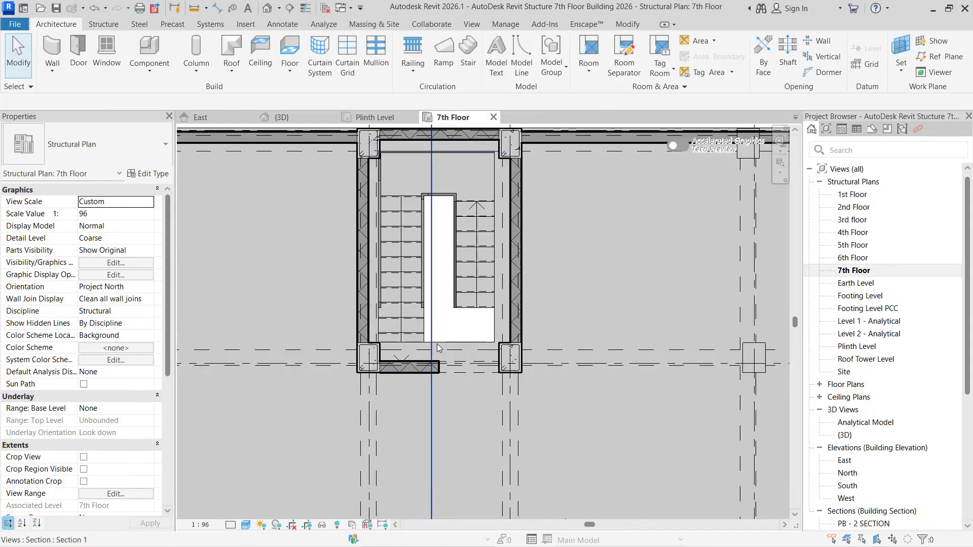
{"action": "left_click", "coordinate": [462, 373]}
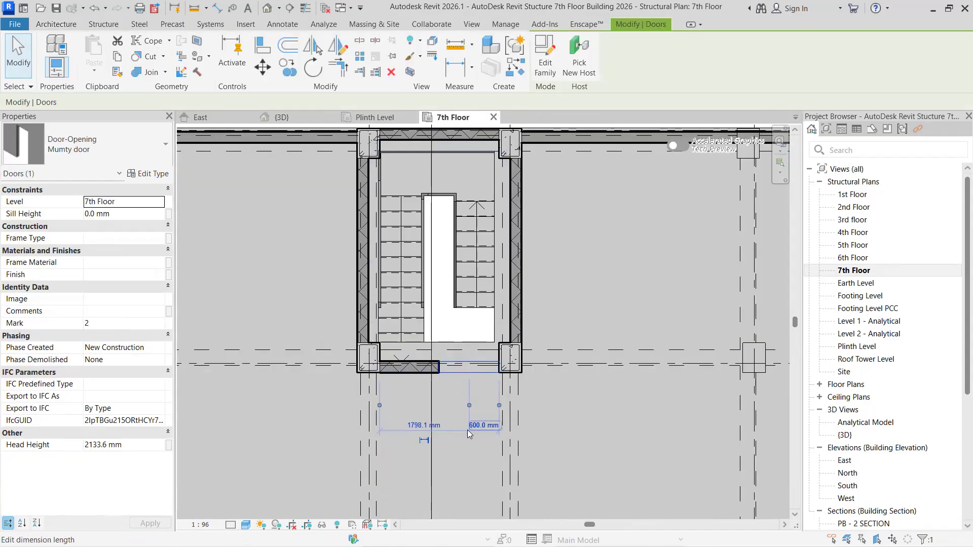
{"action": "left_click_drag", "start_coordinate": [469, 435], "coordinate": [467, 429]}
{"action": "key", "text": "Left"}
{"action": "key", "text": "Left"}
{"action": "key", "text": "Left"}
{"action": "key", "text": "Left"}
{"action": "key", "text": "Left"}
{"action": "key", "text": "Left"}
{"action": "key", "text": "Left"}
{"action": "key", "text": "Left"}
{"action": "key", "text": "Left"}
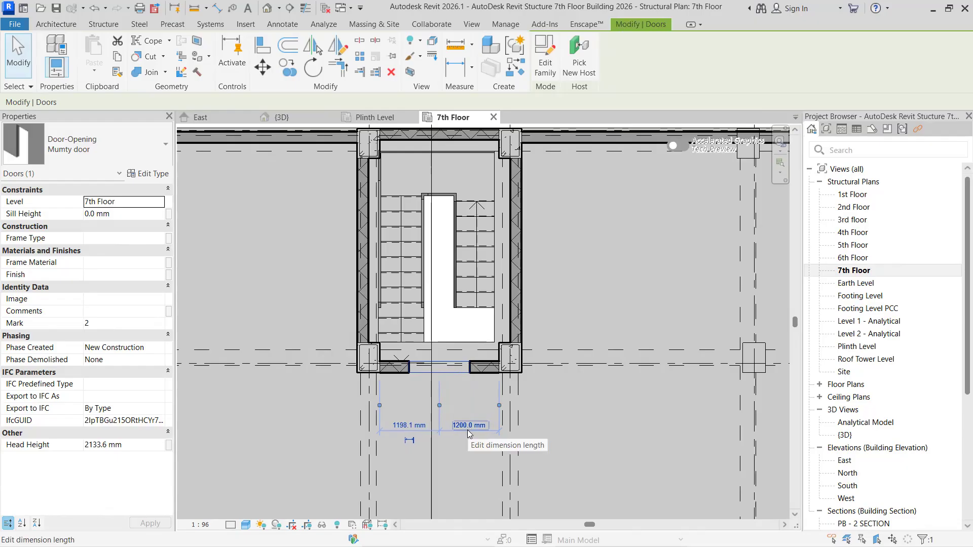
- Shift the Mumty door opening in the 7th Floor plan along the inner stair wall until it sits against the left column
{"action": "key", "text": "Left"}
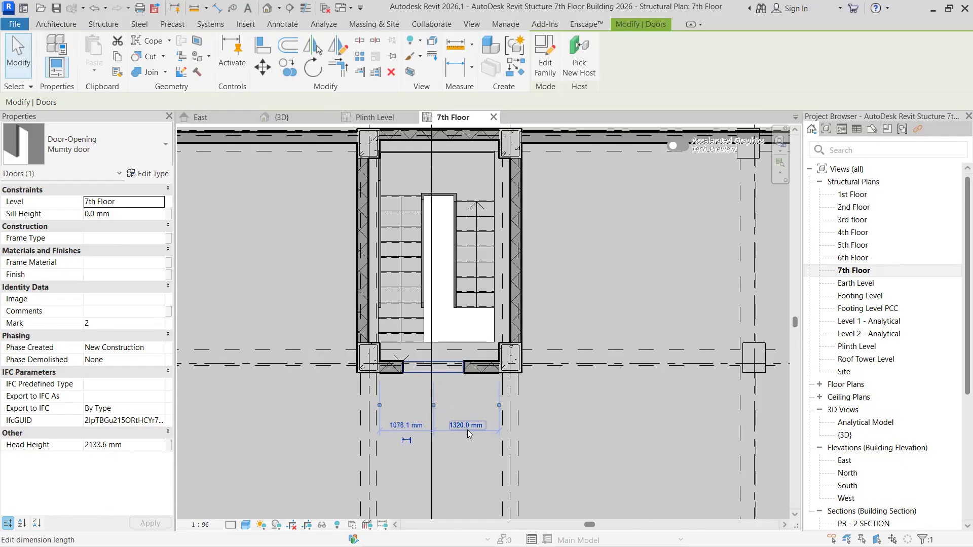
{"action": "key", "text": "Left"}
{"action": "key", "text": "Left"}
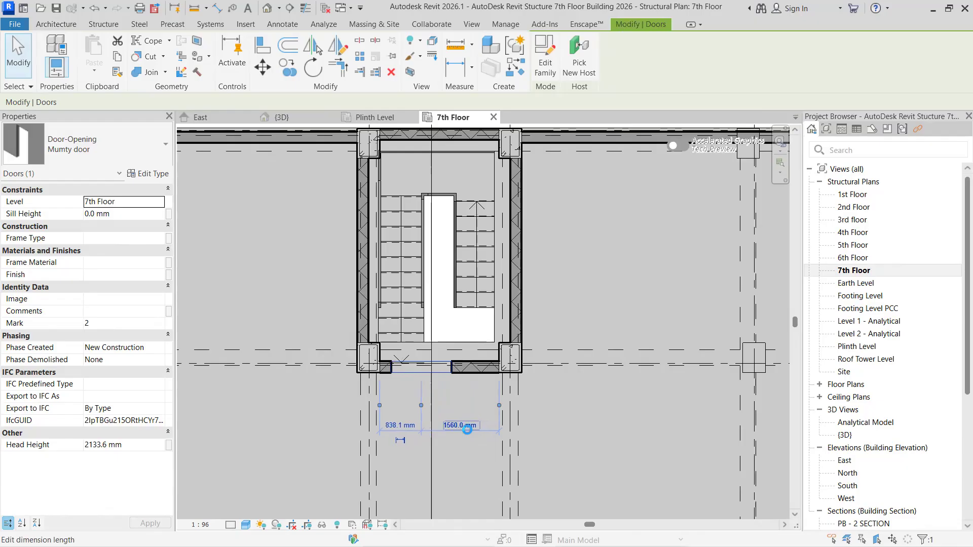
{"action": "key", "text": "Left"}
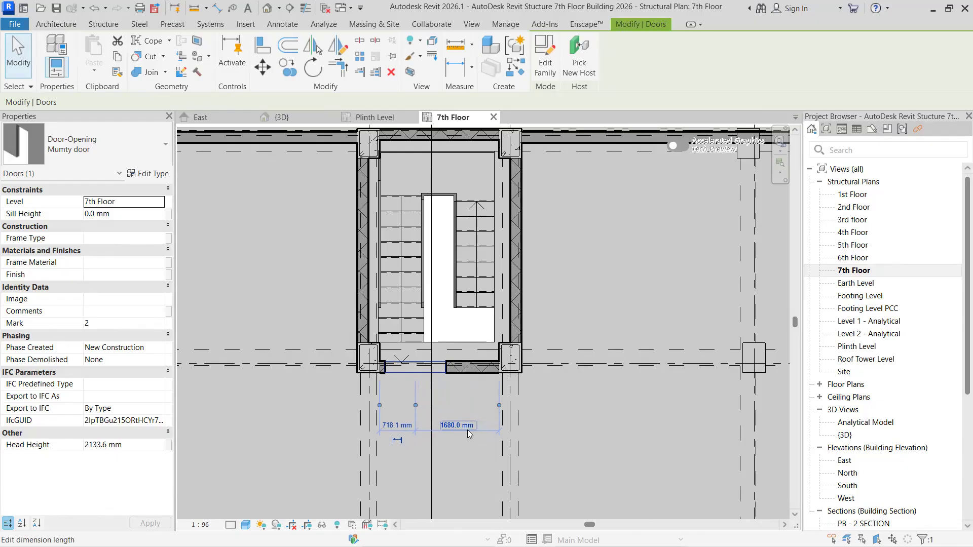
{"action": "left_click", "coordinate": [468, 429]}
{"action": "key", "text": "Escape"}
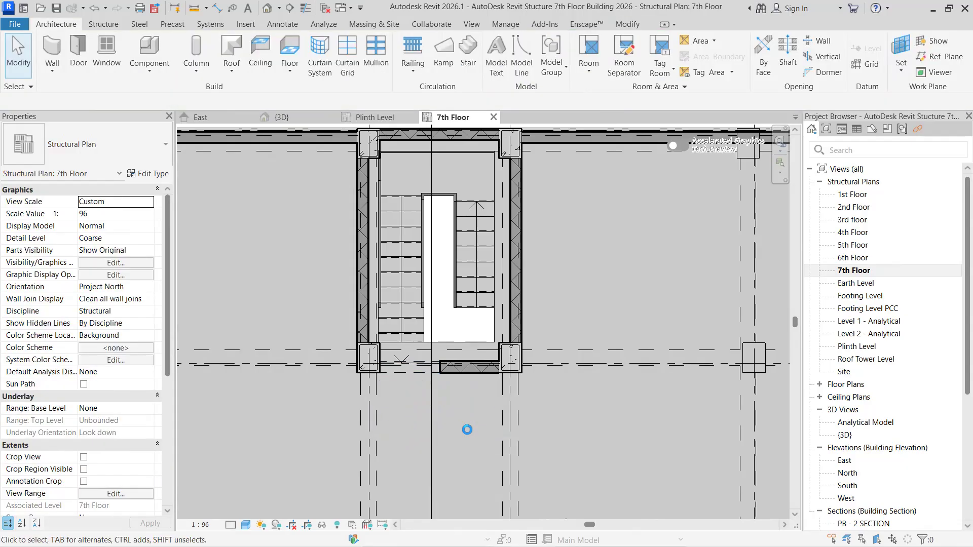
- Check the repositioned door opening of the stair tower on the roof in the 3D view
{"action": "left_click", "coordinate": [285, 121]}
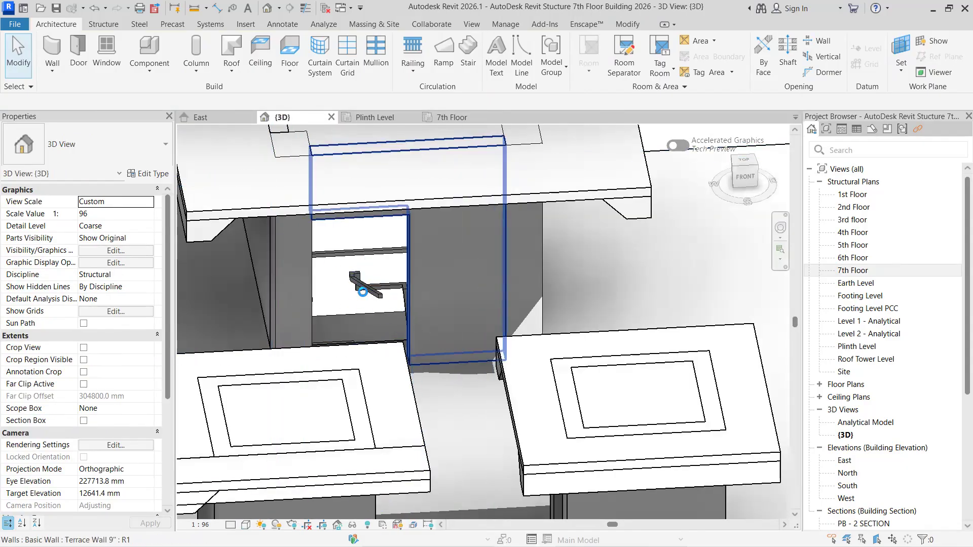
{"action": "scroll", "coordinate": [375, 319], "scroll_direction": "down", "scroll_amount": 2}
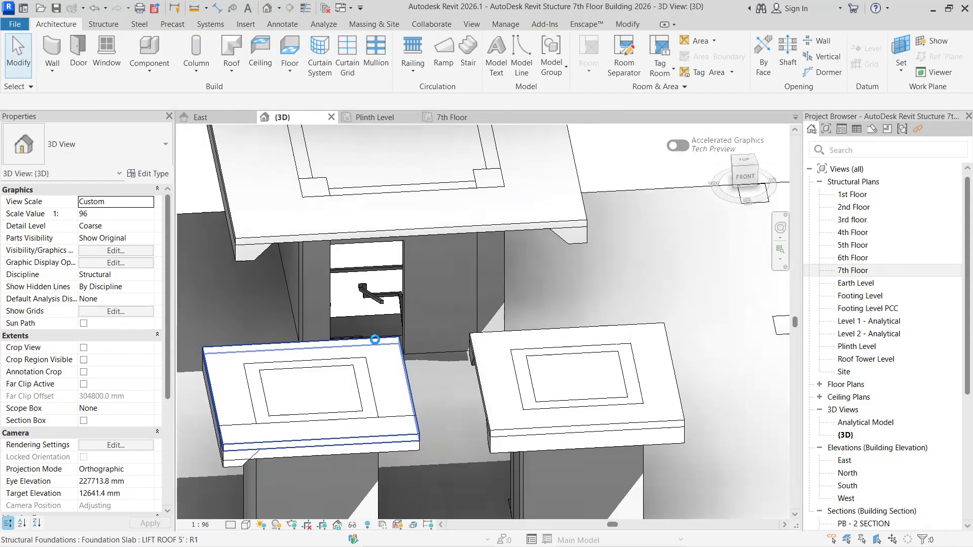
{"action": "scroll", "coordinate": [554, 333], "scroll_direction": "down", "scroll_amount": 3}
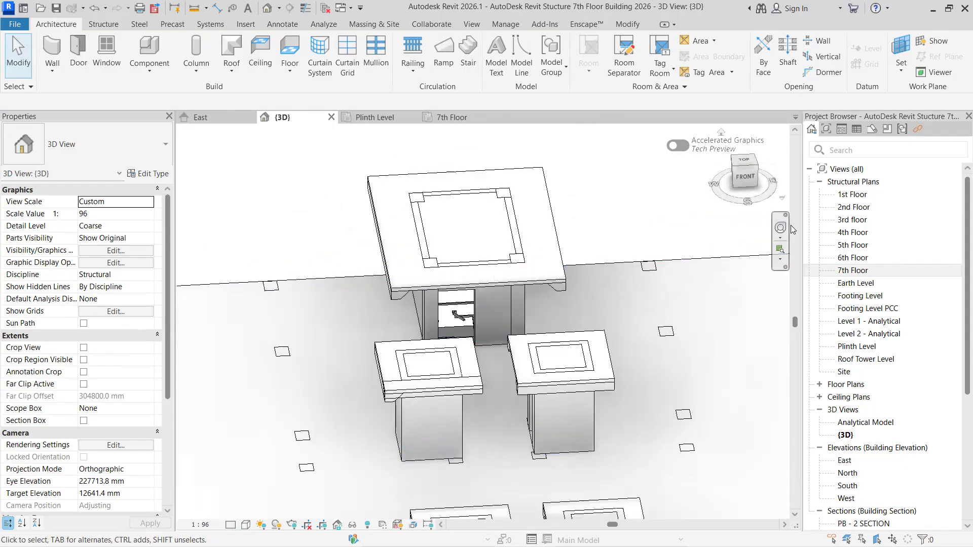
{"action": "left_click", "coordinate": [781, 228]}
{"action": "left_click_drag", "start_coordinate": [716, 313], "coordinate": [675, 309]}
{"action": "left_click_drag", "start_coordinate": [684, 222], "coordinate": [610, 261]}
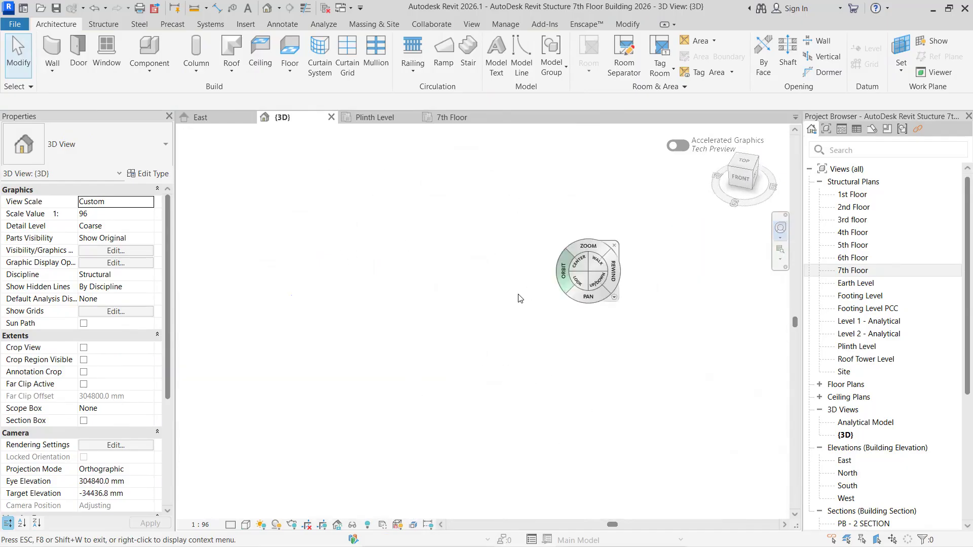
{"action": "left_click_drag", "start_coordinate": [347, 386], "coordinate": [345, 383]}
- Examine the roof towers and the whole building from the corner and the front in the 3D view
{"action": "scroll", "coordinate": [345, 384], "scroll_direction": "down", "scroll_amount": 4}
{"action": "scroll", "coordinate": [374, 430], "scroll_direction": "up", "scroll_amount": 8}
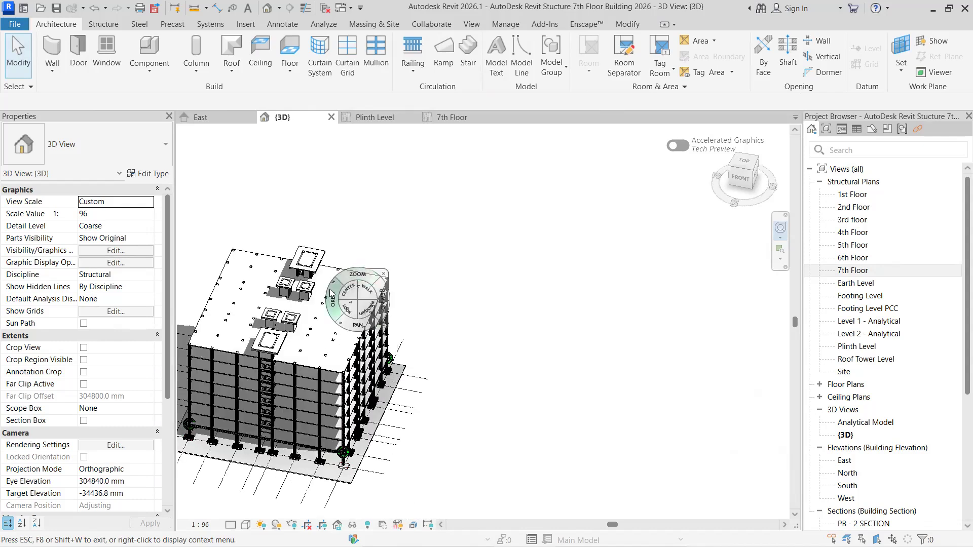
{"action": "left_click_drag", "start_coordinate": [330, 291], "coordinate": [347, 234]}
{"action": "middle_click_drag", "start_coordinate": [361, 332], "coordinate": [467, 510]}
{"action": "scroll", "coordinate": [465, 231], "scroll_direction": "up", "scroll_amount": 2}
{"action": "left_click_drag", "start_coordinate": [538, 193], "coordinate": [380, 274]}
{"action": "scroll", "coordinate": [414, 349], "scroll_direction": "up", "scroll_amount": 5}
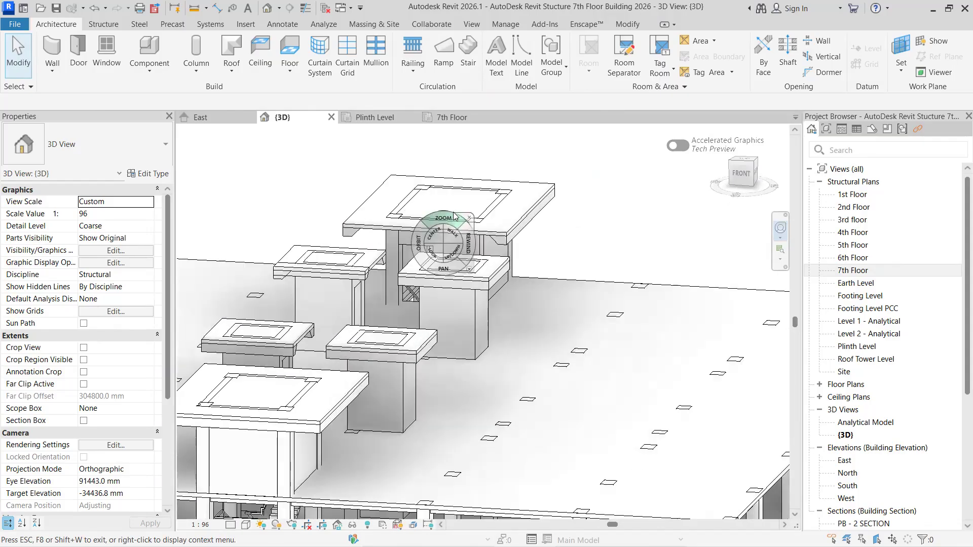
{"action": "left_click_drag", "start_coordinate": [420, 252], "coordinate": [458, 289]}
{"action": "scroll", "coordinate": [456, 285], "scroll_direction": "down", "scroll_amount": 5}
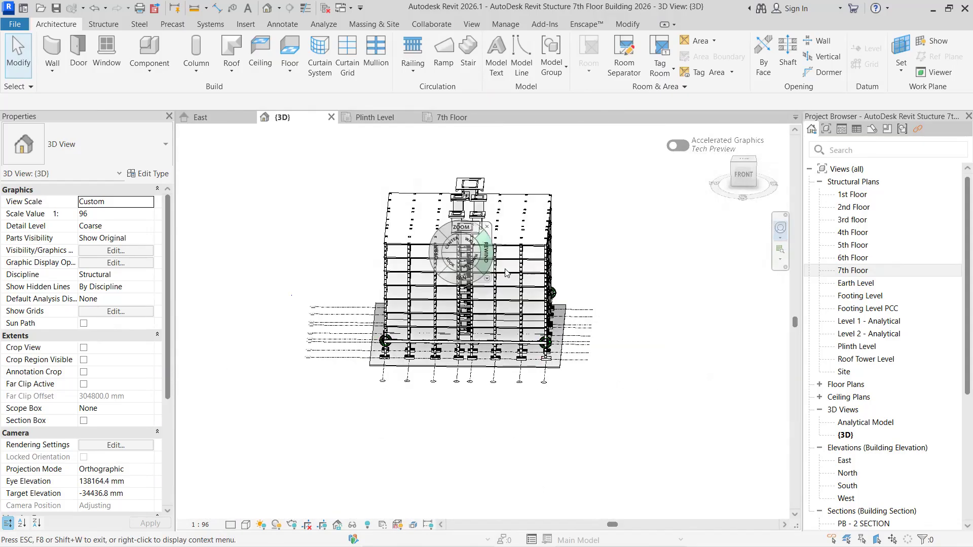
{"action": "scroll", "coordinate": [667, 275], "scroll_direction": "up", "scroll_amount": 2}
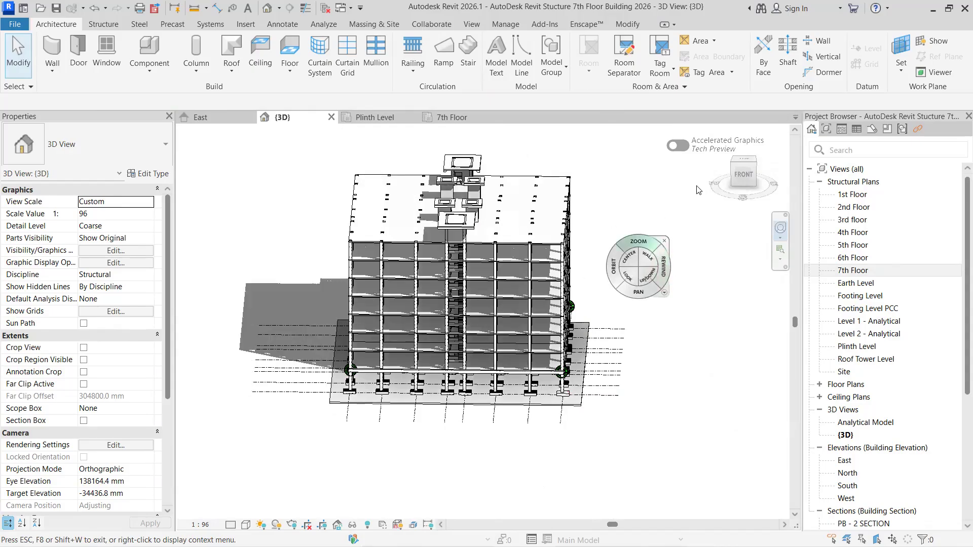
{"action": "left_click", "coordinate": [694, 191]}
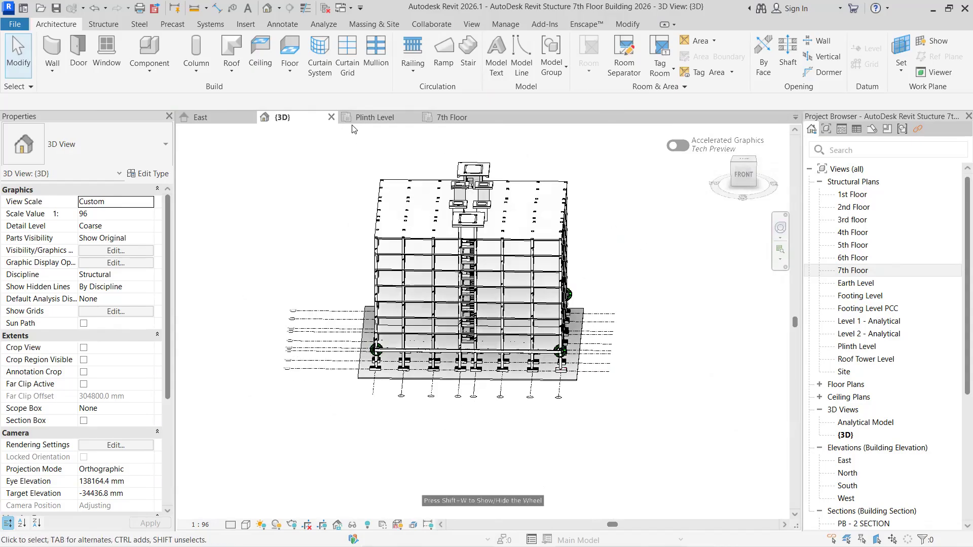
- Examine the lift shafts, column rebar groups and stair towers up to Roof Tower Level in the East elevation
{"action": "left_click", "coordinate": [217, 119]}
{"action": "scroll", "coordinate": [370, 322], "scroll_direction": "down", "scroll_amount": 4}
{"action": "scroll", "coordinate": [431, 284], "scroll_direction": "up", "scroll_amount": 2}
{"action": "middle_click_drag", "start_coordinate": [431, 283], "coordinate": [591, 161]}
{"action": "scroll", "coordinate": [391, 306], "scroll_direction": "down", "scroll_amount": 3}
{"action": "scroll", "coordinate": [406, 255], "scroll_direction": "up", "scroll_amount": 5}
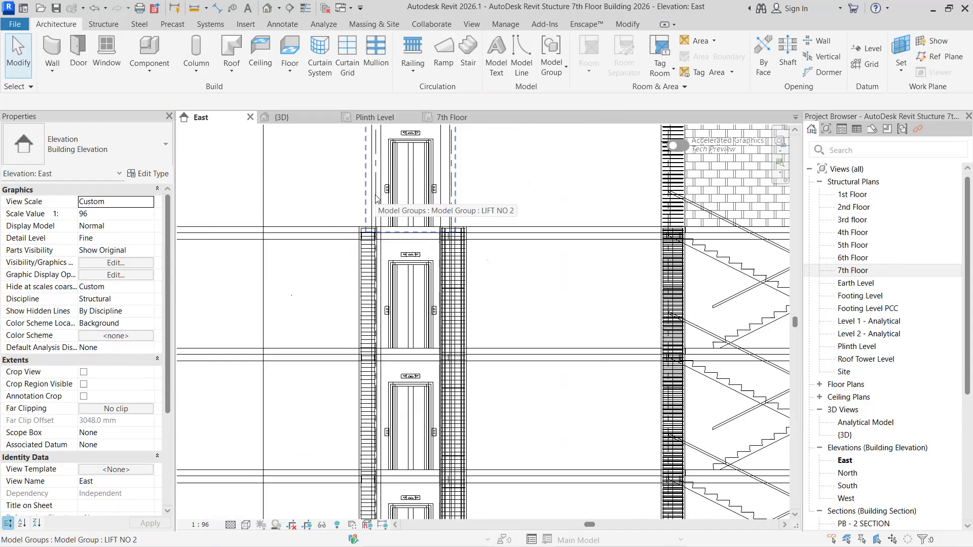
{"action": "left_click", "coordinate": [375, 202]}
{"action": "left_click", "coordinate": [363, 254]}
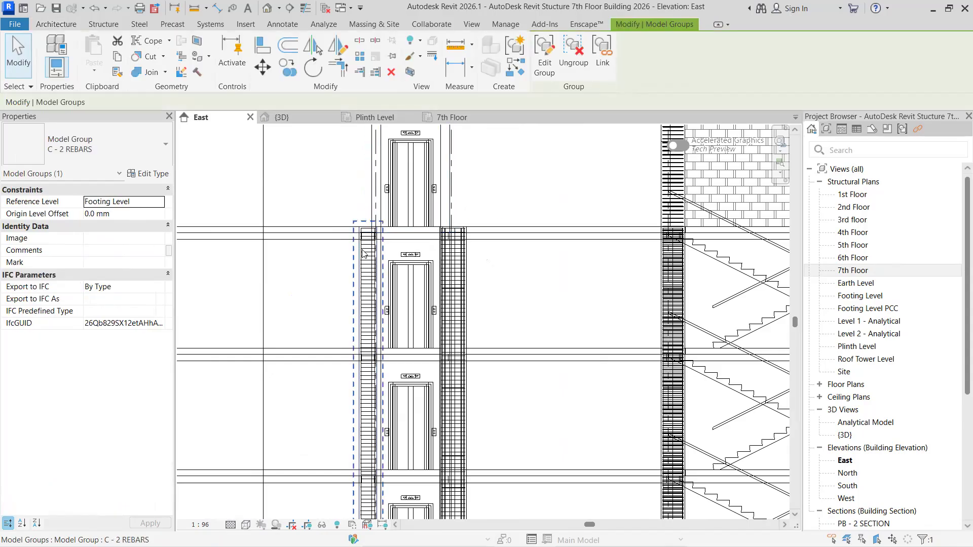
{"action": "scroll", "coordinate": [446, 209], "scroll_direction": "down", "scroll_amount": 5}
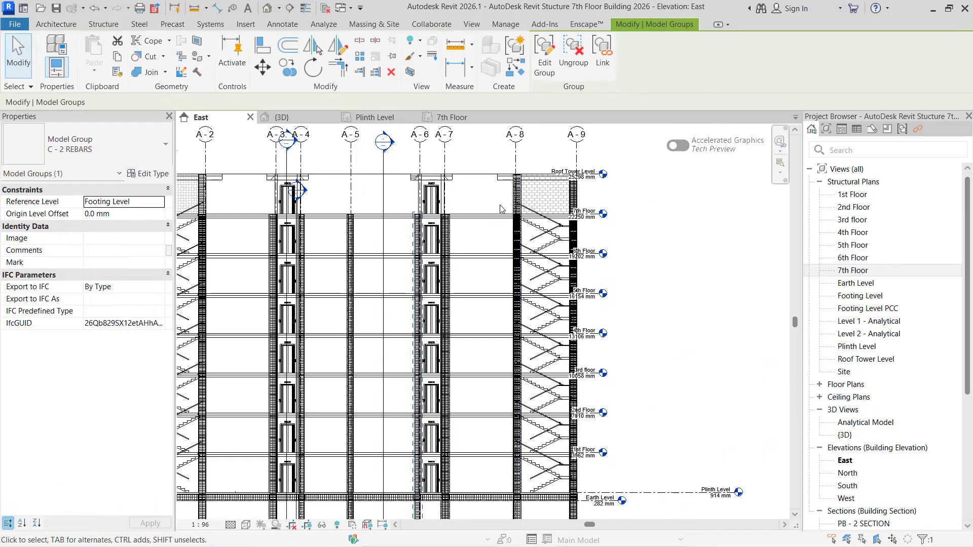
{"action": "scroll", "coordinate": [450, 215], "scroll_direction": "up", "scroll_amount": 1}
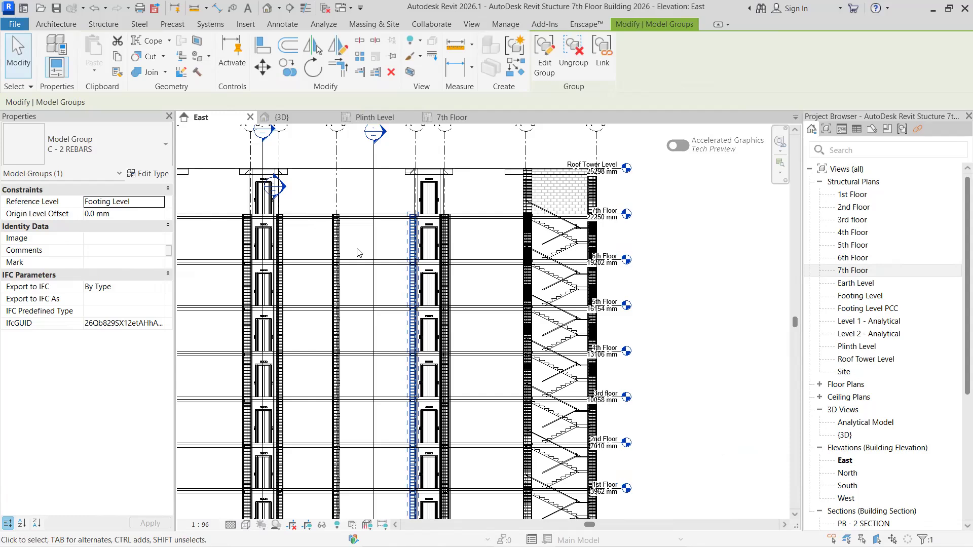
{"action": "scroll", "coordinate": [358, 253], "scroll_direction": "down", "scroll_amount": 3}
{"action": "scroll", "coordinate": [405, 218], "scroll_direction": "up", "scroll_amount": 1}
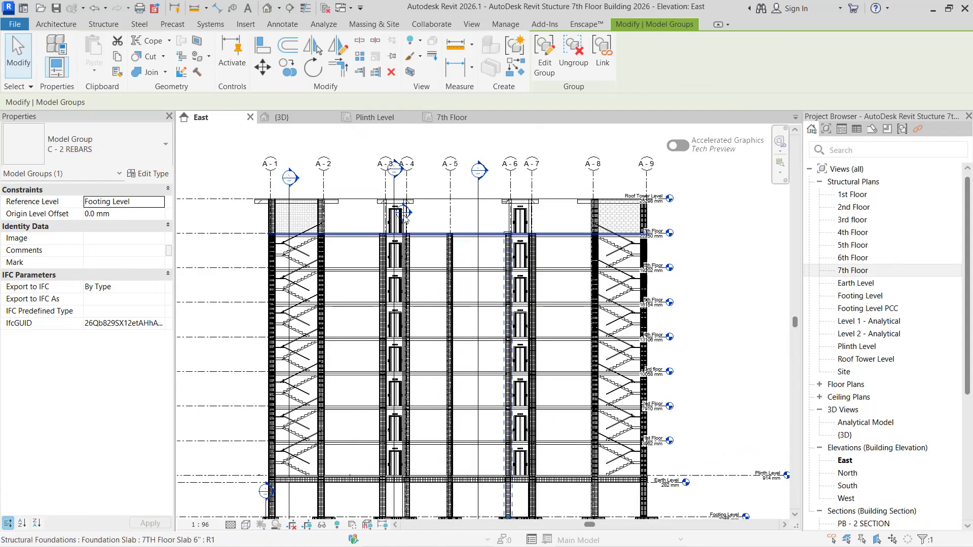
{"action": "scroll", "coordinate": [405, 218], "scroll_direction": "up", "scroll_amount": 1}
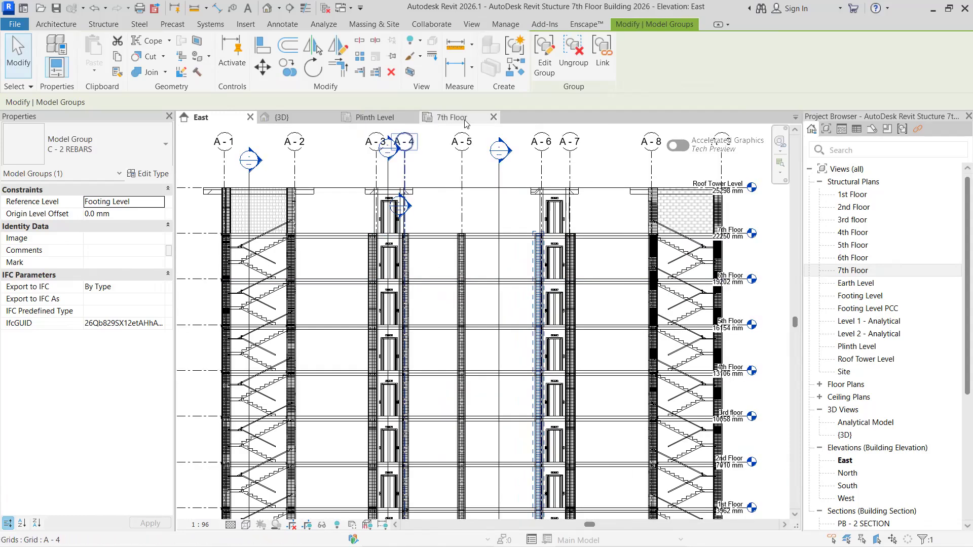
- Examine the lift shafts and the neighbouring columns, including a C - 2 REBARS group, in the Plinth Level plan
{"action": "left_click", "coordinate": [429, 120]}
{"action": "left_click", "coordinate": [318, 115]}
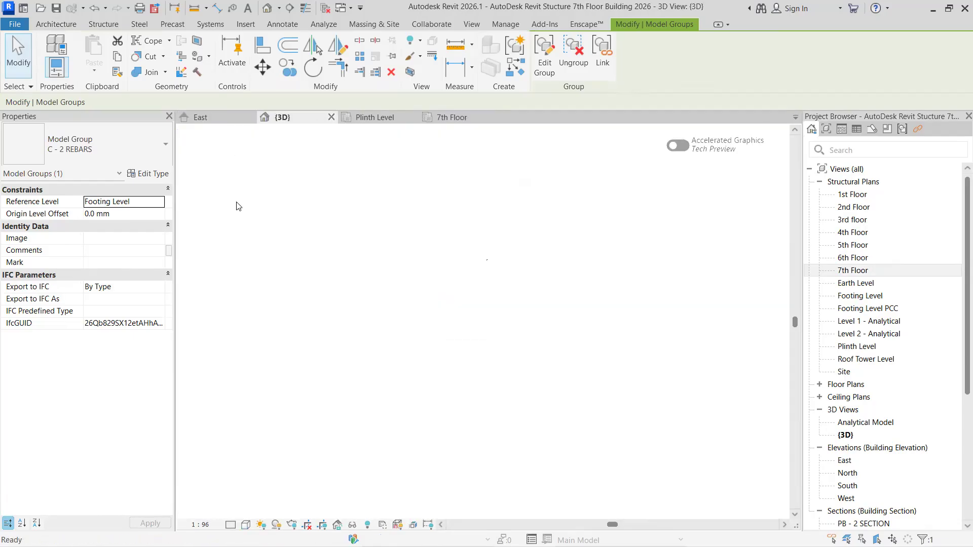
{"action": "left_click", "coordinate": [362, 119]}
{"action": "scroll", "coordinate": [472, 320], "scroll_direction": "down", "scroll_amount": 3}
{"action": "scroll", "coordinate": [472, 320], "scroll_direction": "down", "scroll_amount": 3}
{"action": "scroll", "coordinate": [514, 254], "scroll_direction": "up", "scroll_amount": 5}
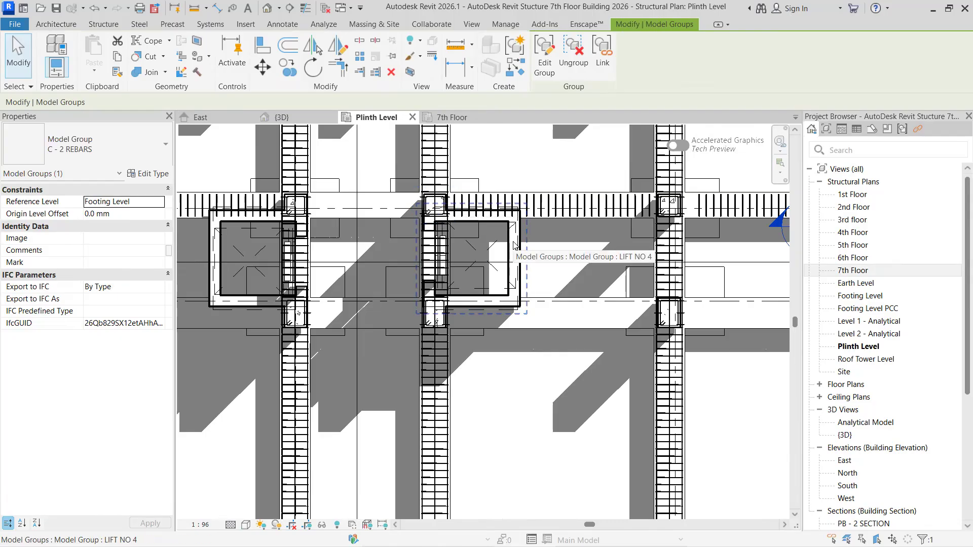
{"action": "middle_click_drag", "start_coordinate": [261, 237], "coordinate": [418, 261]}
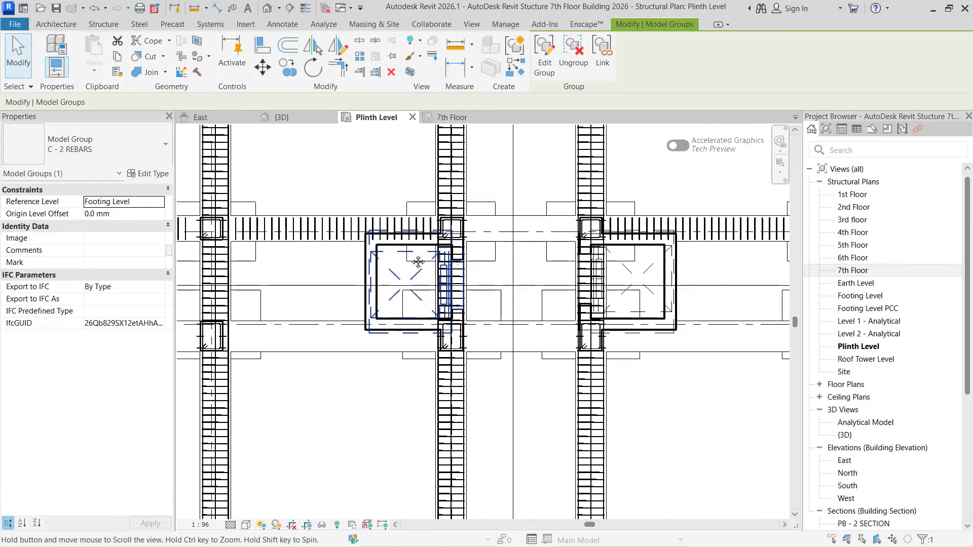
{"action": "scroll", "coordinate": [380, 253], "scroll_direction": "up", "scroll_amount": 3}
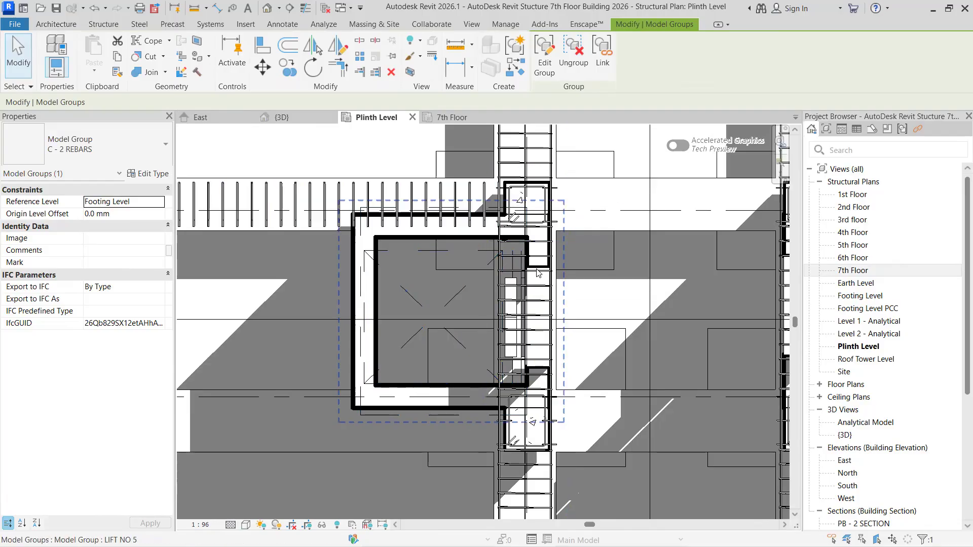
{"action": "left_click", "coordinate": [518, 195]}
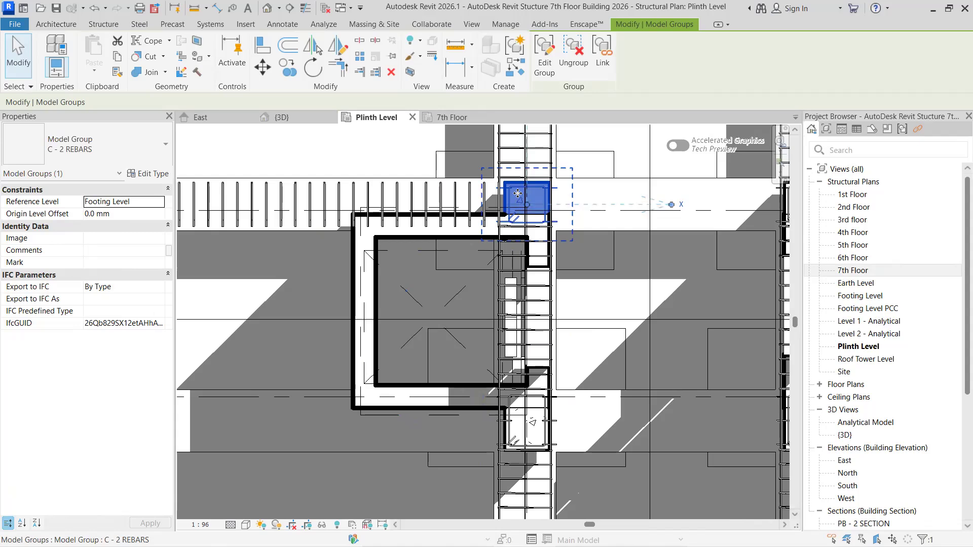
{"action": "scroll", "coordinate": [456, 347], "scroll_direction": "down", "scroll_amount": 2}
{"action": "scroll", "coordinate": [524, 400], "scroll_direction": "up", "scroll_amount": 4}
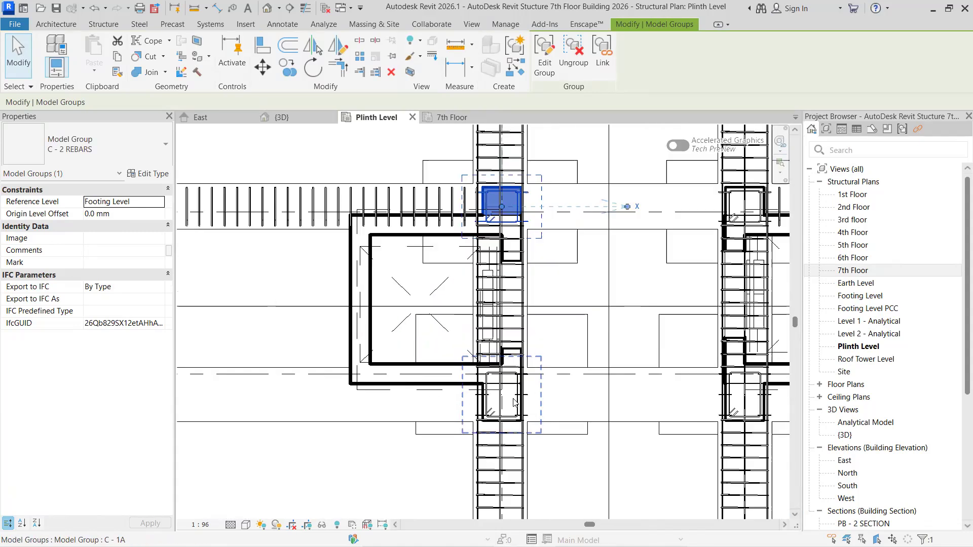
{"action": "scroll", "coordinate": [513, 393], "scroll_direction": "down", "scroll_amount": 3}
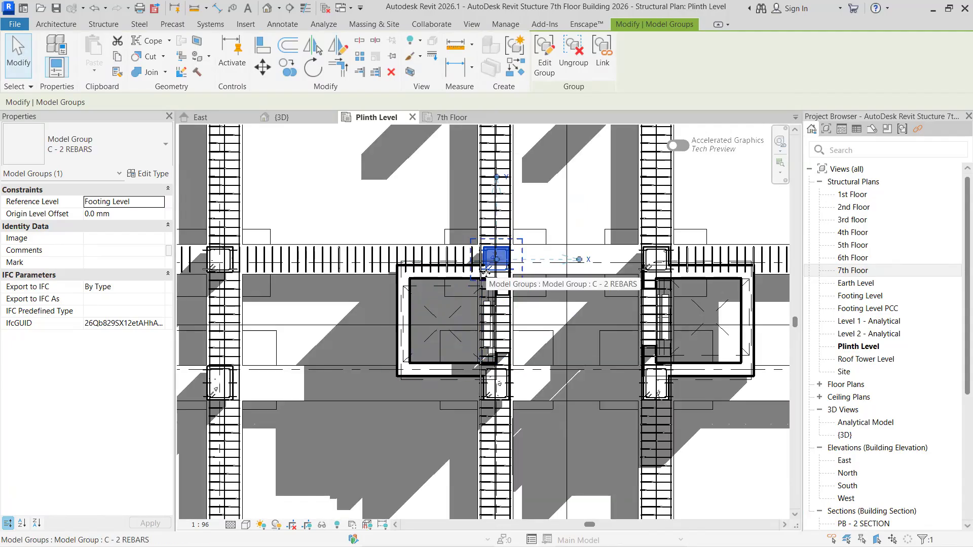
{"action": "scroll", "coordinate": [376, 405], "scroll_direction": "down", "scroll_amount": 4}
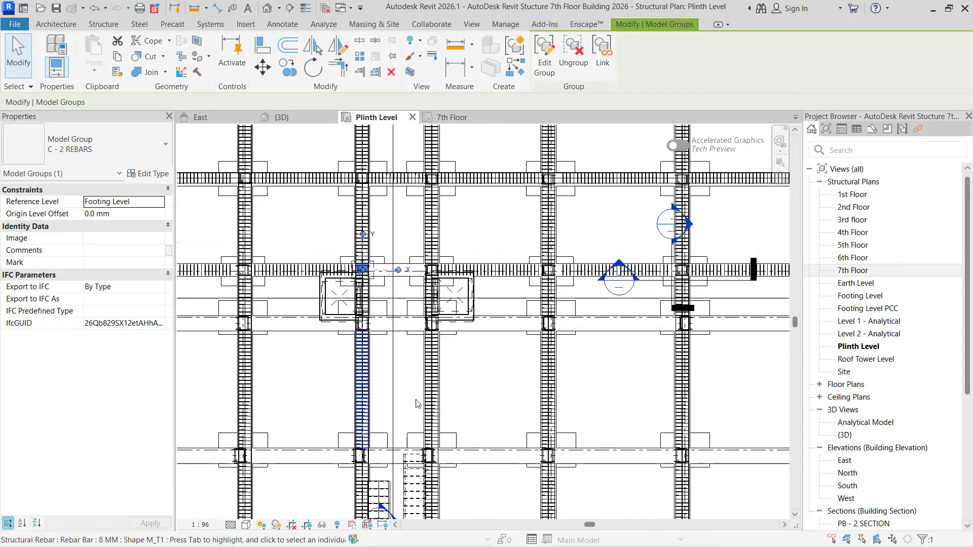
{"action": "key", "text": "Escape"}
{"action": "scroll", "coordinate": [377, 390], "scroll_direction": "down", "scroll_amount": 5}
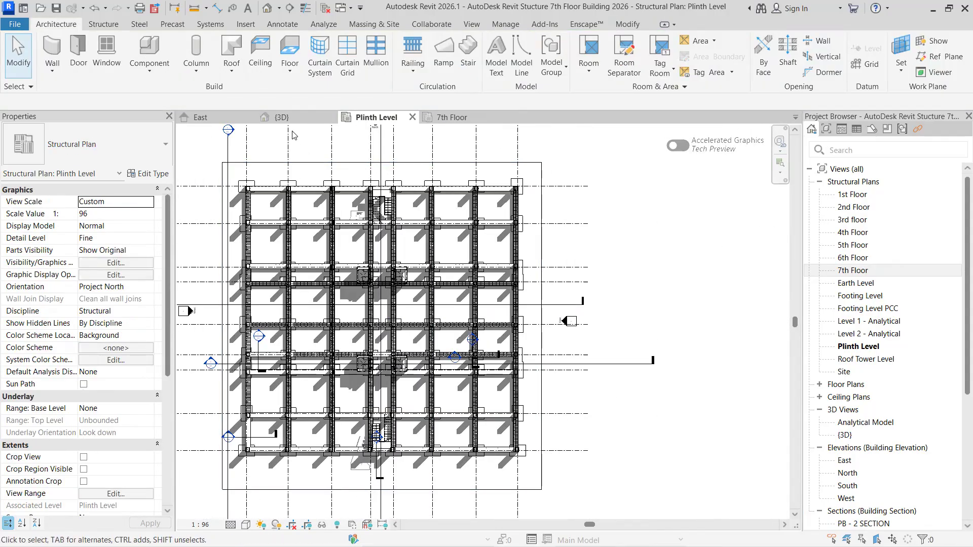
- Inspect the columns, plinth beams and footings between Footing Level and the lower floors in the East elevation
{"action": "left_click", "coordinate": [200, 117]}
{"action": "scroll", "coordinate": [413, 441], "scroll_direction": "up", "scroll_amount": 4}
{"action": "middle_click_drag", "start_coordinate": [405, 395], "coordinate": [412, 349]}
{"action": "scroll", "coordinate": [417, 354], "scroll_direction": "up", "scroll_amount": 1}
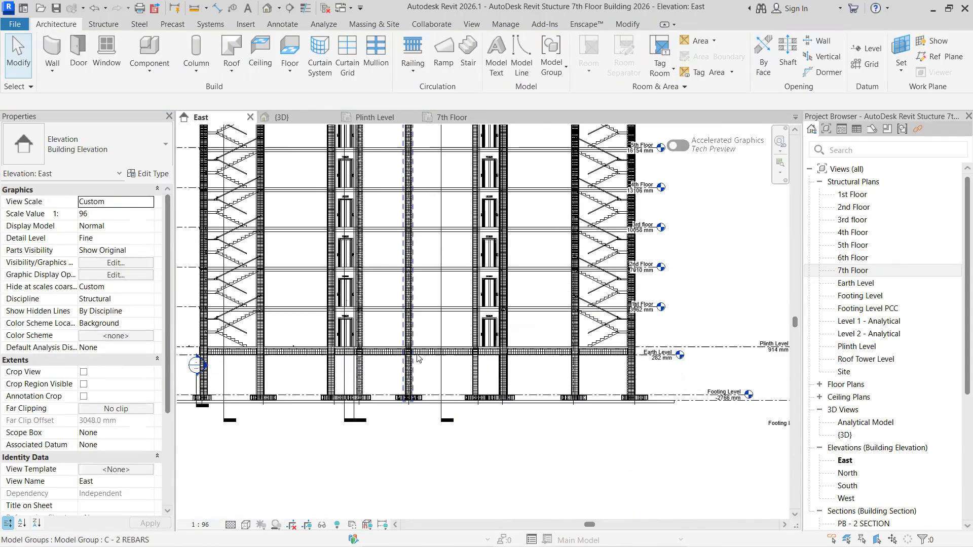
{"action": "scroll", "coordinate": [437, 369], "scroll_direction": "up", "scroll_amount": 1}
{"action": "scroll", "coordinate": [409, 381], "scroll_direction": "up", "scroll_amount": 1}
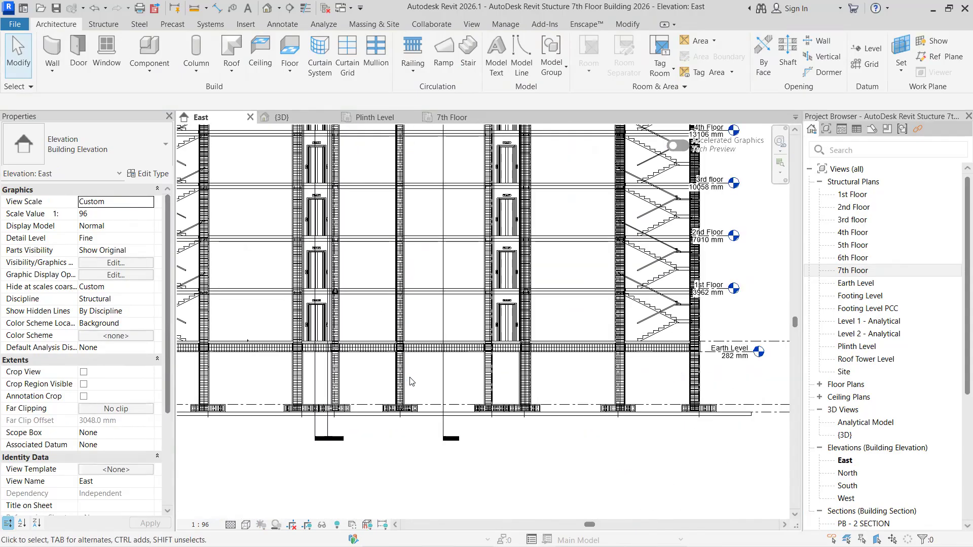
{"action": "scroll", "coordinate": [462, 339], "scroll_direction": "up", "scroll_amount": 4}
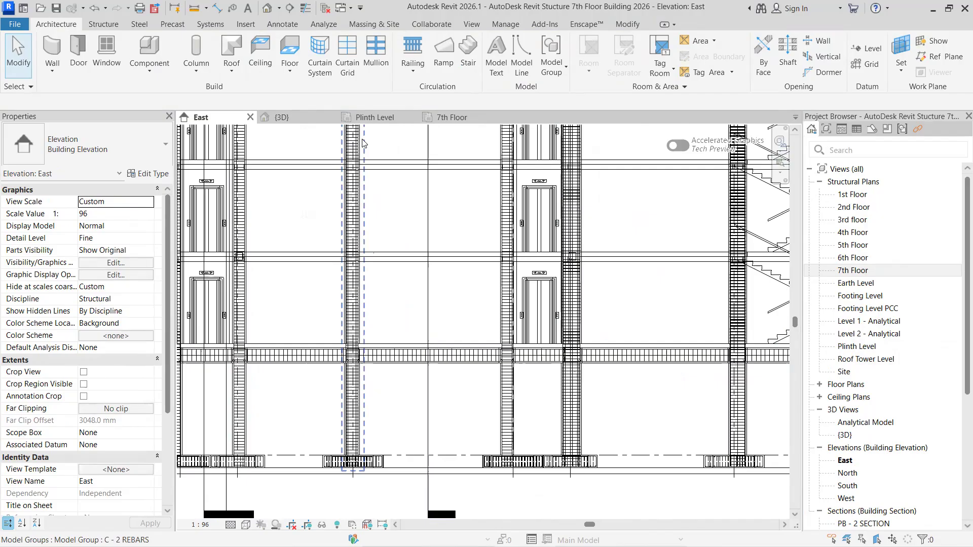
- Open the 1st Floor structural plan and close the 7th Floor plan
{"action": "left_click", "coordinate": [854, 196]}
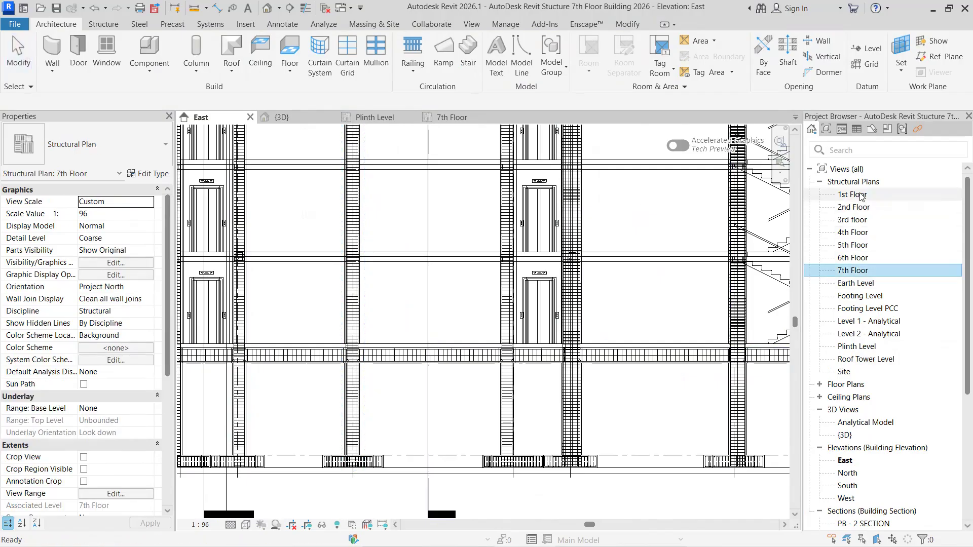
{"action": "double_click", "coordinate": [855, 199]}
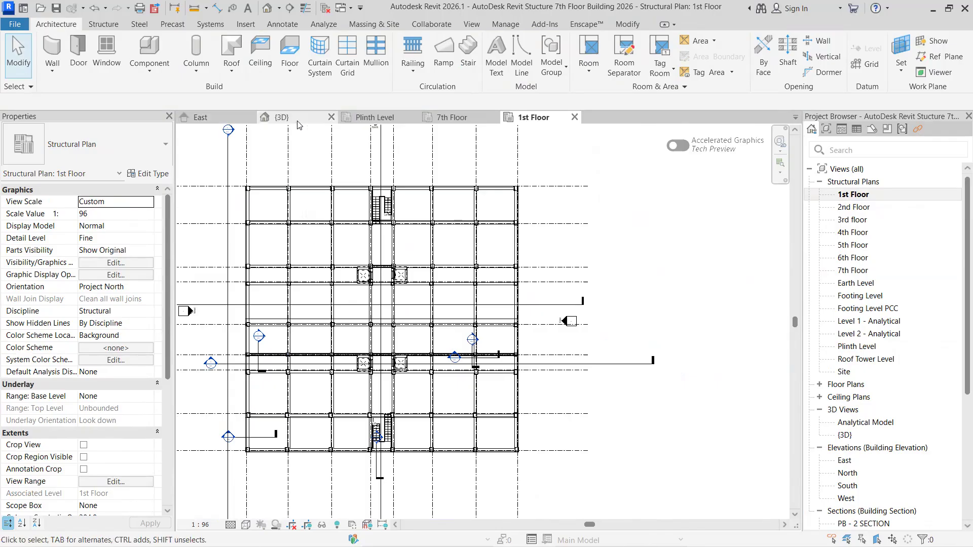
{"action": "left_click", "coordinate": [494, 117]}
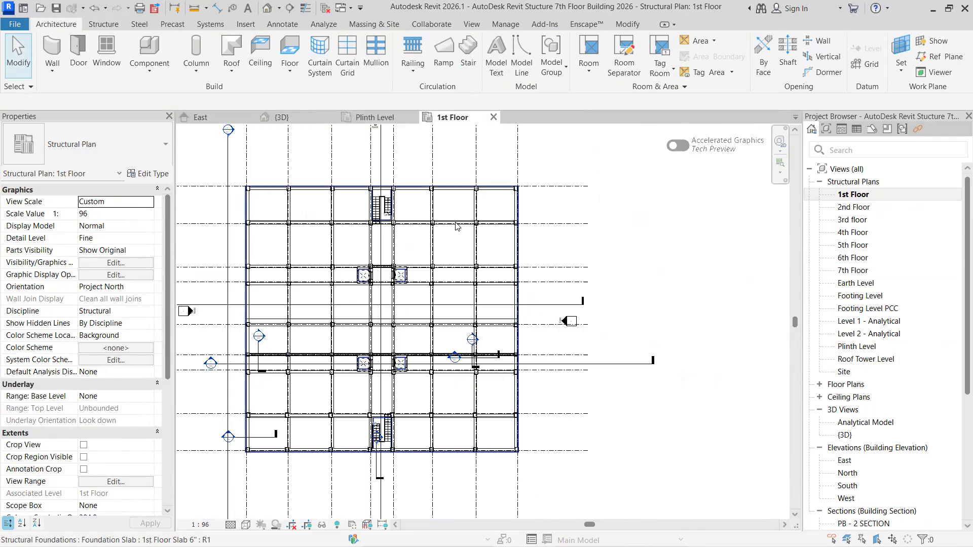
{"action": "scroll", "coordinate": [482, 418], "scroll_direction": "up", "scroll_amount": 2}
{"action": "scroll", "coordinate": [481, 419], "scroll_direction": "up", "scroll_amount": 4}
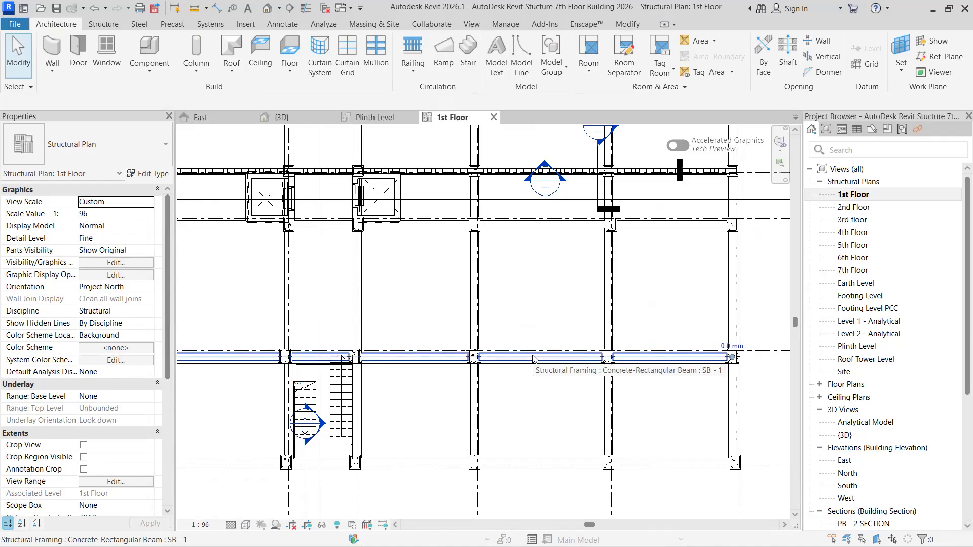
- Inspect the SB - 1 concrete beam along the stair's upper end in the 1st Floor plan
{"action": "left_click", "coordinate": [533, 359]}
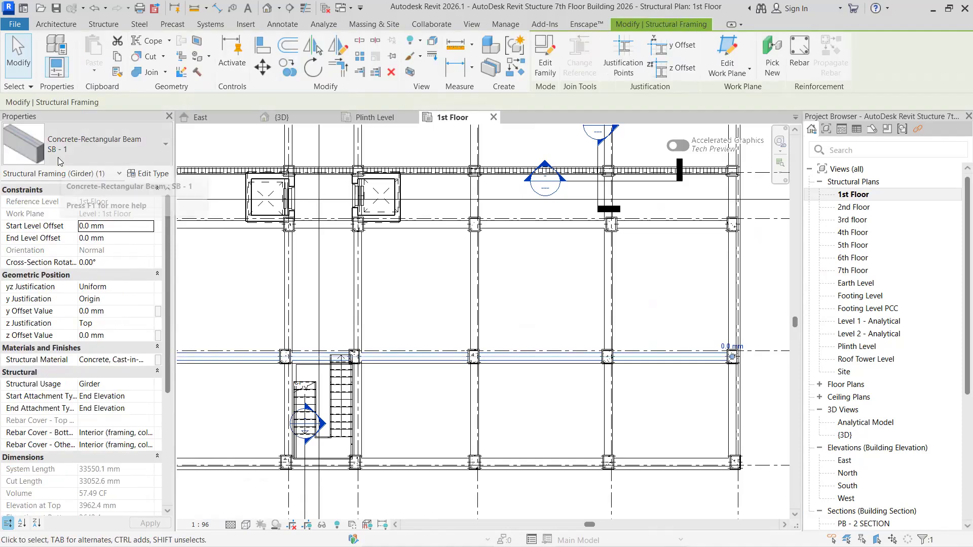
{"action": "middle_click_drag", "start_coordinate": [561, 393], "coordinate": [468, 351]}
{"action": "scroll", "coordinate": [467, 351], "scroll_direction": "down", "scroll_amount": 4}
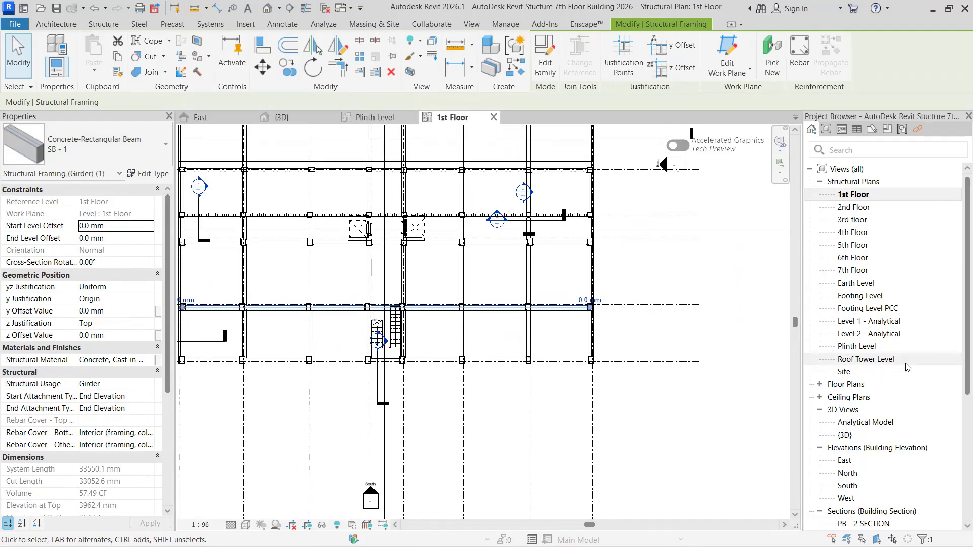
{"action": "scroll", "coordinate": [515, 279], "scroll_direction": "down", "scroll_amount": 1}
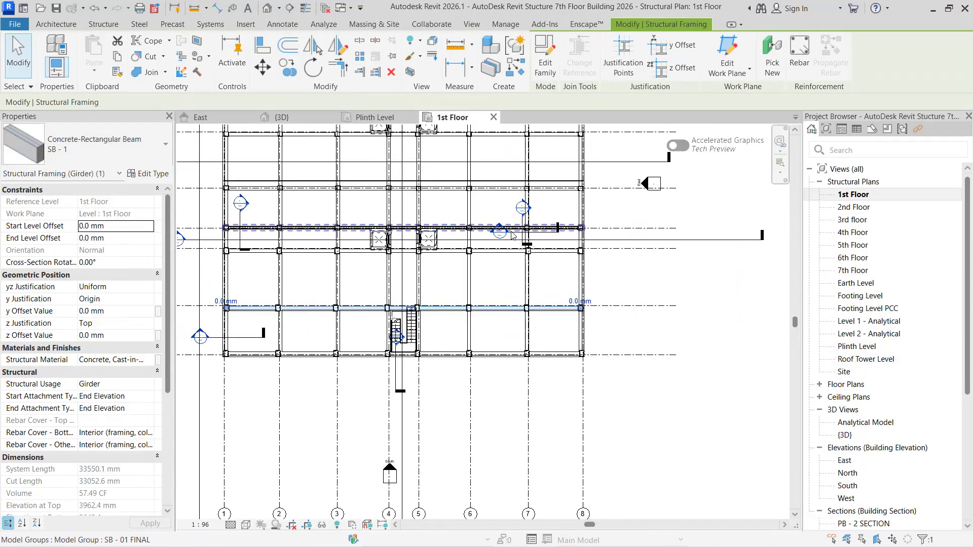
- Examine the SB - 01 FINAL rebar group running past the lift shafts in the 1st Floor plan
{"action": "middle_click_drag", "start_coordinate": [281, 222], "coordinate": [418, 229]}
{"action": "scroll", "coordinate": [397, 227], "scroll_direction": "up", "scroll_amount": 2}
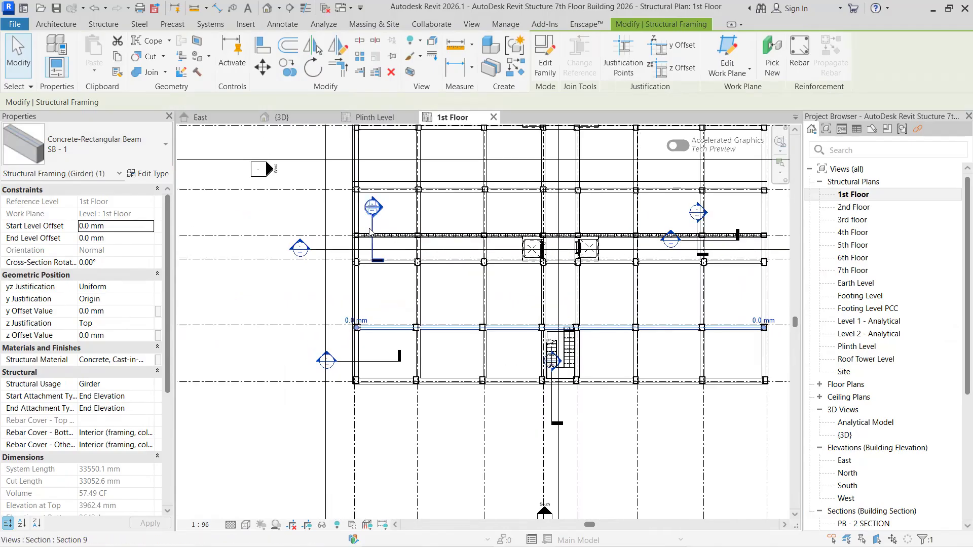
{"action": "scroll", "coordinate": [374, 254], "scroll_direction": "up", "scroll_amount": 1}
{"action": "left_click", "coordinate": [414, 241]}
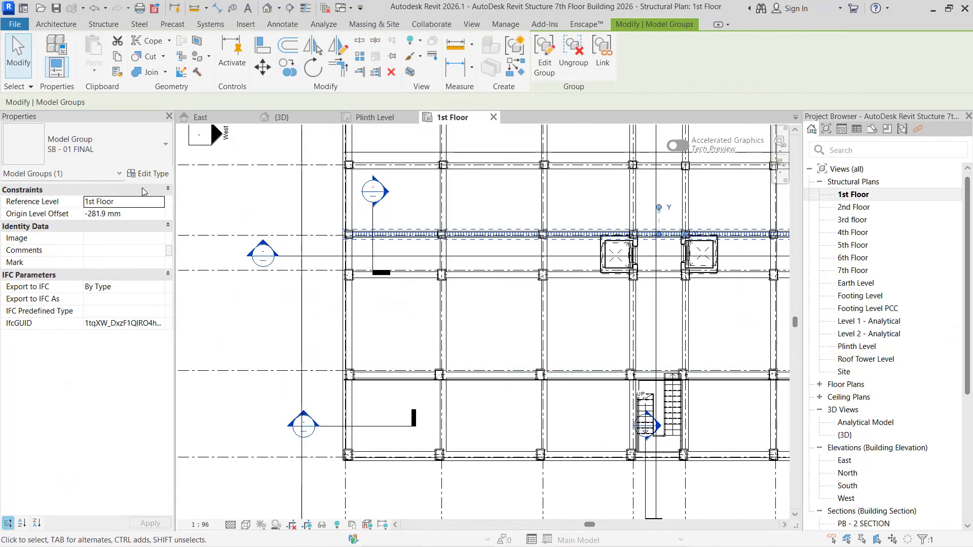
{"action": "middle_click_drag", "start_coordinate": [467, 258], "coordinate": [388, 338]}
{"action": "scroll", "coordinate": [389, 338], "scroll_direction": "down", "scroll_amount": 1}
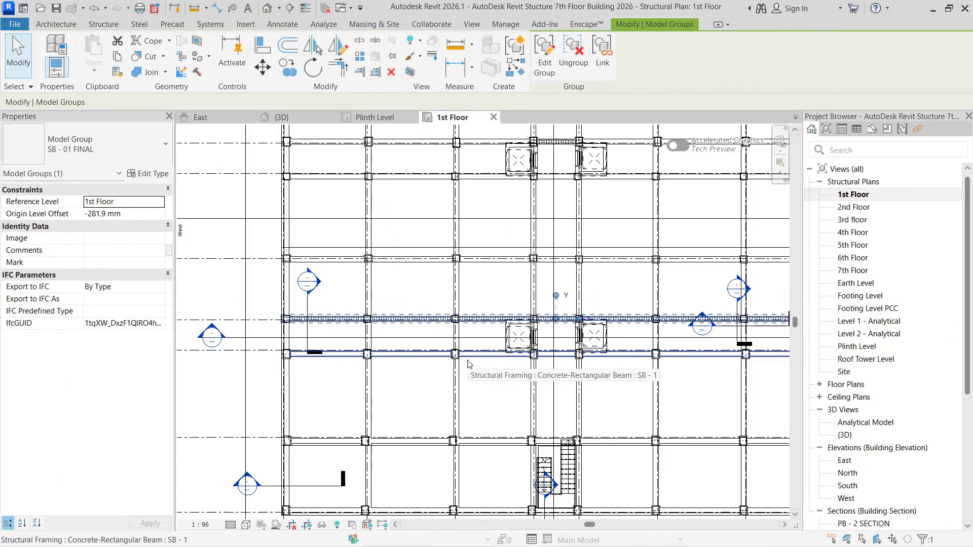
{"action": "scroll", "coordinate": [346, 322], "scroll_direction": "up", "scroll_amount": 3}
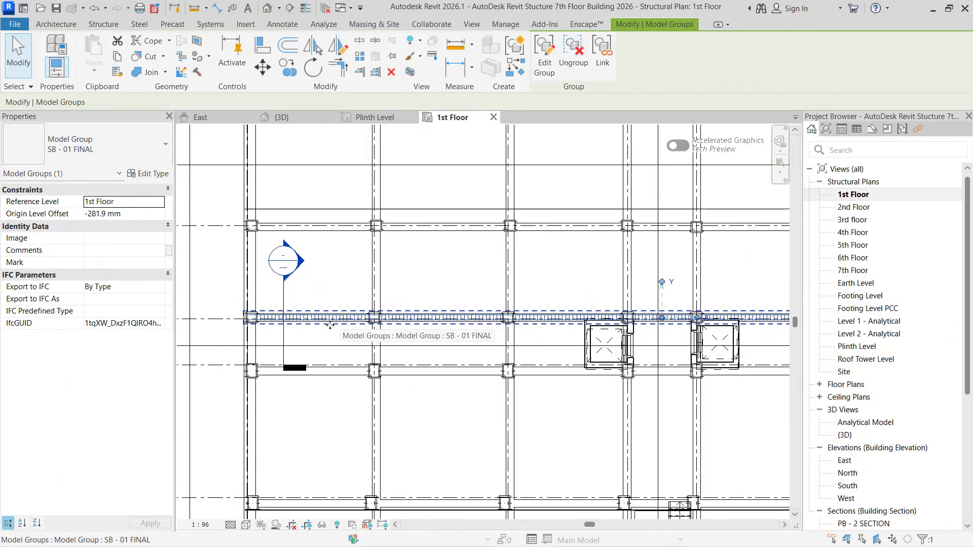
{"action": "scroll", "coordinate": [317, 321], "scroll_direction": "up", "scroll_amount": 2}
{"action": "scroll", "coordinate": [327, 338], "scroll_direction": "down", "scroll_amount": 3}
{"action": "mouse_move", "coordinate": [452, 345]}
{"action": "middle_mouse_down"}
{"action": "mouse_move", "coordinate": [293, 345]}
{"action": "mouse_move", "coordinate": [621, 340]}
{"action": "middle_mouse_up"}
{"action": "scroll", "coordinate": [337, 347], "scroll_direction": "down", "scroll_amount": 1}
{"action": "middle_click_drag", "start_coordinate": [314, 282], "coordinate": [408, 304]}
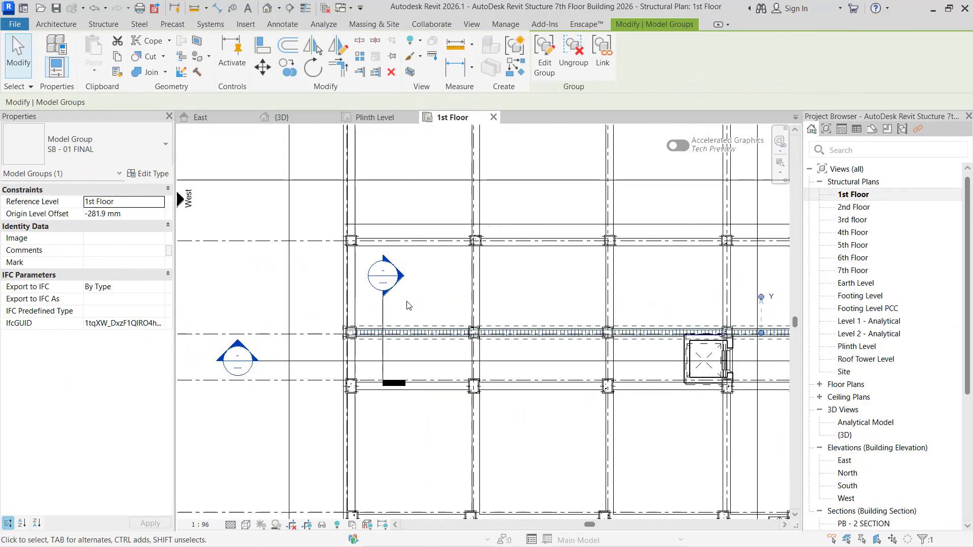
- Open Section 9 and set its detail level to Fine and its visual style to Wireframe
{"action": "double_click", "coordinate": [398, 278]}
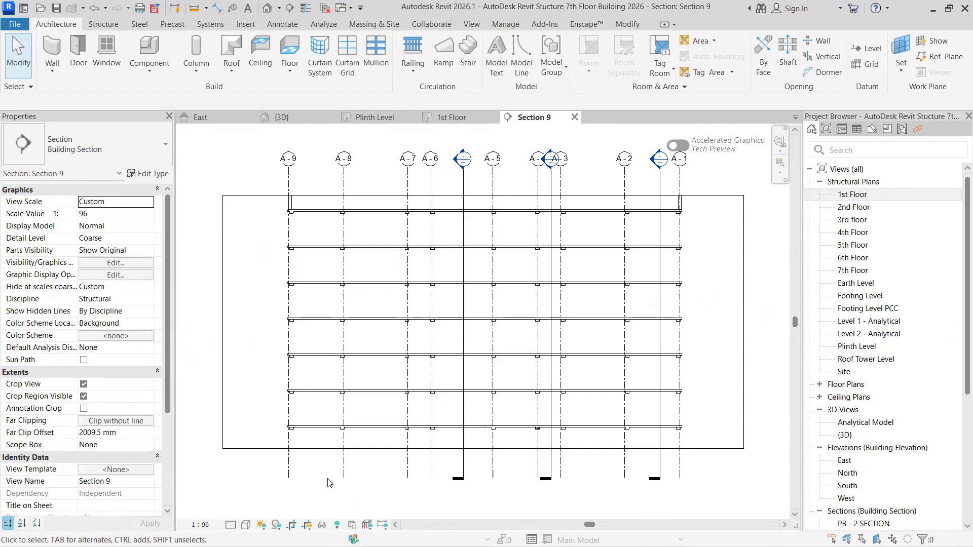
{"action": "left_click", "coordinate": [231, 525]}
{"action": "left_click", "coordinate": [246, 512]}
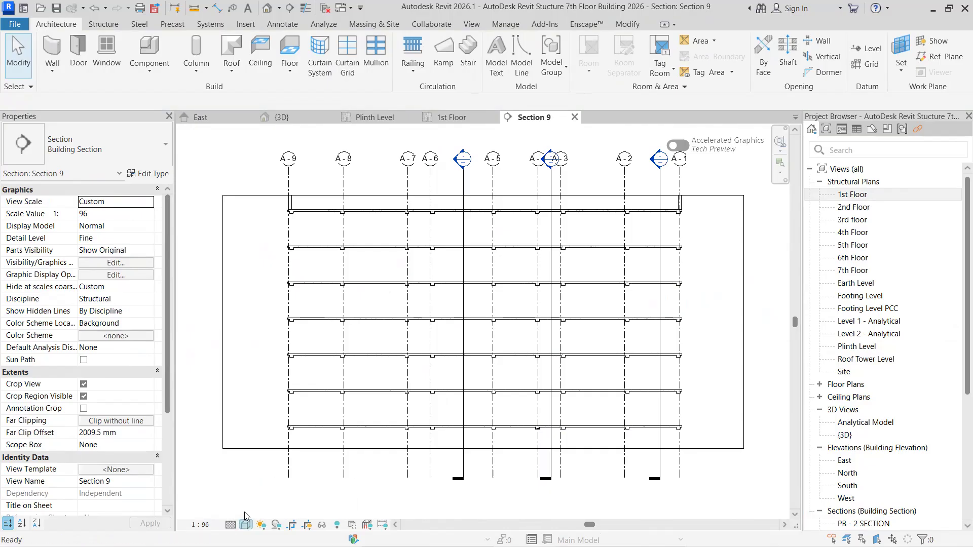
{"action": "left_click", "coordinate": [246, 525]}
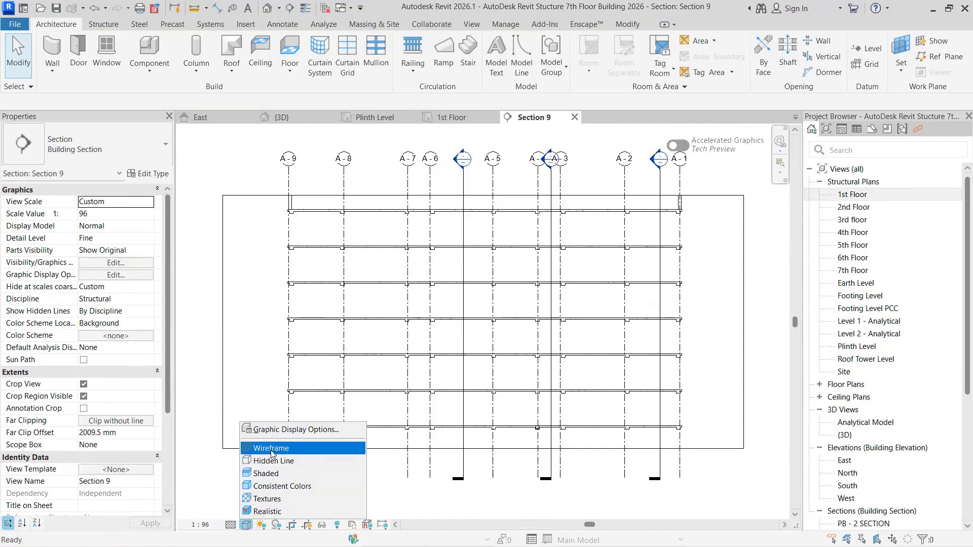
{"action": "left_click", "coordinate": [273, 449]}
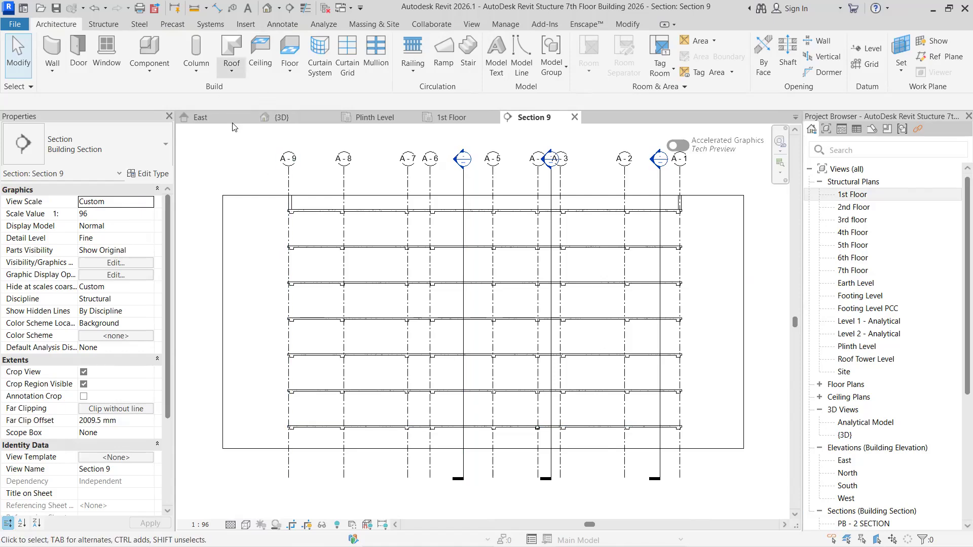
- Select the SB - 01 FINAL group in the 1st Floor plan and examine its beam cross-section in Section 9
{"action": "left_click", "coordinate": [458, 121]}
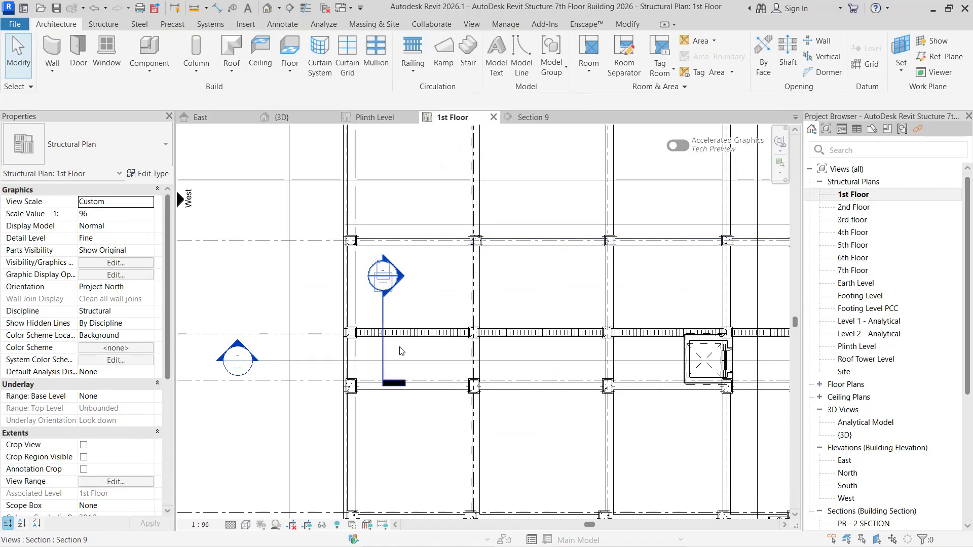
{"action": "left_click", "coordinate": [429, 336]}
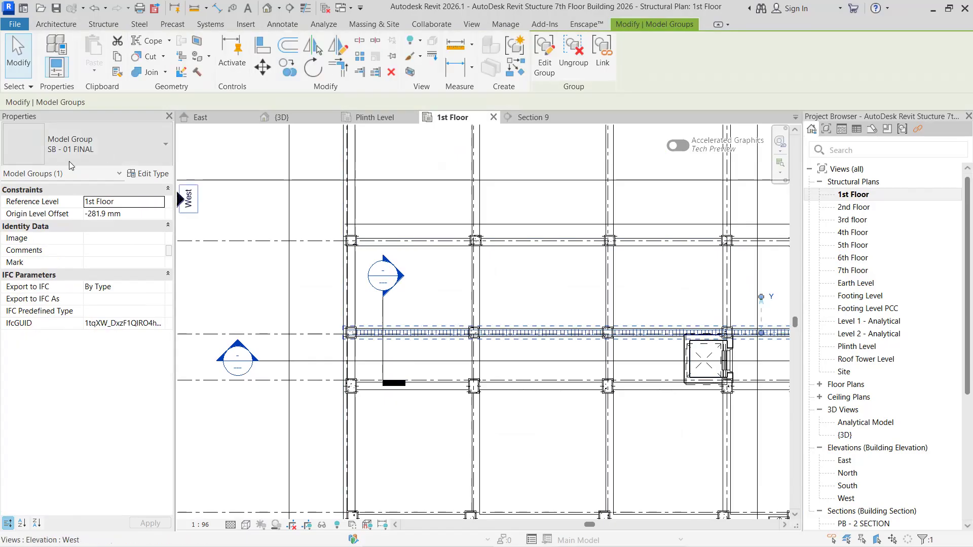
{"action": "left_click", "coordinate": [533, 119]}
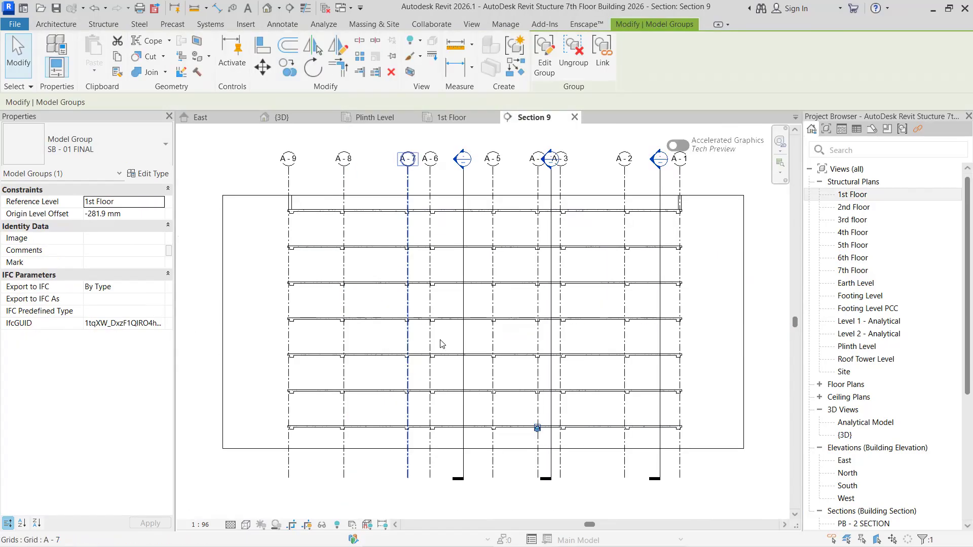
{"action": "scroll", "coordinate": [546, 425], "scroll_direction": "up", "scroll_amount": 8}
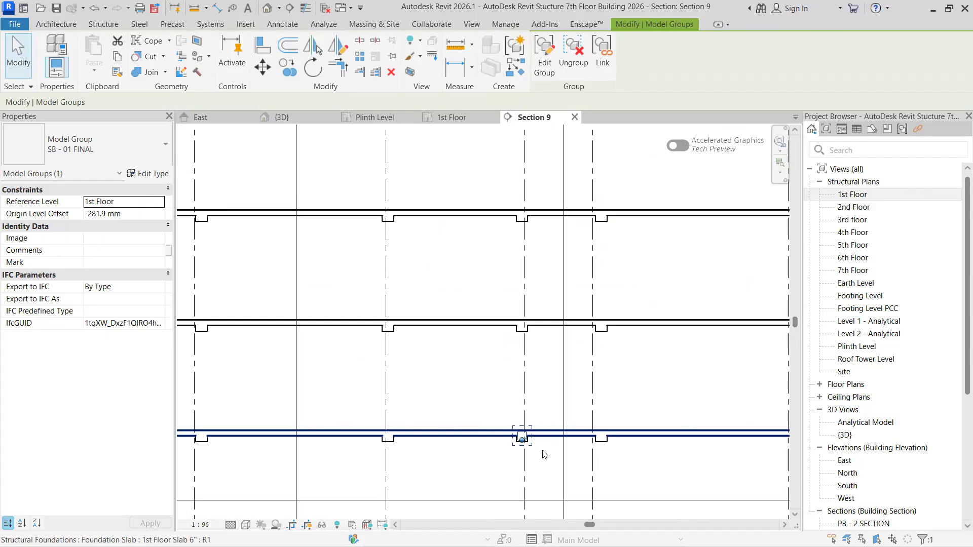
{"action": "scroll", "coordinate": [491, 352], "scroll_direction": "up", "scroll_amount": 3}
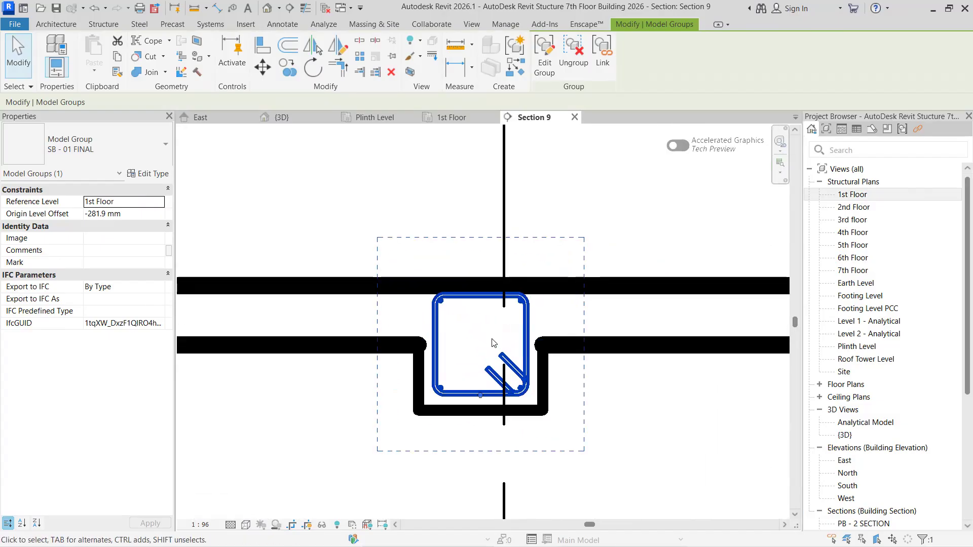
{"action": "key", "text": "Escape"}
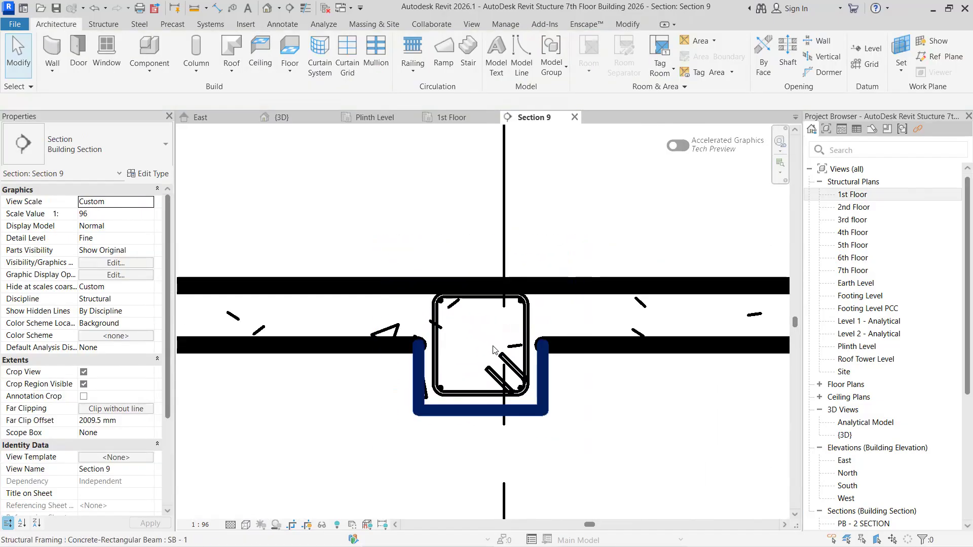
{"action": "scroll", "coordinate": [528, 322], "scroll_direction": "up", "scroll_amount": 1}
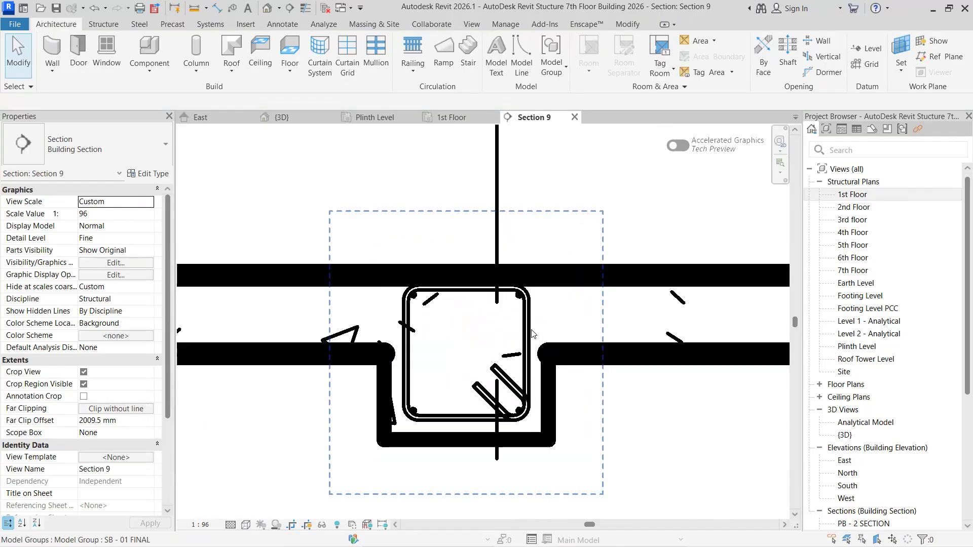
- Ungroup the SB - 01 FINAL rebar group and inspect its 8 MM stirrup set and 10 MM top bars
{"action": "left_click", "coordinate": [530, 327]}
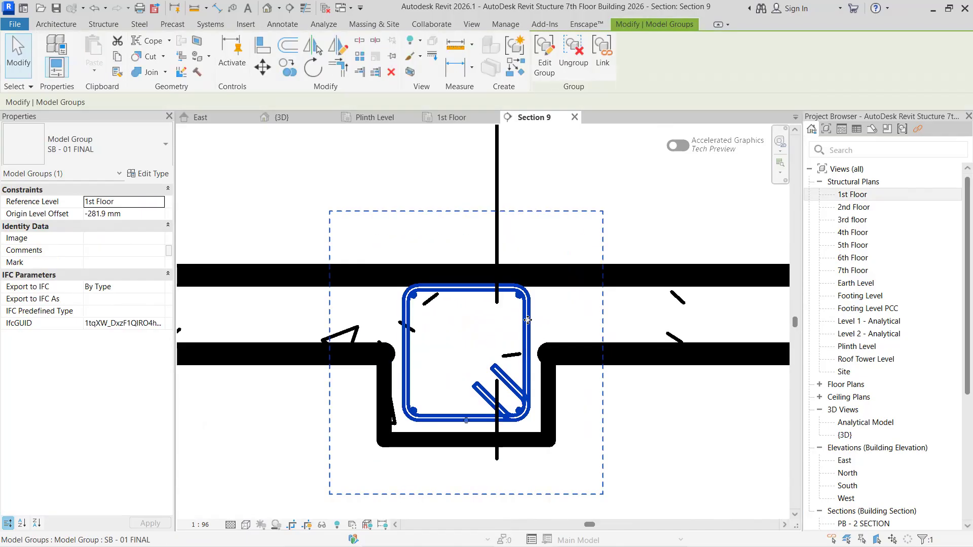
{"action": "left_click", "coordinate": [574, 58]}
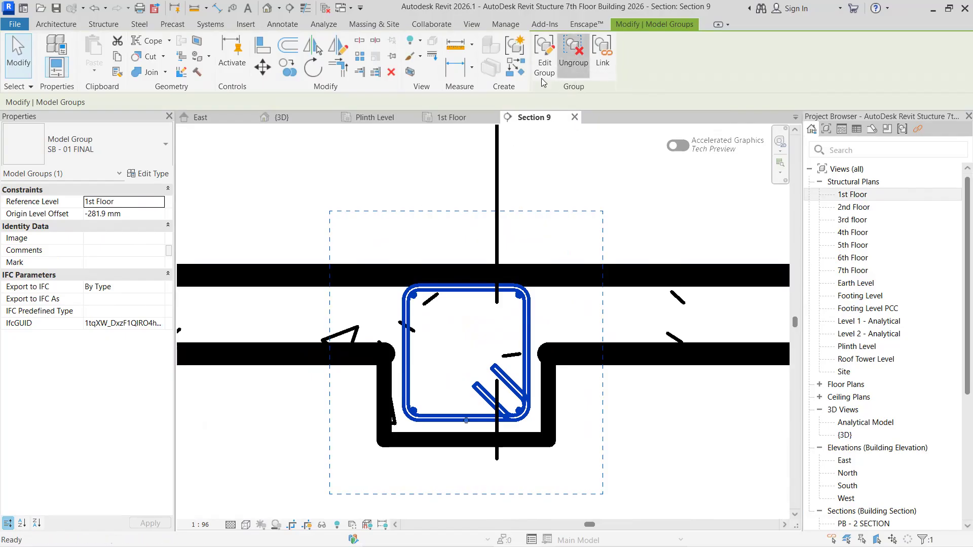
{"action": "left_click", "coordinate": [525, 330]}
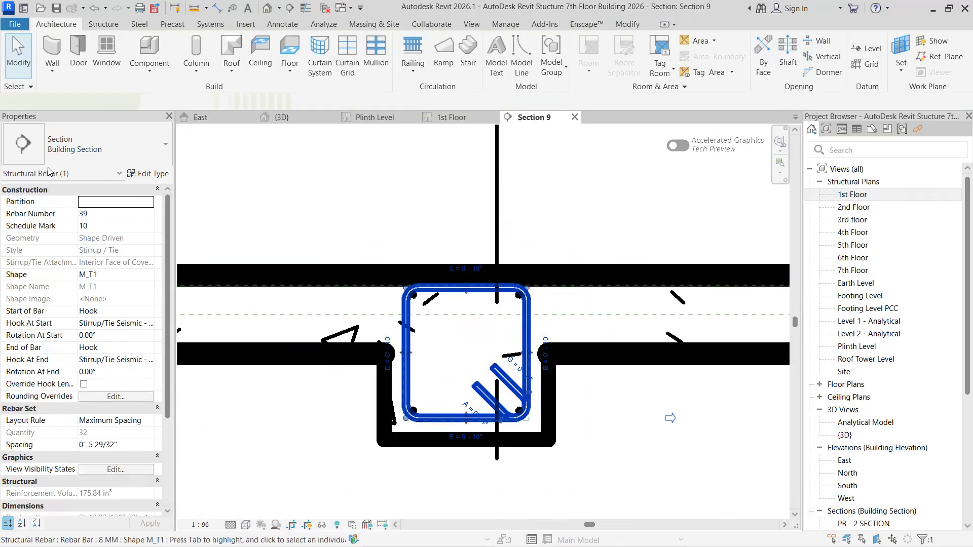
{"action": "key", "text": "Escape"}
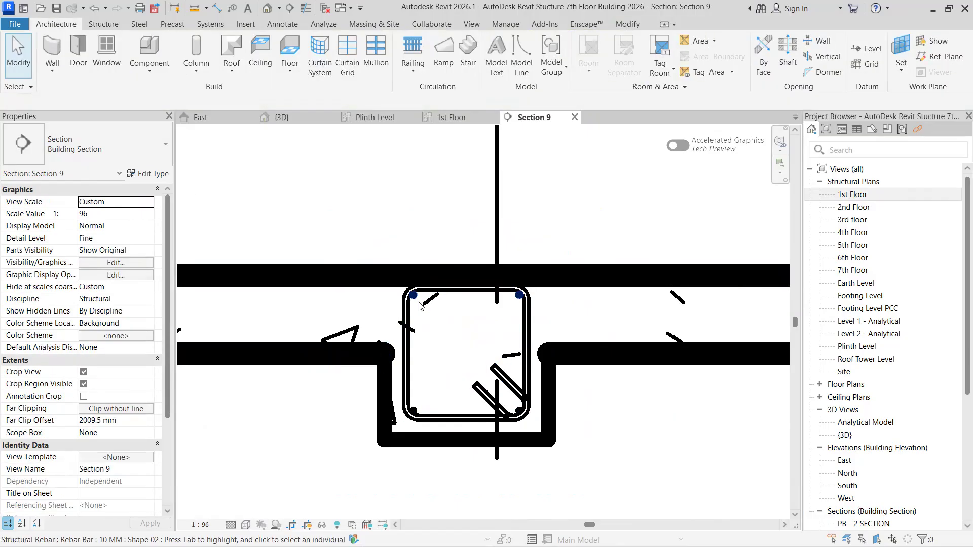
{"action": "left_click", "coordinate": [419, 302]}
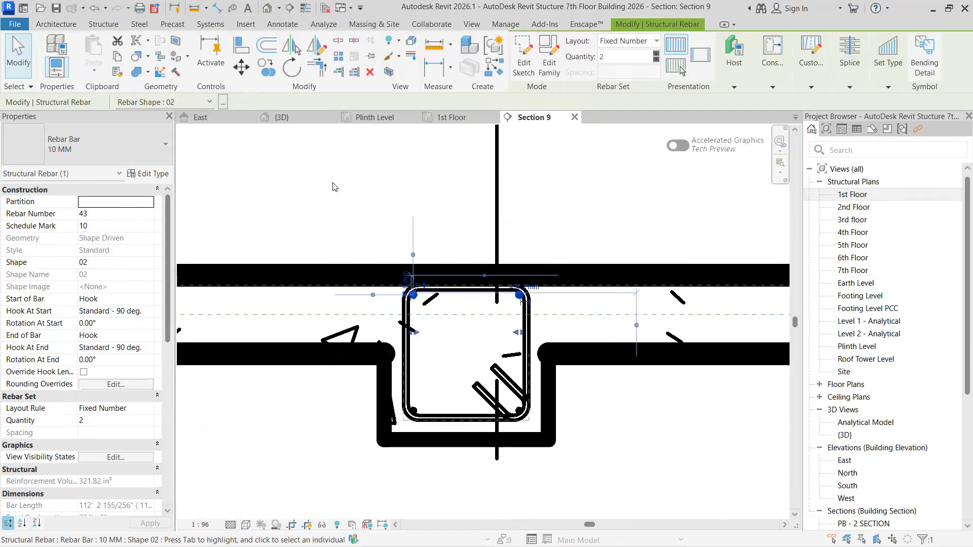
{"action": "key", "text": "Escape"}
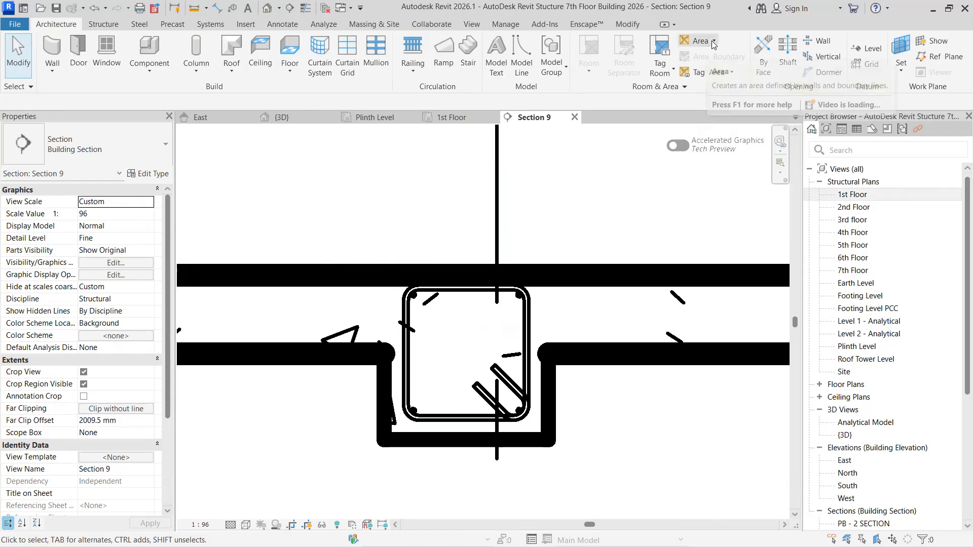
- Select the SB - 01 FINAL group in Section 9 and compare its beam with the neighbouring beams
{"action": "left_click", "coordinate": [103, 25]}
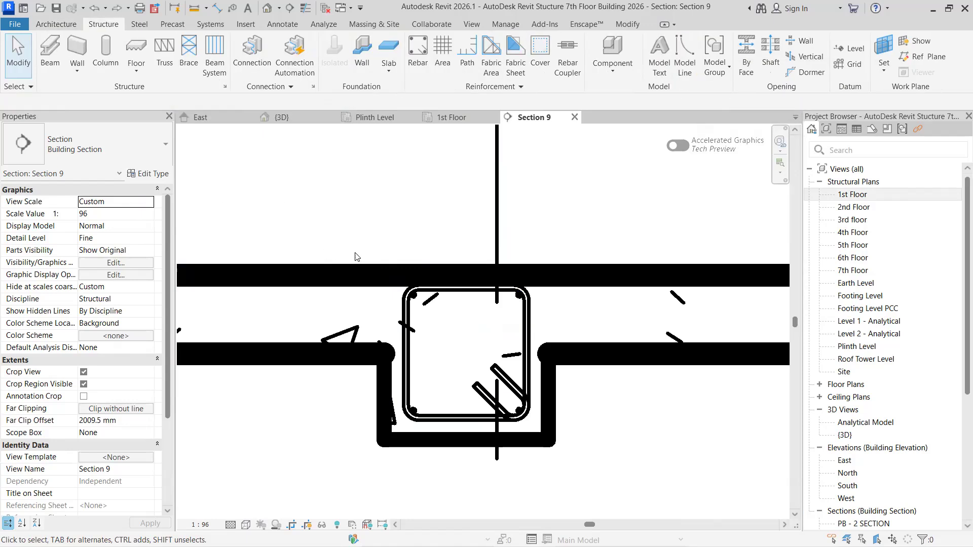
{"action": "left_click", "coordinate": [409, 366]}
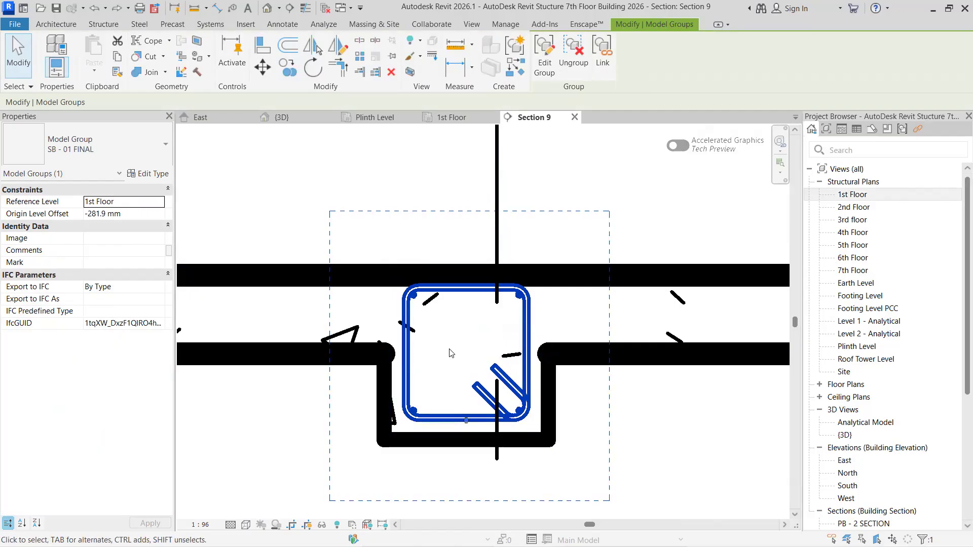
{"action": "scroll", "coordinate": [429, 350], "scroll_direction": "down", "scroll_amount": 10}
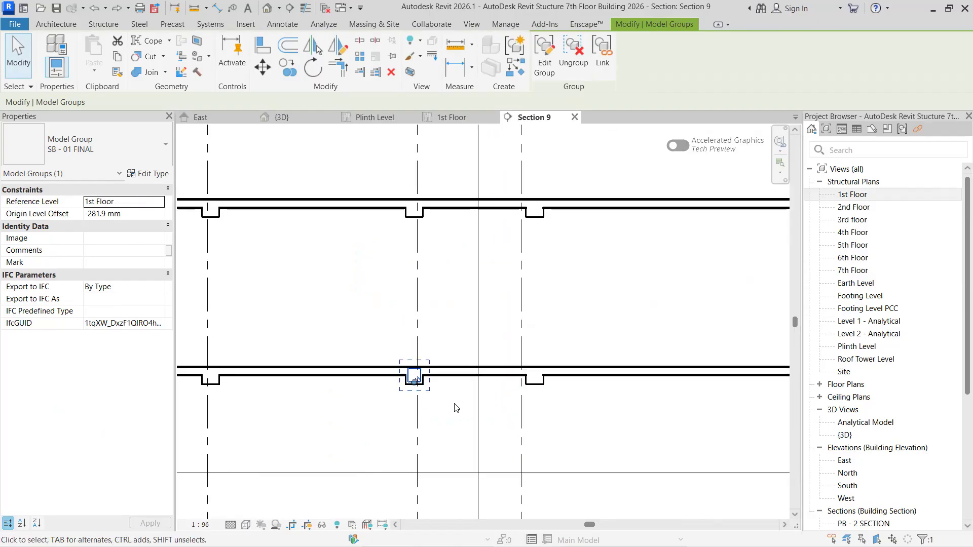
{"action": "scroll", "coordinate": [493, 385], "scroll_direction": "down", "scroll_amount": 5}
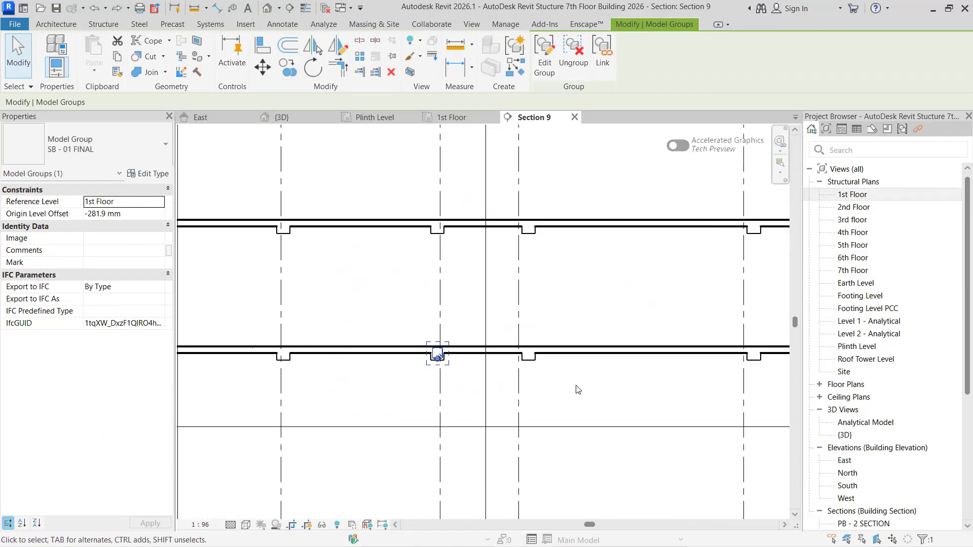
{"action": "scroll", "coordinate": [517, 400], "scroll_direction": "up", "scroll_amount": 8}
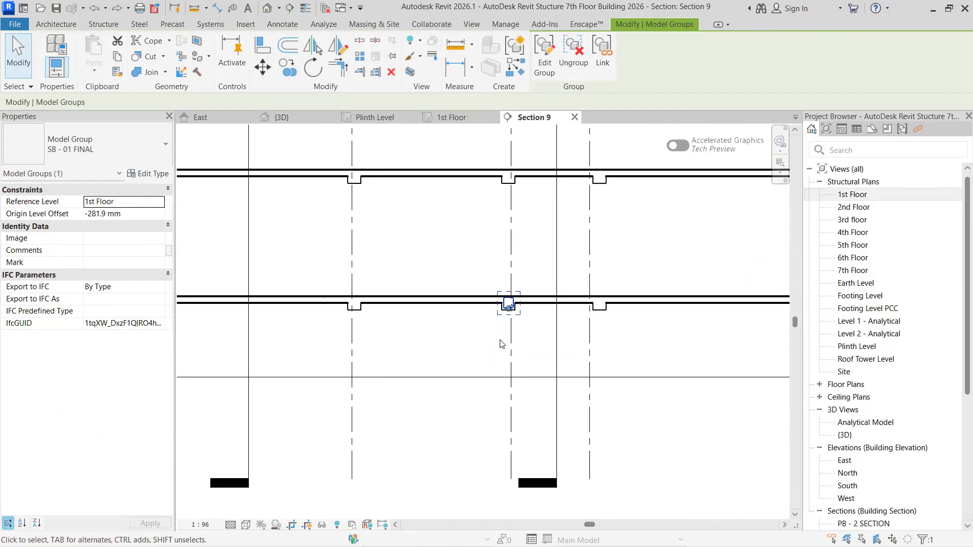
{"action": "middle_click_drag", "start_coordinate": [494, 341], "coordinate": [446, 362]}
{"action": "scroll", "coordinate": [446, 362], "scroll_direction": "up", "scroll_amount": 1}
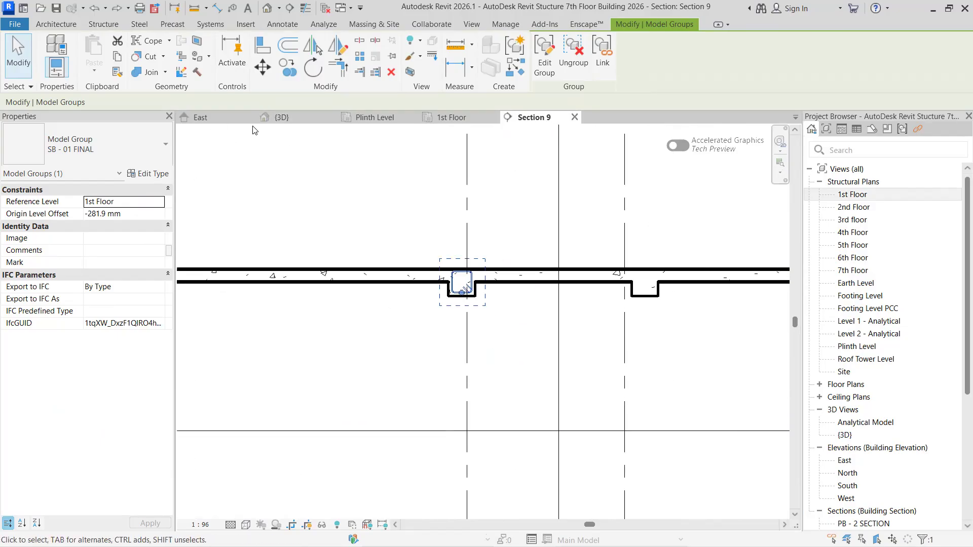
- Examine the SB - 01 FINAL stirrups and bars along the full beam to its end columns in the 1st Floor plan
{"action": "left_click", "coordinate": [451, 117]}
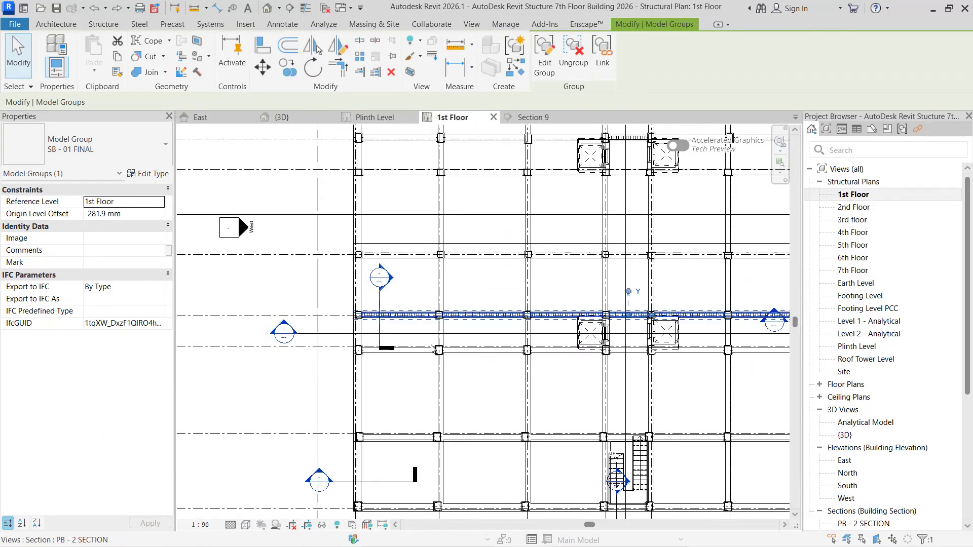
{"action": "scroll", "coordinate": [515, 307], "scroll_direction": "up", "scroll_amount": 6}
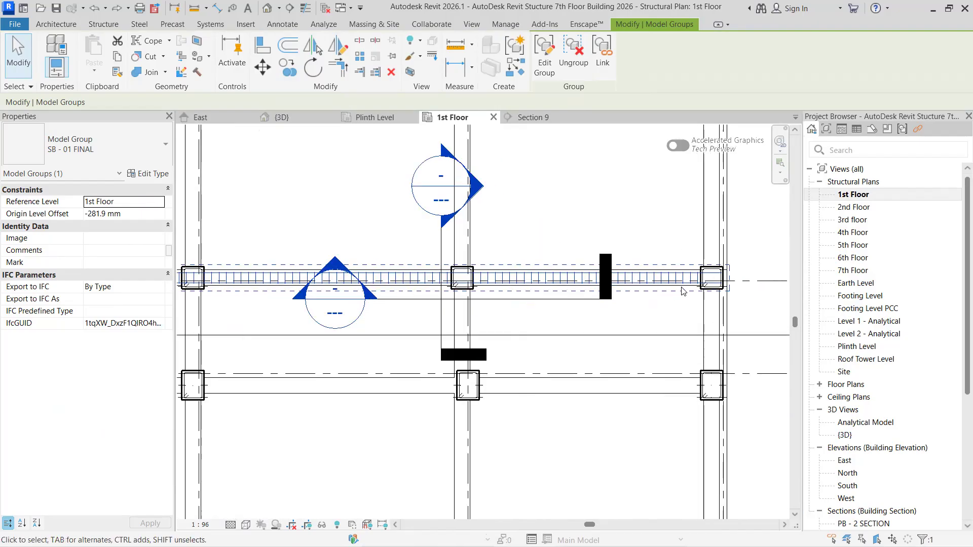
{"action": "scroll", "coordinate": [730, 278], "scroll_direction": "up", "scroll_amount": 4}
{"action": "scroll", "coordinate": [703, 285], "scroll_direction": "down", "scroll_amount": 2}
{"action": "scroll", "coordinate": [659, 288], "scroll_direction": "up", "scroll_amount": 1}
{"action": "middle_click_drag", "start_coordinate": [553, 291], "coordinate": [291, 295]}
{"action": "scroll", "coordinate": [362, 337], "scroll_direction": "down", "scroll_amount": 4}
{"action": "scroll", "coordinate": [369, 346], "scroll_direction": "down", "scroll_amount": 2}
{"action": "middle_click_drag", "start_coordinate": [432, 345], "coordinate": [591, 340]}
{"action": "scroll", "coordinate": [592, 340], "scroll_direction": "down", "scroll_amount": 3}
{"action": "middle_click_drag", "start_coordinate": [344, 335], "coordinate": [930, 341]}
{"action": "scroll", "coordinate": [336, 328], "scroll_direction": "up", "scroll_amount": 5}
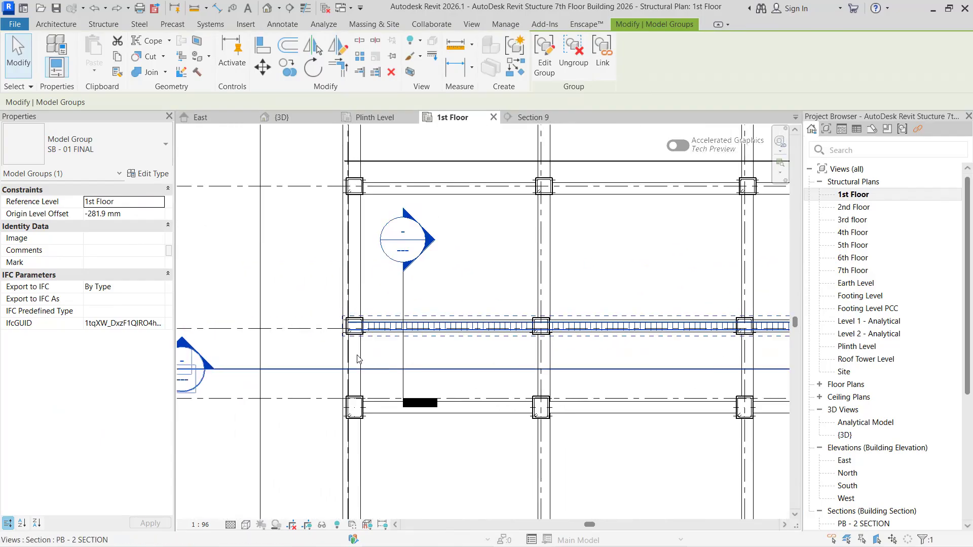
{"action": "key", "text": "Escape"}
{"action": "scroll", "coordinate": [373, 309], "scroll_direction": "up", "scroll_amount": 6}
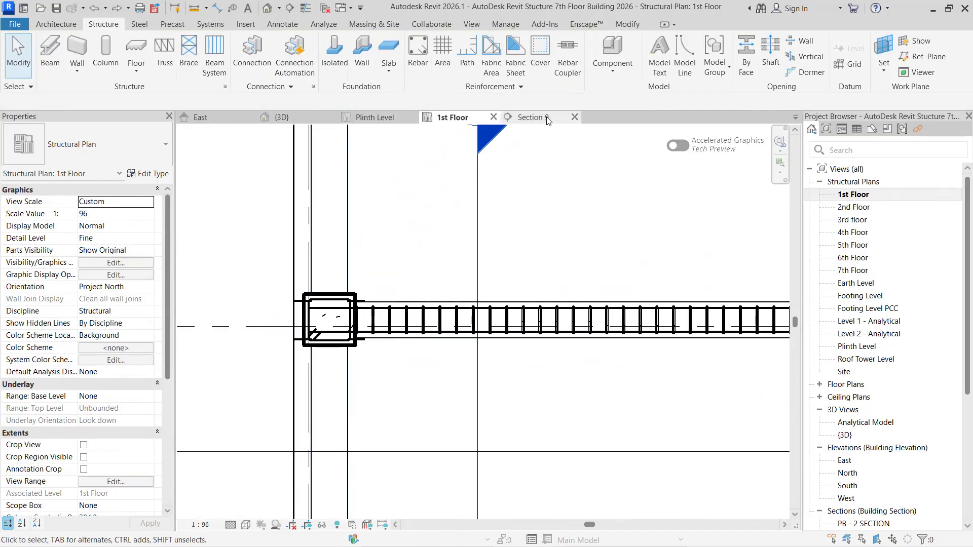
- In Section 9, start a multiple Copy of the SB - 01 FINAL group from its beam's midpoint and place one in the 1st Floor beam at grid A-3
{"action": "left_click", "coordinate": [533, 119]}
{"action": "scroll", "coordinate": [507, 326], "scroll_direction": "down", "scroll_amount": 3}
{"action": "scroll", "coordinate": [507, 326], "scroll_direction": "up", "scroll_amount": 6}
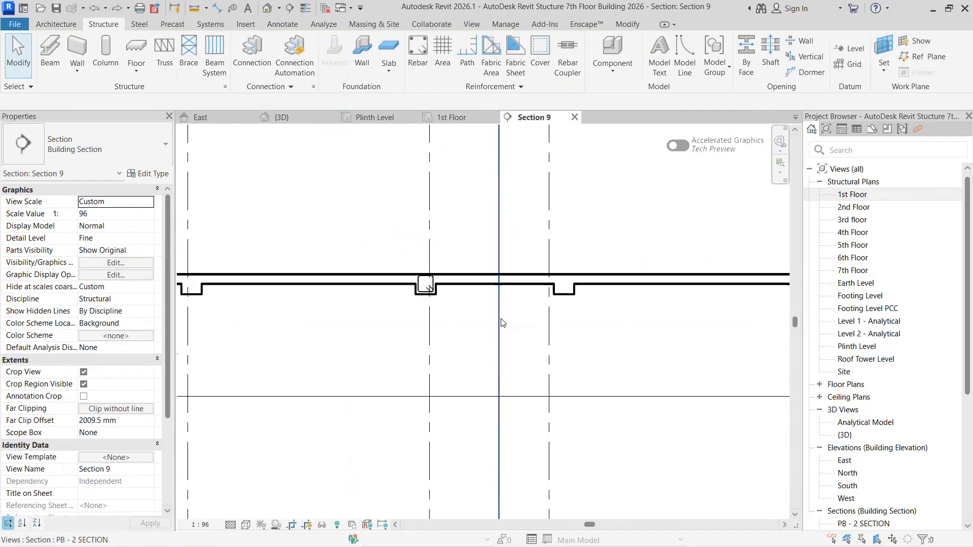
{"action": "left_click", "coordinate": [423, 243]}
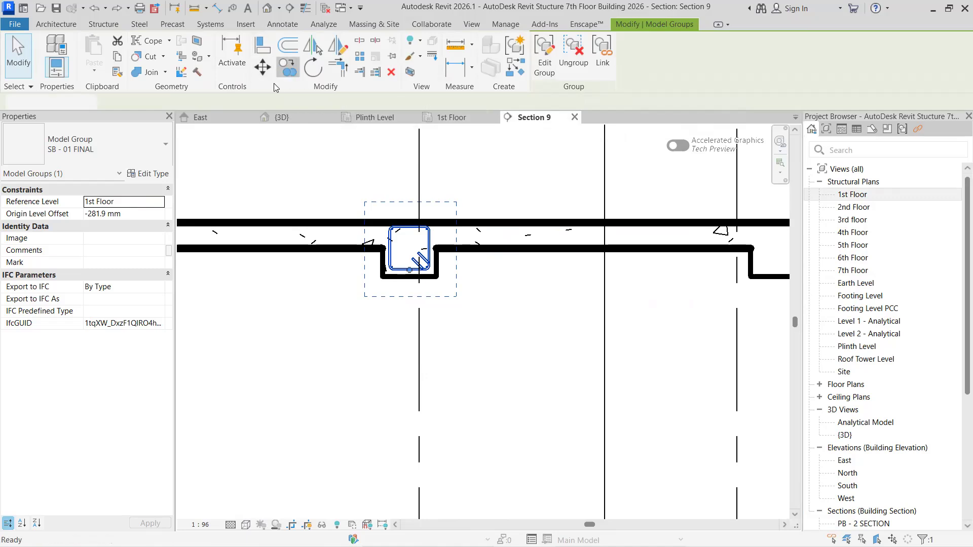
{"action": "left_click", "coordinate": [282, 71]}
{"action": "scroll", "coordinate": [401, 284], "scroll_direction": "up", "scroll_amount": 2}
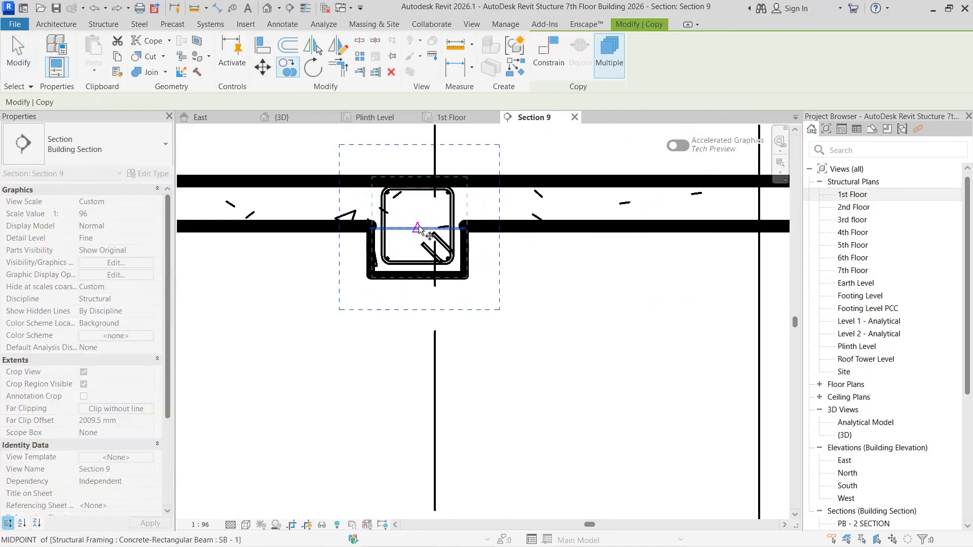
{"action": "left_click", "coordinate": [417, 229]}
{"action": "scroll", "coordinate": [420, 274], "scroll_direction": "down", "scroll_amount": 5}
{"action": "middle_click_drag", "start_coordinate": [617, 264], "coordinate": [512, 256]}
{"action": "scroll", "coordinate": [512, 256], "scroll_direction": "up", "scroll_amount": 3}
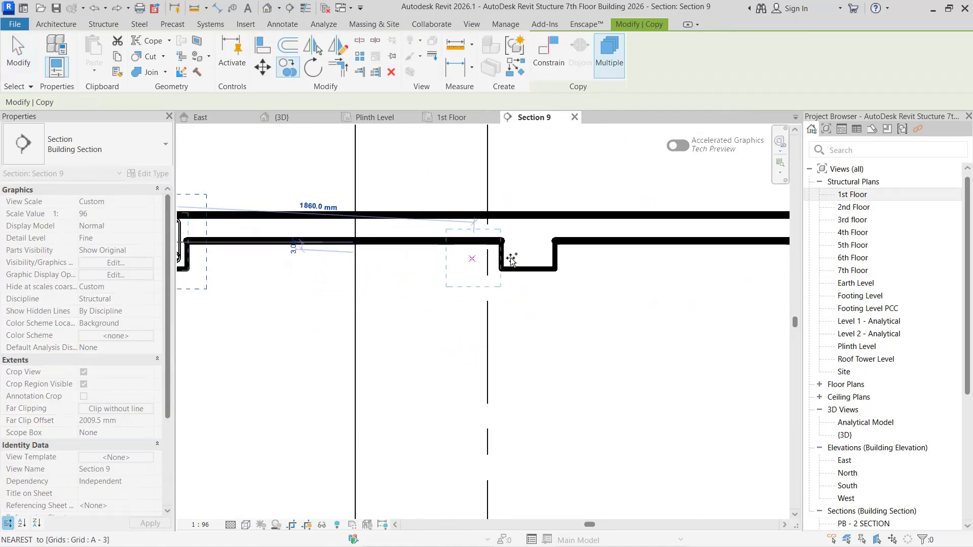
{"action": "left_click", "coordinate": [523, 247]}
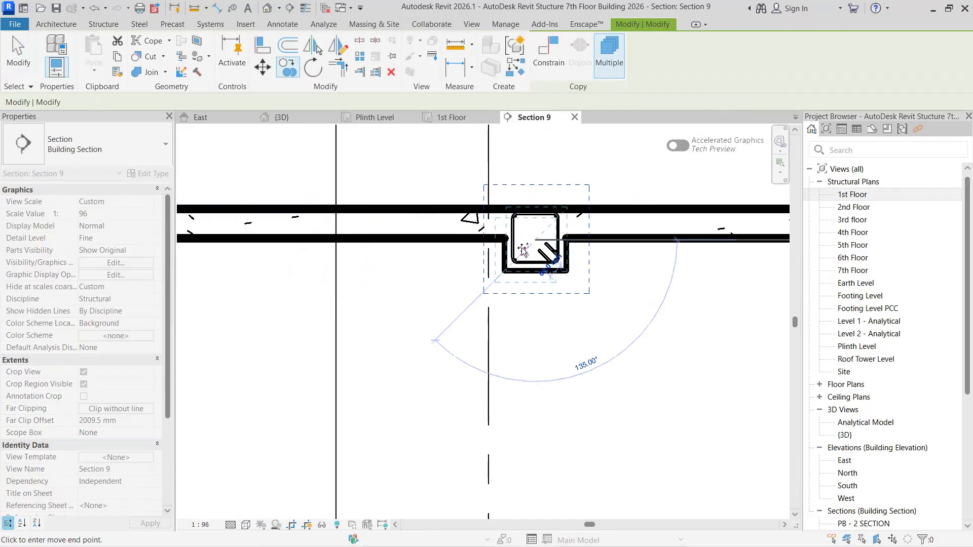
- Place another copy of the SB - 01 FINAL group at the midpoint of the 1st Floor SB - 1 beam at grid A-2
{"action": "scroll", "coordinate": [507, 260], "scroll_direction": "down", "scroll_amount": 2}
{"action": "middle_click_drag", "start_coordinate": [513, 303], "coordinate": [176, 286]}
{"action": "middle_click_drag", "start_coordinate": [587, 255], "coordinate": [190, 266]}
{"action": "scroll", "coordinate": [353, 251], "scroll_direction": "up", "scroll_amount": 2}
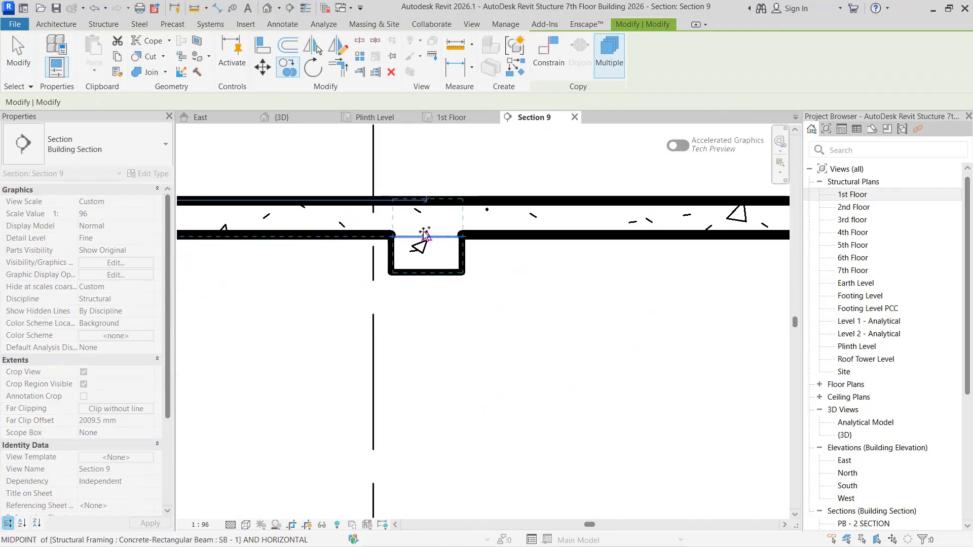
{"action": "left_click", "coordinate": [391, 253]}
{"action": "scroll", "coordinate": [390, 253], "scroll_direction": "down", "scroll_amount": 2}
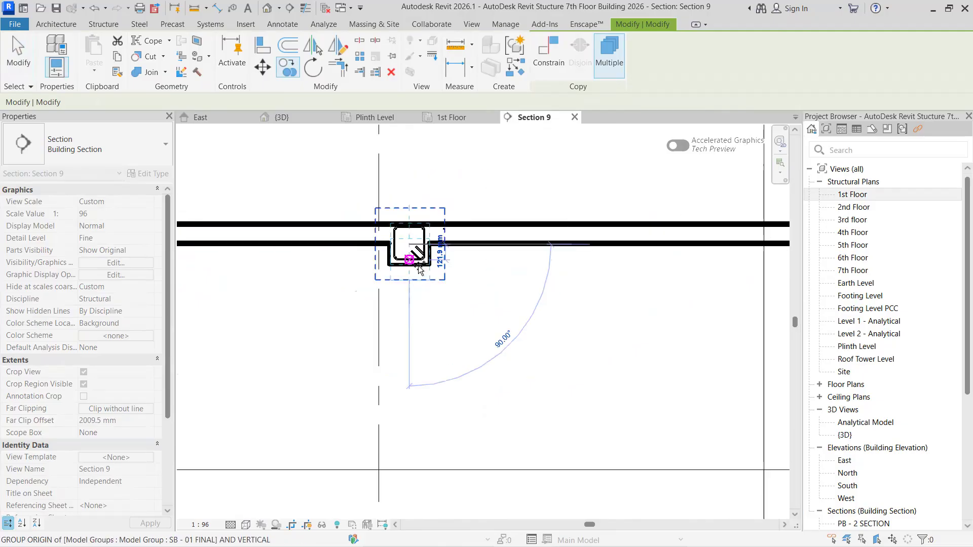
- Place a copy of the SB - 01 FINAL group in the 1st Floor end beam at grid A-1
{"action": "scroll", "coordinate": [609, 276], "scroll_direction": "down", "scroll_amount": 2}
{"action": "middle_click_drag", "start_coordinate": [656, 274], "coordinate": [270, 271]}
{"action": "scroll", "coordinate": [413, 262], "scroll_direction": "up", "scroll_amount": 4}
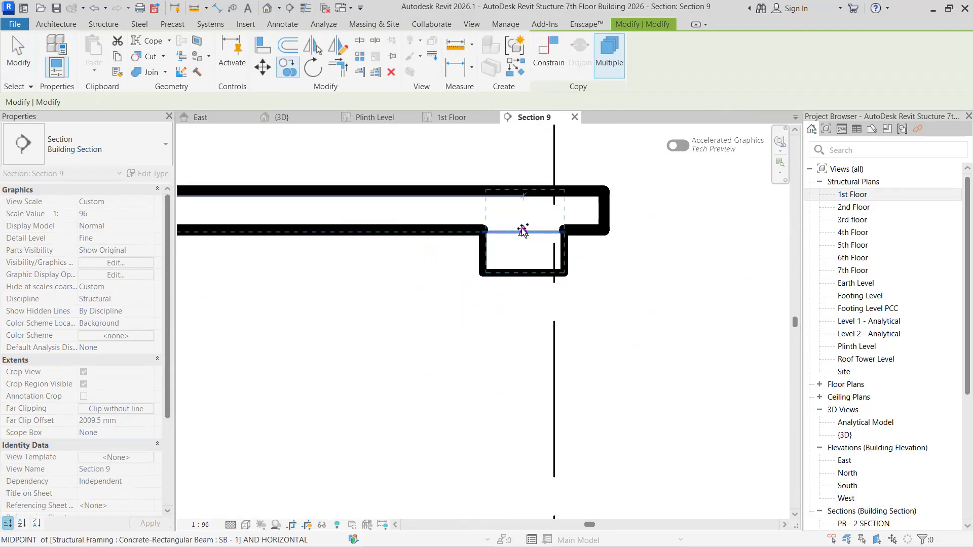
{"action": "left_click", "coordinate": [523, 232]}
{"action": "scroll", "coordinate": [368, 299], "scroll_direction": "down", "scroll_amount": 5}
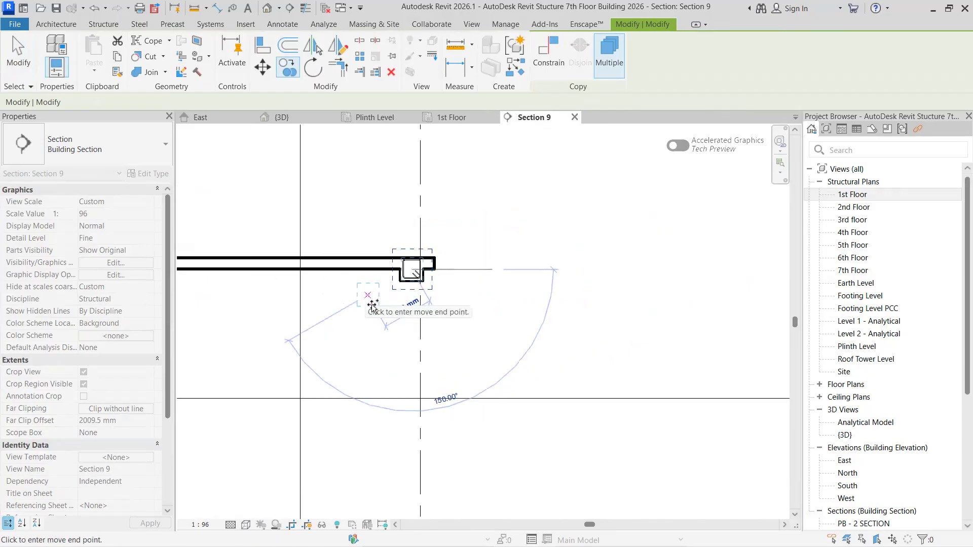
- Place copies of the SB - 01 FINAL group at the midpoints of the 1st Floor beams at grids A-5 and A-6
{"action": "middle_click_drag", "start_coordinate": [203, 318], "coordinate": [596, 317]}
{"action": "middle_click_drag", "start_coordinate": [452, 311], "coordinate": [704, 295]}
{"action": "scroll", "coordinate": [554, 289], "scroll_direction": "up", "scroll_amount": 2}
{"action": "scroll", "coordinate": [466, 271], "scroll_direction": "up", "scroll_amount": 3}
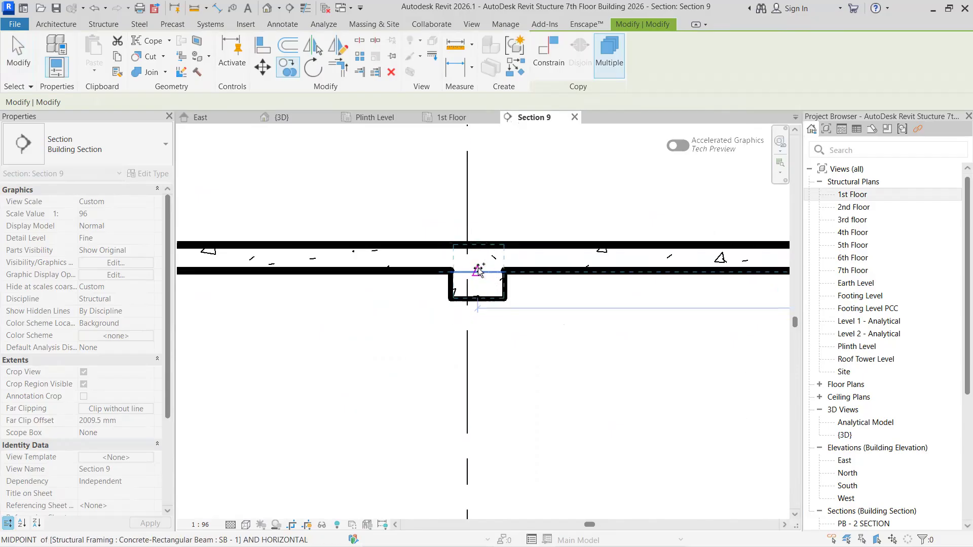
{"action": "left_click", "coordinate": [477, 273]}
{"action": "scroll", "coordinate": [390, 311], "scroll_direction": "down", "scroll_amount": 2}
{"action": "middle_click_drag", "start_coordinate": [210, 307], "coordinate": [546, 304]}
{"action": "middle_click_drag", "start_coordinate": [374, 305], "coordinate": [601, 299]}
{"action": "scroll", "coordinate": [602, 296], "scroll_direction": "up", "scroll_amount": 4}
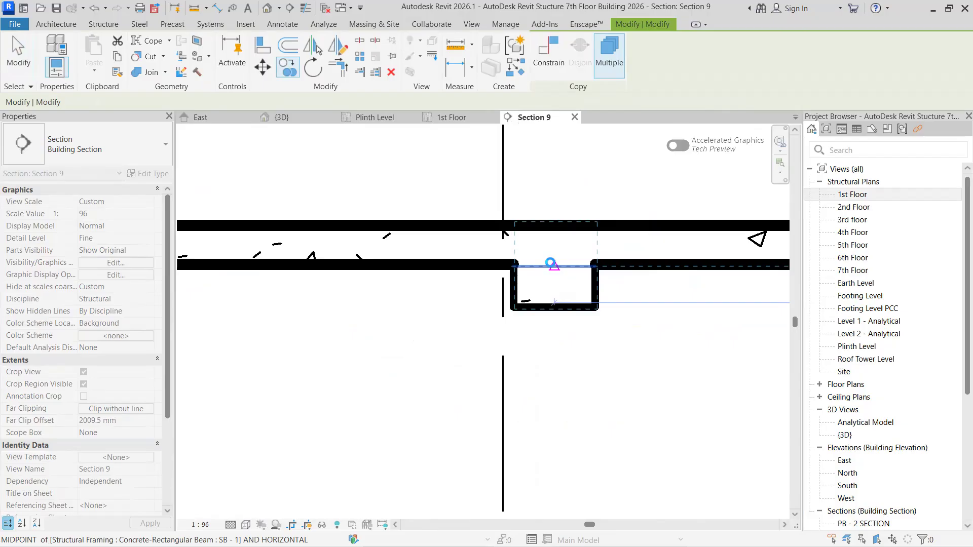
- Copy the SB - 01 FINAL rebar group into the 1st Floor SB - 1 beam at grid A-7
{"action": "scroll", "coordinate": [398, 319], "scroll_direction": "down", "scroll_amount": 2}
{"action": "middle_click_drag", "start_coordinate": [394, 318], "coordinate": [704, 317]}
{"action": "middle_click_drag", "start_coordinate": [350, 318], "coordinate": [599, 318]}
{"action": "scroll", "coordinate": [638, 290], "scroll_direction": "up", "scroll_amount": 2}
{"action": "scroll", "coordinate": [609, 282], "scroll_direction": "up", "scroll_amount": 1}
{"action": "left_click", "coordinate": [610, 281]}
- Copy the SB - 01 FINAL rebar group into the 1st Floor SB - 1 beam at grid A-8
{"action": "scroll", "coordinate": [441, 347], "scroll_direction": "down", "scroll_amount": 3}
{"action": "middle_click_drag", "start_coordinate": [470, 343], "coordinate": [730, 334]}
{"action": "middle_click_drag", "start_coordinate": [602, 336], "coordinate": [804, 335]}
{"action": "scroll", "coordinate": [499, 315], "scroll_direction": "up", "scroll_amount": 2}
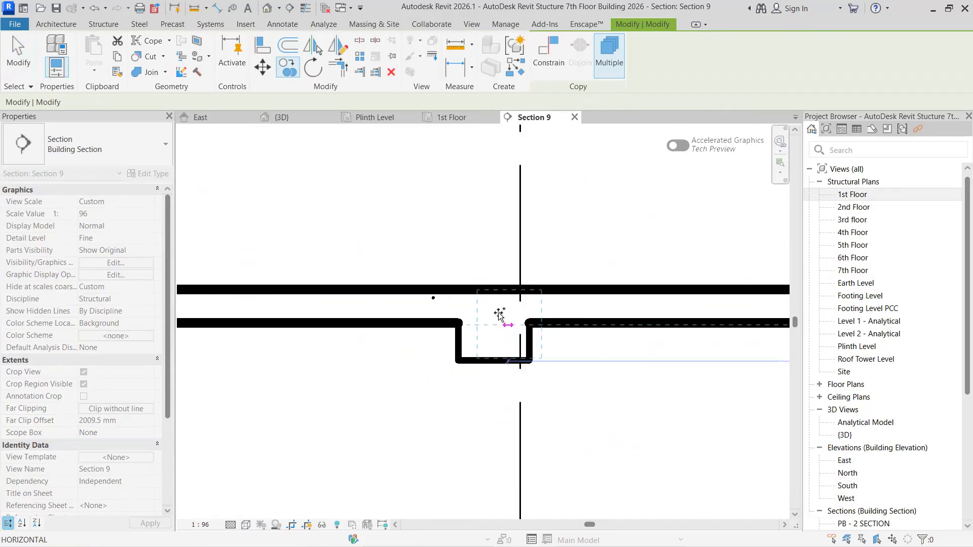
{"action": "left_click", "coordinate": [495, 326]}
- Place a copy of the SB - 01 FINAL group in the 1st Floor end beam at grid A-9
{"action": "scroll", "coordinate": [350, 355], "scroll_direction": "down", "scroll_amount": 2}
{"action": "middle_click_drag", "start_coordinate": [352, 356], "coordinate": [732, 350]}
{"action": "scroll", "coordinate": [260, 336], "scroll_direction": "up", "scroll_amount": 2}
{"action": "scroll", "coordinate": [249, 324], "scroll_direction": "up", "scroll_amount": 1}
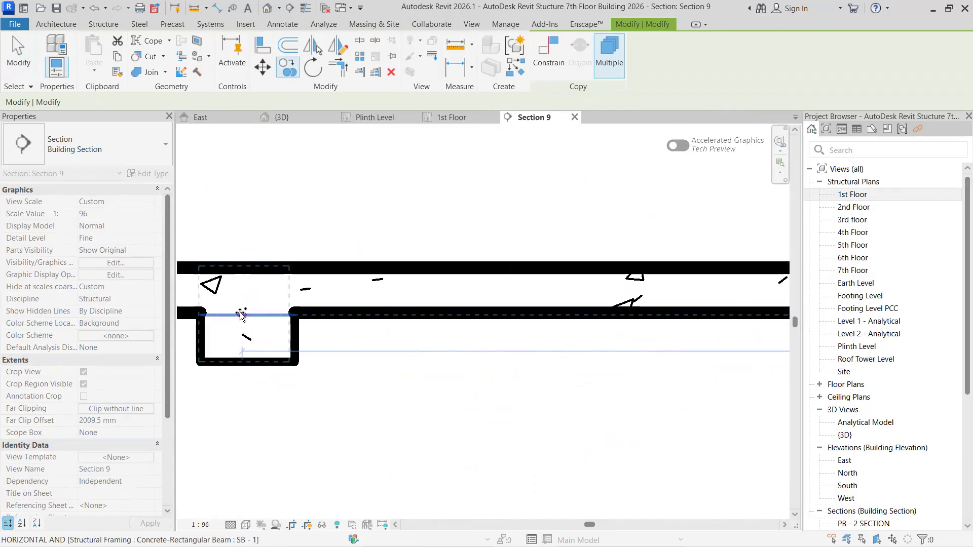
{"action": "left_click", "coordinate": [200, 353]}
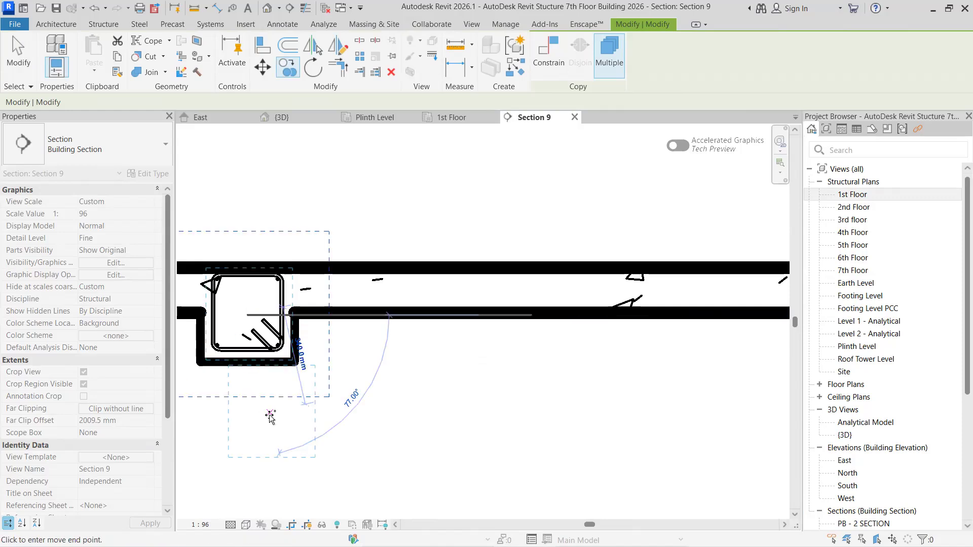
- Place copies of the SB - 01 FINAL group at the midpoints of the 2nd Floor SB - 1 beams at grids A-9 and A-8
{"action": "scroll", "coordinate": [271, 417], "scroll_direction": "down", "scroll_amount": 6}
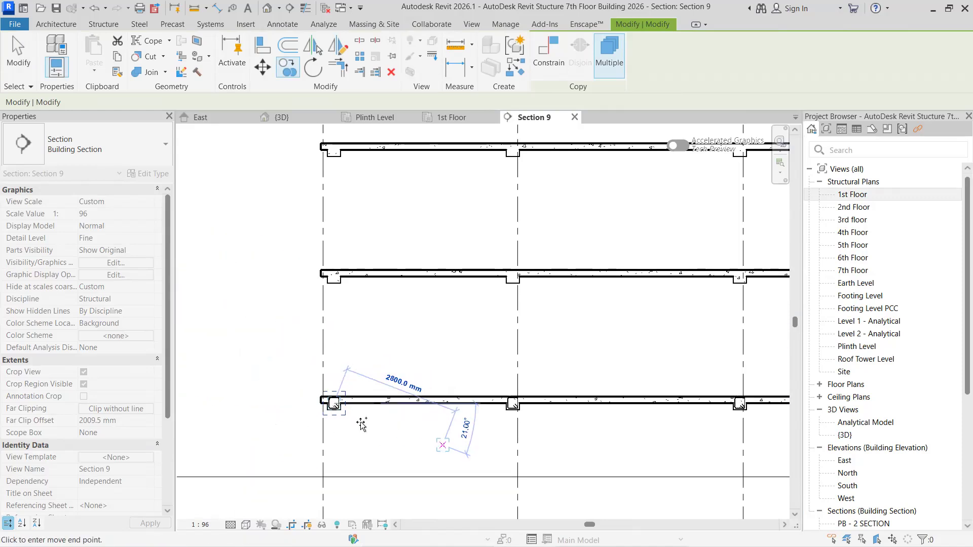
{"action": "scroll", "coordinate": [336, 277], "scroll_direction": "up", "scroll_amount": 5}
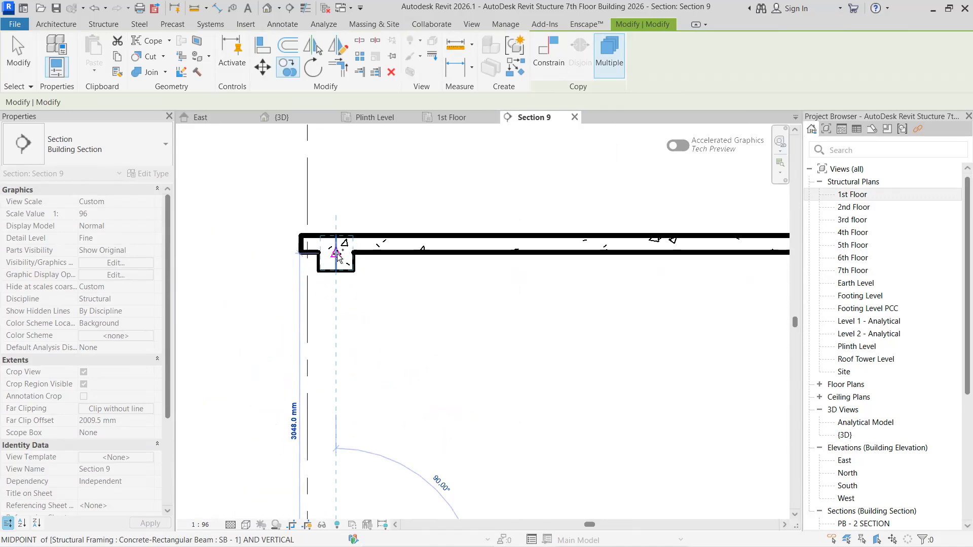
{"action": "left_click", "coordinate": [338, 267]}
{"action": "middle_click_drag", "start_coordinate": [513, 347], "coordinate": [130, 357]}
{"action": "scroll", "coordinate": [502, 266], "scroll_direction": "up", "scroll_amount": 3}
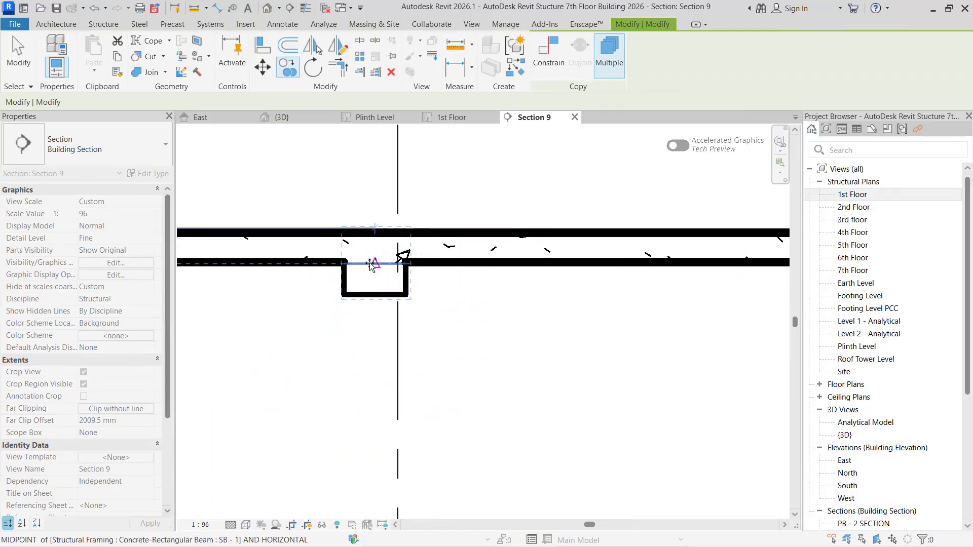
{"action": "left_click", "coordinate": [318, 290]}
- Copy the SB - 01 FINAL rebar group into the 2nd Floor SB - 1 beams at grids A-7 and A-6
{"action": "scroll", "coordinate": [569, 356], "scroll_direction": "down", "scroll_amount": 3}
{"action": "scroll", "coordinate": [548, 379], "scroll_direction": "up", "scroll_amount": 3}
{"action": "scroll", "coordinate": [548, 379], "scroll_direction": "up", "scroll_amount": 2}
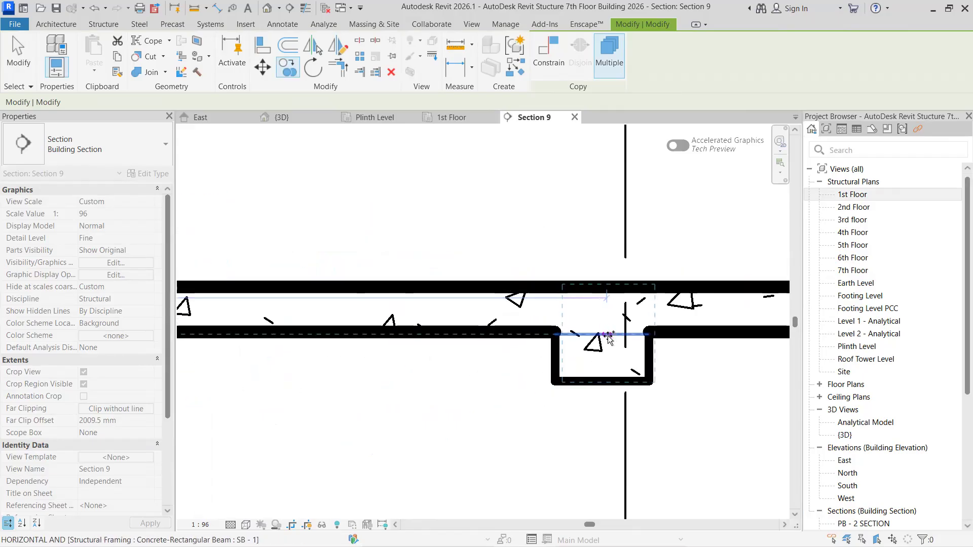
{"action": "middle_click_drag", "start_coordinate": [756, 405], "coordinate": [304, 402]}
{"action": "scroll", "coordinate": [314, 402], "scroll_direction": "down", "scroll_amount": 2}
{"action": "middle_click_drag", "start_coordinate": [441, 400], "coordinate": [195, 393]}
{"action": "scroll", "coordinate": [355, 357], "scroll_direction": "up", "scroll_amount": 3}
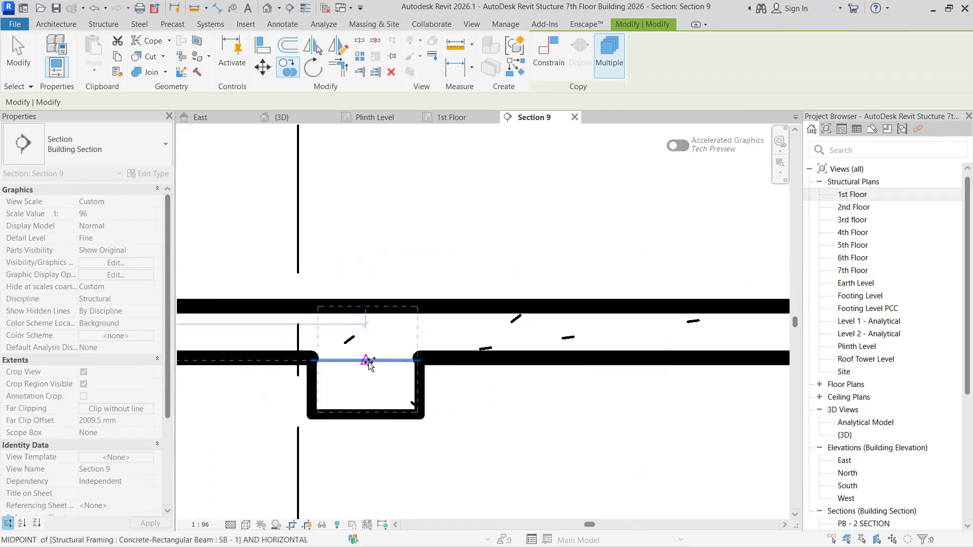
- Copy the SB - 01 FINAL rebar group into the 2nd Floor SB - 1 beams at grids A-5 and A-4
{"action": "scroll", "coordinate": [467, 403], "scroll_direction": "down", "scroll_amount": 2}
{"action": "middle_click_drag", "start_coordinate": [720, 423], "coordinate": [297, 370]}
{"action": "middle_click_drag", "start_coordinate": [598, 372], "coordinate": [327, 370]}
{"action": "middle_click_drag", "start_coordinate": [633, 366], "coordinate": [229, 388]}
{"action": "scroll", "coordinate": [454, 365], "scroll_direction": "up", "scroll_amount": 3}
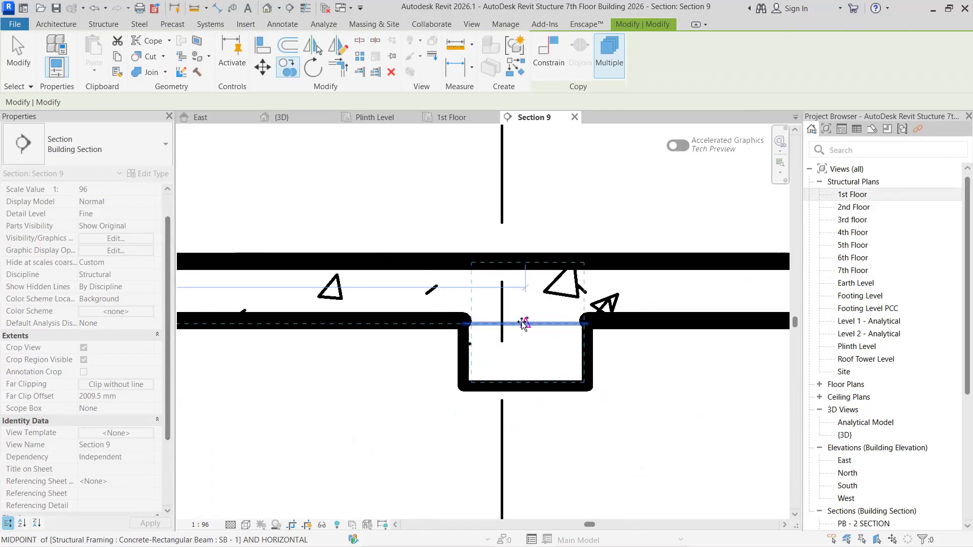
{"action": "scroll", "coordinate": [456, 380], "scroll_direction": "down", "scroll_amount": 2}
{"action": "middle_click_drag", "start_coordinate": [613, 387], "coordinate": [95, 382]}
{"action": "scroll", "coordinate": [523, 372], "scroll_direction": "up", "scroll_amount": 2}
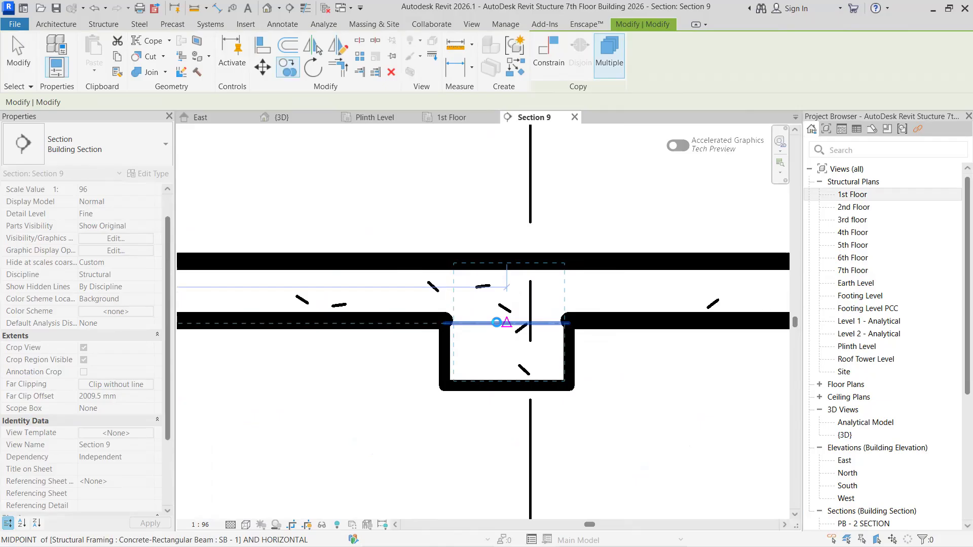
- Place a copy of the SB - 01 FINAL group in the 2nd Floor SB - 1 beam at grid A-3
{"action": "scroll", "coordinate": [400, 364], "scroll_direction": "down", "scroll_amount": 2}
{"action": "middle_click_drag", "start_coordinate": [571, 391], "coordinate": [233, 385]}
{"action": "middle_click_drag", "start_coordinate": [476, 398], "coordinate": [283, 395]}
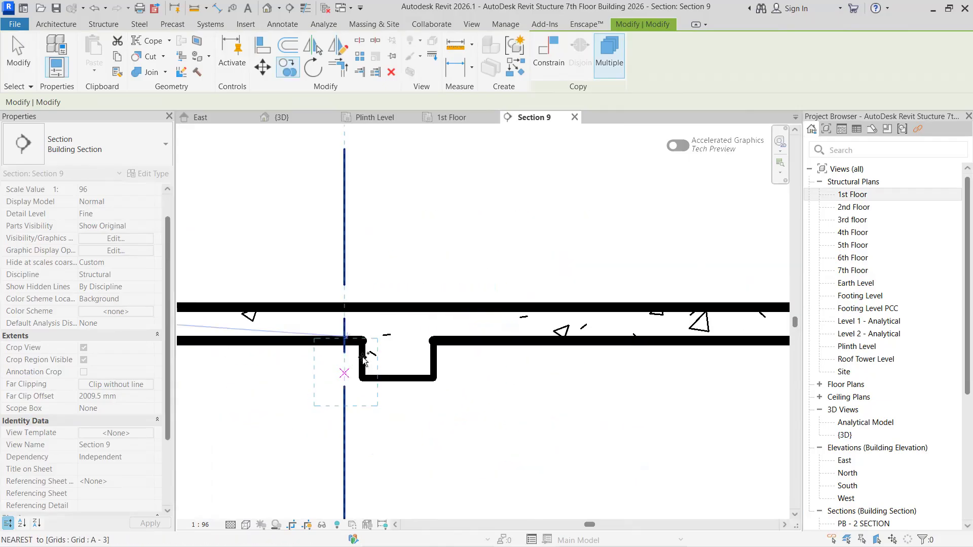
{"action": "scroll", "coordinate": [373, 362], "scroll_direction": "up", "scroll_amount": 2}
- Place a copy of the SB - 01 FINAL group at the midpoint of the 2nd Floor SB - 1 beam at grid A-2
{"action": "scroll", "coordinate": [411, 386], "scroll_direction": "down", "scroll_amount": 2}
{"action": "middle_click_drag", "start_coordinate": [603, 393], "coordinate": [294, 385]}
{"action": "scroll", "coordinate": [413, 396], "scroll_direction": "down", "scroll_amount": 1}
{"action": "middle_click_drag", "start_coordinate": [512, 397], "coordinate": [178, 398]}
{"action": "scroll", "coordinate": [343, 369], "scroll_direction": "up", "scroll_amount": 1}
{"action": "scroll", "coordinate": [360, 384], "scroll_direction": "up", "scroll_amount": 1}
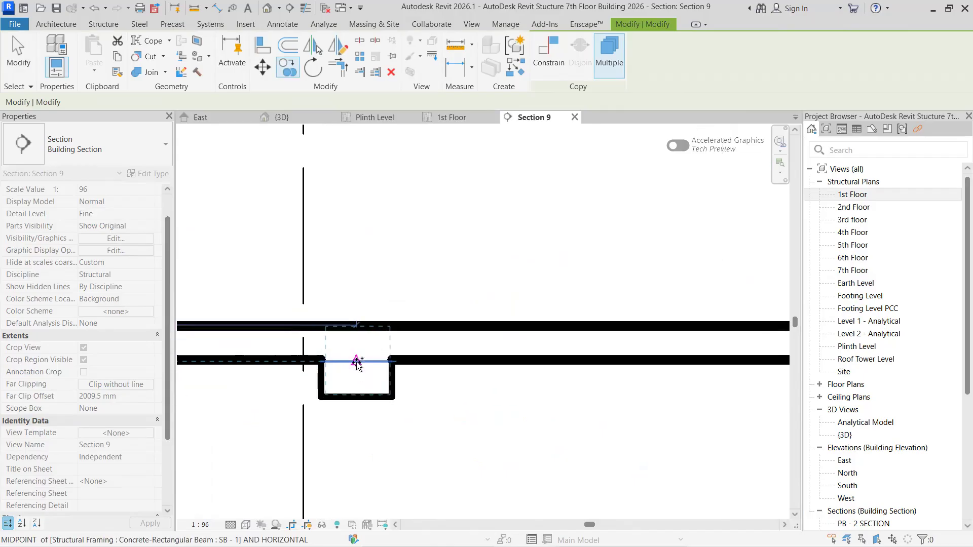
{"action": "left_click", "coordinate": [357, 387]}
- Place a copy of the SB - 01 FINAL group in the 2nd Floor end beam at grid A-1
{"action": "scroll", "coordinate": [455, 400], "scroll_direction": "down", "scroll_amount": 2}
{"action": "middle_click_drag", "start_coordinate": [705, 388], "coordinate": [388, 373]}
{"action": "middle_click_drag", "start_coordinate": [645, 373], "coordinate": [391, 369]}
{"action": "scroll", "coordinate": [390, 368], "scroll_direction": "up", "scroll_amount": 3}
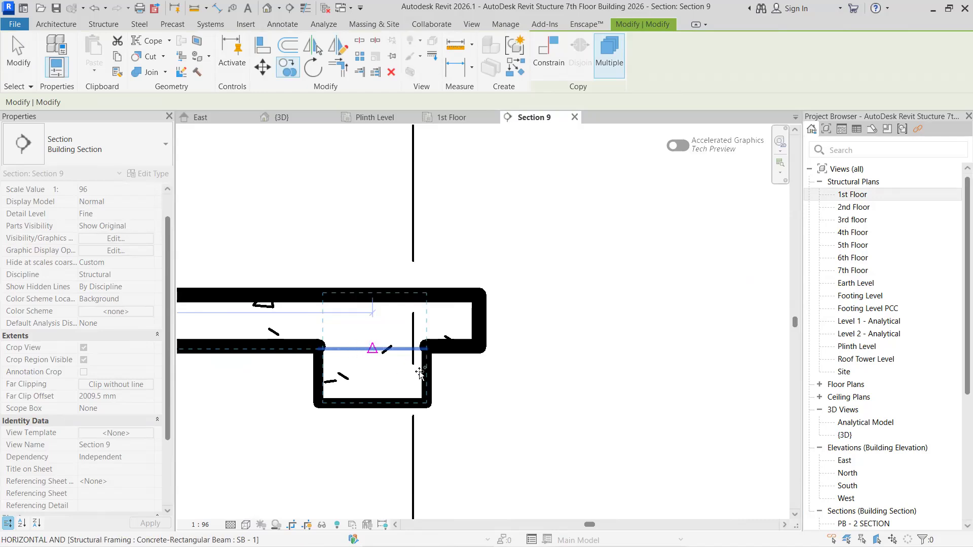
- Copy the SB - 01 FINAL rebar group vertically up into the 3rd floor end beam at grid A-1
{"action": "scroll", "coordinate": [517, 333], "scroll_direction": "down", "scroll_amount": 2}
{"action": "scroll", "coordinate": [496, 358], "scroll_direction": "down", "scroll_amount": 2}
{"action": "scroll", "coordinate": [482, 337], "scroll_direction": "down", "scroll_amount": 1}
{"action": "middle_click_drag", "start_coordinate": [482, 336], "coordinate": [616, 347]}
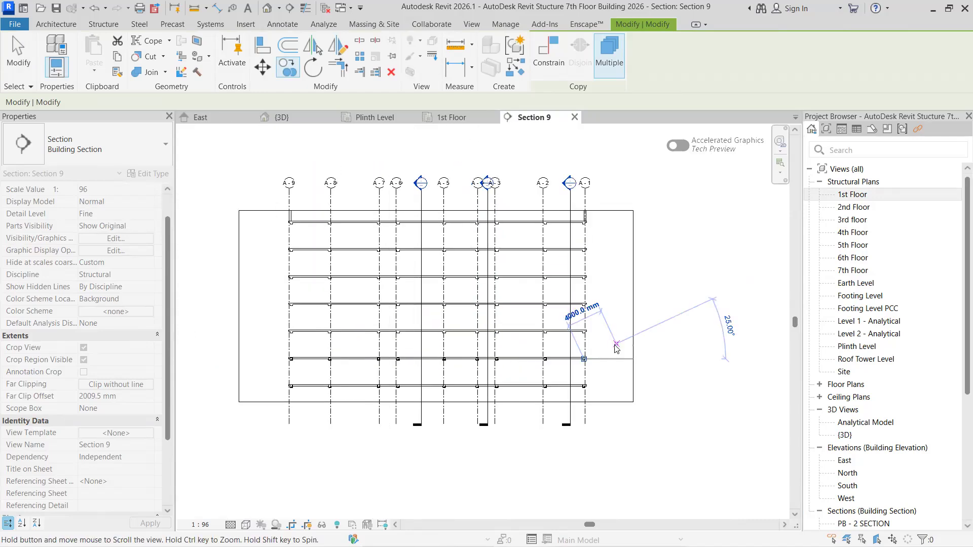
{"action": "scroll", "coordinate": [616, 348], "scroll_direction": "up", "scroll_amount": 1}
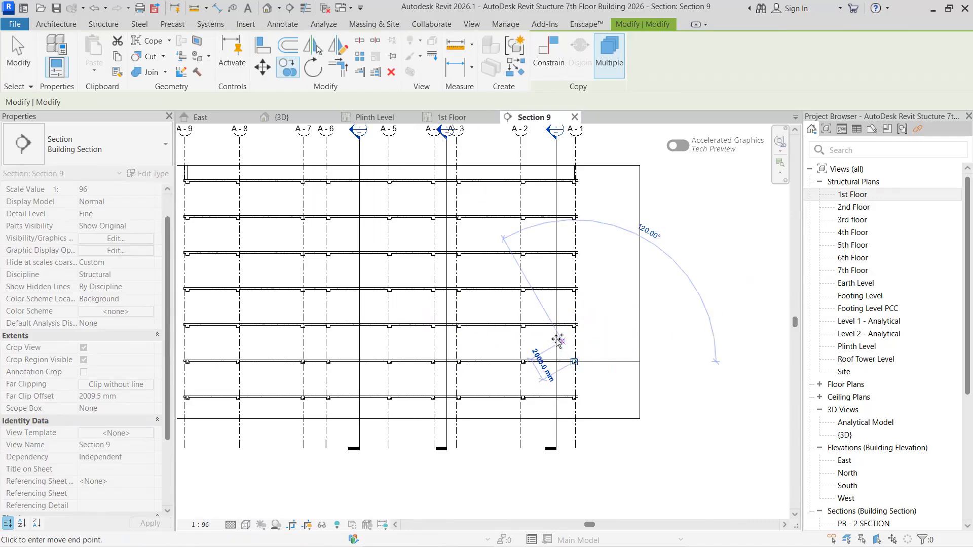
{"action": "scroll", "coordinate": [629, 294], "scroll_direction": "up", "scroll_amount": 2}
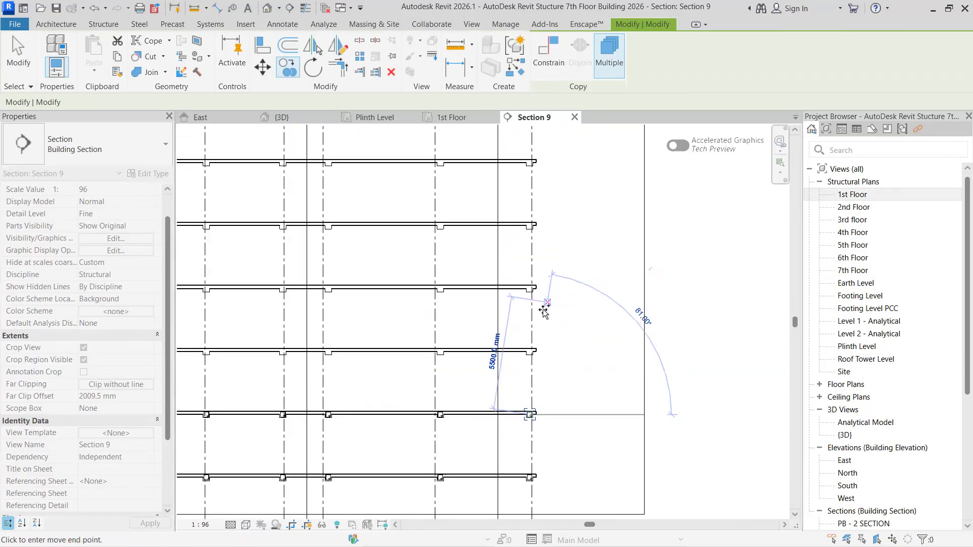
{"action": "scroll", "coordinate": [532, 358], "scroll_direction": "up", "scroll_amount": 4}
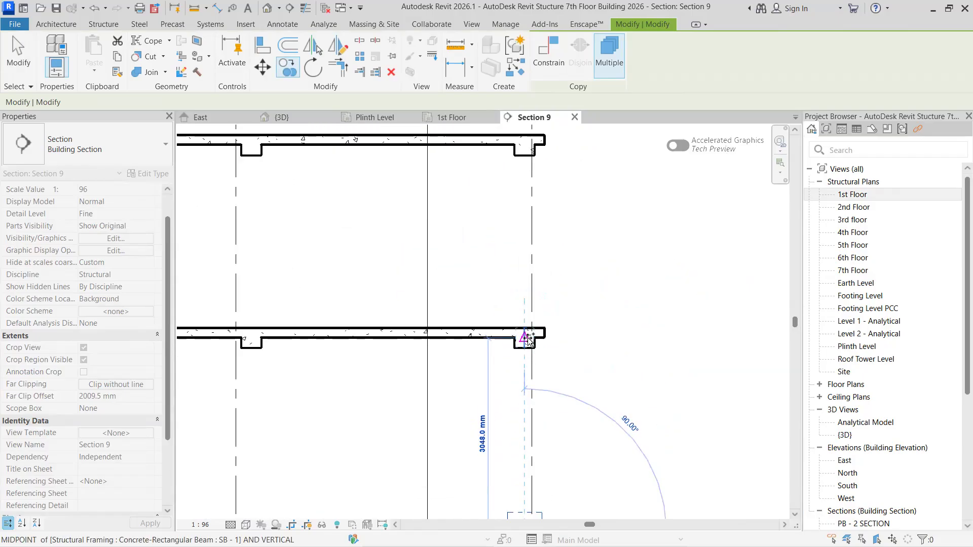
{"action": "left_click", "coordinate": [526, 338]}
- Place copies of the SB - 01 FINAL group in the 3rd floor SB - 1 beams at grids A-2 and A-3
{"action": "scroll", "coordinate": [376, 353], "scroll_direction": "up", "scroll_amount": 2}
{"action": "middle_click_drag", "start_coordinate": [373, 352], "coordinate": [792, 336]}
{"action": "scroll", "coordinate": [628, 319], "scroll_direction": "up", "scroll_amount": 2}
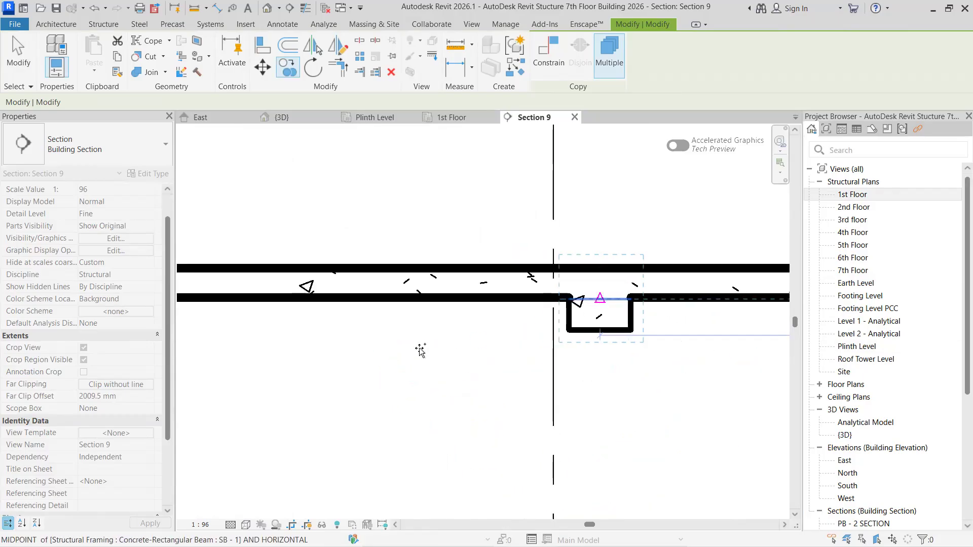
{"action": "middle_click_drag", "start_coordinate": [421, 350], "coordinate": [851, 352]}
{"action": "middle_click_drag", "start_coordinate": [495, 350], "coordinate": [699, 352]}
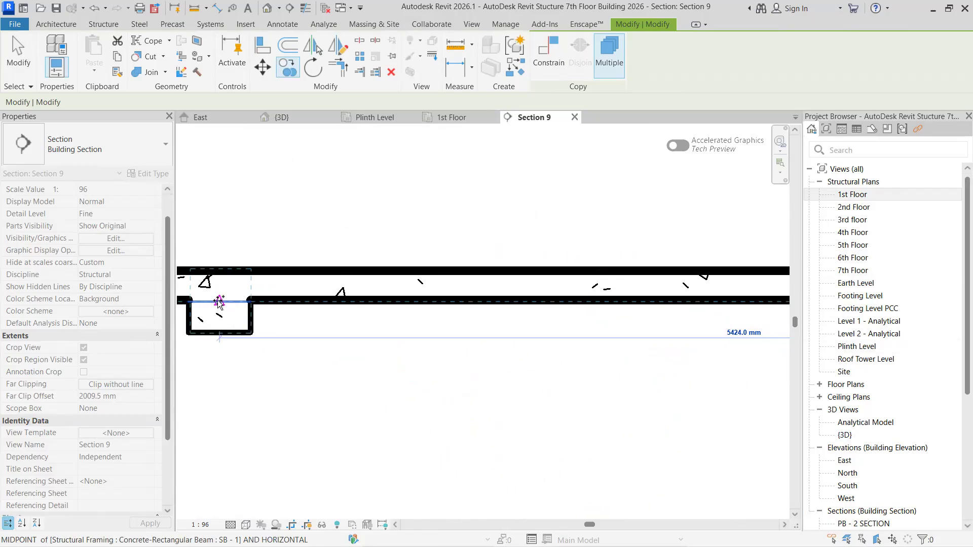
- Place copies of the SB - 01 FINAL group in the 3rd floor SB - 1 beams at grids A-4 and A-5
{"action": "middle_click_drag", "start_coordinate": [205, 317], "coordinate": [680, 336]}
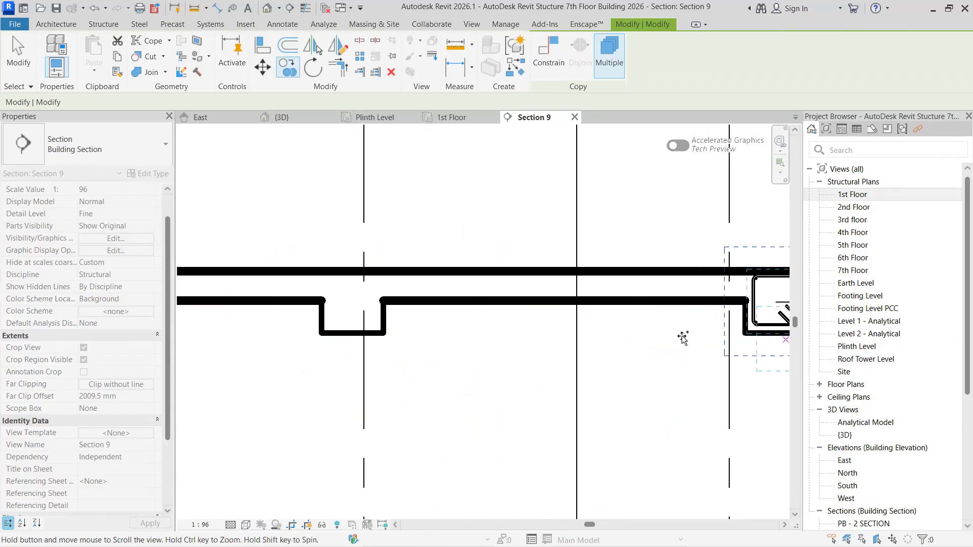
{"action": "left_click", "coordinate": [360, 302]}
{"action": "middle_click_drag", "start_coordinate": [354, 308], "coordinate": [794, 308]}
{"action": "middle_click_drag", "start_coordinate": [435, 320], "coordinate": [846, 331]}
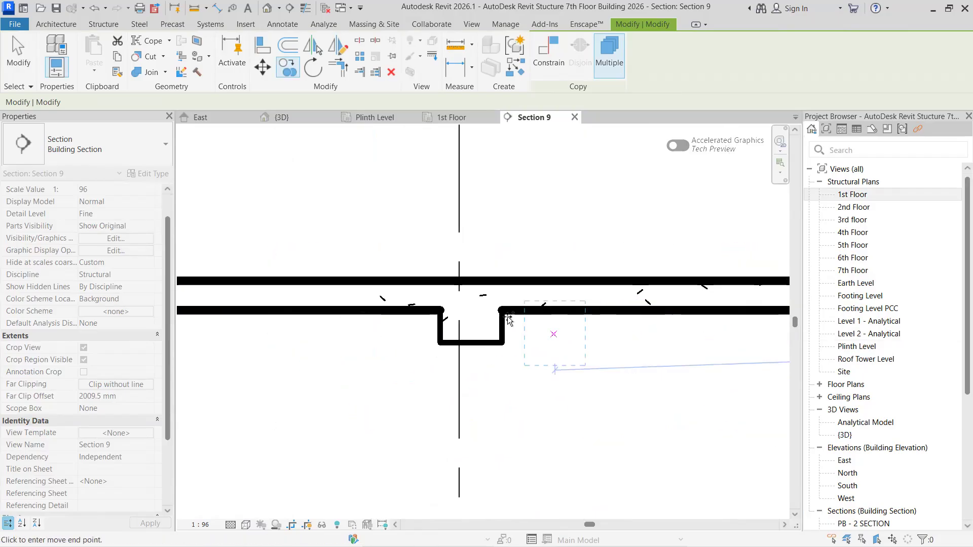
- Copy the SB - 01 FINAL rebar group into the 3rd floor SB - 1 beam at grid A-6
{"action": "middle_click_drag", "start_coordinate": [395, 327], "coordinate": [691, 335]}
{"action": "middle_click_drag", "start_coordinate": [460, 333], "coordinate": [691, 331]}
{"action": "scroll", "coordinate": [691, 331], "scroll_direction": "up", "scroll_amount": 1}
{"action": "middle_click_drag", "start_coordinate": [500, 327], "coordinate": [740, 327]}
{"action": "middle_click_drag", "start_coordinate": [466, 330], "coordinate": [439, 328]}
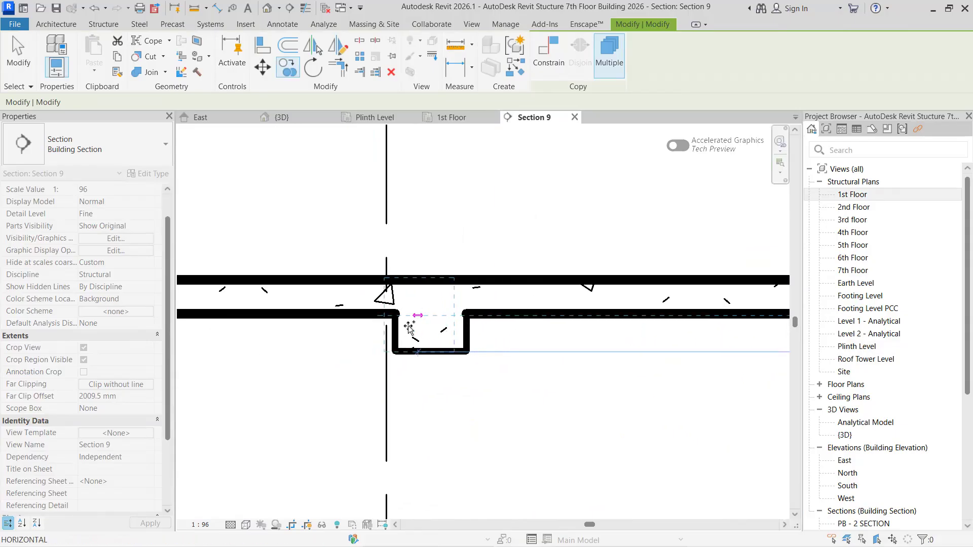
{"action": "left_click", "coordinate": [431, 352]}
- Place copies of the SB - 01 FINAL group at the midpoints of the 3rd floor SB - 1 beams at grids A-7 and A-8
{"action": "middle_click_drag", "start_coordinate": [483, 361], "coordinate": [600, 361]}
{"action": "middle_click_drag", "start_coordinate": [359, 381], "coordinate": [651, 373]}
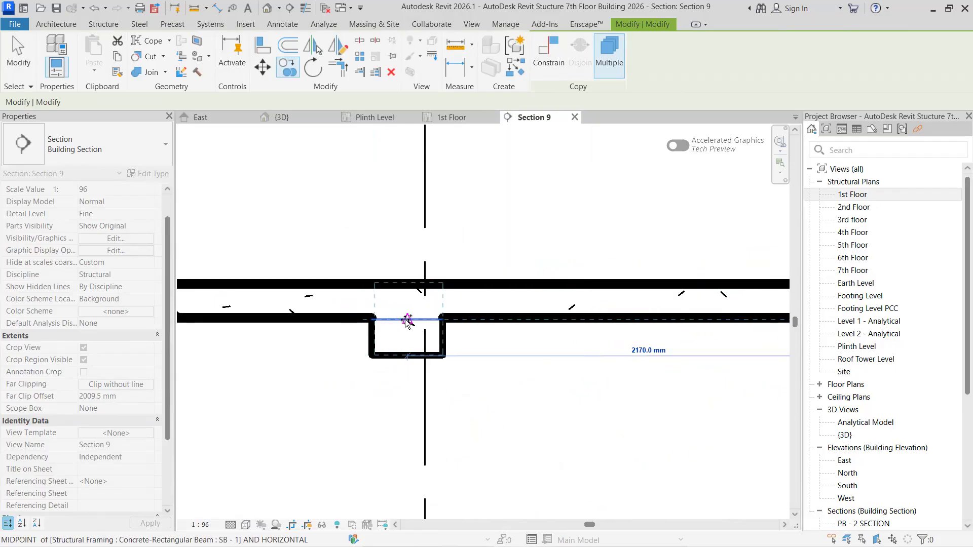
{"action": "scroll", "coordinate": [335, 359], "scroll_direction": "down", "scroll_amount": 2}
{"action": "middle_click_drag", "start_coordinate": [318, 364], "coordinate": [557, 354]}
{"action": "middle_click_drag", "start_coordinate": [378, 355], "coordinate": [776, 352]}
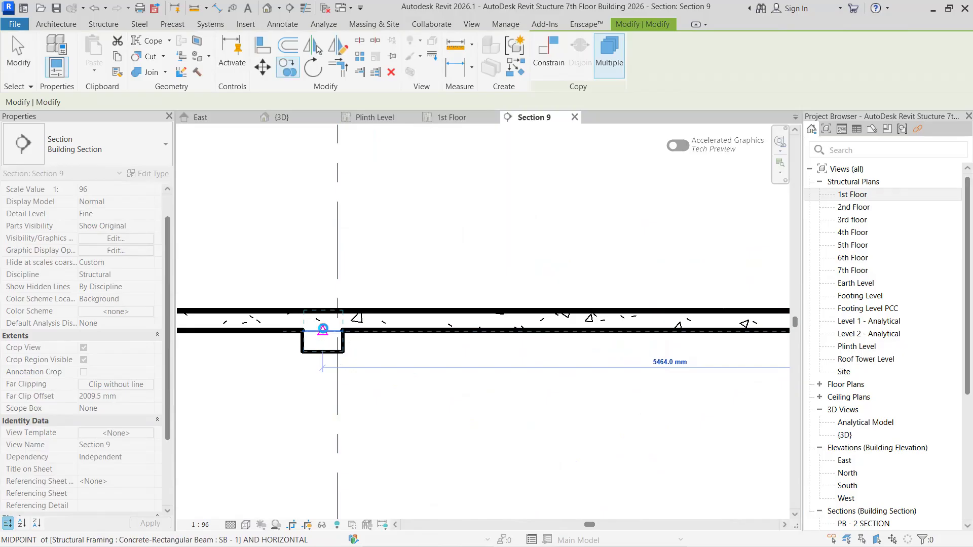
- Copy the SB - 01 FINAL group to the midpoint of the outermost 3rd floor SB - 1 beam beyond grid A-8, finishing that floor
{"action": "middle_click_drag", "start_coordinate": [586, 369], "coordinate": [640, 371]}
{"action": "middle_click_drag", "start_coordinate": [463, 369], "coordinate": [674, 367]}
{"action": "scroll", "coordinate": [328, 334], "scroll_direction": "up", "scroll_amount": 2}
{"action": "left_click", "coordinate": [304, 331]}
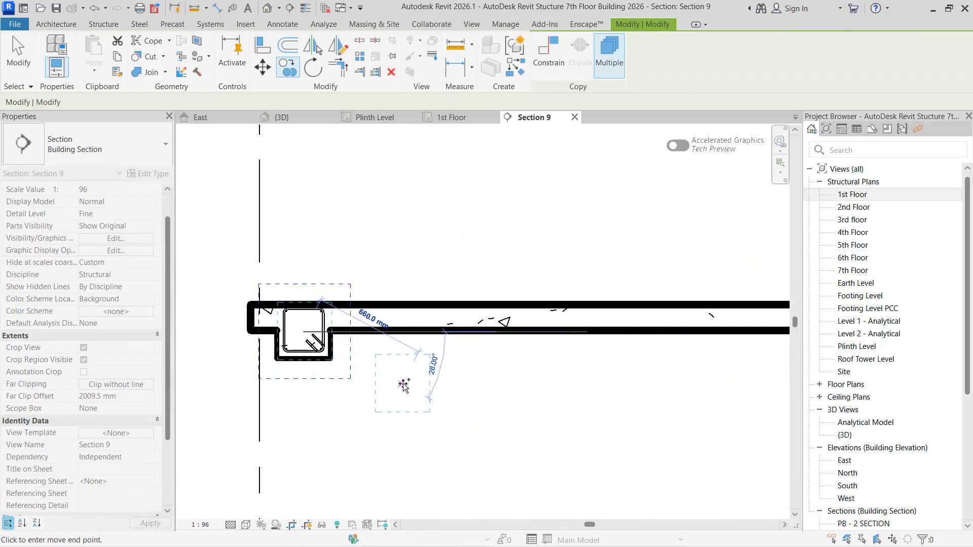
{"action": "key", "text": "Escape"}
{"action": "key", "text": "Escape"}
{"action": "scroll", "coordinate": [329, 384], "scroll_direction": "down", "scroll_amount": 2}
{"action": "scroll", "coordinate": [329, 386], "scroll_direction": "down", "scroll_amount": 5}
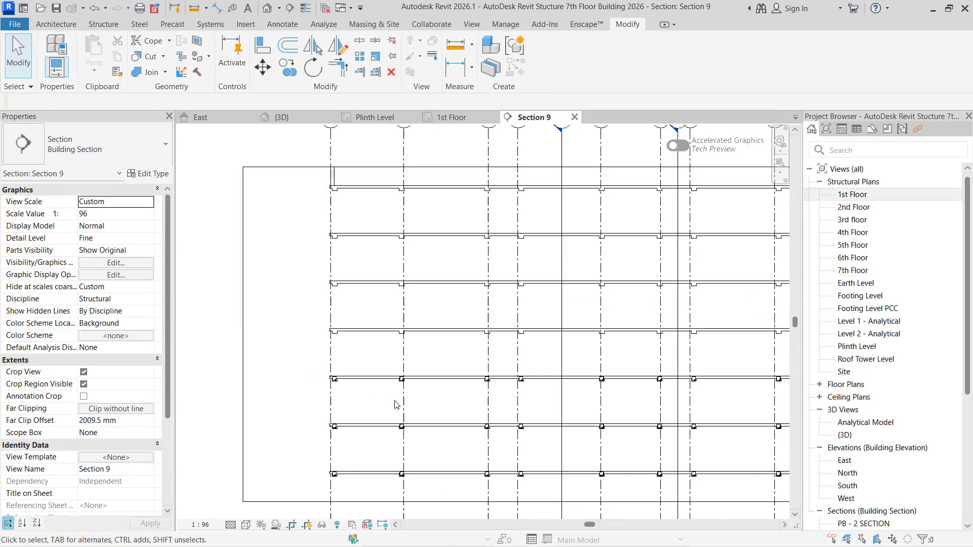
{"action": "scroll", "coordinate": [429, 355], "scroll_direction": "up", "scroll_amount": 1}
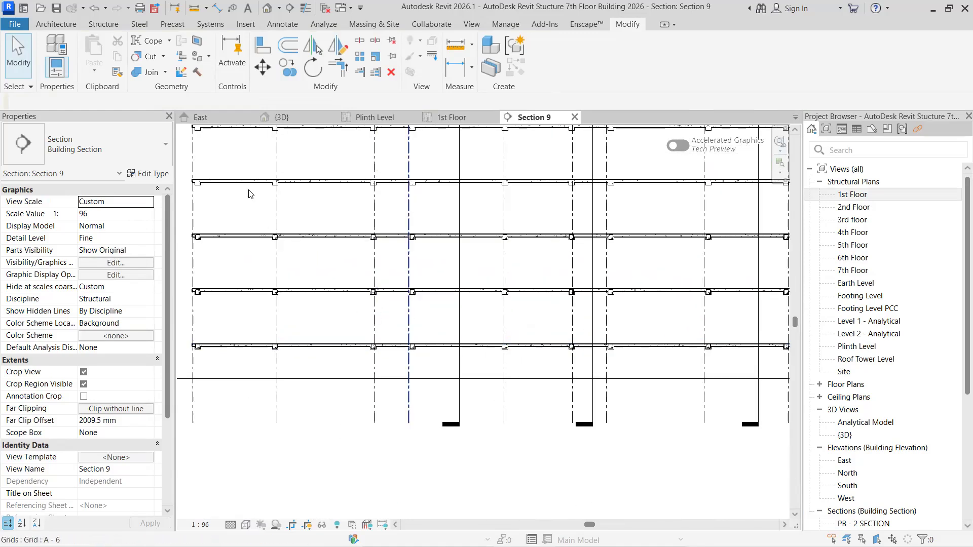
- Switch to the {3D} view and set its detail level to Coarse and its visual style to Wireframe
{"action": "left_click", "coordinate": [303, 120]}
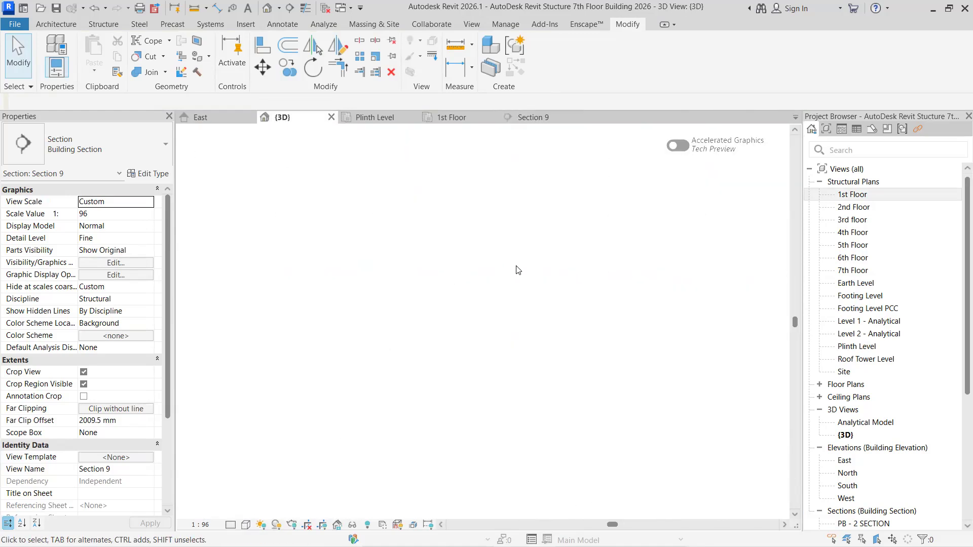
{"action": "scroll", "coordinate": [425, 328], "scroll_direction": "up", "scroll_amount": 3}
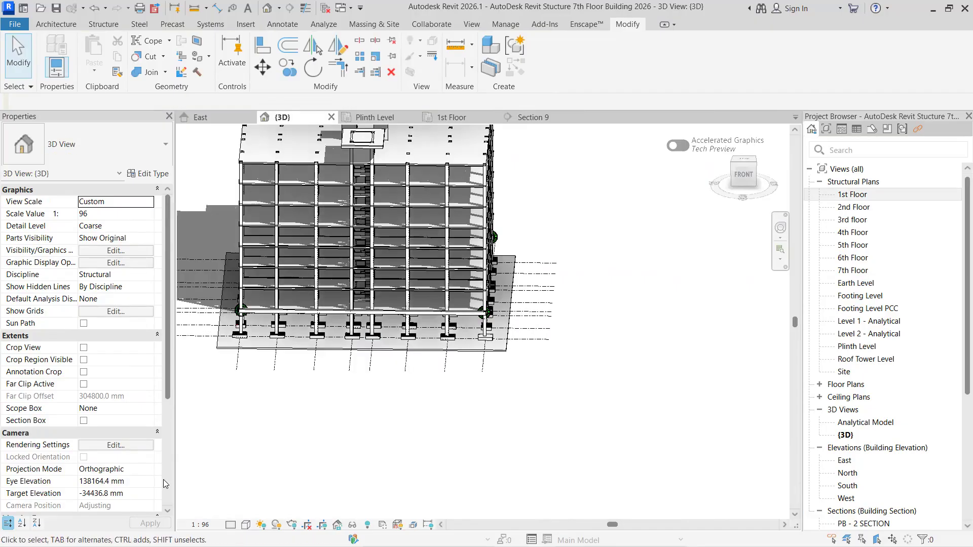
{"action": "left_click", "coordinate": [231, 526]}
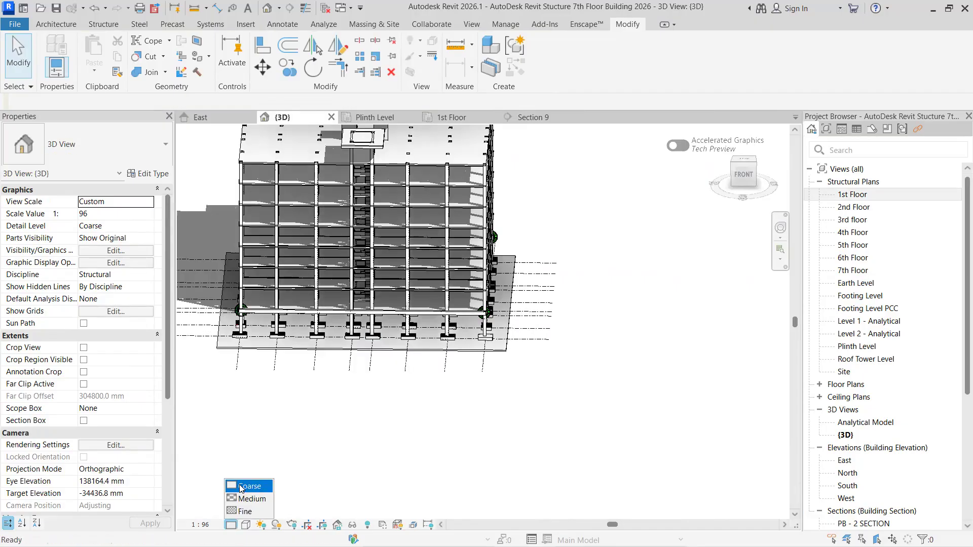
{"action": "left_click", "coordinate": [240, 488]}
{"action": "left_click", "coordinate": [246, 525]}
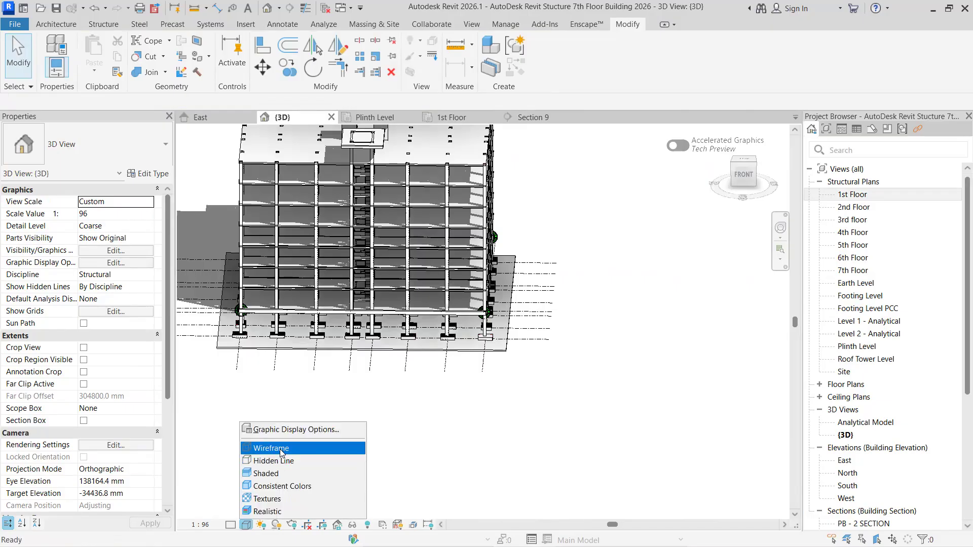
{"action": "left_click", "coordinate": [280, 449]}
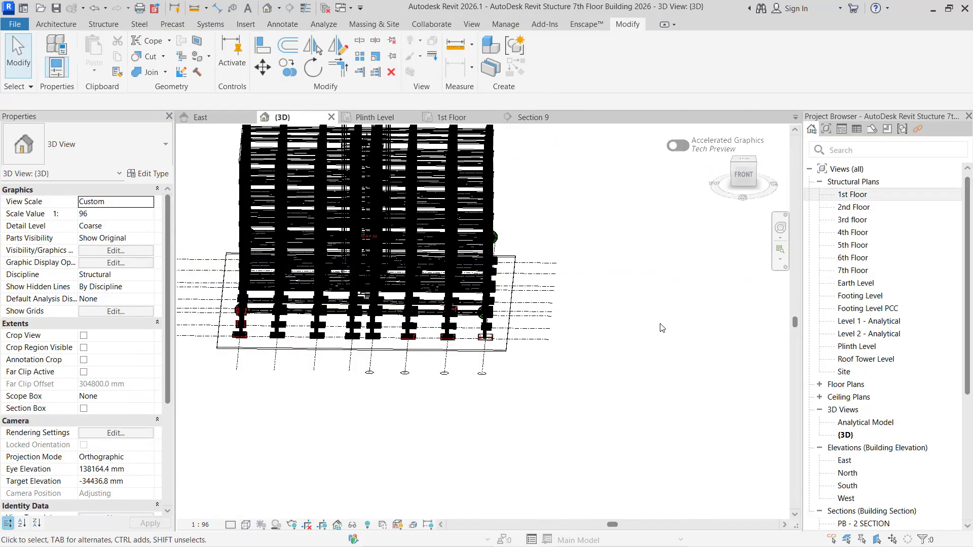
- Examine the beam and column reinforcement around the corner between the building's front and right faces, from the 3rd floor down to the 1st
{"action": "scroll", "coordinate": [666, 321], "scroll_direction": "up", "scroll_amount": 1}
{"action": "middle_click_drag", "start_coordinate": [666, 321], "coordinate": [811, 218], "text": "shift"}
{"action": "scroll", "coordinate": [649, 317], "scroll_direction": "up", "scroll_amount": 3}
{"action": "middle_click_drag", "start_coordinate": [635, 400], "coordinate": [567, 396], "text": "shift"}
{"action": "middle_click_drag", "start_coordinate": [544, 354], "coordinate": [539, 316], "text": "shift"}
{"action": "scroll", "coordinate": [539, 315], "scroll_direction": "up", "scroll_amount": 4}
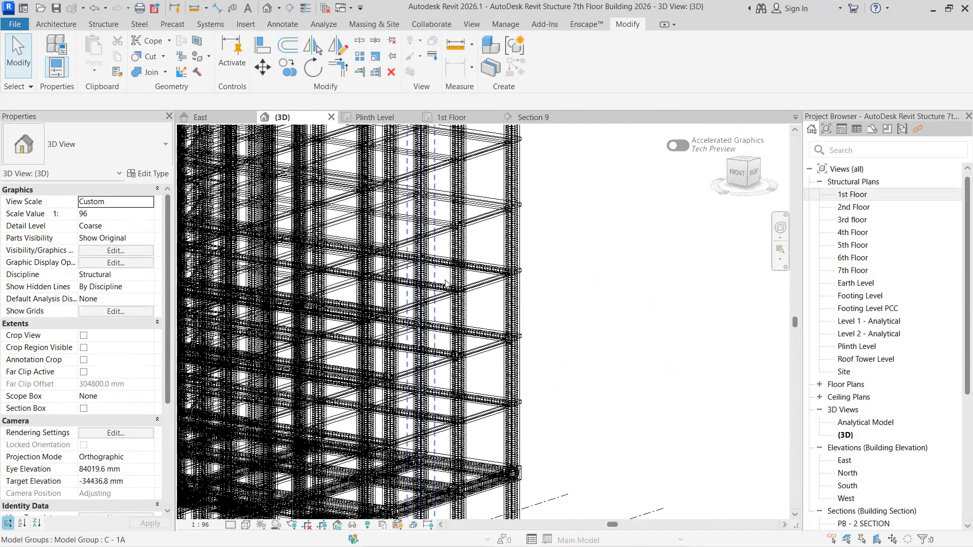
{"action": "middle_click_drag", "start_coordinate": [521, 274], "coordinate": [553, 280]}
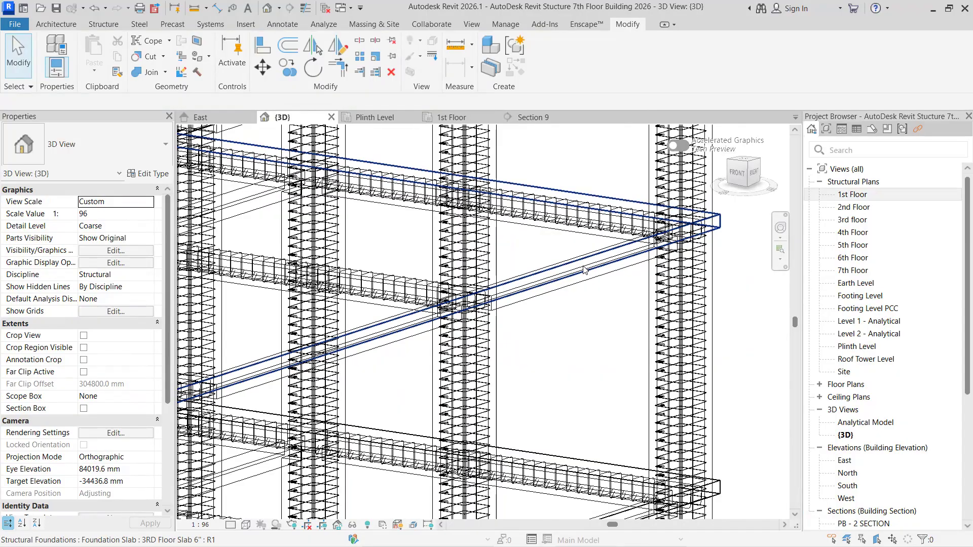
{"action": "scroll", "coordinate": [564, 291], "scroll_direction": "down", "scroll_amount": 2}
{"action": "scroll", "coordinate": [598, 268], "scroll_direction": "down", "scroll_amount": 3}
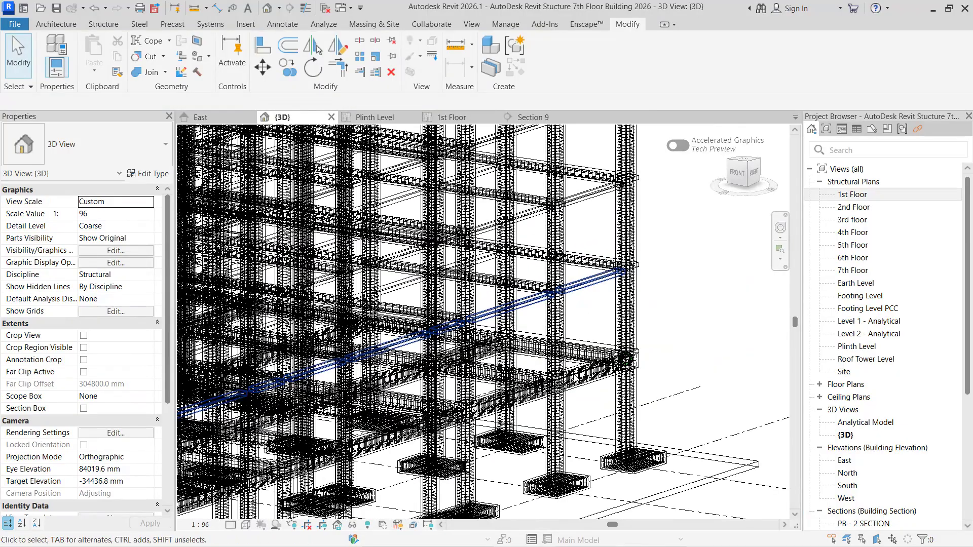
{"action": "scroll", "coordinate": [596, 268], "scroll_direction": "up", "scroll_amount": 3}
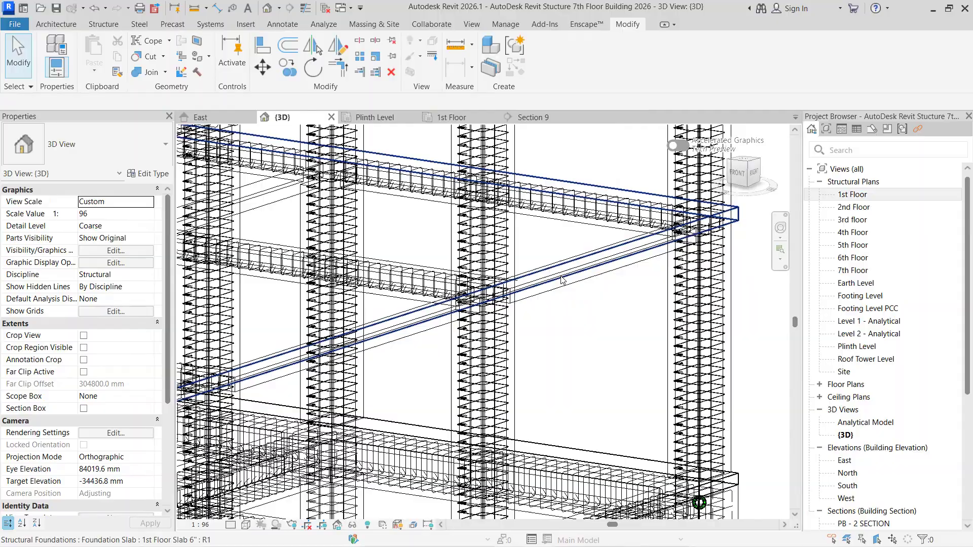
- Inspect the 1st floor SB - 1 girder on the building's right side and the adjoining 1st Floor Slab 6"
{"action": "left_click", "coordinate": [561, 282]}
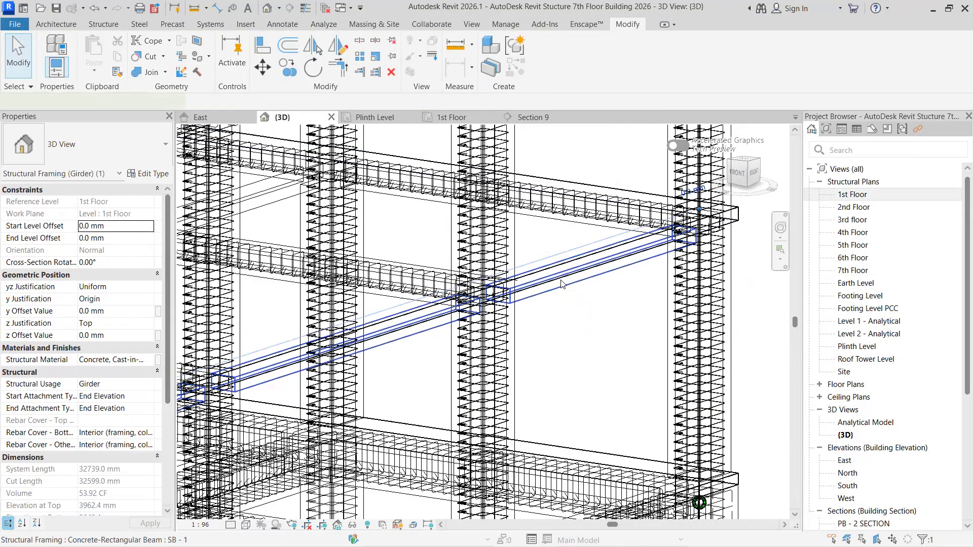
{"action": "scroll", "coordinate": [595, 272], "scroll_direction": "up", "scroll_amount": 3}
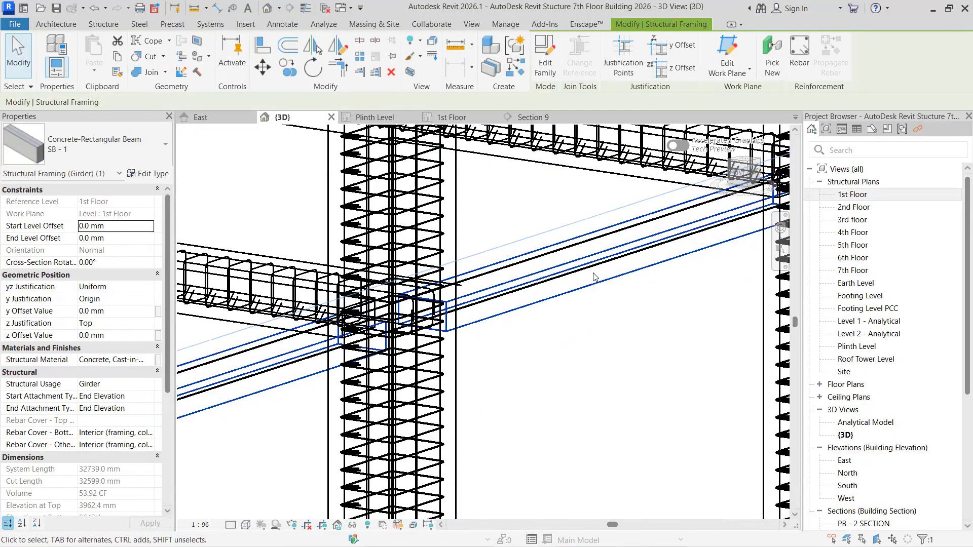
{"action": "key", "text": "Escape"}
{"action": "left_click", "coordinate": [598, 271]}
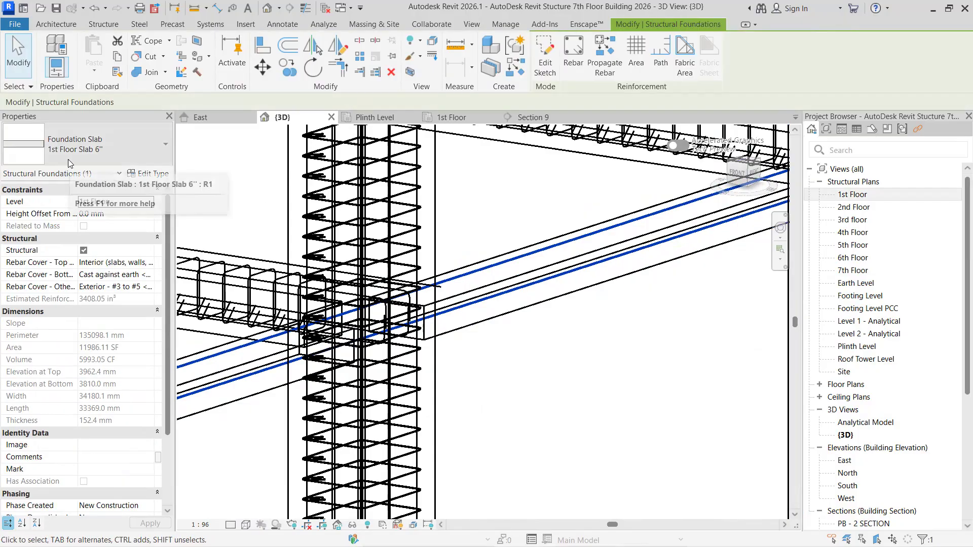
{"action": "key", "text": "Escape"}
{"action": "scroll", "coordinate": [406, 317], "scroll_direction": "down", "scroll_amount": 5}
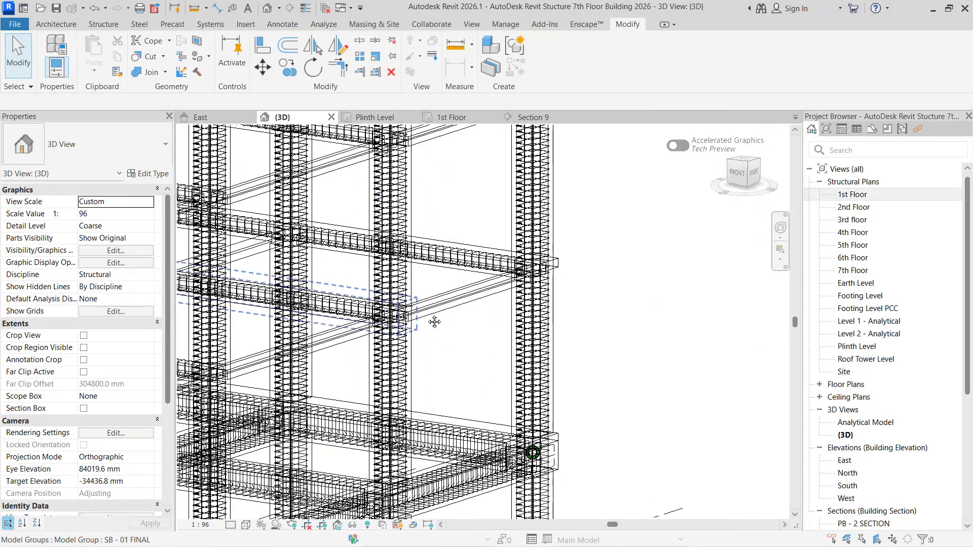
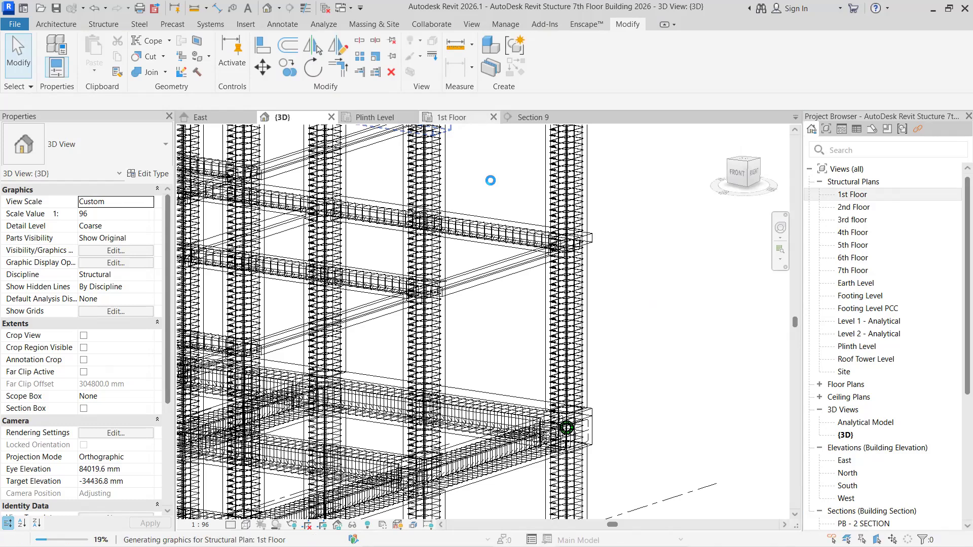
- Examine the SB - 1 beam reinforcement across the whole 1st Floor structural plan, from the front row to the back row
{"action": "scroll", "coordinate": [372, 238], "scroll_direction": "down", "scroll_amount": 5}
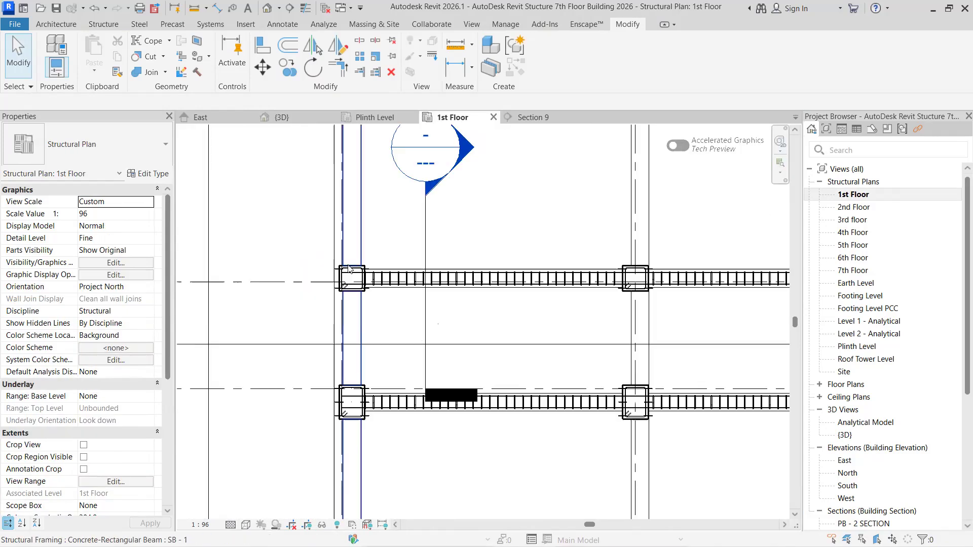
{"action": "scroll", "coordinate": [348, 296], "scroll_direction": "down", "scroll_amount": 5}
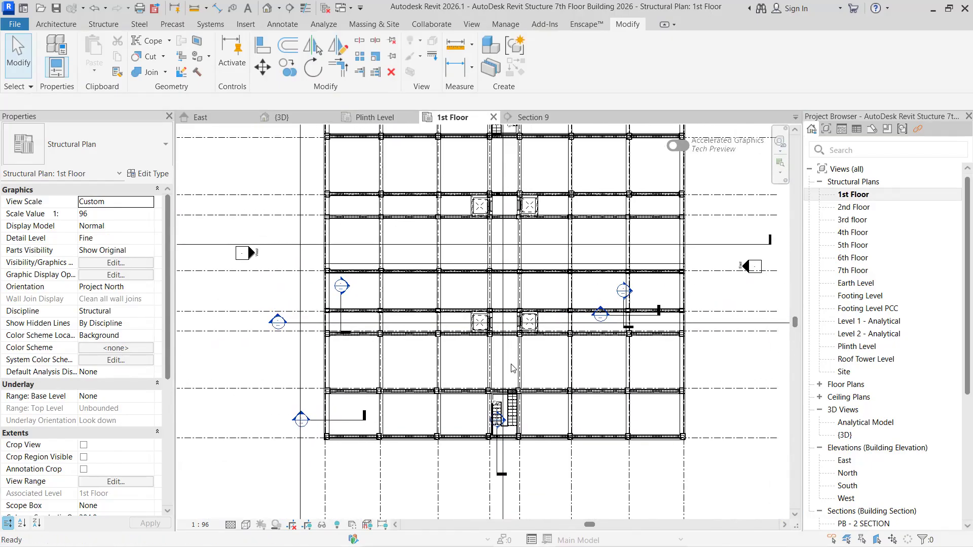
{"action": "scroll", "coordinate": [447, 297], "scroll_direction": "up", "scroll_amount": 3}
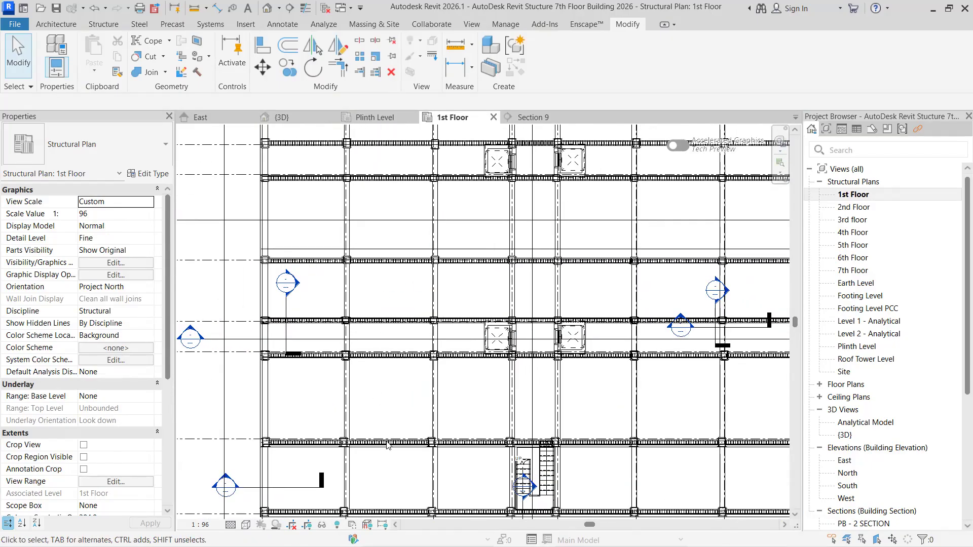
{"action": "scroll", "coordinate": [388, 445], "scroll_direction": "up", "scroll_amount": 2}
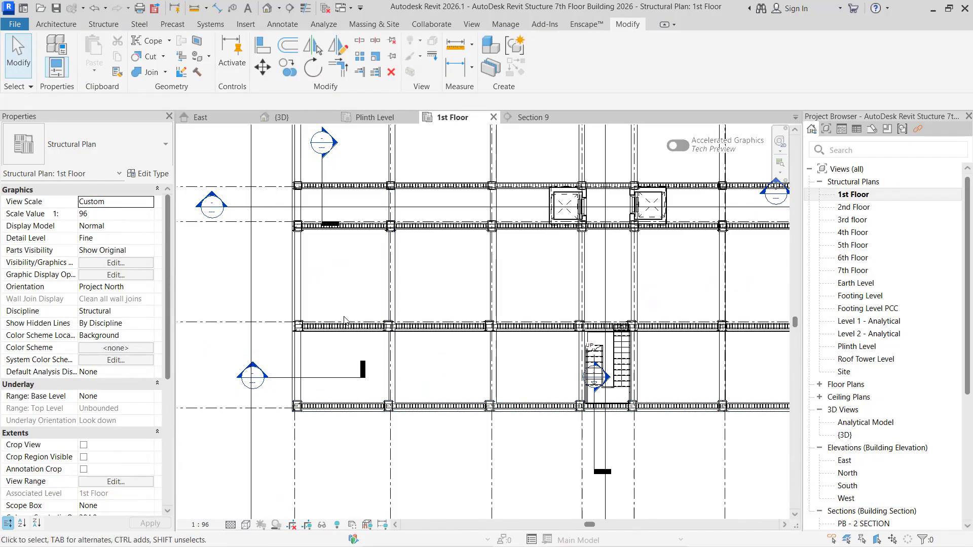
{"action": "middle_click_drag", "start_coordinate": [382, 303], "coordinate": [369, 400]}
{"action": "middle_click_drag", "start_coordinate": [358, 314], "coordinate": [353, 356]}
{"action": "middle_click_drag", "start_coordinate": [341, 313], "coordinate": [332, 362]}
{"action": "mouse_move", "coordinate": [323, 210]}
{"action": "middle_mouse_down"}
{"action": "mouse_move", "coordinate": [332, 254]}
{"action": "mouse_move", "coordinate": [311, 266]}
{"action": "middle_mouse_up"}
{"action": "scroll", "coordinate": [407, 249], "scroll_direction": "down", "scroll_amount": 4}
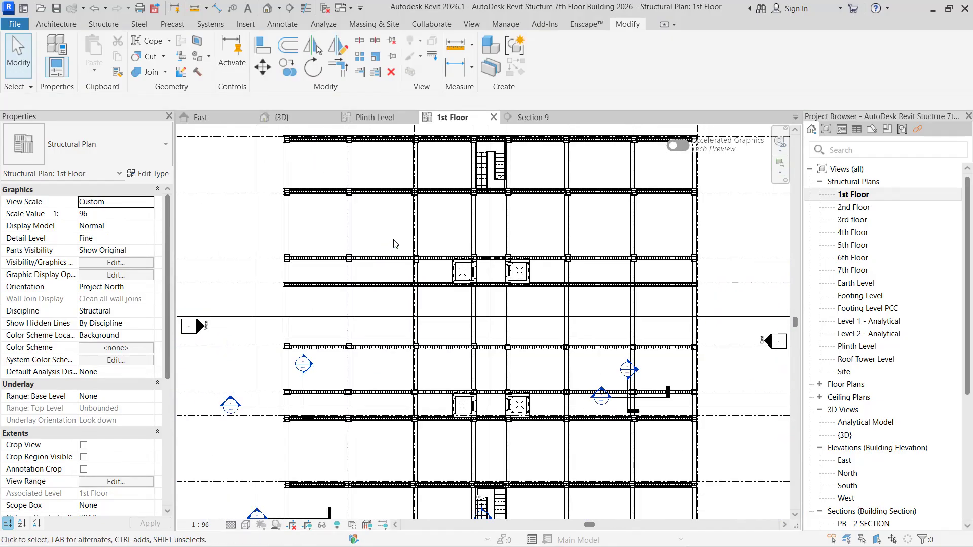
{"action": "scroll", "coordinate": [439, 199], "scroll_direction": "up", "scroll_amount": 1}
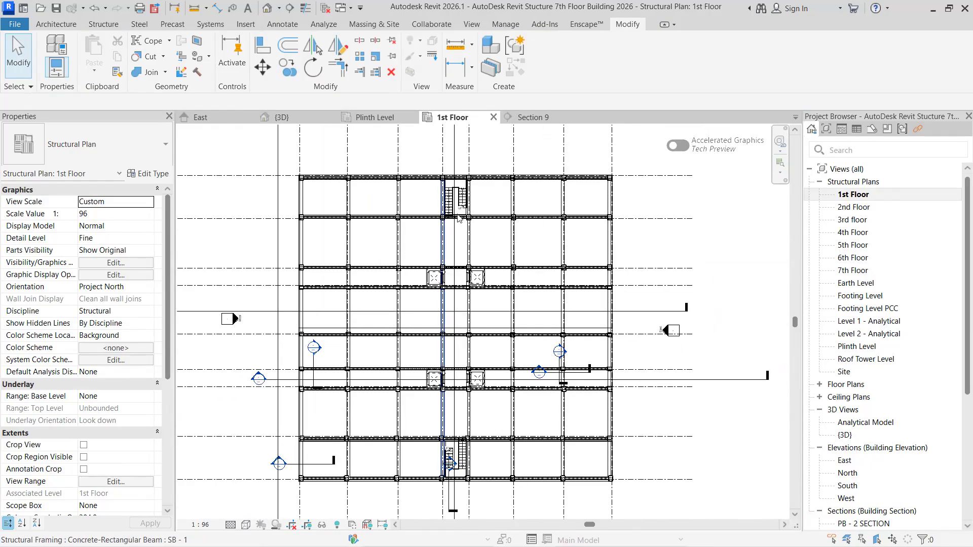
{"action": "scroll", "coordinate": [410, 397], "scroll_direction": "up", "scroll_amount": 1}
{"action": "middle_click_drag", "start_coordinate": [398, 469], "coordinate": [455, 341]}
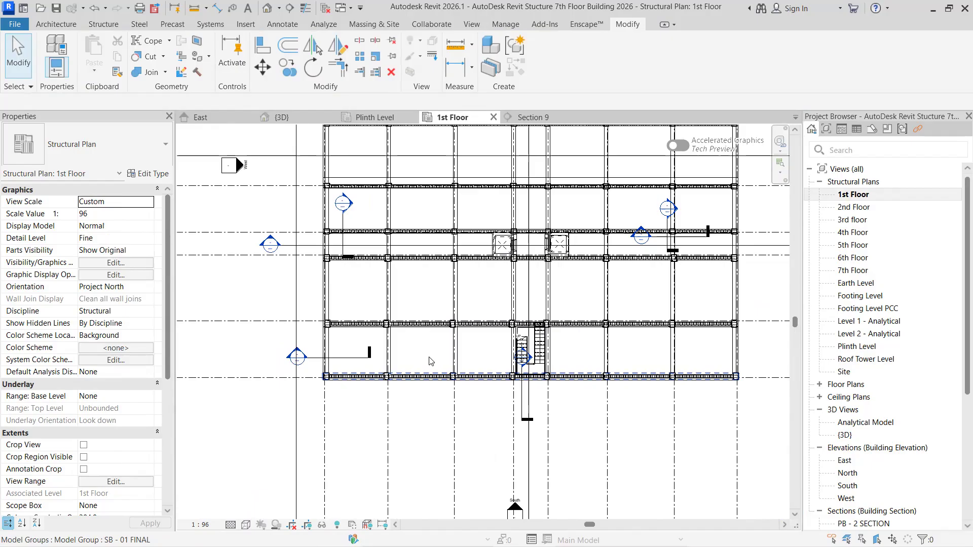
{"action": "middle_click_drag", "start_coordinate": [435, 332], "coordinate": [455, 438]}
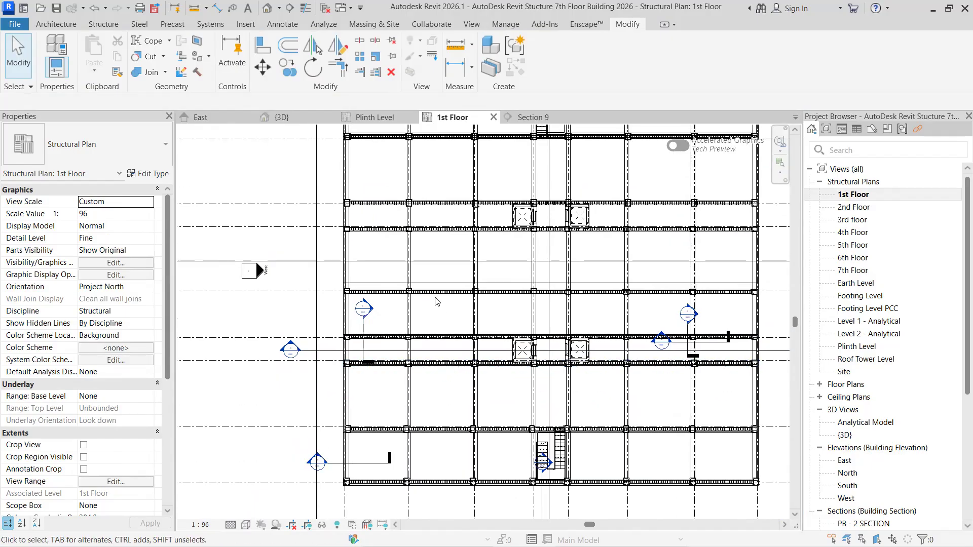
{"action": "middle_click_drag", "start_coordinate": [436, 255], "coordinate": [415, 357]}
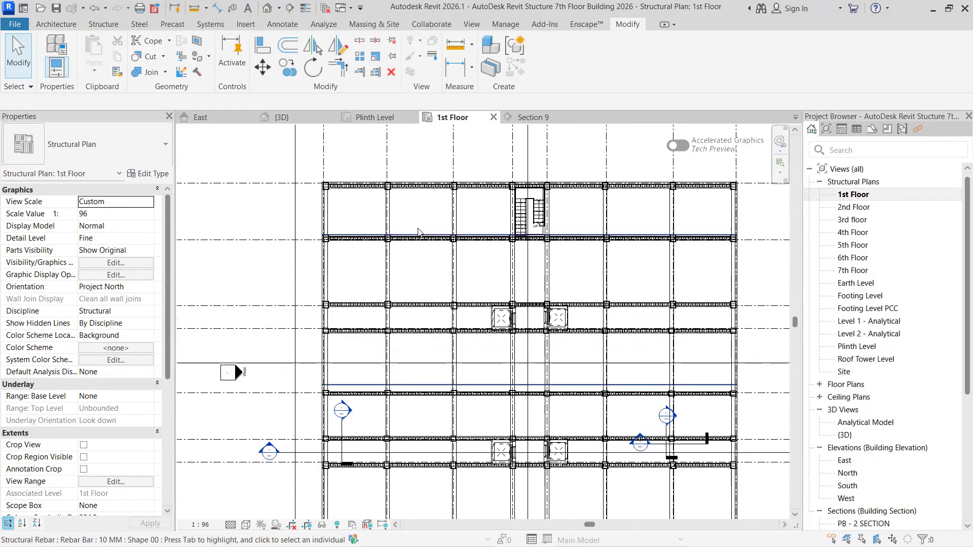
{"action": "scroll", "coordinate": [420, 363], "scroll_direction": "down", "scroll_amount": 1}
{"action": "middle_click_drag", "start_coordinate": [487, 434], "coordinate": [532, 295]}
{"action": "middle_click_drag", "start_coordinate": [496, 192], "coordinate": [490, 202]}
{"action": "scroll", "coordinate": [434, 279], "scroll_direction": "down", "scroll_amount": 1}
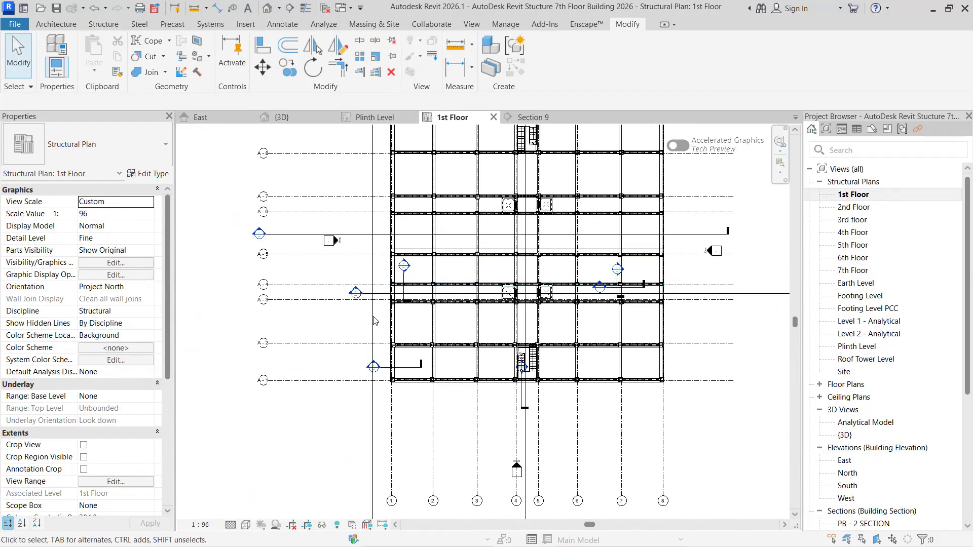
- Inspect the whole structure's reinforcement in the {3D} view from the building's left side, including the PB - NO 3 REBARS group at Earth Level
{"action": "left_click", "coordinate": [548, 120]}
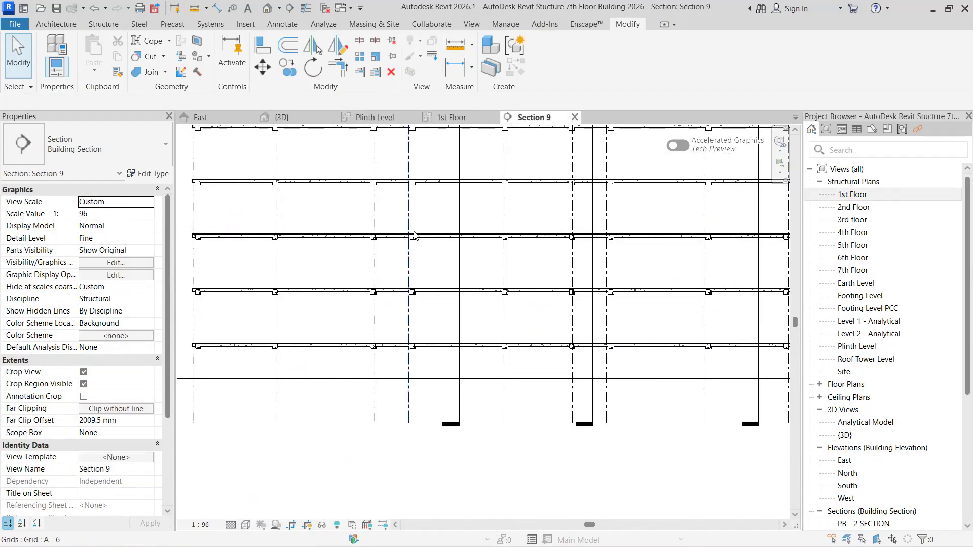
{"action": "left_click", "coordinate": [280, 117]}
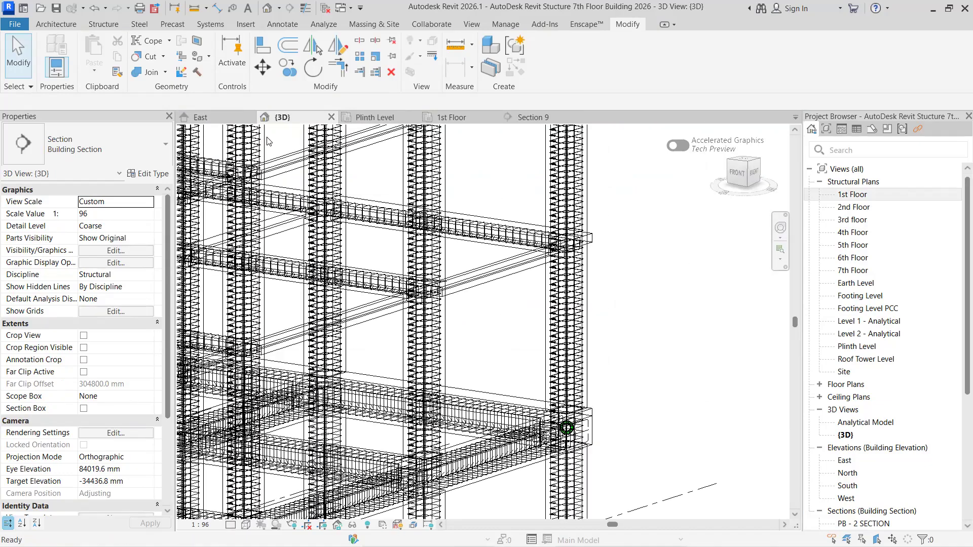
{"action": "scroll", "coordinate": [466, 327], "scroll_direction": "down", "scroll_amount": 3}
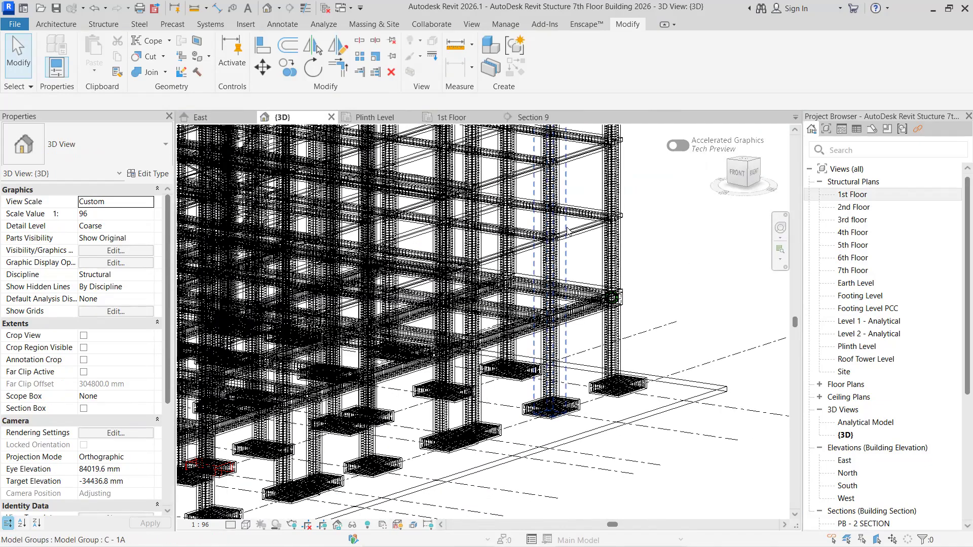
{"action": "scroll", "coordinate": [491, 276], "scroll_direction": "down", "scroll_amount": 2}
{"action": "scroll", "coordinate": [659, 327], "scroll_direction": "down", "scroll_amount": 2}
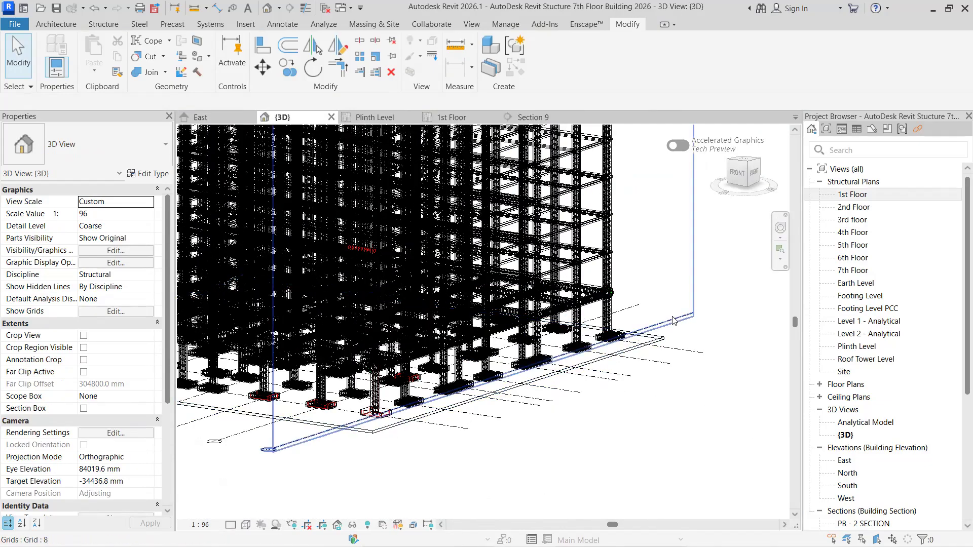
{"action": "middle_click_drag", "start_coordinate": [657, 321], "coordinate": [776, 334], "text": "shift"}
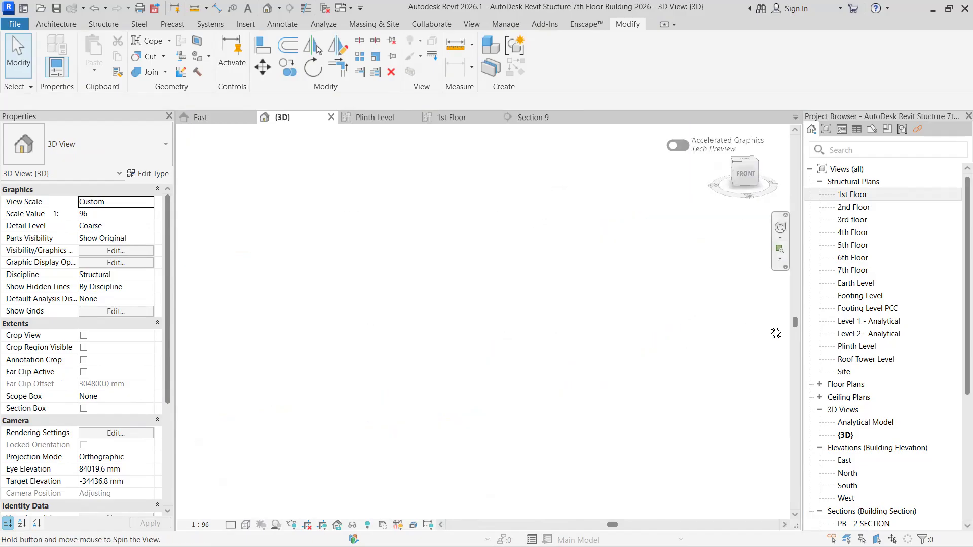
{"action": "middle_click_drag", "start_coordinate": [462, 409], "coordinate": [602, 336], "text": "shift"}
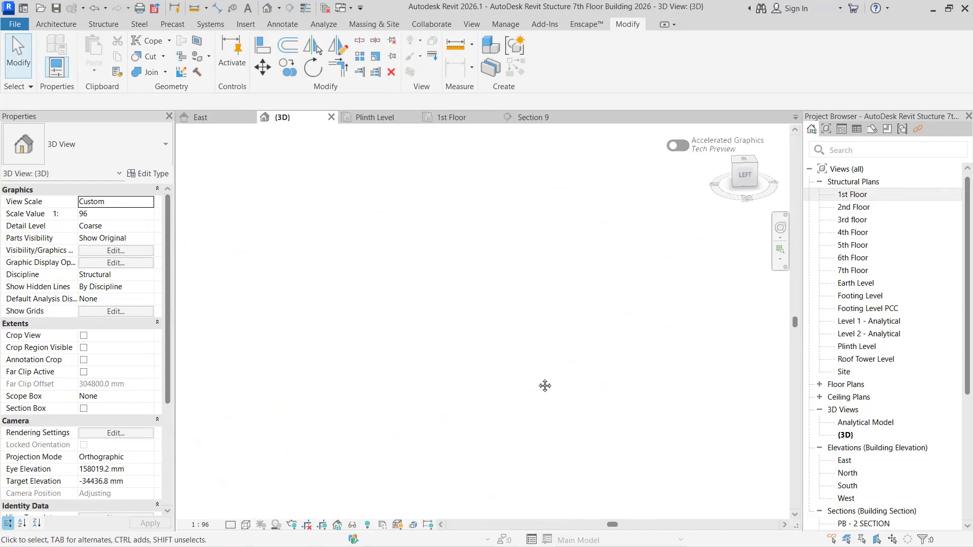
{"action": "scroll", "coordinate": [472, 286], "scroll_direction": "down", "scroll_amount": 4}
{"action": "middle_click_drag", "start_coordinate": [482, 300], "coordinate": [643, 336]}
{"action": "scroll", "coordinate": [507, 370], "scroll_direction": "up", "scroll_amount": 3}
{"action": "scroll", "coordinate": [487, 280], "scroll_direction": "up", "scroll_amount": 10}
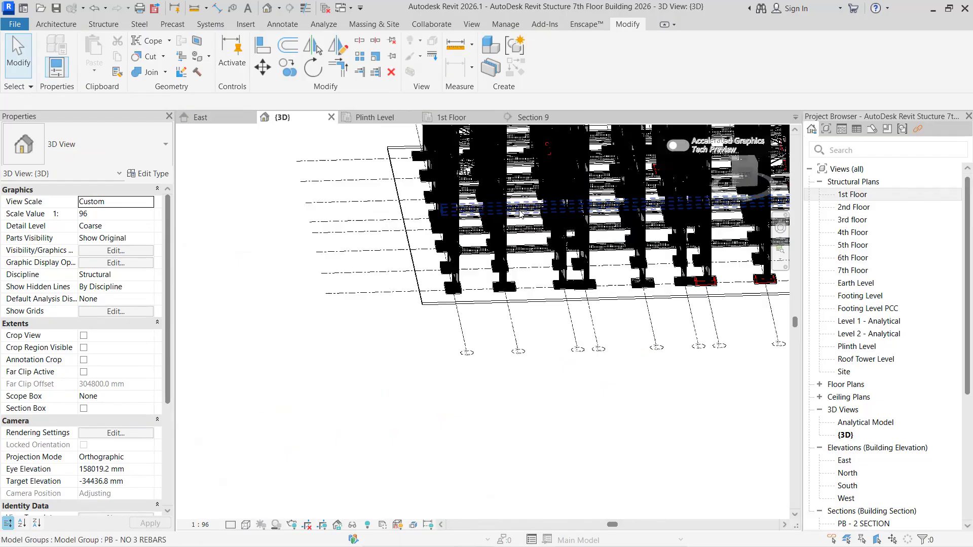
{"action": "scroll", "coordinate": [437, 285], "scroll_direction": "up", "scroll_amount": 3}
{"action": "scroll", "coordinate": [472, 259], "scroll_direction": "up", "scroll_amount": 3}
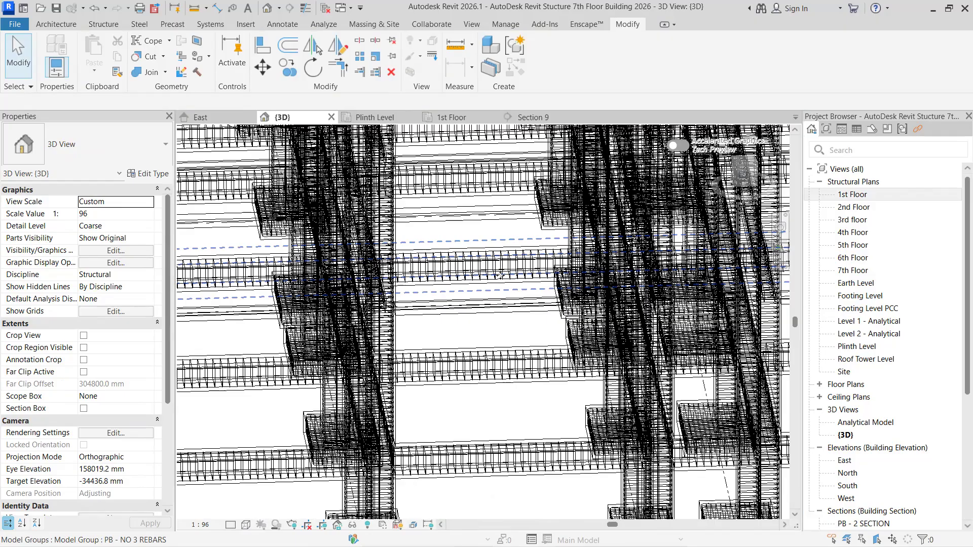
{"action": "left_click", "coordinate": [501, 275]}
{"action": "scroll", "coordinate": [380, 289], "scroll_direction": "down", "scroll_amount": 5}
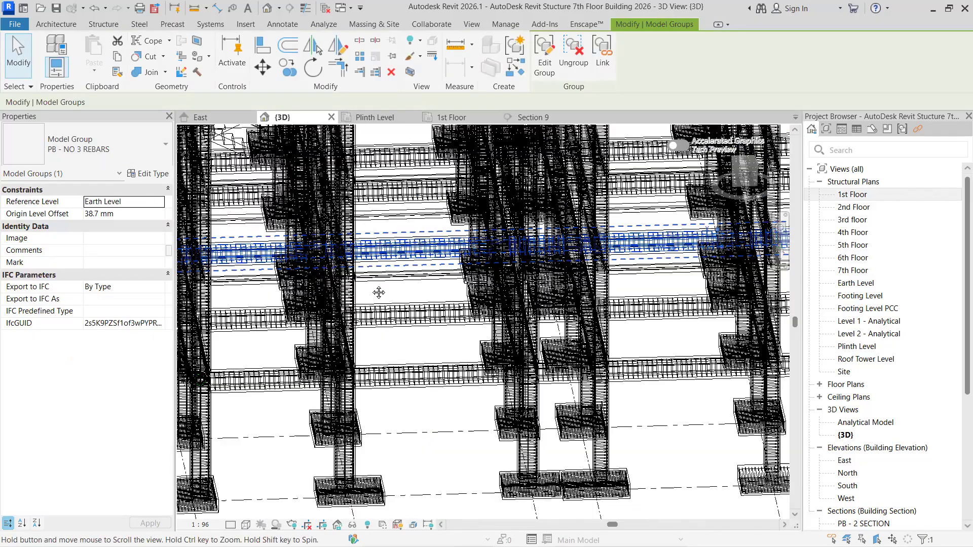
- View the building from its other sides and inspect the 3rd floor SB - 01 FINAL group near the left-front corner column
{"action": "scroll", "coordinate": [419, 389], "scroll_direction": "down", "scroll_amount": 4}
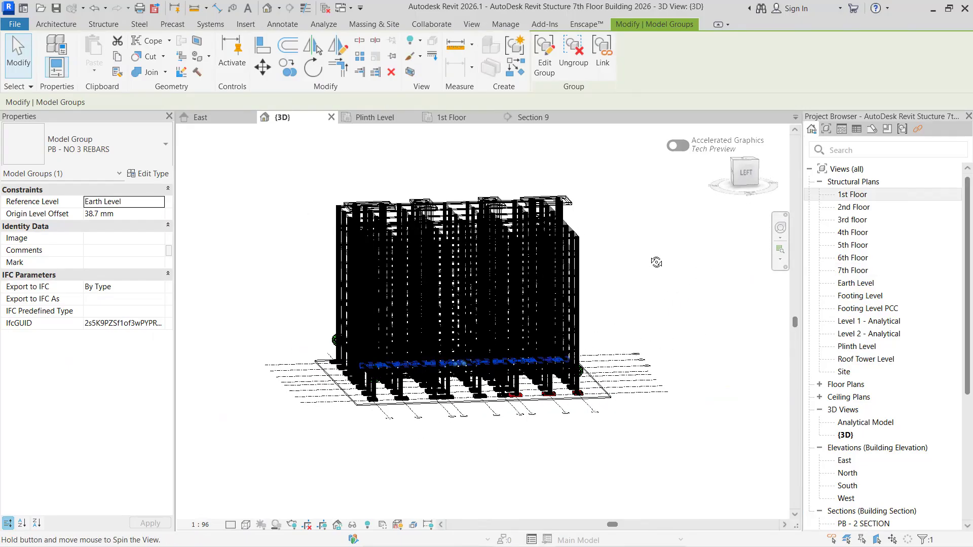
{"action": "middle_click_drag", "start_coordinate": [606, 279], "coordinate": [649, 301], "text": "shift"}
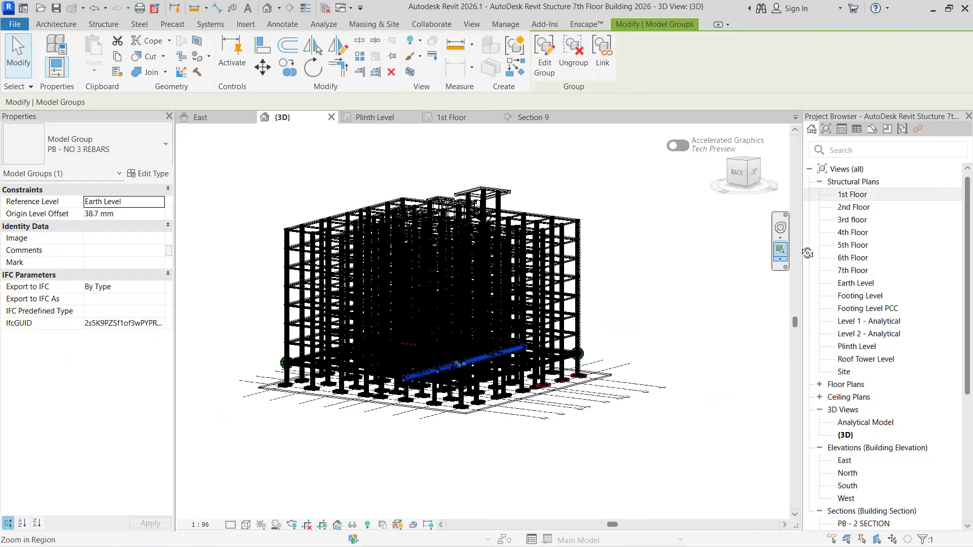
{"action": "middle_click_drag", "start_coordinate": [659, 241], "coordinate": [574, 262], "text": "shift"}
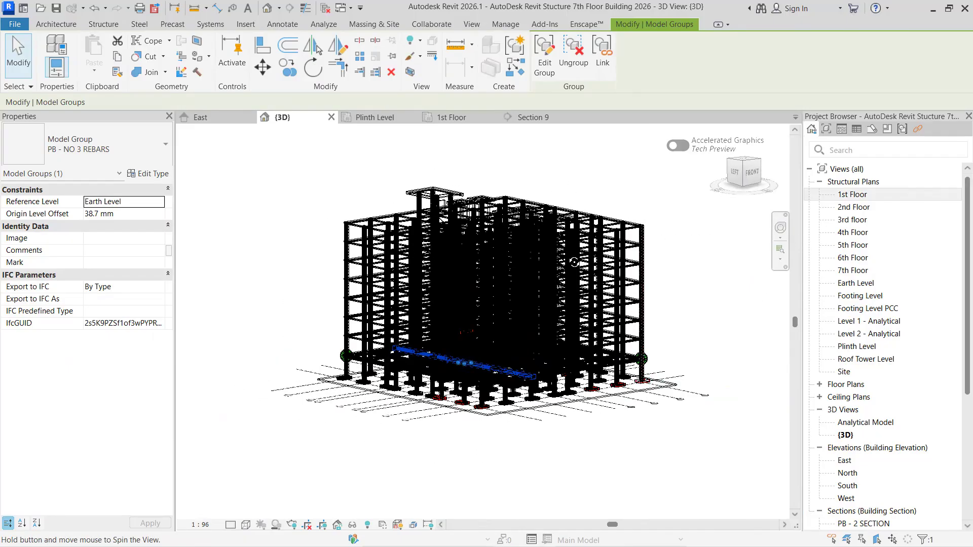
{"action": "scroll", "coordinate": [635, 298], "scroll_direction": "up", "scroll_amount": 6}
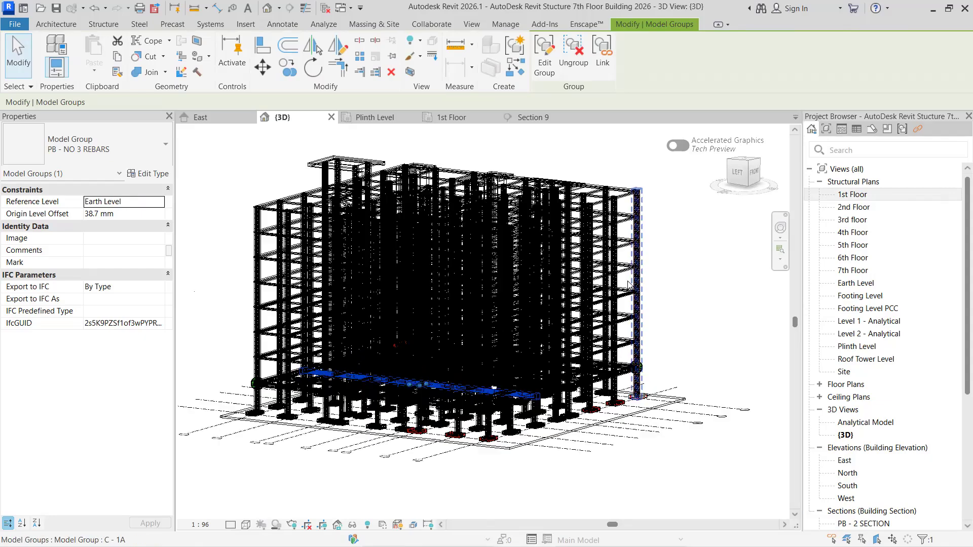
{"action": "scroll", "coordinate": [586, 239], "scroll_direction": "up", "scroll_amount": 4}
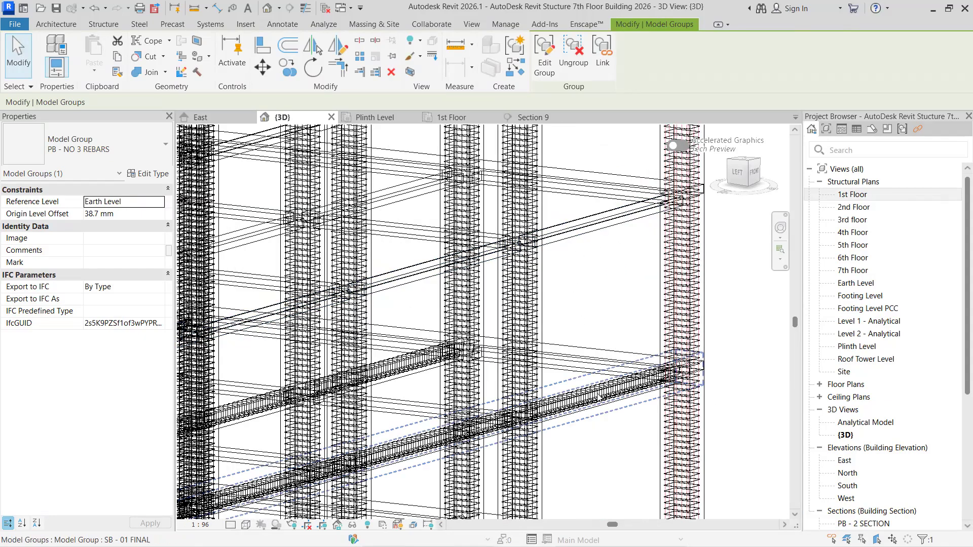
{"action": "left_click", "coordinate": [634, 390]}
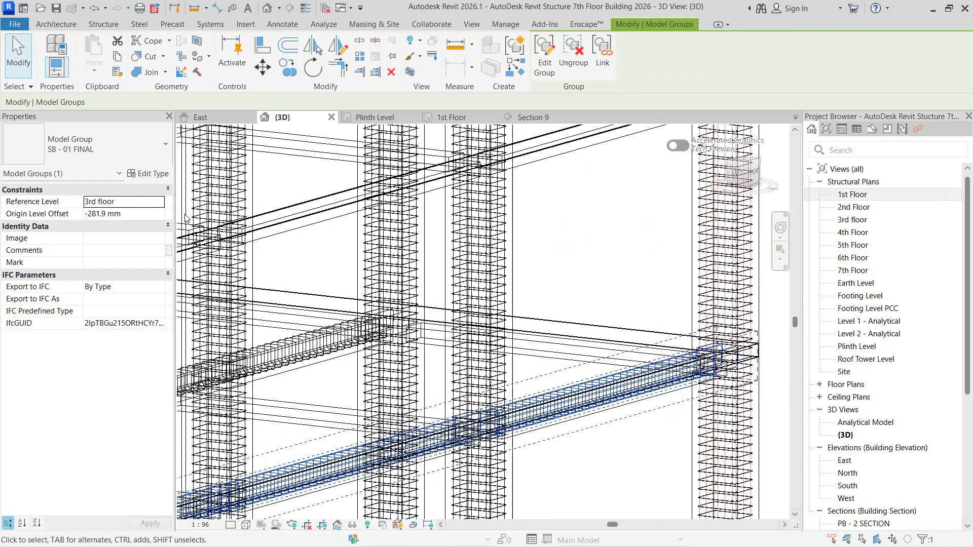
{"action": "scroll", "coordinate": [614, 373], "scroll_direction": "up", "scroll_amount": 5}
{"action": "left_click", "coordinate": [614, 466]}
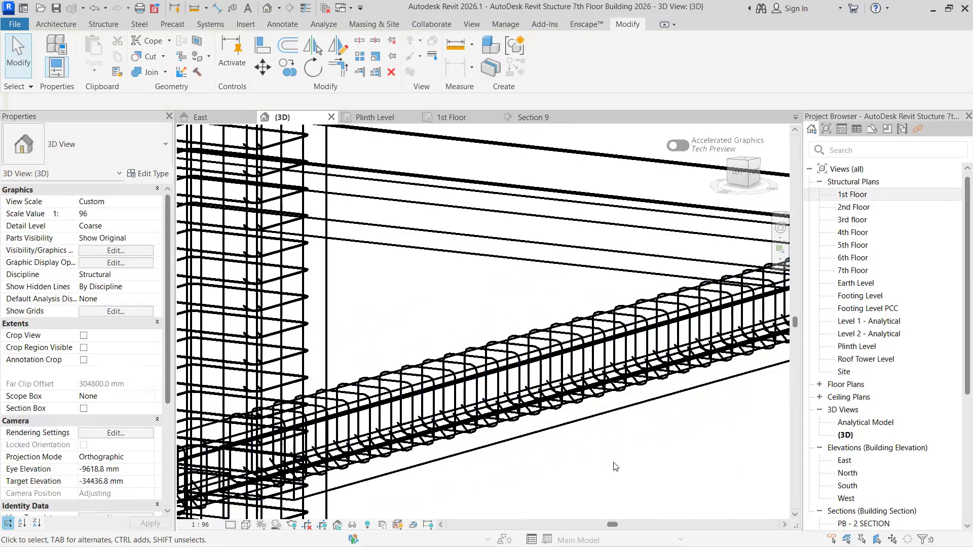
- Compare the beam reinforcement between floors at the left-front corner and select the 3RD Floor Slab 6" to identify its level
{"action": "scroll", "coordinate": [590, 416], "scroll_direction": "down", "scroll_amount": 3}
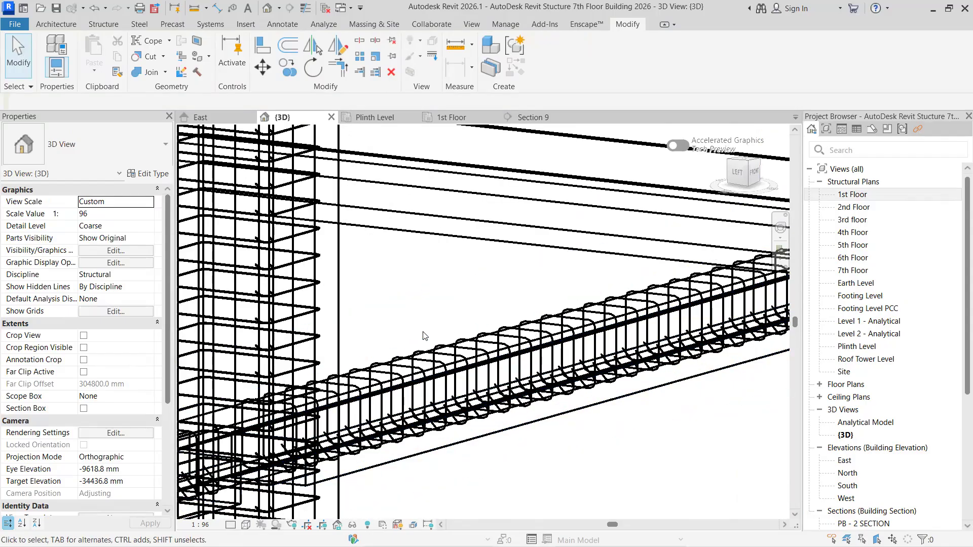
{"action": "scroll", "coordinate": [501, 451], "scroll_direction": "down", "scroll_amount": 5}
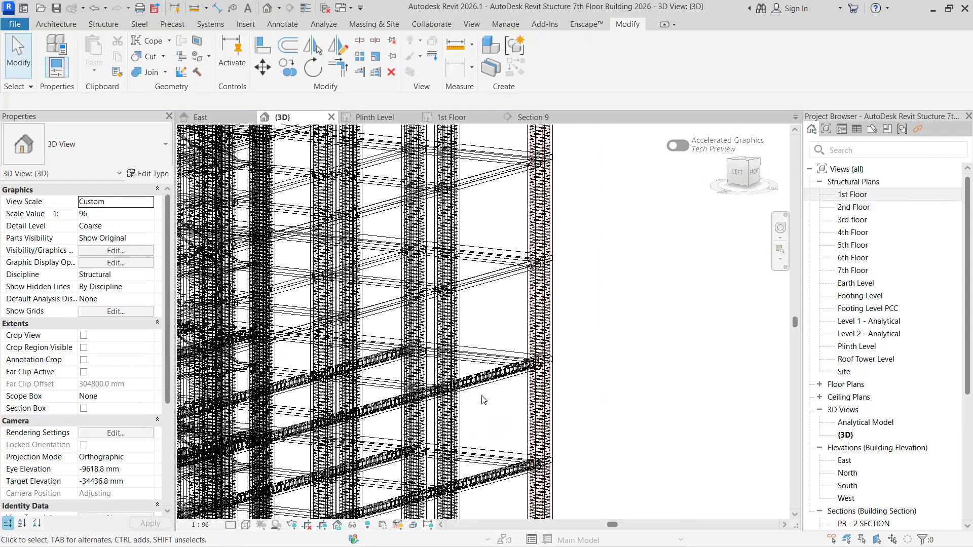
{"action": "scroll", "coordinate": [501, 451], "scroll_direction": "up", "scroll_amount": 5}
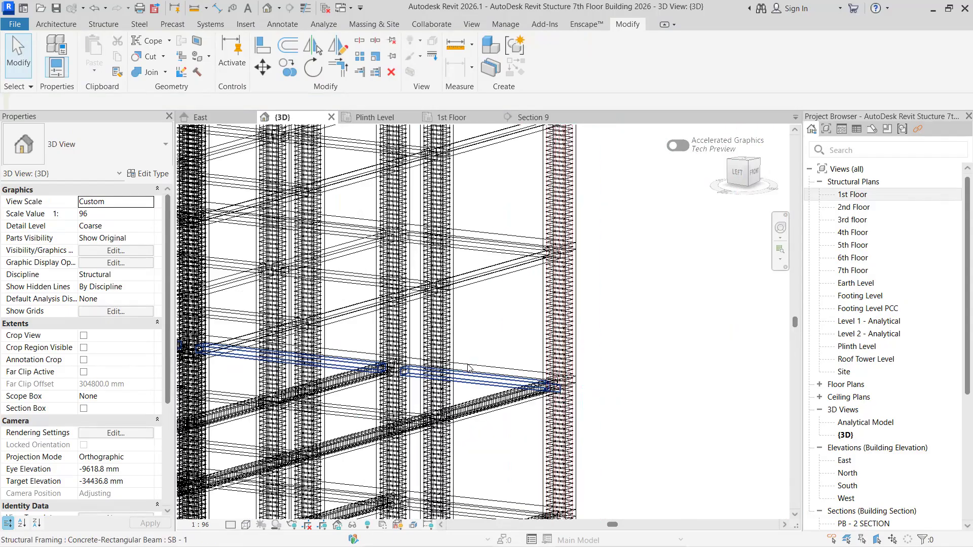
{"action": "left_click", "coordinate": [491, 376]}
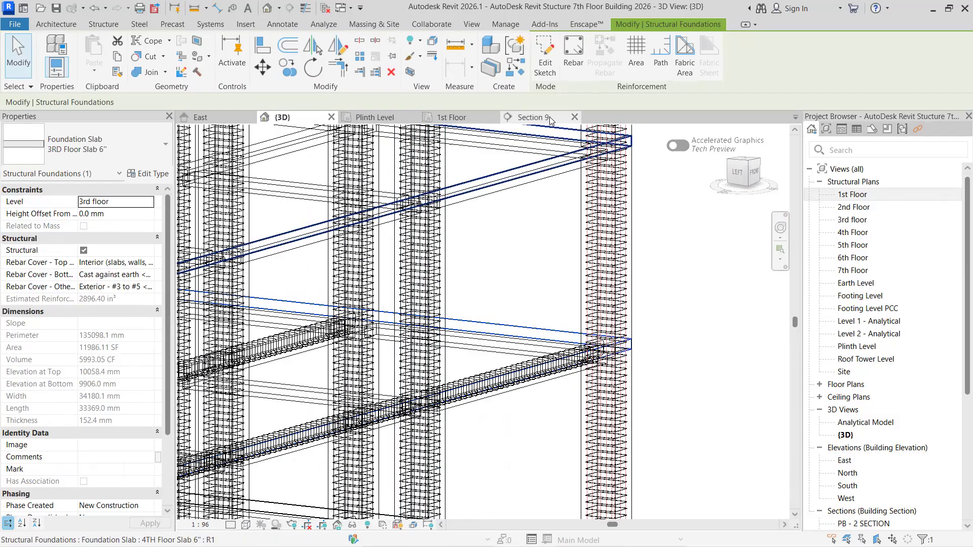
- In Section 9, copy the SB - 01 FINAL group from the 3rd floor's left-end beam up into the 4th Floor's left-end SB - 1 beam
{"action": "left_click", "coordinate": [533, 117]}
{"action": "scroll", "coordinate": [525, 362], "scroll_direction": "up", "scroll_amount": 5}
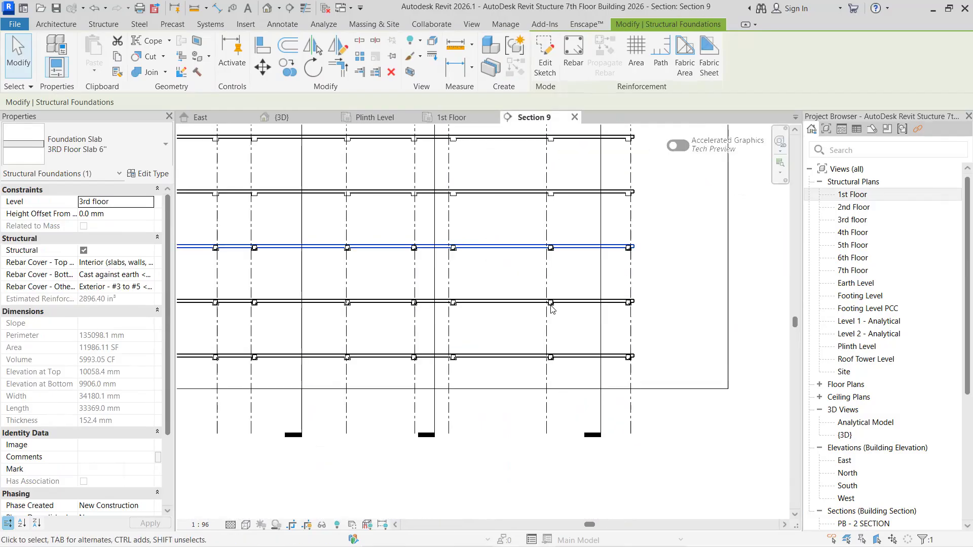
{"action": "scroll", "coordinate": [669, 368], "scroll_direction": "up", "scroll_amount": 2}
{"action": "scroll", "coordinate": [549, 260], "scroll_direction": "down", "scroll_amount": 5}
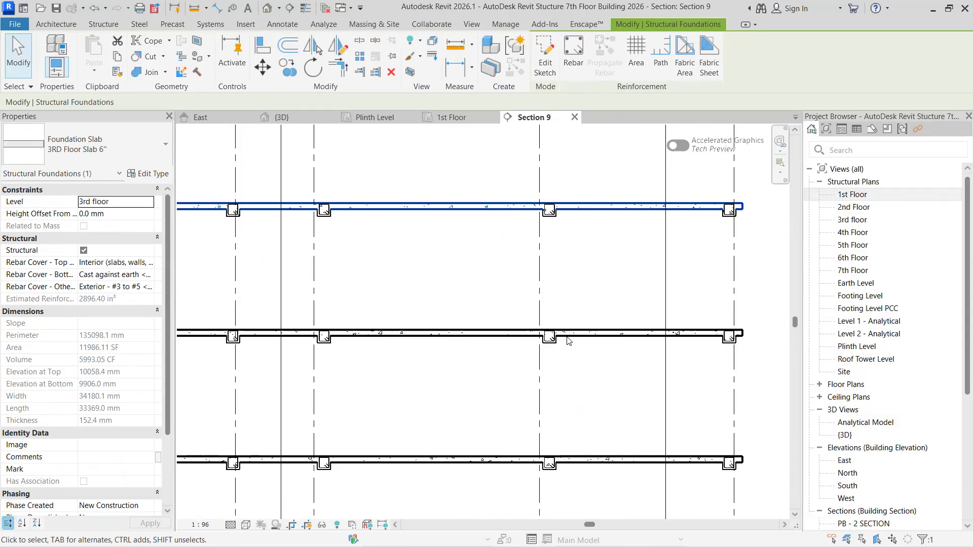
{"action": "scroll", "coordinate": [398, 282], "scroll_direction": "up", "scroll_amount": 3}
{"action": "scroll", "coordinate": [320, 266], "scroll_direction": "up", "scroll_amount": 5}
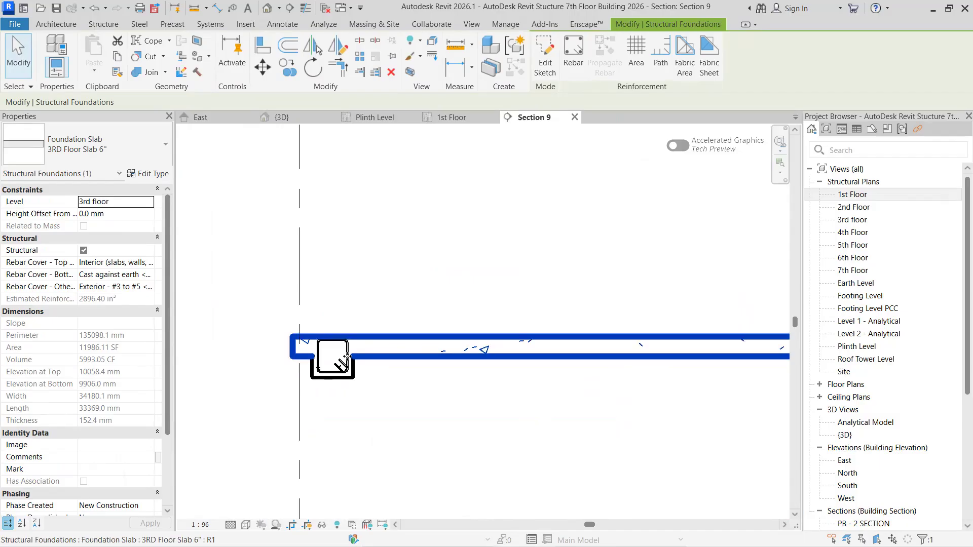
{"action": "left_click", "coordinate": [342, 373]}
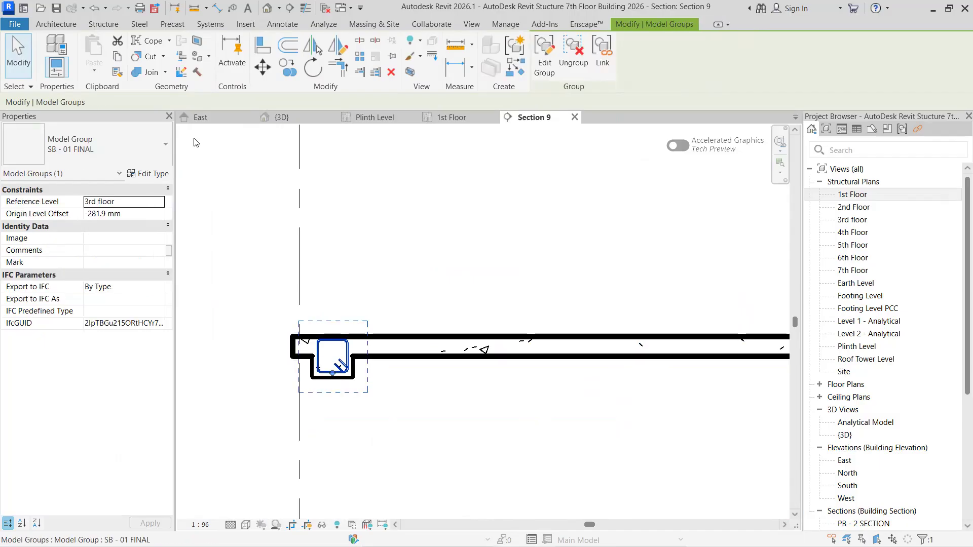
{"action": "left_click", "coordinate": [290, 66]}
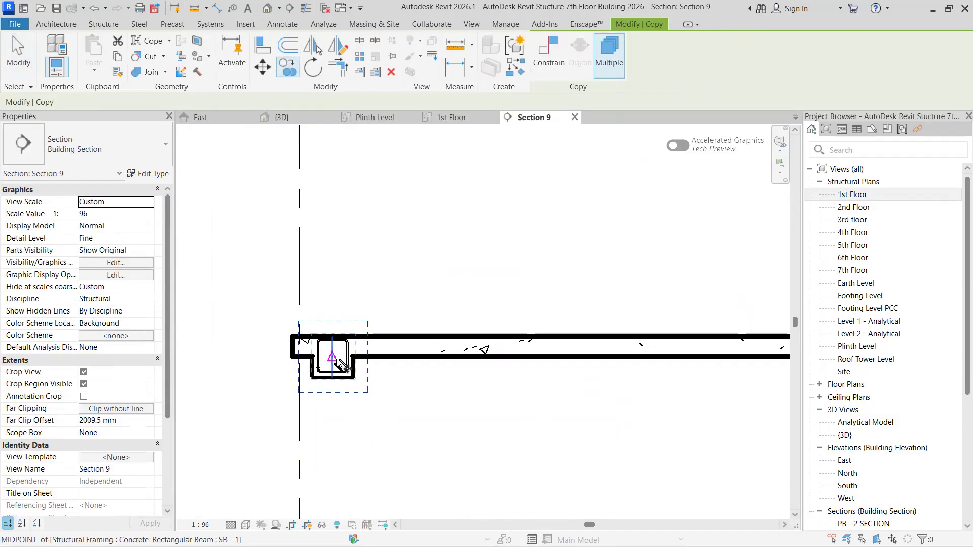
{"action": "scroll", "coordinate": [332, 360], "scroll_direction": "up", "scroll_amount": 1}
{"action": "left_click", "coordinate": [329, 355]}
{"action": "scroll", "coordinate": [365, 210], "scroll_direction": "down", "scroll_amount": 3}
{"action": "middle_click_drag", "start_coordinate": [373, 163], "coordinate": [376, 406]}
{"action": "scroll", "coordinate": [347, 280], "scroll_direction": "up", "scroll_amount": 2}
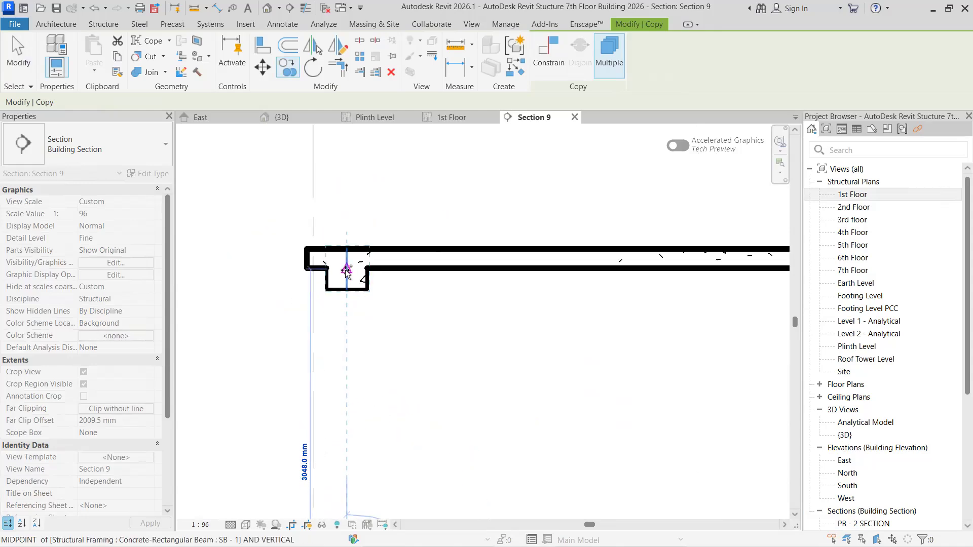
- Place copies of the SB - 01 FINAL group in the 4th Floor's second, third and fourth SB - 1 beams from the left
{"action": "scroll", "coordinate": [438, 318], "scroll_direction": "down", "scroll_amount": 2}
{"action": "middle_click_drag", "start_coordinate": [710, 324], "coordinate": [271, 313]}
{"action": "scroll", "coordinate": [276, 310], "scroll_direction": "up", "scroll_amount": 4}
{"action": "left_click", "coordinate": [374, 266]}
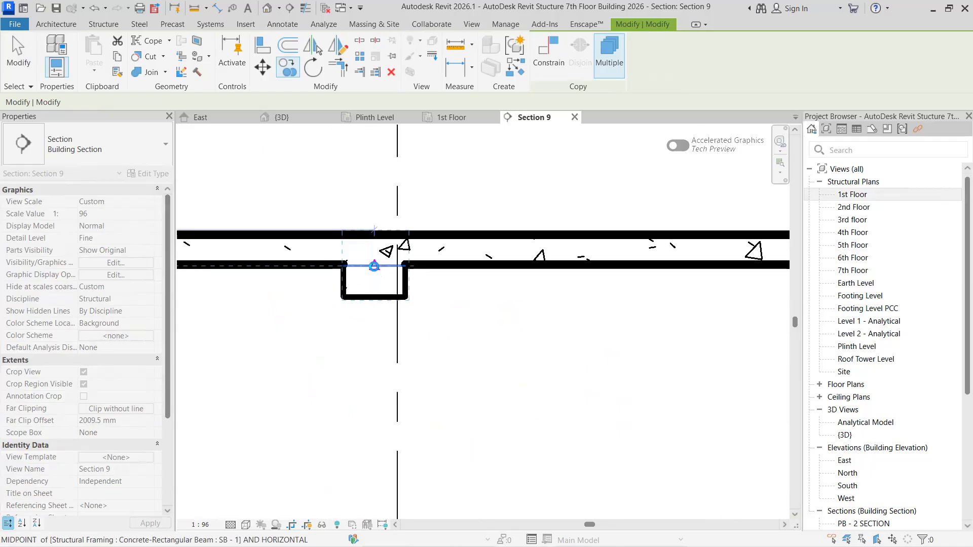
{"action": "scroll", "coordinate": [559, 344], "scroll_direction": "down", "scroll_amount": 2}
{"action": "scroll", "coordinate": [449, 291], "scroll_direction": "up", "scroll_amount": 2}
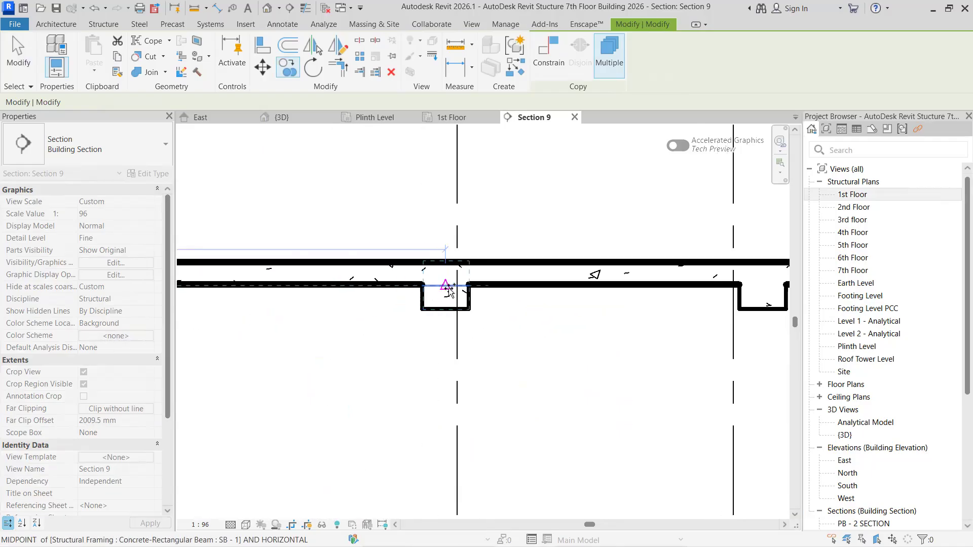
{"action": "scroll", "coordinate": [446, 284], "scroll_direction": "up", "scroll_amount": 2}
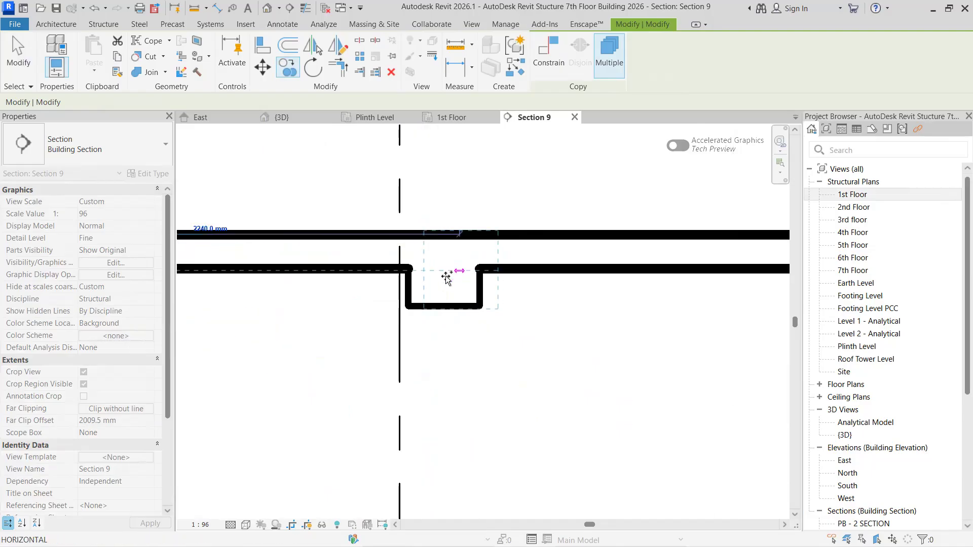
{"action": "left_click", "coordinate": [444, 271]}
- Place copies of the rebar group in the 4th Floor's fifth and sixth SB - 1 beams from the left
{"action": "scroll", "coordinate": [540, 347], "scroll_direction": "down", "scroll_amount": 2}
{"action": "middle_click_drag", "start_coordinate": [550, 340], "coordinate": [223, 335]}
{"action": "middle_click_drag", "start_coordinate": [581, 327], "coordinate": [199, 334]}
{"action": "scroll", "coordinate": [474, 307], "scroll_direction": "up", "scroll_amount": 2}
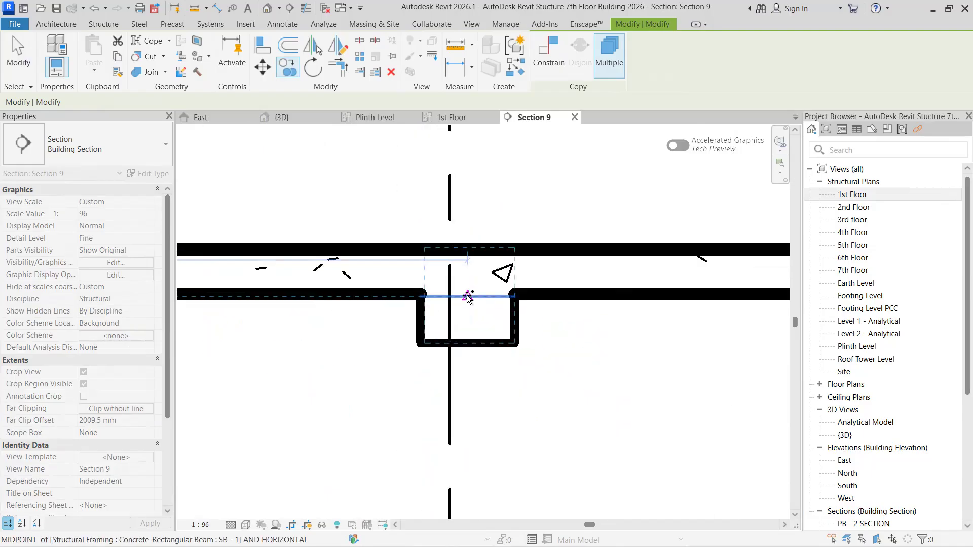
{"action": "left_click", "coordinate": [469, 301]}
{"action": "scroll", "coordinate": [489, 353], "scroll_direction": "down", "scroll_amount": 2}
{"action": "middle_click_drag", "start_coordinate": [583, 364], "coordinate": [284, 353]}
{"action": "middle_click_drag", "start_coordinate": [652, 323], "coordinate": [367, 319]}
{"action": "scroll", "coordinate": [368, 318], "scroll_direction": "up", "scroll_amount": 2}
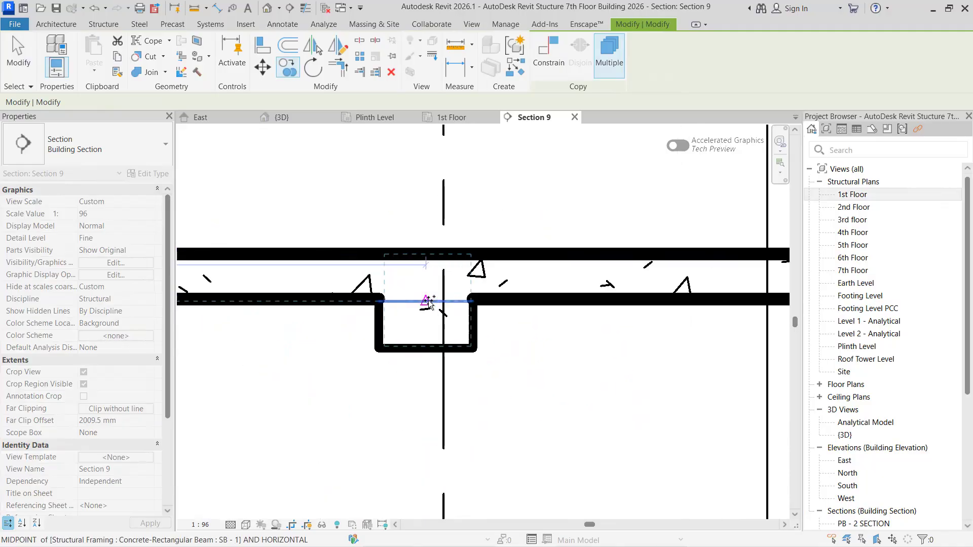
- Place copies of the rebar group in the 4th Floor's seventh and eighth SB - 1 beams from the left
{"action": "scroll", "coordinate": [547, 364], "scroll_direction": "down", "scroll_amount": 3}
{"action": "middle_click_drag", "start_coordinate": [710, 356], "coordinate": [338, 332]}
{"action": "scroll", "coordinate": [462, 318], "scroll_direction": "up", "scroll_amount": 2}
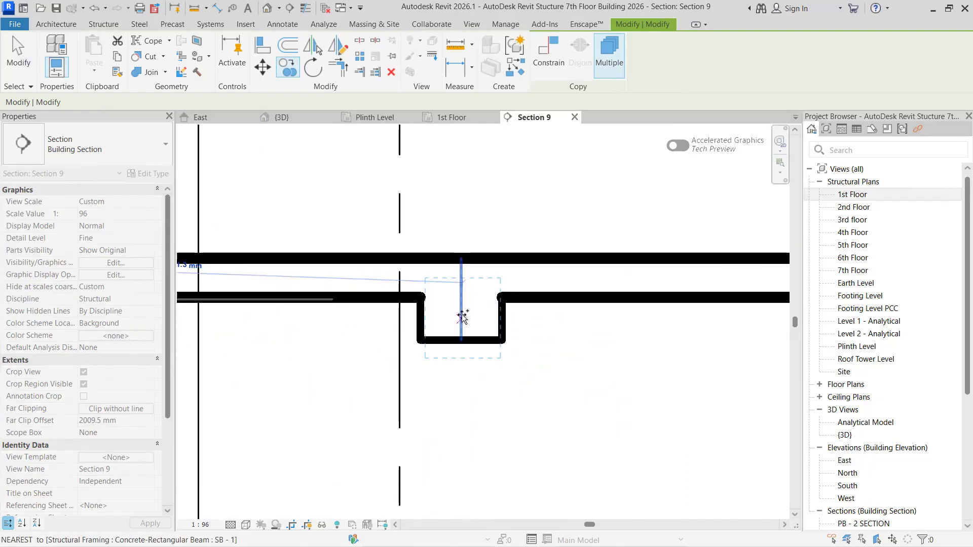
{"action": "scroll", "coordinate": [695, 332], "scroll_direction": "down", "scroll_amount": 3}
{"action": "middle_click_drag", "start_coordinate": [766, 331], "coordinate": [406, 319]}
{"action": "middle_click_drag", "start_coordinate": [634, 332], "coordinate": [418, 335]}
{"action": "middle_click_drag", "start_coordinate": [559, 315], "coordinate": [412, 323]}
{"action": "scroll", "coordinate": [408, 323], "scroll_direction": "up", "scroll_amount": 3}
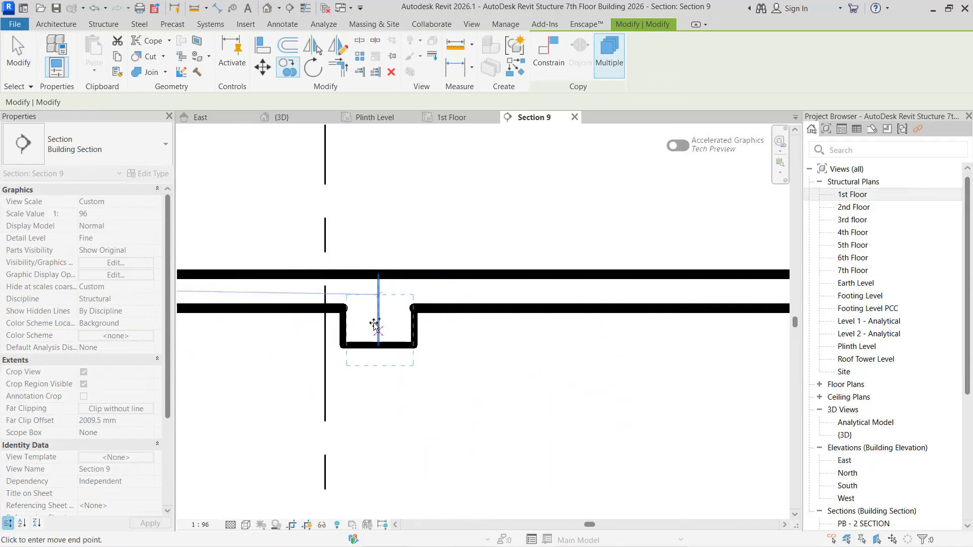
{"action": "left_click", "coordinate": [383, 320]}
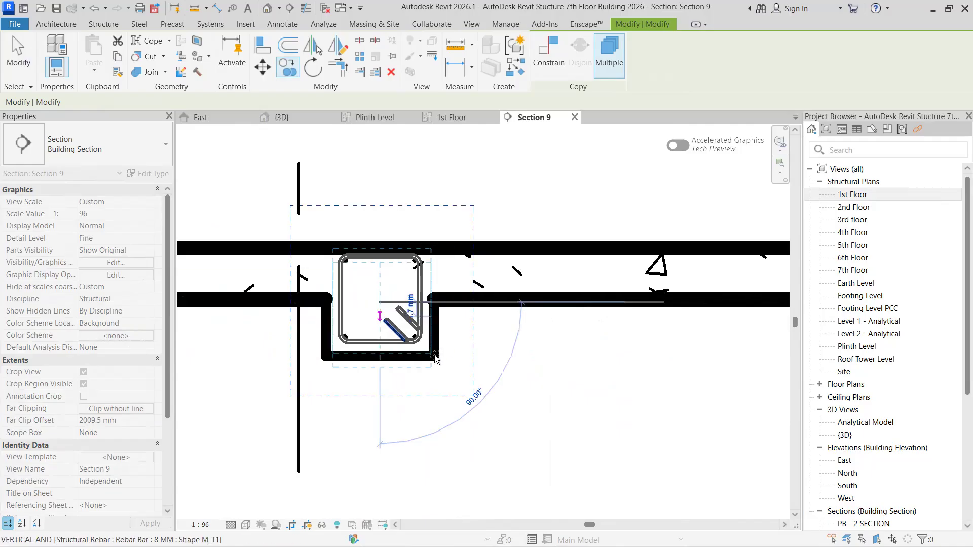
- Complete the 4th Floor row by placing a rebar group copy in its right-end SB - 1 beam
{"action": "scroll", "coordinate": [420, 350], "scroll_direction": "down", "scroll_amount": 3}
{"action": "middle_click_drag", "start_coordinate": [565, 354], "coordinate": [217, 337]}
{"action": "middle_click_drag", "start_coordinate": [413, 337], "coordinate": [355, 337]}
{"action": "scroll", "coordinate": [437, 314], "scroll_direction": "up", "scroll_amount": 2}
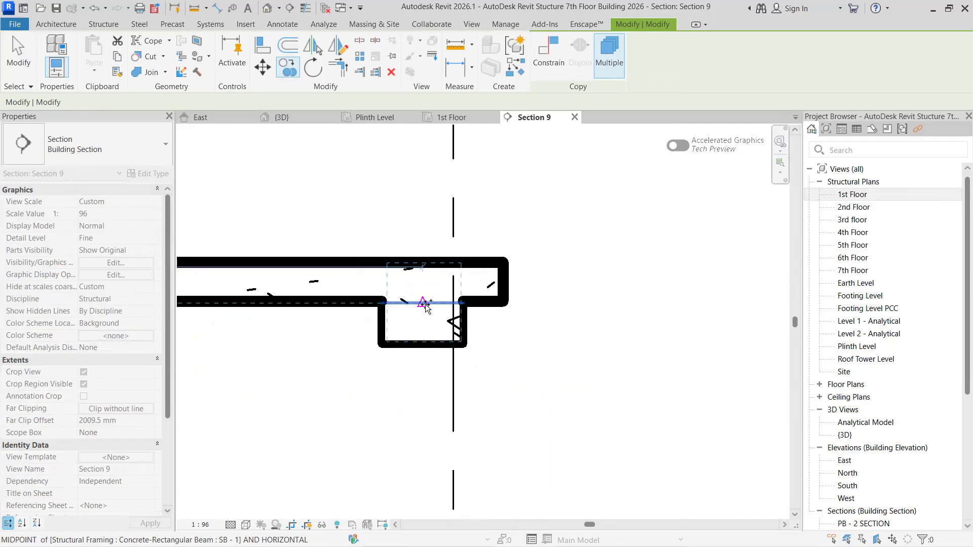
{"action": "left_click", "coordinate": [414, 321]}
- Continue the rebar group copies on the 5th Floor in its right-end SB - 1 beam and the beam beside it
{"action": "scroll", "coordinate": [421, 324], "scroll_direction": "down", "scroll_amount": 4}
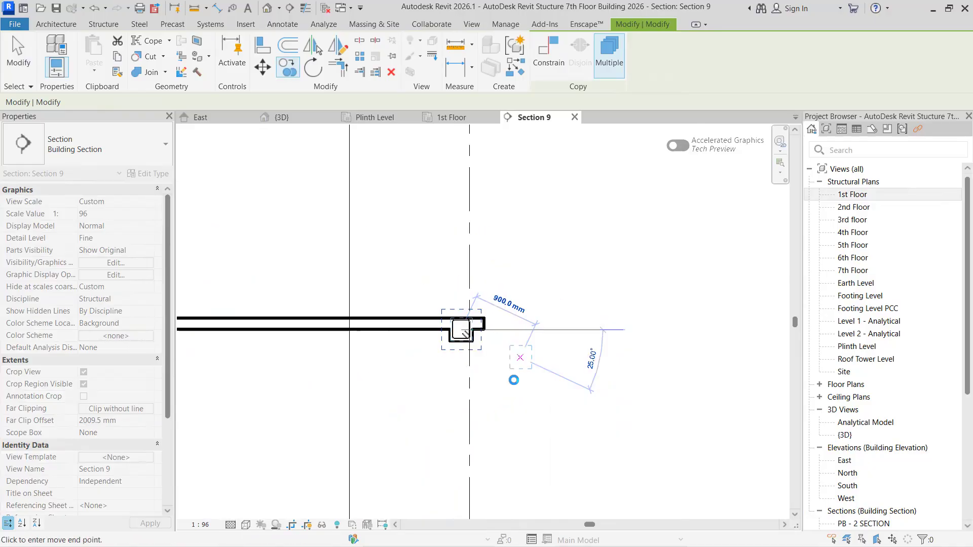
{"action": "scroll", "coordinate": [497, 291], "scroll_direction": "up", "scroll_amount": 4}
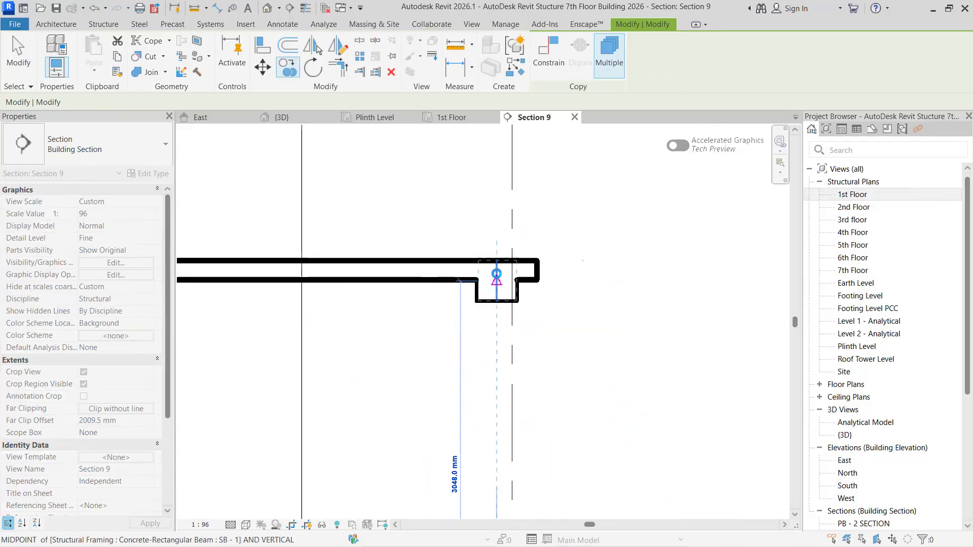
{"action": "left_click", "coordinate": [497, 284]}
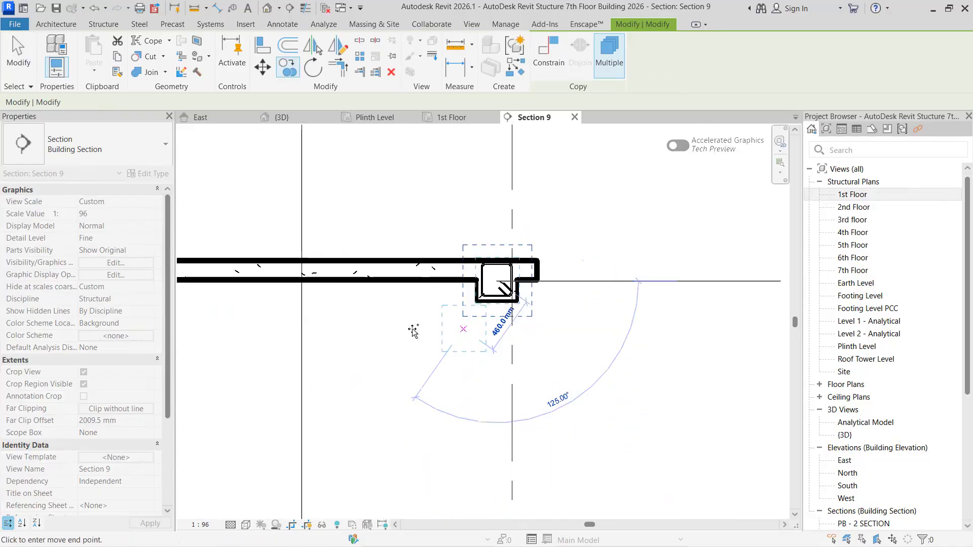
{"action": "scroll", "coordinate": [413, 330], "scroll_direction": "down", "scroll_amount": 2}
{"action": "middle_click_drag", "start_coordinate": [417, 331], "coordinate": [771, 337]}
{"action": "scroll", "coordinate": [493, 308], "scroll_direction": "up", "scroll_amount": 4}
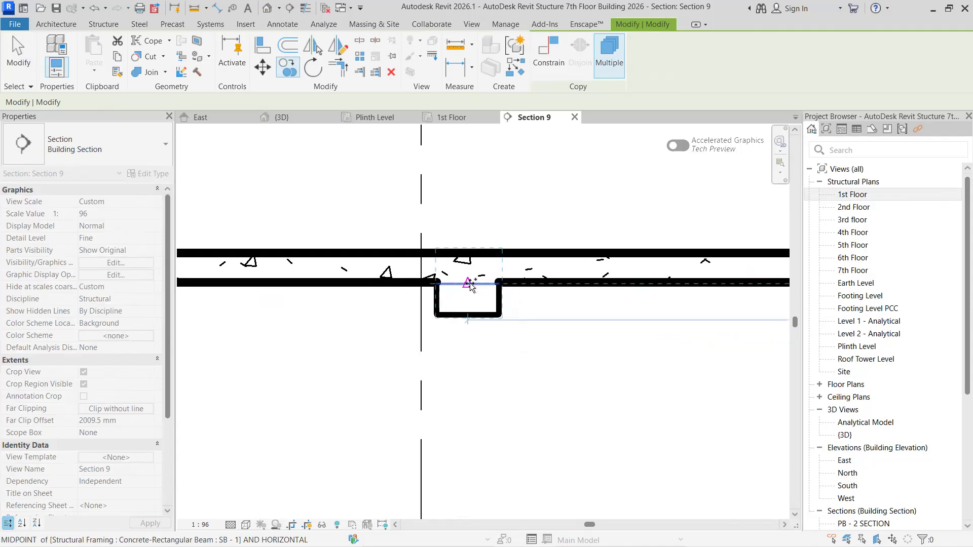
{"action": "left_click", "coordinate": [465, 289]}
- Place copies of the rebar group in the 5th Floor's third and fourth SB - 1 beams from the right
{"action": "scroll", "coordinate": [385, 338], "scroll_direction": "down", "scroll_amount": 2}
{"action": "middle_click_drag", "start_coordinate": [279, 327], "coordinate": [736, 327]}
{"action": "middle_click_drag", "start_coordinate": [403, 310], "coordinate": [582, 309]}
{"action": "scroll", "coordinate": [583, 312], "scroll_direction": "up", "scroll_amount": 3}
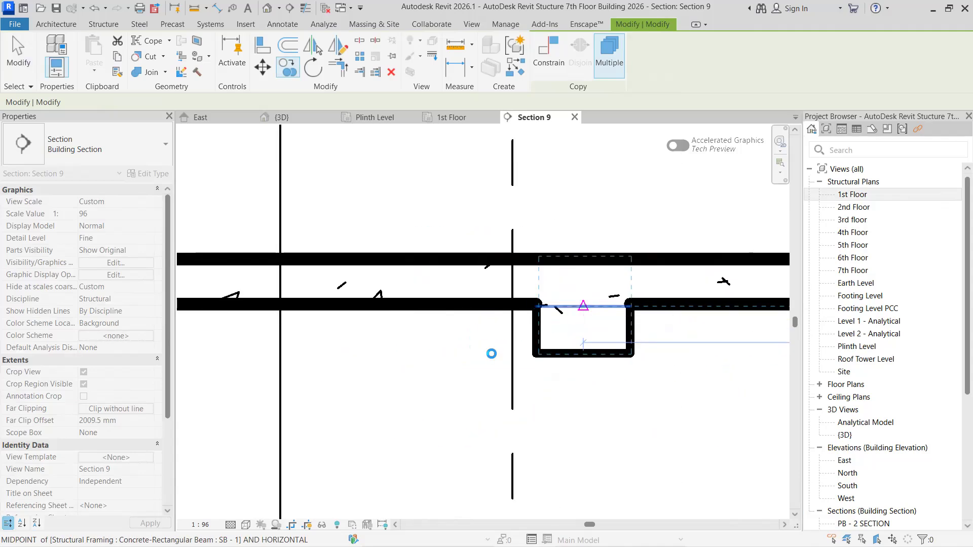
{"action": "scroll", "coordinate": [443, 362], "scroll_direction": "down", "scroll_amount": 3}
{"action": "middle_click_drag", "start_coordinate": [332, 356], "coordinate": [700, 353]}
{"action": "scroll", "coordinate": [548, 345], "scroll_direction": "up", "scroll_amount": 2}
{"action": "left_click", "coordinate": [565, 324]}
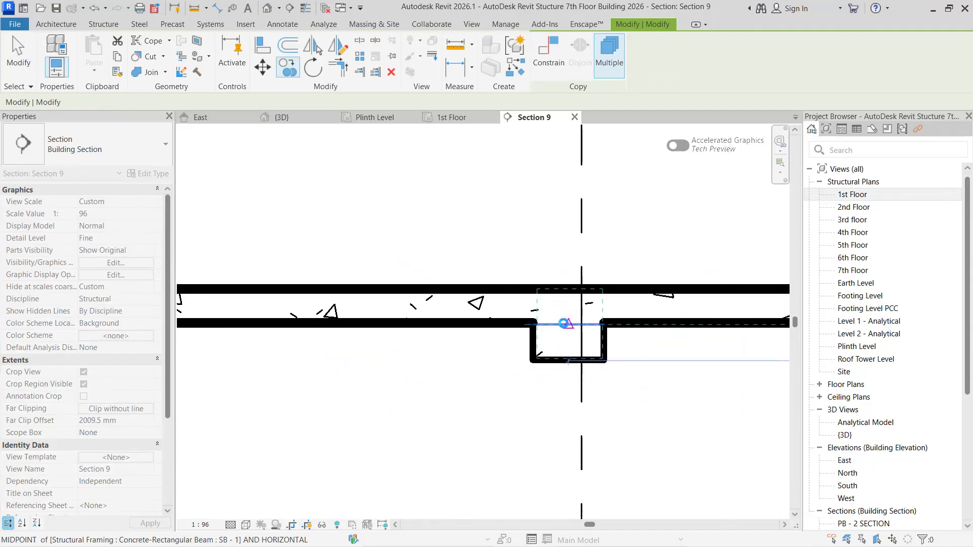
- Place copies of the rebar group in the 5th Floor's fifth and sixth SB - 1 beams from the right
{"action": "middle_click_drag", "start_coordinate": [214, 346], "coordinate": [580, 345]}
{"action": "scroll", "coordinate": [337, 359], "scroll_direction": "down", "scroll_amount": 1}
{"action": "middle_click_drag", "start_coordinate": [312, 354], "coordinate": [637, 344]}
{"action": "scroll", "coordinate": [495, 344], "scroll_direction": "up", "scroll_amount": 1}
{"action": "scroll", "coordinate": [484, 315], "scroll_direction": "up", "scroll_amount": 2}
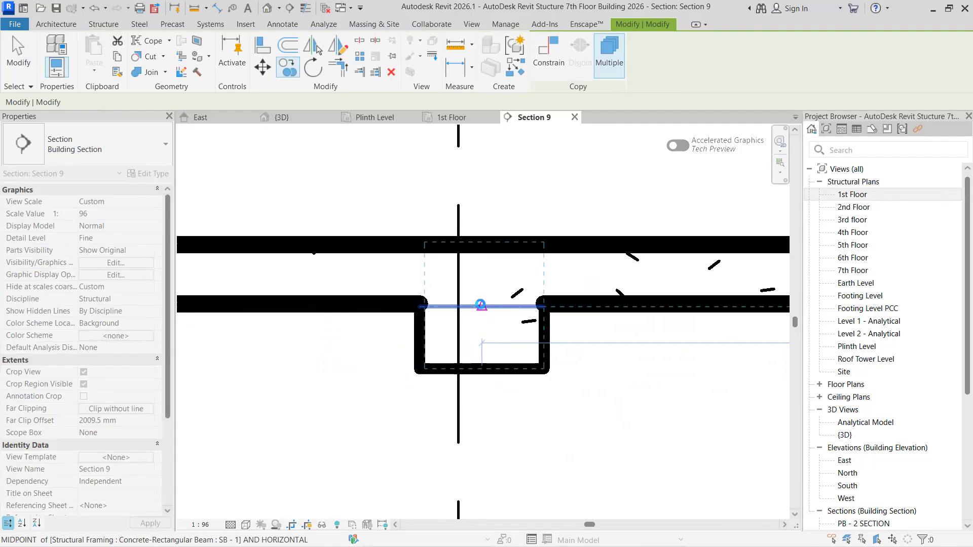
{"action": "left_click", "coordinate": [481, 305]}
{"action": "scroll", "coordinate": [350, 348], "scroll_direction": "down", "scroll_amount": 2}
{"action": "middle_click_drag", "start_coordinate": [309, 349], "coordinate": [760, 361]}
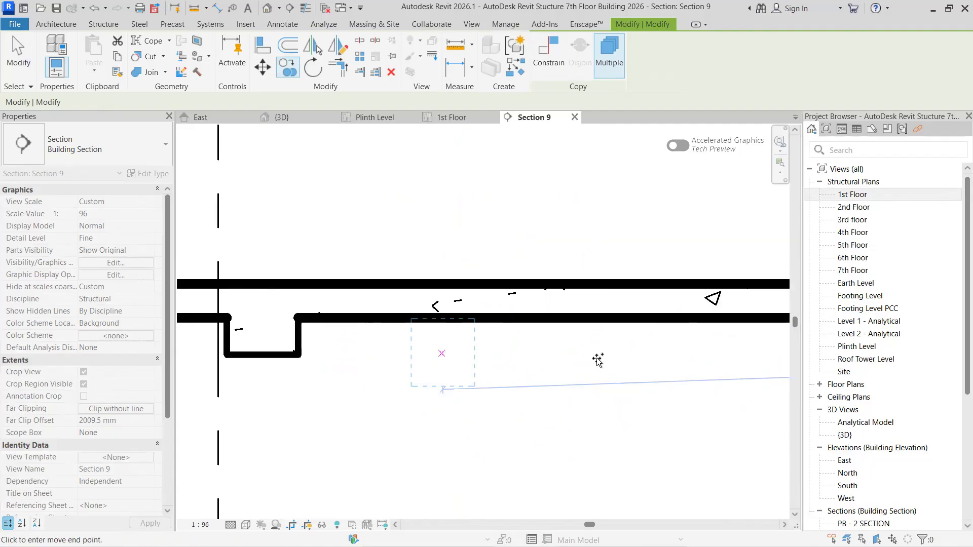
{"action": "middle_click_drag", "start_coordinate": [441, 359], "coordinate": [488, 340]}
{"action": "scroll", "coordinate": [335, 307], "scroll_direction": "up", "scroll_amount": 1}
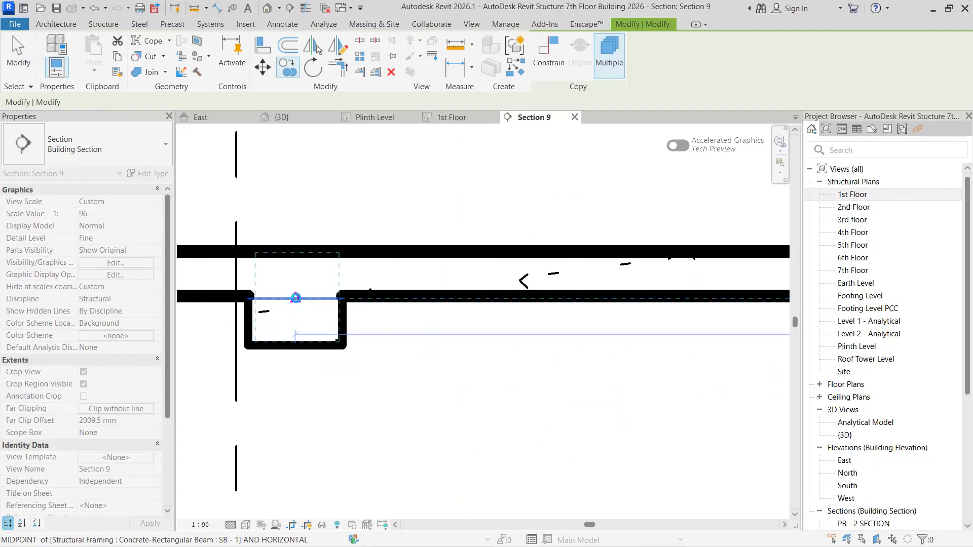
- Place copies of the rebar group in the 5th Floor's seventh and eighth SB - 1 beams from the right
{"action": "middle_click_drag", "start_coordinate": [195, 355], "coordinate": [663, 359]}
{"action": "scroll", "coordinate": [435, 348], "scroll_direction": "down", "scroll_amount": 3}
{"action": "middle_click_drag", "start_coordinate": [434, 348], "coordinate": [743, 346]}
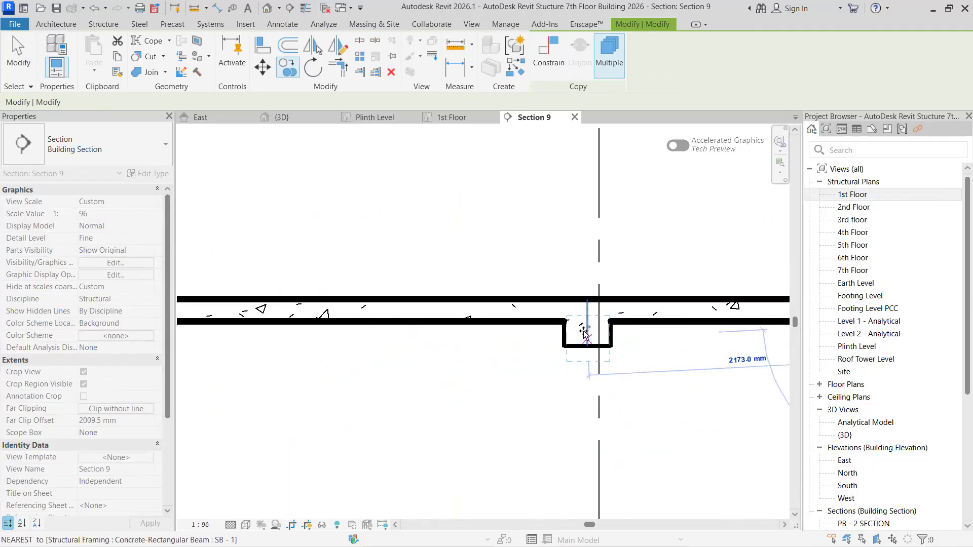
{"action": "scroll", "coordinate": [584, 331], "scroll_direction": "up", "scroll_amount": 2}
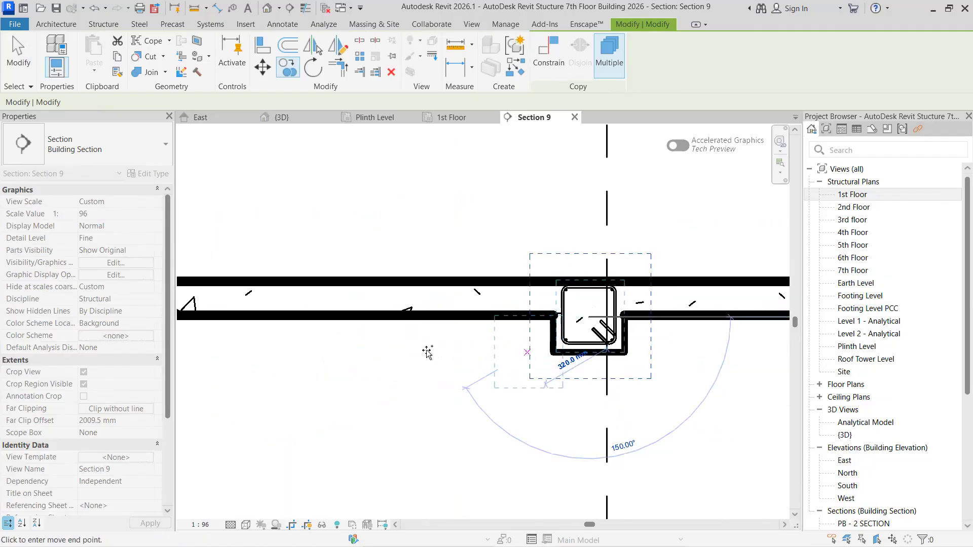
{"action": "scroll", "coordinate": [389, 364], "scroll_direction": "down", "scroll_amount": 2}
{"action": "middle_click_drag", "start_coordinate": [388, 364], "coordinate": [707, 367]}
{"action": "middle_click_drag", "start_coordinate": [428, 362], "coordinate": [691, 365]}
{"action": "scroll", "coordinate": [311, 344], "scroll_direction": "up", "scroll_amount": 1}
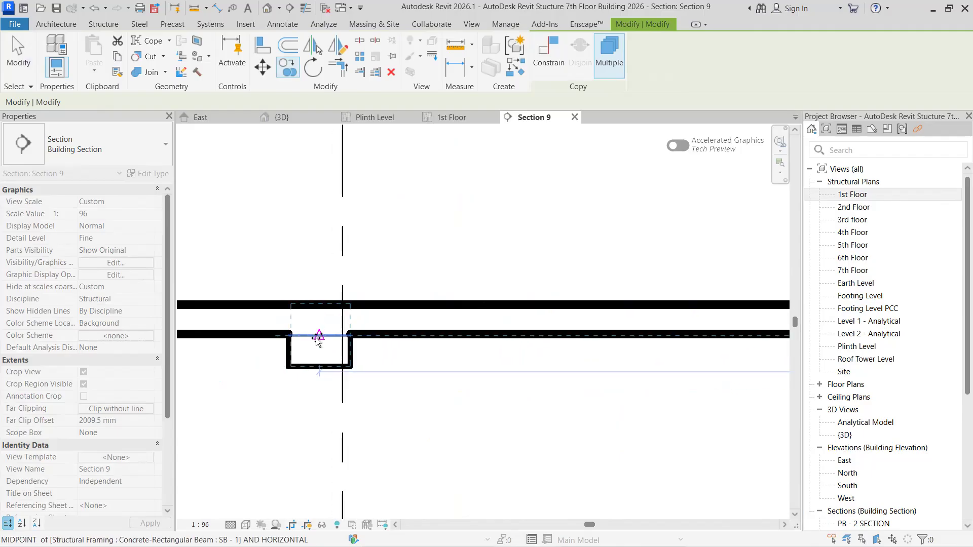
{"action": "left_click", "coordinate": [329, 389]}
- Complete the 5th Floor row by placing a rebar group copy in its left-end SB - 1 beam
{"action": "scroll", "coordinate": [329, 389], "scroll_direction": "down", "scroll_amount": 3}
{"action": "middle_click_drag", "start_coordinate": [296, 393], "coordinate": [811, 390]}
{"action": "middle_click_drag", "start_coordinate": [471, 380], "coordinate": [321, 330]}
{"action": "scroll", "coordinate": [489, 359], "scroll_direction": "up", "scroll_amount": 2}
{"action": "left_click", "coordinate": [513, 412]}
- Continue the rebar group copies on the 6th Floor in its left-end and second SB - 1 beams
{"action": "scroll", "coordinate": [513, 411], "scroll_direction": "down", "scroll_amount": 2}
{"action": "scroll", "coordinate": [321, 330], "scroll_direction": "down", "scroll_amount": 2}
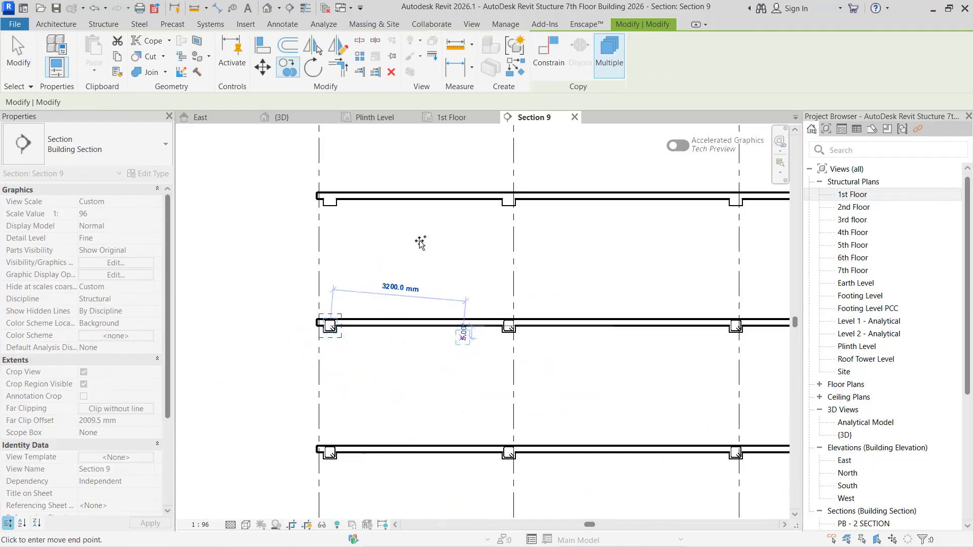
{"action": "scroll", "coordinate": [628, 361], "scroll_direction": "down", "scroll_amount": 1}
{"action": "scroll", "coordinate": [629, 361], "scroll_direction": "down", "scroll_amount": 1}
{"action": "middle_click_drag", "start_coordinate": [629, 361], "coordinate": [561, 441]}
{"action": "scroll", "coordinate": [337, 334], "scroll_direction": "up", "scroll_amount": 6}
{"action": "scroll", "coordinate": [388, 358], "scroll_direction": "up", "scroll_amount": 4}
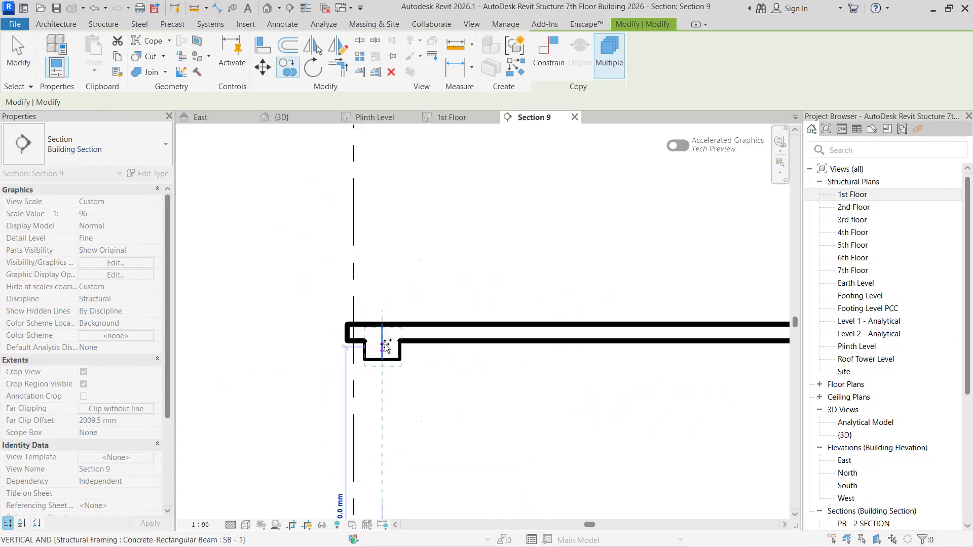
{"action": "scroll", "coordinate": [469, 378], "scroll_direction": "down", "scroll_amount": 3}
{"action": "middle_click_drag", "start_coordinate": [744, 400], "coordinate": [398, 331]}
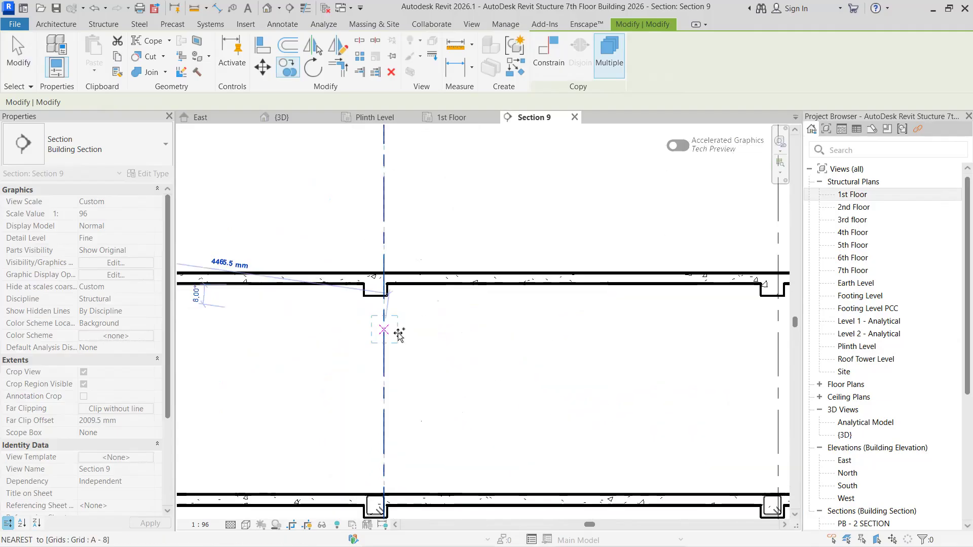
{"action": "scroll", "coordinate": [396, 330], "scroll_direction": "up", "scroll_amount": 4}
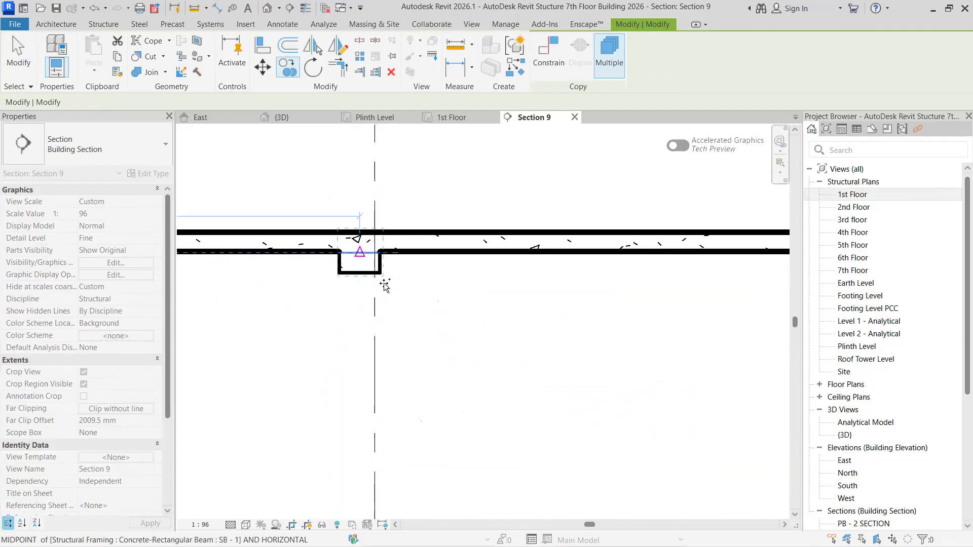
- Place copies of the rebar group in the 6th Floor's third and fourth SB - 1 beams from the left
{"action": "scroll", "coordinate": [425, 297], "scroll_direction": "down", "scroll_amount": 2}
{"action": "scroll", "coordinate": [495, 298], "scroll_direction": "up", "scroll_amount": 3}
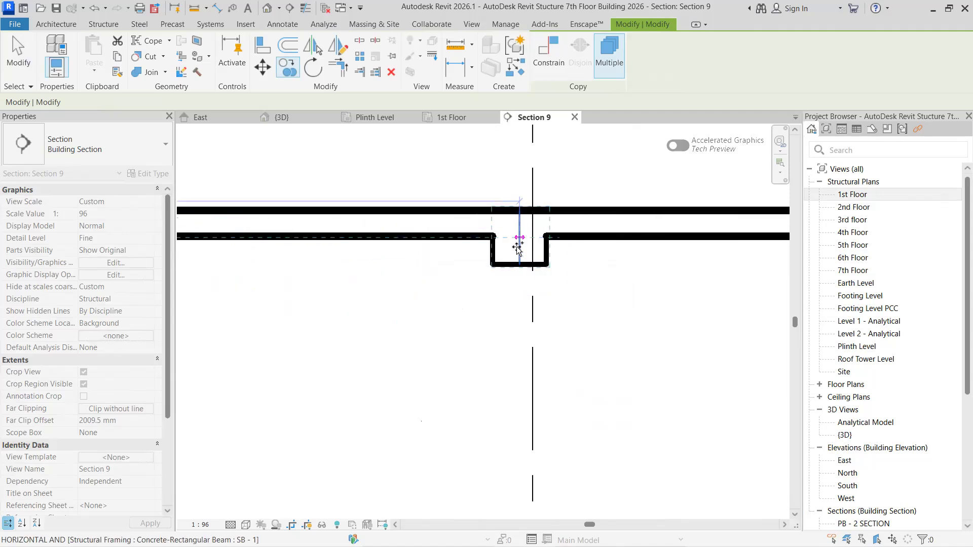
{"action": "scroll", "coordinate": [602, 319], "scroll_direction": "down", "scroll_amount": 1}
{"action": "middle_click_drag", "start_coordinate": [644, 318], "coordinate": [283, 318]}
{"action": "scroll", "coordinate": [429, 277], "scroll_direction": "up", "scroll_amount": 2}
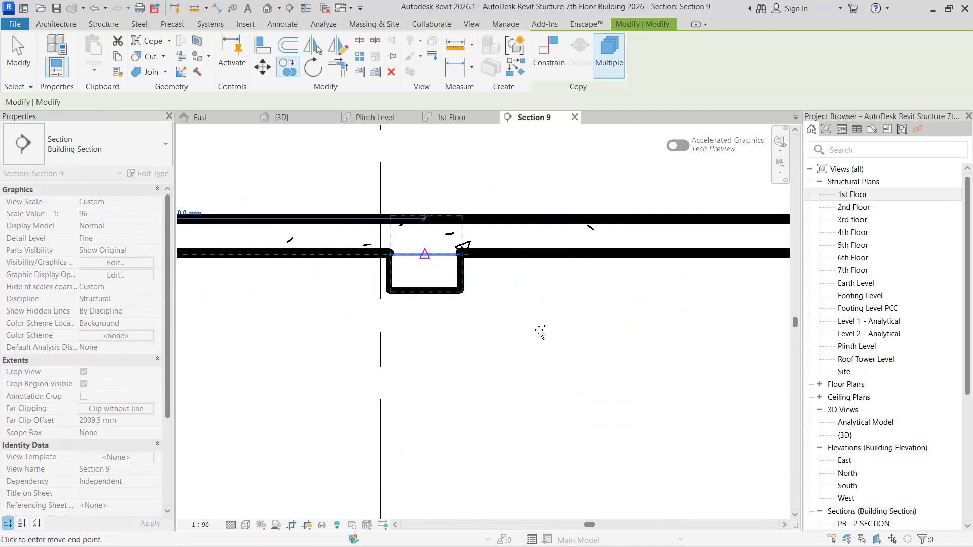
- Place copies of the rebar group in the 6th Floor's fifth and sixth SB - 1 beams from the left
{"action": "scroll", "coordinate": [540, 332], "scroll_direction": "down", "scroll_amount": 1}
{"action": "scroll", "coordinate": [654, 343], "scroll_direction": "down", "scroll_amount": 1}
{"action": "middle_click_drag", "start_coordinate": [750, 337], "coordinate": [414, 335]}
{"action": "scroll", "coordinate": [483, 332], "scroll_direction": "up", "scroll_amount": 2}
{"action": "scroll", "coordinate": [719, 307], "scroll_direction": "down", "scroll_amount": 1}
{"action": "middle_click_drag", "start_coordinate": [730, 306], "coordinate": [360, 368]}
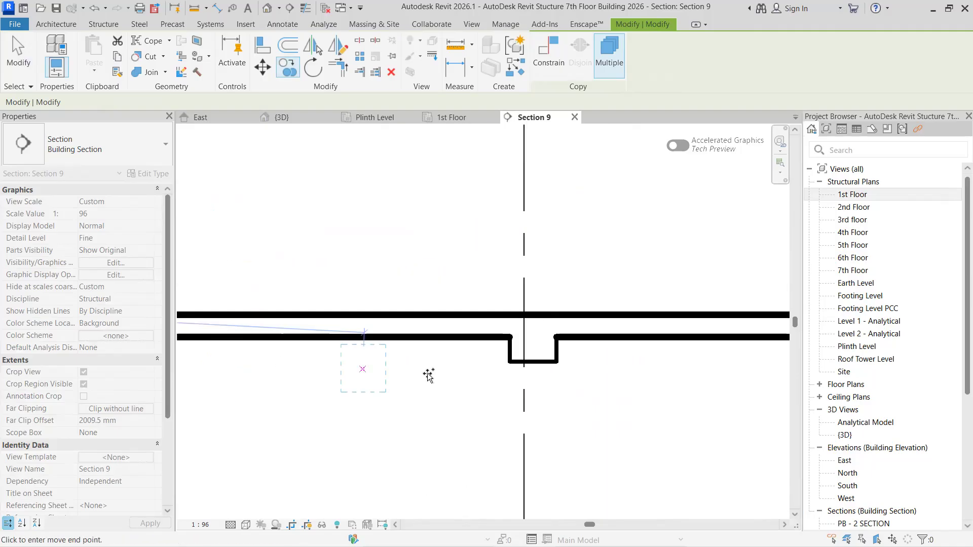
{"action": "scroll", "coordinate": [537, 349], "scroll_direction": "up", "scroll_amount": 1}
{"action": "left_click", "coordinate": [543, 359]}
{"action": "scroll", "coordinate": [570, 374], "scroll_direction": "down", "scroll_amount": 2}
{"action": "middle_click_drag", "start_coordinate": [640, 380], "coordinate": [276, 382]}
{"action": "scroll", "coordinate": [568, 363], "scroll_direction": "up", "scroll_amount": 2}
{"action": "scroll", "coordinate": [505, 367], "scroll_direction": "up", "scroll_amount": 1}
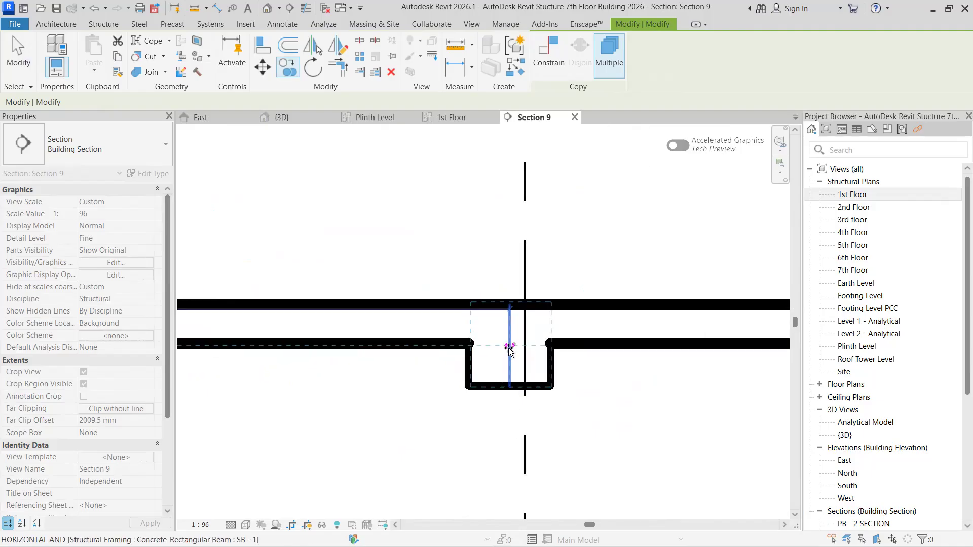
- Place copies of the rebar group in the 6th Floor's seventh and eighth SB - 1 beams from the left
{"action": "scroll", "coordinate": [542, 403], "scroll_direction": "down", "scroll_amount": 2}
{"action": "middle_click_drag", "start_coordinate": [582, 406], "coordinate": [306, 393]}
{"action": "middle_click_drag", "start_coordinate": [484, 393], "coordinate": [321, 400]}
{"action": "scroll", "coordinate": [455, 373], "scroll_direction": "up", "scroll_amount": 2}
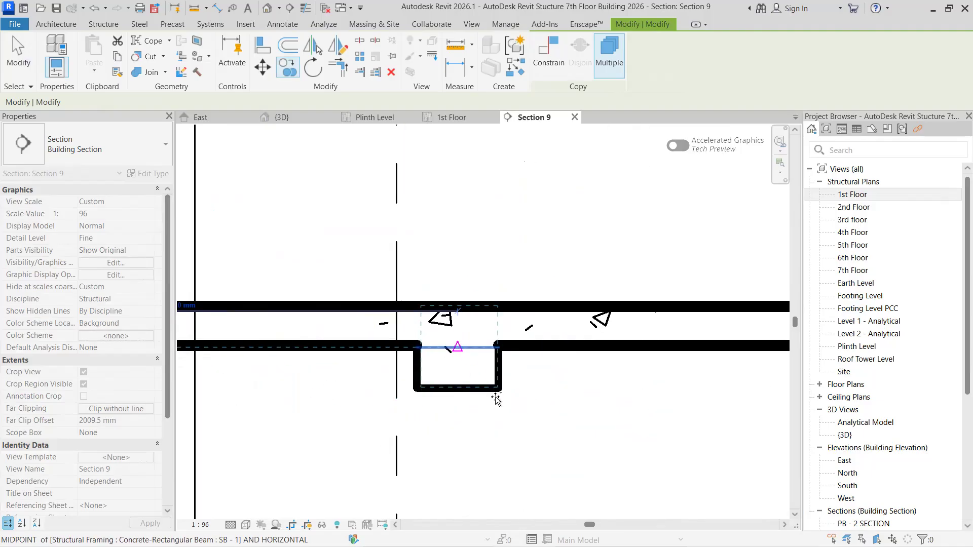
{"action": "left_click", "coordinate": [495, 399]}
{"action": "scroll", "coordinate": [564, 416], "scroll_direction": "down", "scroll_amount": 2}
{"action": "middle_click_drag", "start_coordinate": [604, 416], "coordinate": [260, 409]}
{"action": "middle_click_drag", "start_coordinate": [535, 417], "coordinate": [187, 414]}
{"action": "scroll", "coordinate": [186, 414], "scroll_direction": "down", "scroll_amount": 2}
{"action": "scroll", "coordinate": [335, 406], "scroll_direction": "up", "scroll_amount": 2}
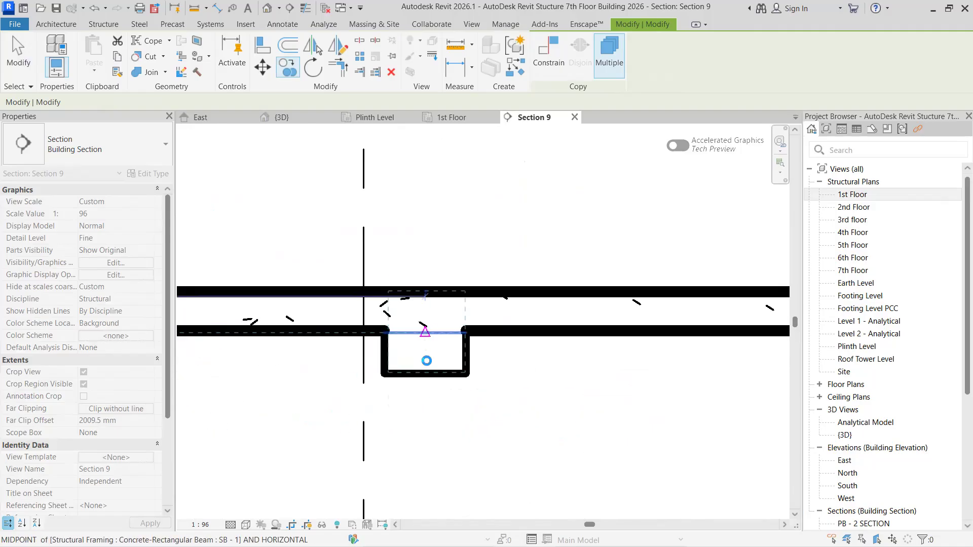
- Complete the 6th Floor row by placing a rebar group copy in its right-end SB - 1 beam
{"action": "scroll", "coordinate": [512, 391], "scroll_direction": "down", "scroll_amount": 2}
{"action": "middle_click_drag", "start_coordinate": [603, 397], "coordinate": [308, 389]}
{"action": "middle_click_drag", "start_coordinate": [499, 399], "coordinate": [337, 401]}
{"action": "scroll", "coordinate": [521, 383], "scroll_direction": "up", "scroll_amount": 2}
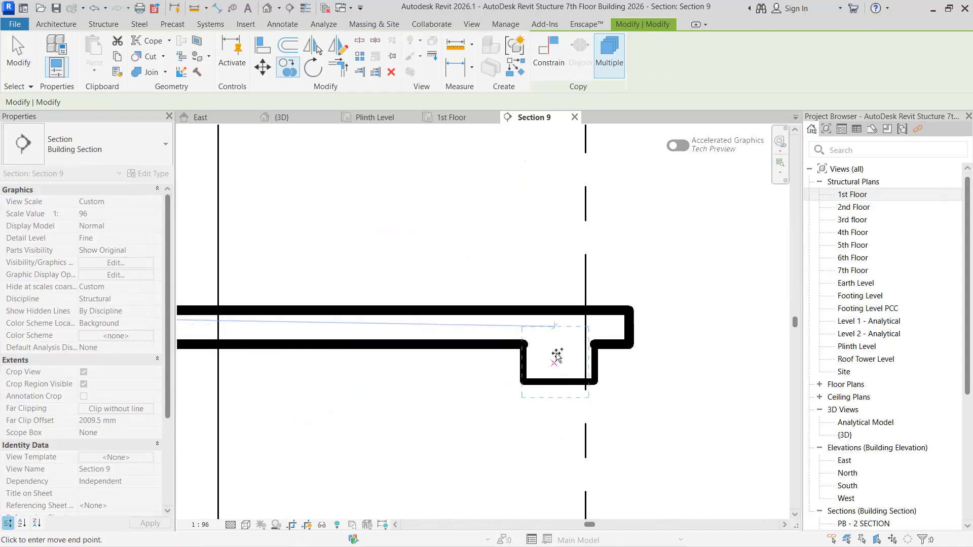
{"action": "scroll", "coordinate": [558, 356], "scroll_direction": "up", "scroll_amount": 2}
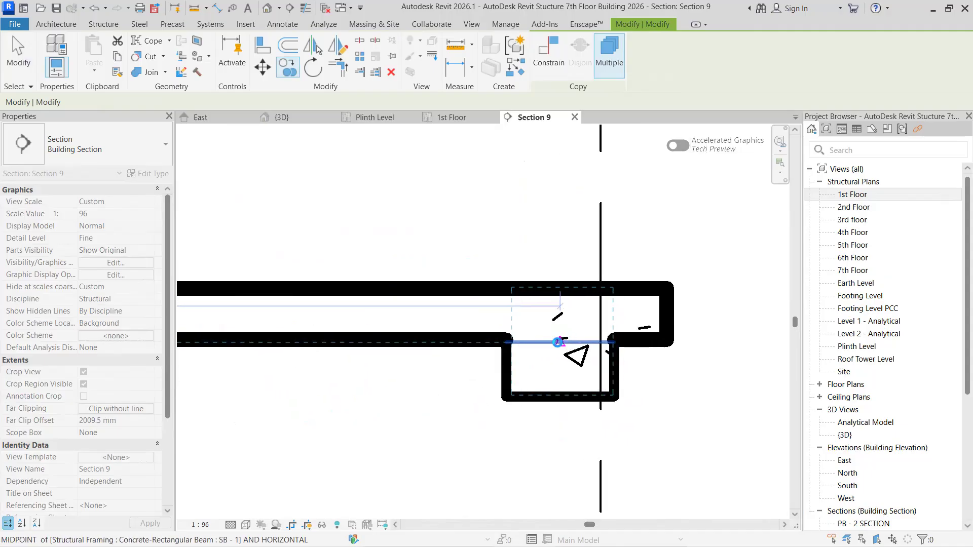
- Continue the rebar group copies on the 7th Floor in its right-end and second SB - 1 beams from the right
{"action": "scroll", "coordinate": [529, 375], "scroll_direction": "down", "scroll_amount": 5}
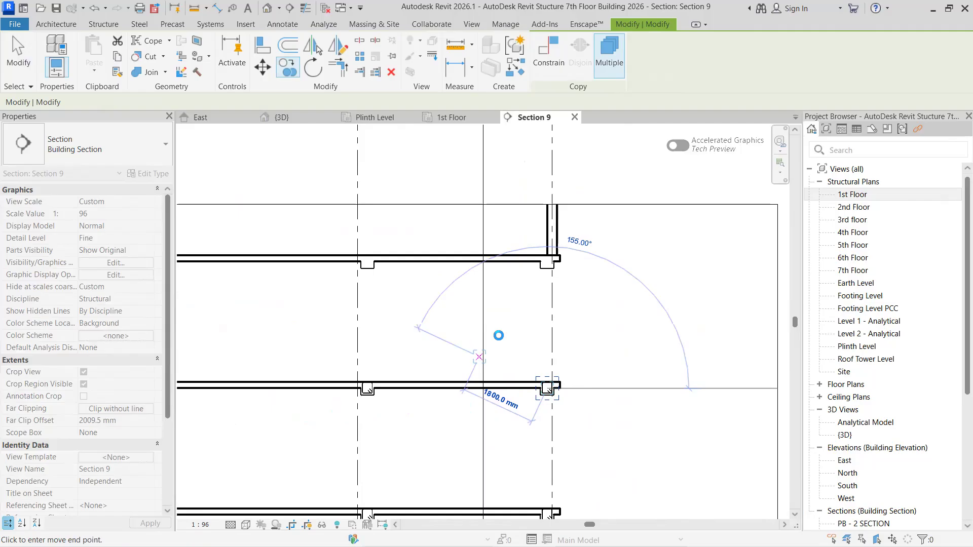
{"action": "scroll", "coordinate": [514, 294], "scroll_direction": "up", "scroll_amount": 5}
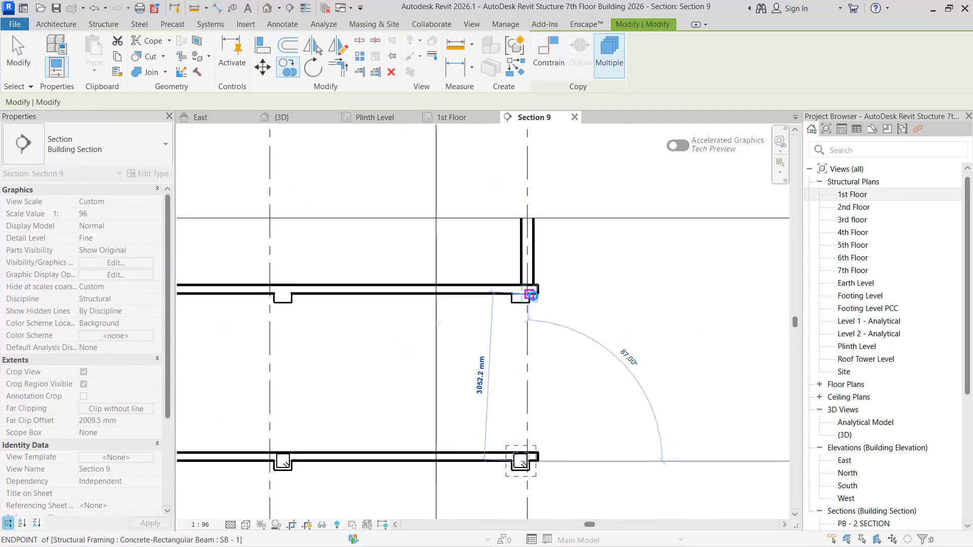
{"action": "scroll", "coordinate": [514, 290], "scroll_direction": "up", "scroll_amount": 2}
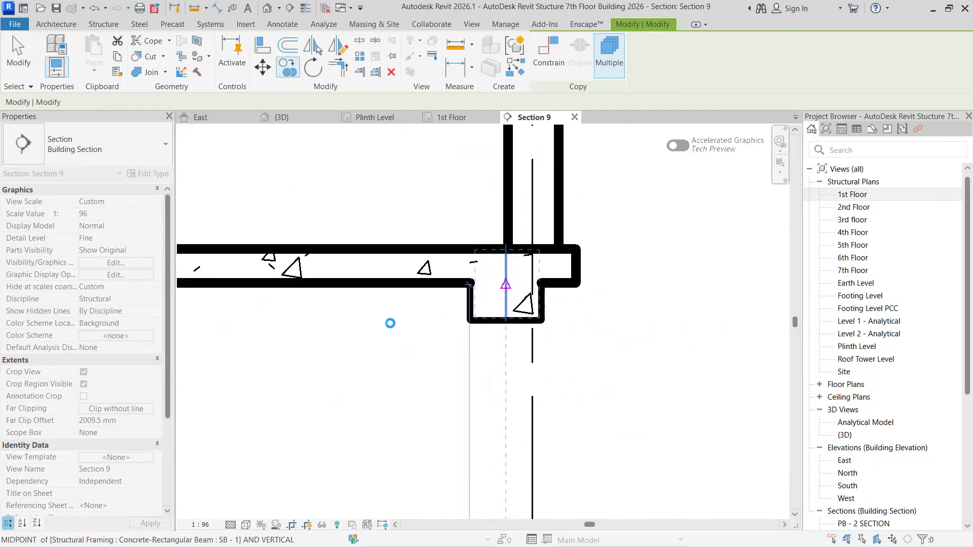
{"action": "scroll", "coordinate": [389, 368], "scroll_direction": "down", "scroll_amount": 2}
{"action": "middle_click_drag", "start_coordinate": [350, 376], "coordinate": [786, 350]}
{"action": "middle_click_drag", "start_coordinate": [470, 334], "coordinate": [560, 316]}
{"action": "scroll", "coordinate": [568, 306], "scroll_direction": "up", "scroll_amount": 2}
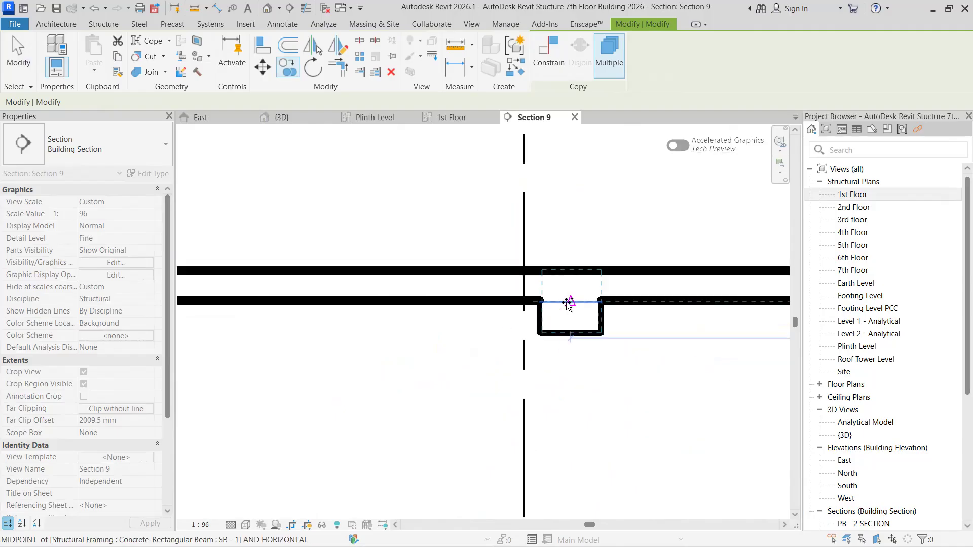
- Place copies of the rebar group in the 7th Floor's third and fourth SB - 1 beams from the right
{"action": "scroll", "coordinate": [487, 337], "scroll_direction": "down", "scroll_amount": 2}
{"action": "scroll", "coordinate": [408, 359], "scroll_direction": "down", "scroll_amount": 2}
{"action": "middle_click_drag", "start_coordinate": [281, 369], "coordinate": [517, 371]}
{"action": "middle_click_drag", "start_coordinate": [337, 367], "coordinate": [500, 365]}
{"action": "scroll", "coordinate": [434, 334], "scroll_direction": "up", "scroll_amount": 2}
{"action": "scroll", "coordinate": [434, 334], "scroll_direction": "up", "scroll_amount": 2}
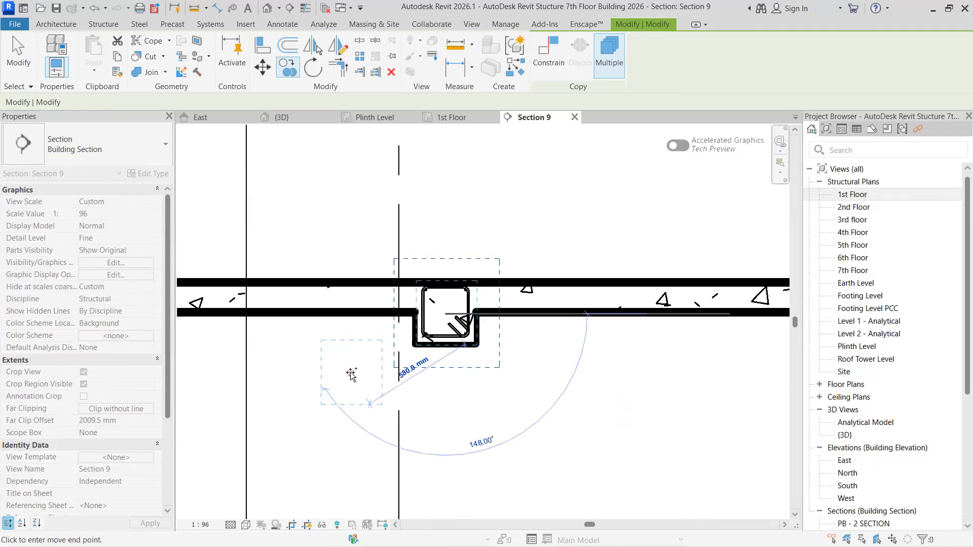
{"action": "middle_click_drag", "start_coordinate": [350, 375], "coordinate": [547, 374]}
{"action": "middle_click_drag", "start_coordinate": [325, 383], "coordinate": [530, 377]}
{"action": "scroll", "coordinate": [426, 343], "scroll_direction": "up", "scroll_amount": 2}
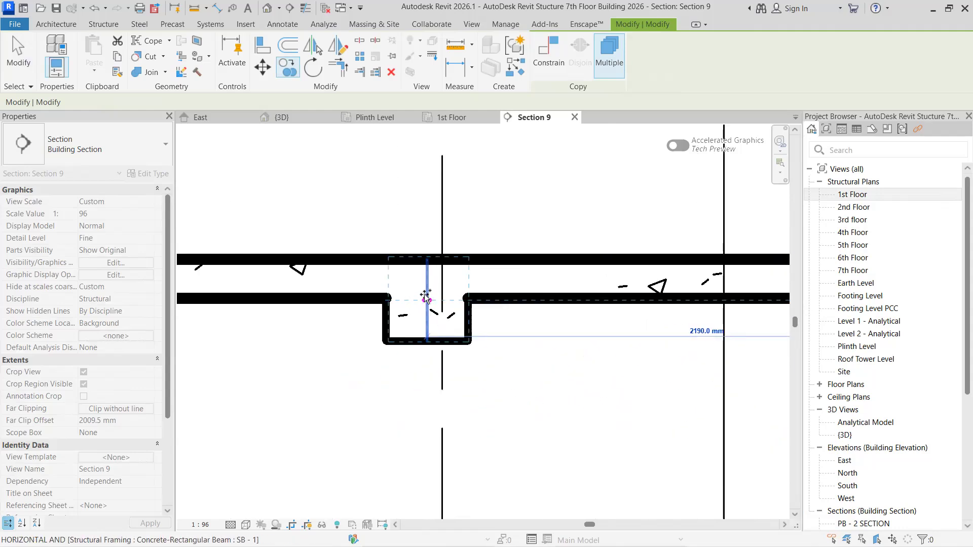
- Place copies of the rebar group in the 7th Floor's fifth and sixth SB - 1 beams from the right
{"action": "scroll", "coordinate": [370, 380], "scroll_direction": "down", "scroll_amount": 2}
{"action": "middle_click_drag", "start_coordinate": [369, 380], "coordinate": [576, 381]}
{"action": "middle_click_drag", "start_coordinate": [372, 395], "coordinate": [643, 395]}
{"action": "scroll", "coordinate": [423, 355], "scroll_direction": "up", "scroll_amount": 2}
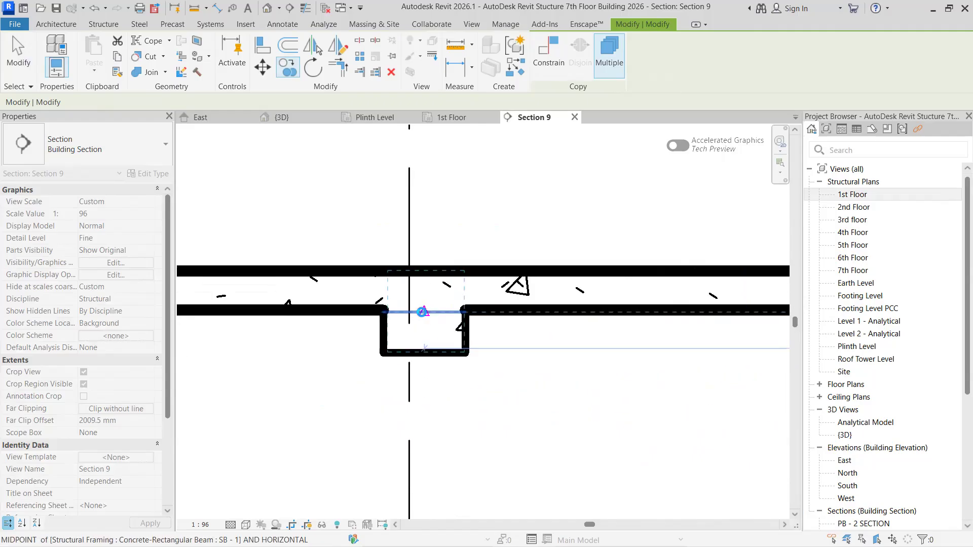
{"action": "scroll", "coordinate": [372, 382], "scroll_direction": "down", "scroll_amount": 2}
{"action": "middle_click_drag", "start_coordinate": [355, 393], "coordinate": [725, 403]}
{"action": "middle_click_drag", "start_coordinate": [328, 378], "coordinate": [654, 378]}
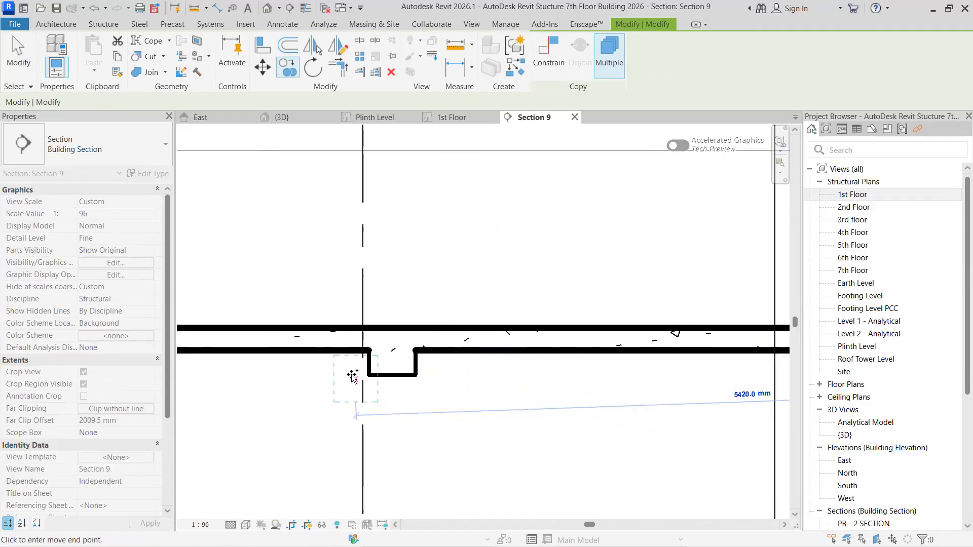
{"action": "scroll", "coordinate": [354, 376], "scroll_direction": "up", "scroll_amount": 2}
- Place copies of the rebar group in the 7th Floor's seventh and eighth SB - 1 beams from the right
{"action": "scroll", "coordinate": [341, 394], "scroll_direction": "down", "scroll_amount": 4}
{"action": "middle_click_drag", "start_coordinate": [338, 393], "coordinate": [649, 370]}
{"action": "middle_click_drag", "start_coordinate": [432, 373], "coordinate": [459, 374]}
{"action": "scroll", "coordinate": [440, 355], "scroll_direction": "up", "scroll_amount": 3}
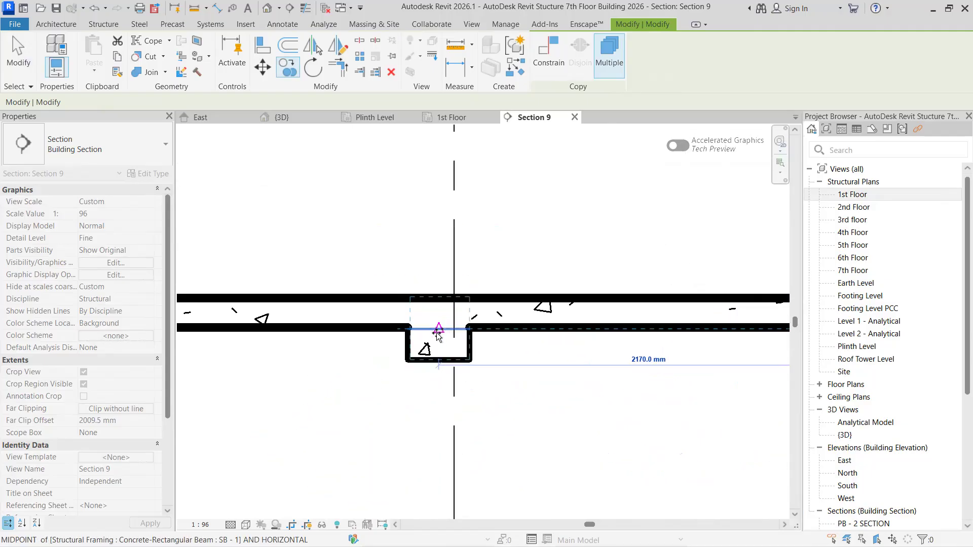
{"action": "left_click", "coordinate": [439, 332]}
{"action": "scroll", "coordinate": [400, 400], "scroll_direction": "down", "scroll_amount": 2}
{"action": "middle_click_drag", "start_coordinate": [618, 406], "coordinate": [688, 400]}
{"action": "middle_click_drag", "start_coordinate": [309, 386], "coordinate": [469, 383]}
{"action": "scroll", "coordinate": [430, 382], "scroll_direction": "up", "scroll_amount": 2}
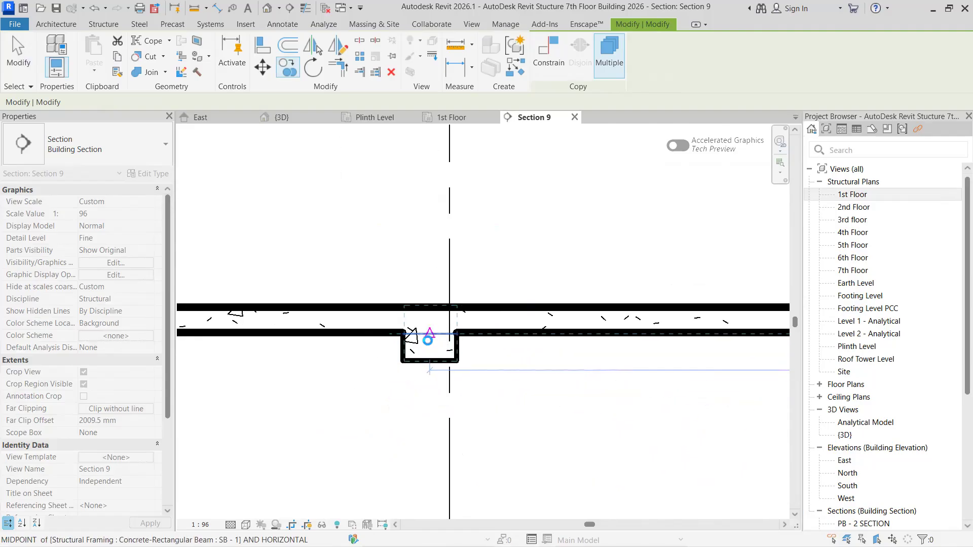
- Place a rebar group copy in the 7th Floor's left-end SB - 1 beam and end the copying
{"action": "scroll", "coordinate": [394, 388], "scroll_direction": "down", "scroll_amount": 2}
{"action": "middle_click_drag", "start_coordinate": [375, 396], "coordinate": [537, 396]}
{"action": "middle_click_drag", "start_coordinate": [335, 400], "coordinate": [695, 400]}
{"action": "scroll", "coordinate": [455, 365], "scroll_direction": "up", "scroll_amount": 2}
{"action": "scroll", "coordinate": [465, 354], "scroll_direction": "up", "scroll_amount": 1}
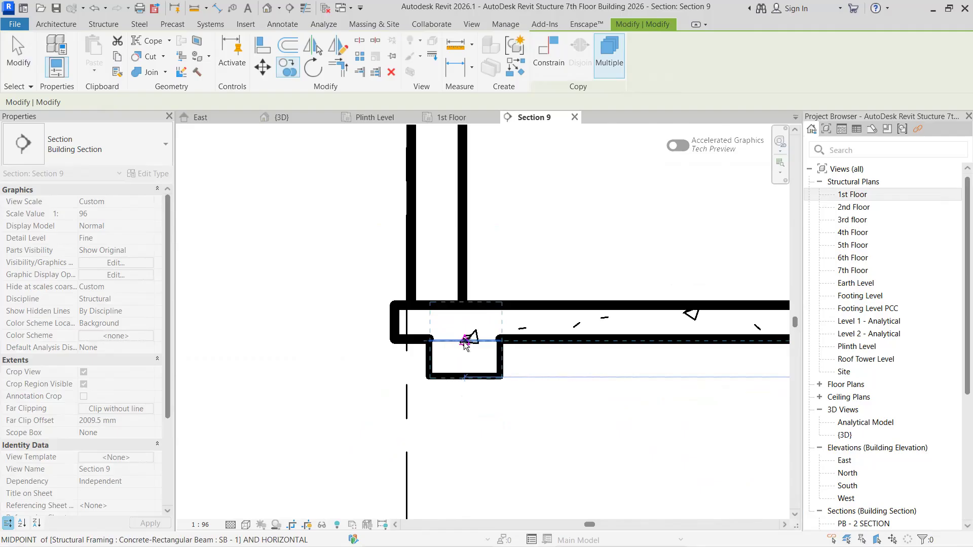
{"action": "left_click", "coordinate": [421, 376]}
{"action": "scroll", "coordinate": [330, 363], "scroll_direction": "down", "scroll_amount": 6}
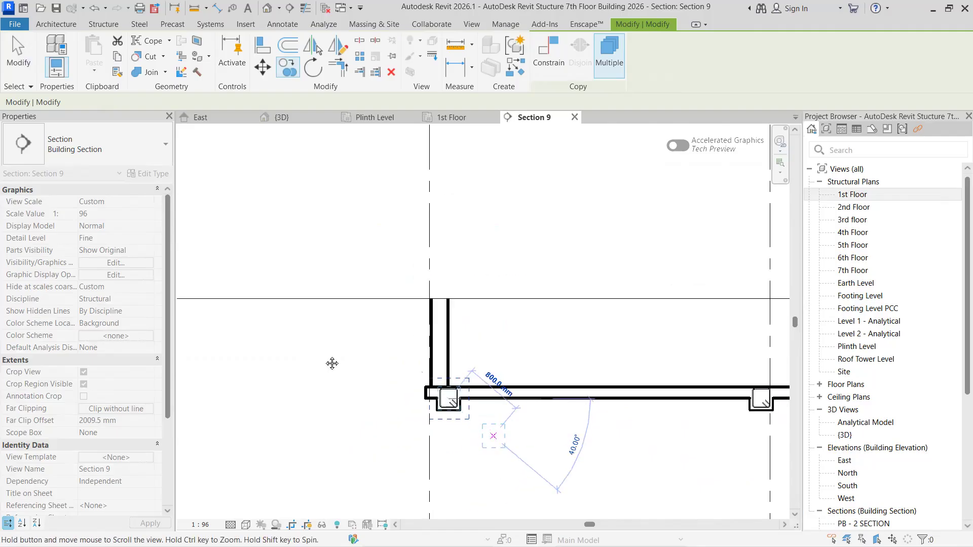
{"action": "scroll", "coordinate": [430, 436], "scroll_direction": "up", "scroll_amount": 1}
{"action": "middle_click_drag", "start_coordinate": [440, 444], "coordinate": [397, 239]}
{"action": "key", "text": "Escape"}
{"action": "key", "text": "Escape"}
{"action": "scroll", "coordinate": [367, 309], "scroll_direction": "down", "scroll_amount": 5}
{"action": "scroll", "coordinate": [413, 311], "scroll_direction": "up", "scroll_amount": 3}
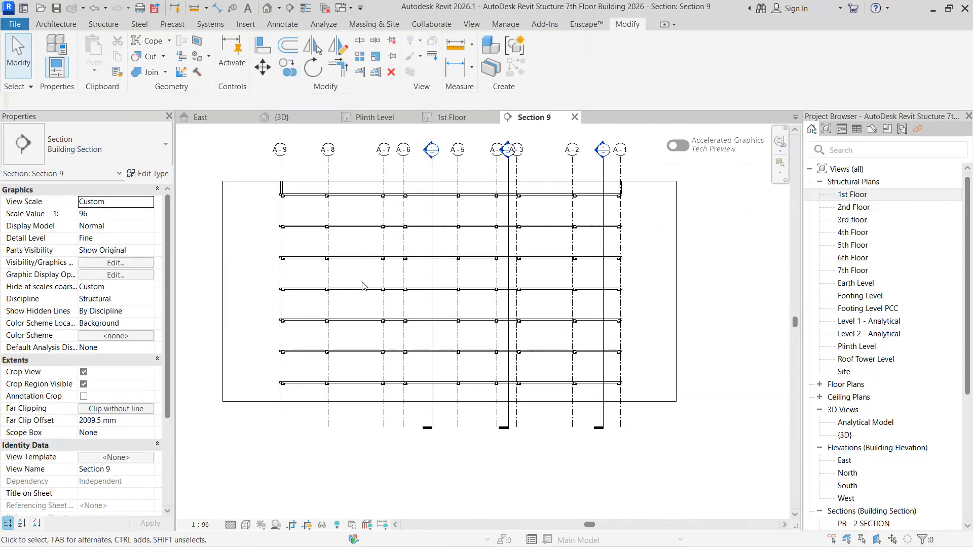
- Open the 1st Floor plan and examine the beams and section marks around its lower-left bays
{"action": "left_click", "coordinate": [450, 117]}
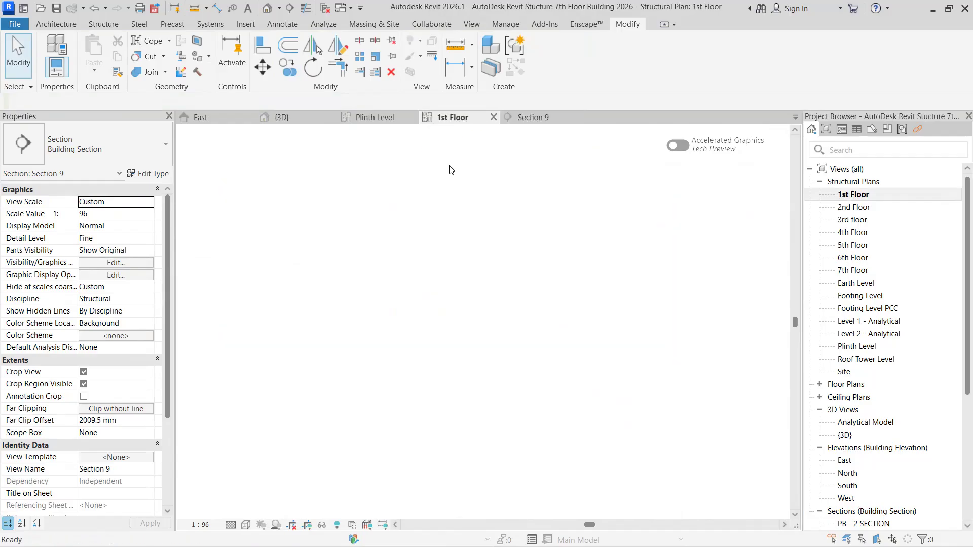
{"action": "scroll", "coordinate": [411, 276], "scroll_direction": "up", "scroll_amount": 3}
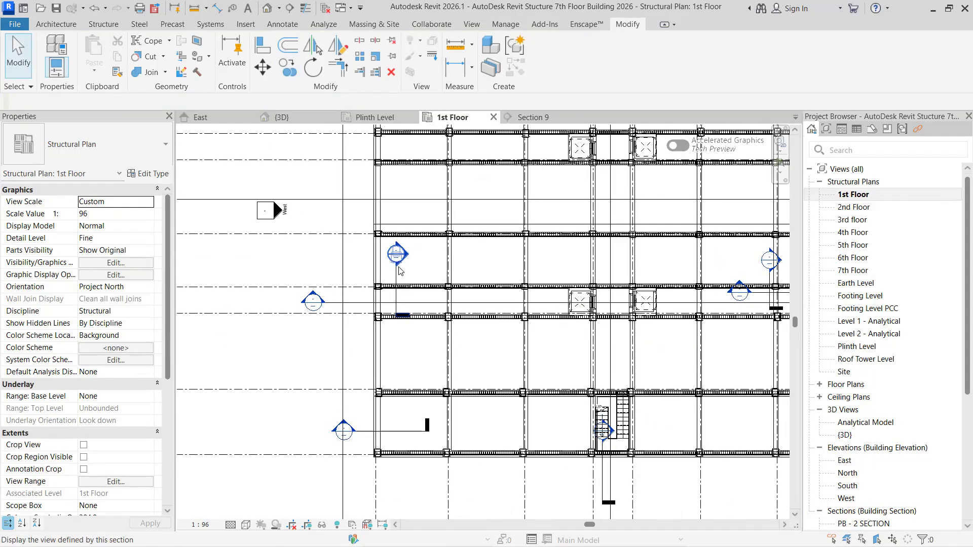
{"action": "scroll", "coordinate": [447, 360], "scroll_direction": "down", "scroll_amount": 3}
{"action": "middle_click_drag", "start_coordinate": [446, 360], "coordinate": [421, 320]}
{"action": "scroll", "coordinate": [419, 329], "scroll_direction": "up", "scroll_amount": 2}
{"action": "scroll", "coordinate": [438, 324], "scroll_direction": "up", "scroll_amount": 1}
{"action": "scroll", "coordinate": [450, 324], "scroll_direction": "up", "scroll_amount": 3}
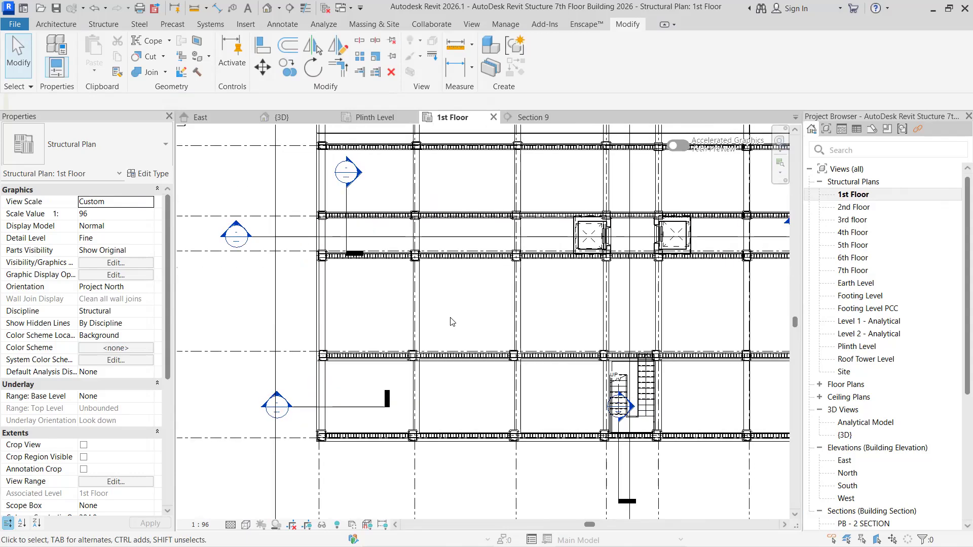
{"action": "scroll", "coordinate": [419, 290], "scroll_direction": "down", "scroll_amount": 1}
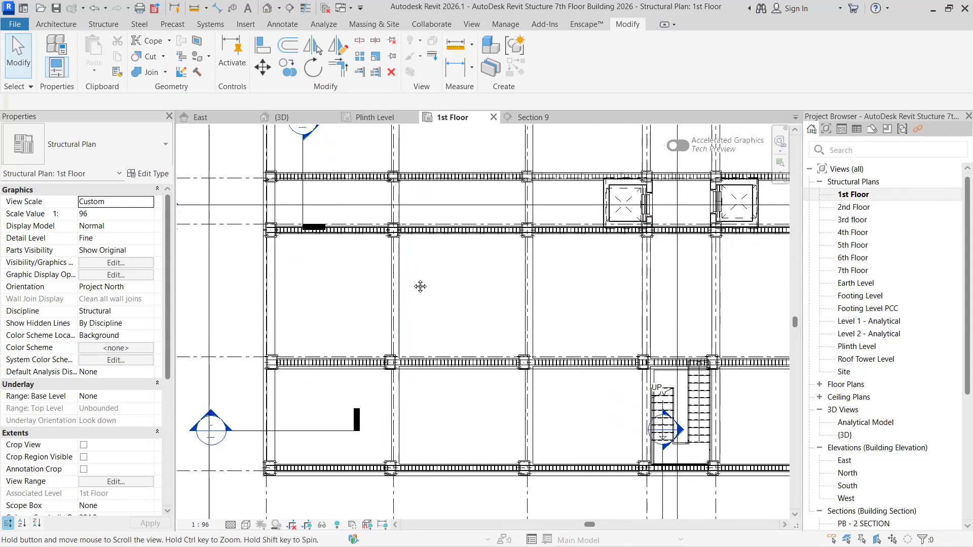
{"action": "scroll", "coordinate": [353, 369], "scroll_direction": "down", "scroll_amount": 2}
{"action": "scroll", "coordinate": [353, 369], "scroll_direction": "down", "scroll_amount": 1}
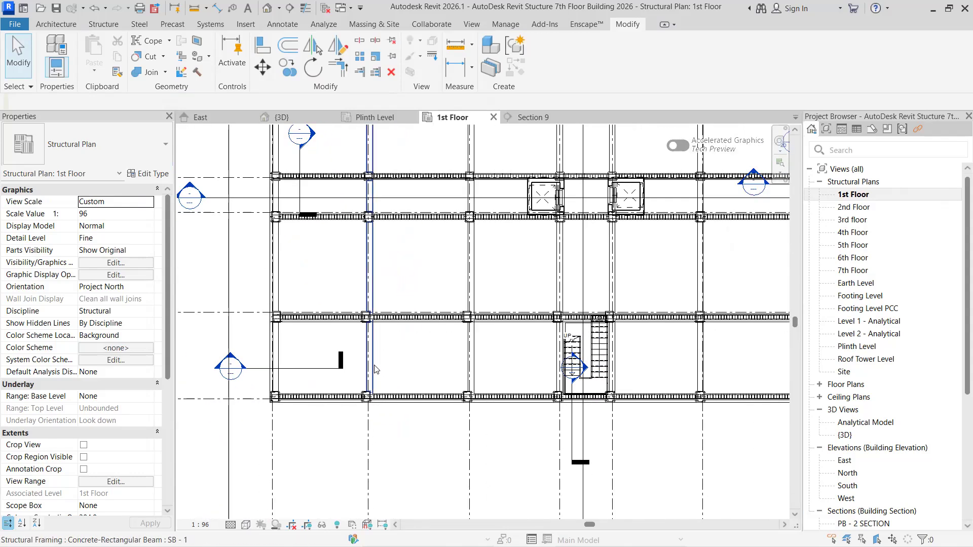
{"action": "scroll", "coordinate": [374, 367], "scroll_direction": "up", "scroll_amount": 1}
{"action": "middle_click_drag", "start_coordinate": [374, 367], "coordinate": [369, 347]}
{"action": "scroll", "coordinate": [348, 349], "scroll_direction": "up", "scroll_amount": 1}
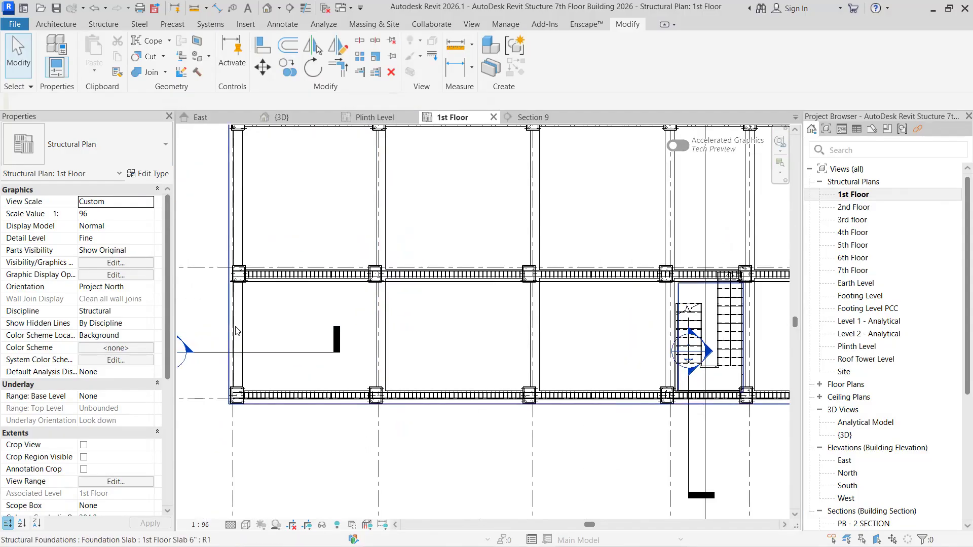
- Check the type of the beam running along the left edge of the 1st Floor plan
{"action": "left_click", "coordinate": [242, 320]}
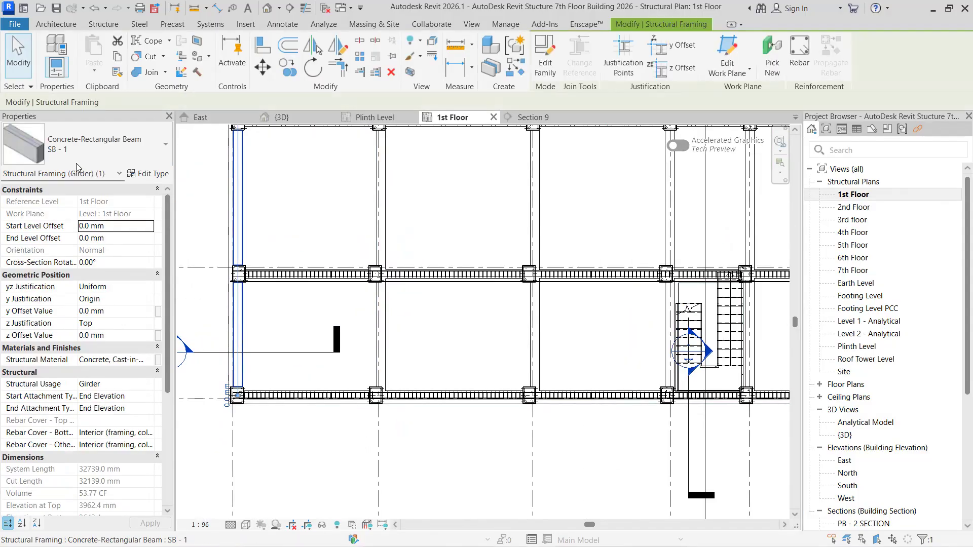
{"action": "scroll", "coordinate": [258, 322], "scroll_direction": "up", "scroll_amount": 2}
{"action": "middle_click_drag", "start_coordinate": [264, 327], "coordinate": [335, 288]}
{"action": "scroll", "coordinate": [328, 305], "scroll_direction": "up", "scroll_amount": 1}
{"action": "middle_click_drag", "start_coordinate": [198, 296], "coordinate": [263, 294]}
{"action": "key", "text": "Escape"}
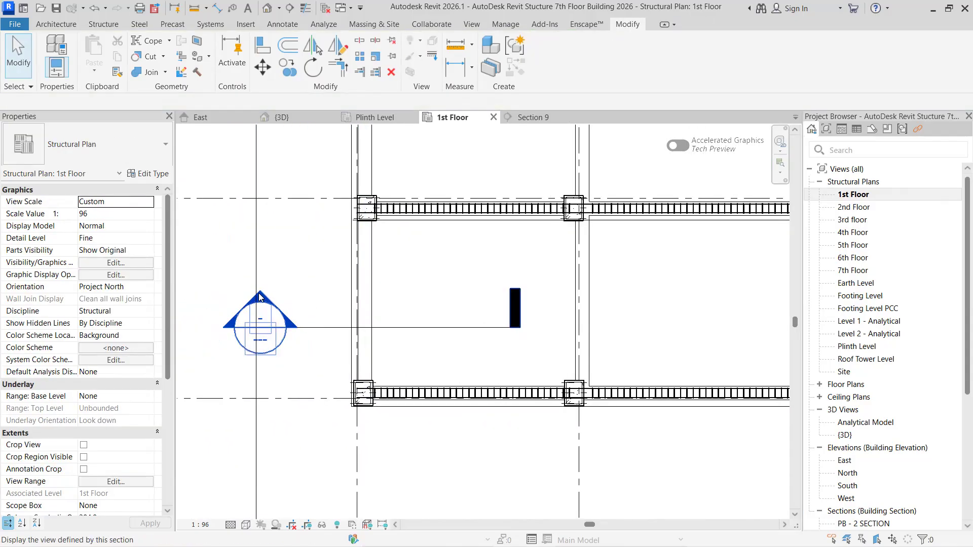
- Open Section 10 from its mark beside the plan's lower-left bay and check the rebar group type in the lowest beam
{"action": "double_click", "coordinate": [260, 299]}
{"action": "scroll", "coordinate": [446, 411], "scroll_direction": "up", "scroll_amount": 4}
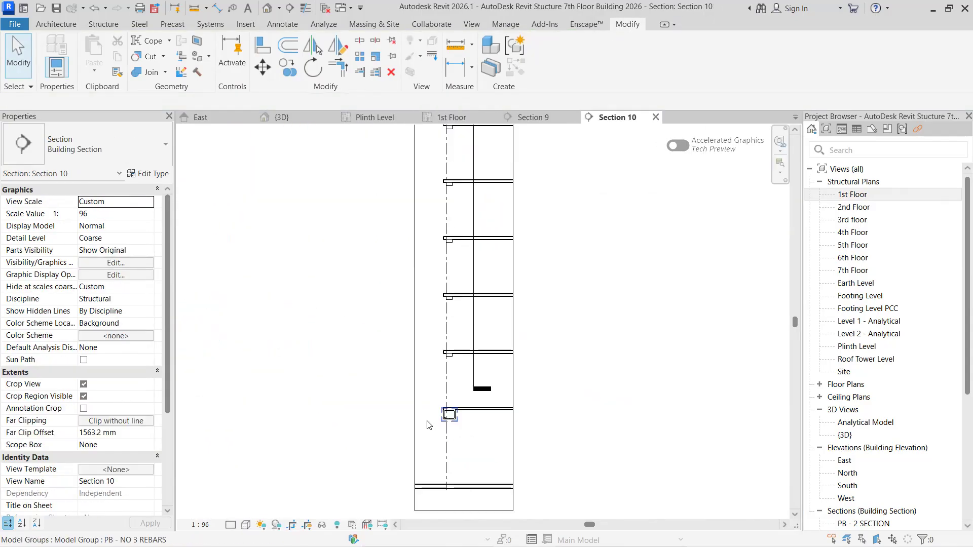
{"action": "scroll", "coordinate": [463, 423], "scroll_direction": "up", "scroll_amount": 4}
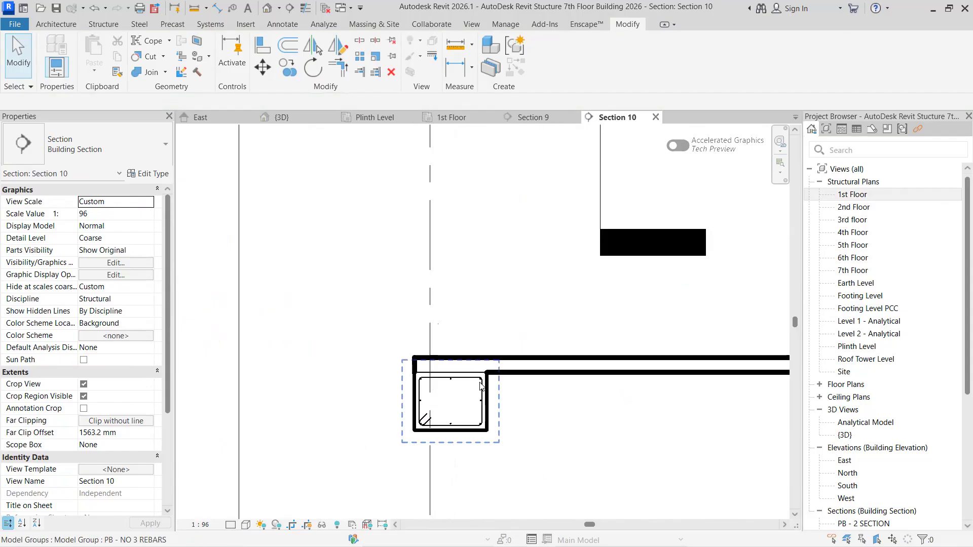
{"action": "left_click", "coordinate": [481, 385]}
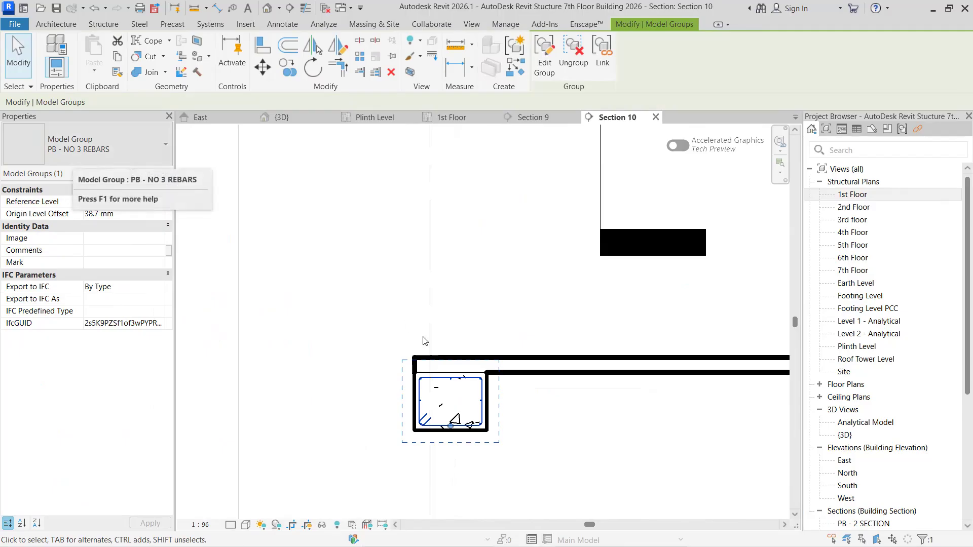
- Widen Section 10's crop region to the right past grid 8 so it covers the whole building
{"action": "scroll", "coordinate": [482, 428], "scroll_direction": "down", "scroll_amount": 8}
{"action": "scroll", "coordinate": [384, 370], "scroll_direction": "down", "scroll_amount": 3}
{"action": "left_click", "coordinate": [415, 323]}
{"action": "left_click_drag", "start_coordinate": [415, 323], "coordinate": [774, 330]}
{"action": "middle_click_drag", "start_coordinate": [775, 330], "coordinate": [583, 332]}
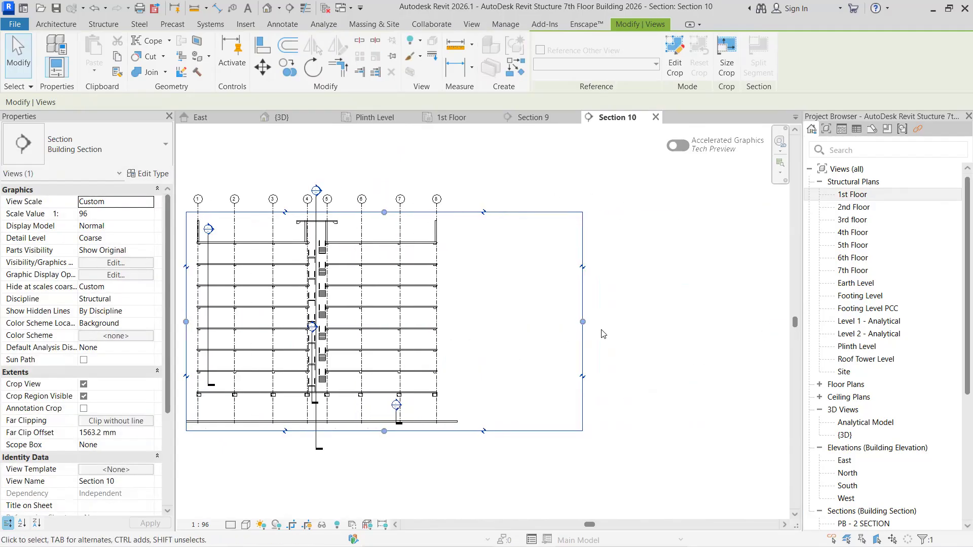
{"action": "left_click_drag", "start_coordinate": [629, 327], "coordinate": [631, 330]}
{"action": "middle_click_drag", "start_coordinate": [269, 347], "coordinate": [464, 355]}
{"action": "scroll", "coordinate": [465, 355], "scroll_direction": "up", "scroll_amount": 2}
{"action": "left_click", "coordinate": [312, 485]}
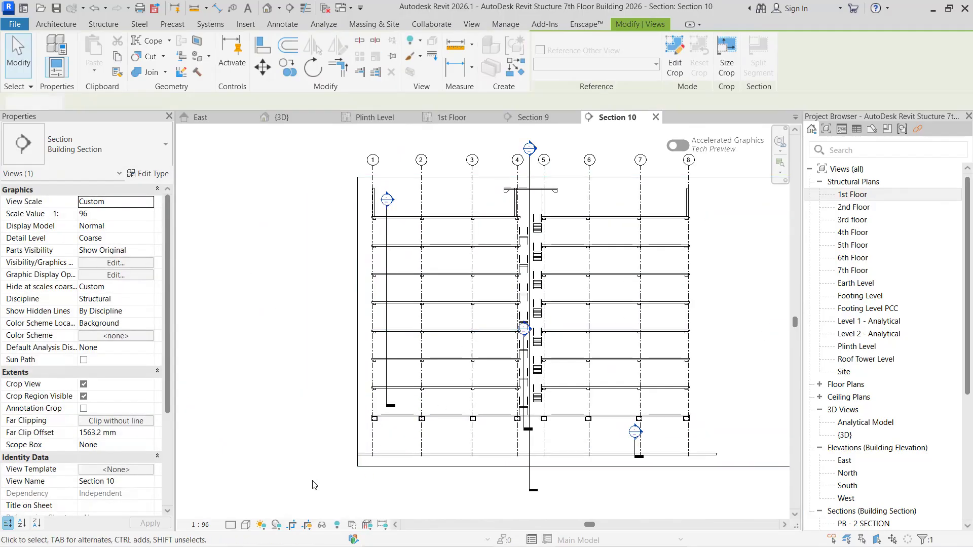
- Place an 8 MM rebar stirrup of shape M_T1 in the SB - 1 beam at grid 1 under the 1st floor slab
{"action": "scroll", "coordinate": [375, 385], "scroll_direction": "up", "scroll_amount": 6}
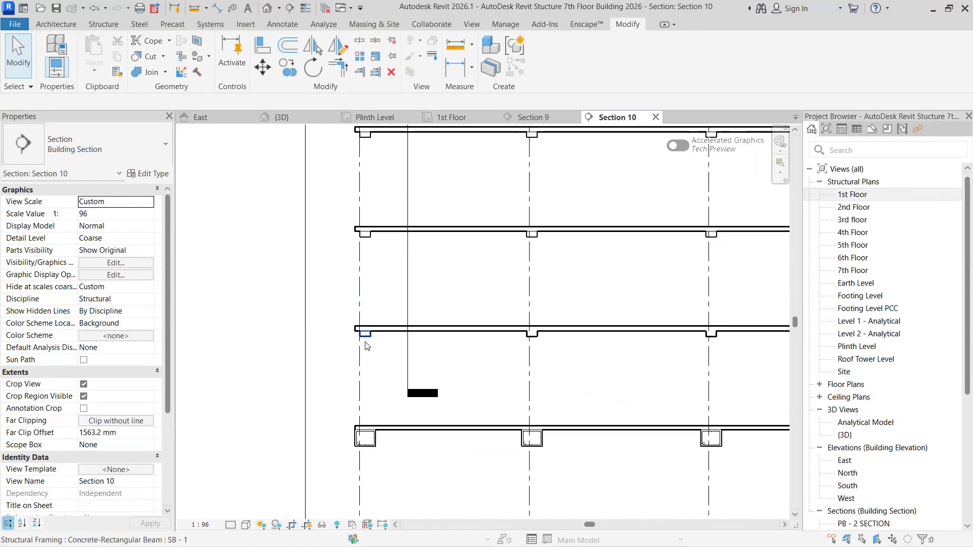
{"action": "scroll", "coordinate": [375, 331], "scroll_direction": "up", "scroll_amount": 5}
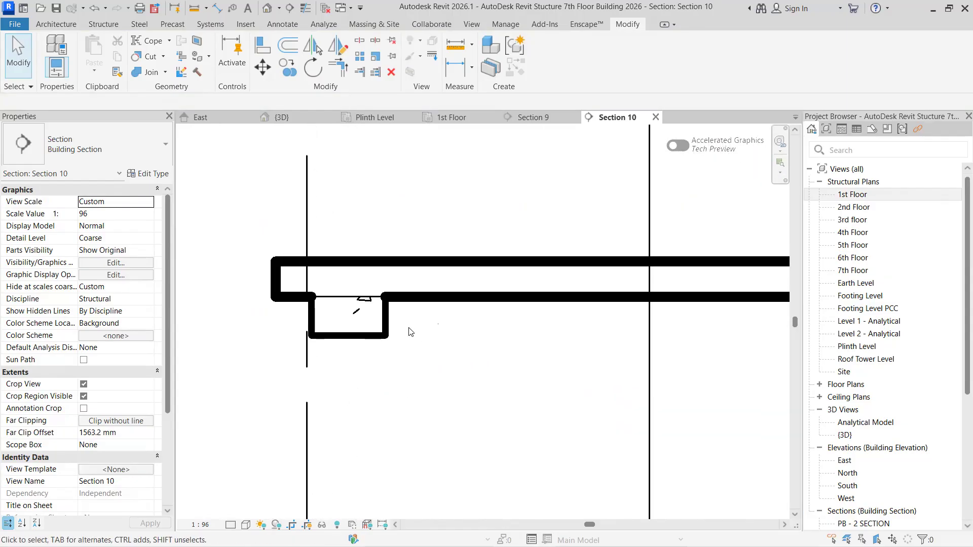
{"action": "scroll", "coordinate": [387, 324], "scroll_direction": "down", "scroll_amount": 2}
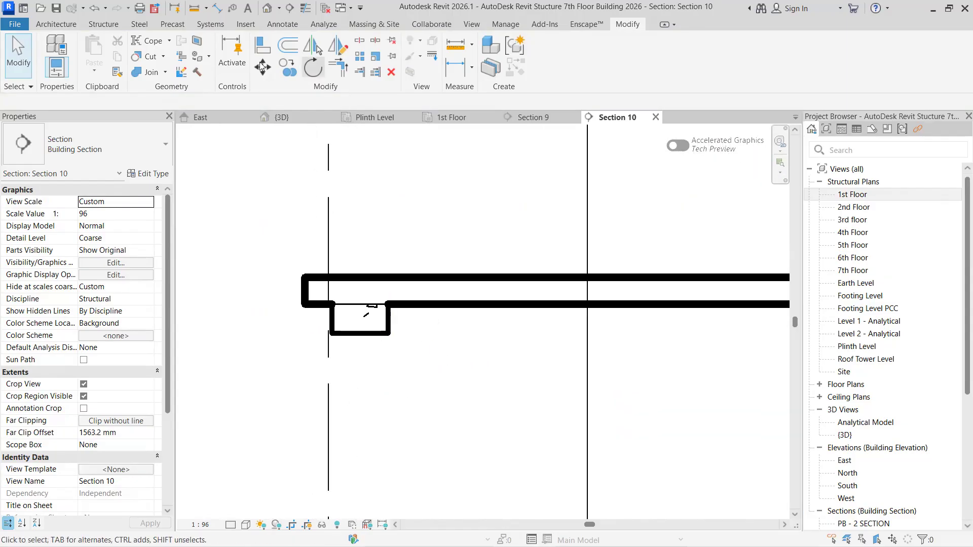
{"action": "left_click", "coordinate": [101, 25]}
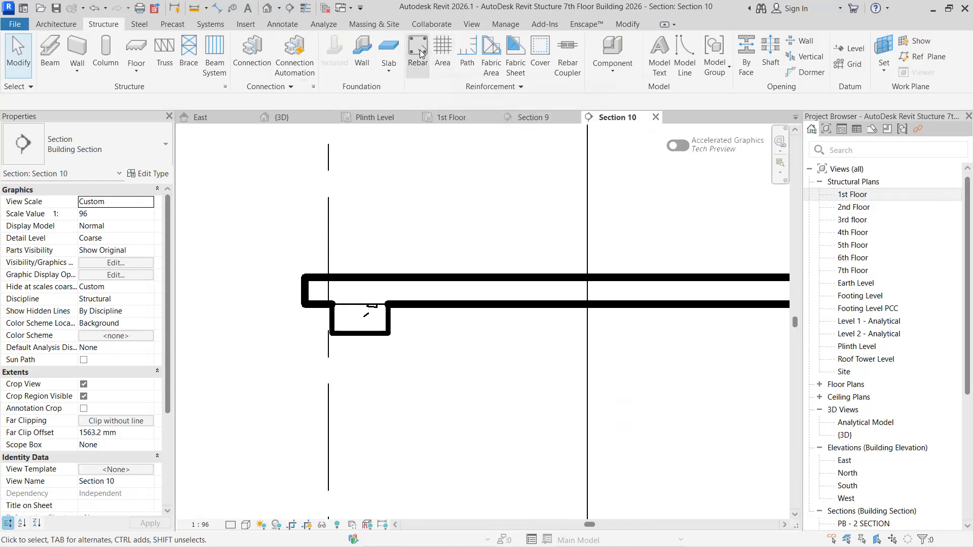
{"action": "scroll", "coordinate": [740, 406], "scroll_direction": "down", "scroll_amount": 5}
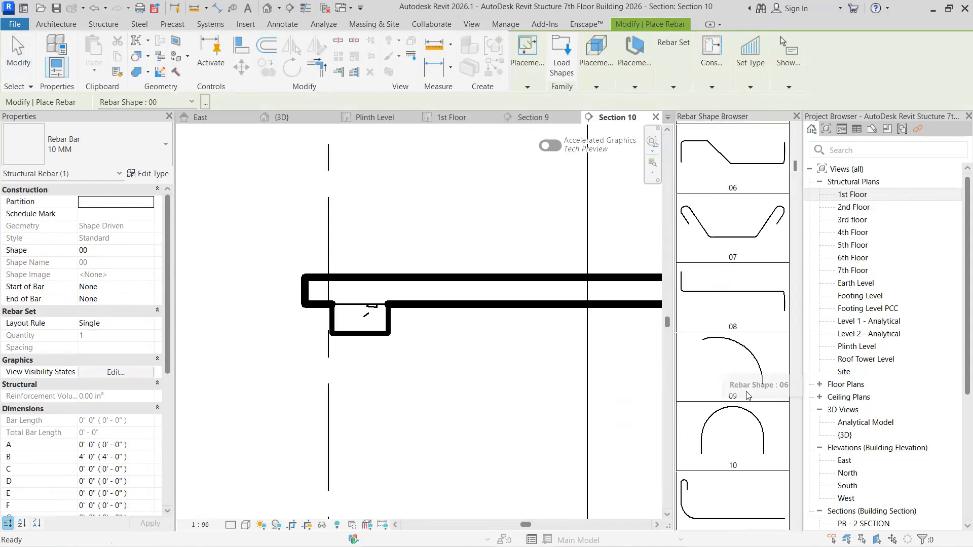
{"action": "scroll", "coordinate": [753, 428], "scroll_direction": "down", "scroll_amount": 15}
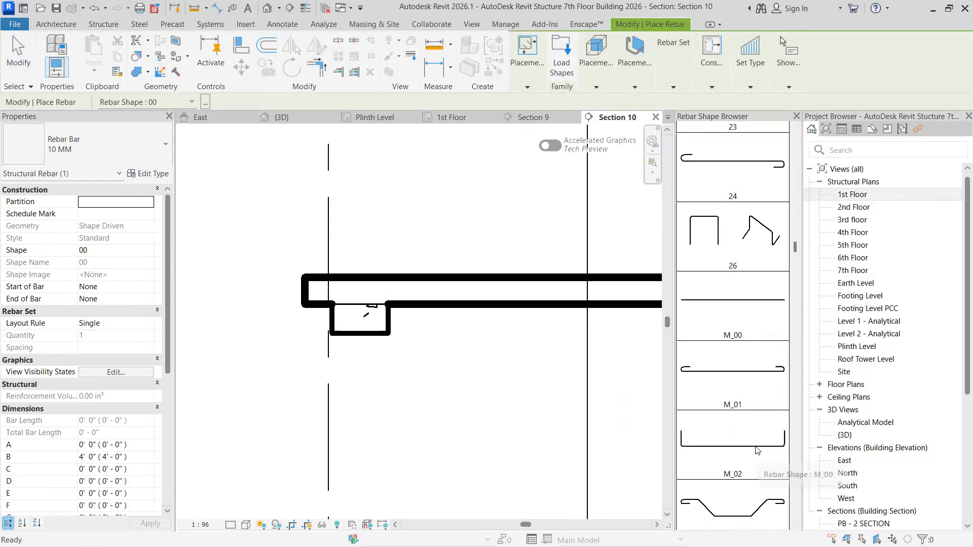
{"action": "scroll", "coordinate": [595, 359], "scroll_direction": "down", "scroll_amount": 2}
{"action": "scroll", "coordinate": [735, 353], "scroll_direction": "down", "scroll_amount": 1}
{"action": "scroll", "coordinate": [749, 352], "scroll_direction": "down", "scroll_amount": 17}
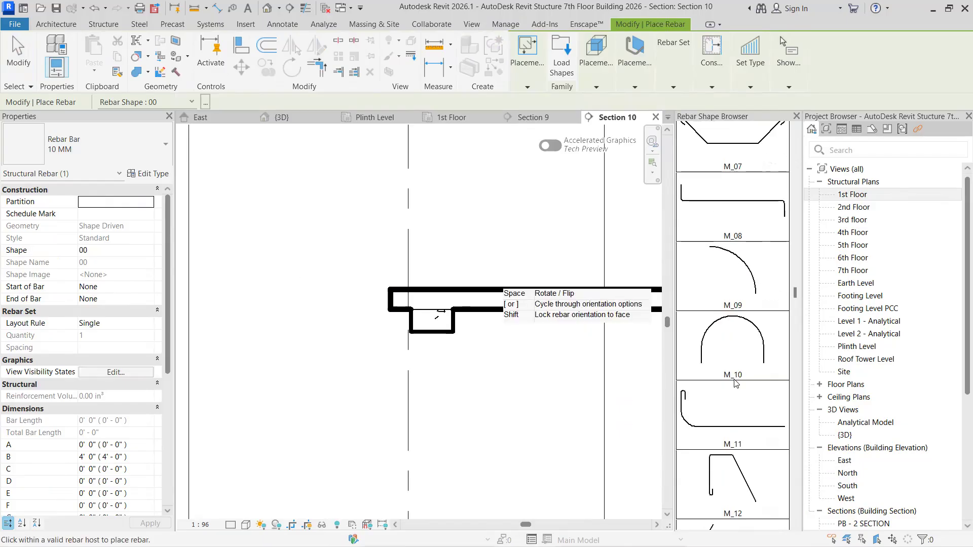
{"action": "scroll", "coordinate": [743, 416], "scroll_direction": "down", "scroll_amount": 10}
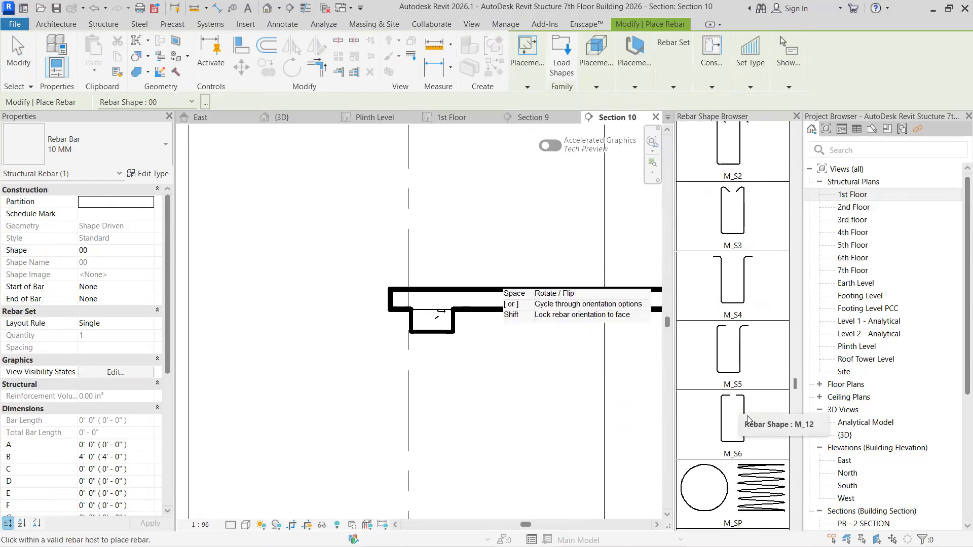
{"action": "left_click", "coordinate": [744, 259]}
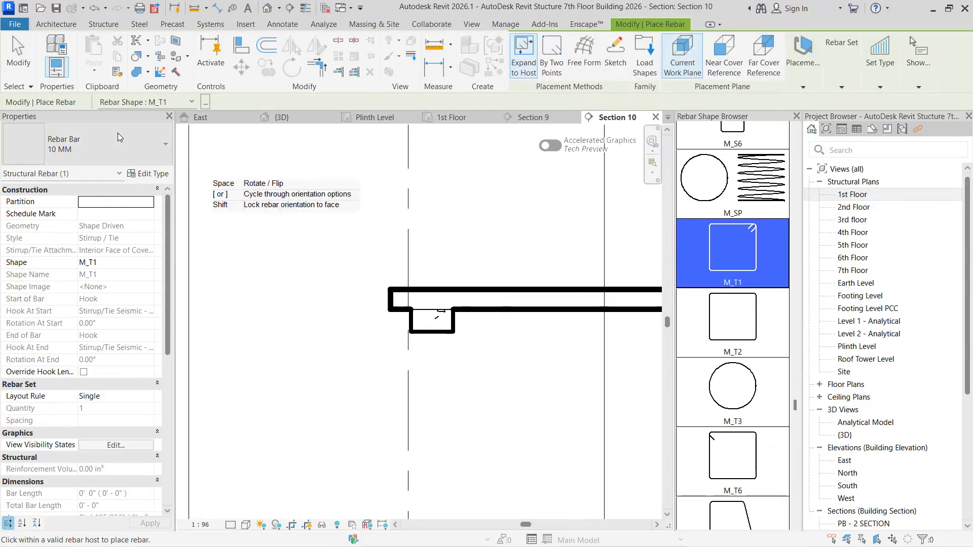
{"action": "left_click", "coordinate": [102, 145]}
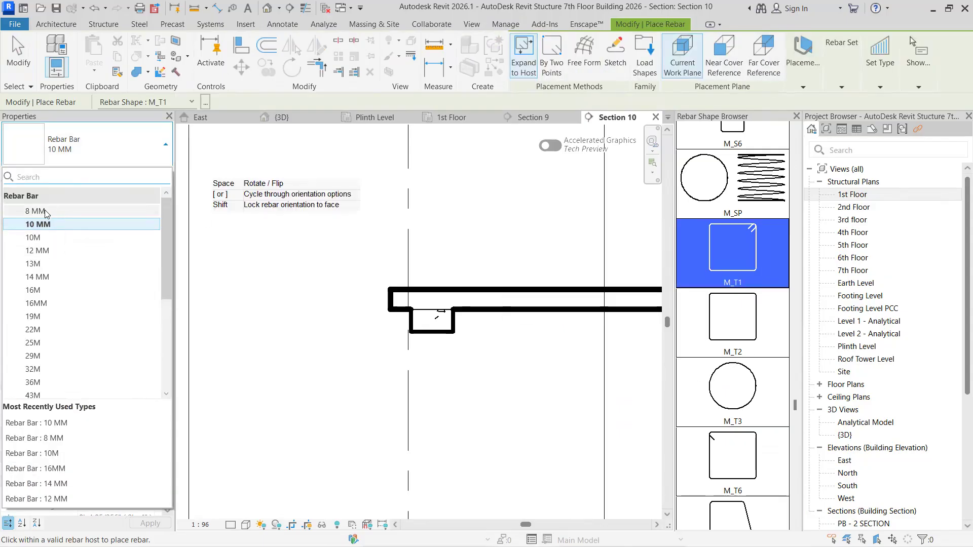
{"action": "left_click", "coordinate": [48, 213]}
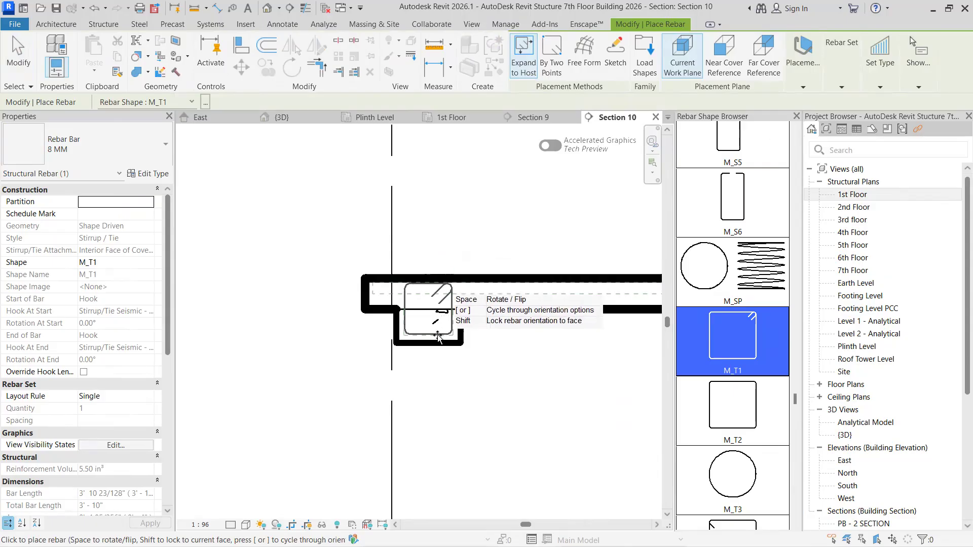
{"action": "left_click", "coordinate": [407, 332]}
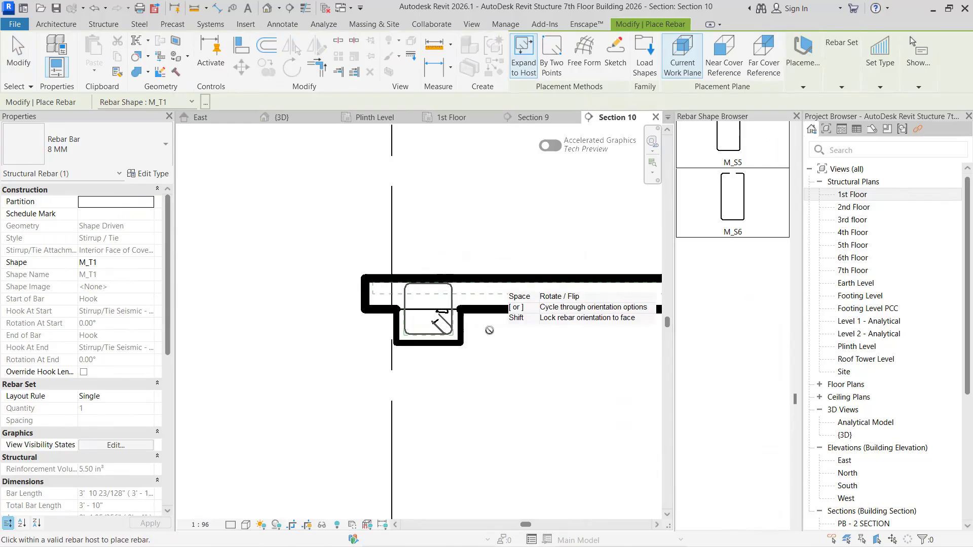
{"action": "key", "text": "Escape"}
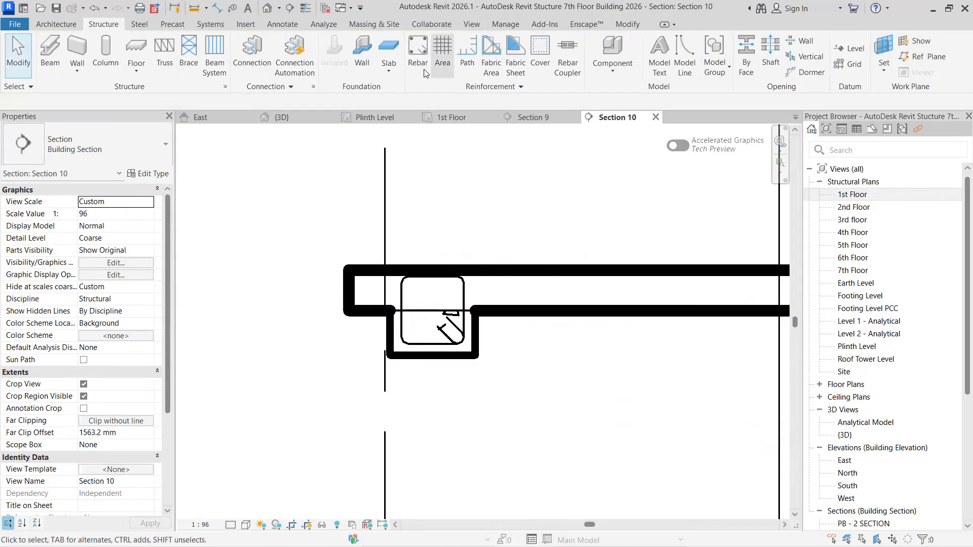
- Try to place a straight 8 MM bar of shape 00 in the stirrup's lower-left corner with a Fixed Number layout of 2
{"action": "left_click", "coordinate": [418, 51]}
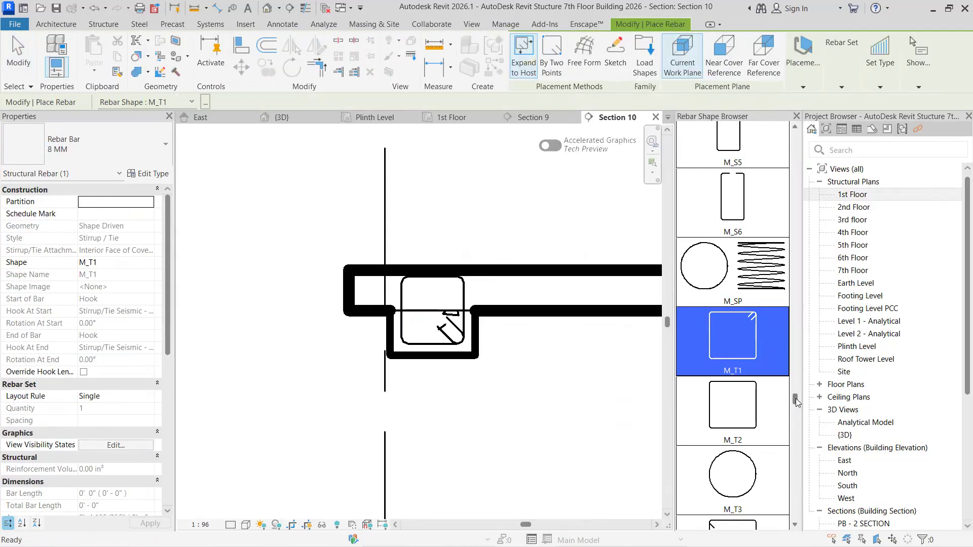
{"action": "left_click", "coordinate": [776, 135]}
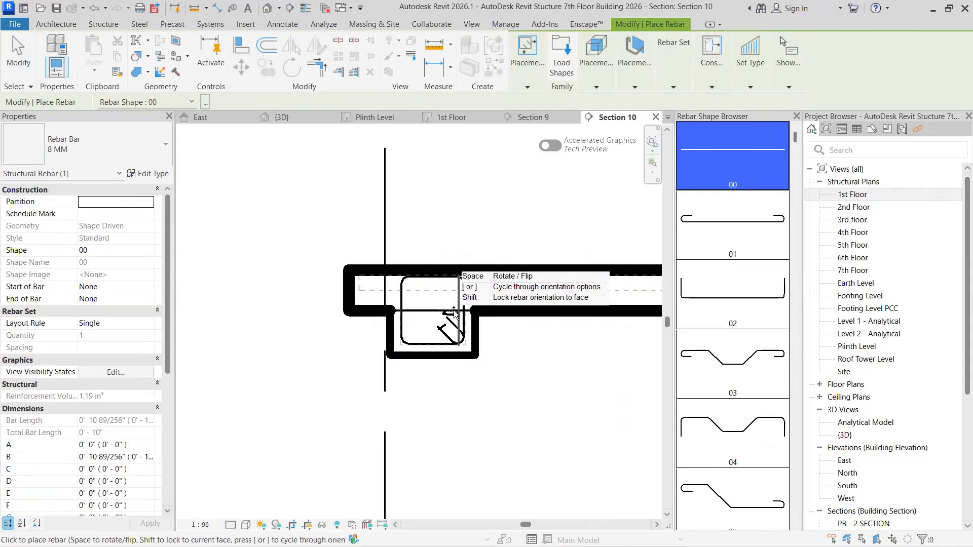
{"action": "left_click", "coordinate": [635, 87]}
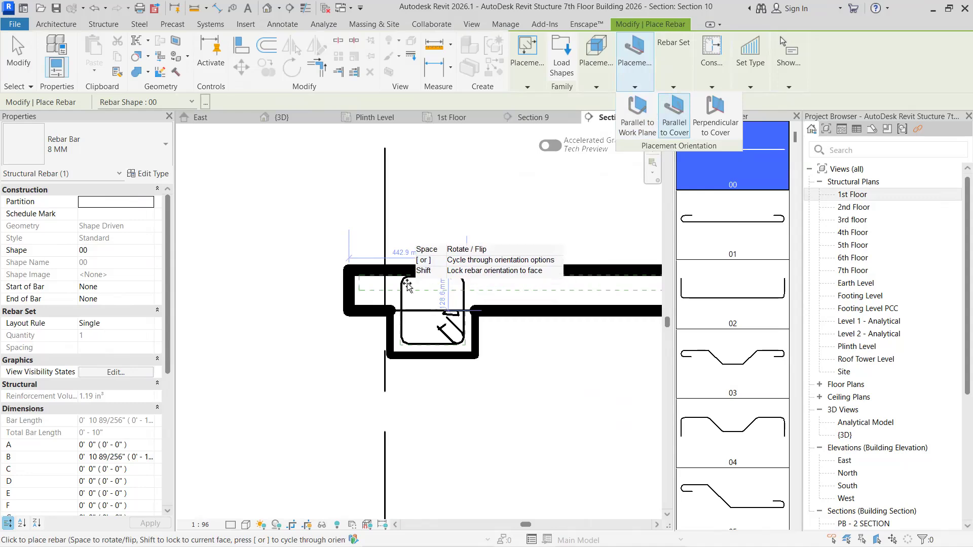
{"action": "scroll", "coordinate": [405, 289], "scroll_direction": "up", "scroll_amount": 5}
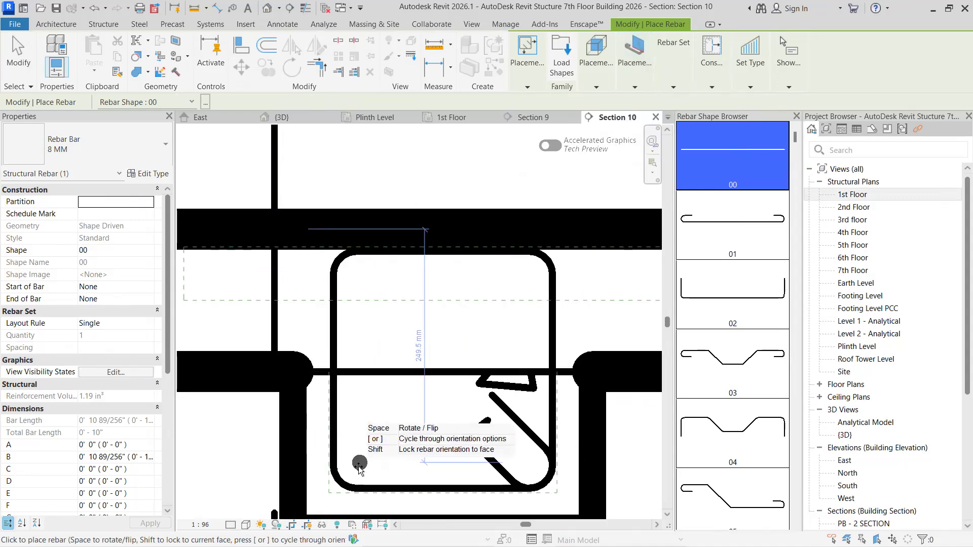
{"action": "key", "text": "Escape"}
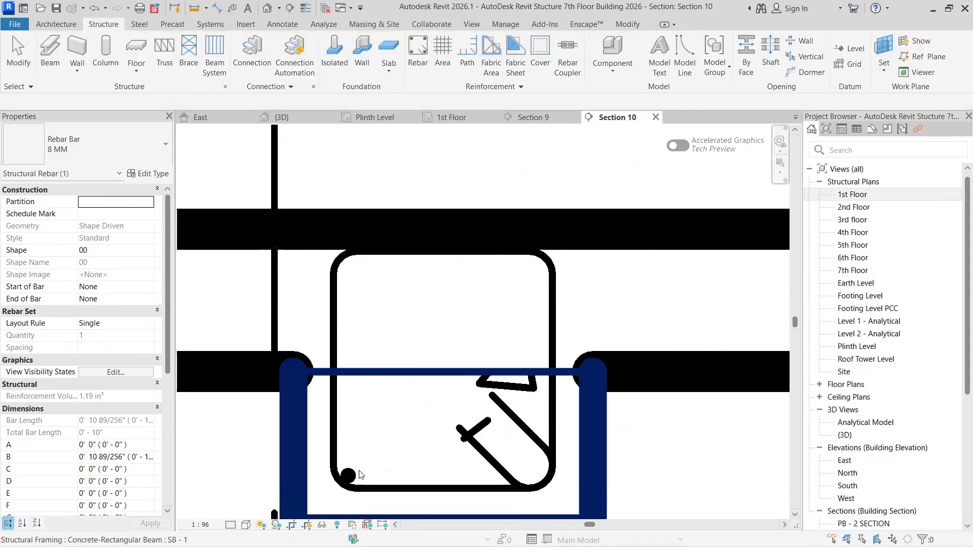
{"action": "left_click", "coordinate": [355, 468]}
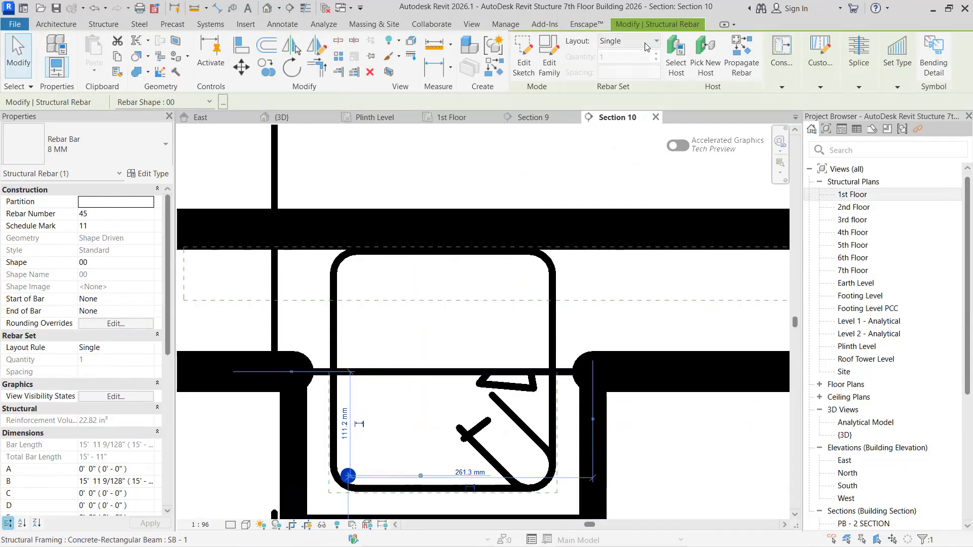
{"action": "left_click", "coordinate": [627, 41]}
{"action": "left_click", "coordinate": [633, 70]}
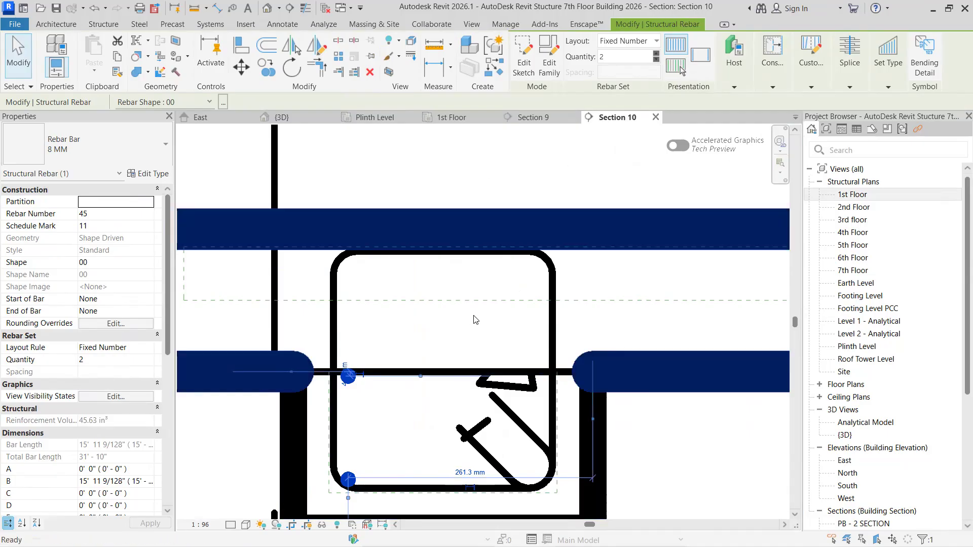
{"action": "key", "text": "Escape"}
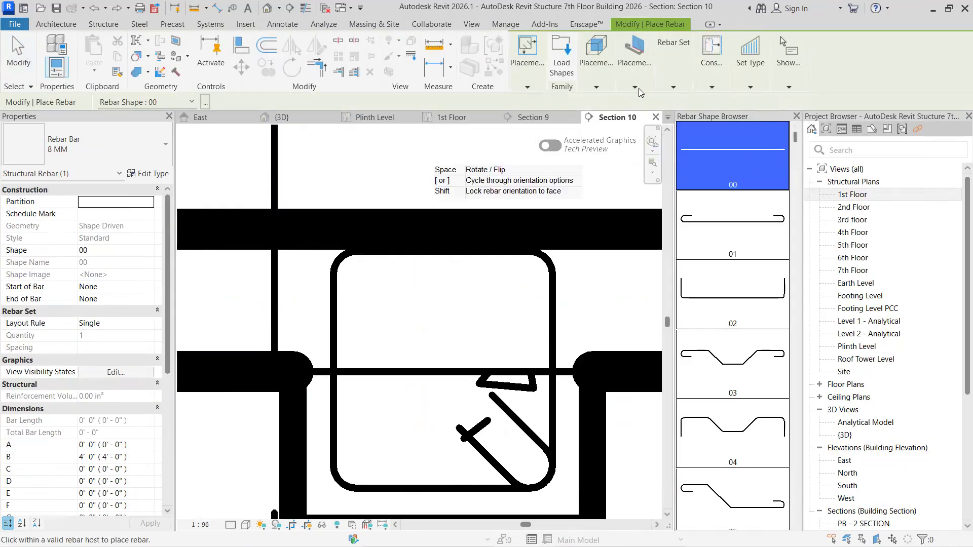
- Place a lengthwise straight 8 MM bar in the stirrup's lower-left corner, reoriented to distribute horizontally as a Fixed Number set of 2
{"action": "left_click", "coordinate": [635, 87]}
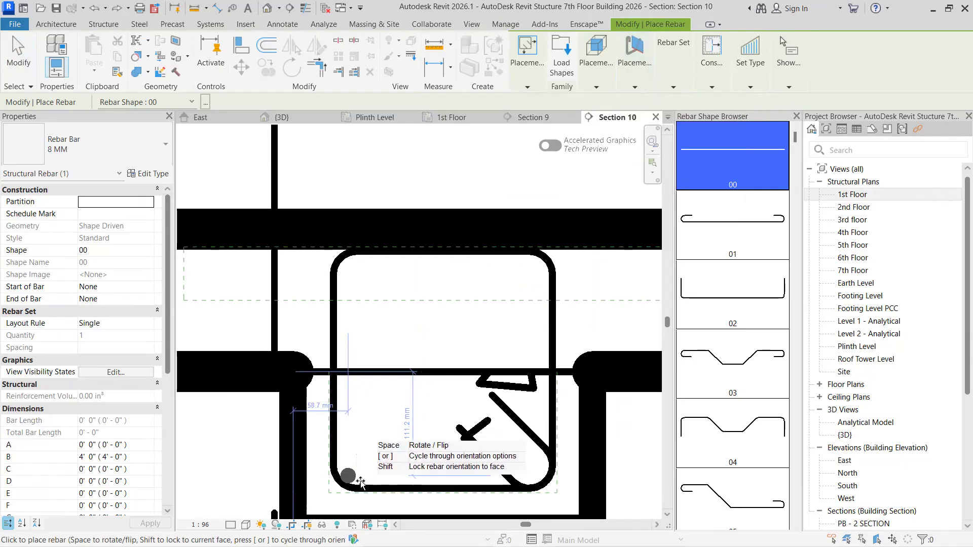
{"action": "left_click", "coordinate": [374, 473]}
{"action": "key", "text": "Escape"}
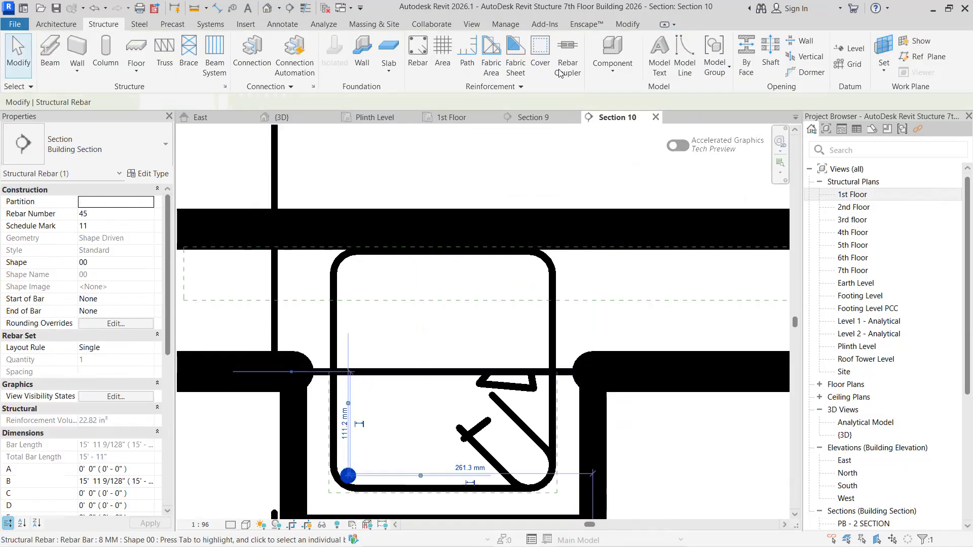
{"action": "left_click", "coordinate": [623, 44]}
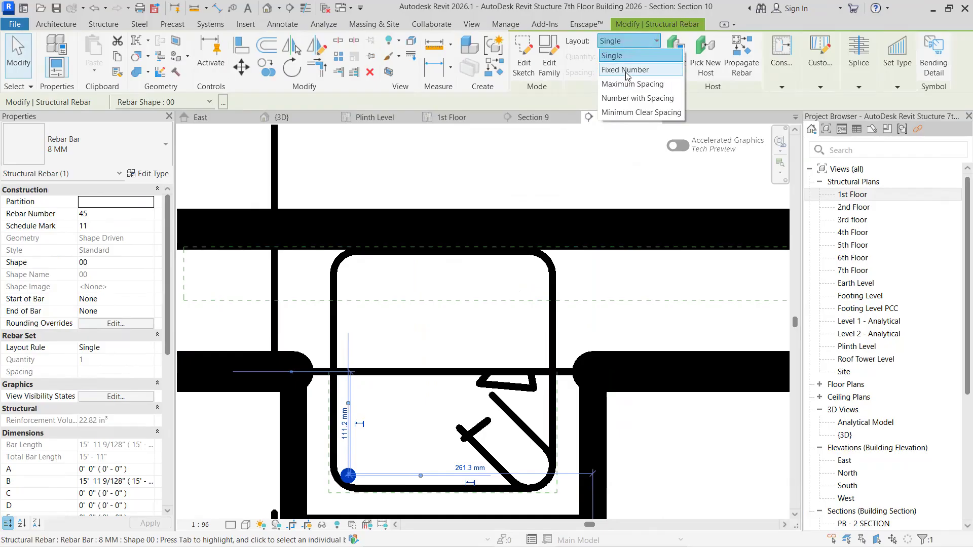
{"action": "left_click", "coordinate": [664, 70]}
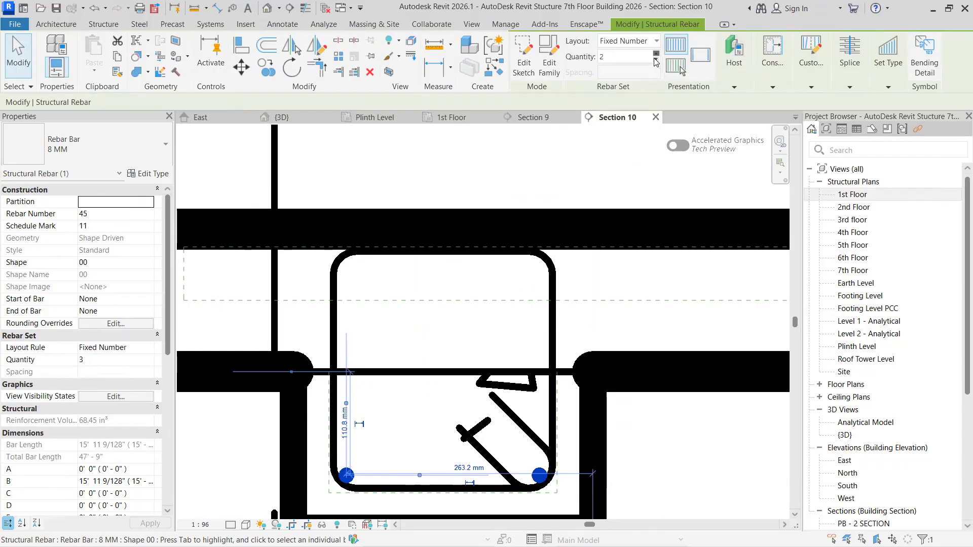
{"action": "key", "text": "Escape"}
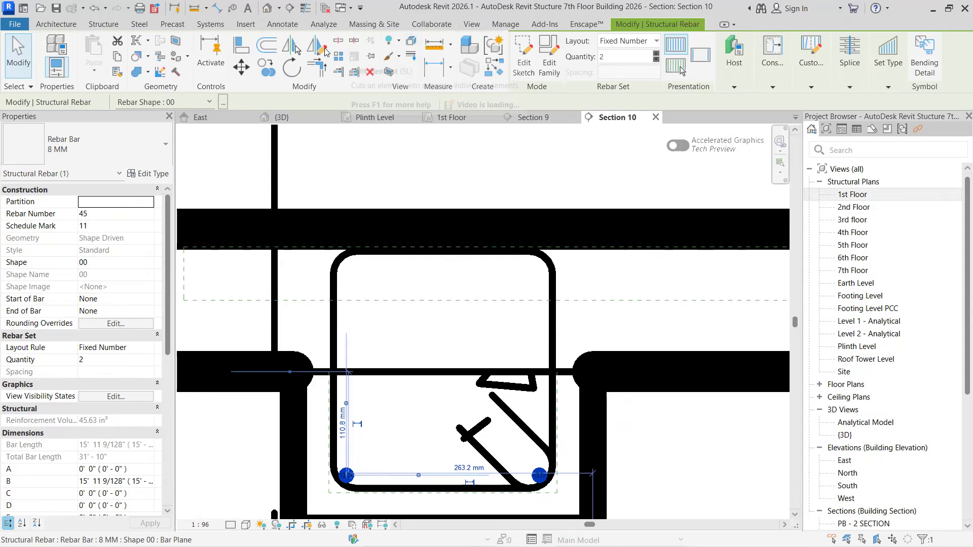
- Mirror the two bottom bars to the stirrup's top corners about a horizontal axis at its mid-height
{"action": "left_click", "coordinate": [326, 53]}
{"action": "left_click", "coordinate": [335, 370]}
{"action": "left_click", "coordinate": [553, 370]}
{"action": "key", "text": "Escape"}
{"action": "scroll", "coordinate": [495, 378], "scroll_direction": "down", "scroll_amount": 2}
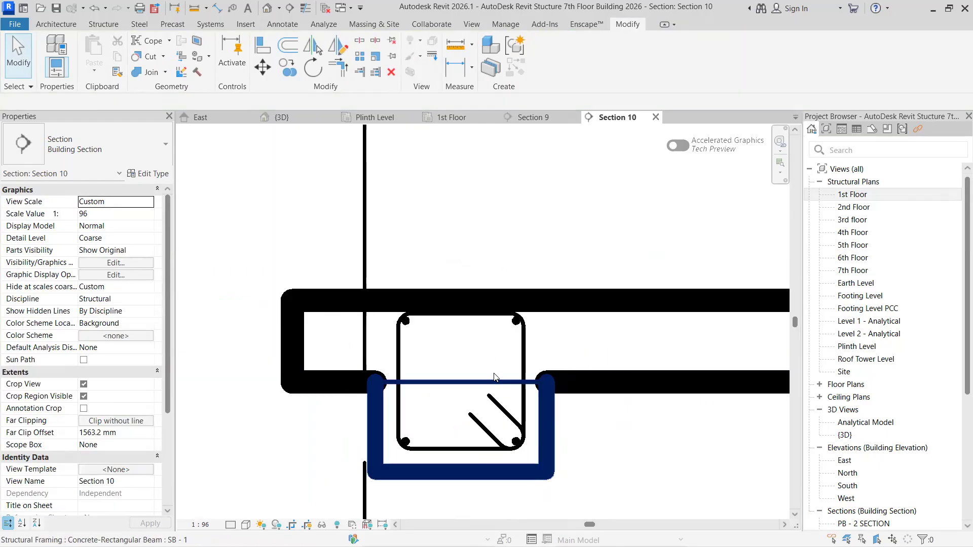
- Set the M_T1 stirrup's layout to Maximum Spacing with a spacing of 150 mm
{"action": "left_click", "coordinate": [518, 346]}
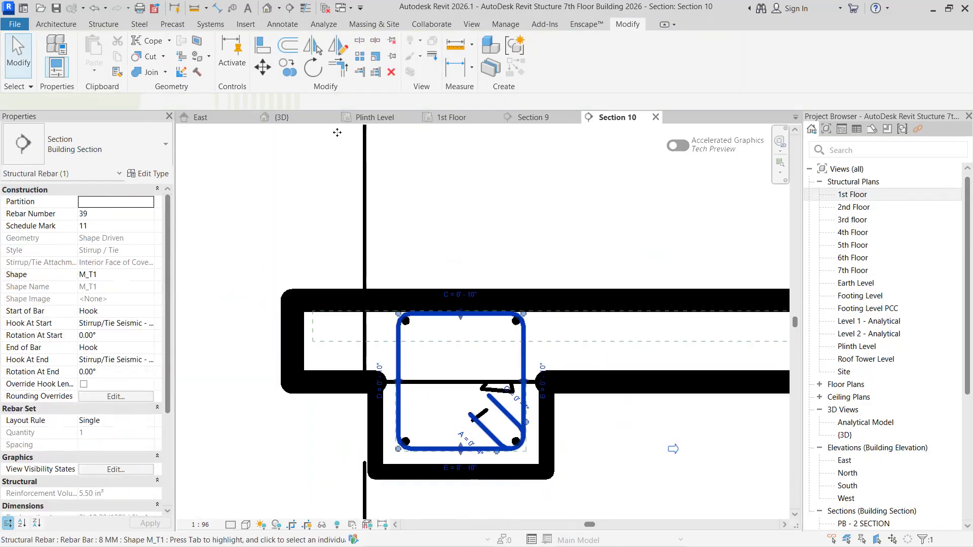
{"action": "left_click", "coordinate": [621, 43]}
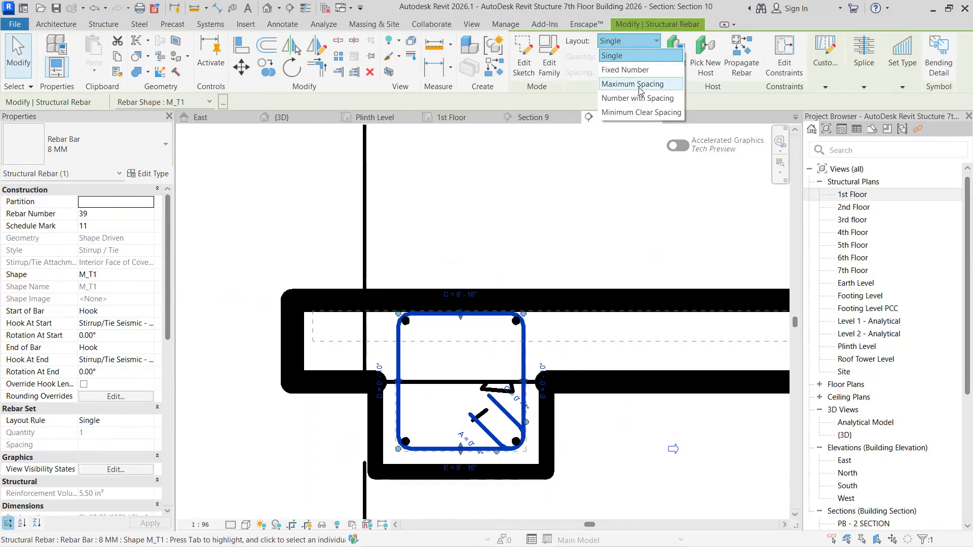
{"action": "left_click", "coordinate": [632, 84]}
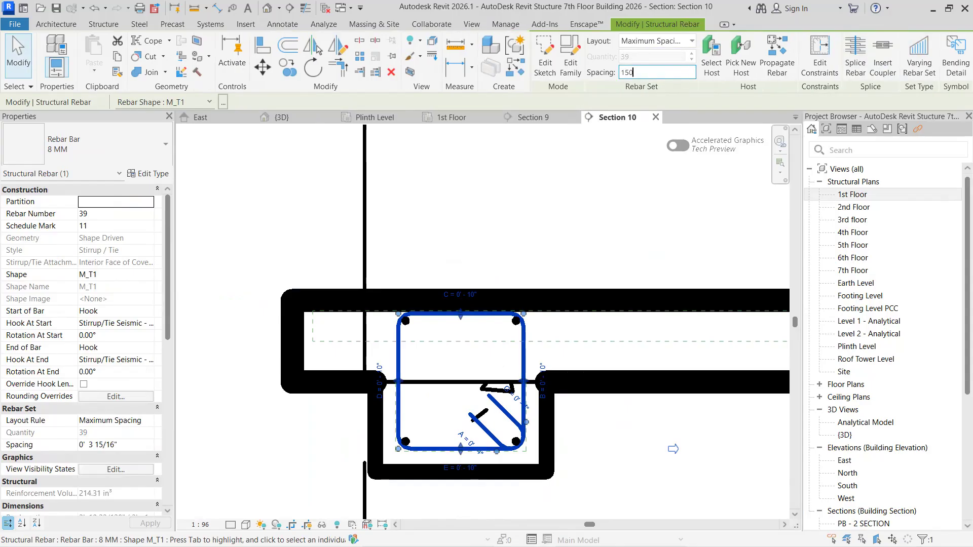
{"action": "type", "text": "150mm"}
{"action": "key", "text": "Return"}
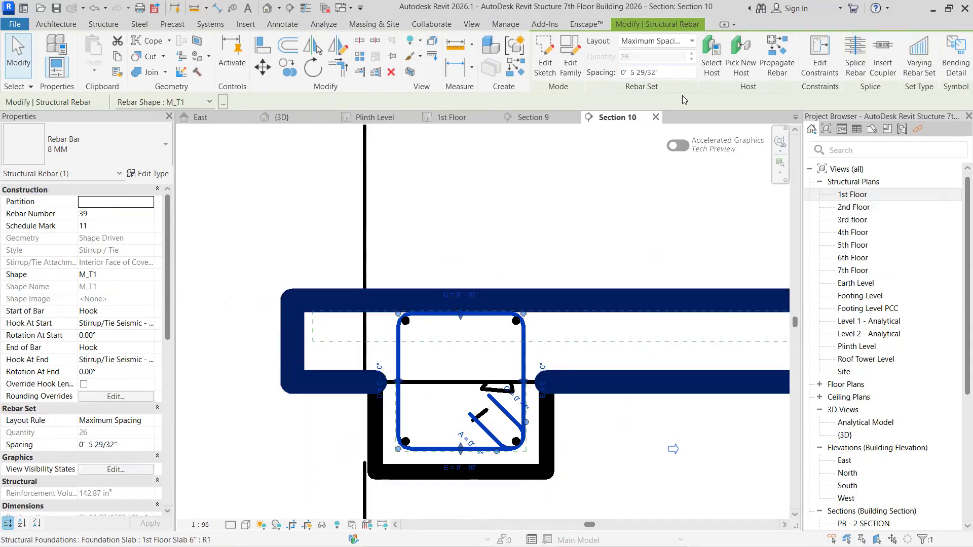
{"action": "left_click", "coordinate": [378, 130]}
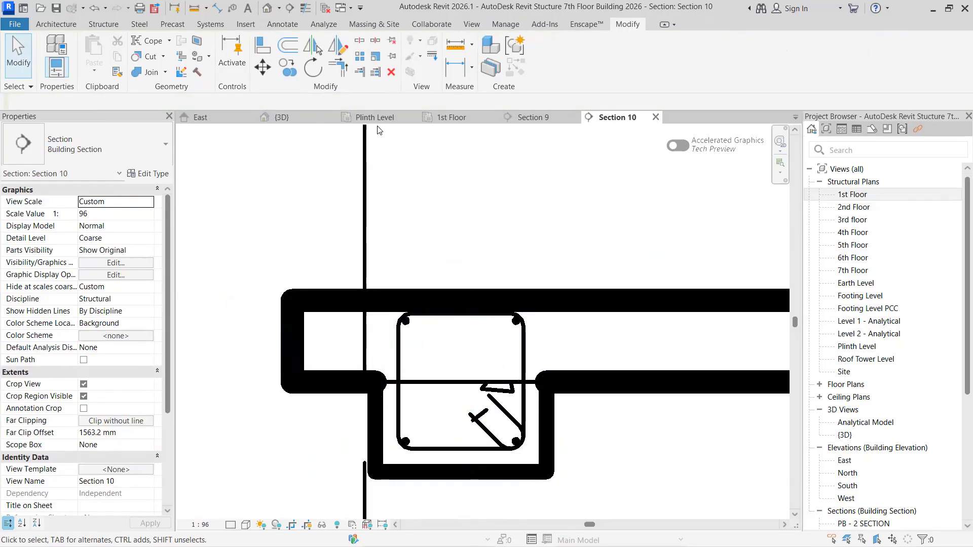
- Examine the left-edge beam's new reinforcement in the 1st Floor plan and check the rebar group type in the adjoining horizontal beam below
{"action": "left_click", "coordinate": [451, 118]}
{"action": "scroll", "coordinate": [538, 436], "scroll_direction": "down", "scroll_amount": 3}
{"action": "scroll", "coordinate": [541, 468], "scroll_direction": "up", "scroll_amount": 1}
{"action": "middle_click_drag", "start_coordinate": [532, 452], "coordinate": [385, 461]}
{"action": "scroll", "coordinate": [405, 441], "scroll_direction": "down", "scroll_amount": 1}
{"action": "scroll", "coordinate": [319, 398], "scroll_direction": "up", "scroll_amount": 5}
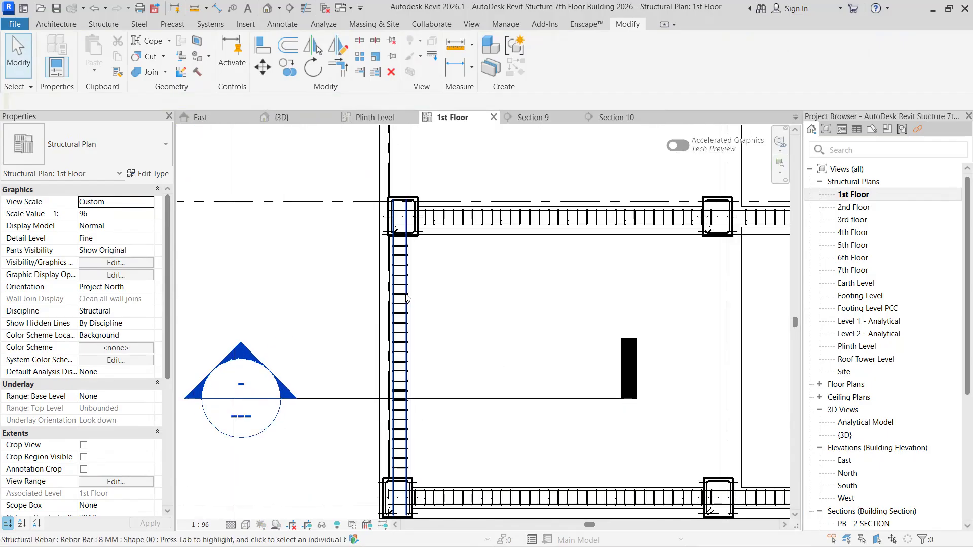
{"action": "scroll", "coordinate": [407, 304], "scroll_direction": "down", "scroll_amount": 2}
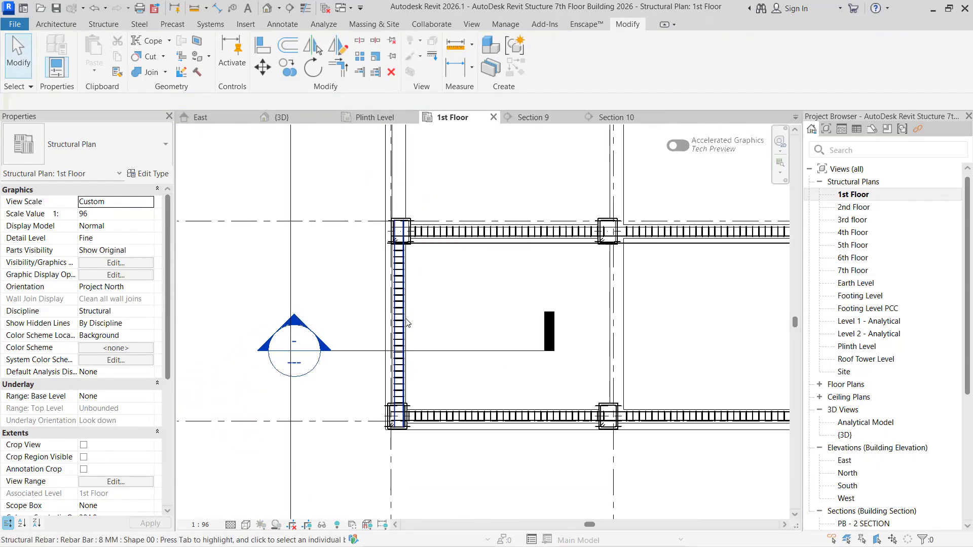
{"action": "scroll", "coordinate": [431, 335], "scroll_direction": "up", "scroll_amount": 5}
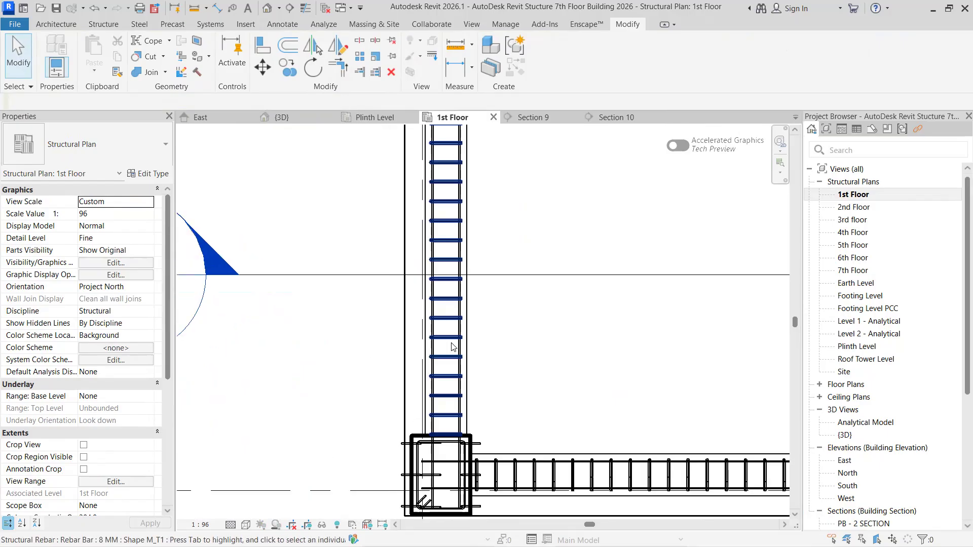
{"action": "scroll", "coordinate": [453, 344], "scroll_direction": "down", "scroll_amount": 2}
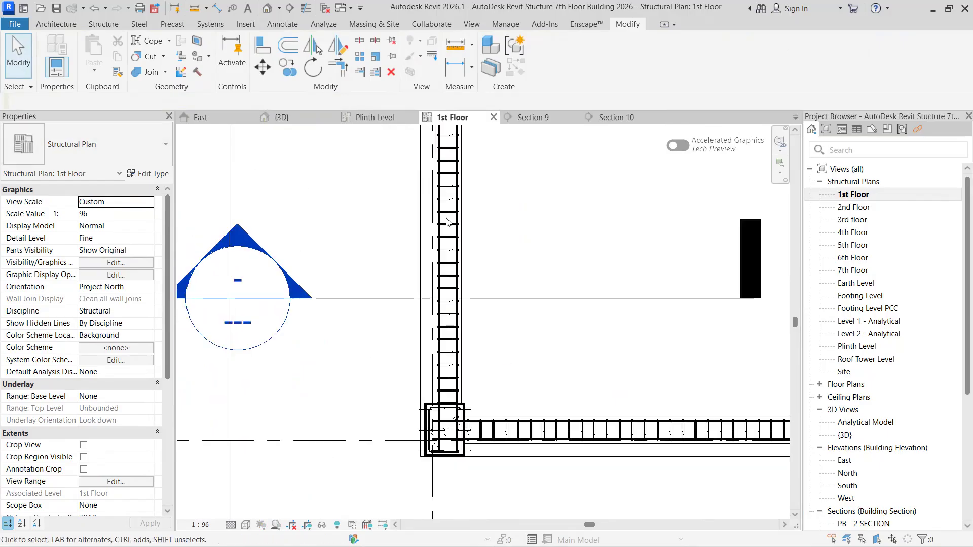
{"action": "scroll", "coordinate": [453, 298], "scroll_direction": "down", "scroll_amount": 2}
{"action": "left_click", "coordinate": [517, 387]}
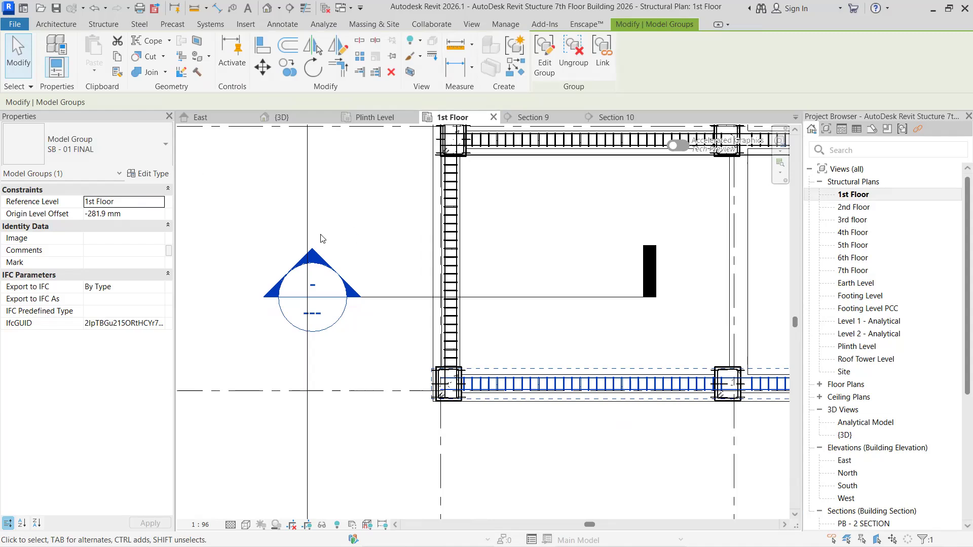
{"action": "left_click", "coordinate": [516, 322]}
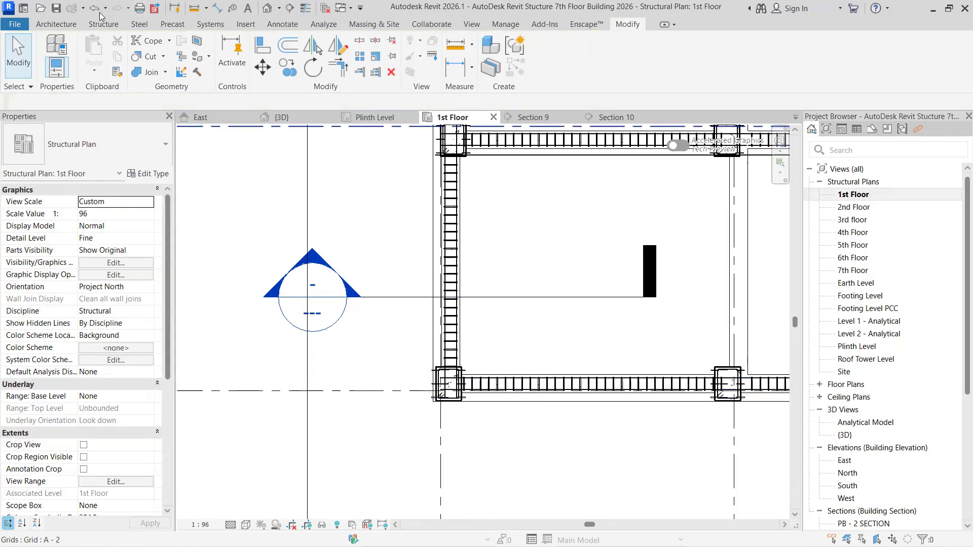
- Start creating a new model group for the left-edge beam's reinforcement in the 1st Floor plan
{"action": "left_click", "coordinate": [108, 25]}
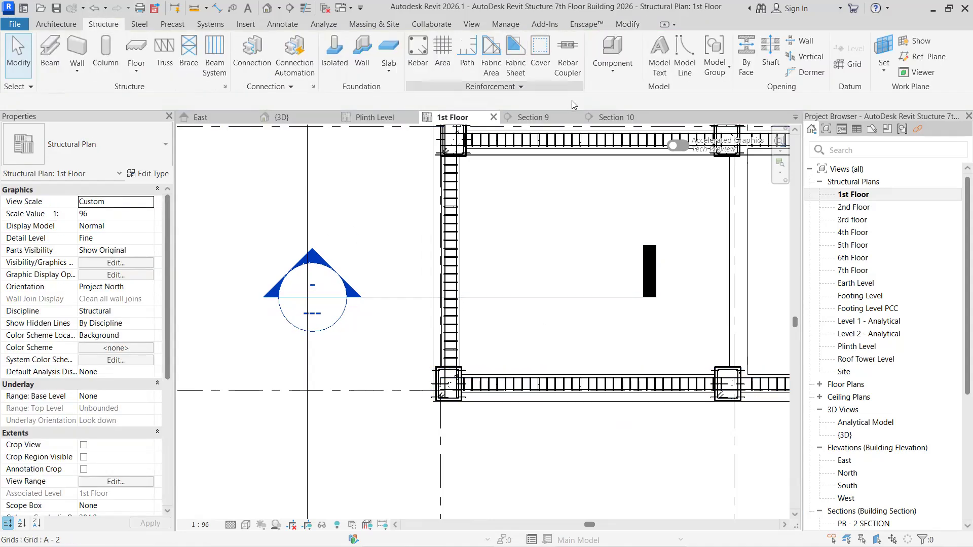
{"action": "left_click", "coordinate": [714, 69]}
{"action": "left_click", "coordinate": [735, 115]}
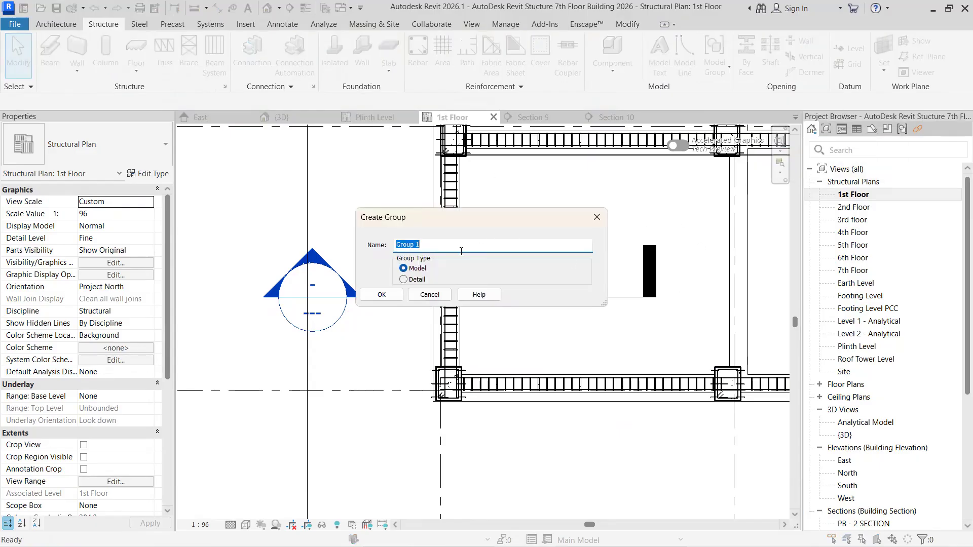